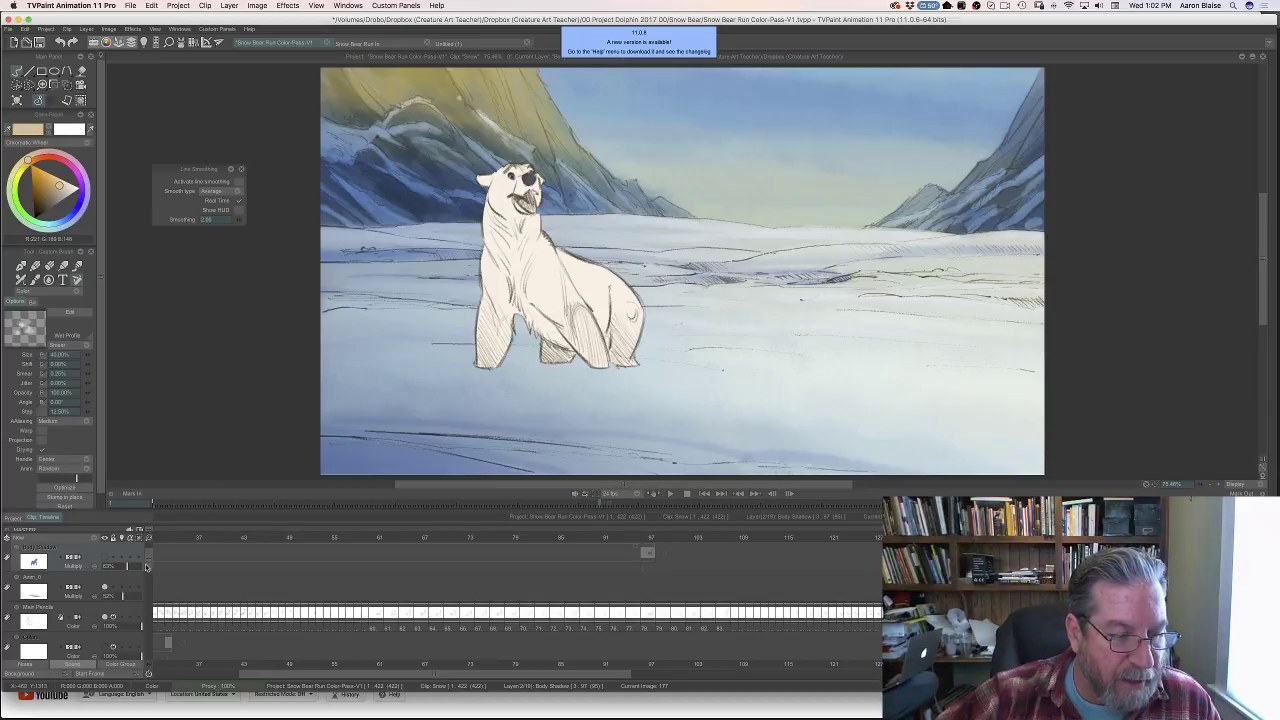
- Hide the painted snow landscape background layer so the bear stands on plain white
drag(147, 567, 154, 609)
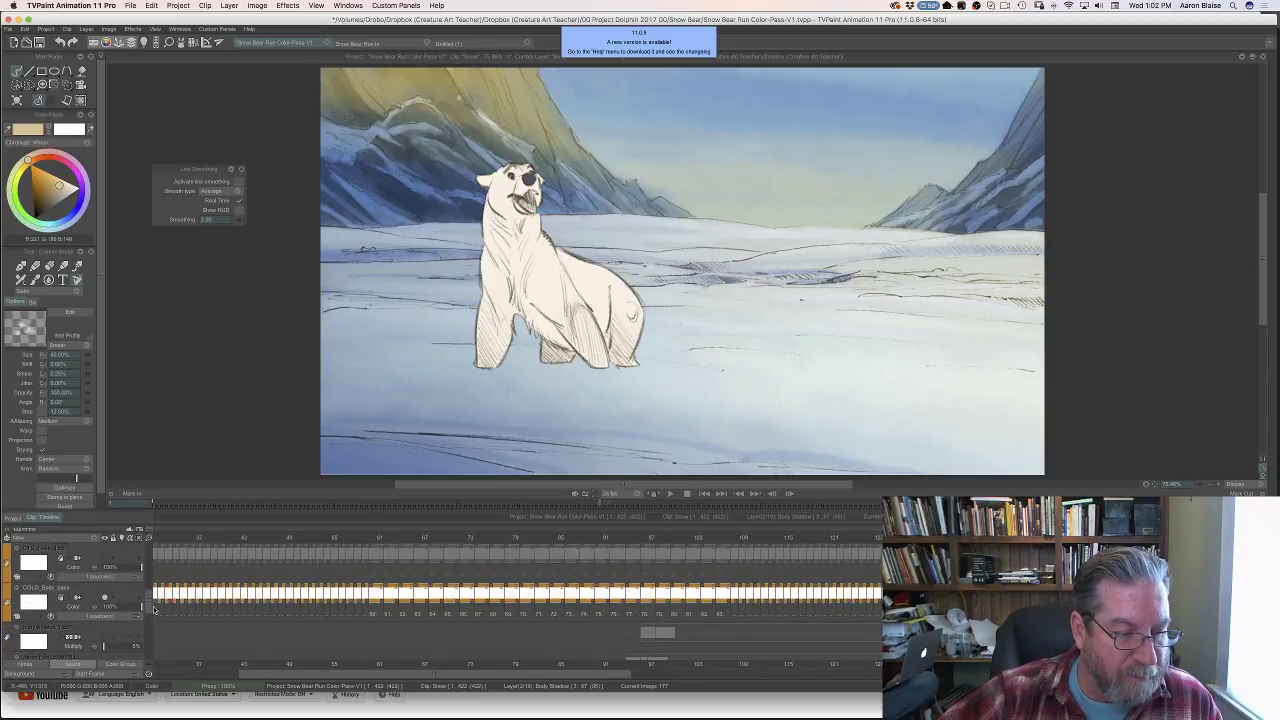
scroll(154, 609, down, 3)
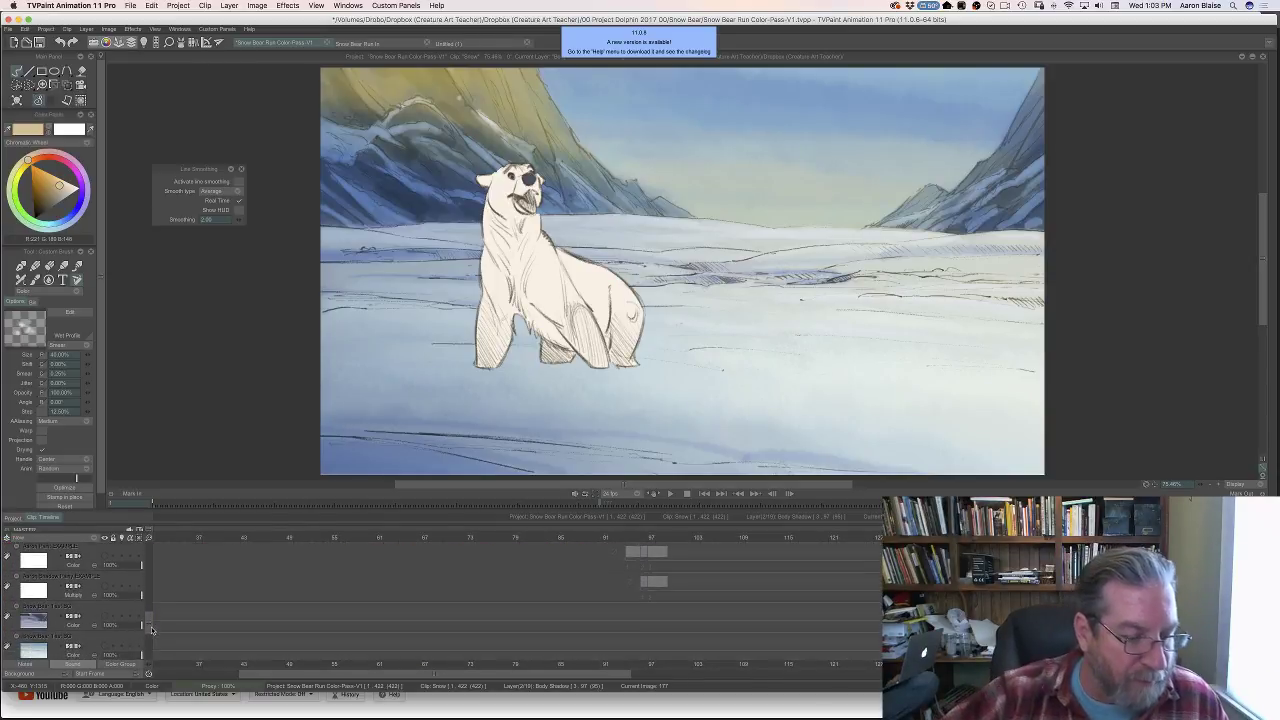
scroll(150, 625, down, 3)
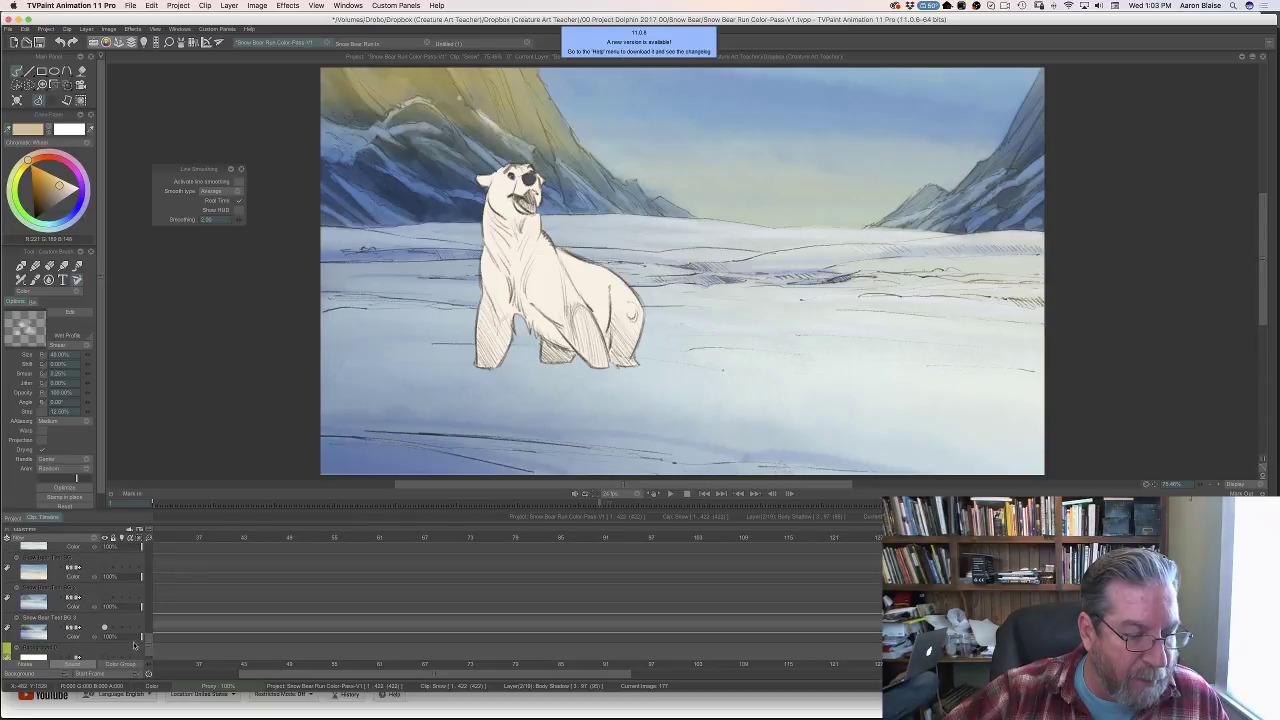
click(105, 627)
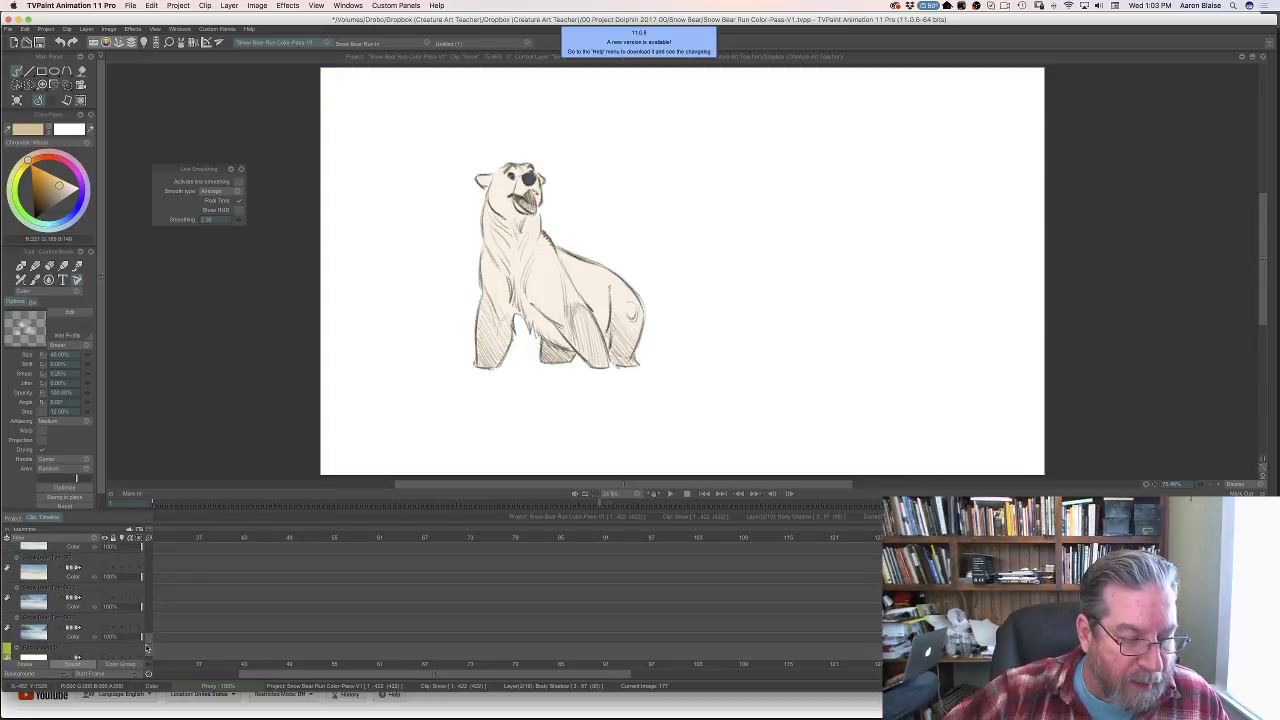
- Hide the bear's off-white body base layer
scroll(146, 640, up, 5)
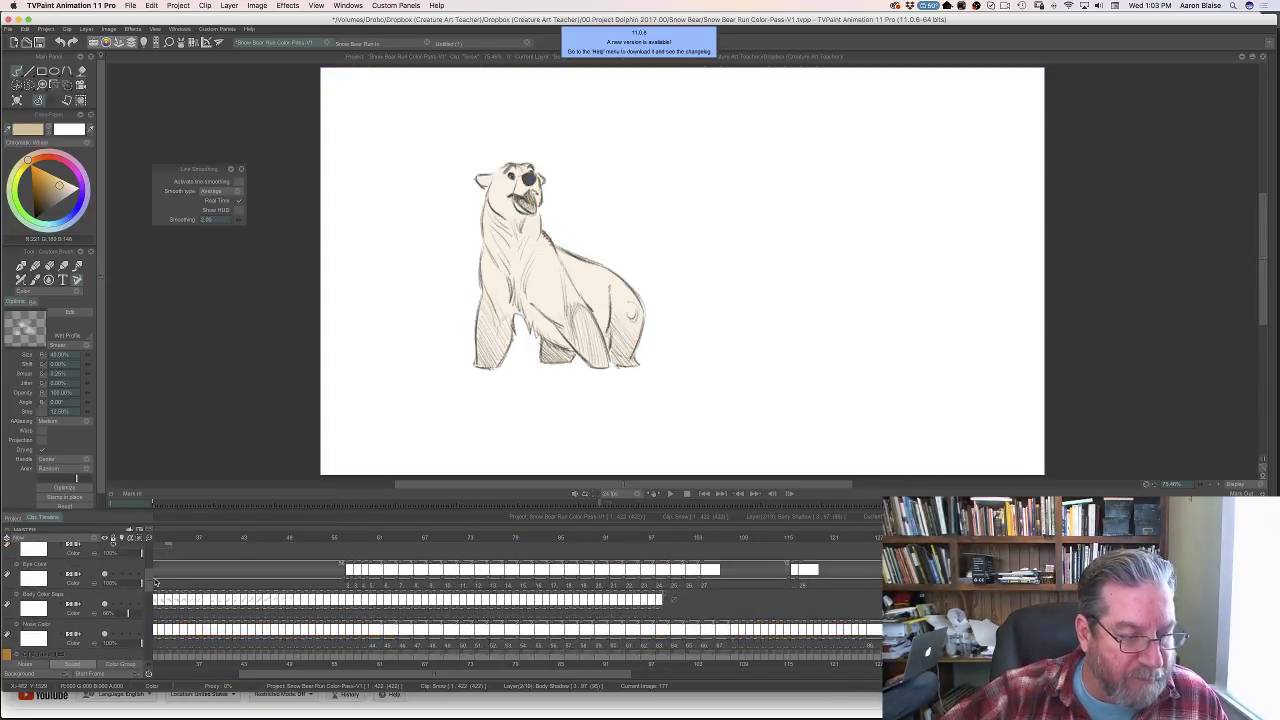
drag(155, 582, 150, 588)
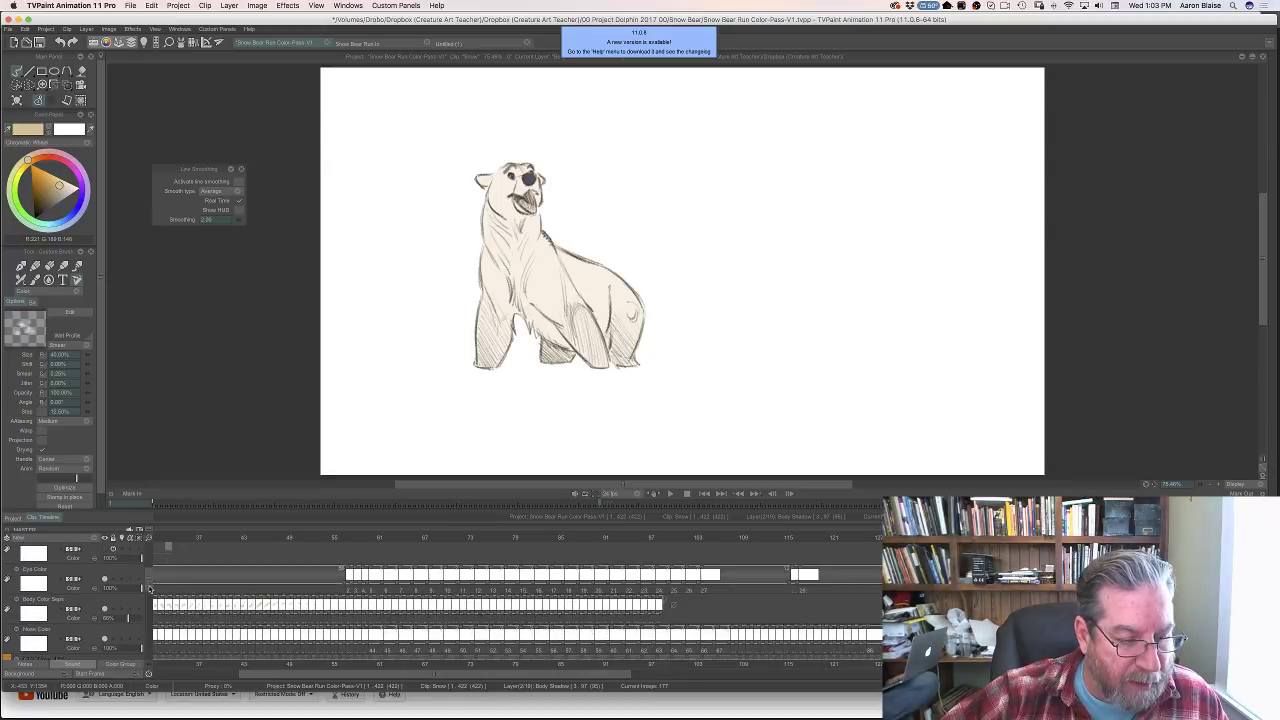
scroll(150, 588, down, 3)
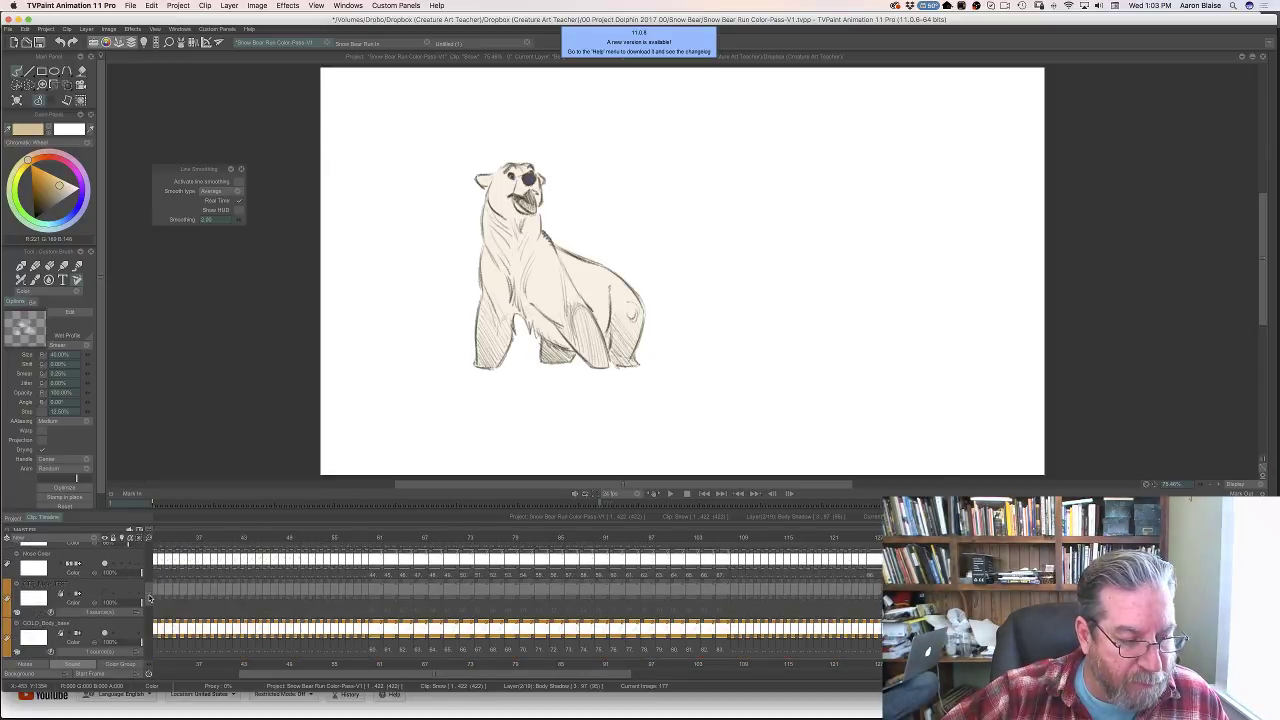
click(105, 632)
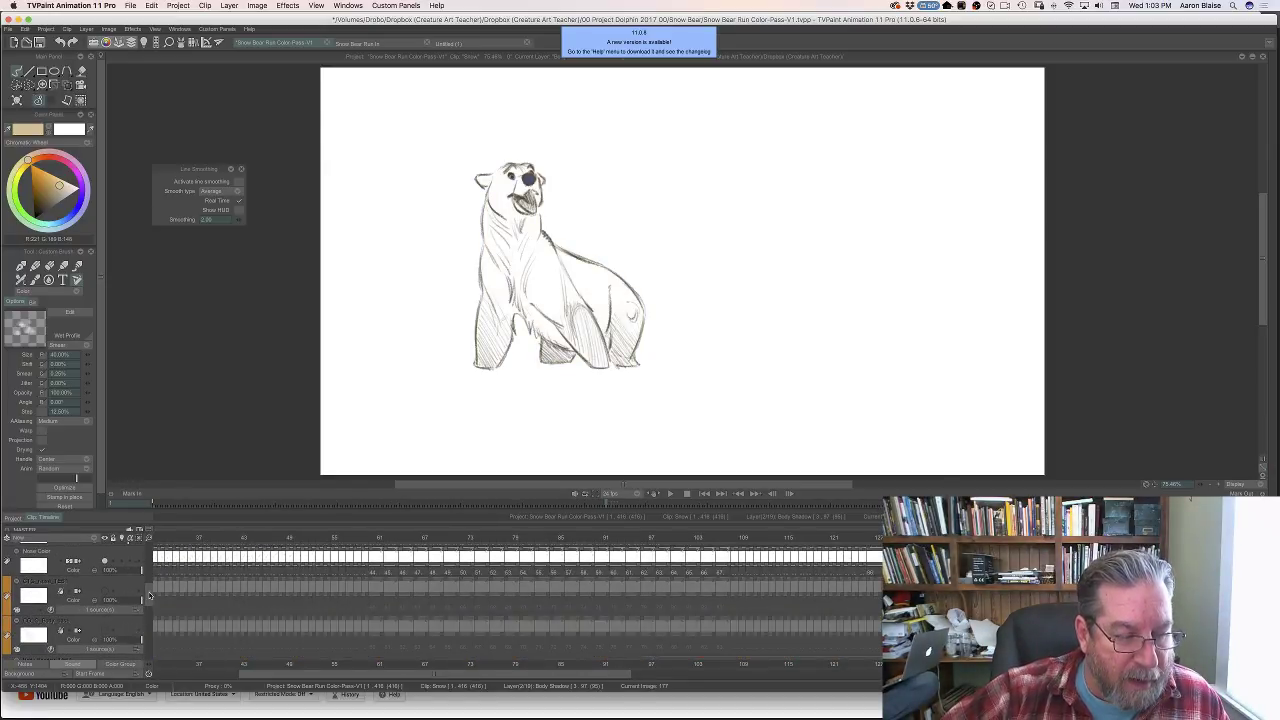
- Play the bear animation without the background and body base, and stop on a frame where the tan body shading shows
scroll(150, 596, up, 4)
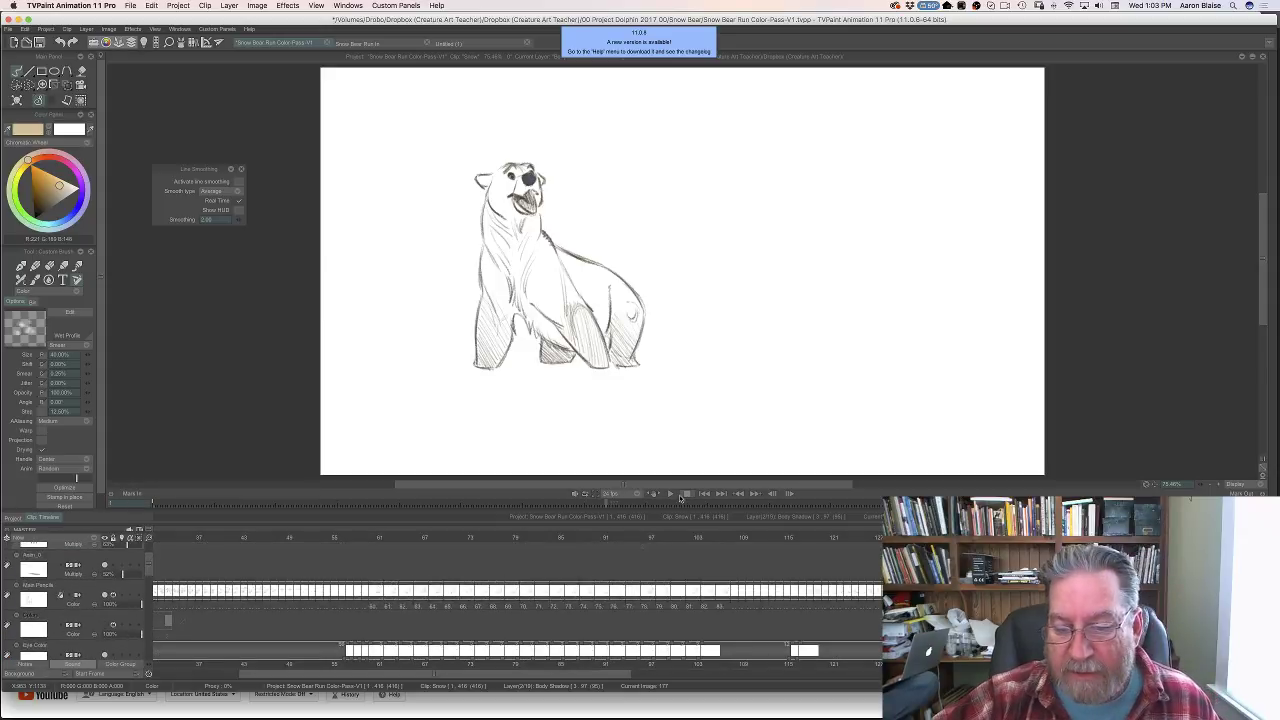
click(674, 496)
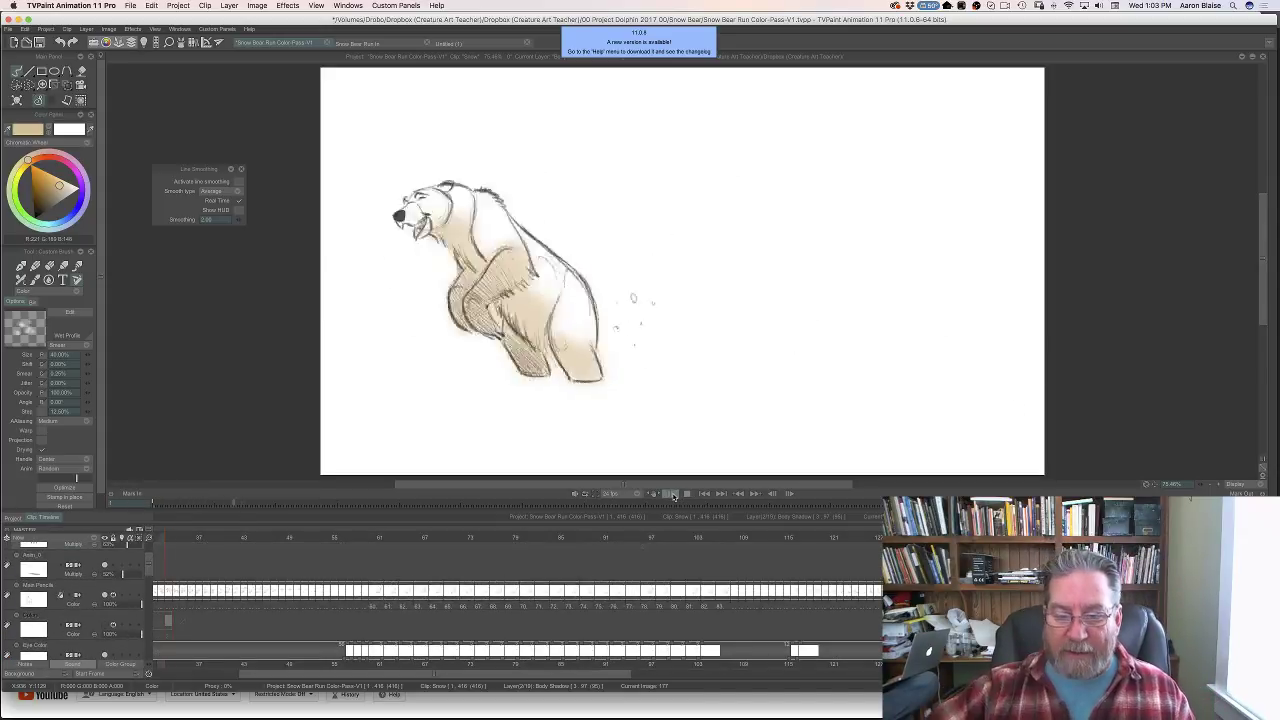
click(686, 494)
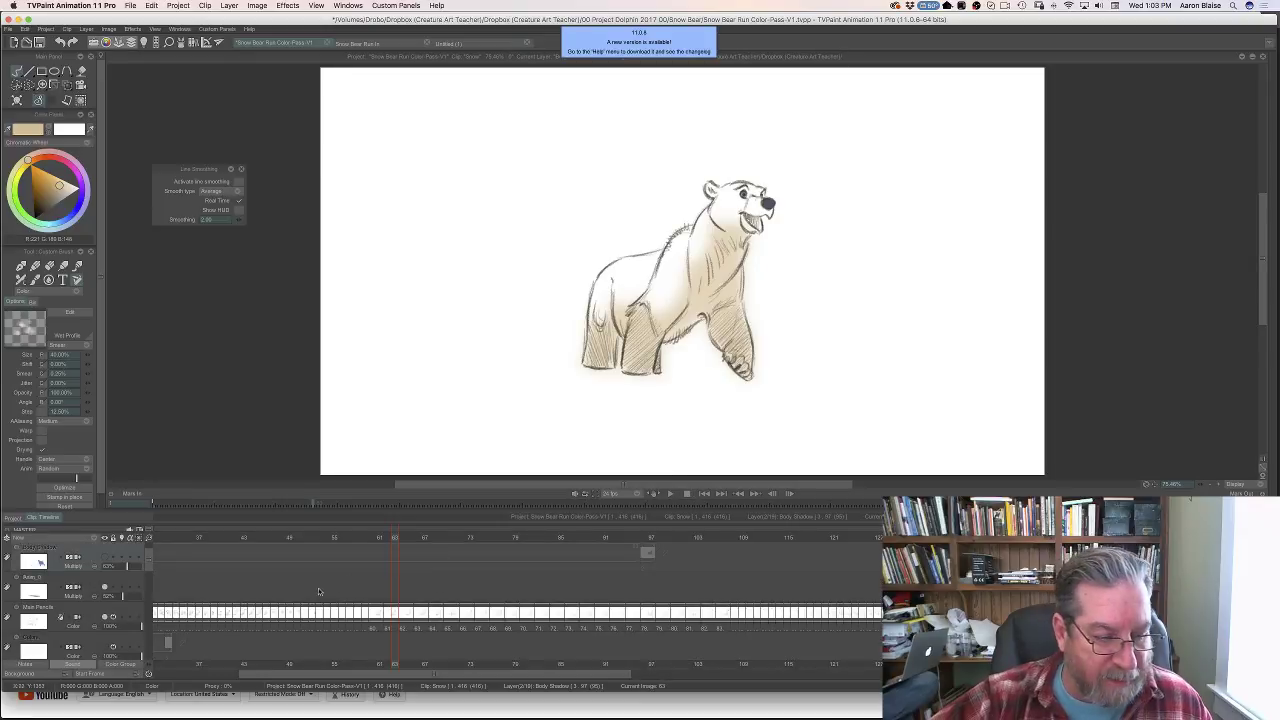
- Hide the tan body color layer below Eye Color and play the pencil line animation on its own
scroll(148, 576, down, 2)
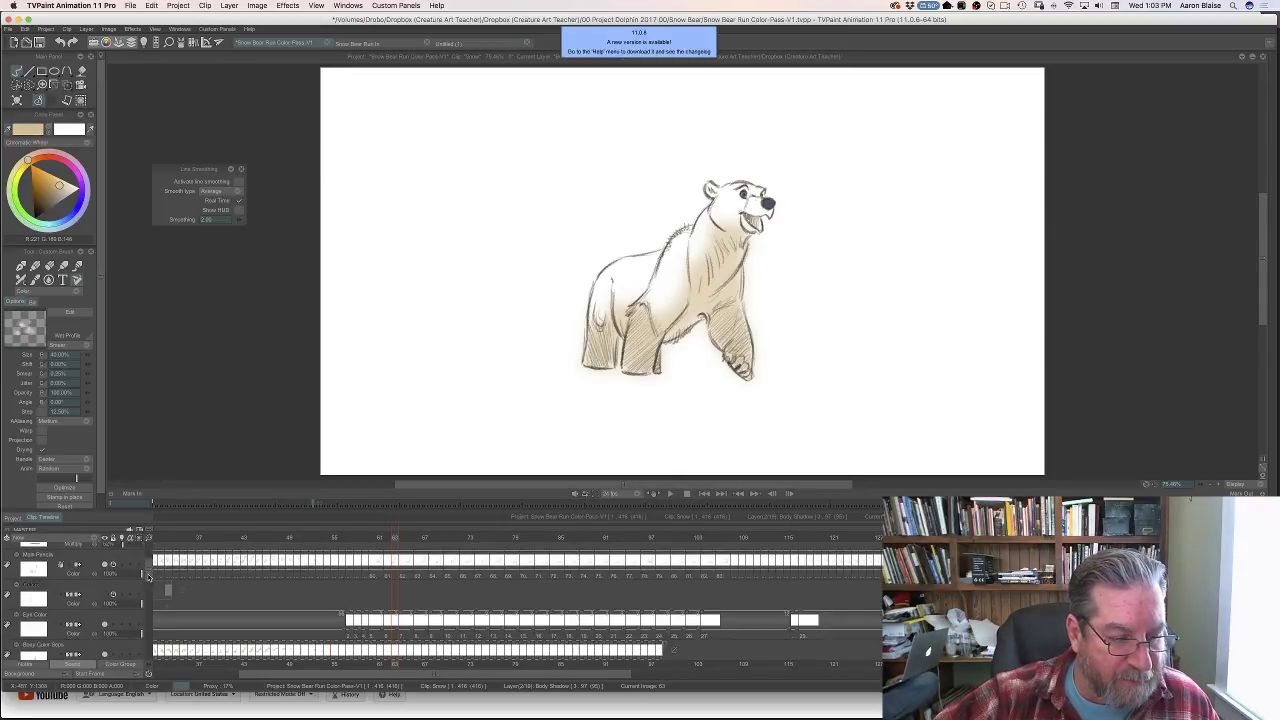
scroll(148, 580, down, 3)
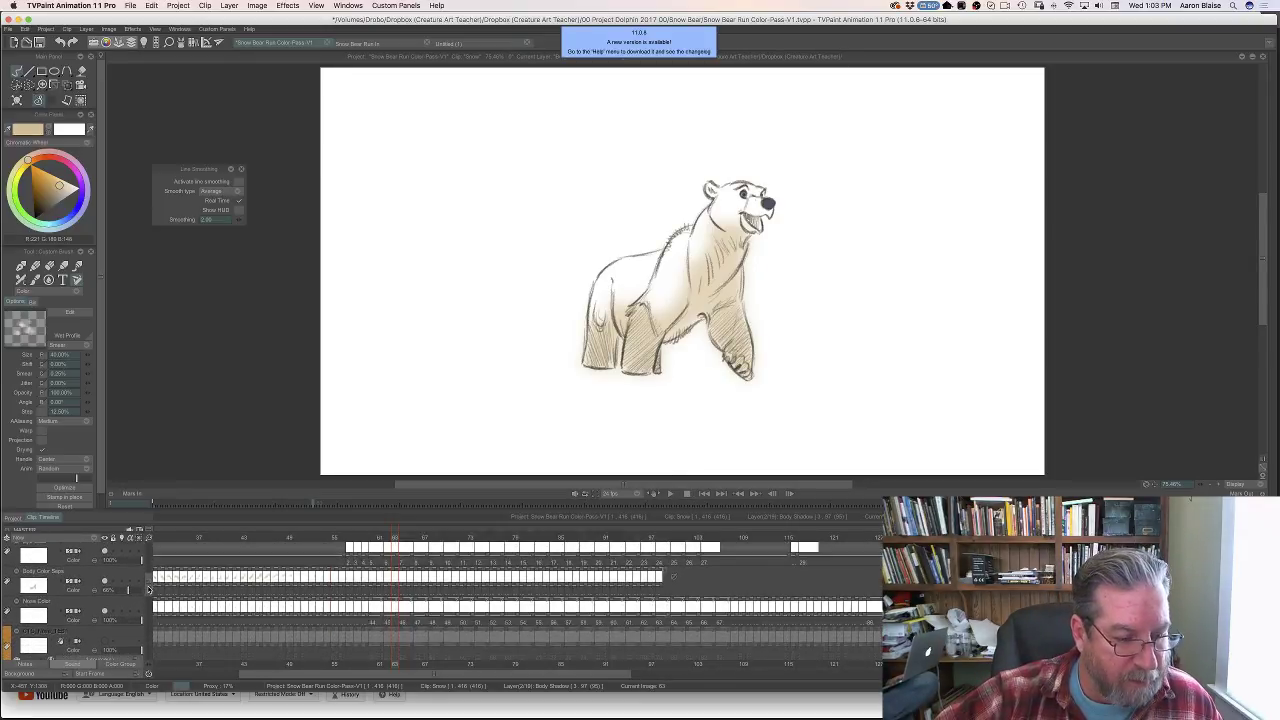
click(105, 581)
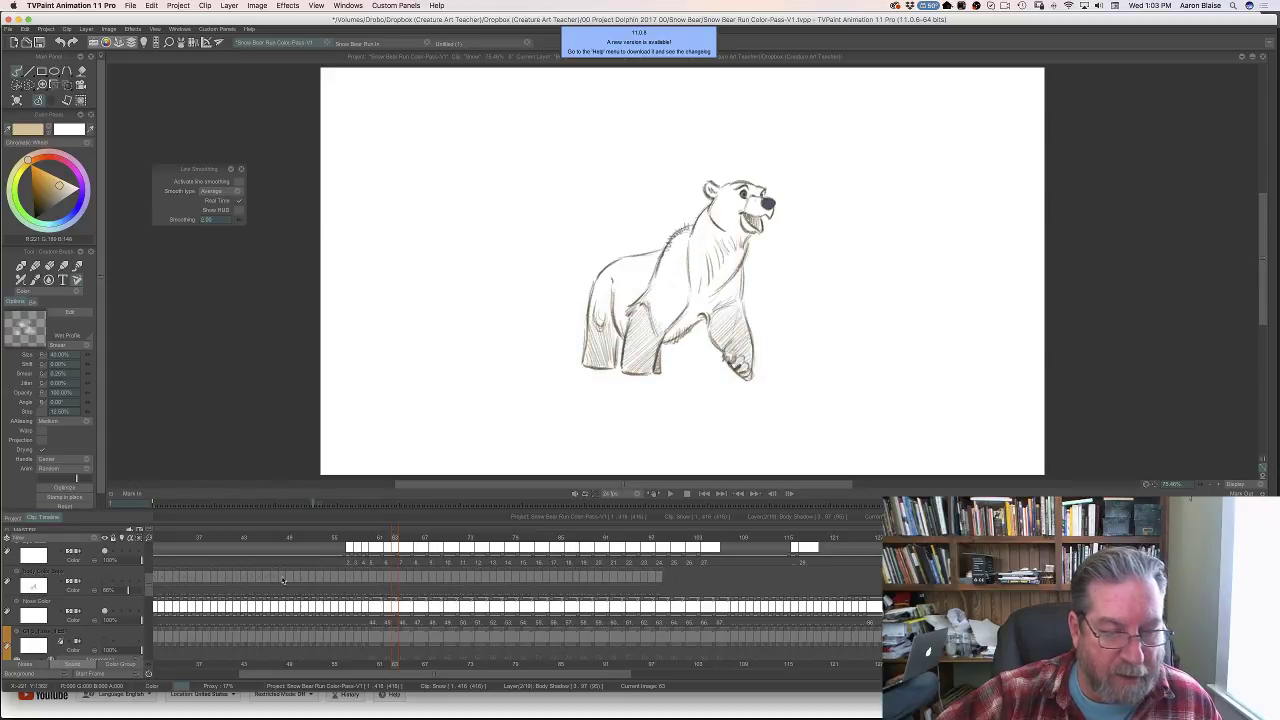
click(670, 494)
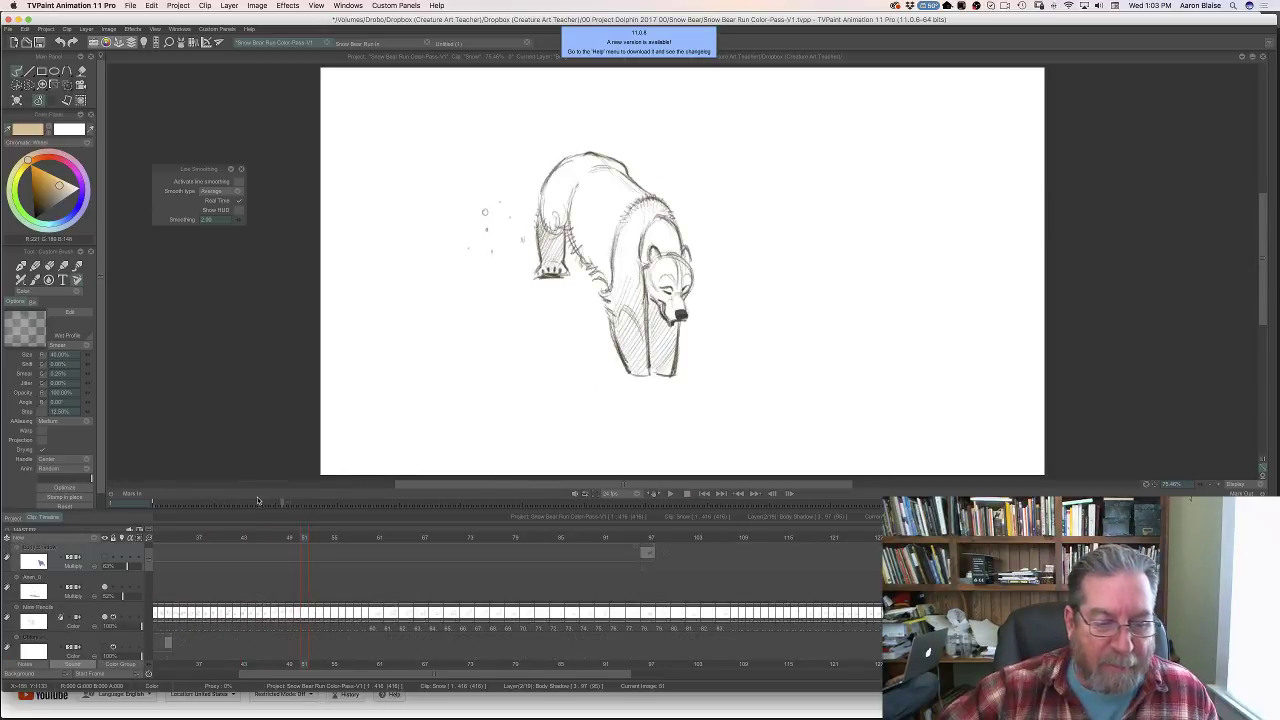
- Make the painted snow background layer and the bear's body base layer visible again
drag(149, 562, 167, 647)
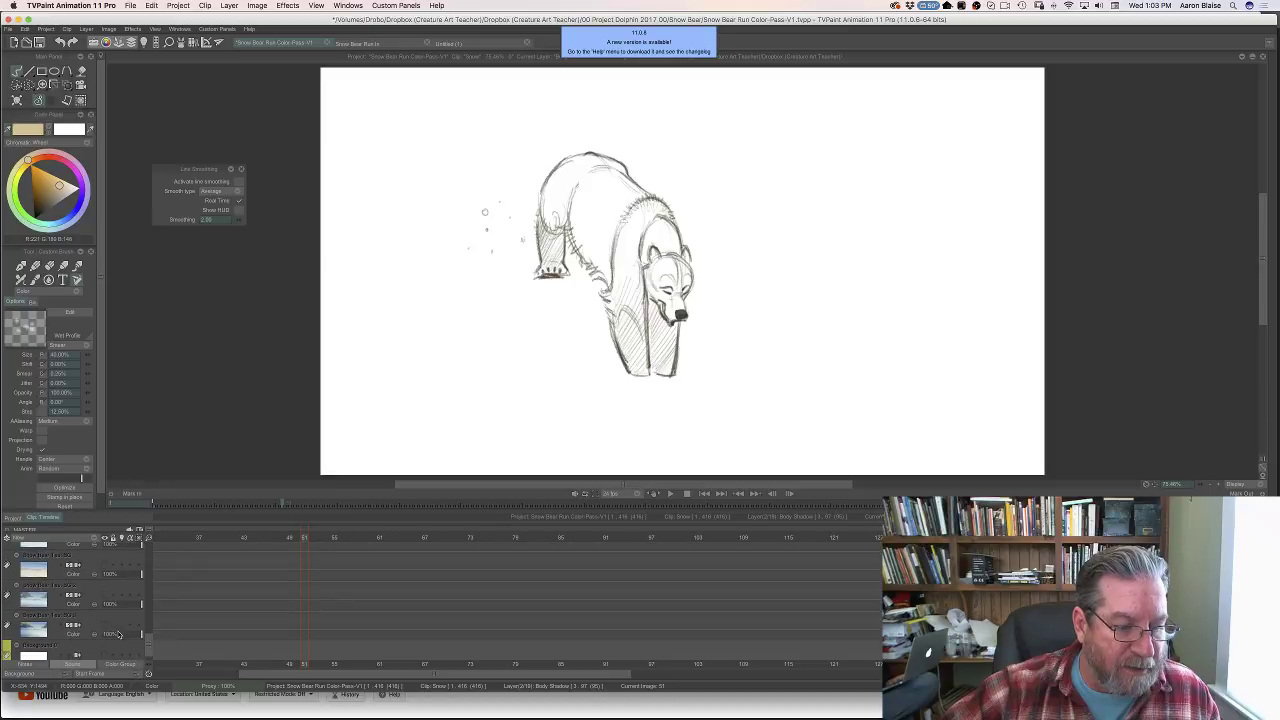
click(106, 628)
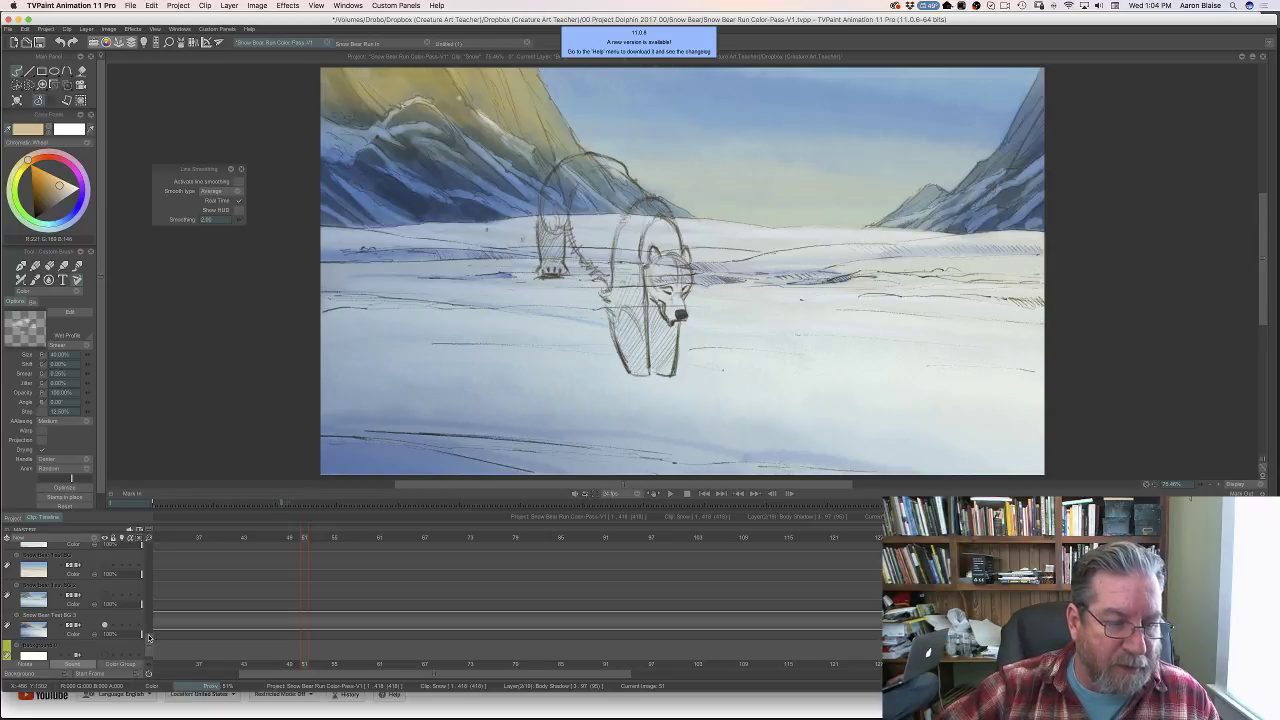
scroll(148, 637, down, 1)
drag(149, 648, 151, 586)
click(105, 611)
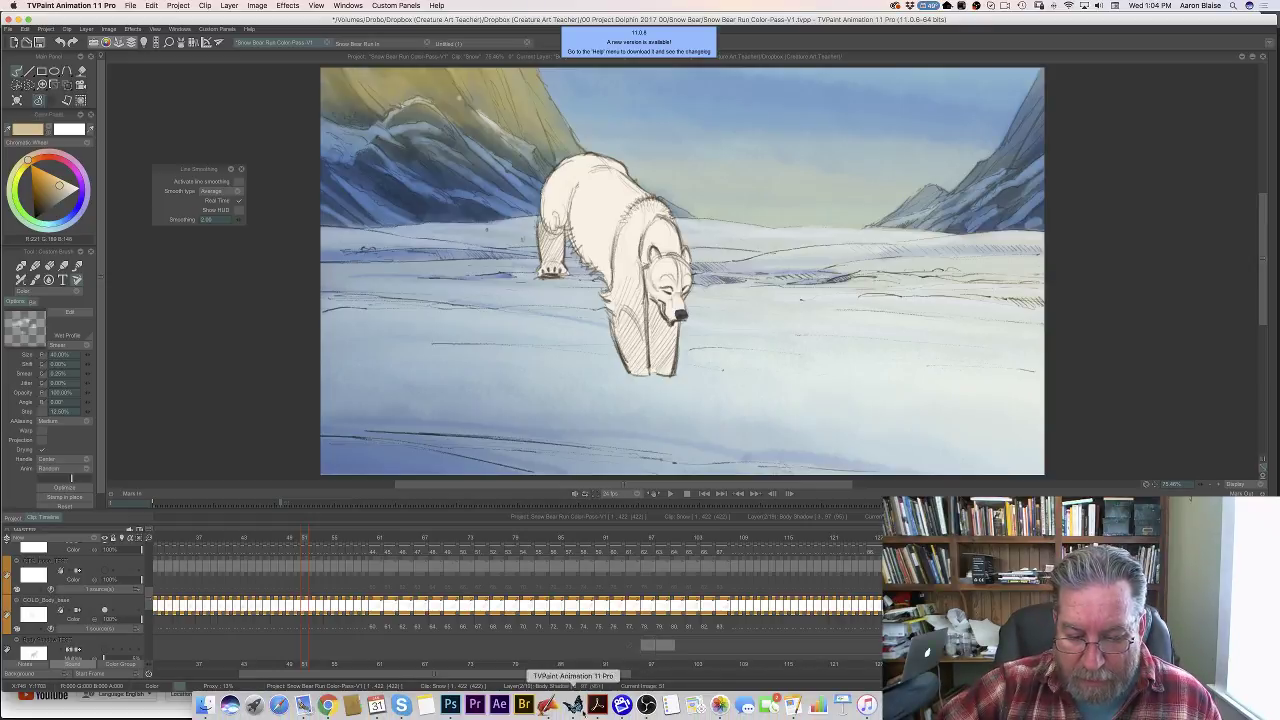
- Switch to Photoshop to examine the polar bear reference photo's fur colors, and return to TVPaint Animation
click(450, 705)
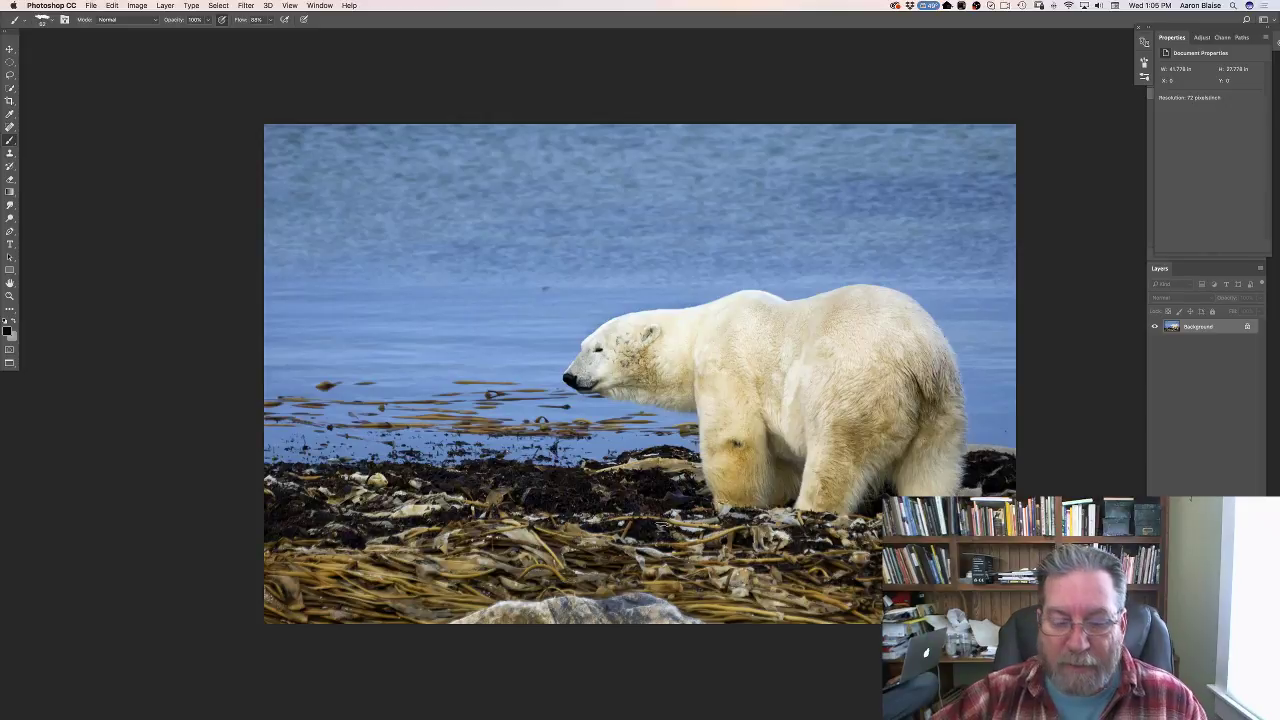
mouse_move(521, 716)
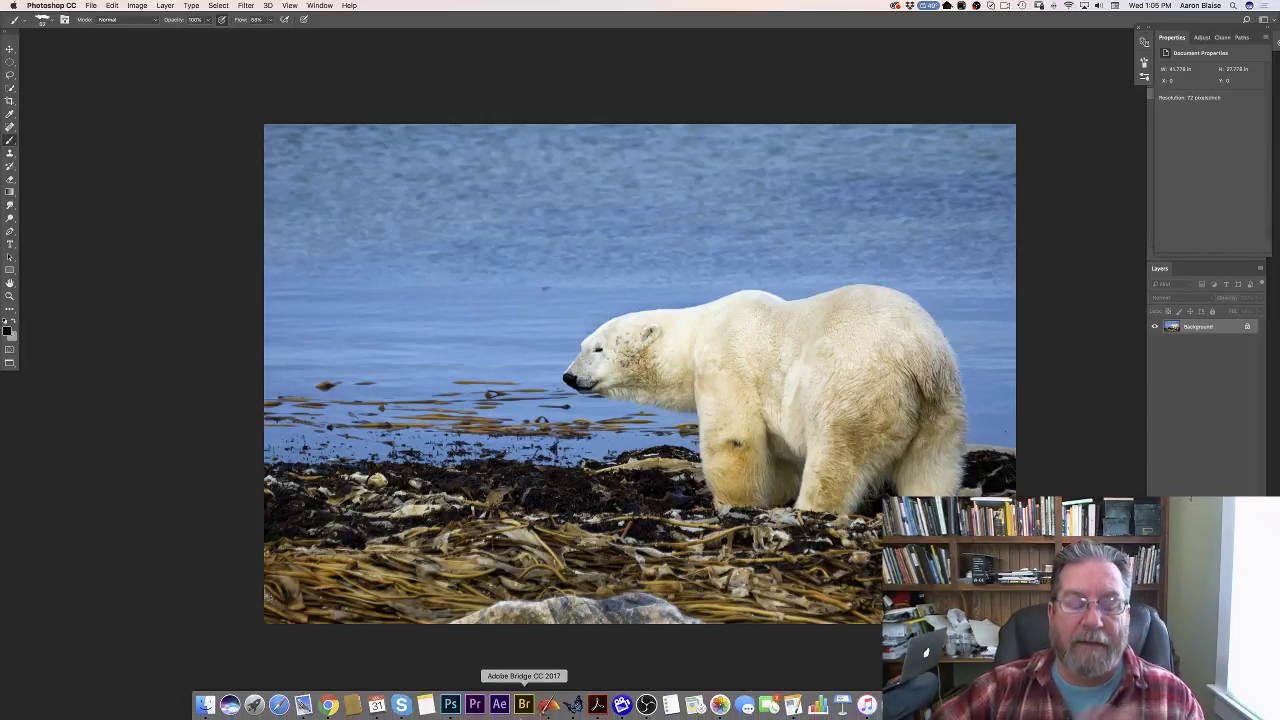
click(573, 705)
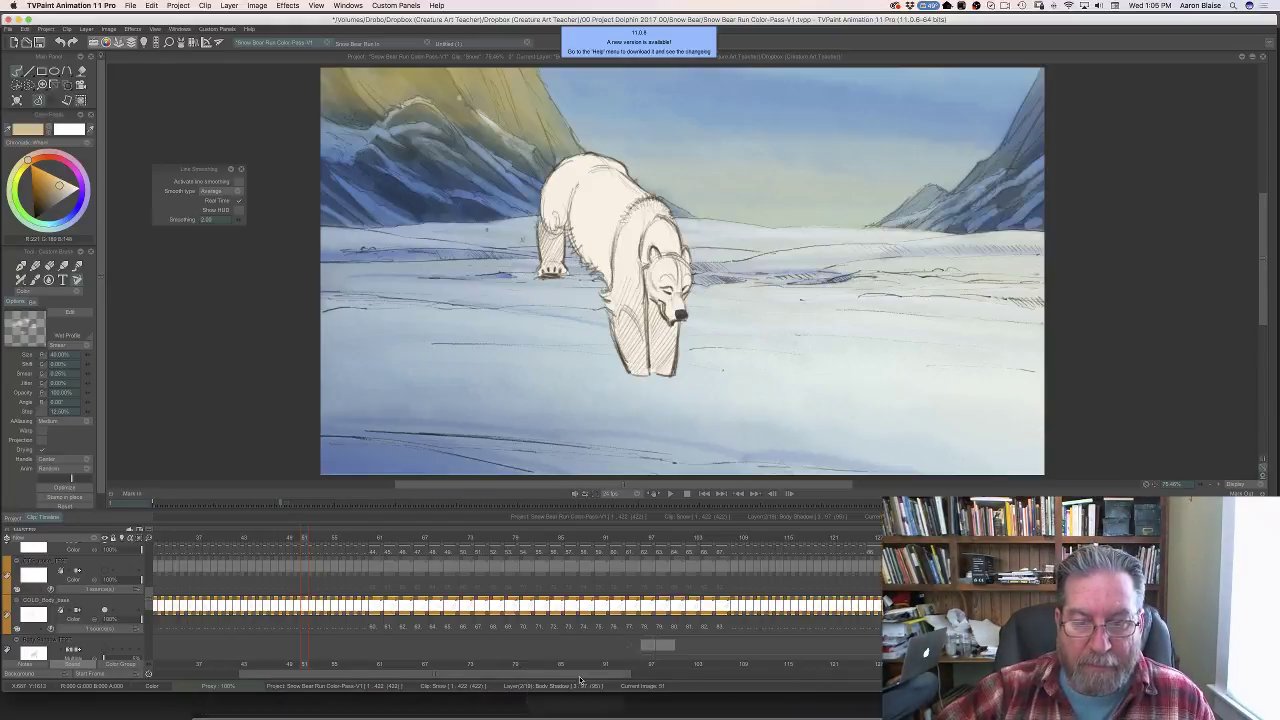
- Play the animation with the background and body base visible, and save the project
click(670, 494)
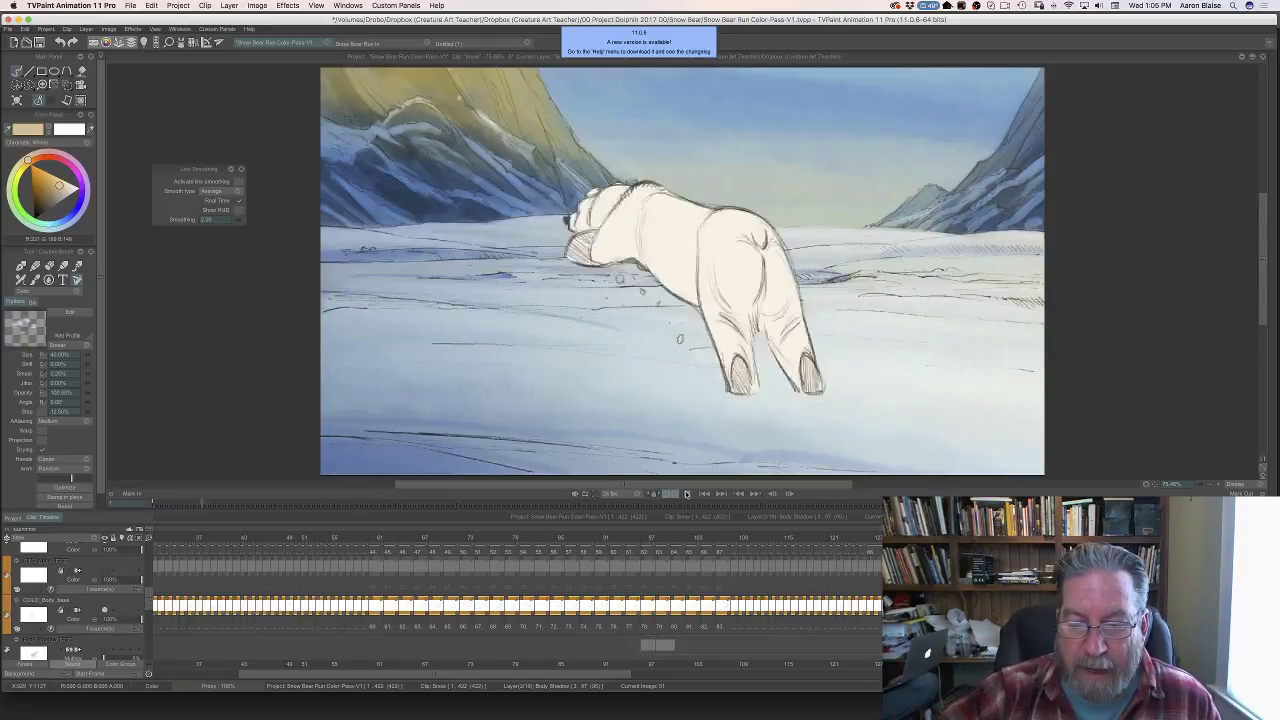
key(super+s)
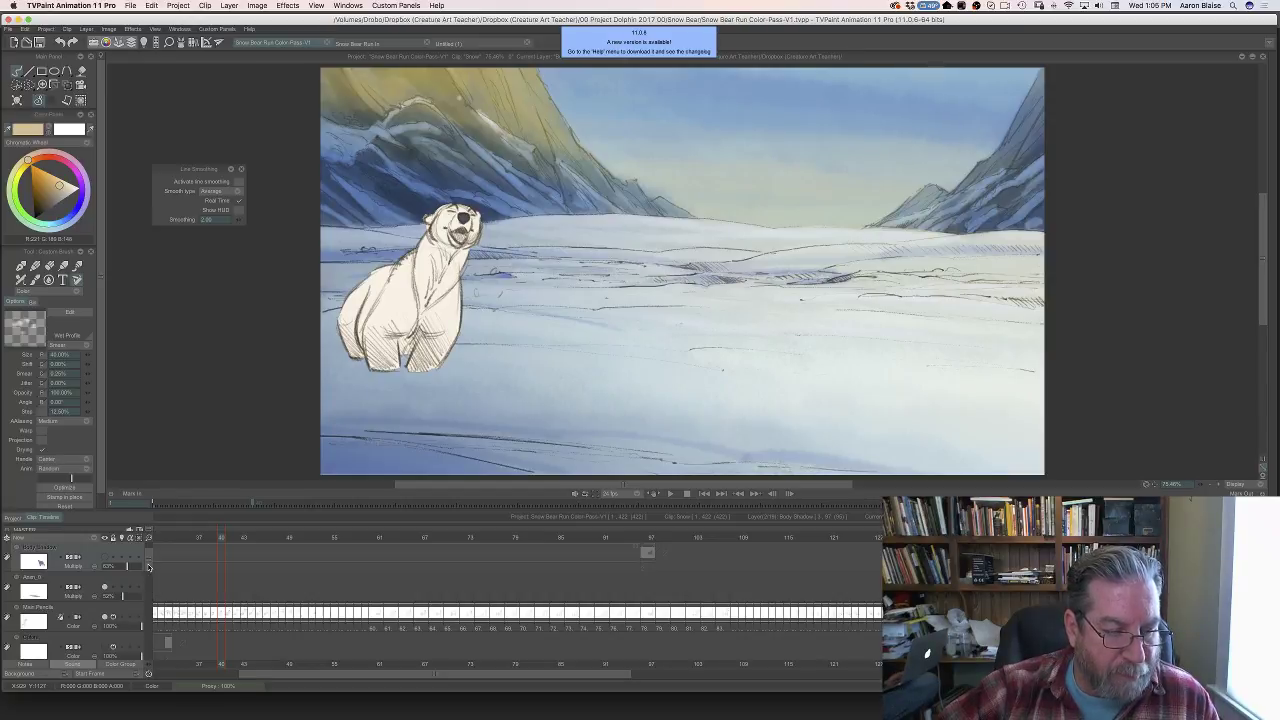
- Make the bear's tan body color layer visible again and scrub the timeline to frame 72
scroll(148, 570, down, 5)
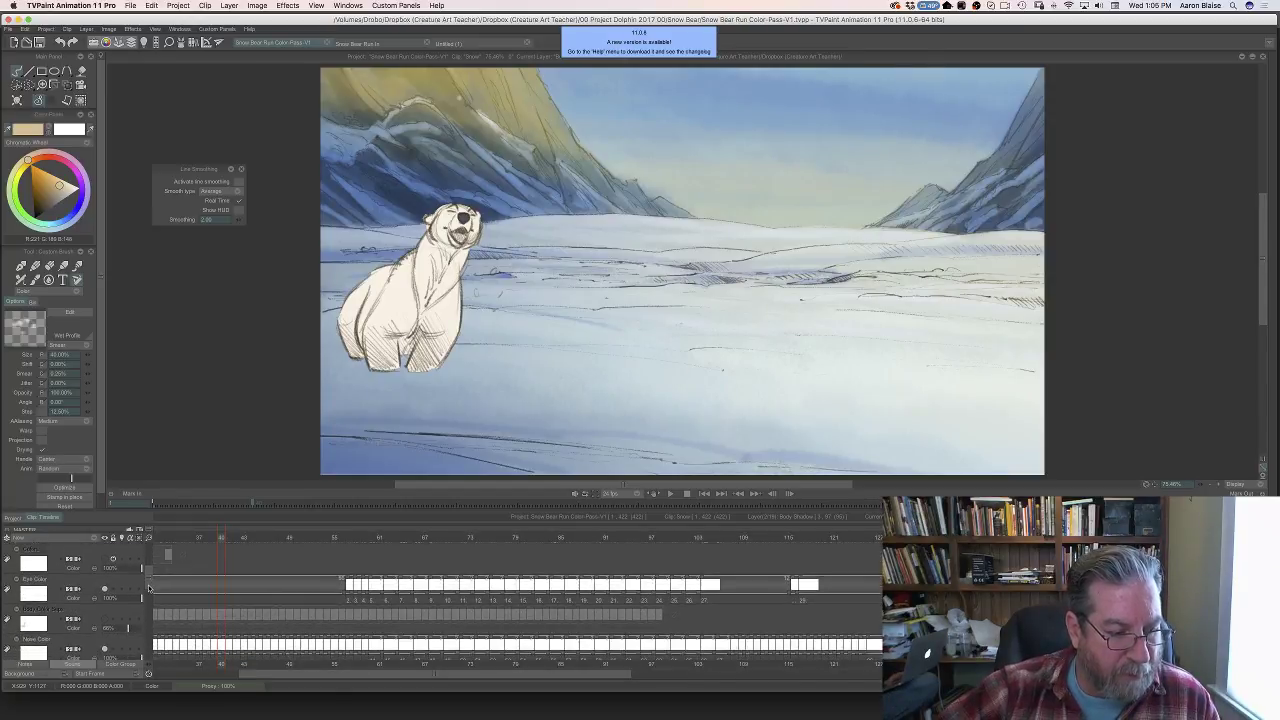
scroll(149, 589, down, 1)
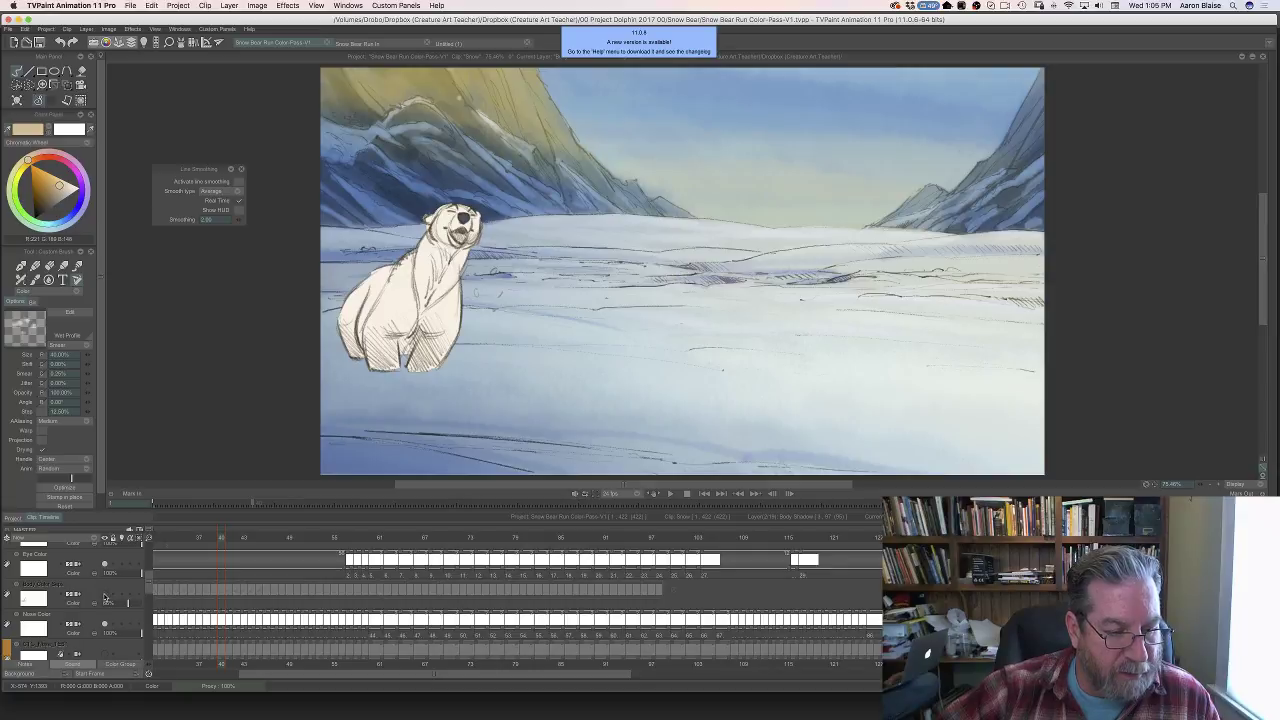
click(104, 597)
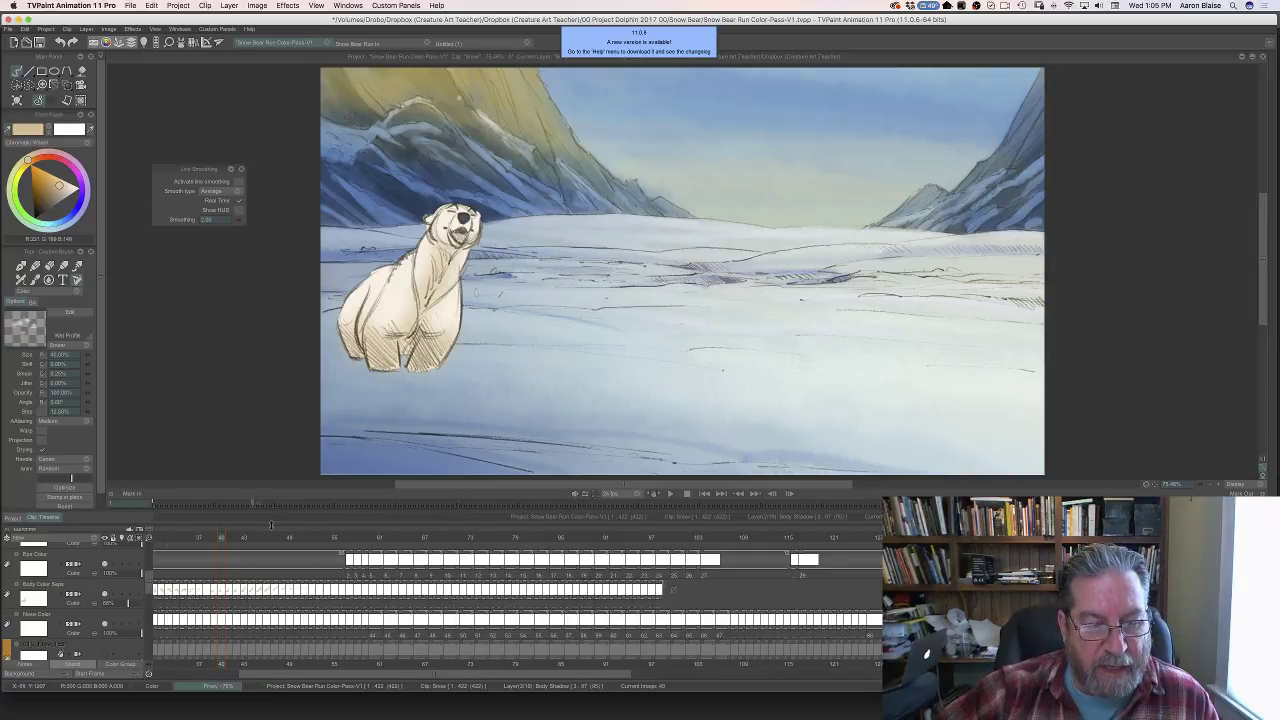
drag(228, 537, 465, 552)
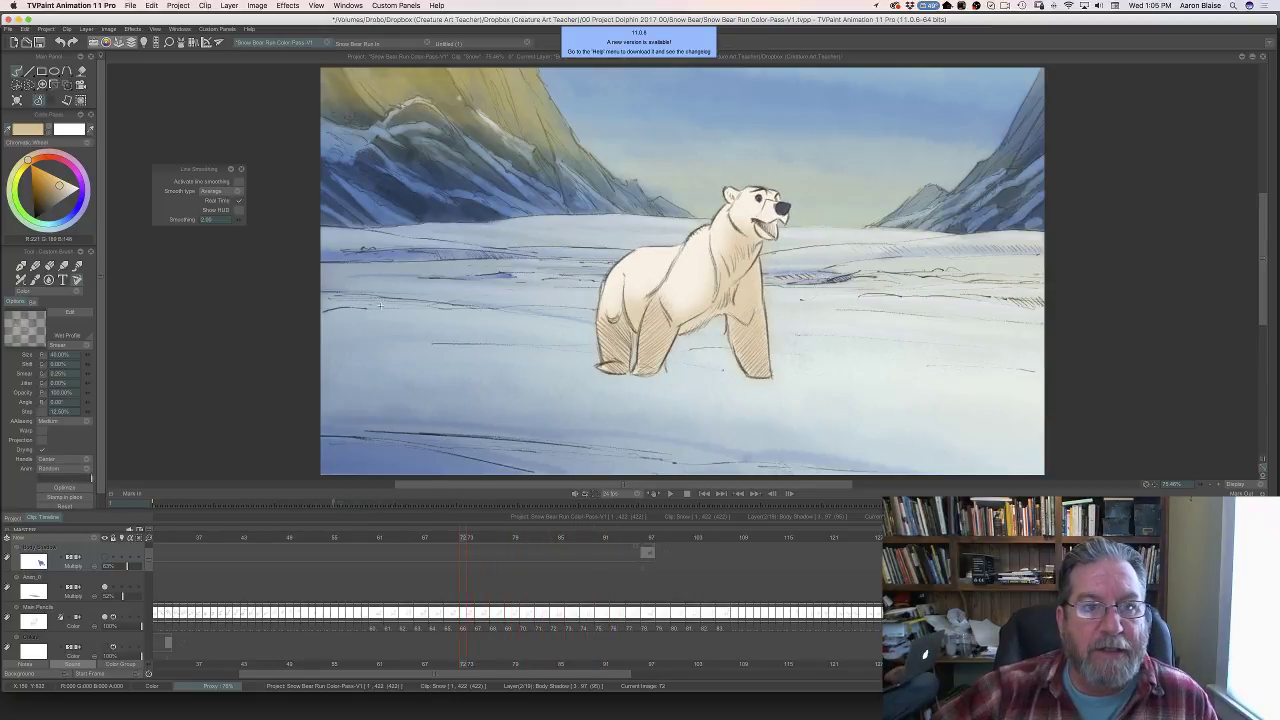
- Switch to the Snow Bear Run In project, scrub to frame 135 and turn off the light table for the tan color layer
click(369, 44)
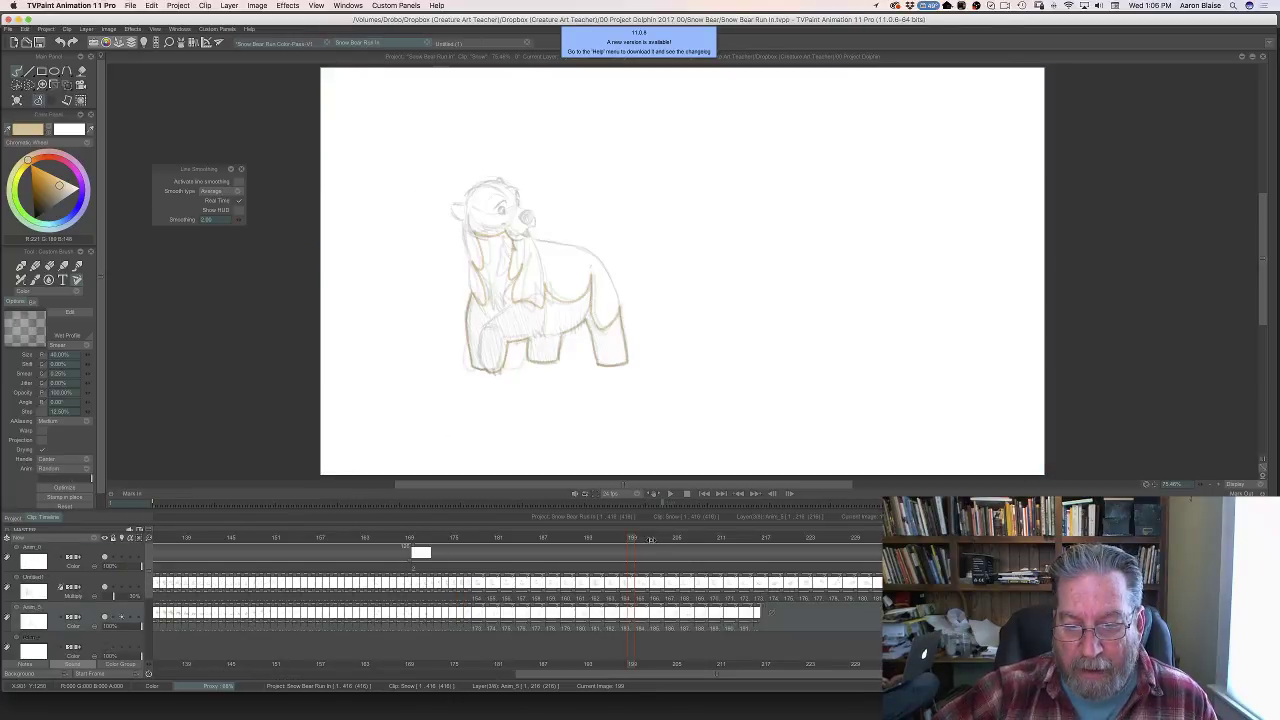
drag(631, 538, 205, 552)
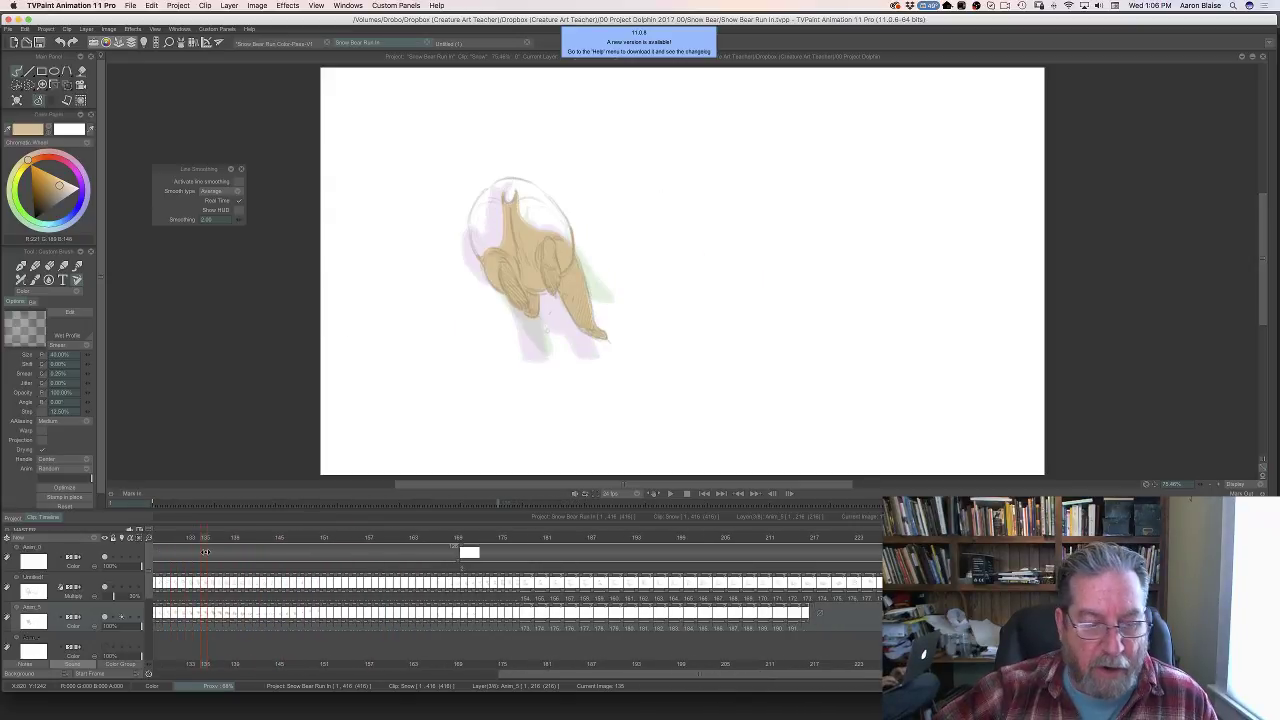
click(122, 618)
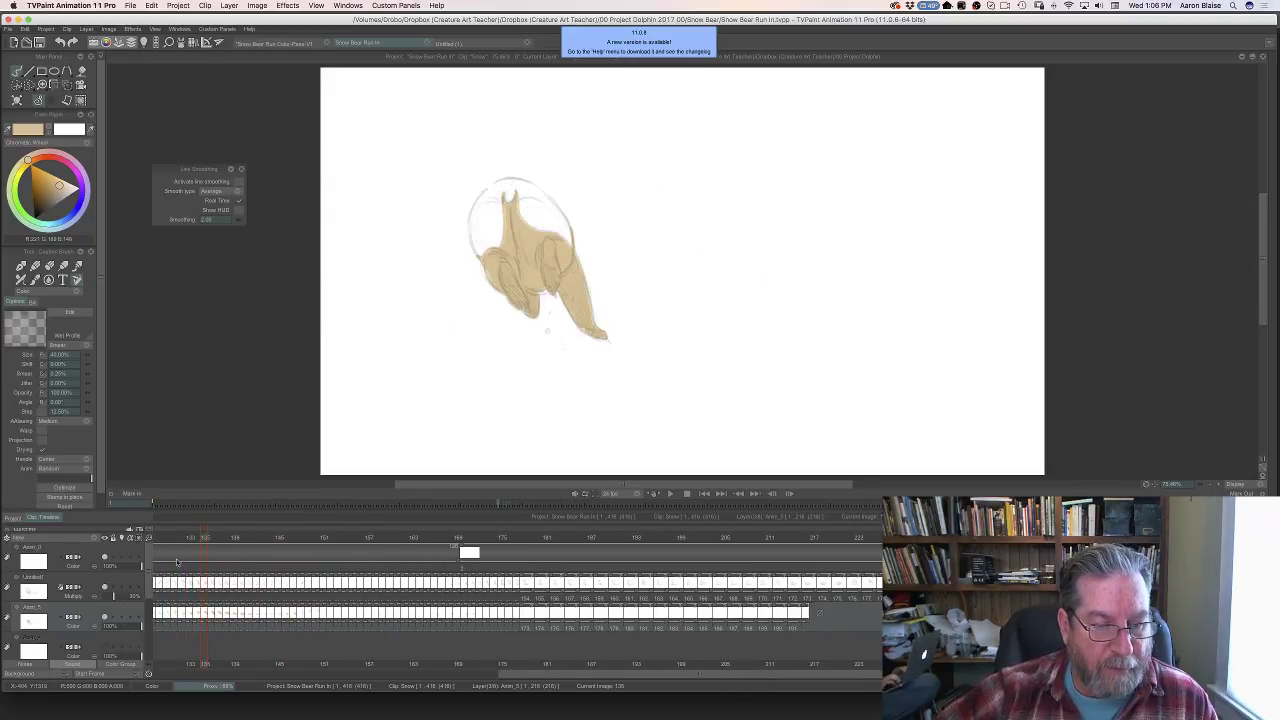
- Scrub the rough bear animation back through frame 111 to about frame 86 to examine its tan color areas
drag(204, 539, 175, 557)
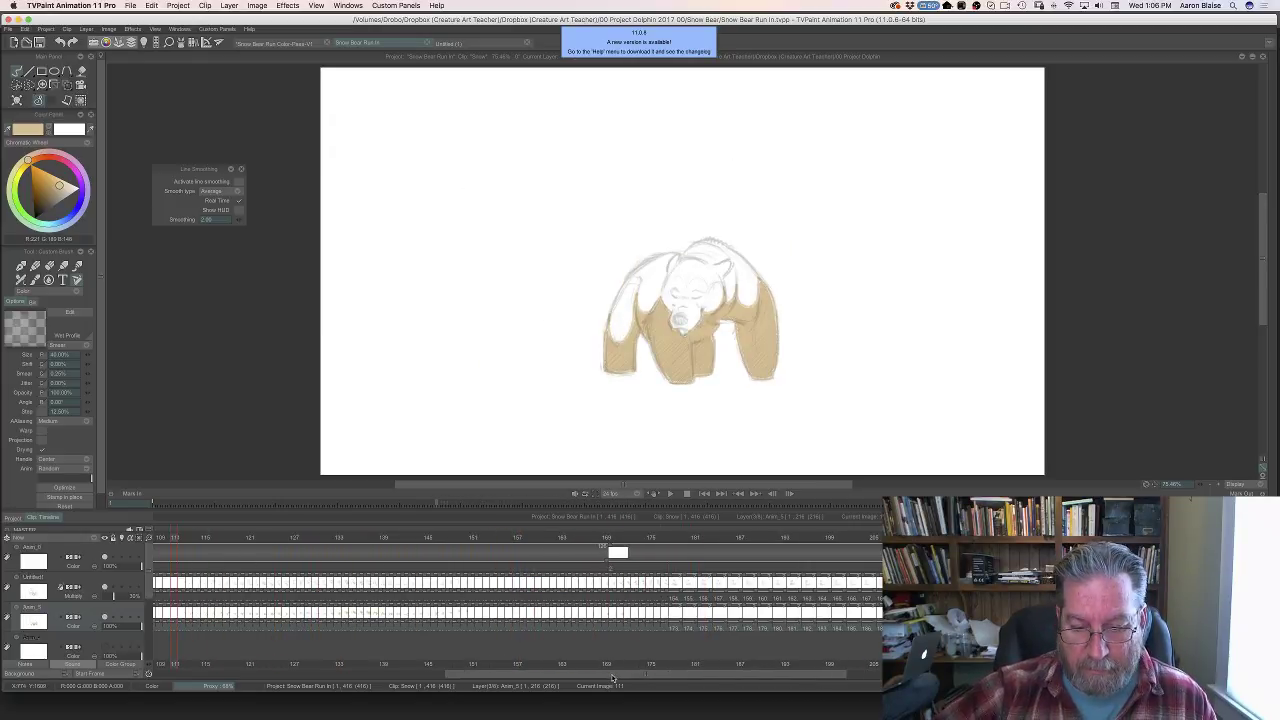
drag(613, 677, 459, 668)
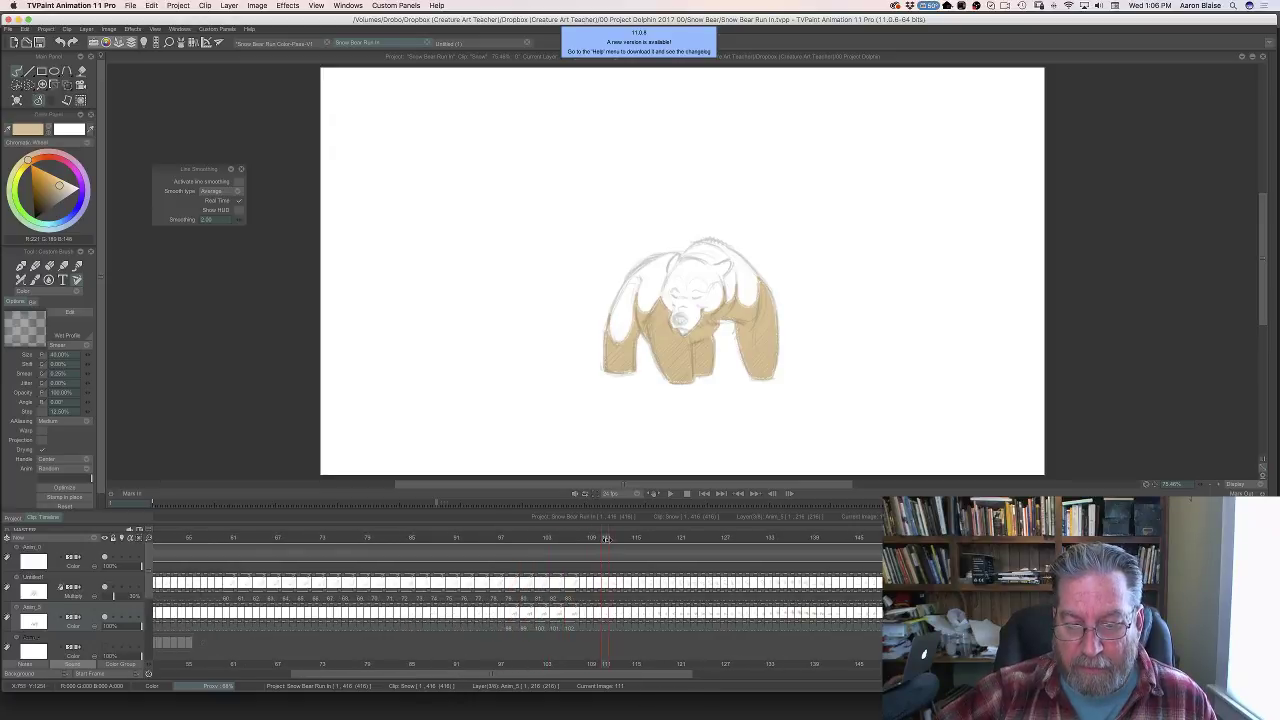
drag(605, 538, 415, 545)
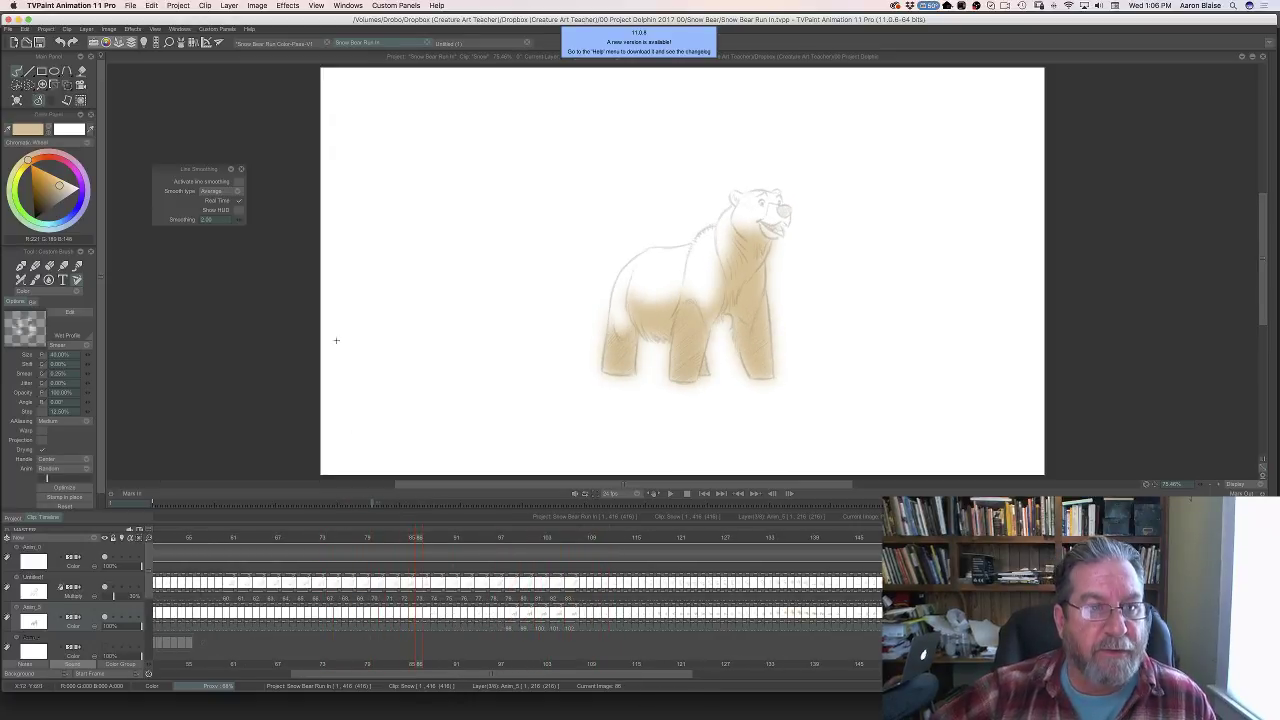
- Return to the Snow Bear Run Color-Pass-V1 project and scrub the timeline to frame 65
click(270, 44)
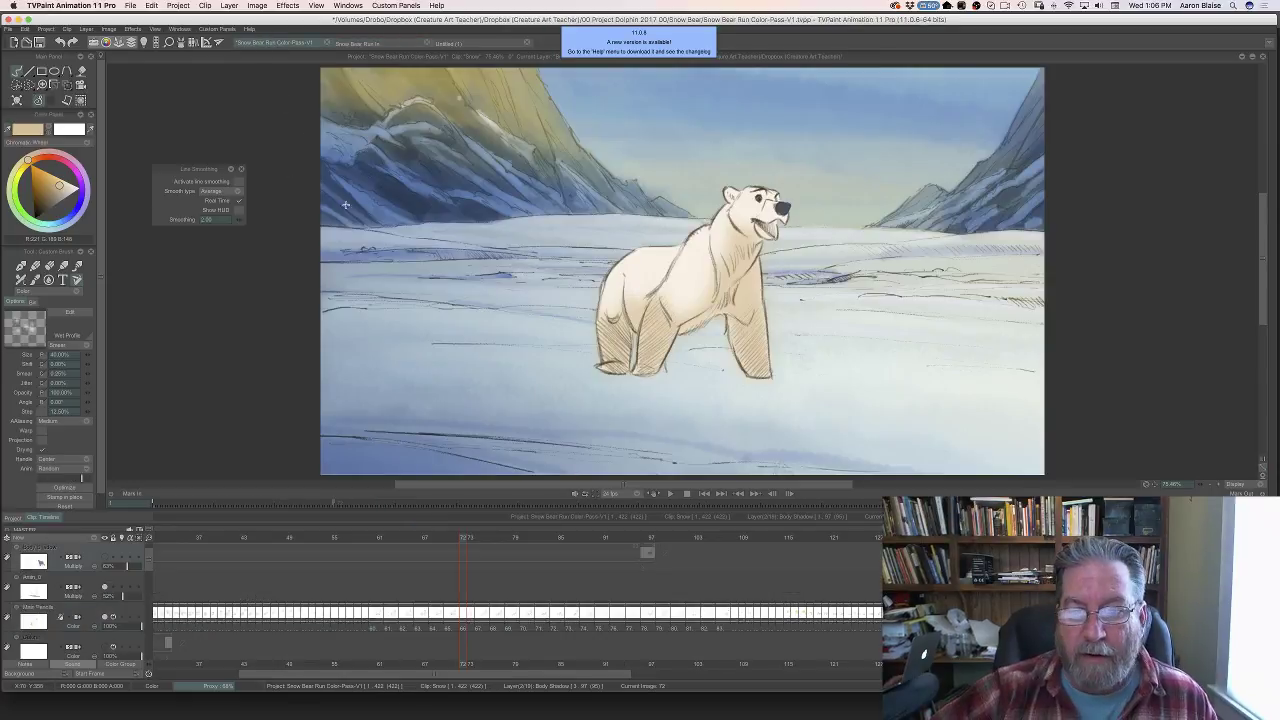
drag(464, 538, 437, 530)
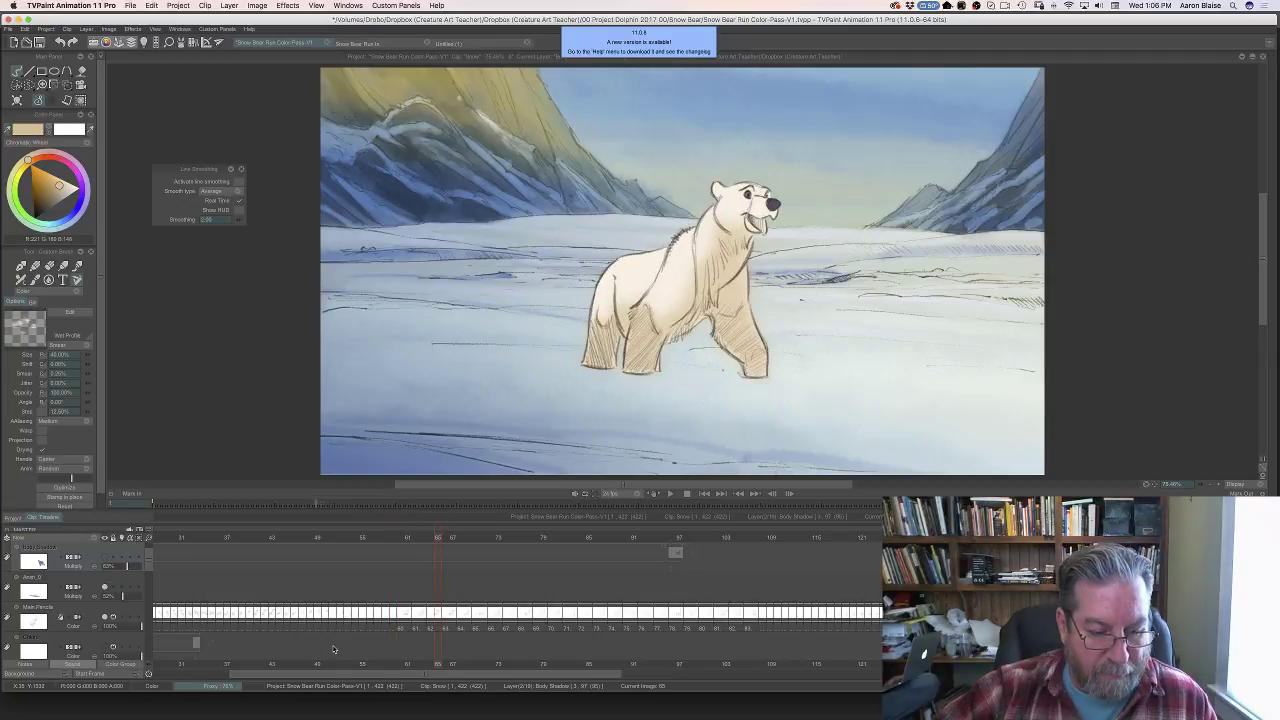
- Make the Body Shadow layer visible at frame 3, scrub the timeline to frame 98 and bring the body color layers into view
drag(348, 678, 258, 673)
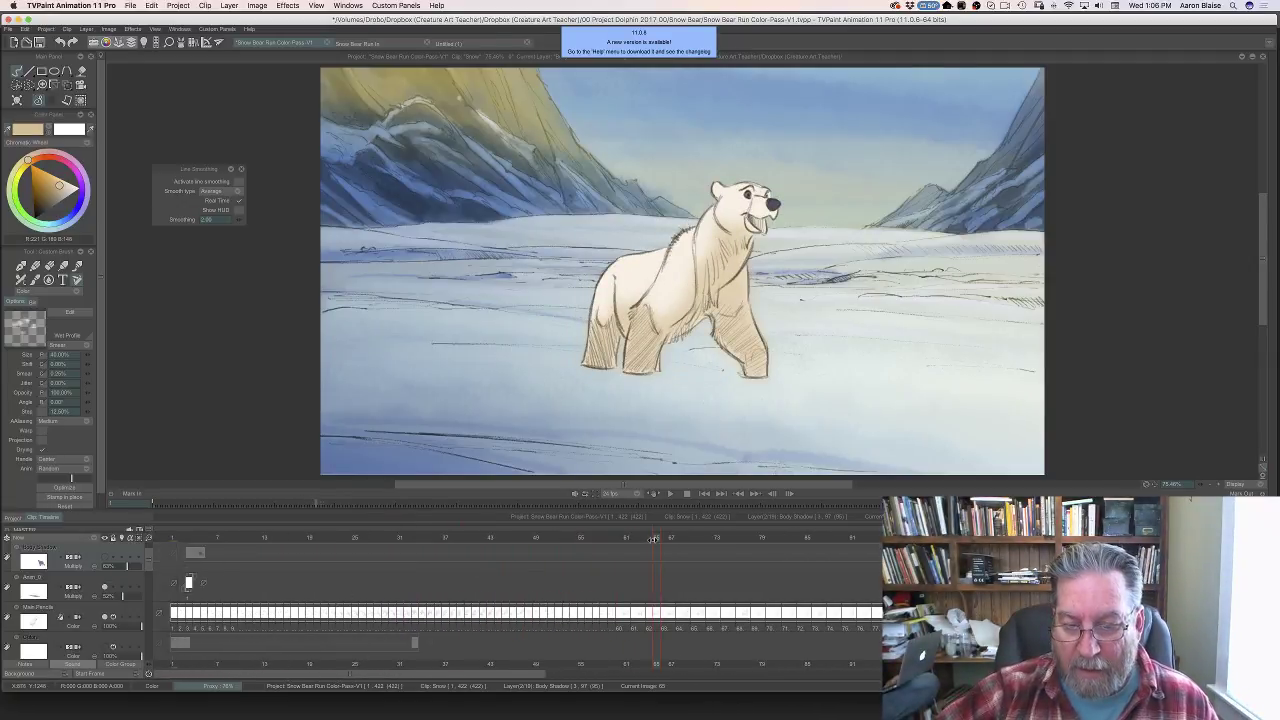
drag(646, 538, 193, 551)
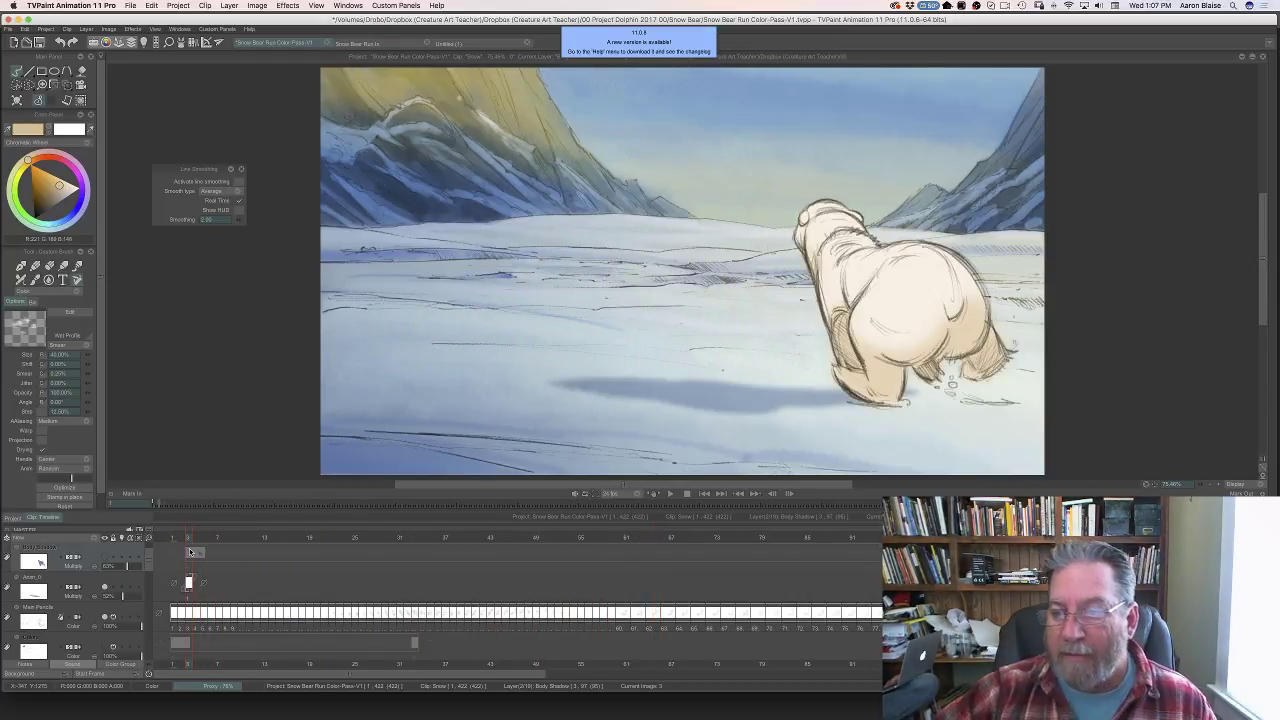
click(105, 557)
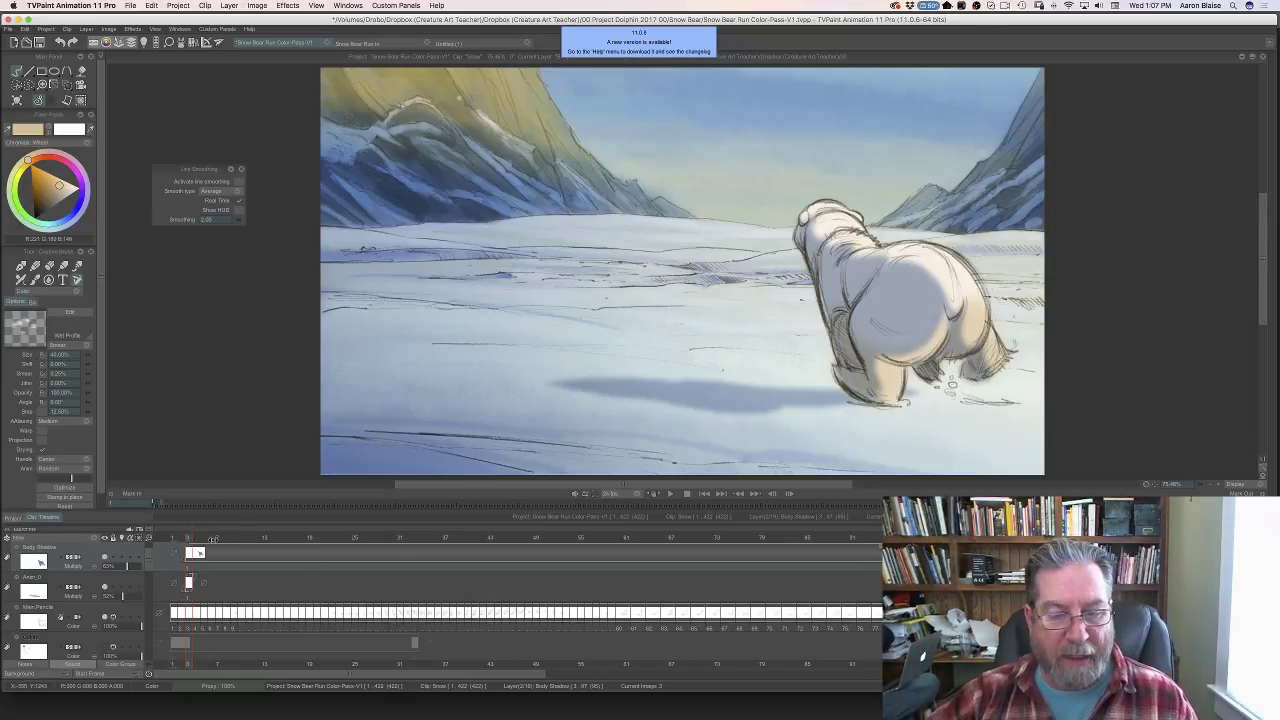
drag(188, 539, 912, 538)
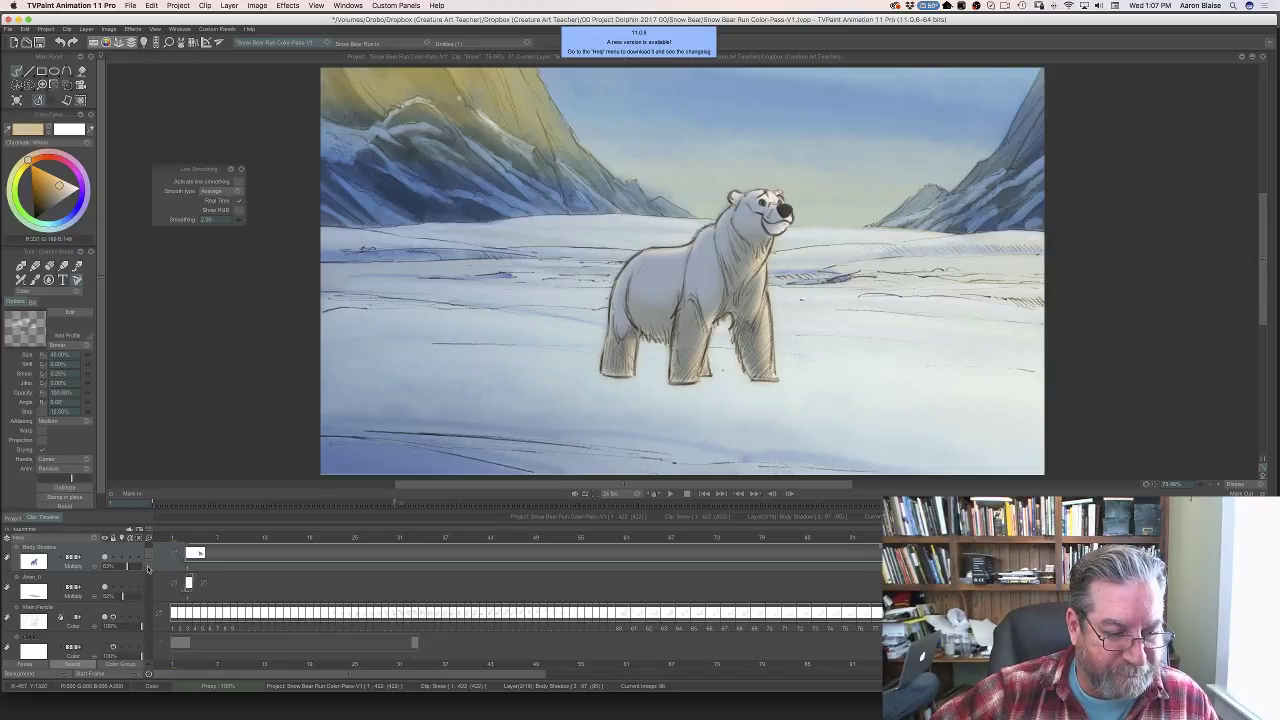
scroll(148, 568, down, 2)
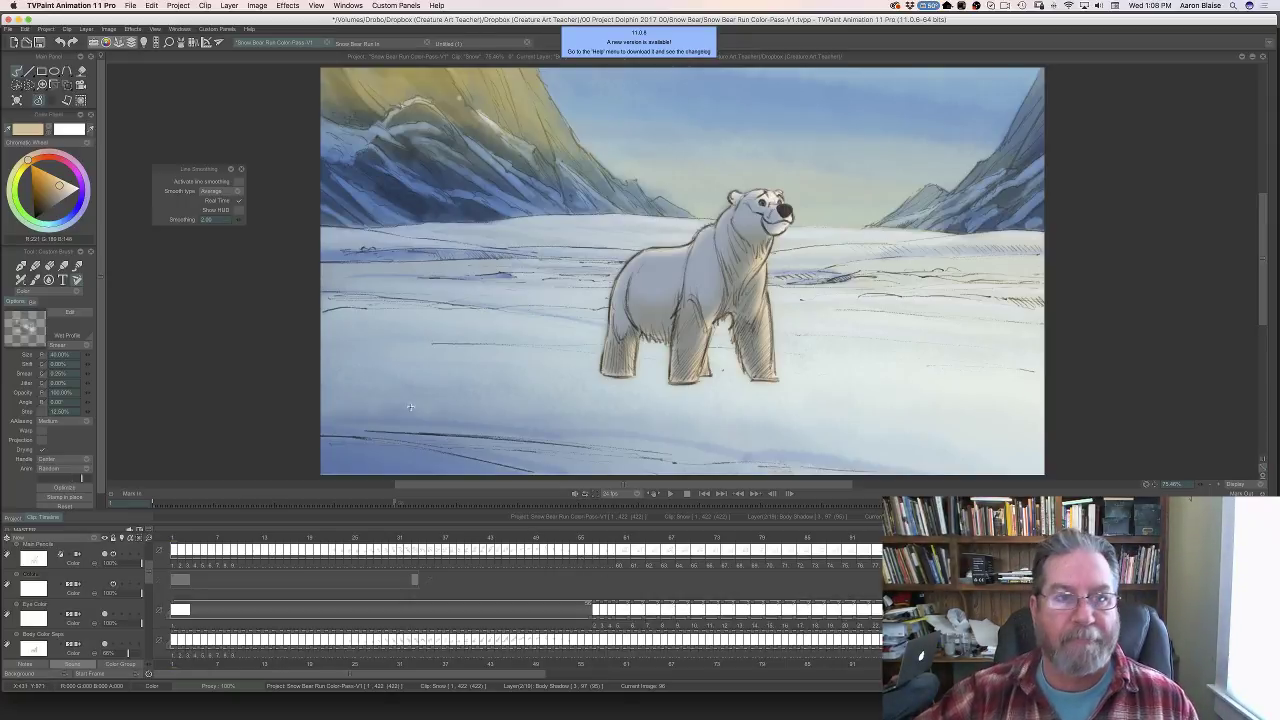
- Switch to the Snow Bear Run In project, hide the timeline to enlarge the canvas and close the Line Smoothing panel
click(360, 43)
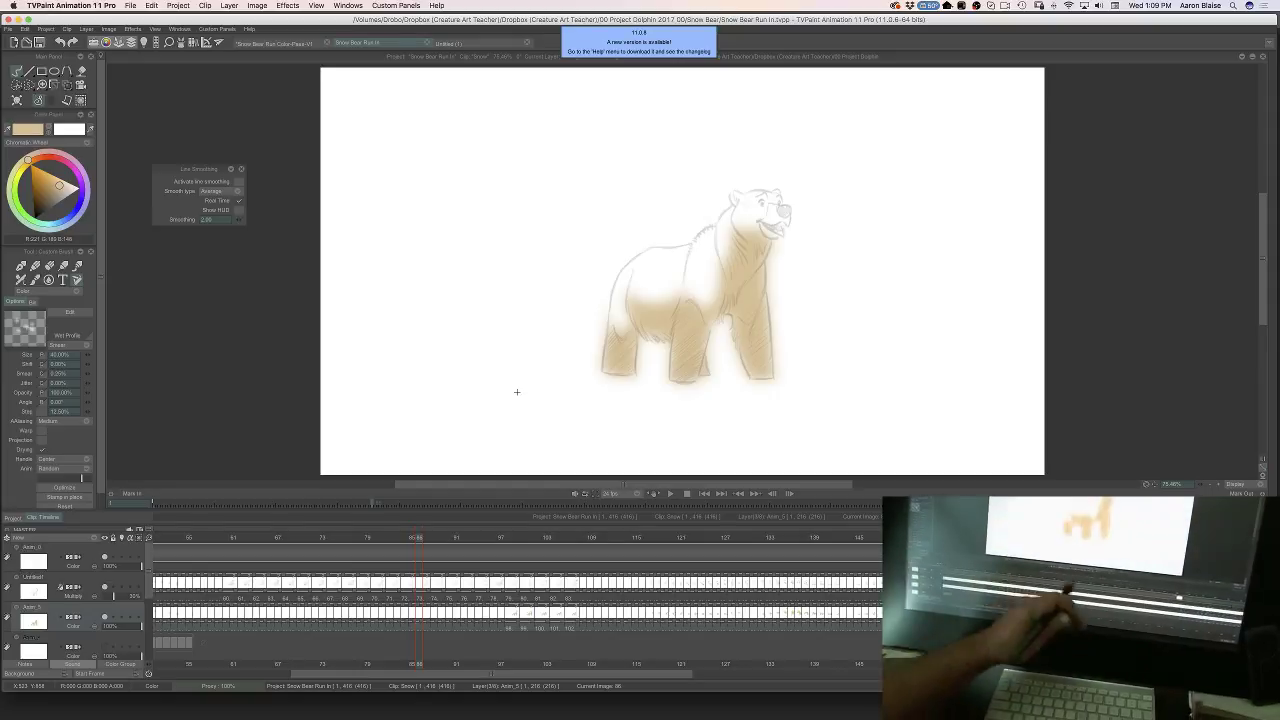
key(Tab)
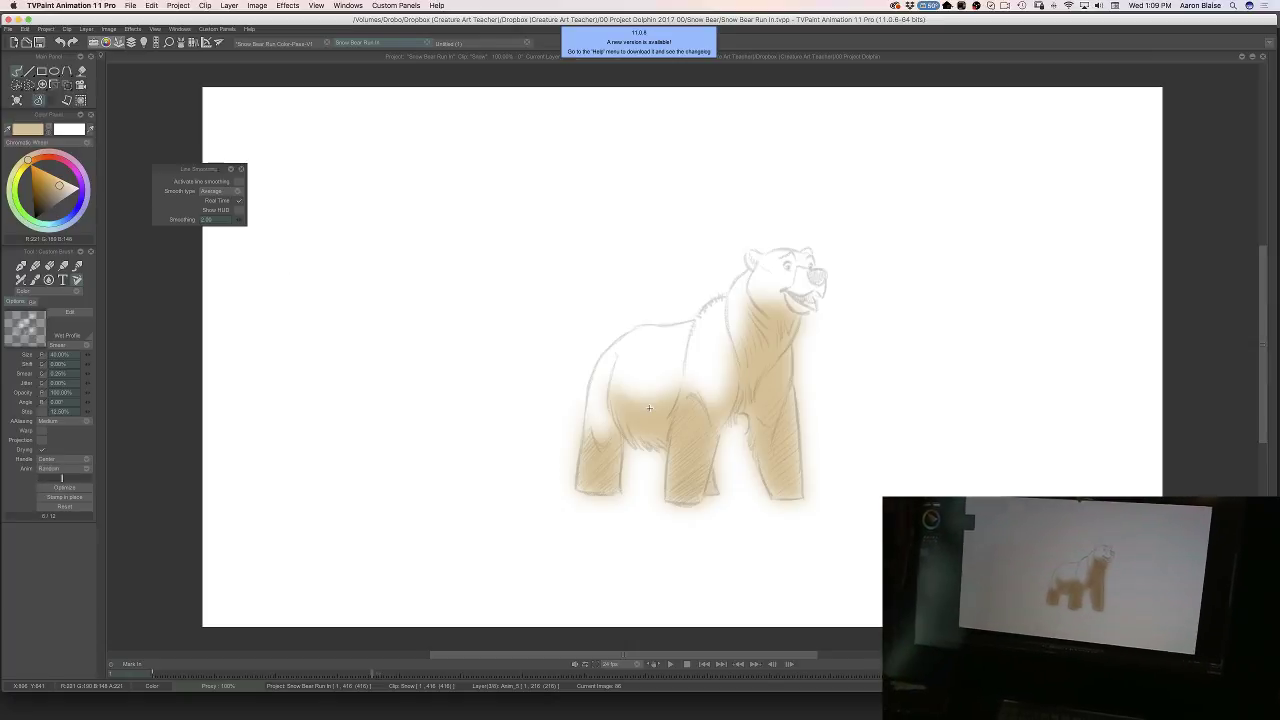
click(241, 170)
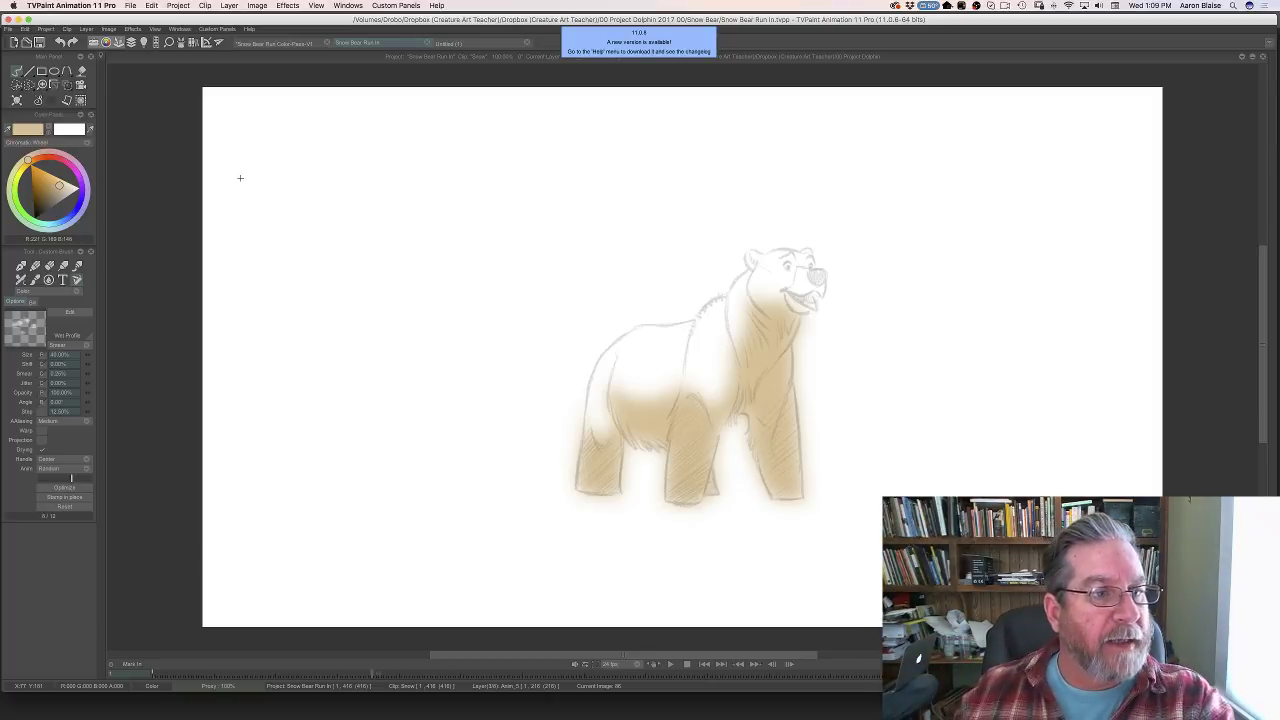
click(53, 101)
click(65, 111)
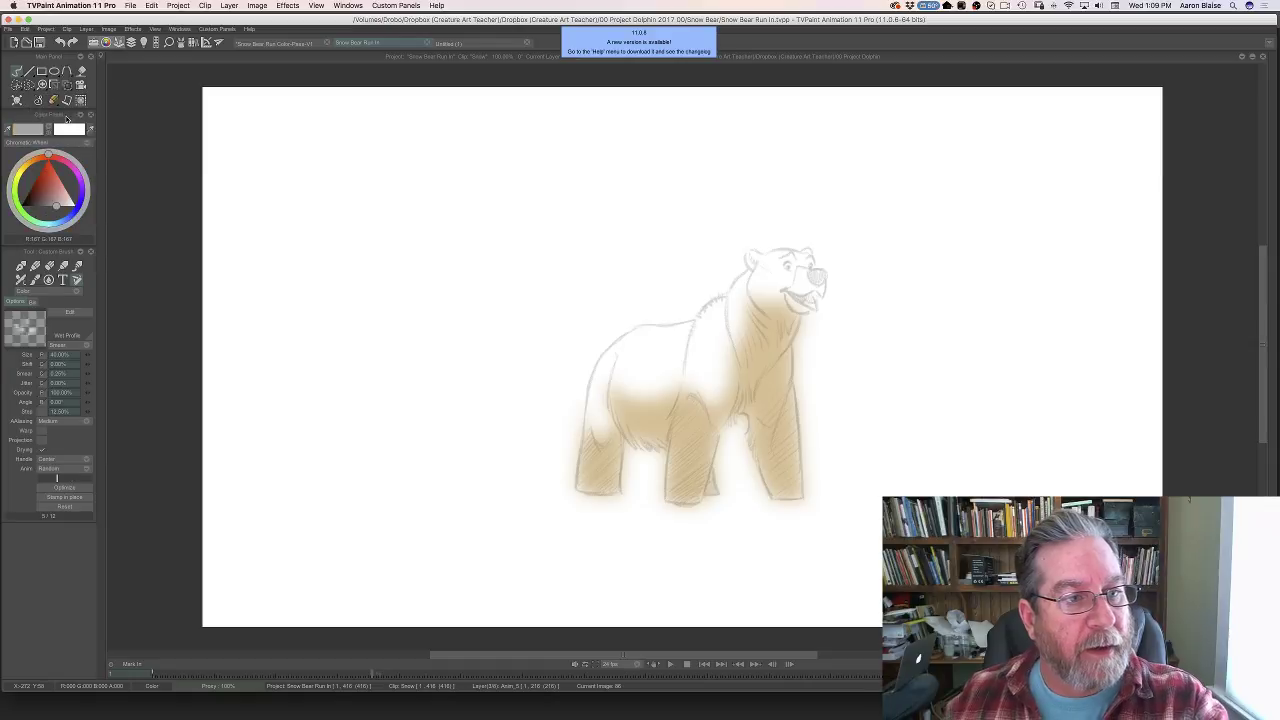
- Show the timeline again, scrub to frame 99 and pick up the tan color from the bear's belly
key(Left)
key(Left)
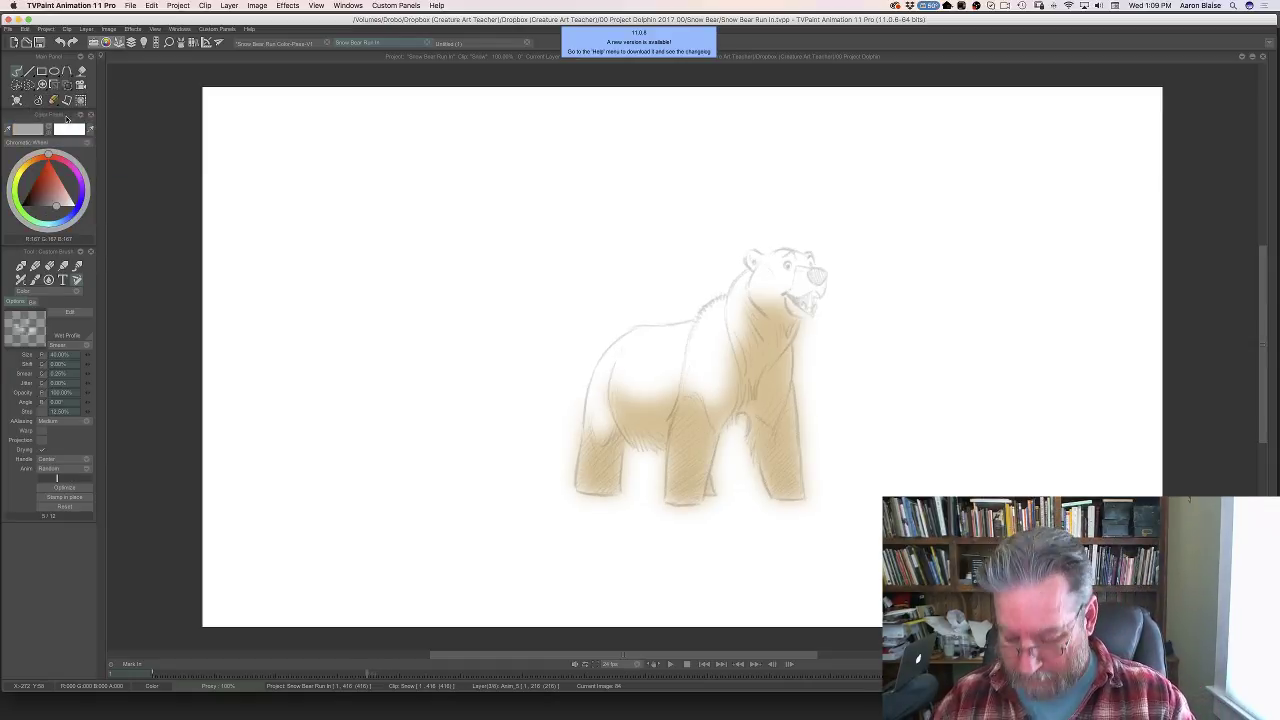
key(Tab)
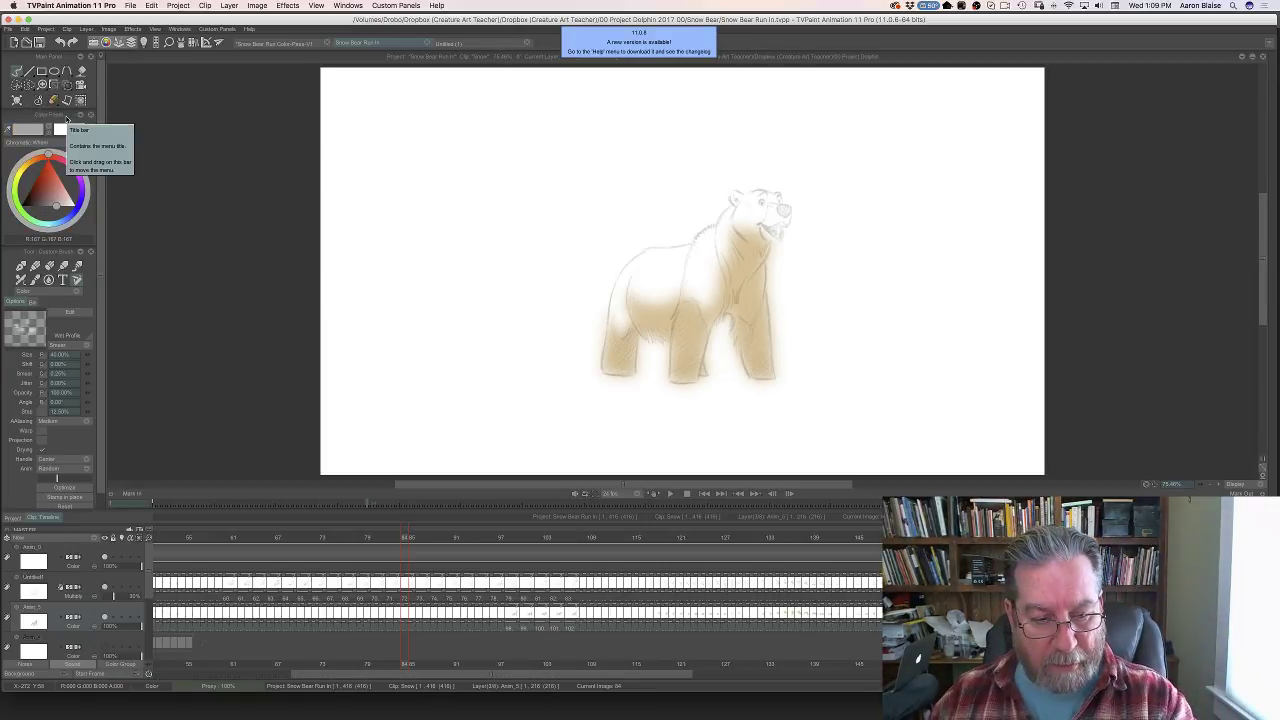
mouse_move(405, 539)
mouse_down()
mouse_move(352, 541)
mouse_move(585, 563)
mouse_move(374, 577)
mouse_move(505, 596)
mouse_up()
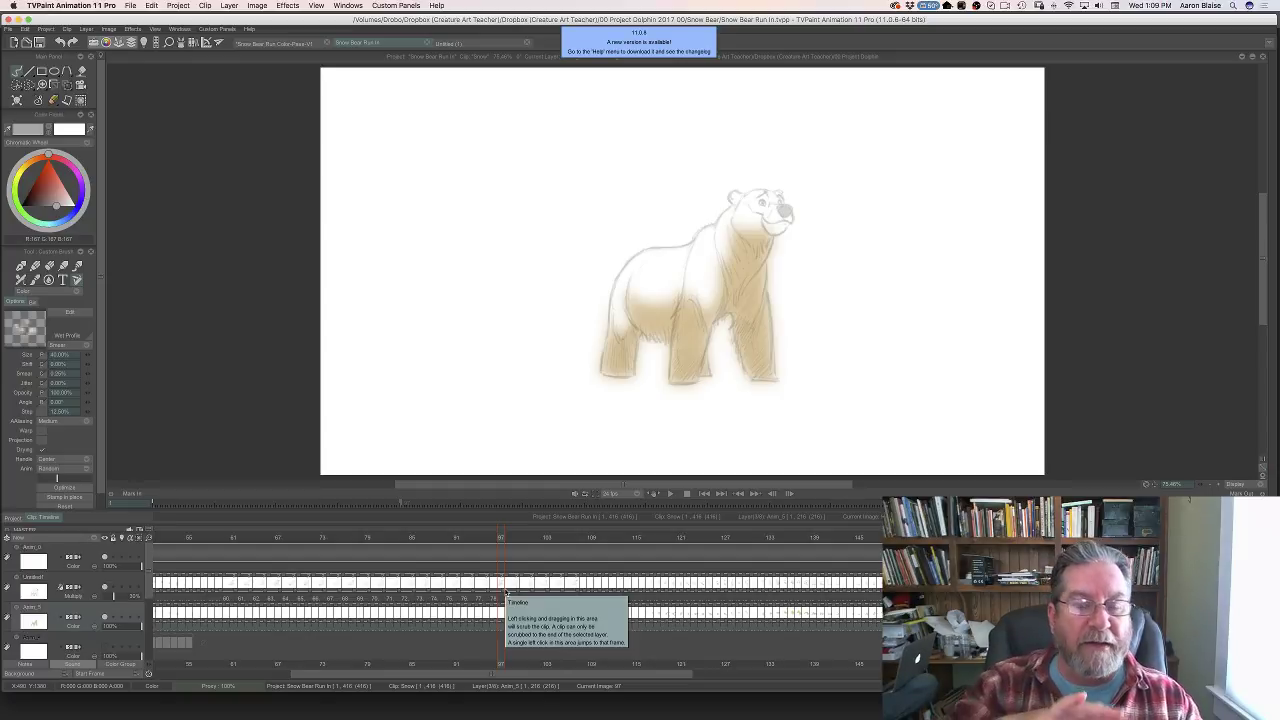
mouse_move(499, 539)
mouse_down()
mouse_move(467, 538)
mouse_move(516, 540)
mouse_up()
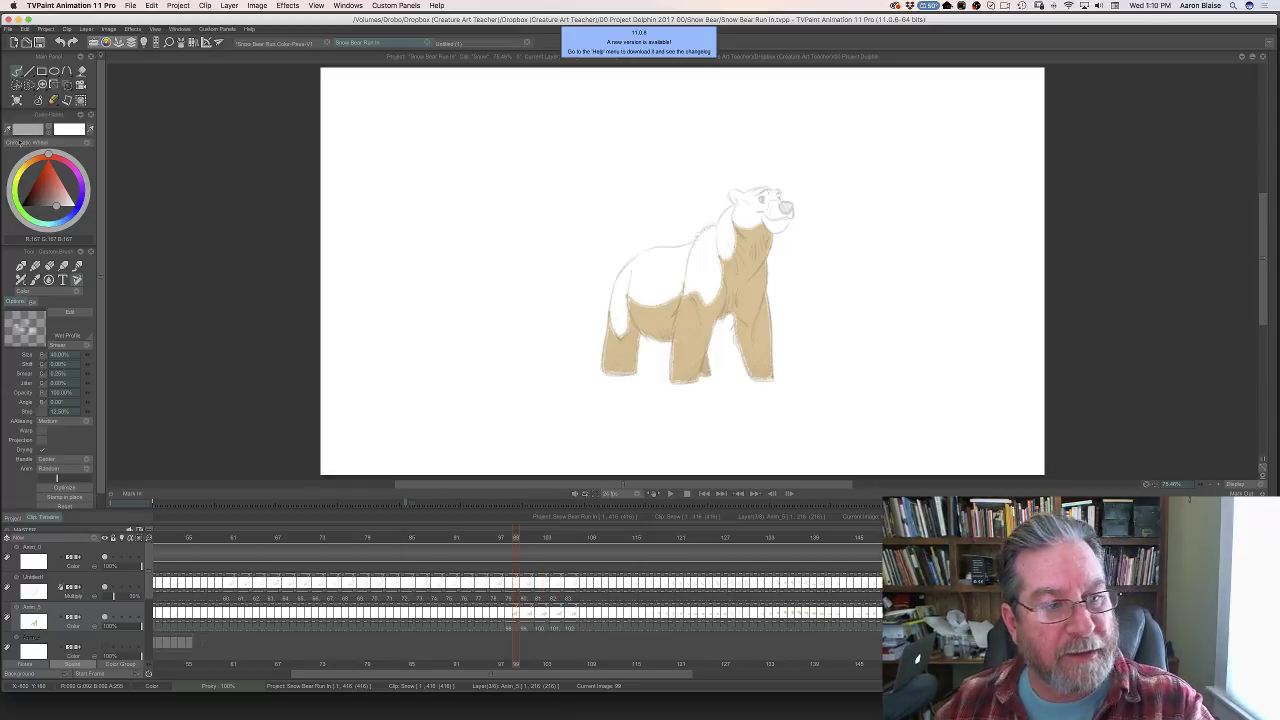
ctrl+click(650, 324)
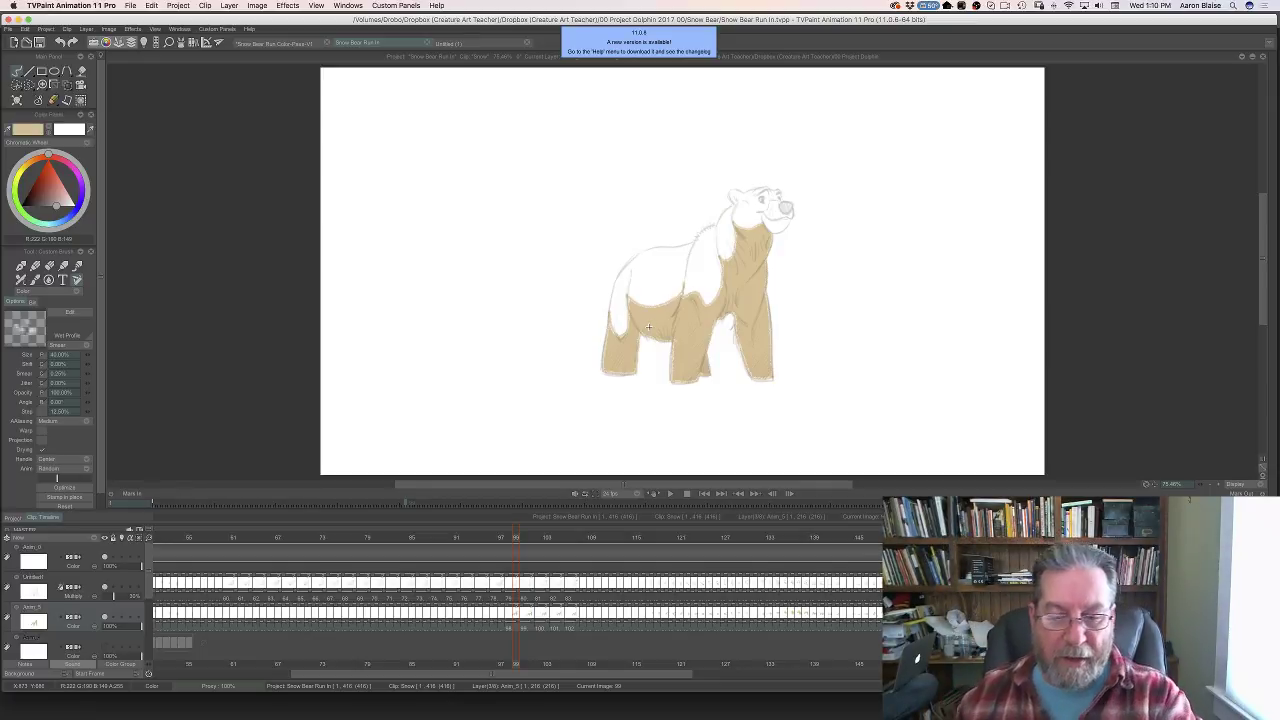
- Scrub to frame 143 to examine the tan fill, and jump to the end of the Anim_5 layer
drag(515, 538, 842, 560)
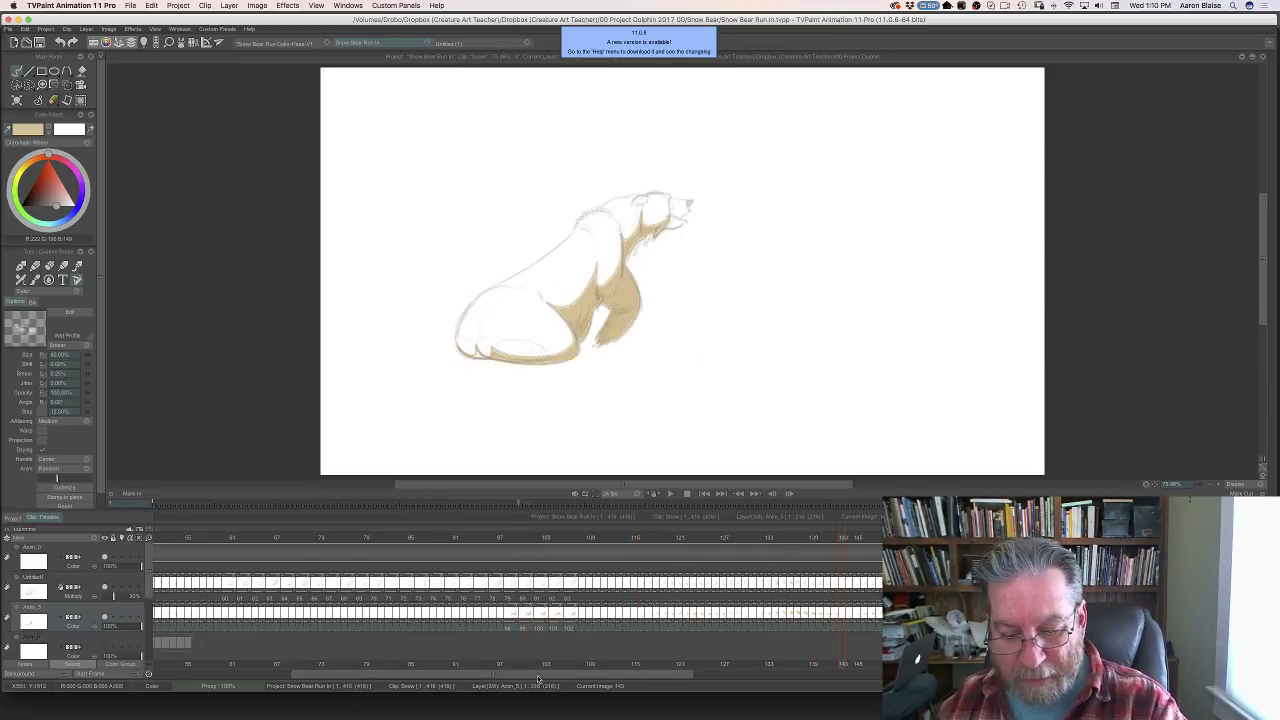
scroll(538, 680, right, 10)
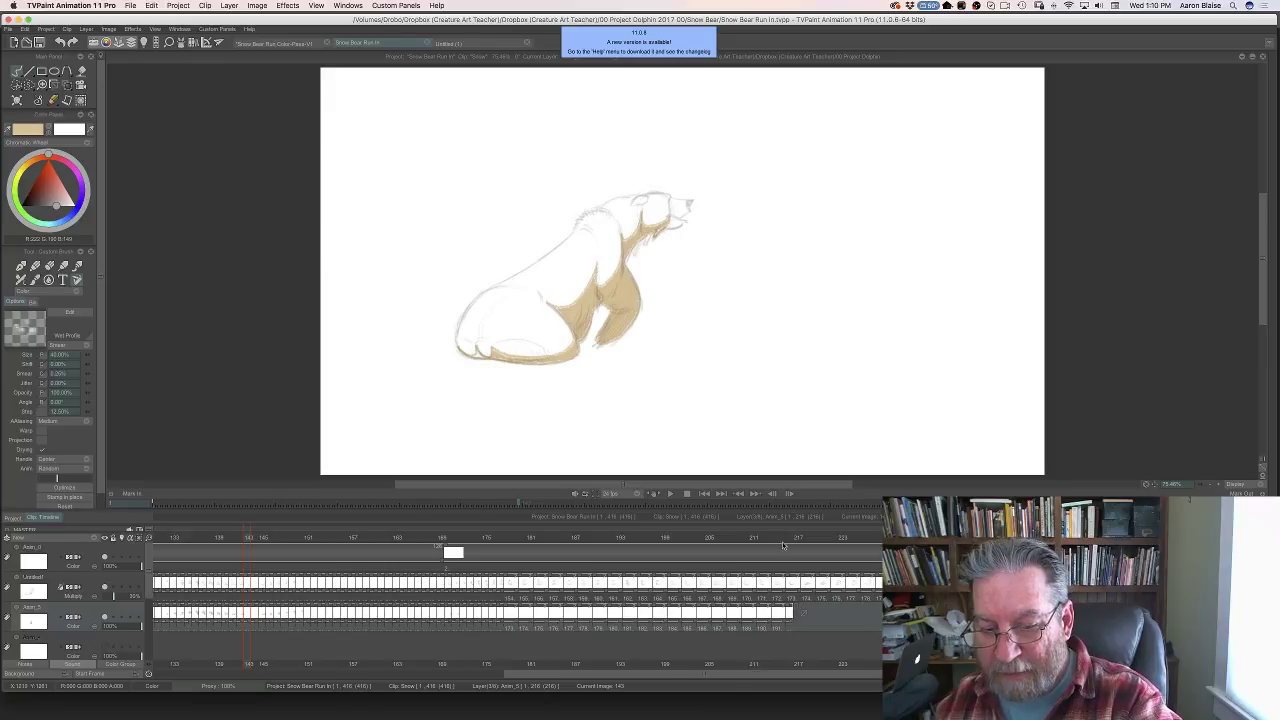
click(790, 538)
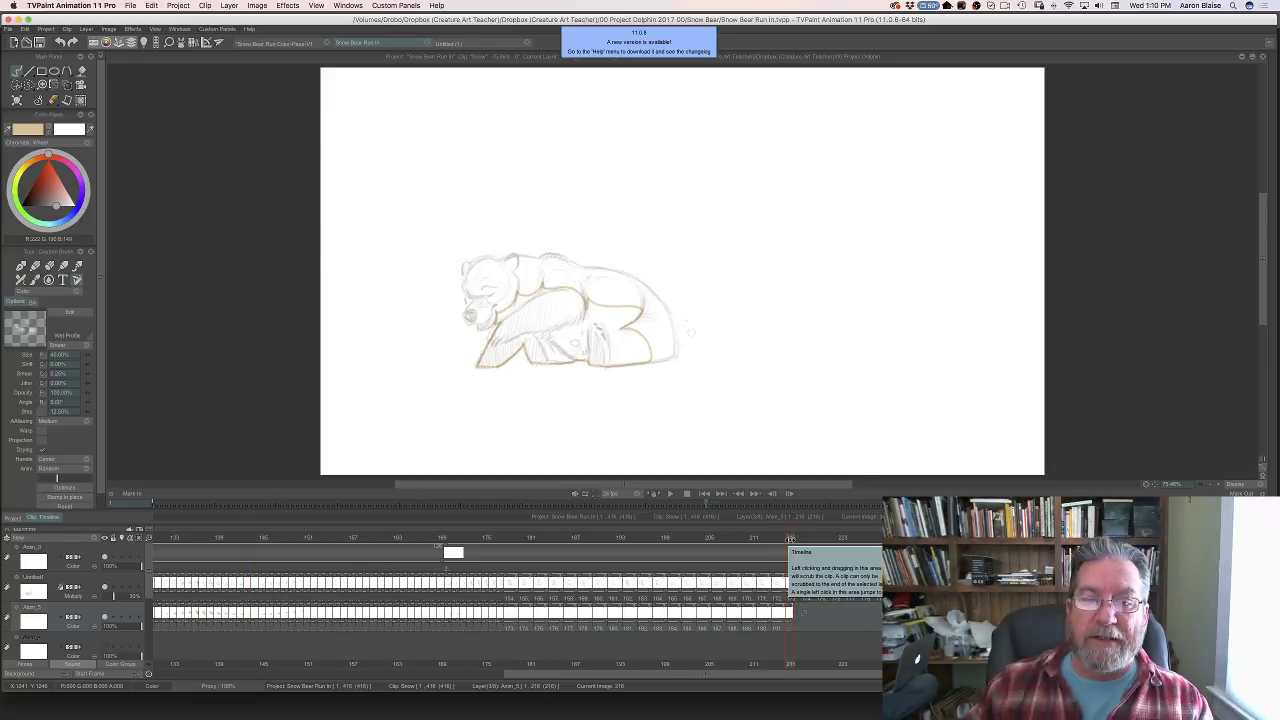
- Scrub back from the end of the Anim_5 layer to about frame 190 to examine the tan outlines over the pencil drawings
mouse_move(790, 538)
mouse_down()
mouse_move(592, 540)
mouse_move(771, 555)
mouse_move(591, 580)
mouse_move(697, 581)
mouse_up()
mouse_move(779, 578)
mouse_down()
mouse_move(614, 585)
mouse_move(766, 585)
mouse_move(771, 574)
mouse_up()
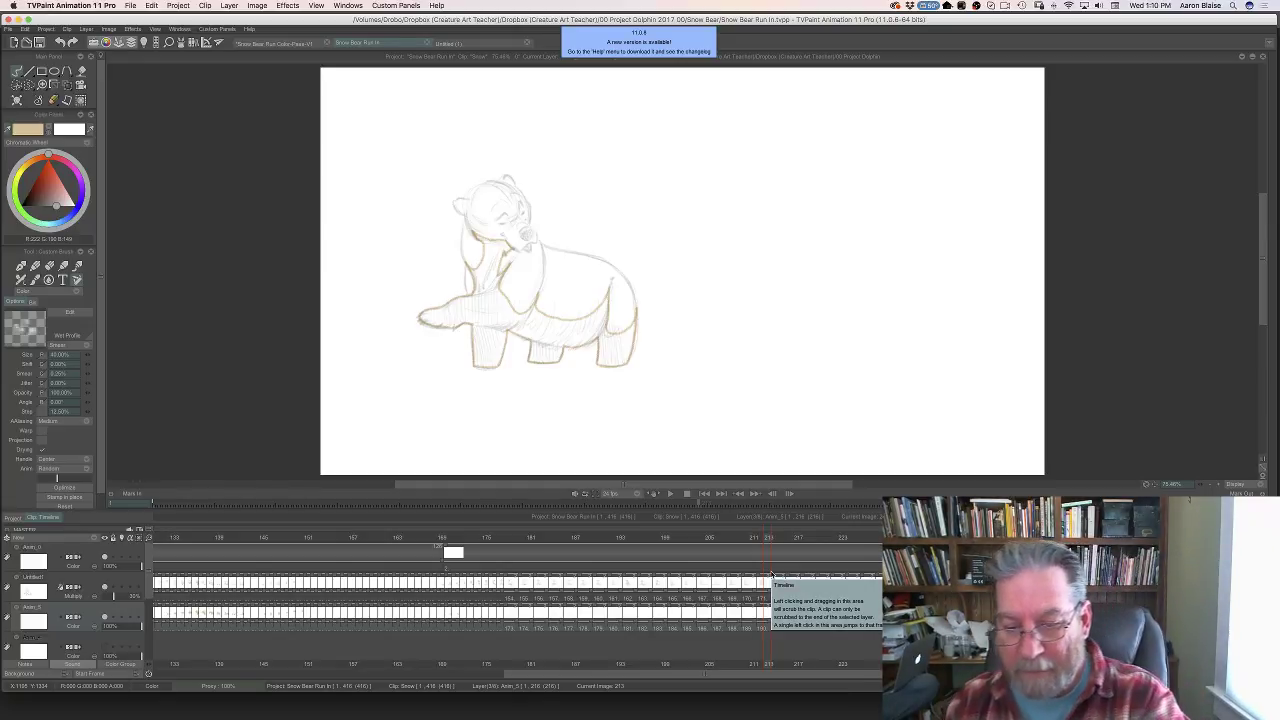
mouse_move(768, 539)
mouse_down()
mouse_move(674, 550)
mouse_move(778, 552)
mouse_move(729, 561)
mouse_up()
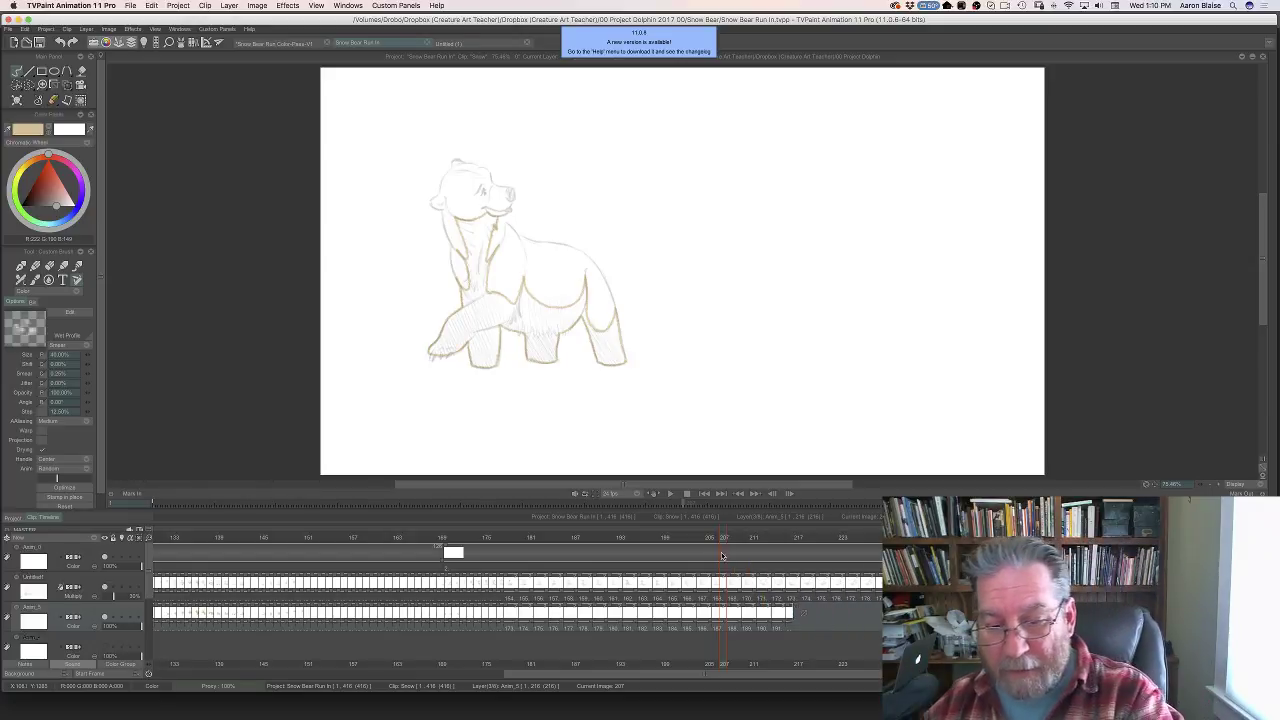
mouse_move(708, 540)
mouse_down()
mouse_move(357, 540)
mouse_move(265, 583)
mouse_move(413, 586)
mouse_move(255, 593)
mouse_move(598, 600)
mouse_up()
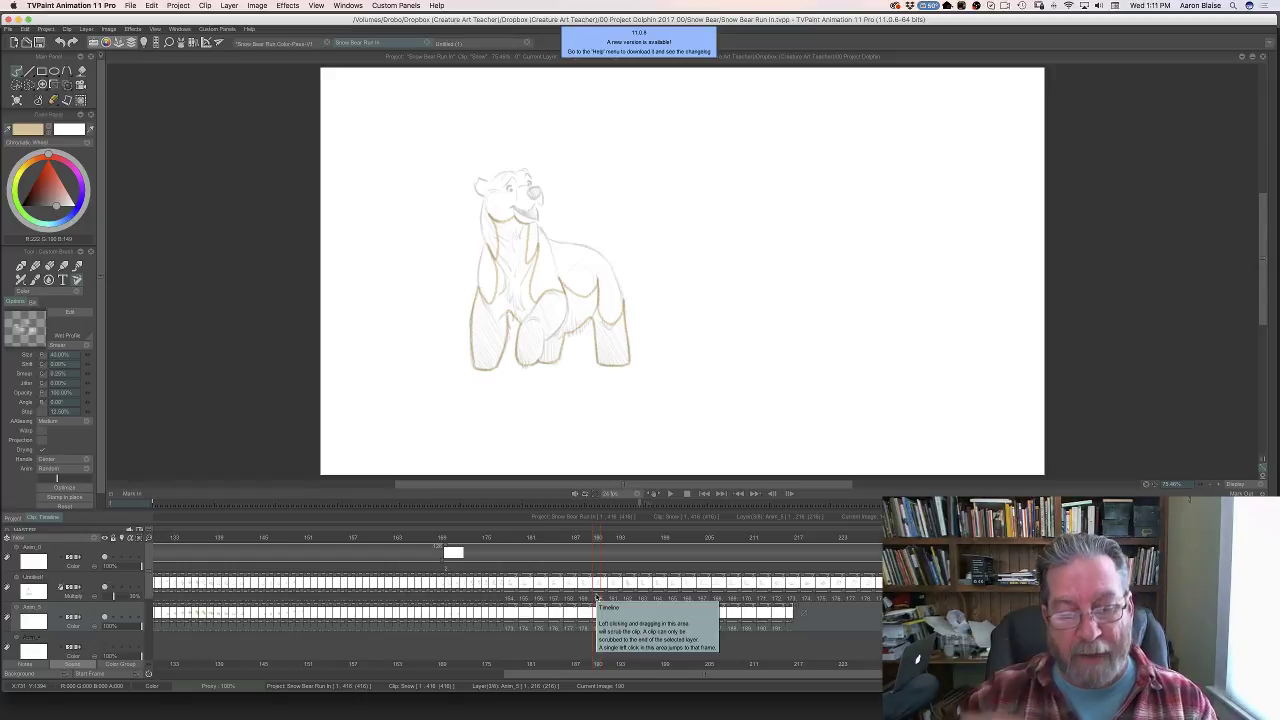
mouse_move(594, 538)
mouse_down()
mouse_move(570, 538)
mouse_move(652, 540)
mouse_move(616, 557)
mouse_move(634, 563)
mouse_move(290, 597)
mouse_move(607, 597)
mouse_up()
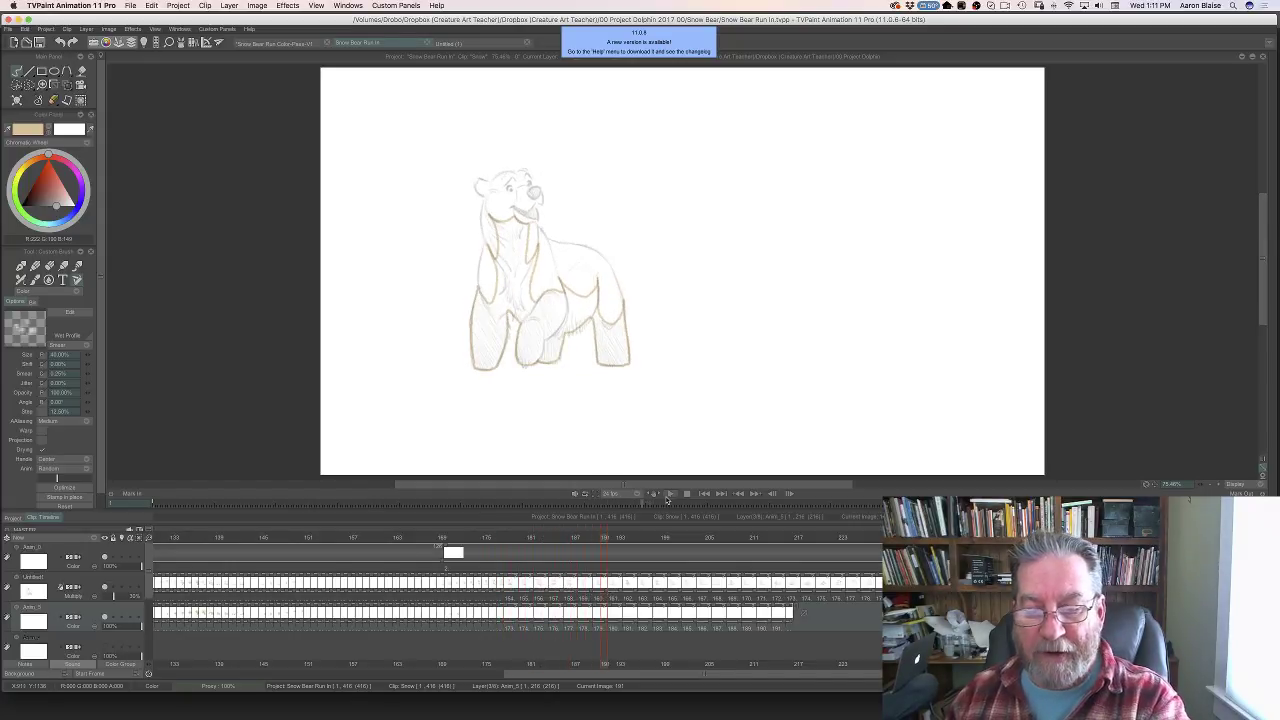
- Play back the rough animation with its tan layer, stop it and return to the end of the tan outlines
click(670, 494)
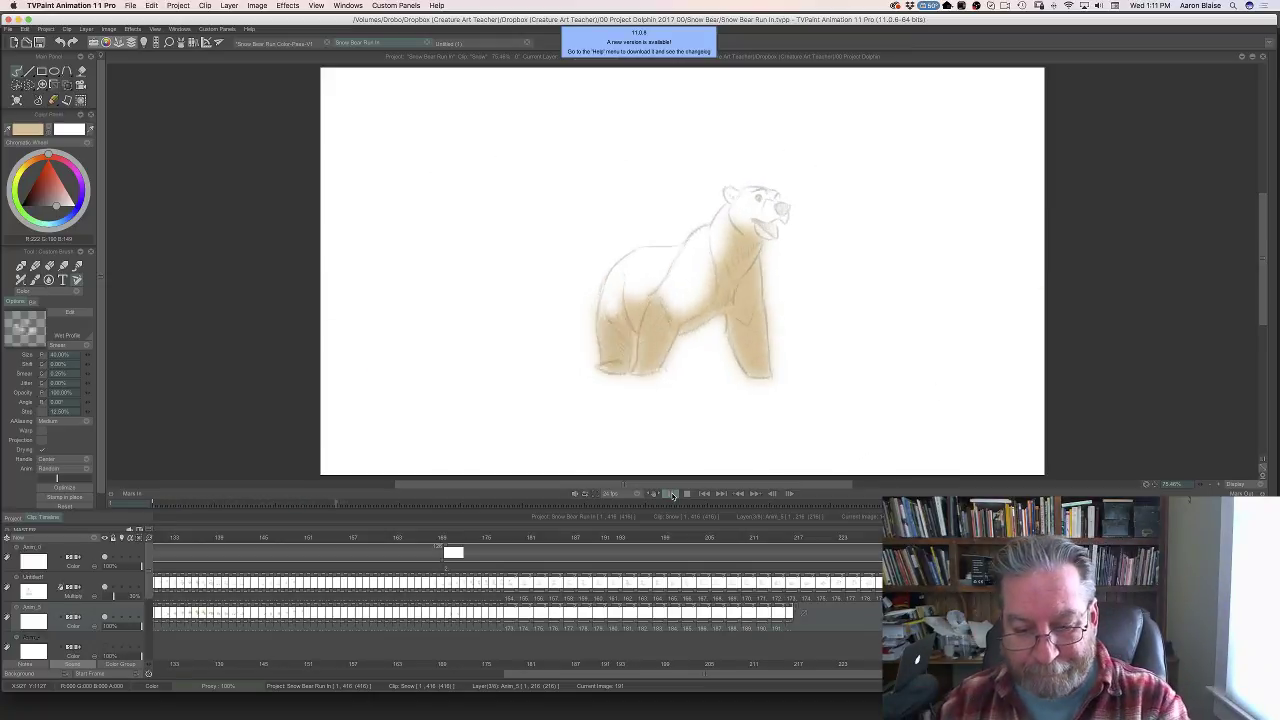
key(Return)
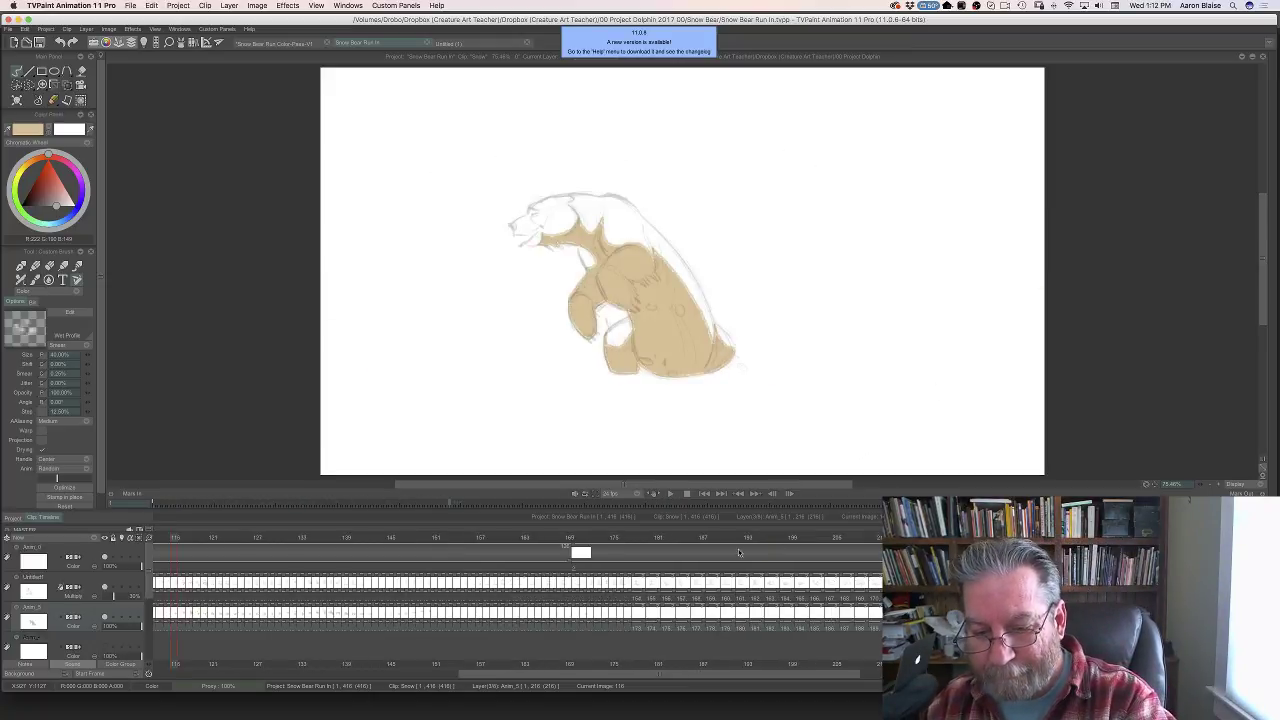
click(910, 538)
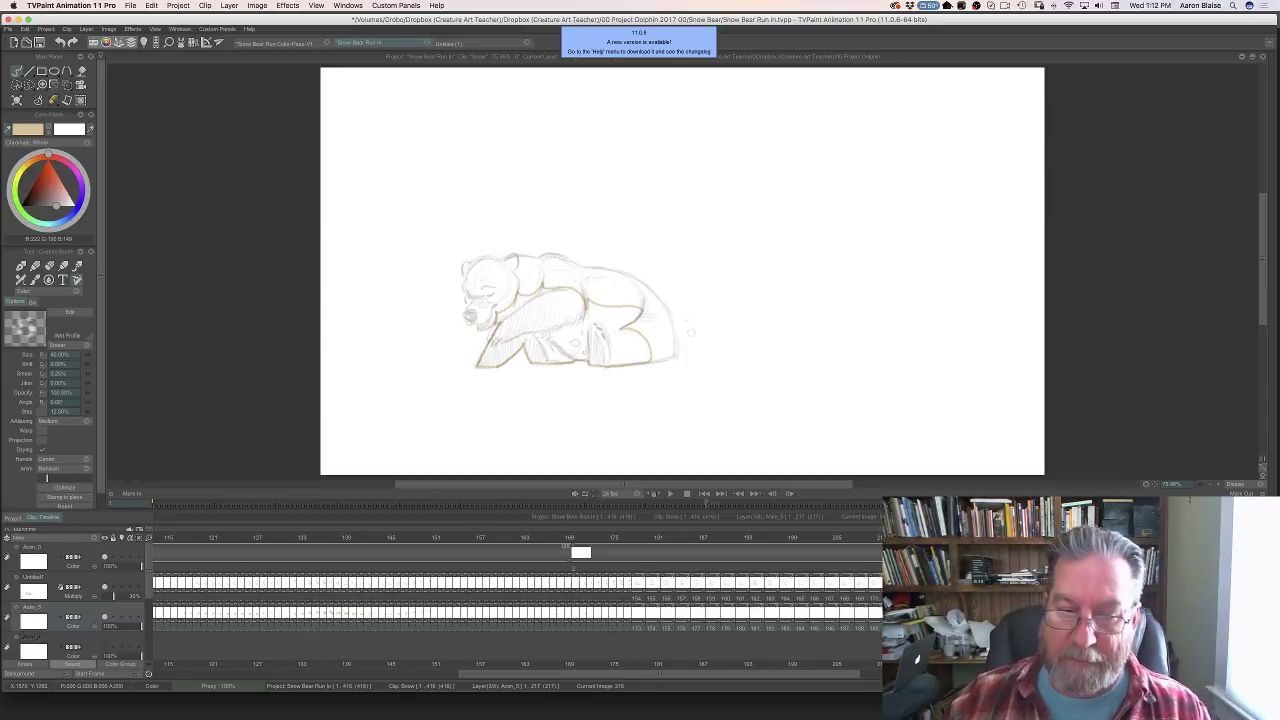
- Enlarge the canvas and step back to frame 211 to examine the outlined chest and foreleg areas
key(Left)
key(Tab)
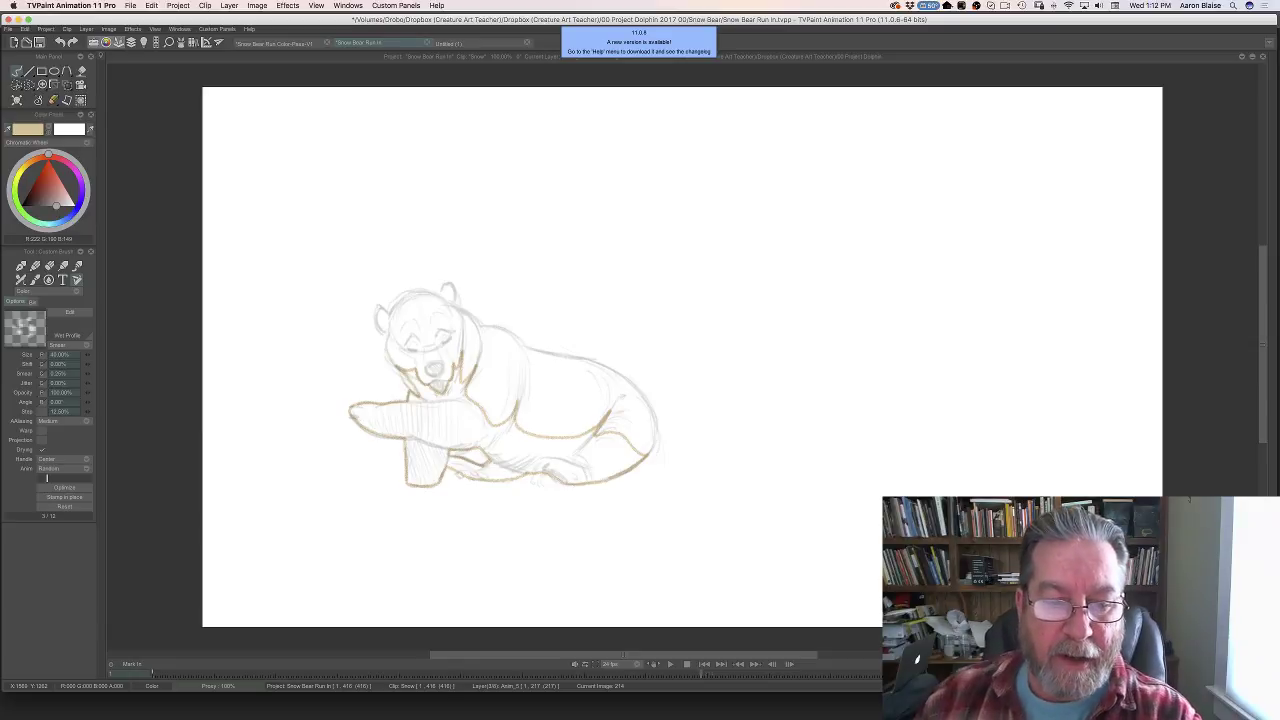
key(Left)
key(Left)
key(Left)
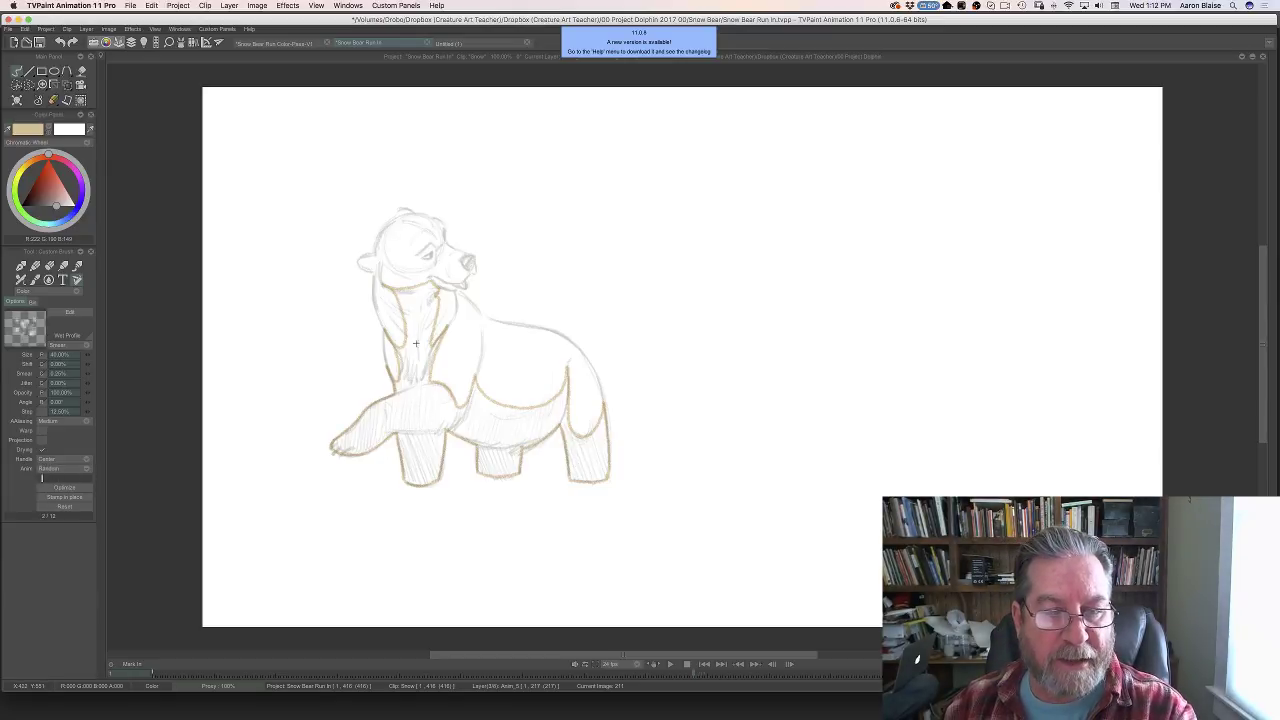
mouse_move(416, 343)
mouse_down()
mouse_move(421, 299)
mouse_move(407, 294)
mouse_move(420, 404)
mouse_up()
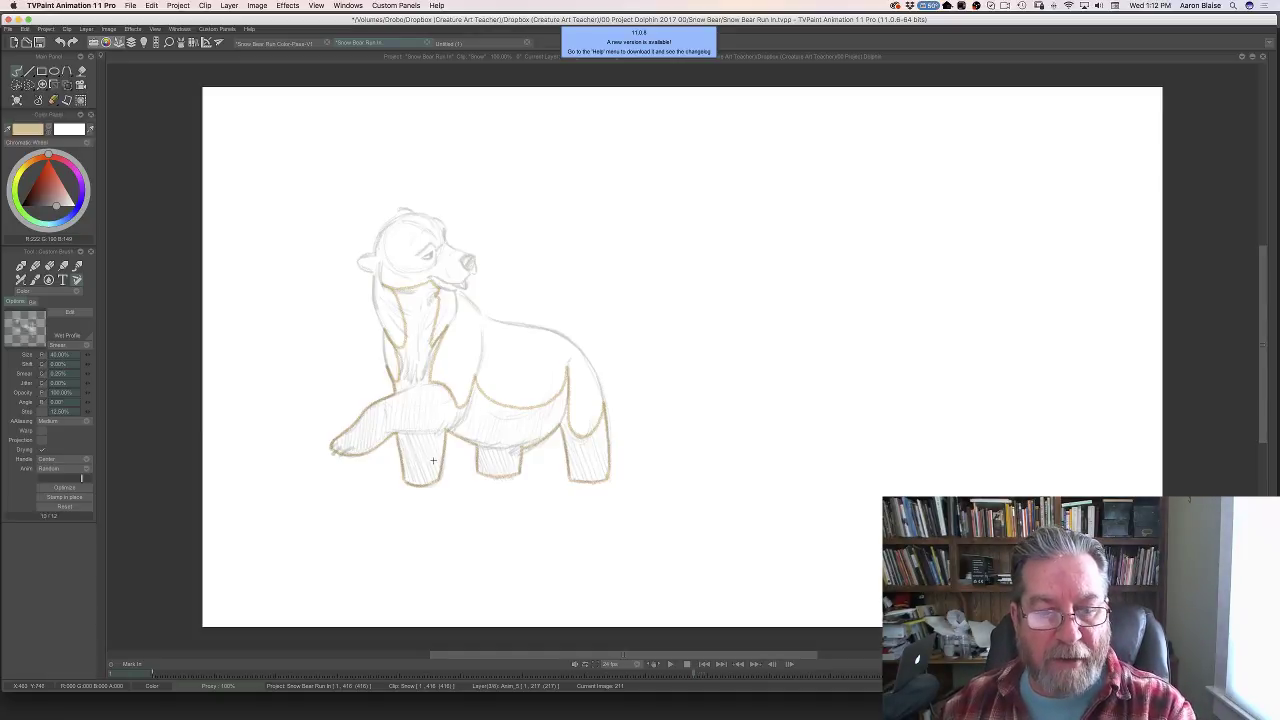
- Flip back to about frame 204 and forward again to the last outlined drawing to check how the tan outlines move
key(Right)
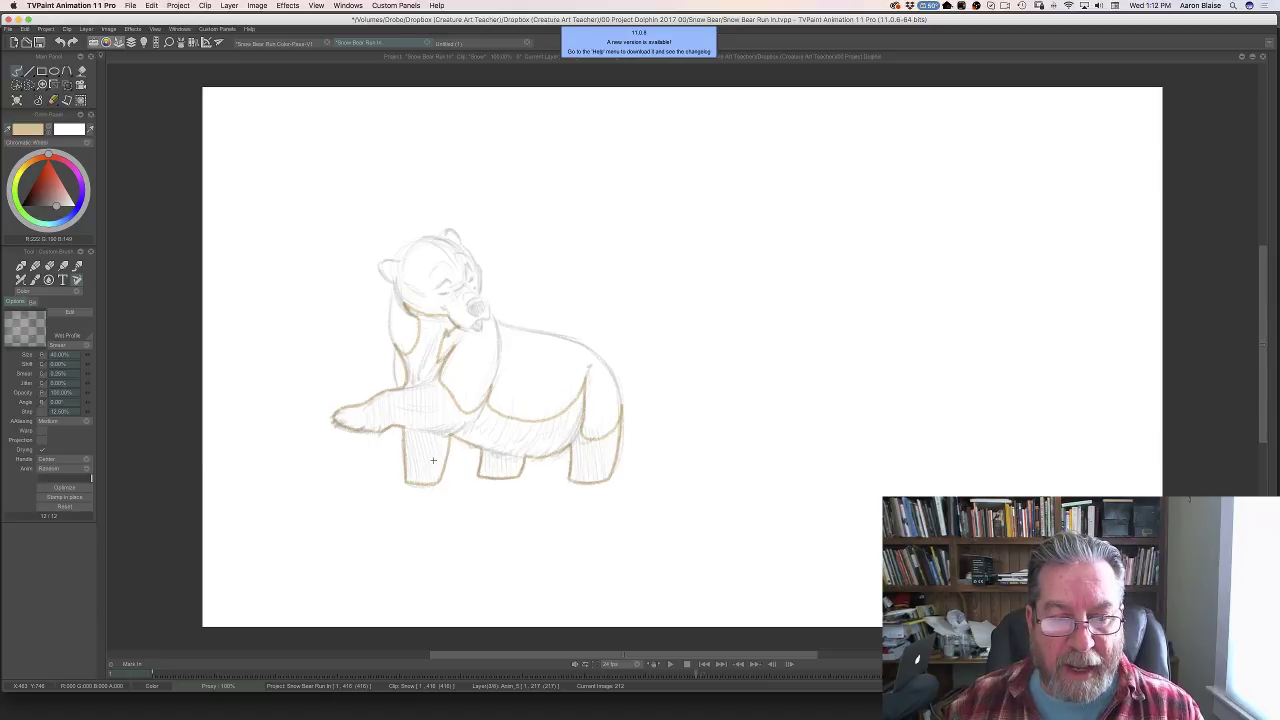
key(Left)
key(Left)
key(Left)
key(Left)
key(Left)
key(Left)
key(Left)
key(Left)
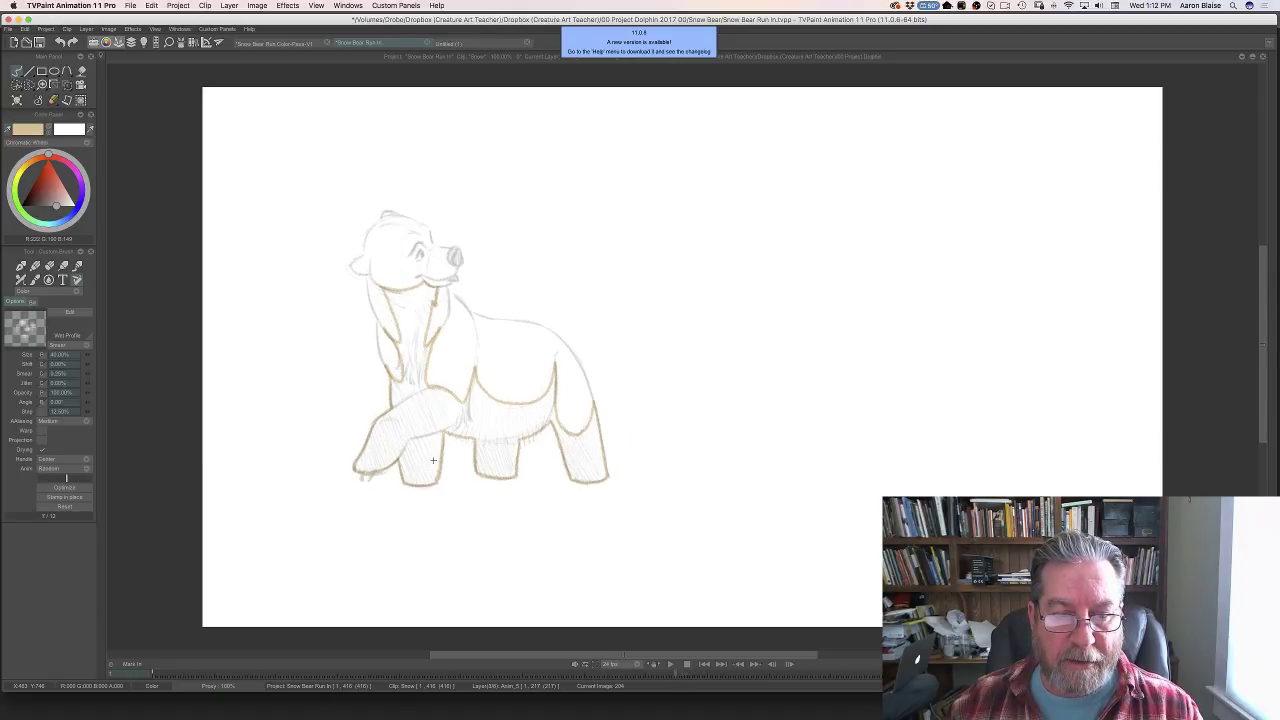
key(Right)
key(Right)
key(Right)
key(Right)
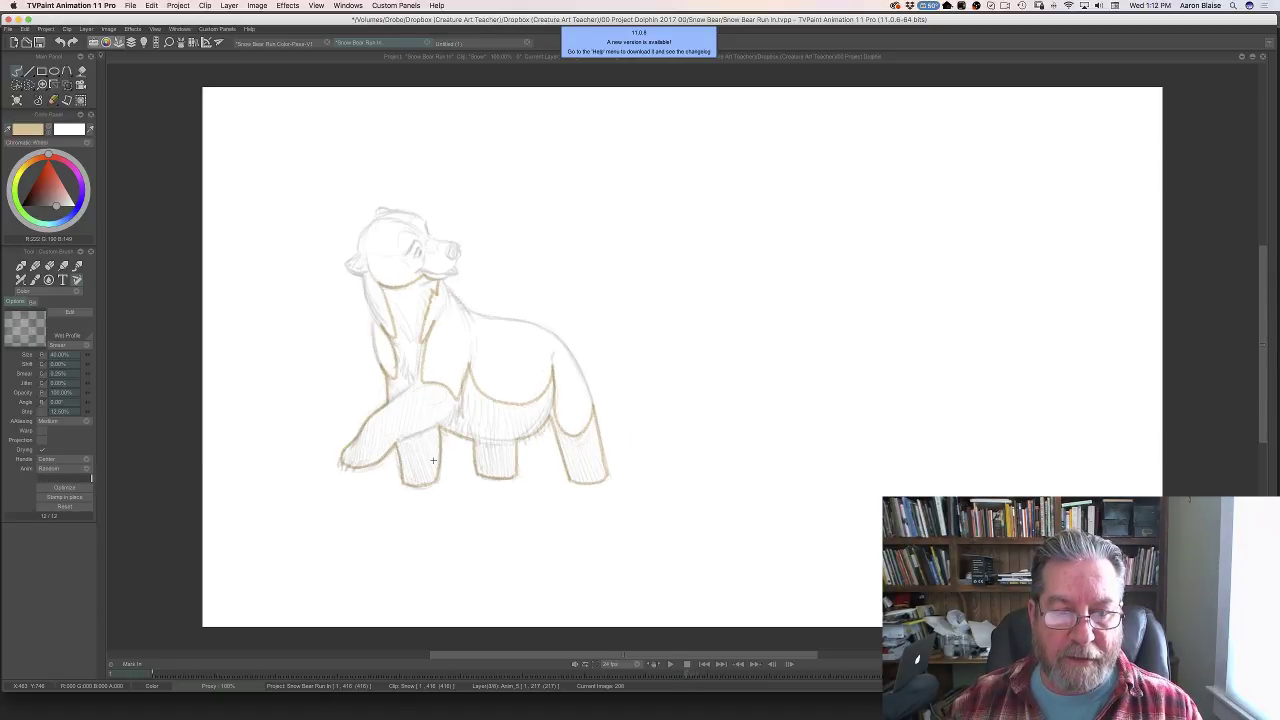
key(Right)
key(Right)
key(Right)
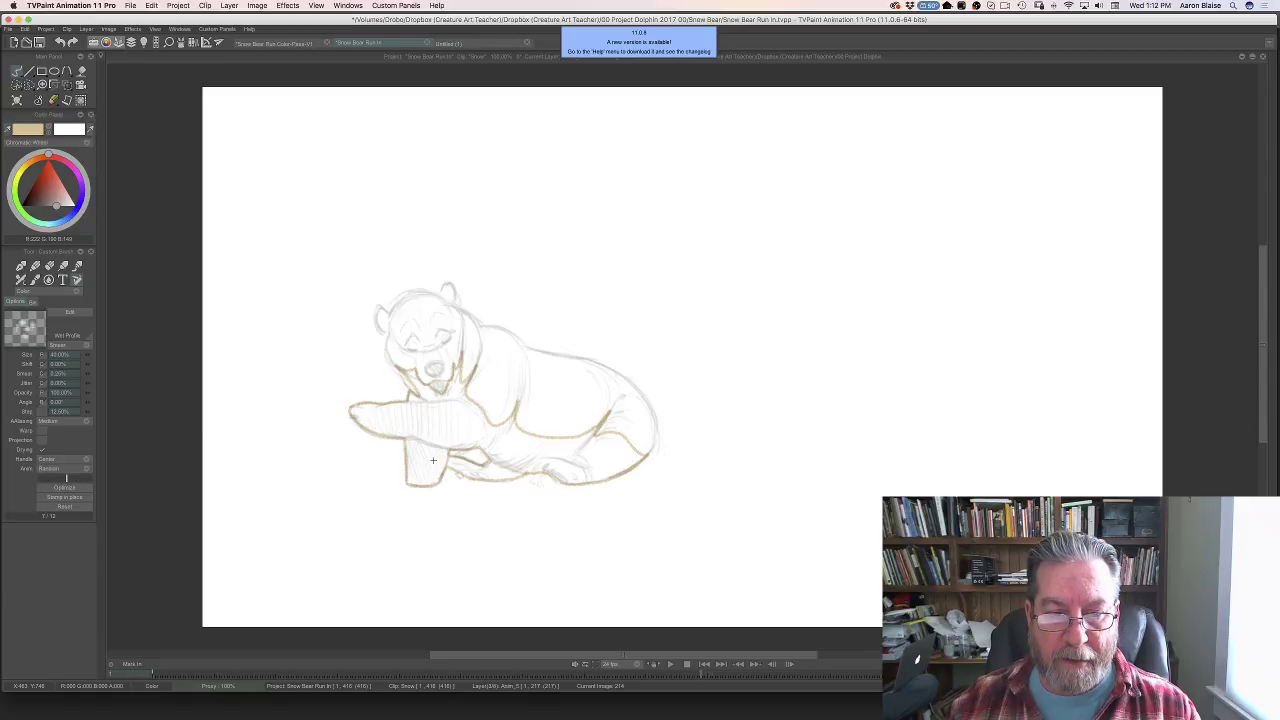
key(Right)
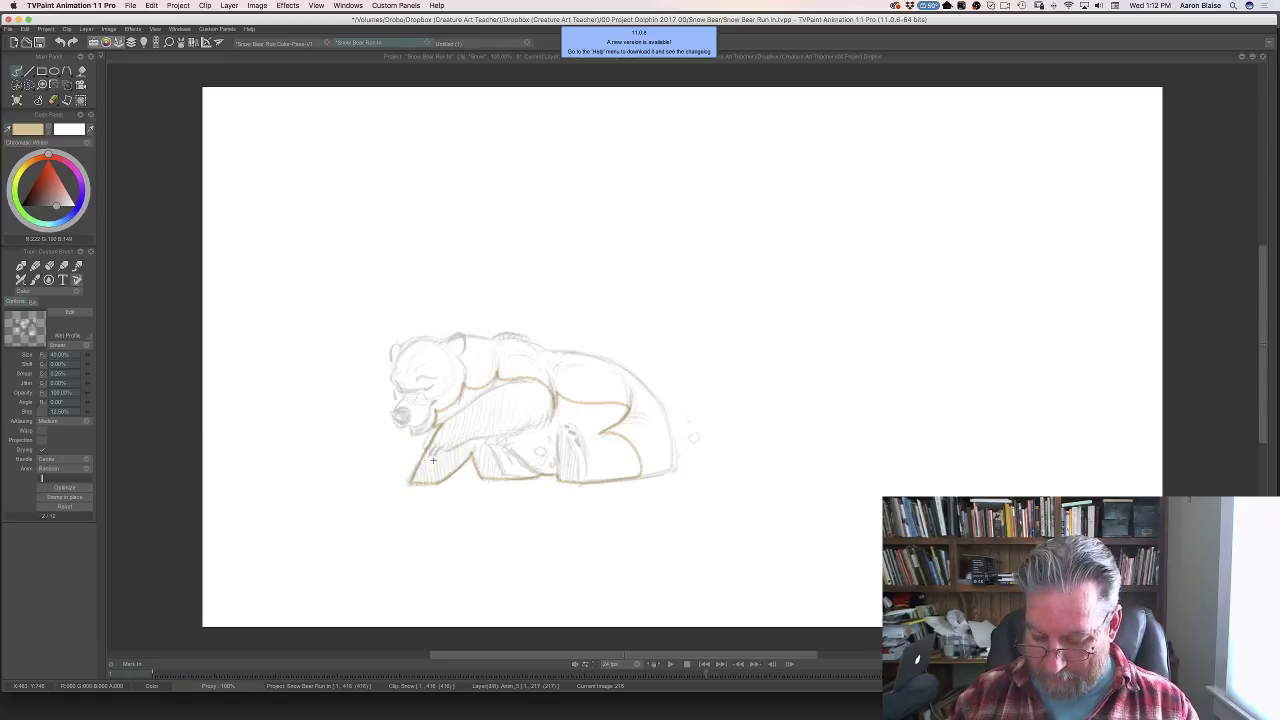
- Advance to the first drawing without tan outlines and flip between it and the previous frame on the enlarged canvas
key(Tab)
key(Right)
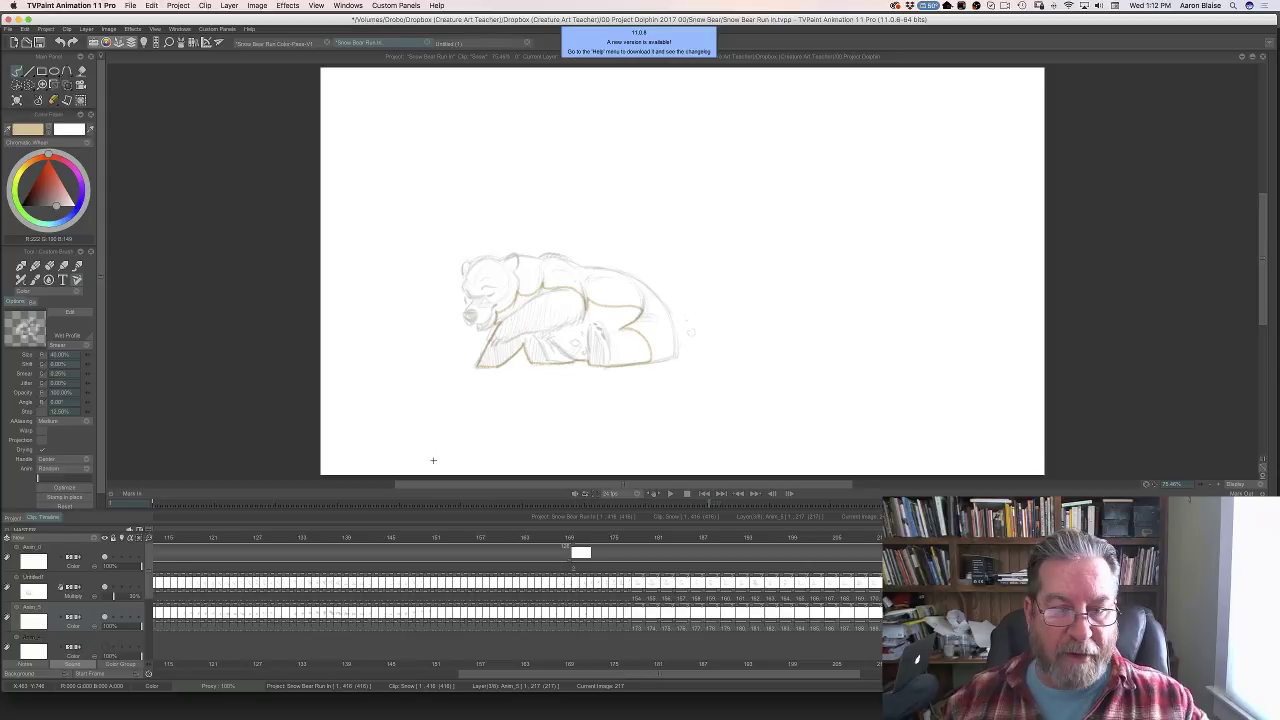
key(Right)
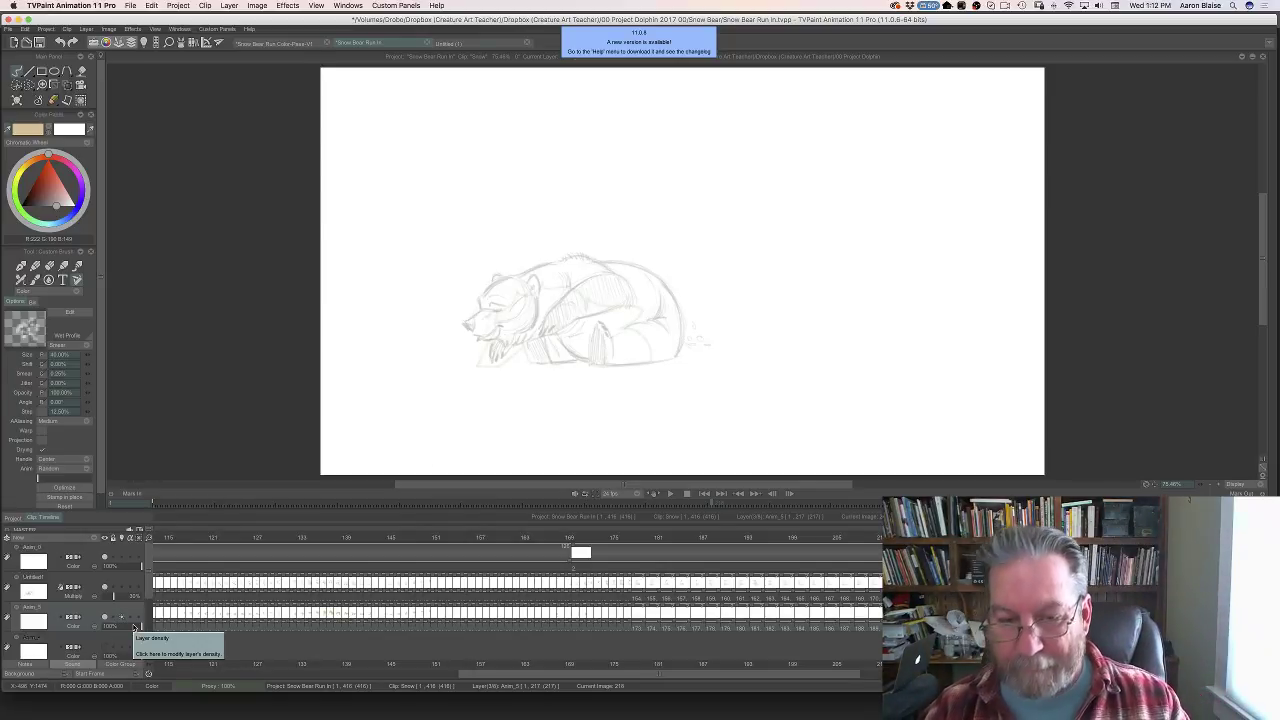
key(Tab)
key(Left)
key(Right)
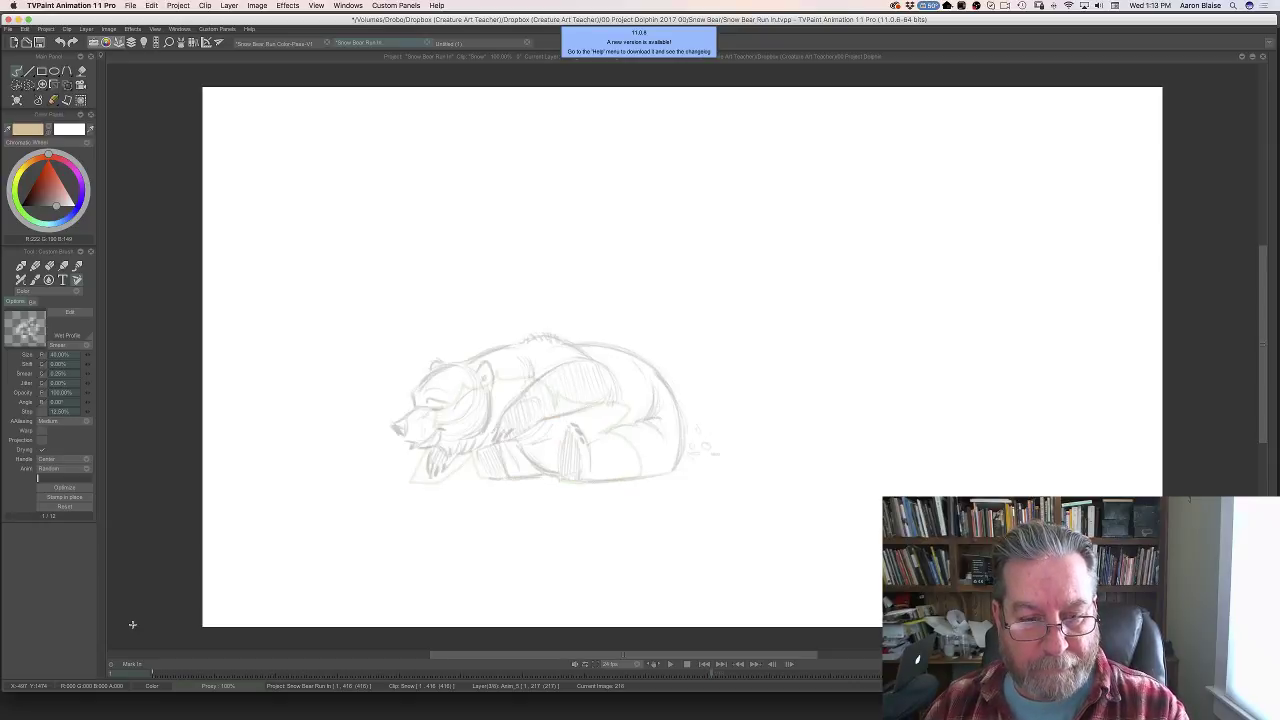
- Trace the curled bear's jaw, front paw and lower leg edge in tan, erasing the stray line under the chin
key(Left)
key(Right)
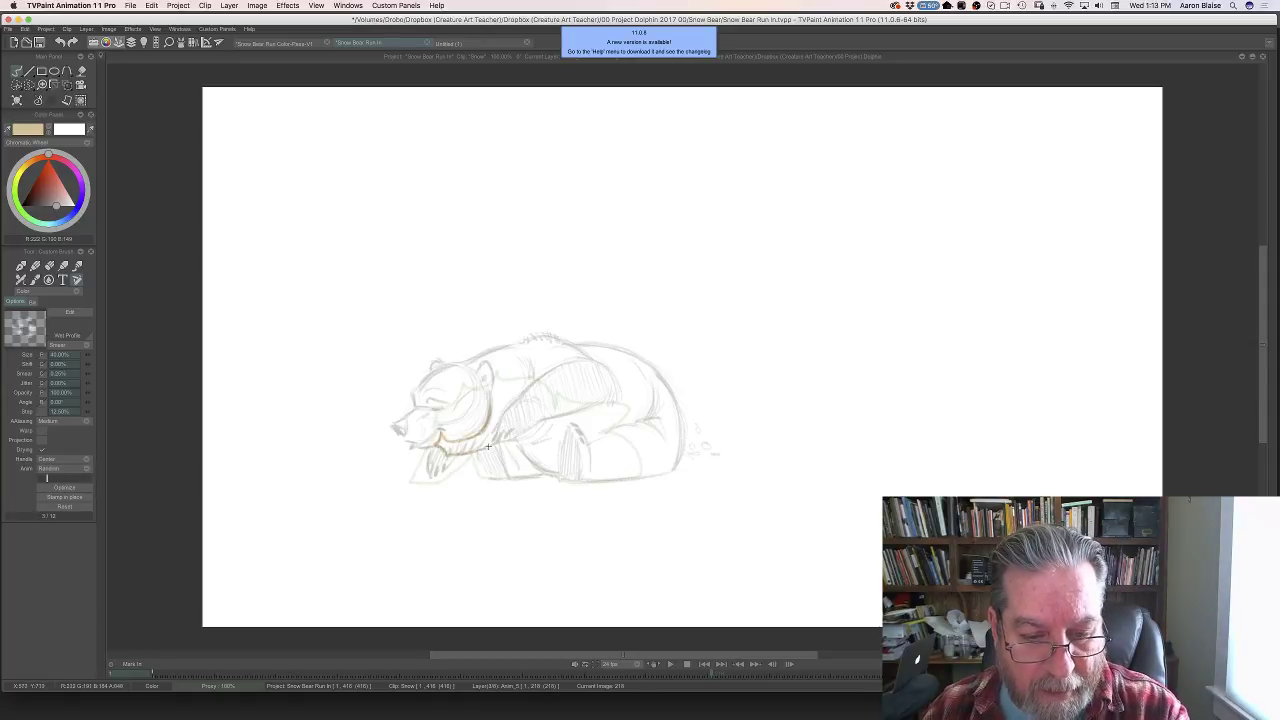
key(e)
drag(483, 447, 447, 453)
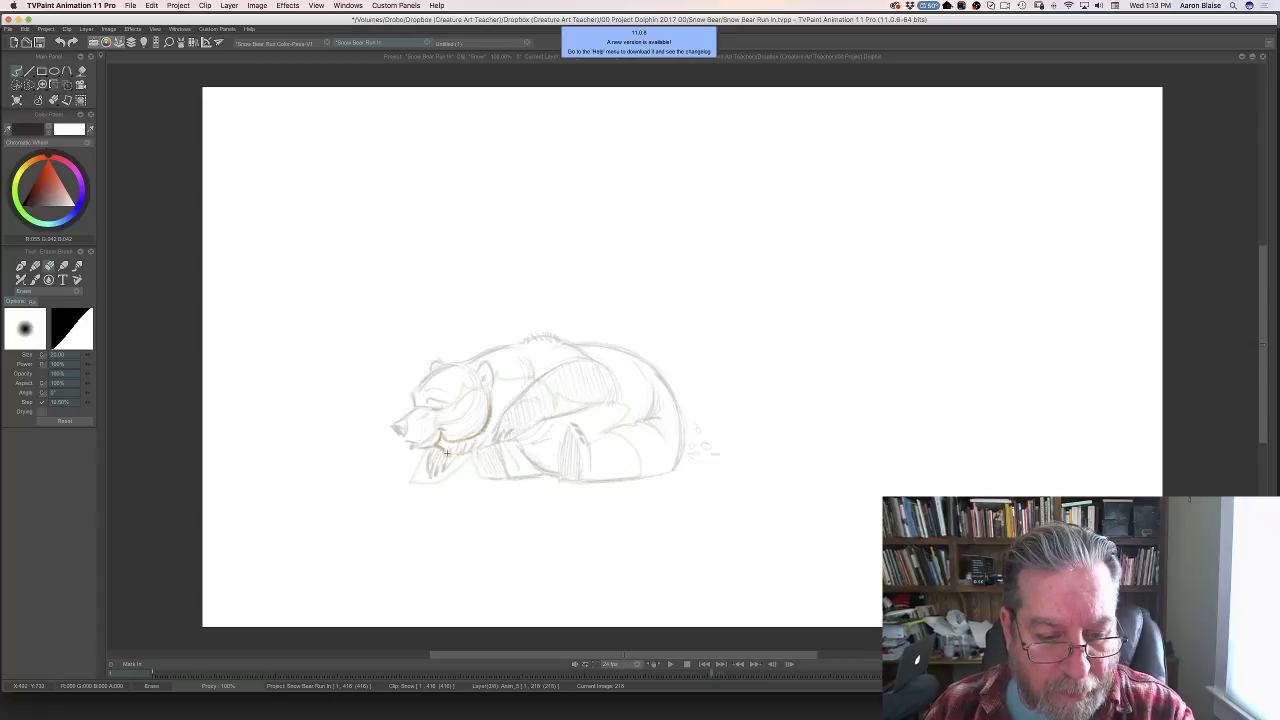
key(e)
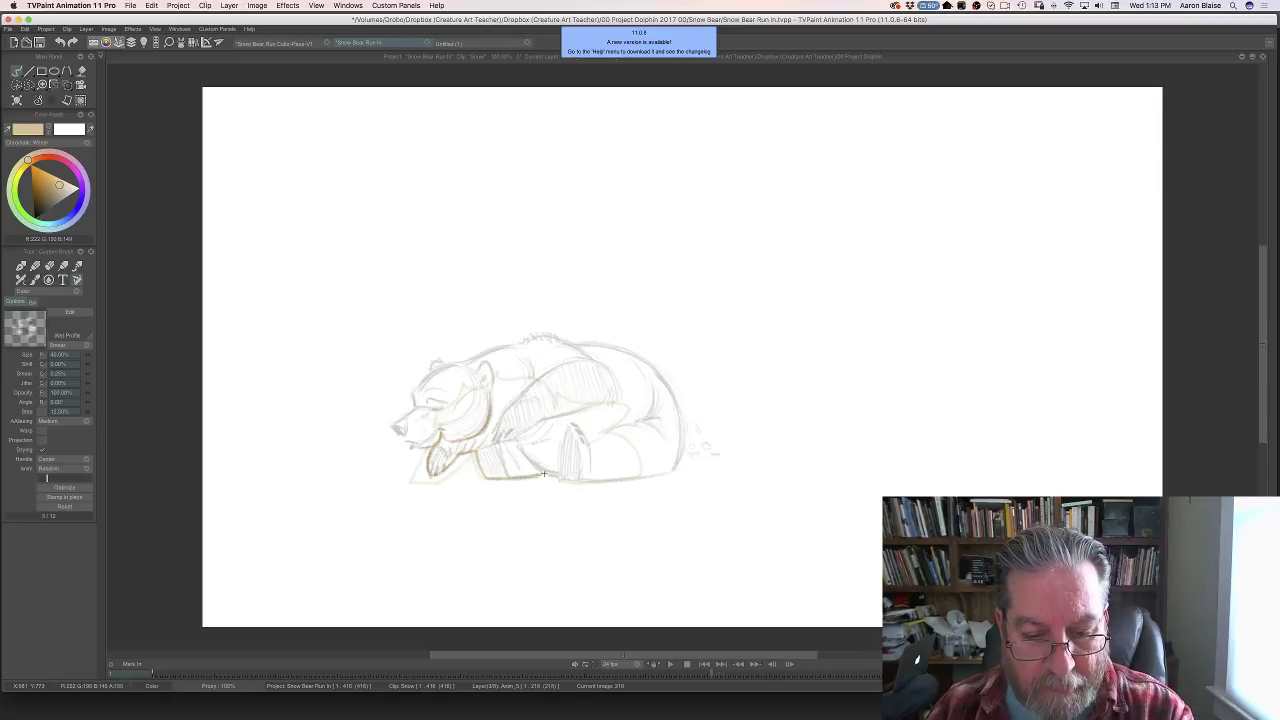
drag(513, 479, 559, 475)
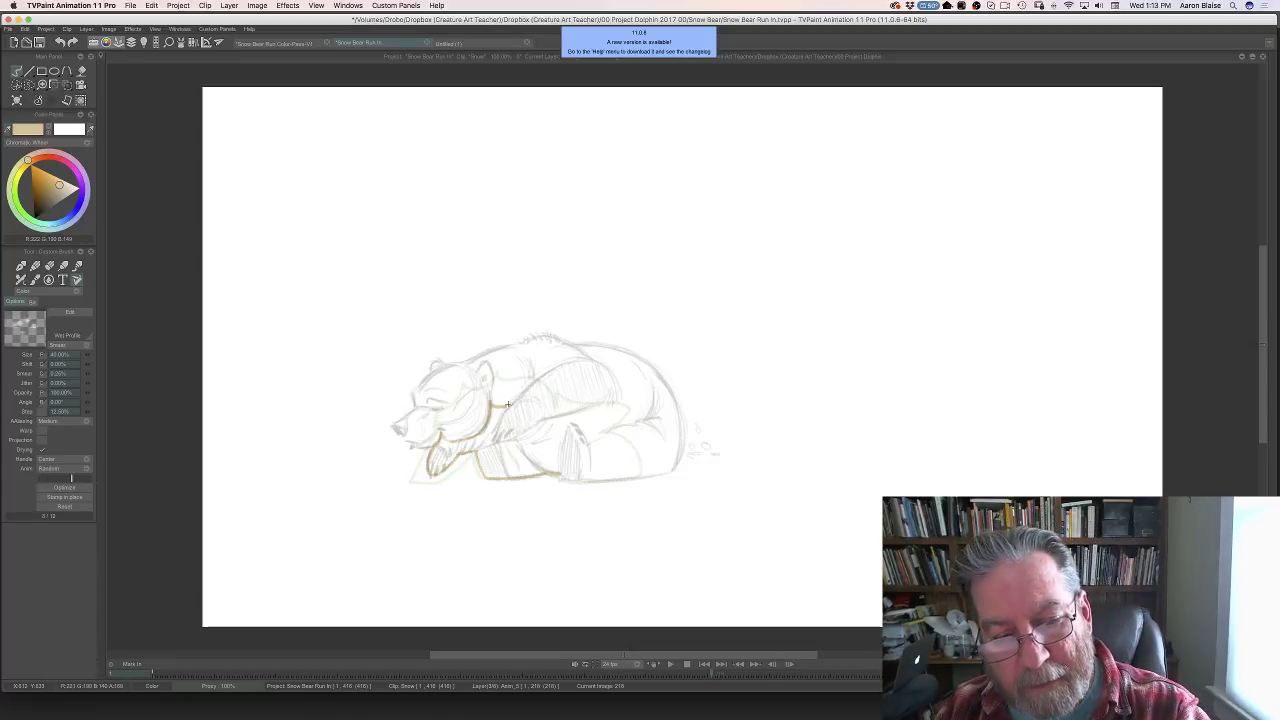
- Trace the shoulder, arm, flank and near hind leg in tan and flip to the previous drawing to compare
drag(515, 399, 529, 384)
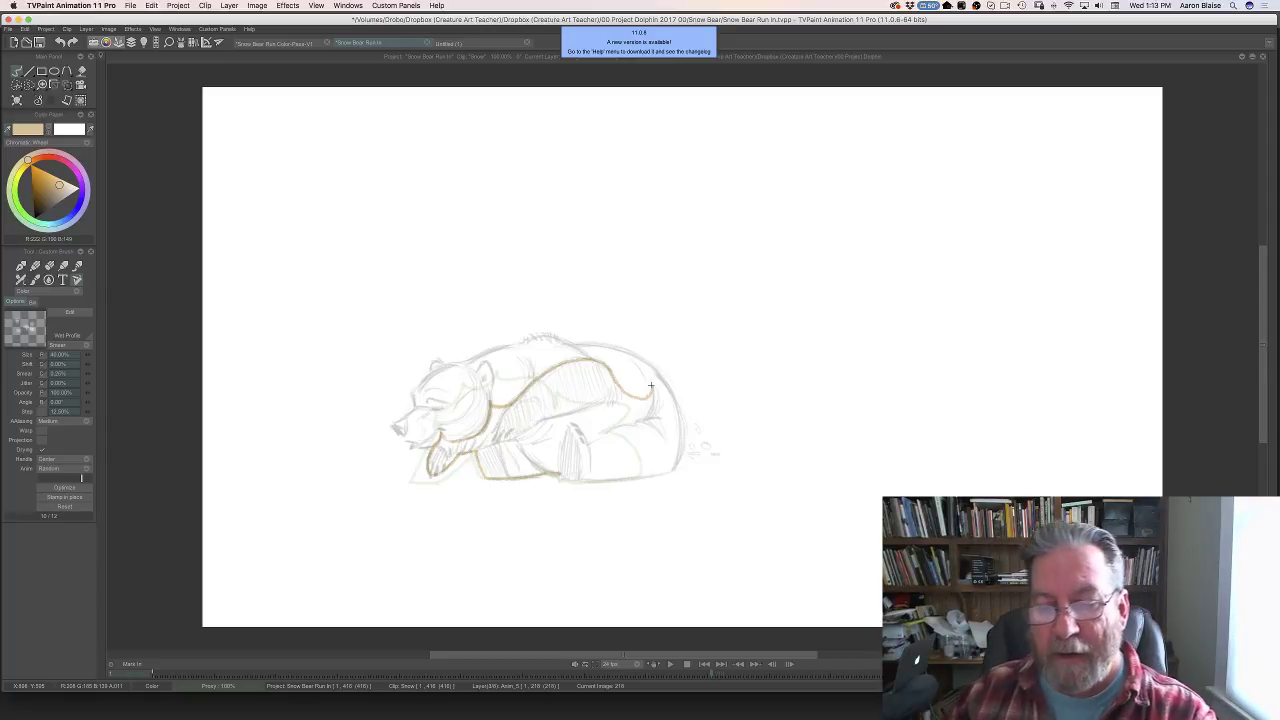
drag(651, 384, 648, 412)
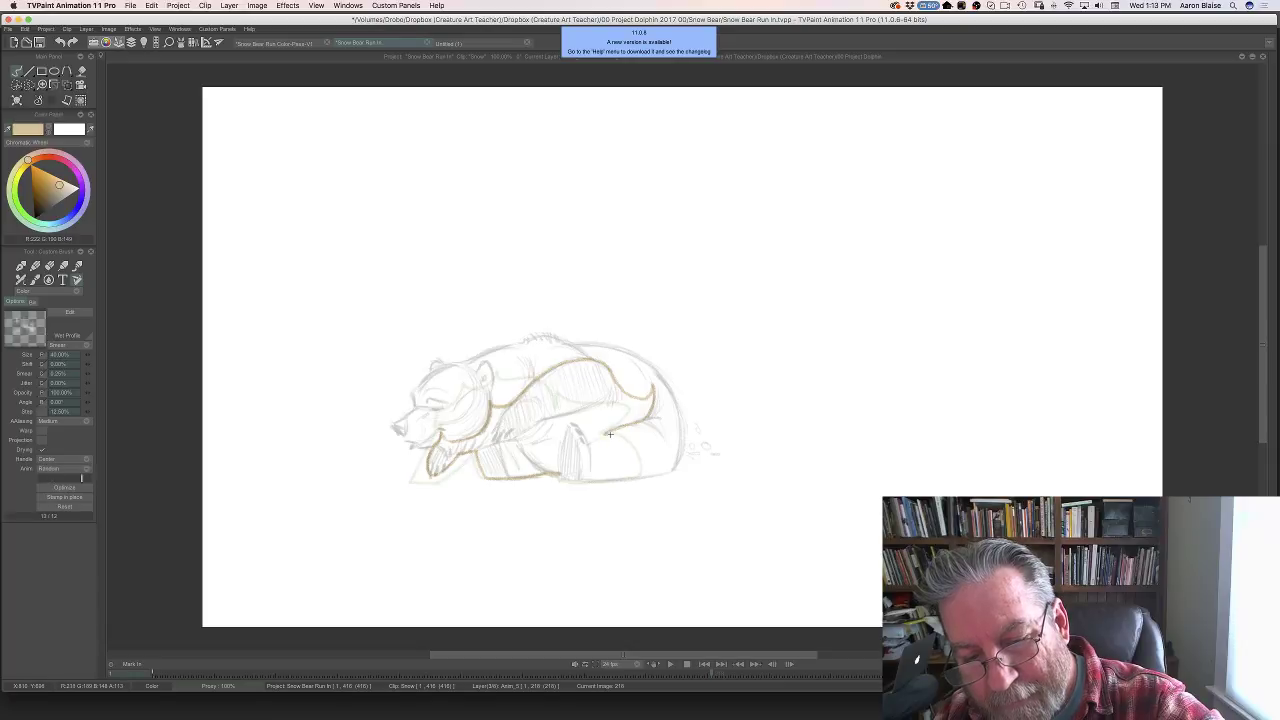
mouse_move(610, 434)
mouse_down()
mouse_move(640, 471)
mouse_move(624, 480)
mouse_move(636, 476)
mouse_move(560, 474)
mouse_up()
key(Left)
key(Right)
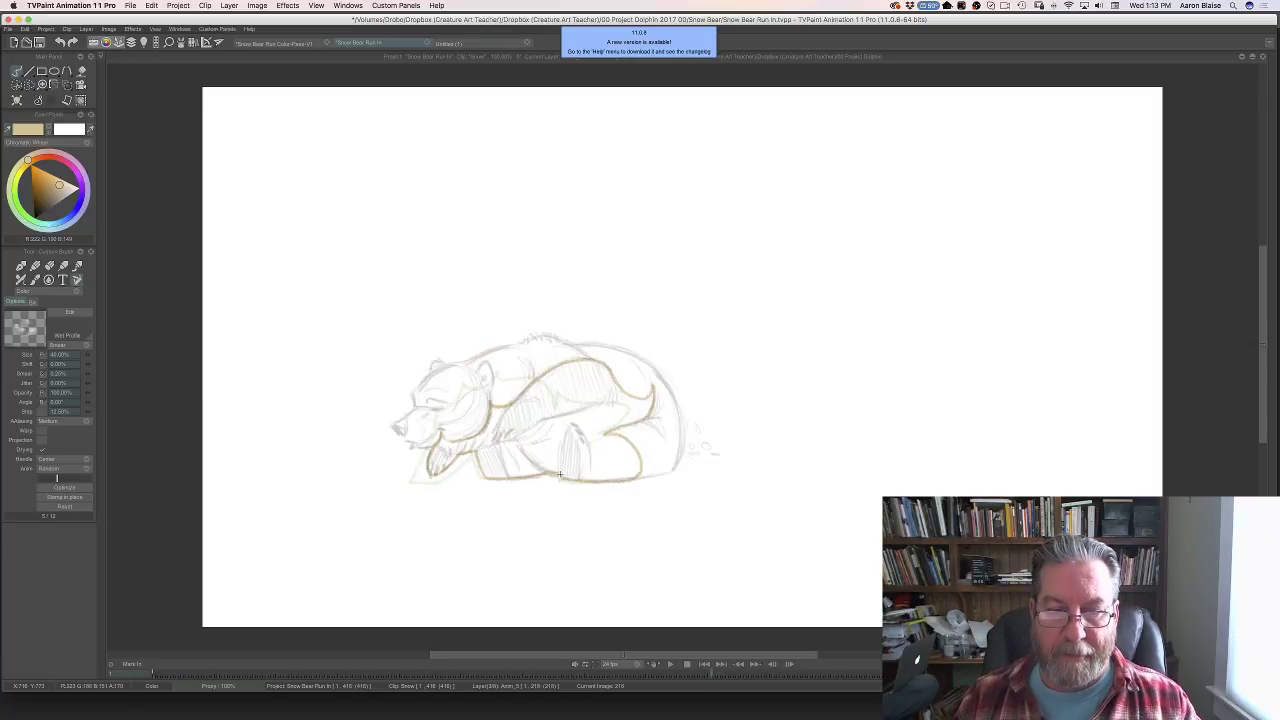
key(Left)
key(Right)
- On frame 220, trace the flank, near hind leg, far foot and the line under the chest in tan
key(Left)
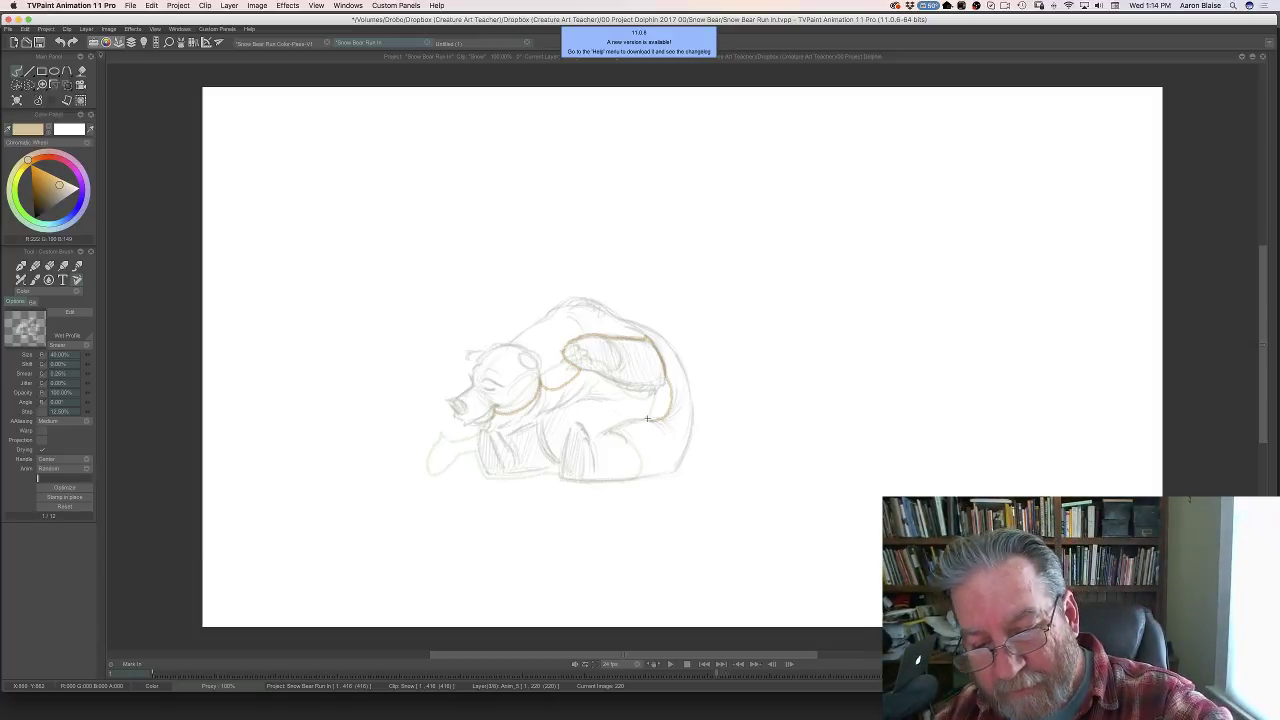
mouse_move(648, 418)
mouse_down()
mouse_move(601, 434)
mouse_move(632, 444)
mouse_move(637, 475)
mouse_move(565, 478)
mouse_up()
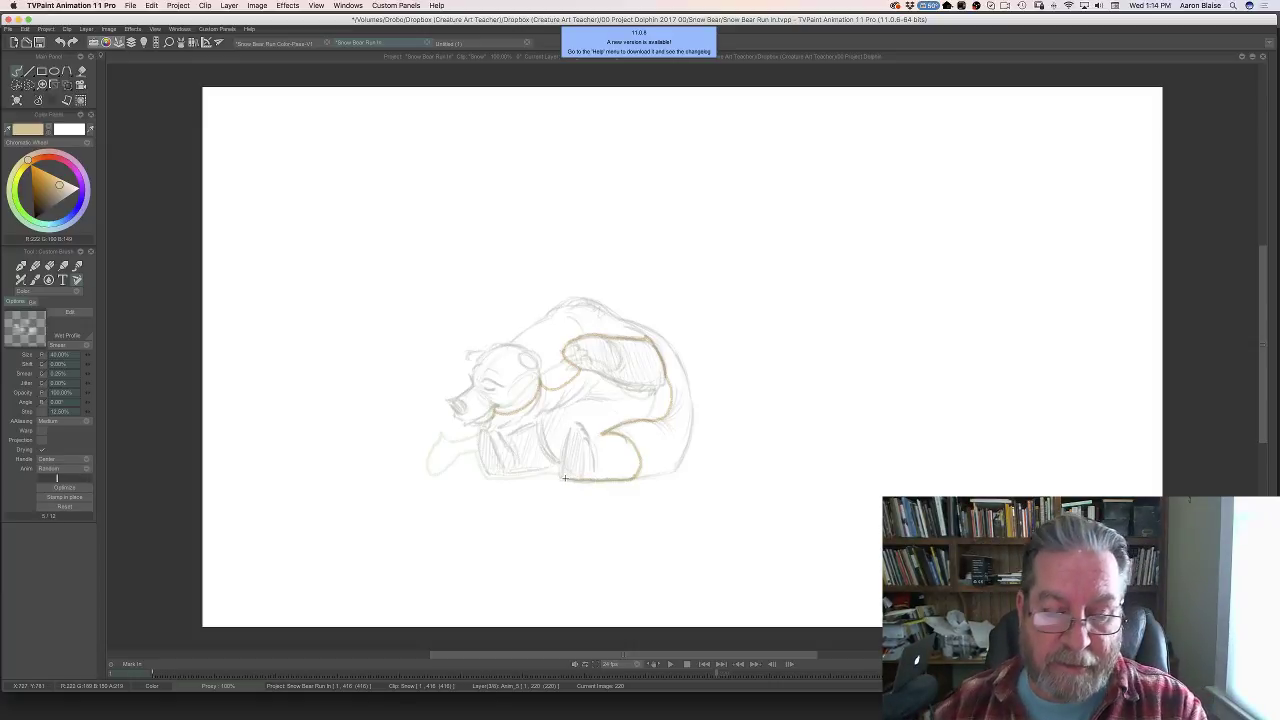
mouse_move(562, 479)
mouse_down()
mouse_move(489, 473)
mouse_move(484, 439)
mouse_move(488, 474)
mouse_move(485, 422)
mouse_up()
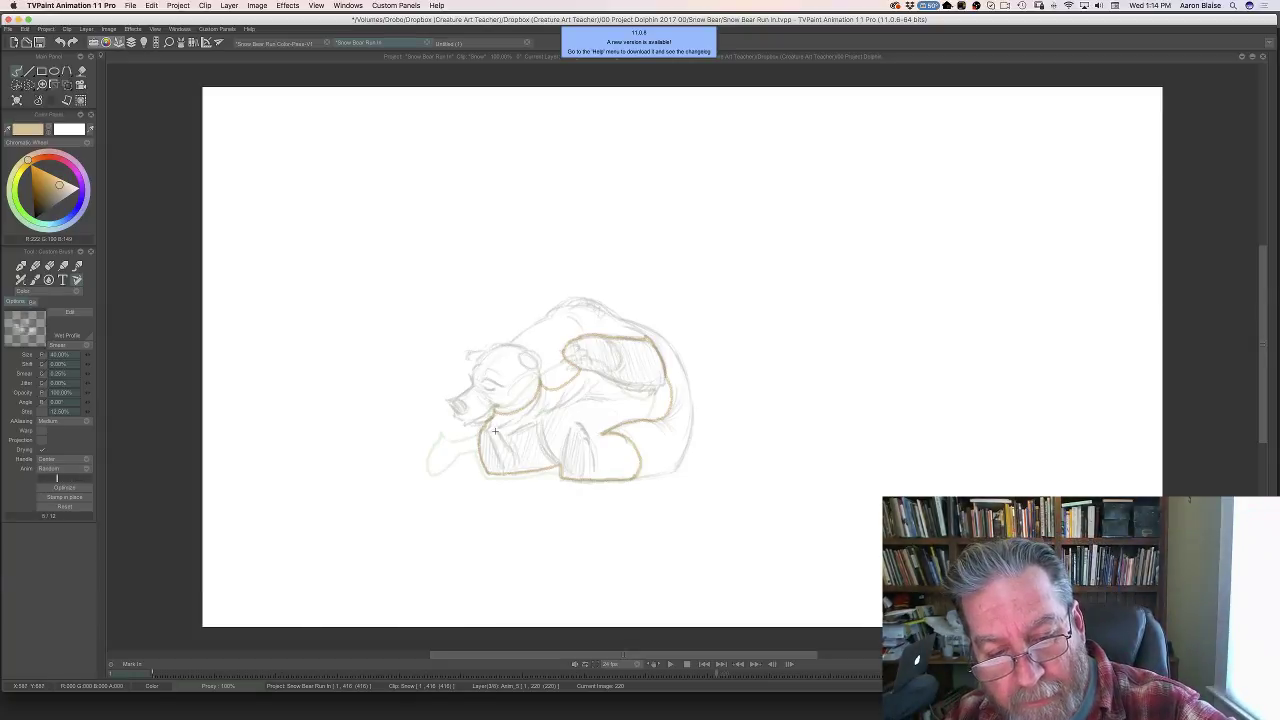
drag(506, 435, 538, 420)
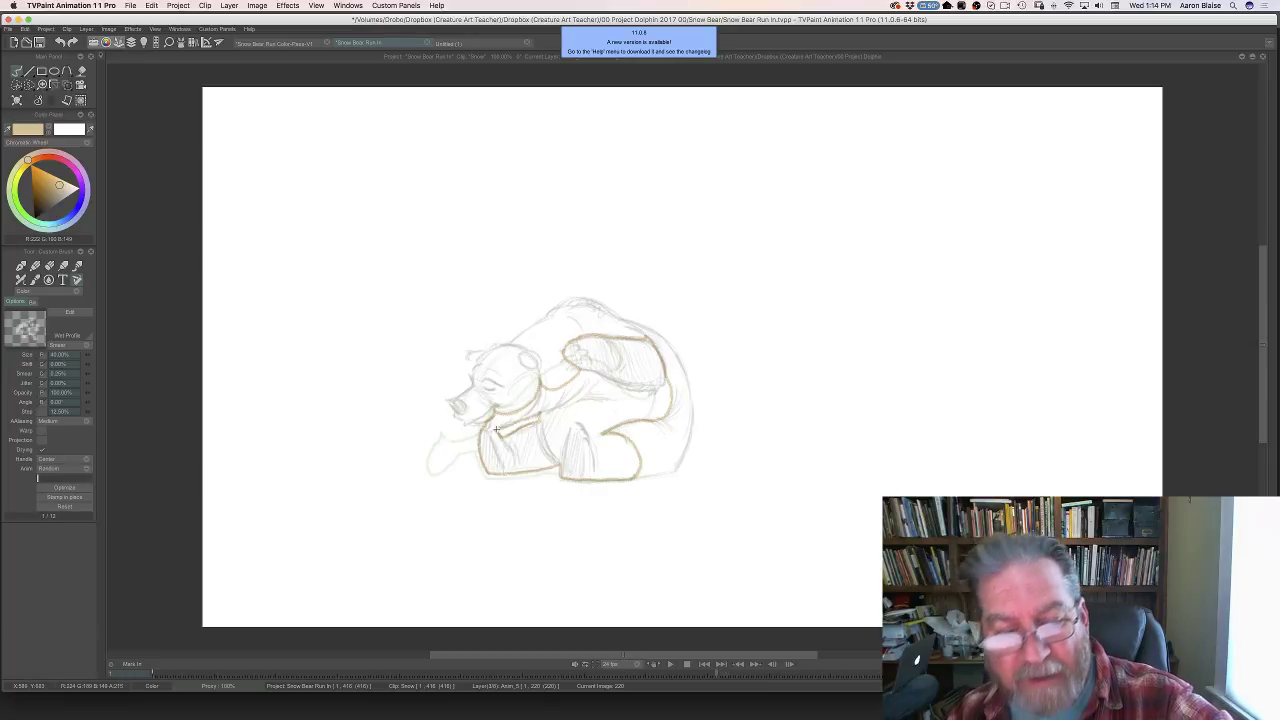
- Flip repeatedly between frame 220 and the previous drawing to compare the tan outlines
key(Left)
key(Right)
key(Left)
key(Right)
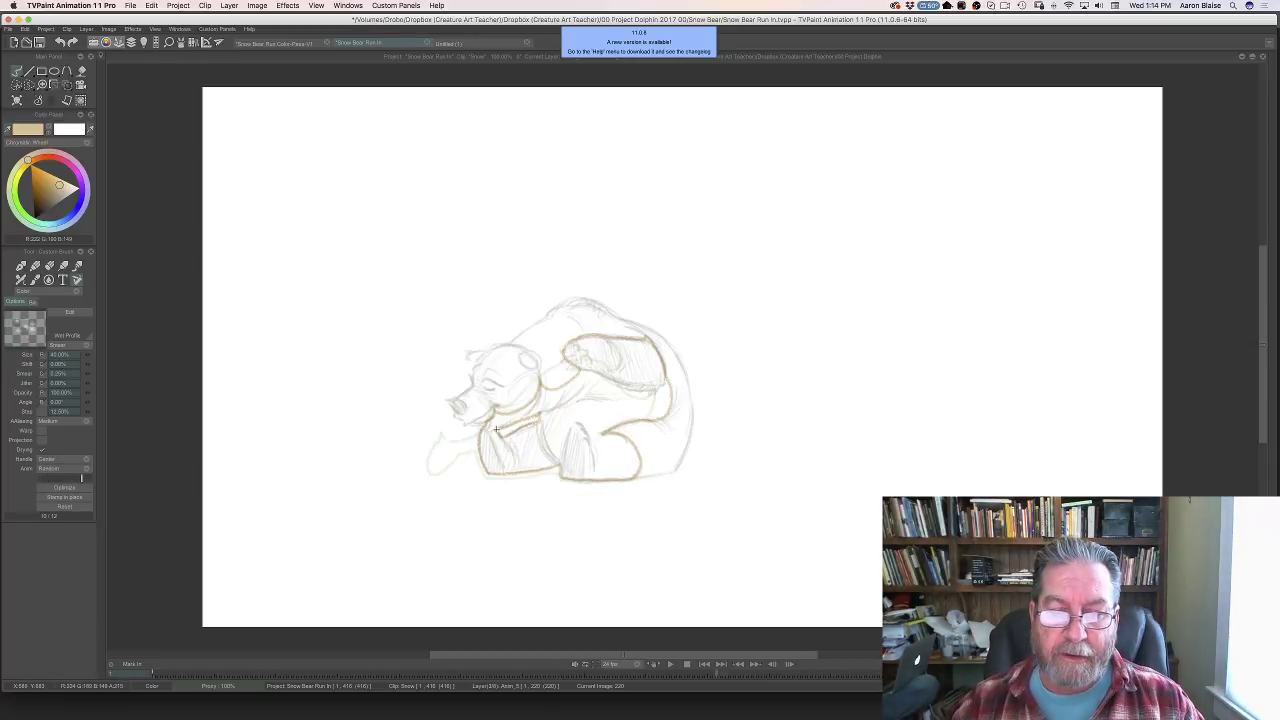
key(Left)
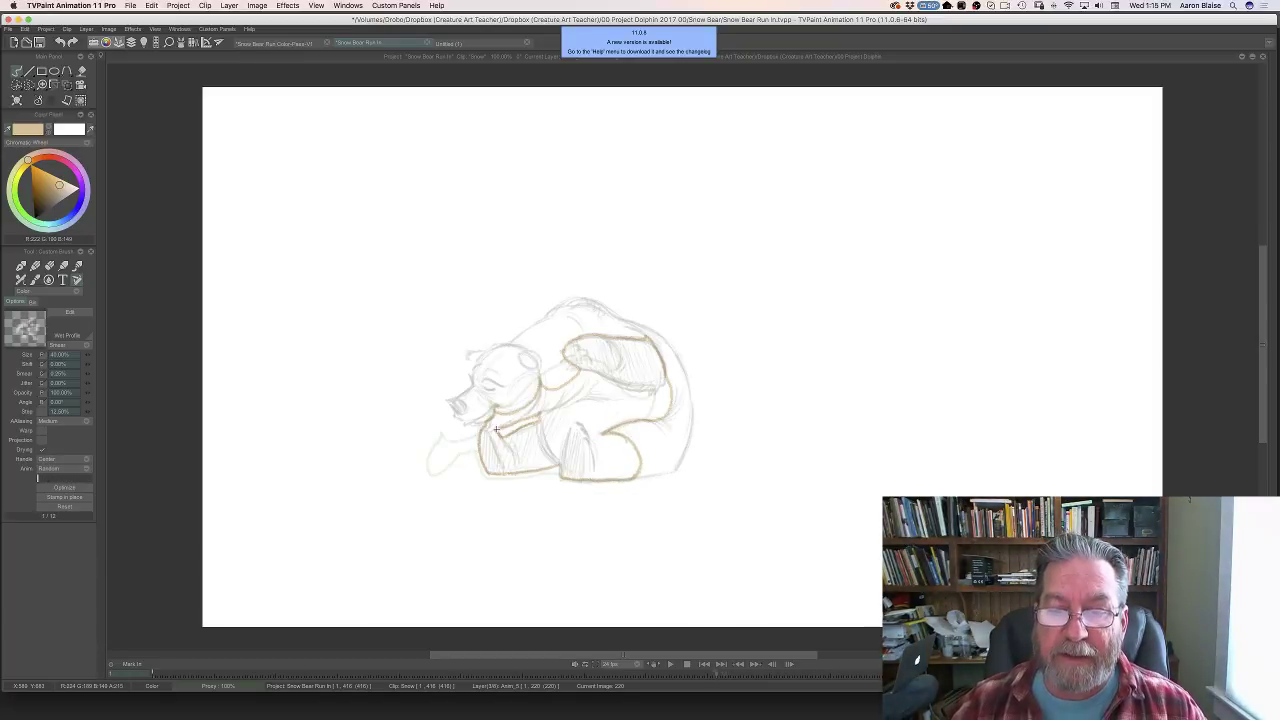
key(Left)
key(Right)
- Erase the flank line below the raised arm on frame 220 and redraw it closer to the belly, checking it against the previous drawing
key(e)
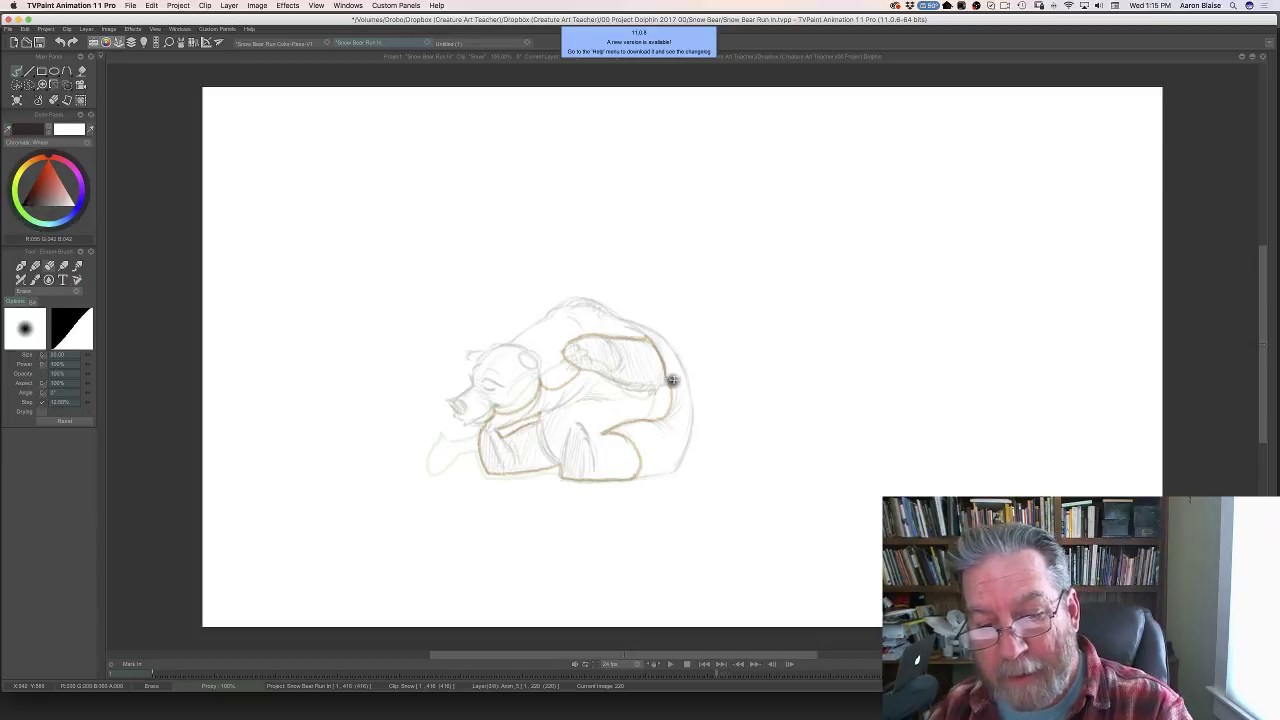
mouse_move(671, 380)
mouse_down()
mouse_move(666, 409)
mouse_move(653, 390)
mouse_move(649, 416)
mouse_up()
key(Left)
key(Right)
key(b)
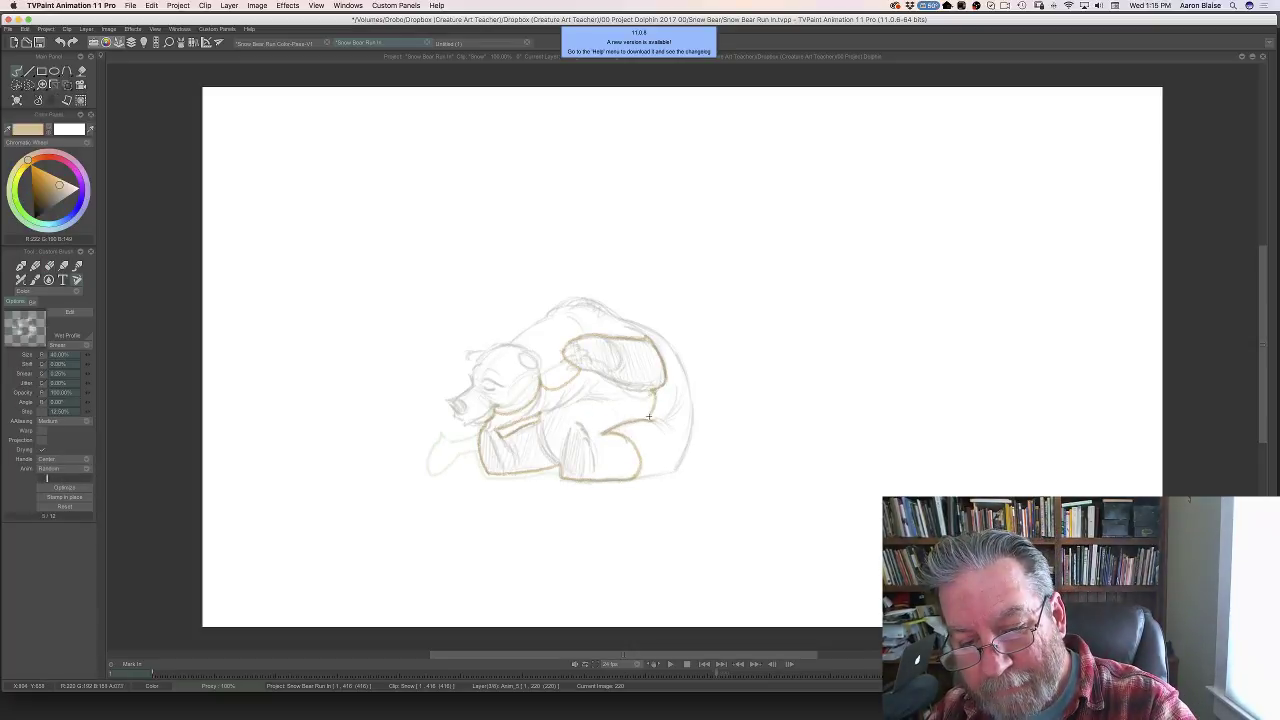
key(Return)
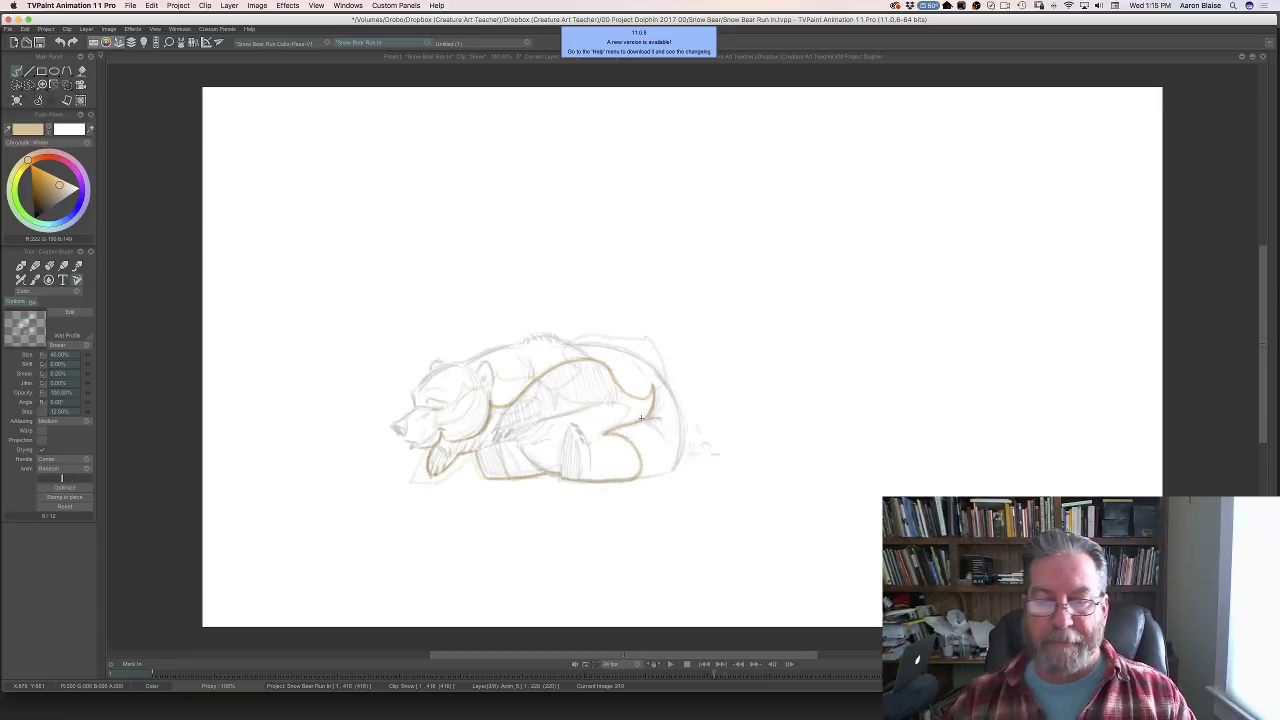
key(Return)
key(e)
mouse_move(656, 393)
mouse_down()
mouse_move(650, 422)
mouse_move(658, 395)
mouse_move(664, 420)
mouse_move(628, 422)
mouse_up()
key(b)
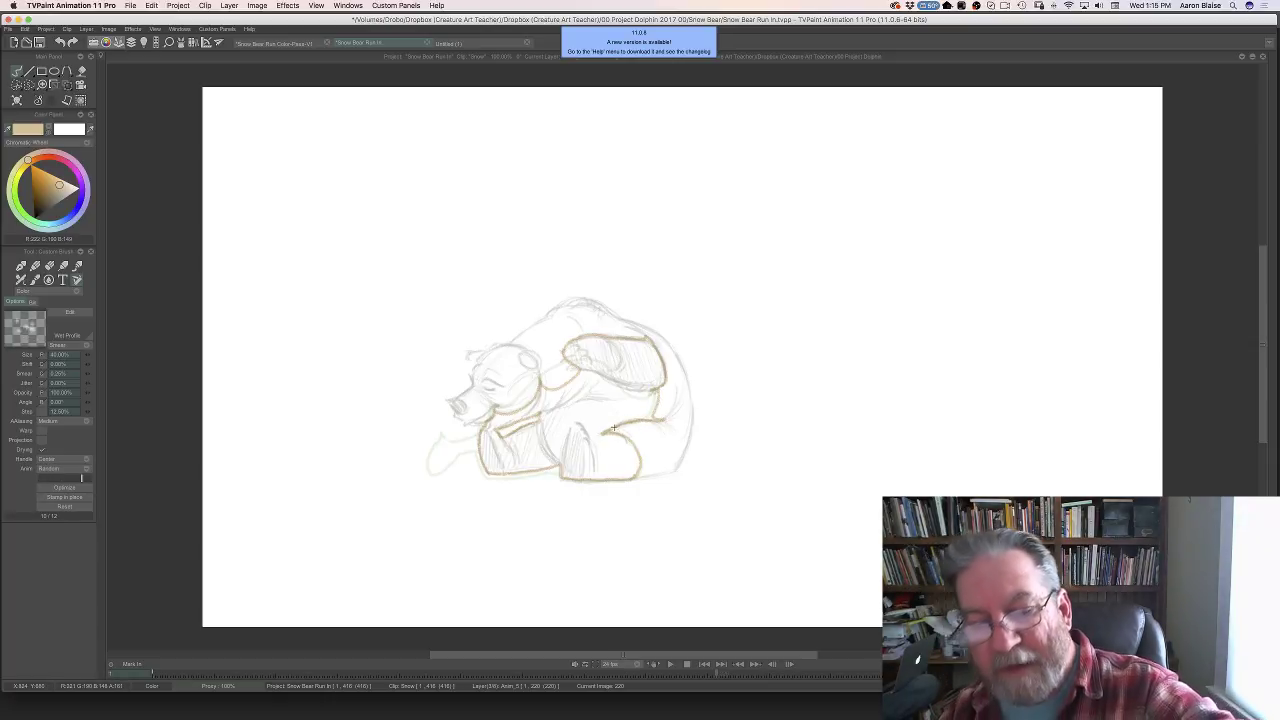
key(Left)
key(Right)
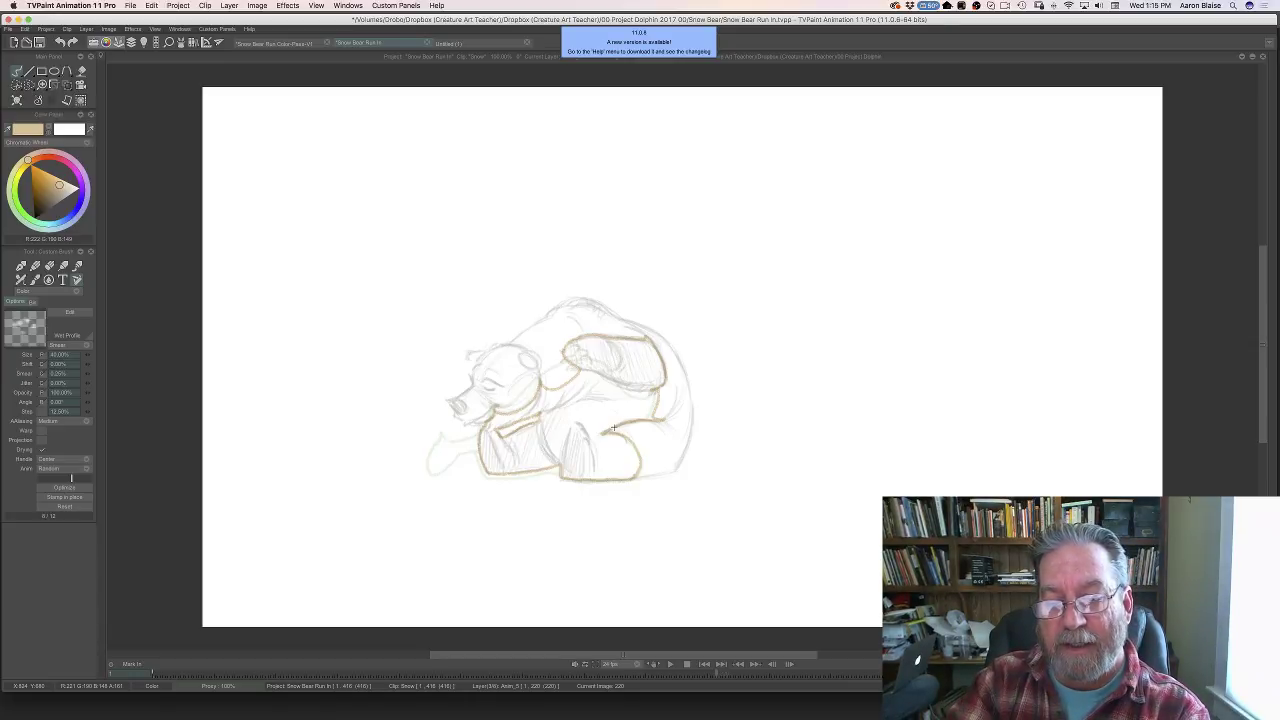
- Save the project, compare frame 220 with its neighbour and advance to frame 222
key(super+s)
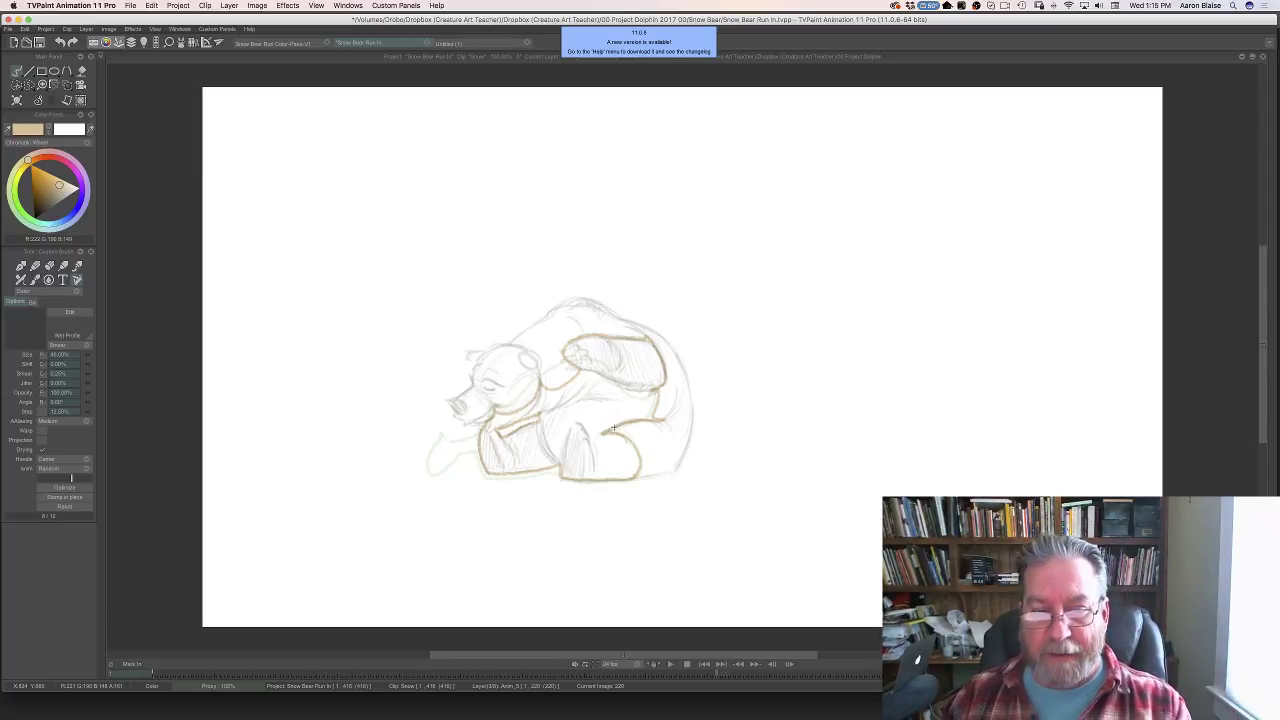
key(Left)
key(Right)
key(Left)
key(Right)
key(Right)
key(Right)
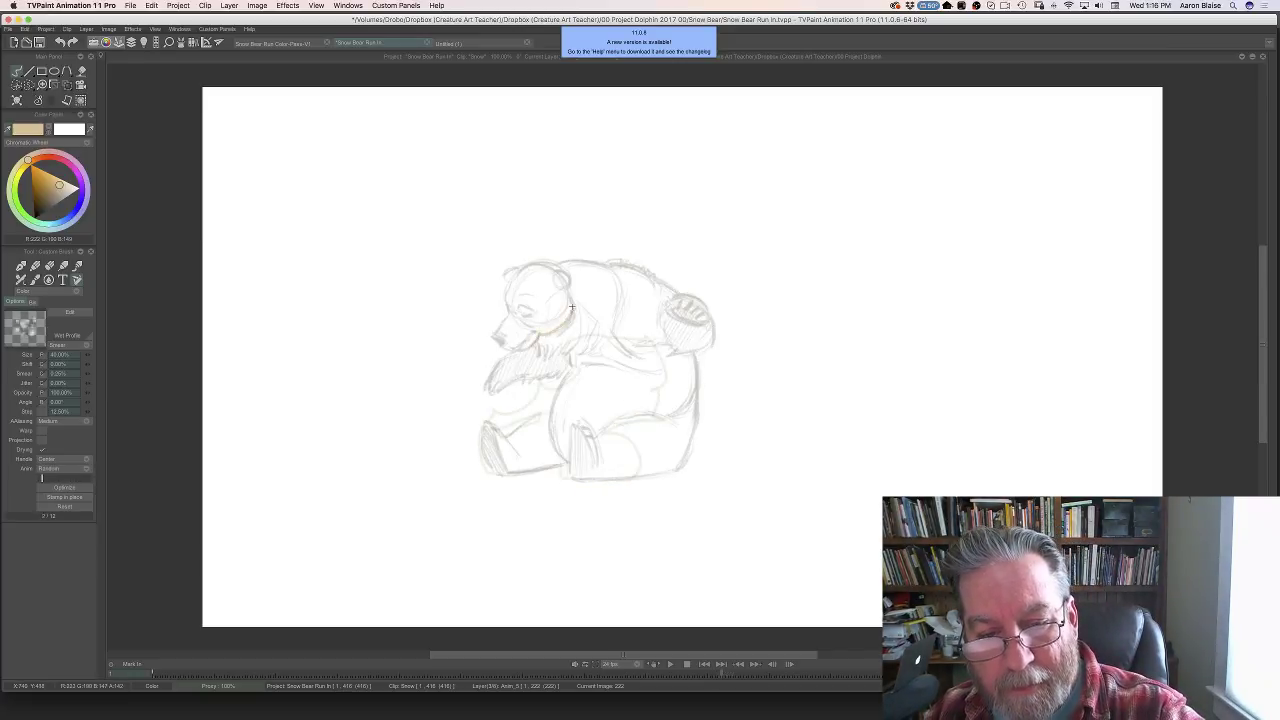
- On frame 222, trace the neck and shoulder edges, raised paw, flank and near hind leg in tan
mouse_move(570, 314)
mouse_down()
mouse_move(617, 309)
mouse_move(618, 281)
mouse_move(618, 323)
mouse_move(661, 316)
mouse_up()
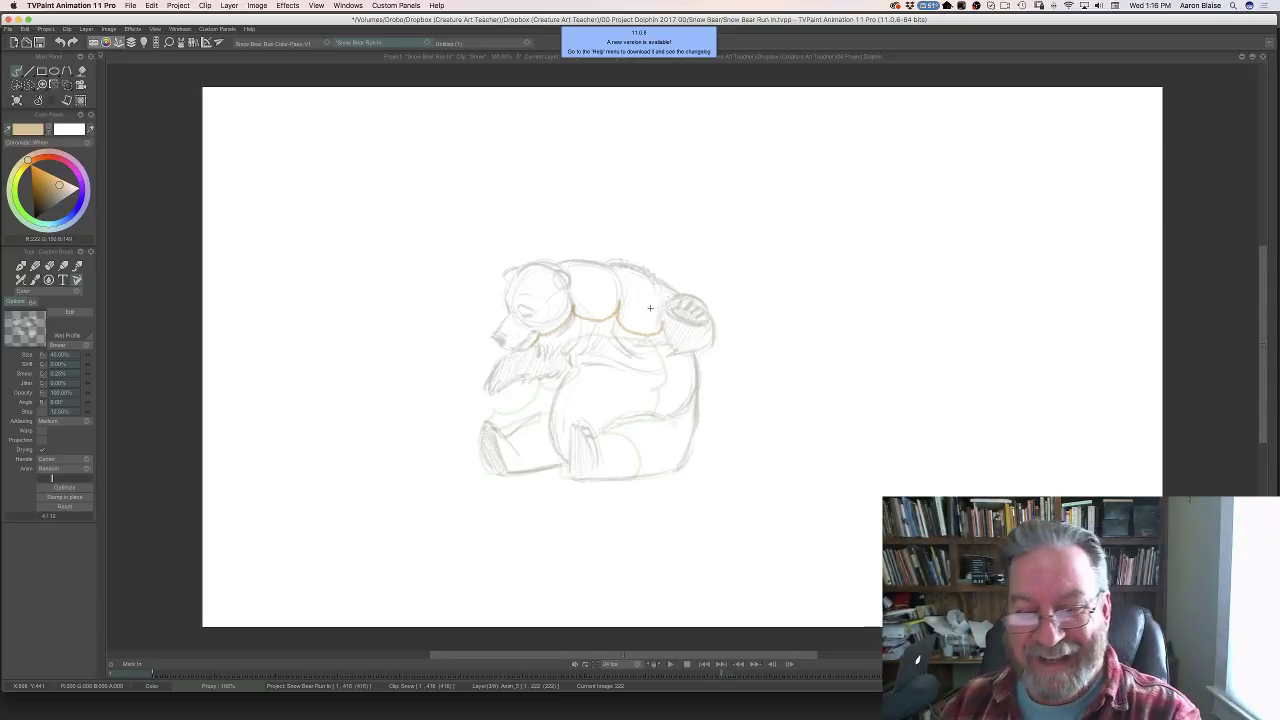
mouse_move(660, 328)
mouse_down()
mouse_move(674, 295)
mouse_move(713, 325)
mouse_move(692, 352)
mouse_up()
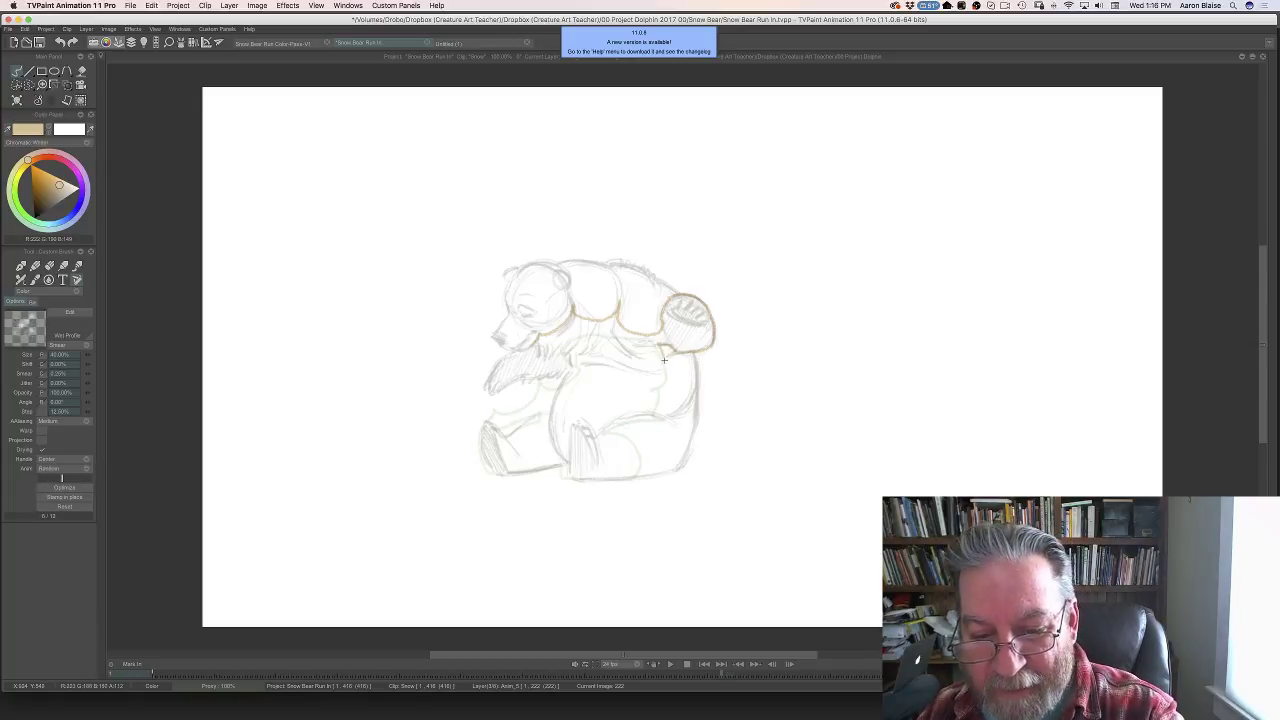
drag(669, 381, 659, 414)
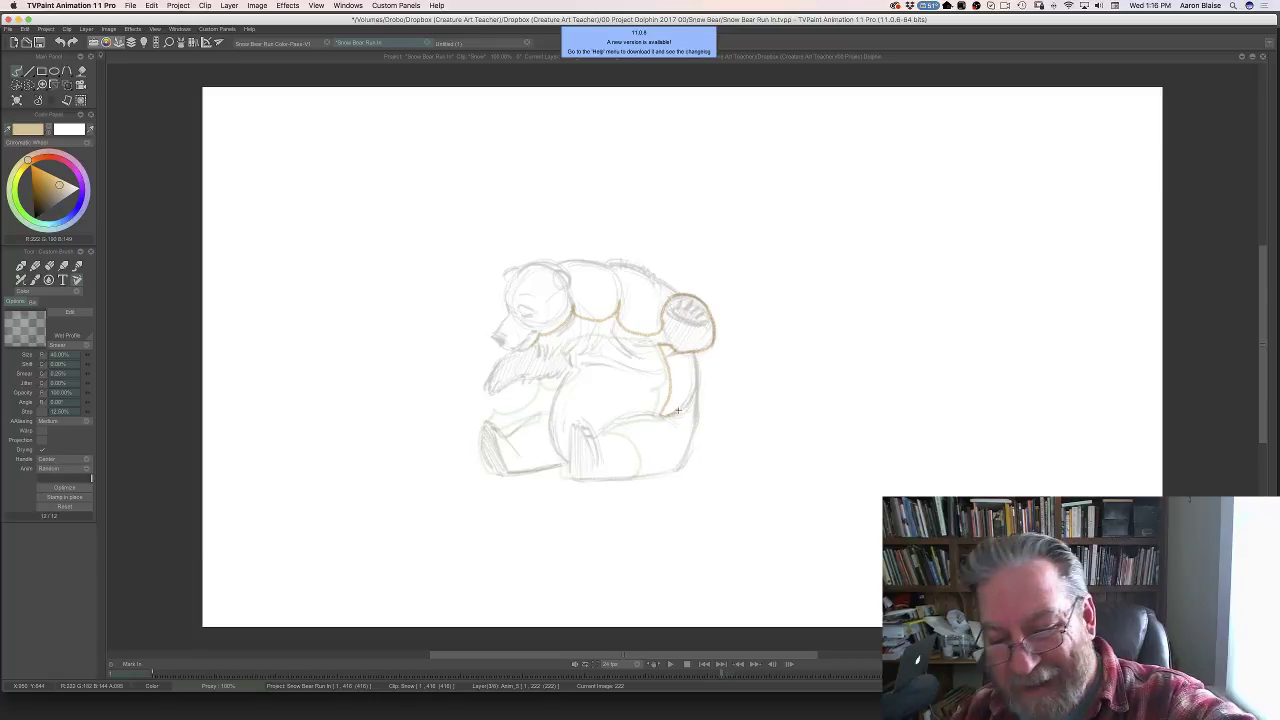
mouse_move(677, 410)
mouse_down()
mouse_move(614, 423)
mouse_move(640, 446)
mouse_move(636, 476)
mouse_move(571, 478)
mouse_move(568, 463)
mouse_up()
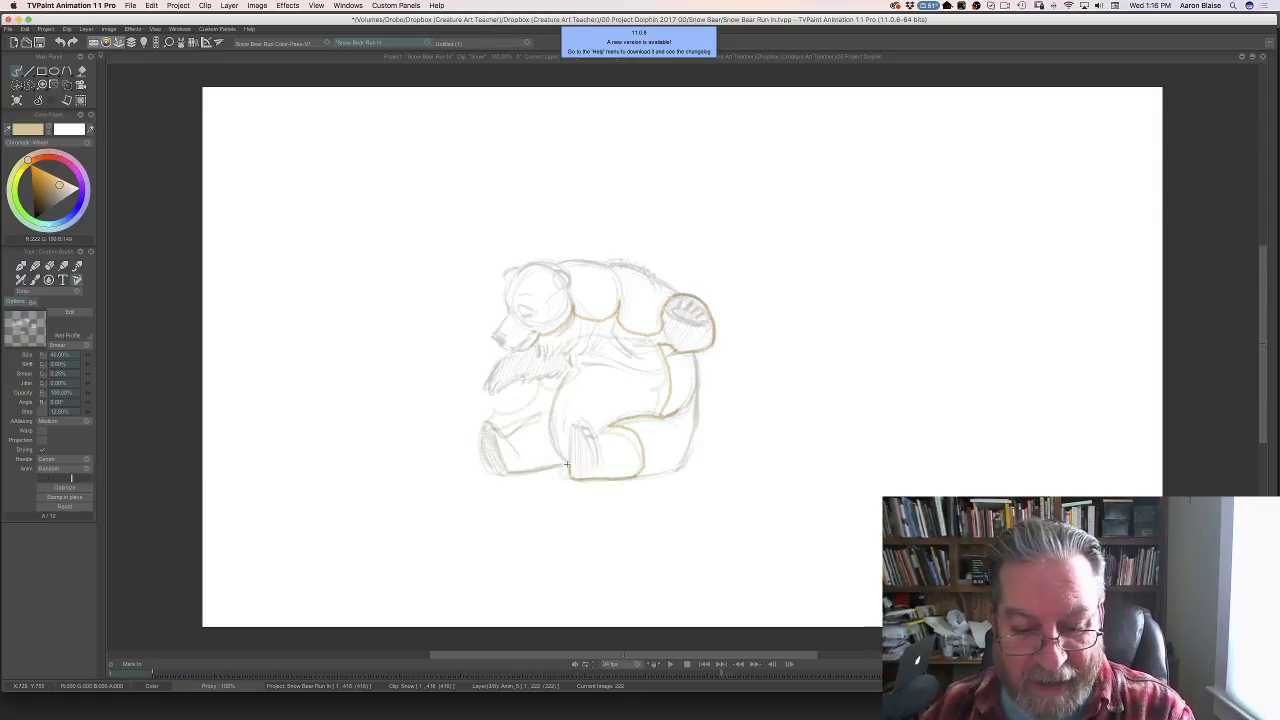
- Trace the far hind leg, belly edge and forward arm in tan on frame 222 and flip frames to check them
mouse_move(567, 464)
mouse_down()
mouse_move(513, 472)
mouse_move(482, 442)
mouse_move(483, 421)
mouse_move(500, 434)
mouse_move(549, 412)
mouse_up()
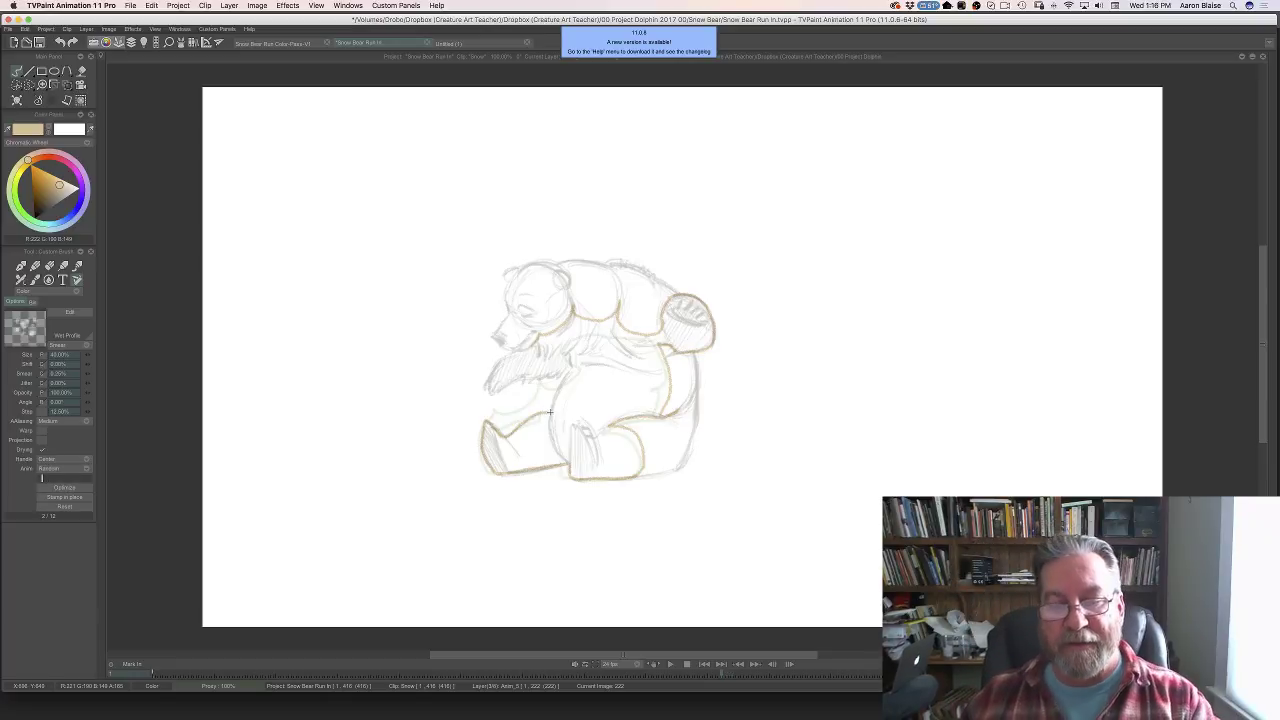
drag(549, 412, 563, 377)
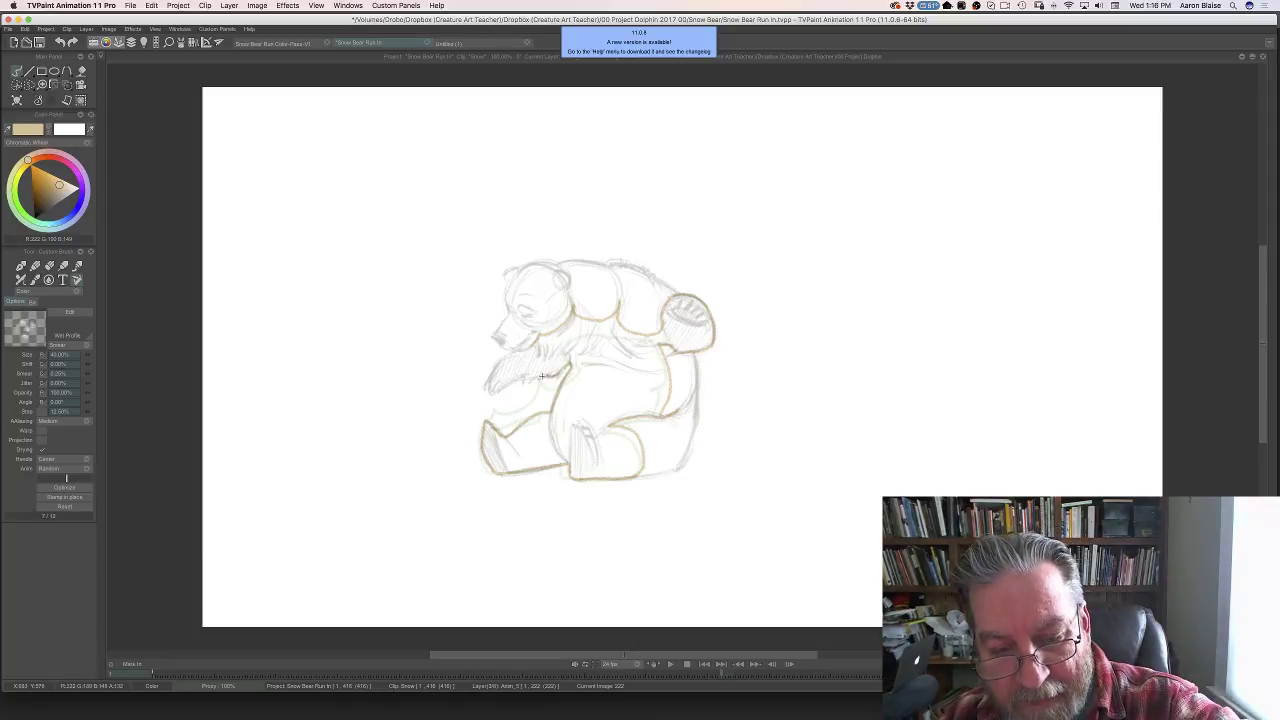
mouse_move(542, 376)
mouse_down()
mouse_move(490, 392)
mouse_move(509, 354)
mouse_up()
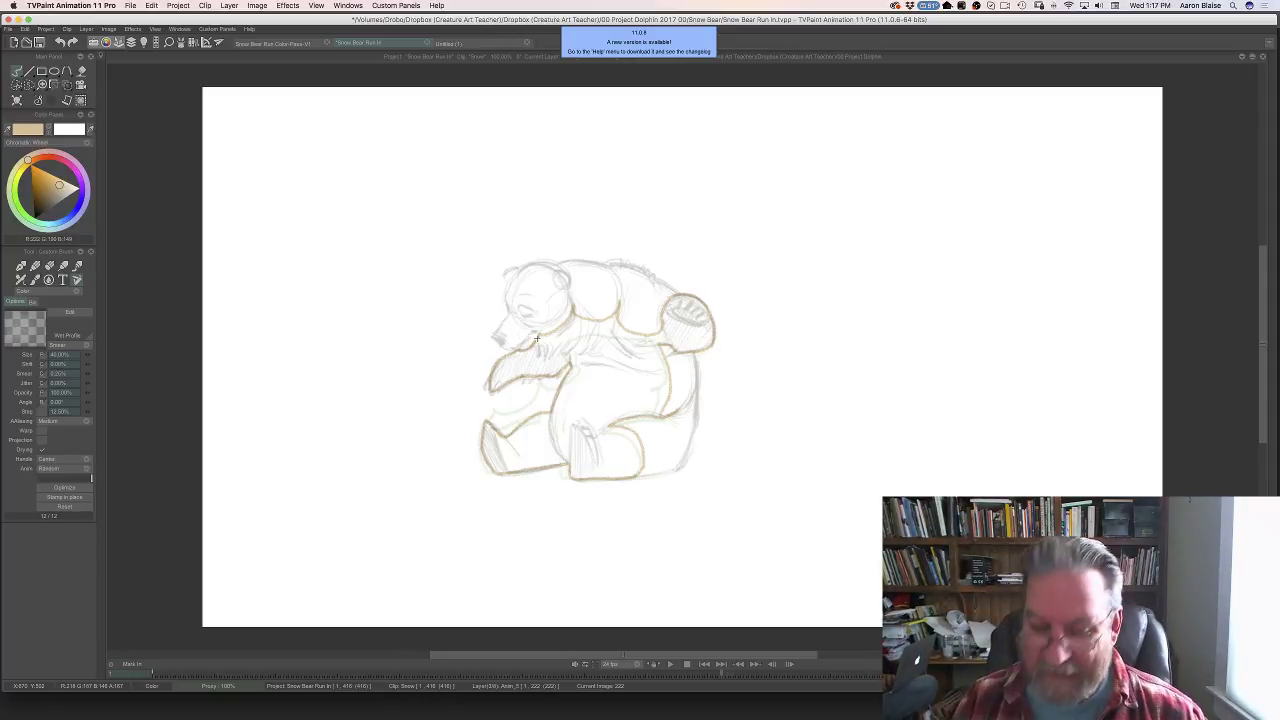
key(Left)
key(Right)
key(Left)
key(Right)
- On frame 224, trace the neck, shoulder, outstretched arm, flank and near thigh in tan
key(Left)
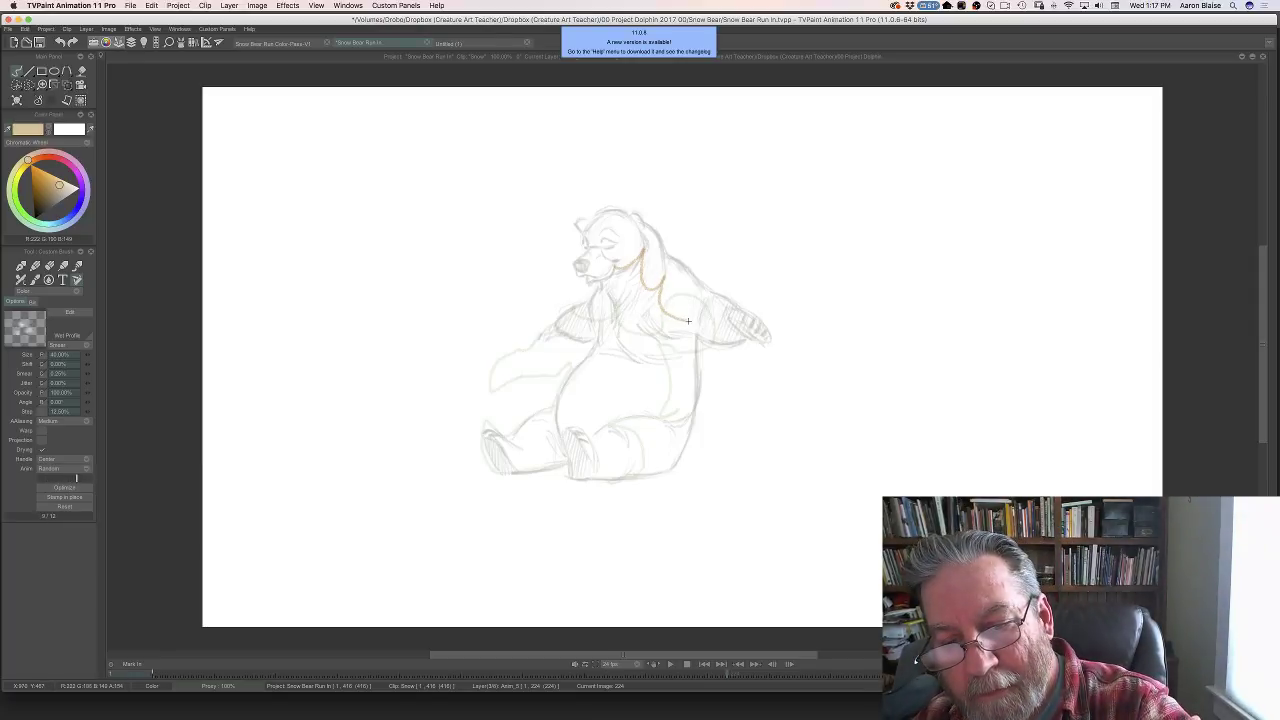
drag(688, 320, 709, 293)
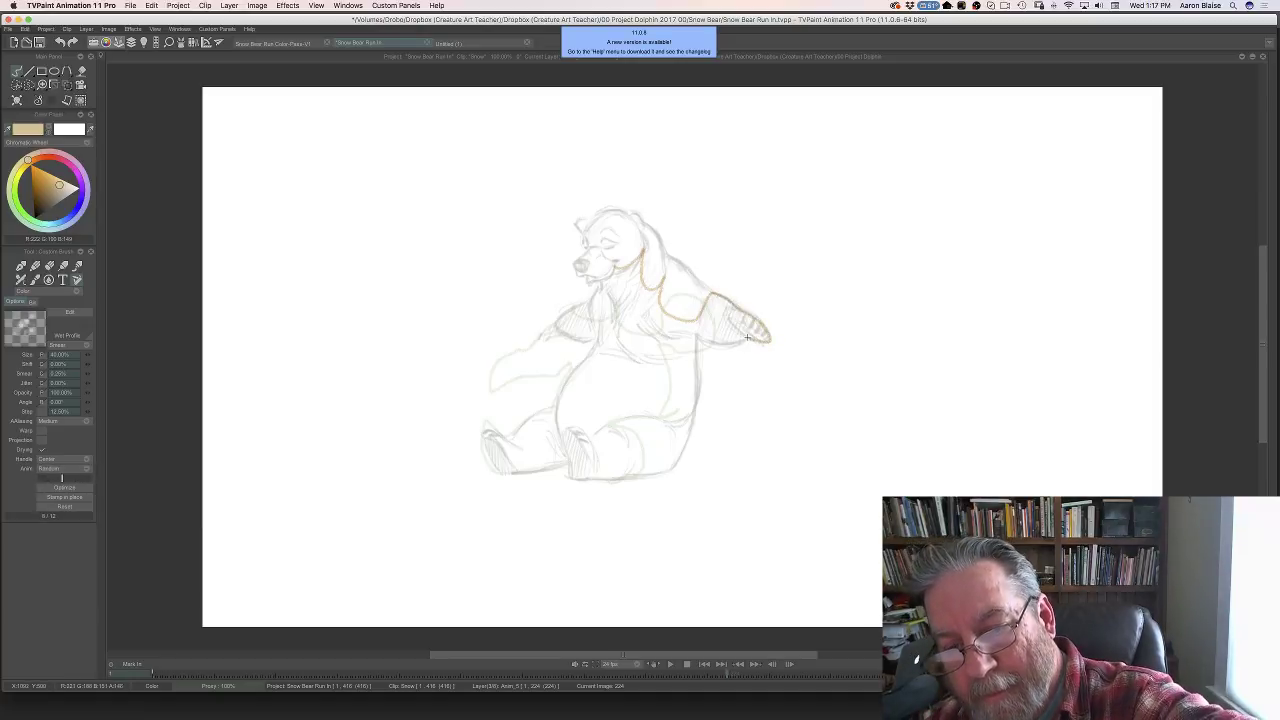
drag(747, 337, 728, 344)
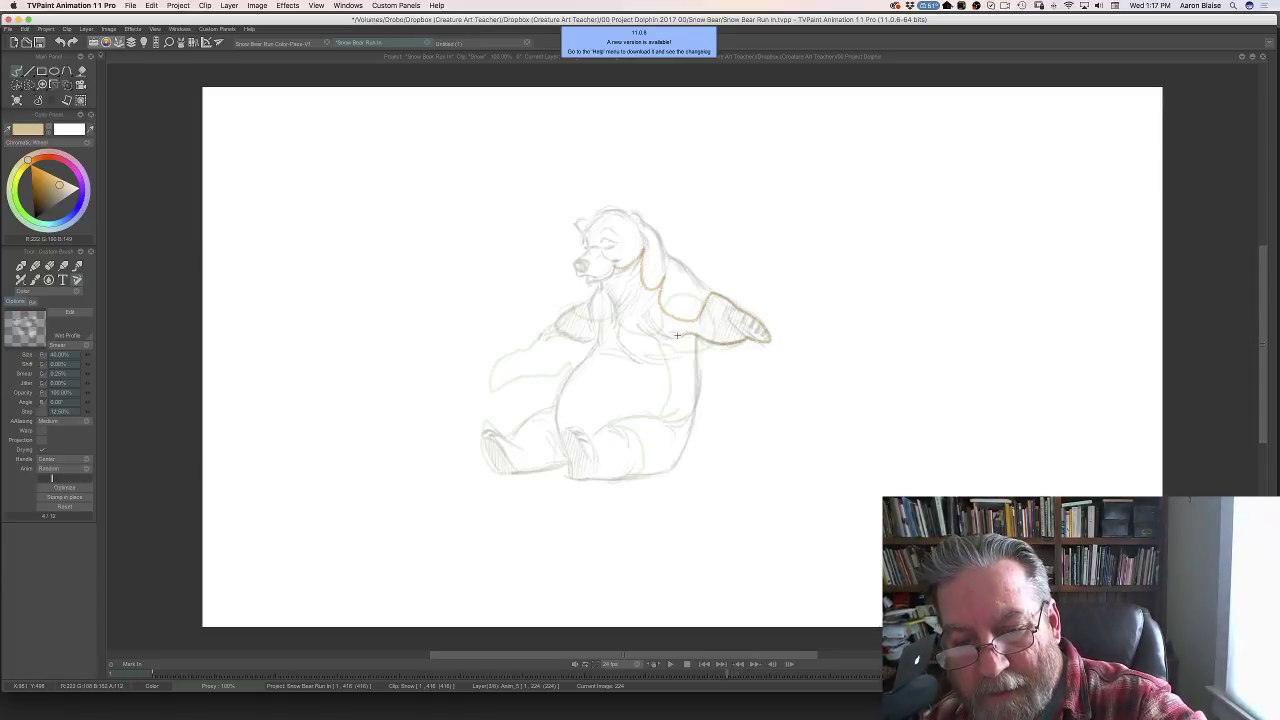
drag(669, 345, 665, 420)
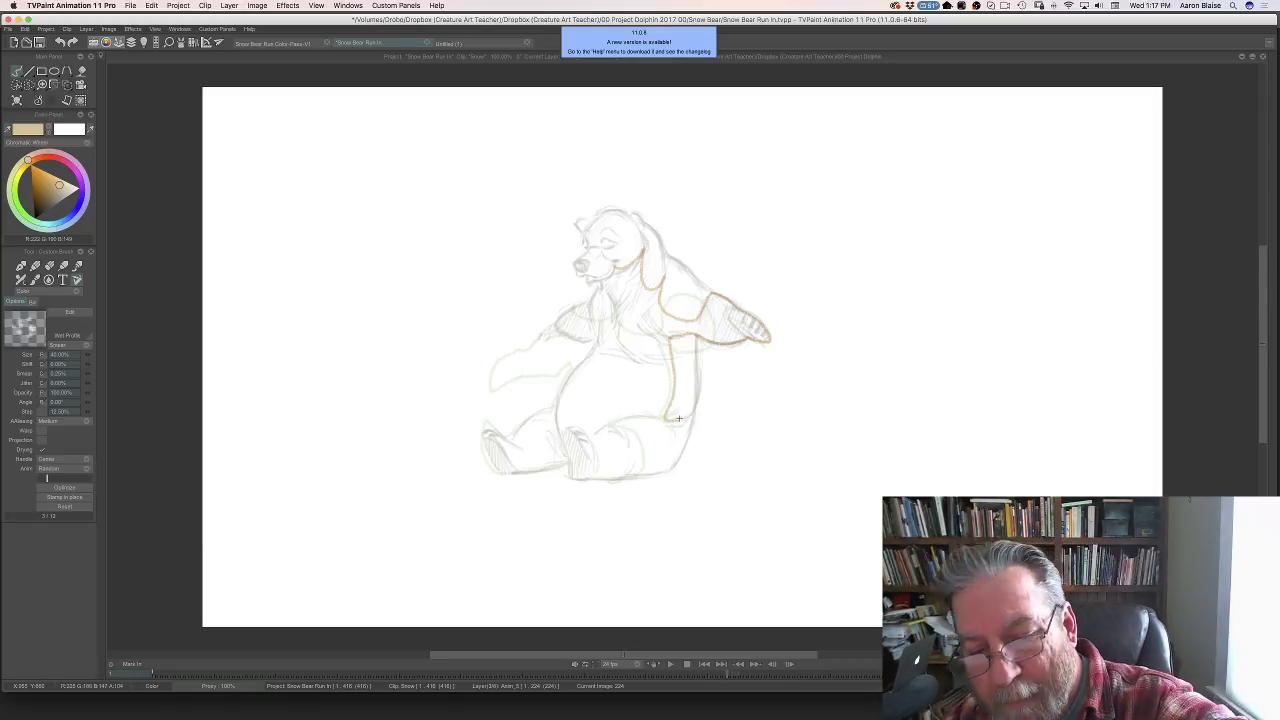
mouse_move(656, 418)
mouse_down()
mouse_move(603, 428)
mouse_move(640, 450)
mouse_move(635, 471)
mouse_up()
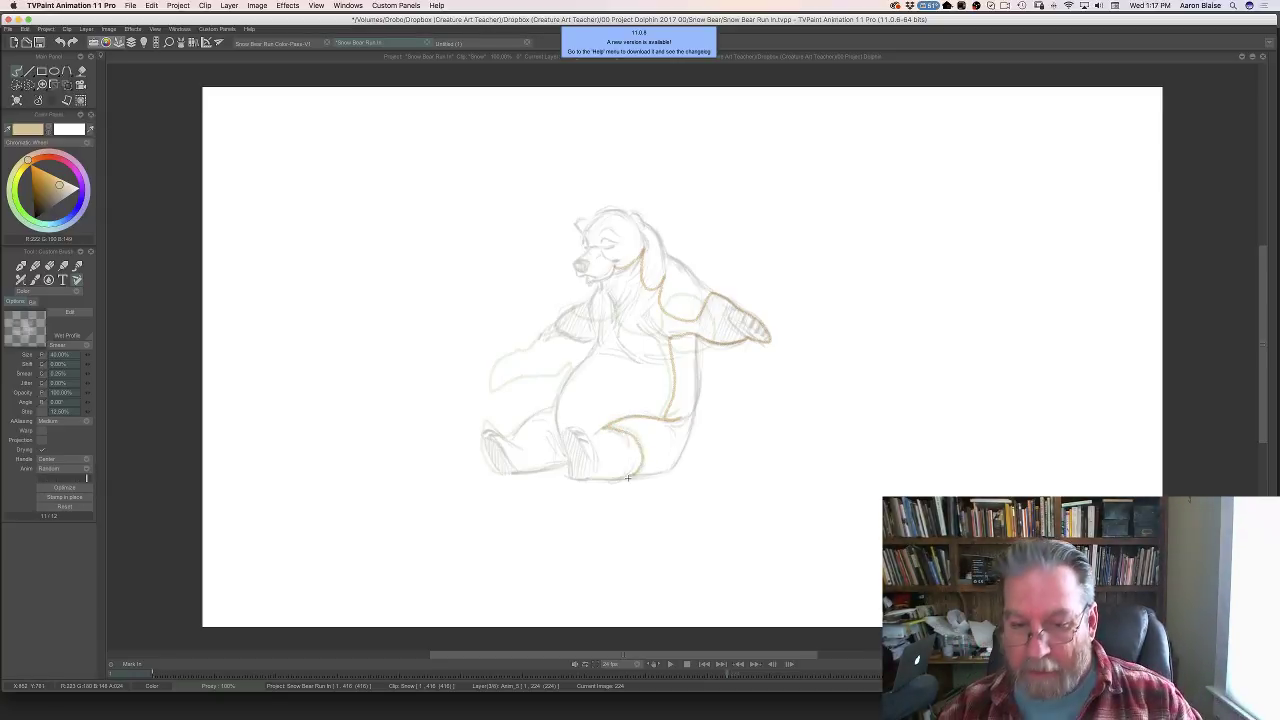
- Compare frame 224 with its neighbouring frames and erase the tan curve of the near thigh
key(Left)
key(Right)
key(Left)
key(Right)
key(e)
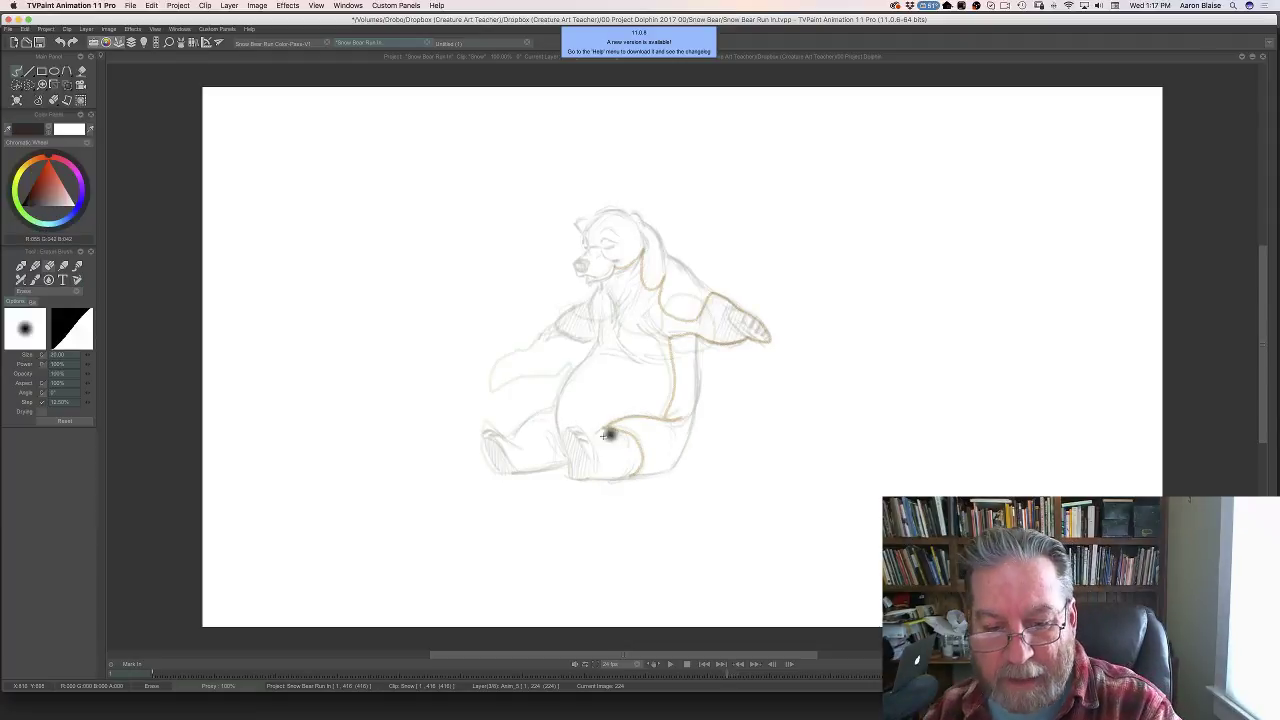
mouse_move(607, 434)
mouse_down()
mouse_move(638, 448)
mouse_move(636, 470)
mouse_up()
key(Right)
key(Left)
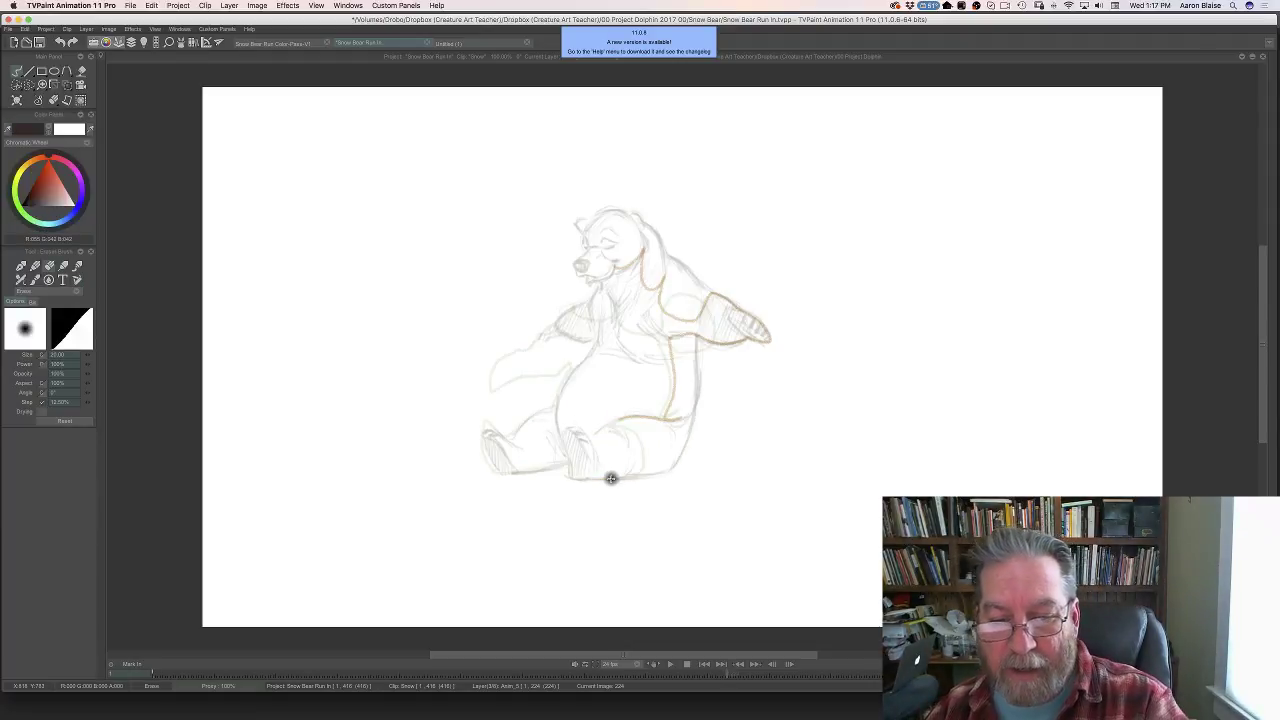
- Retrace the near leg in tan on frame 224 and trace the far leg, belly edge, far arm and jaw line
key(b)
mouse_move(626, 418)
mouse_down()
mouse_move(608, 424)
mouse_move(640, 440)
mouse_move(634, 474)
mouse_move(498, 470)
mouse_move(487, 455)
mouse_move(493, 434)
mouse_move(503, 439)
mouse_up()
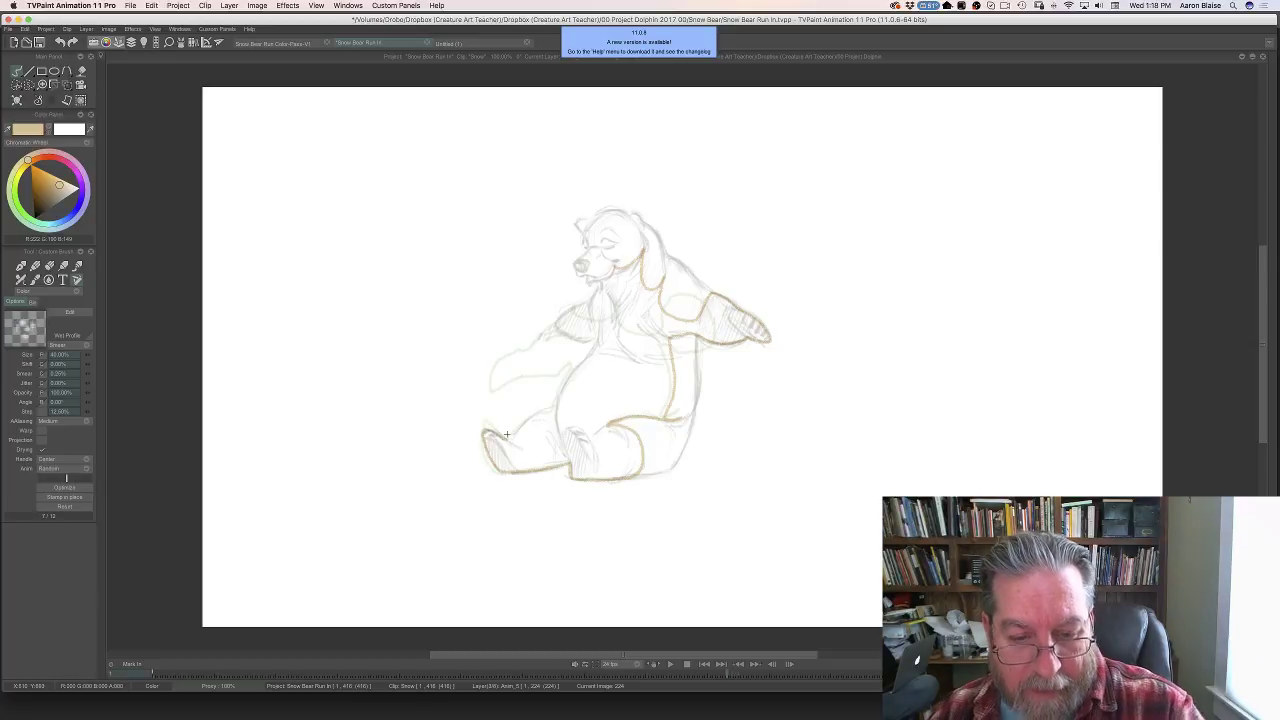
drag(555, 404, 507, 440)
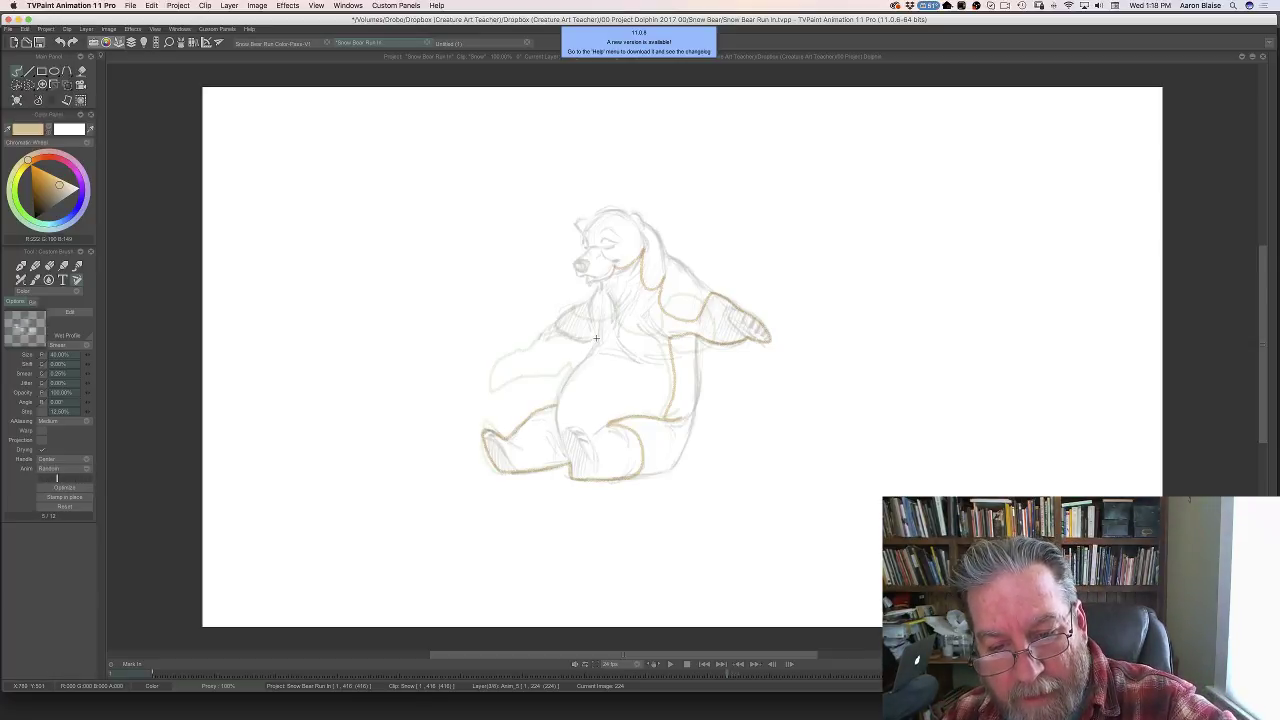
drag(578, 364, 560, 398)
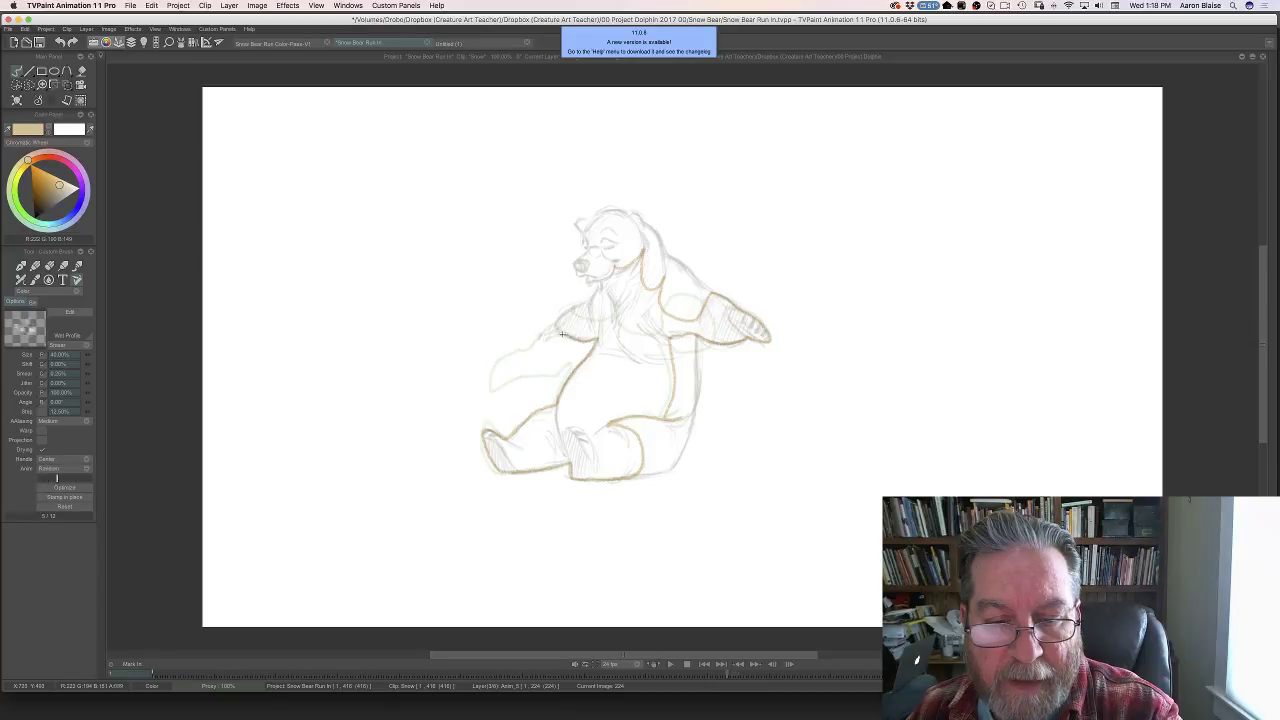
mouse_move(562, 334)
mouse_down()
mouse_move(540, 340)
mouse_move(614, 266)
mouse_up()
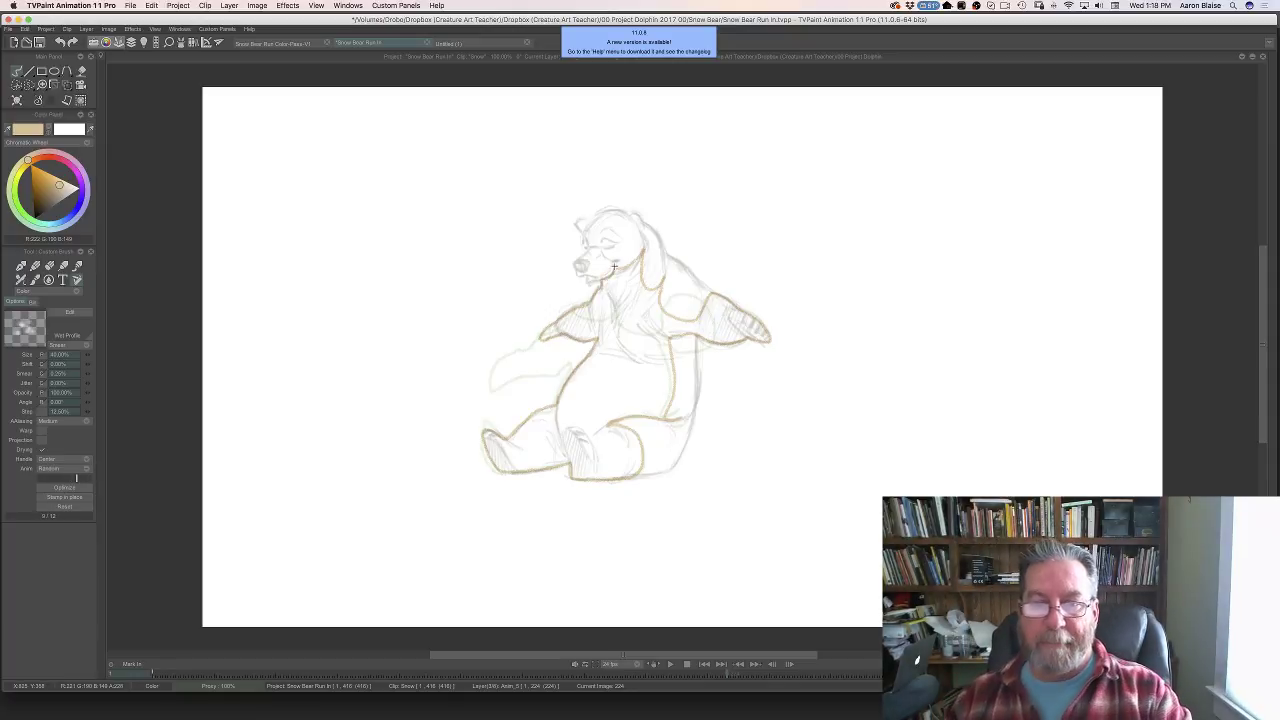
- Erase the tan line below the chin on frame 224 and redraw the neck edge with the small oval shape beside it
key(e)
drag(597, 291, 594, 301)
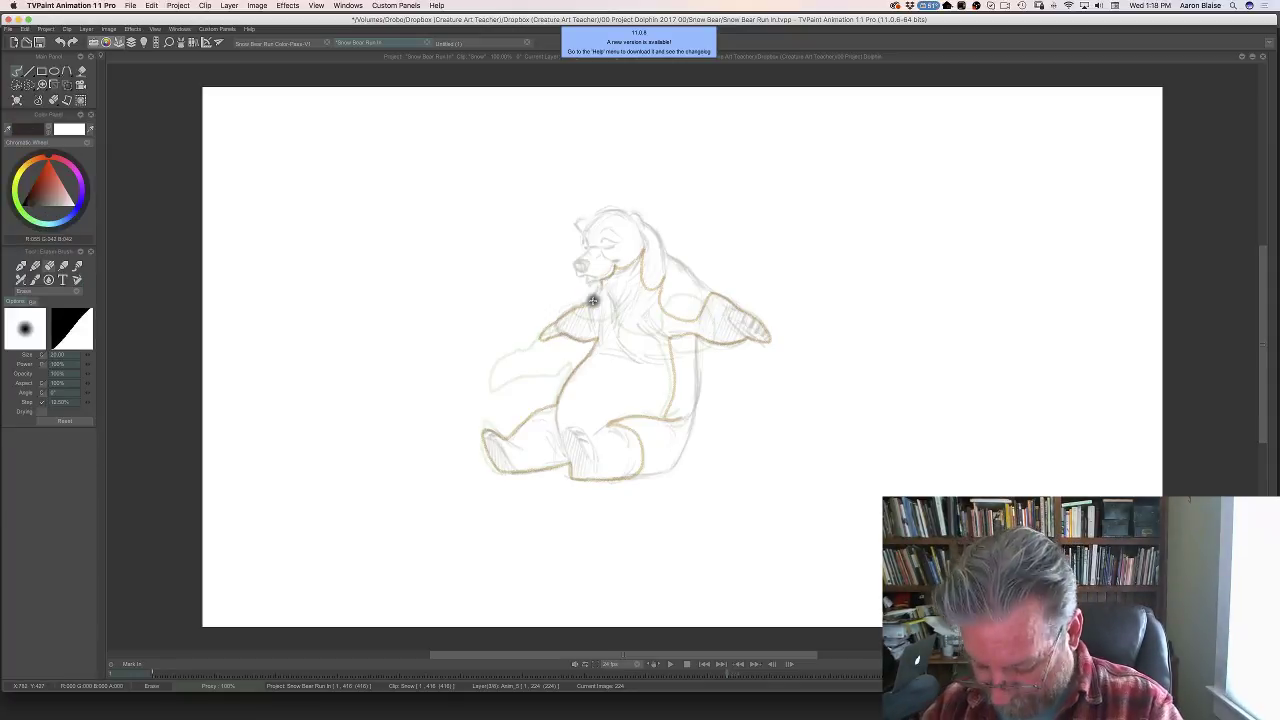
key(Left)
key(Right)
key(b)
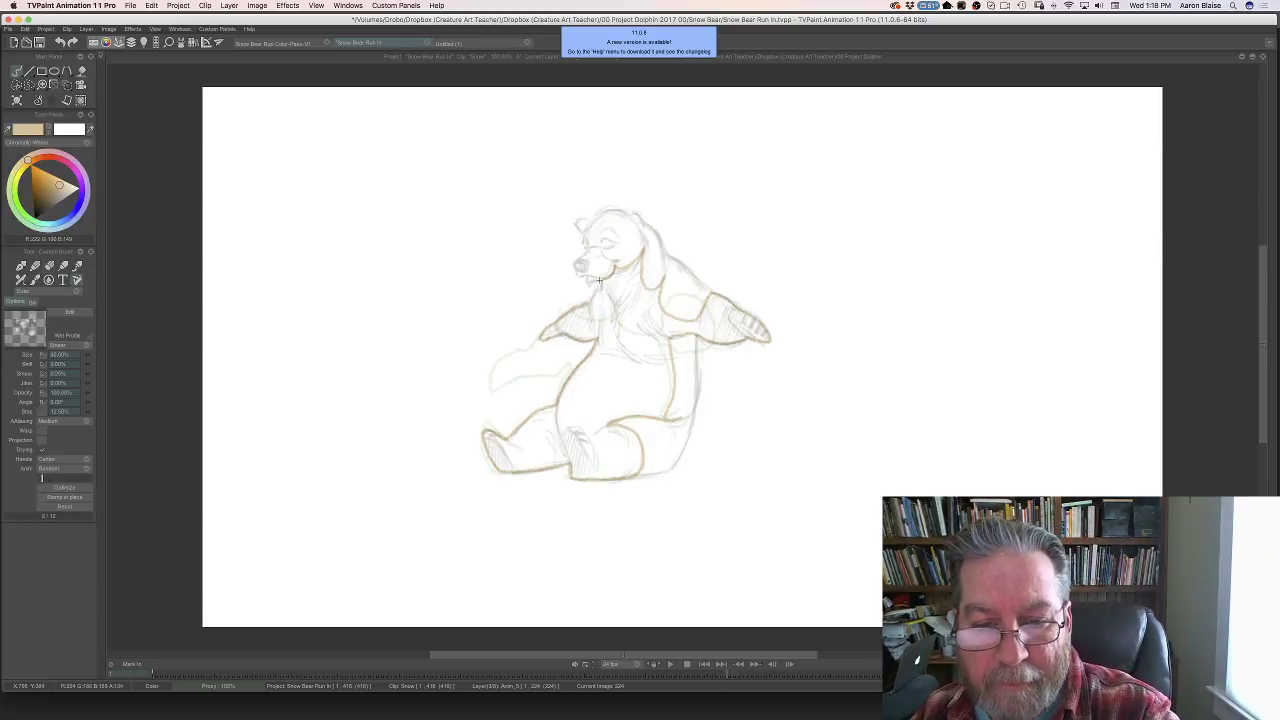
mouse_move(607, 297)
mouse_down()
mouse_move(600, 313)
mouse_move(596, 294)
mouse_move(586, 300)
mouse_up()
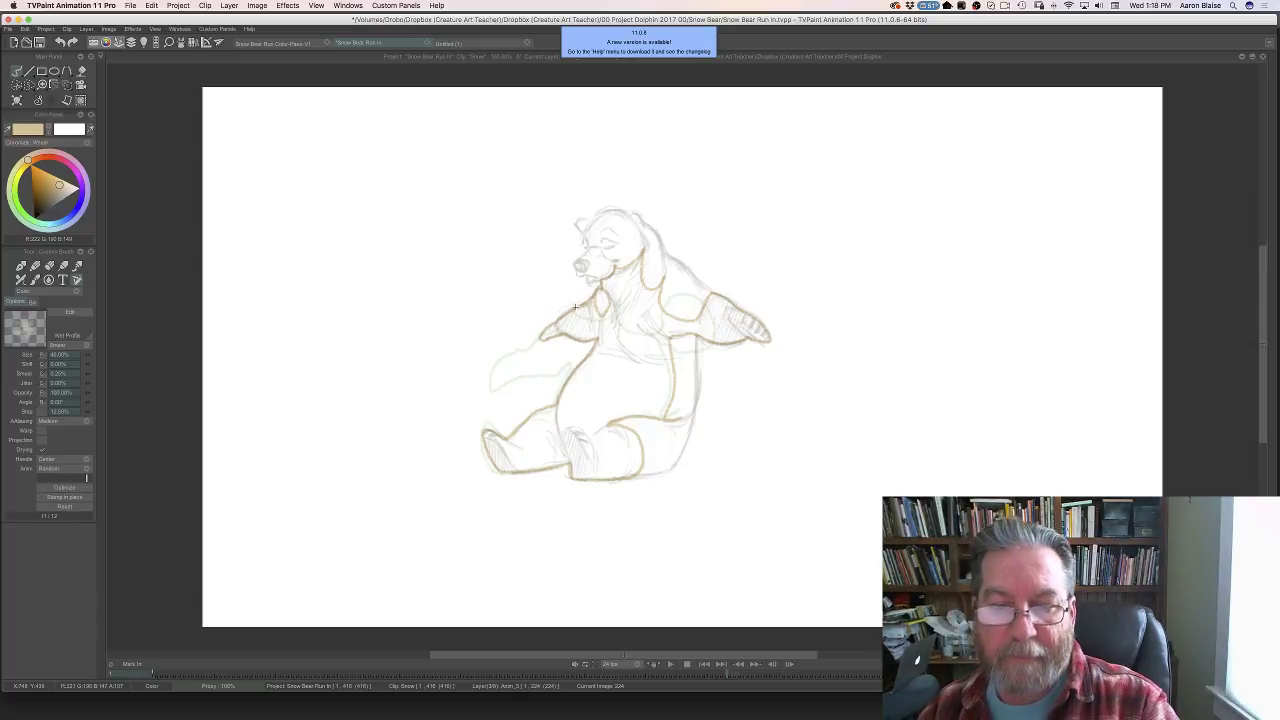
- Flip between frame 224 and the preceding drawing to check that the shadow outlines stay consistent
key(Left)
key(Right)
key(Left)
key(Right)
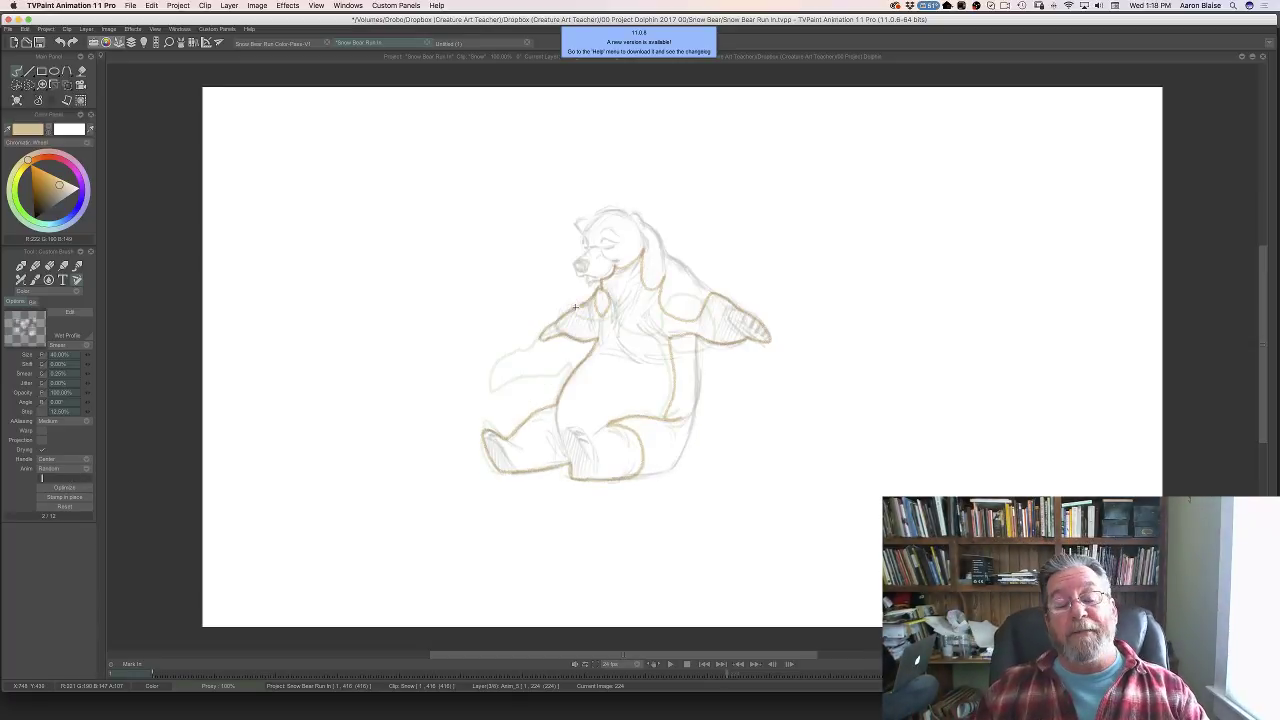
key(Left)
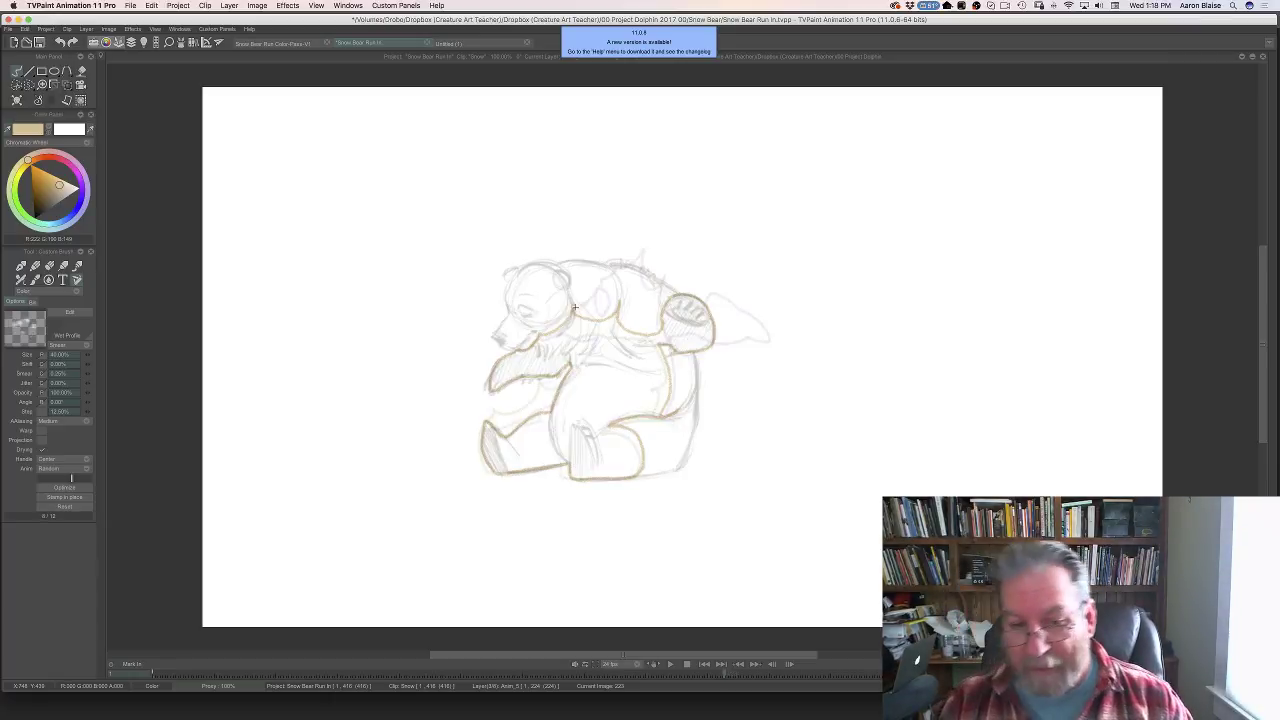
key(Right)
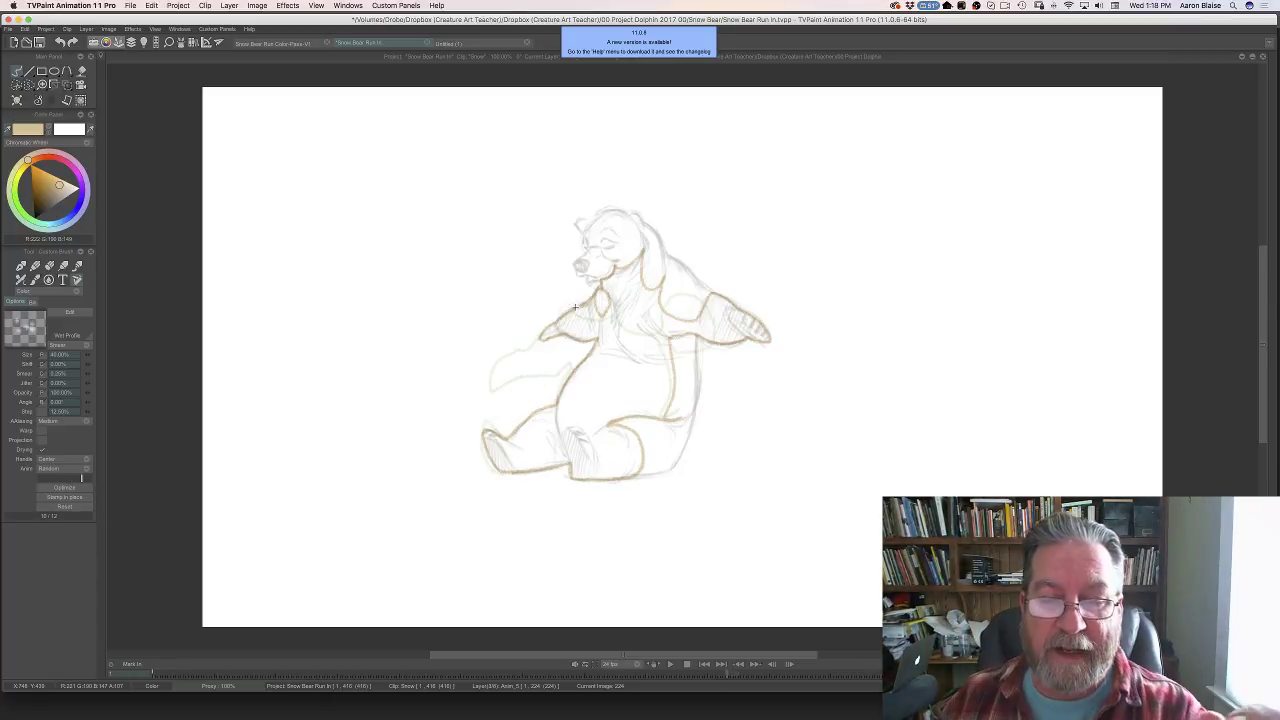
- On frame 226, trace the neck, shoulder, outstretched arm, flank, legs, belly edge and far arm in tan
key(Right)
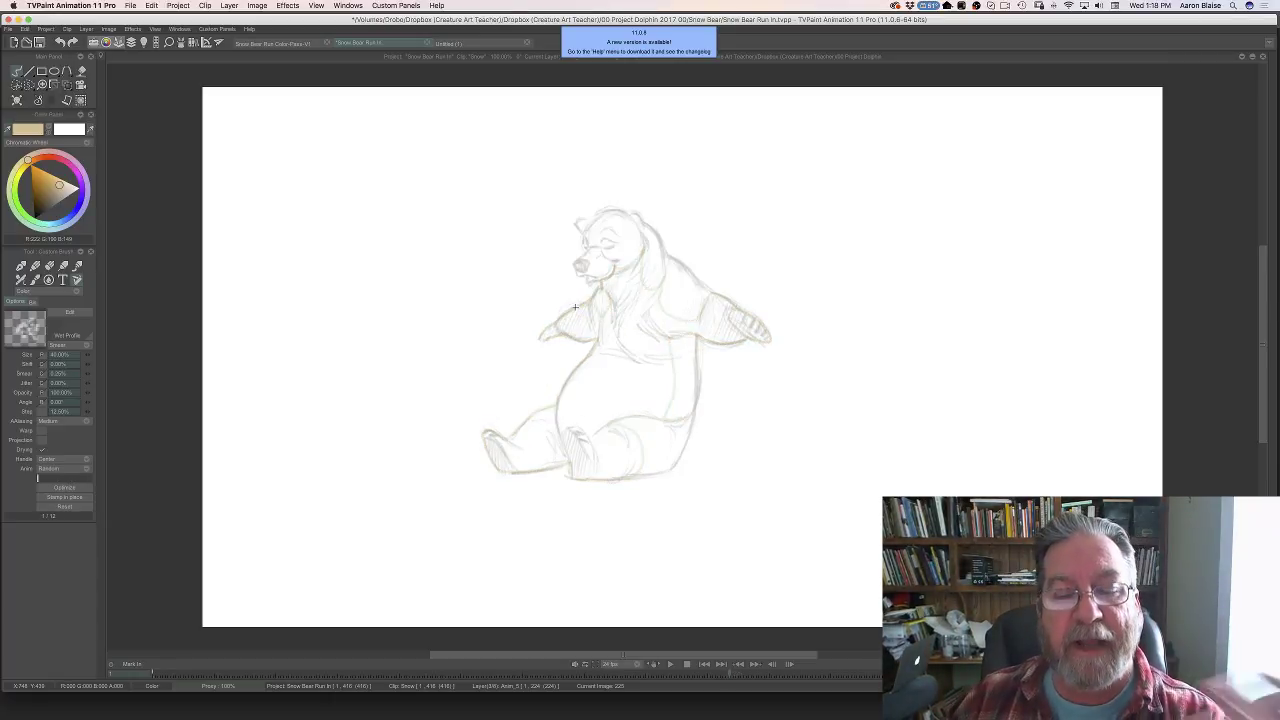
key(Right)
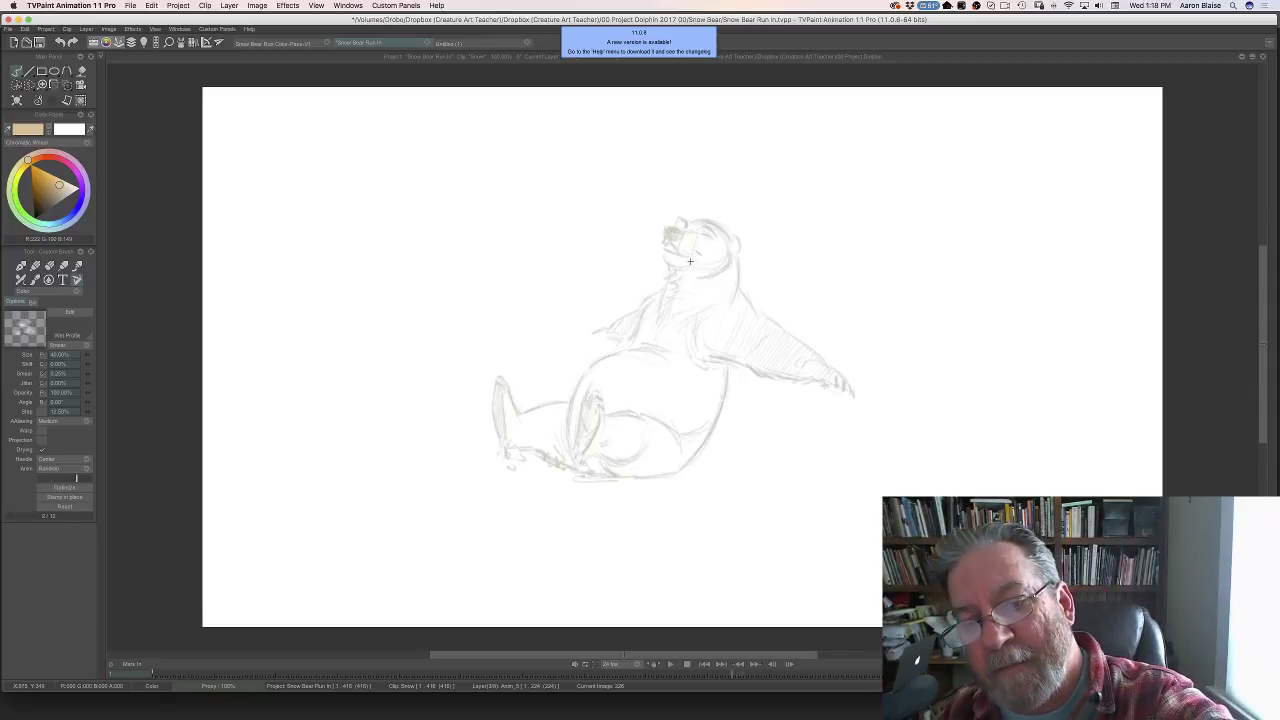
mouse_move(693, 262)
mouse_down()
mouse_move(699, 303)
mouse_move(726, 303)
mouse_move(704, 327)
mouse_move(713, 347)
mouse_move(784, 329)
mouse_move(768, 334)
mouse_move(797, 339)
mouse_move(851, 394)
mouse_move(828, 371)
mouse_move(825, 384)
mouse_move(783, 380)
mouse_up()
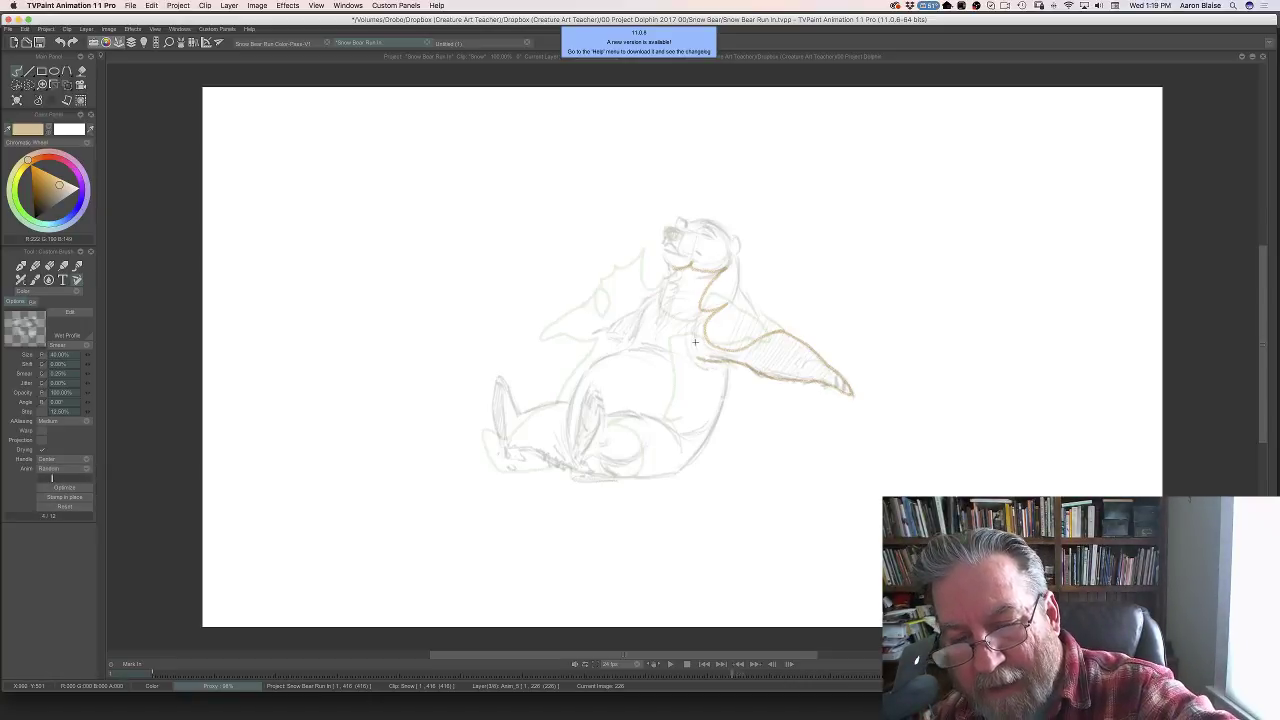
mouse_move(690, 364)
mouse_down()
mouse_move(666, 425)
mouse_move(680, 432)
mouse_up()
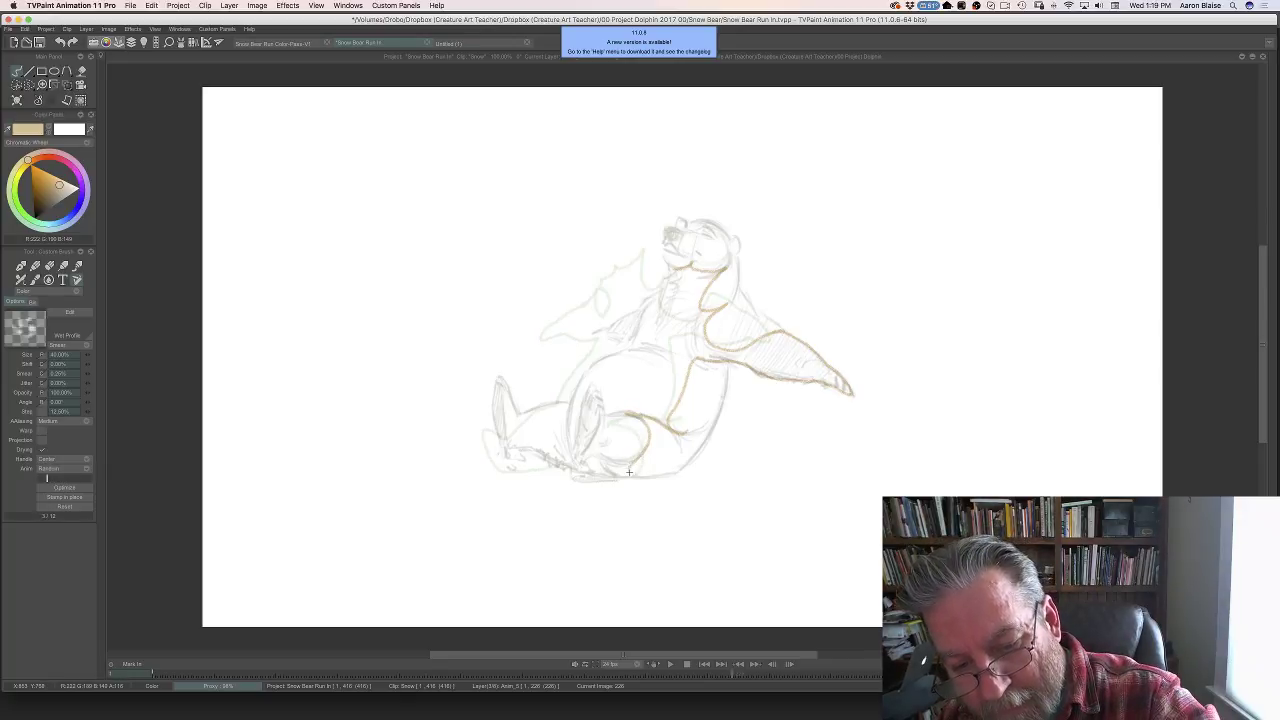
mouse_move(629, 472)
mouse_down()
mouse_move(508, 446)
mouse_move(516, 416)
mouse_move(506, 448)
mouse_move(493, 404)
mouse_move(498, 379)
mouse_move(516, 412)
mouse_move(569, 406)
mouse_move(609, 354)
mouse_up()
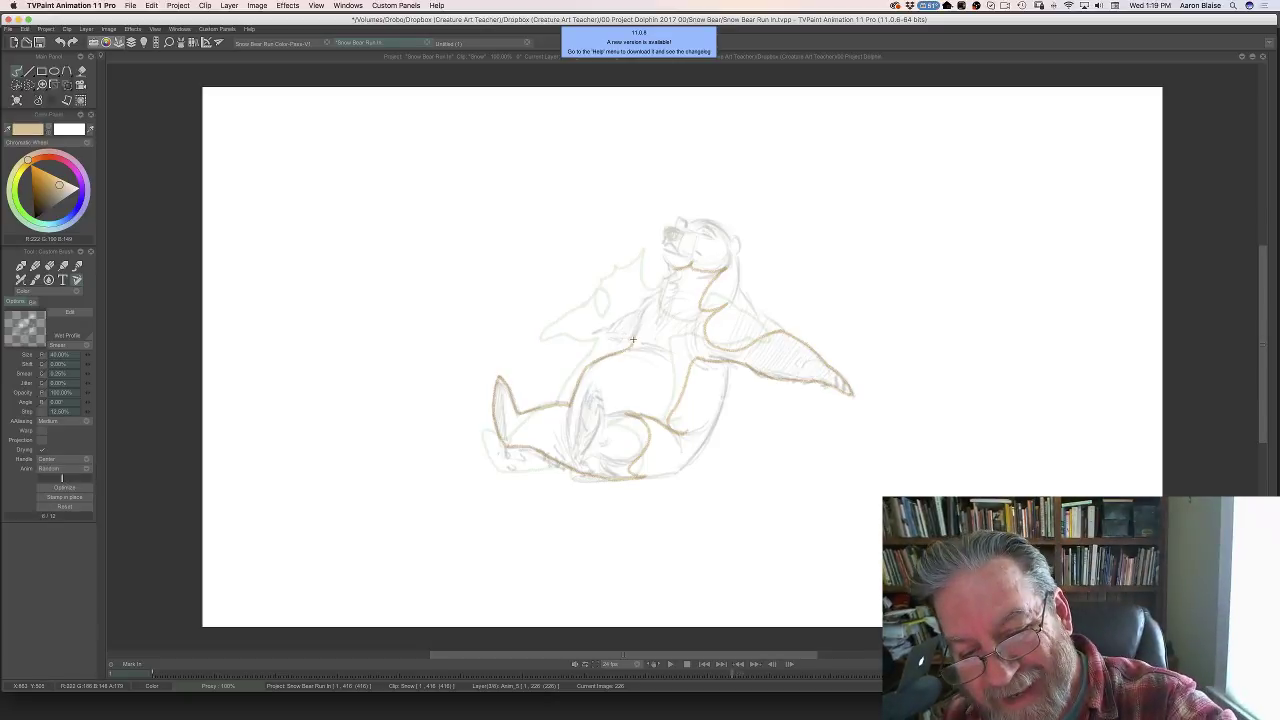
mouse_move(604, 337)
mouse_down()
mouse_move(660, 294)
mouse_move(646, 312)
mouse_move(660, 310)
mouse_move(677, 267)
mouse_up()
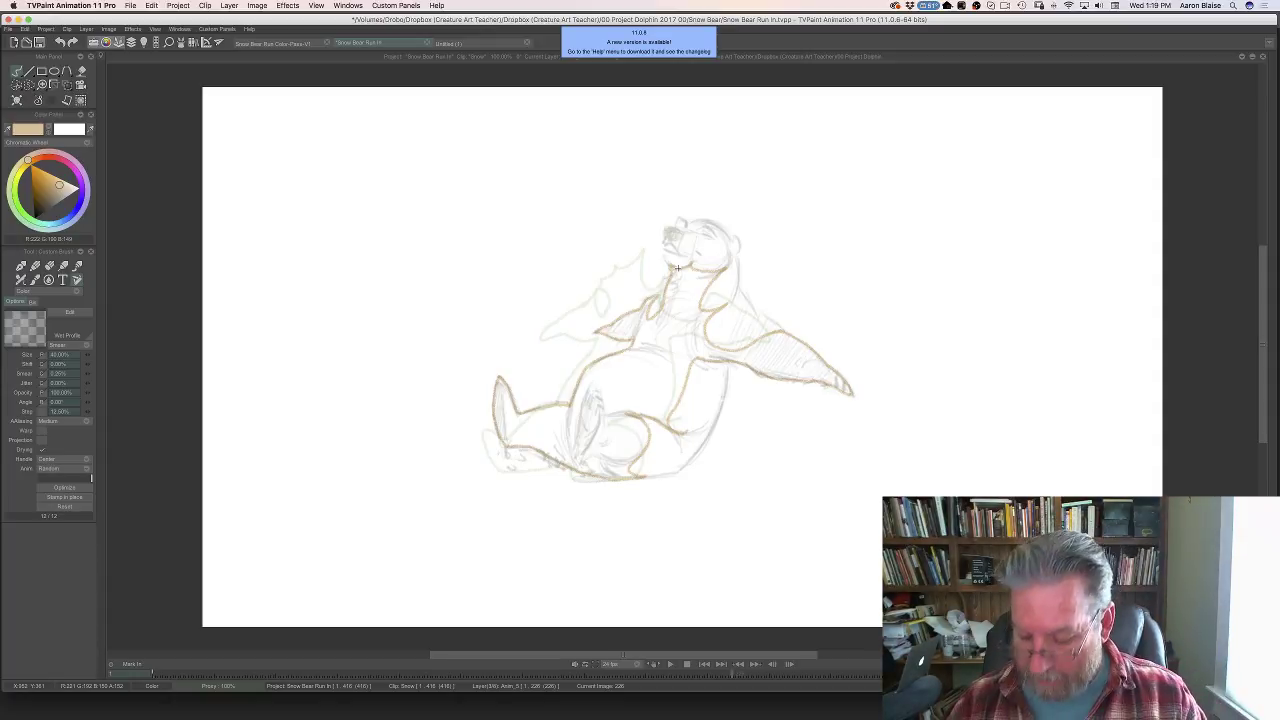
- Compare frame 226's outlines with the preceding drawings and advance to frame 228
key(Left)
key(Left)
key(Right)
key(Right)
key(Left)
key(Right)
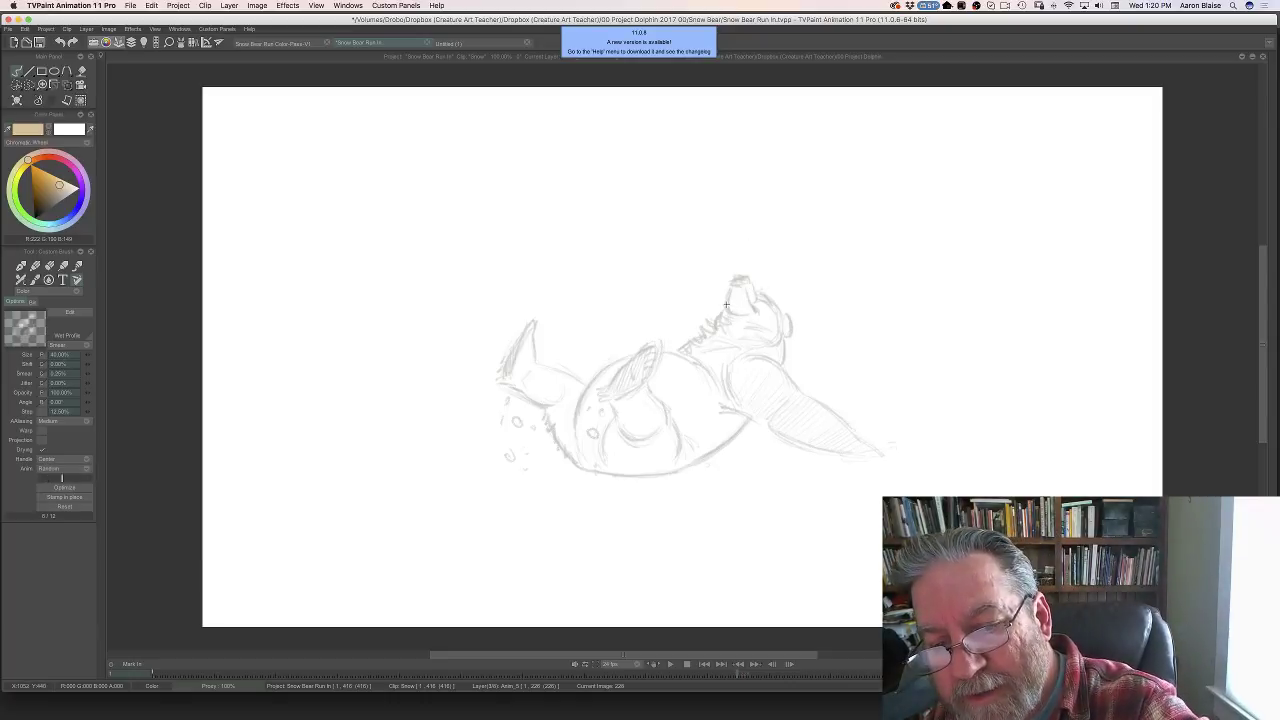
- On frame 228, trace the jaw, neck, outstretched arm and chest fur in tan, and erase the line along the back's underside
mouse_move(724, 302)
mouse_down()
mouse_move(765, 337)
mouse_move(748, 347)
mouse_move(761, 378)
mouse_move(748, 361)
mouse_move(881, 455)
mouse_move(816, 448)
mouse_move(753, 420)
mouse_move(756, 385)
mouse_move(750, 420)
mouse_move(675, 470)
mouse_up()
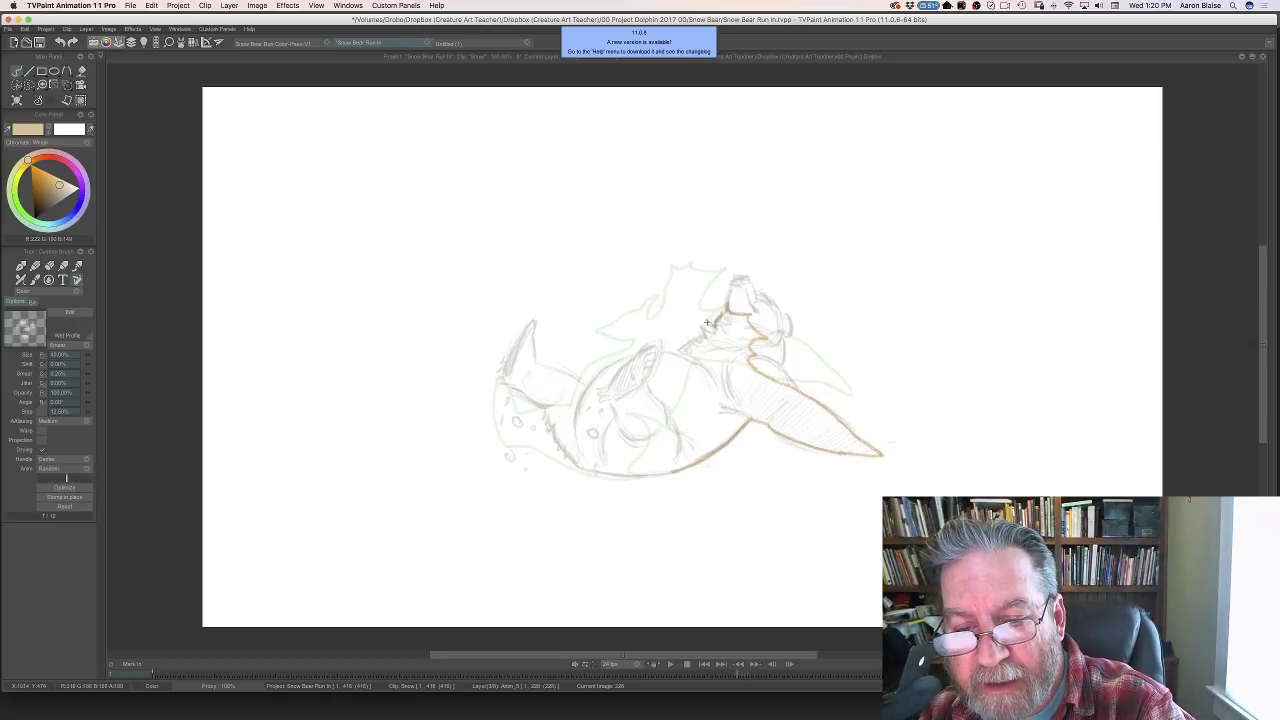
drag(707, 322, 703, 325)
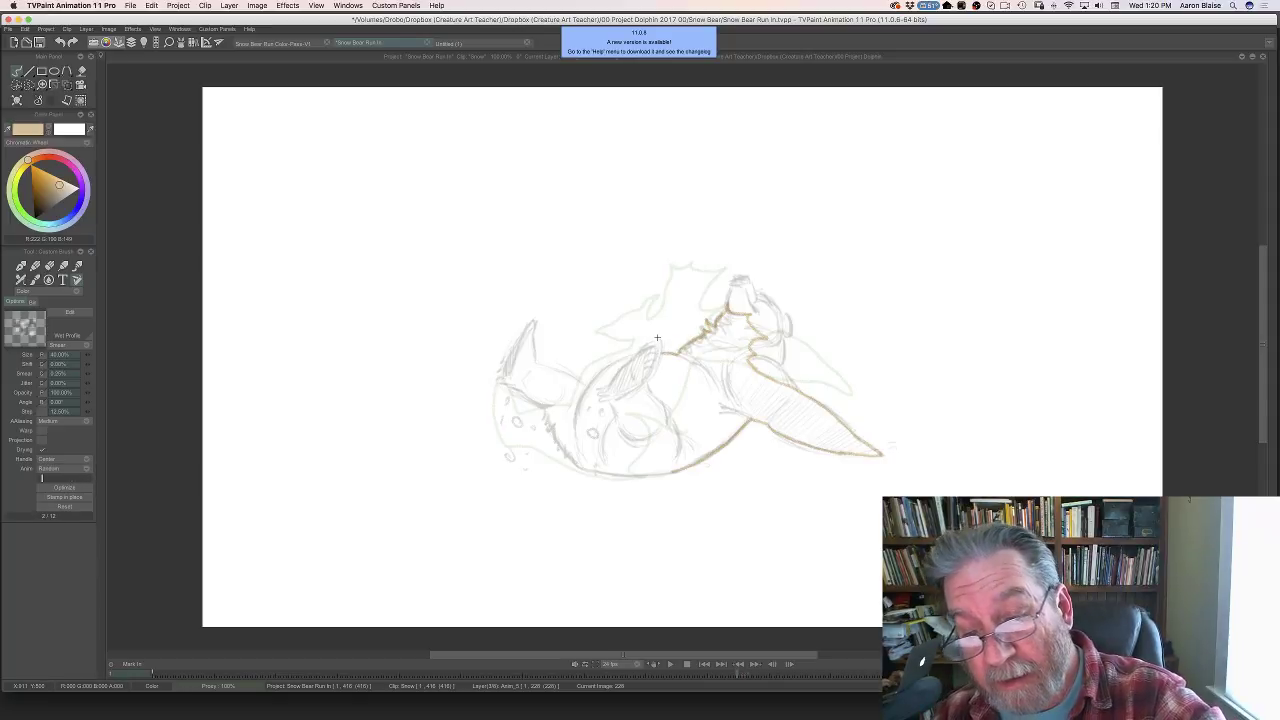
key(e)
drag(729, 429, 668, 471)
key(b)
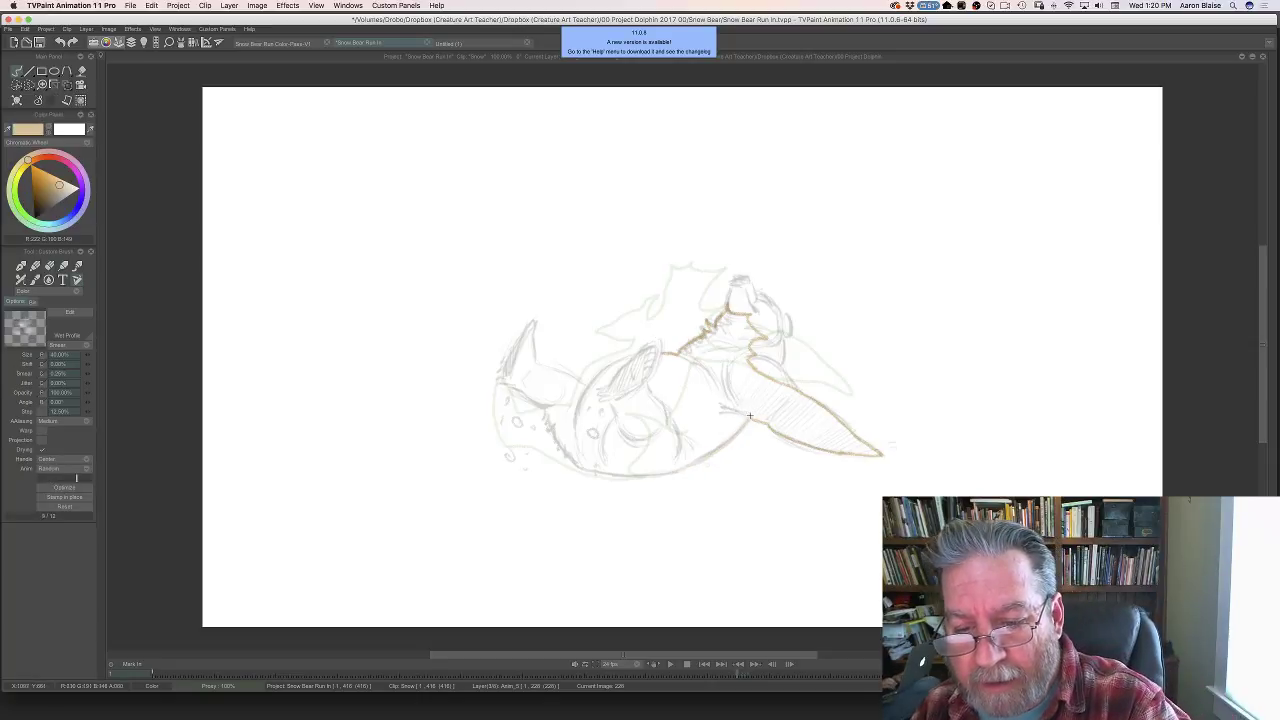
- Draw the flank's shadow edge in tan from the armpit on frame 228, compare frames and erase its lower end
mouse_move(759, 421)
mouse_down()
mouse_move(690, 405)
mouse_move(676, 428)
mouse_up()
key(Left)
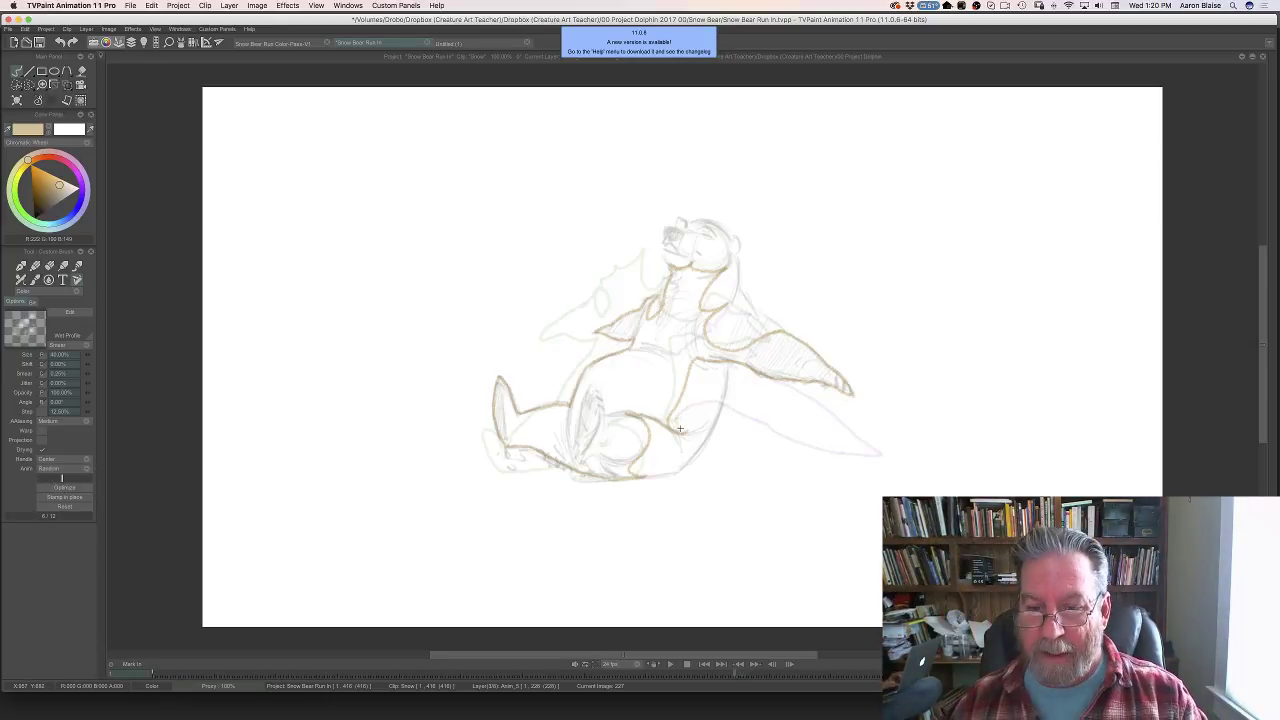
key(Right)
key(Left)
key(Right)
key(e)
drag(678, 419, 677, 426)
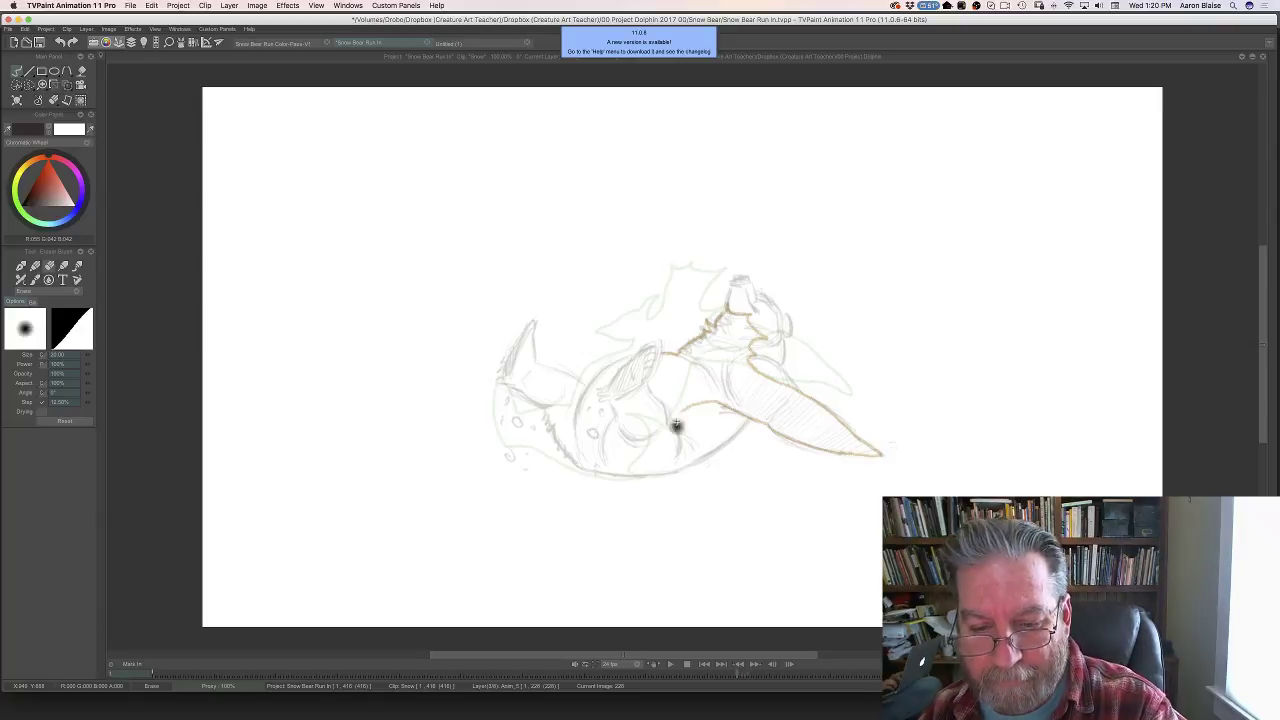
key(Left)
key(Right)
key(b)
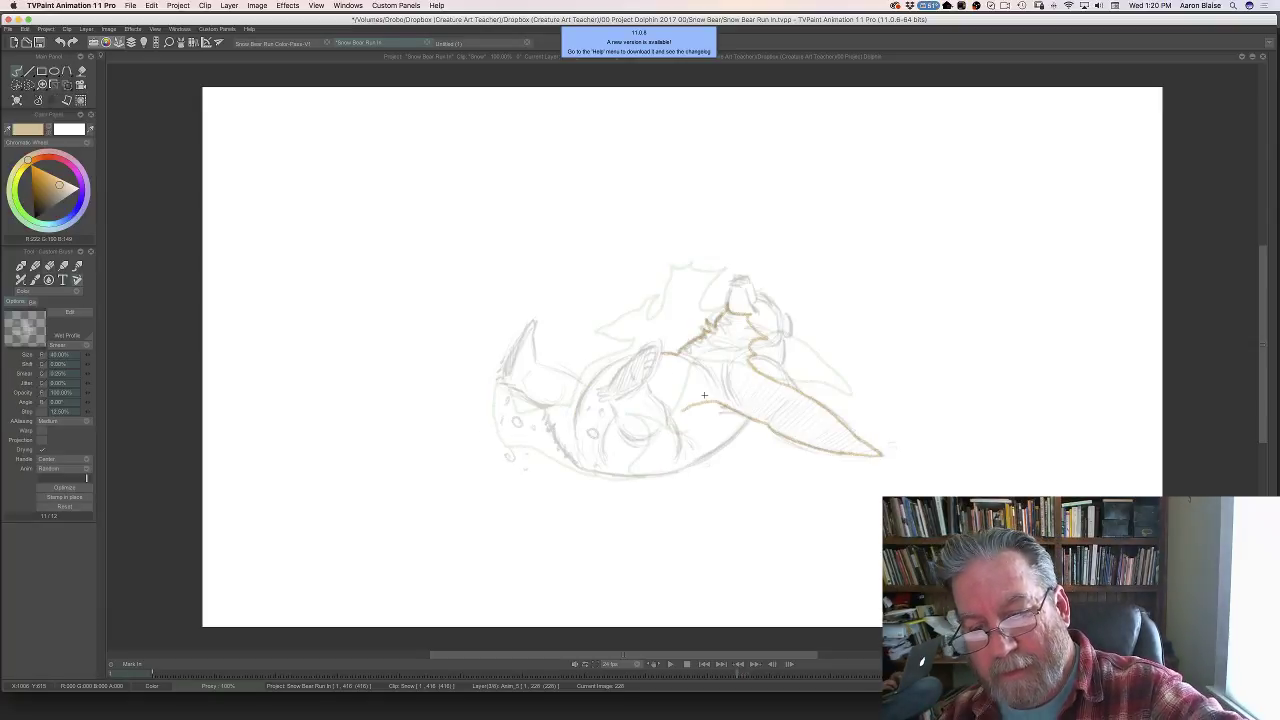
- Erase the flank curve beyond the armpit on frame 228 and redraw it in tan down to the thigh, comparing frames
key(e)
drag(686, 406, 697, 397)
key(Left)
key(Right)
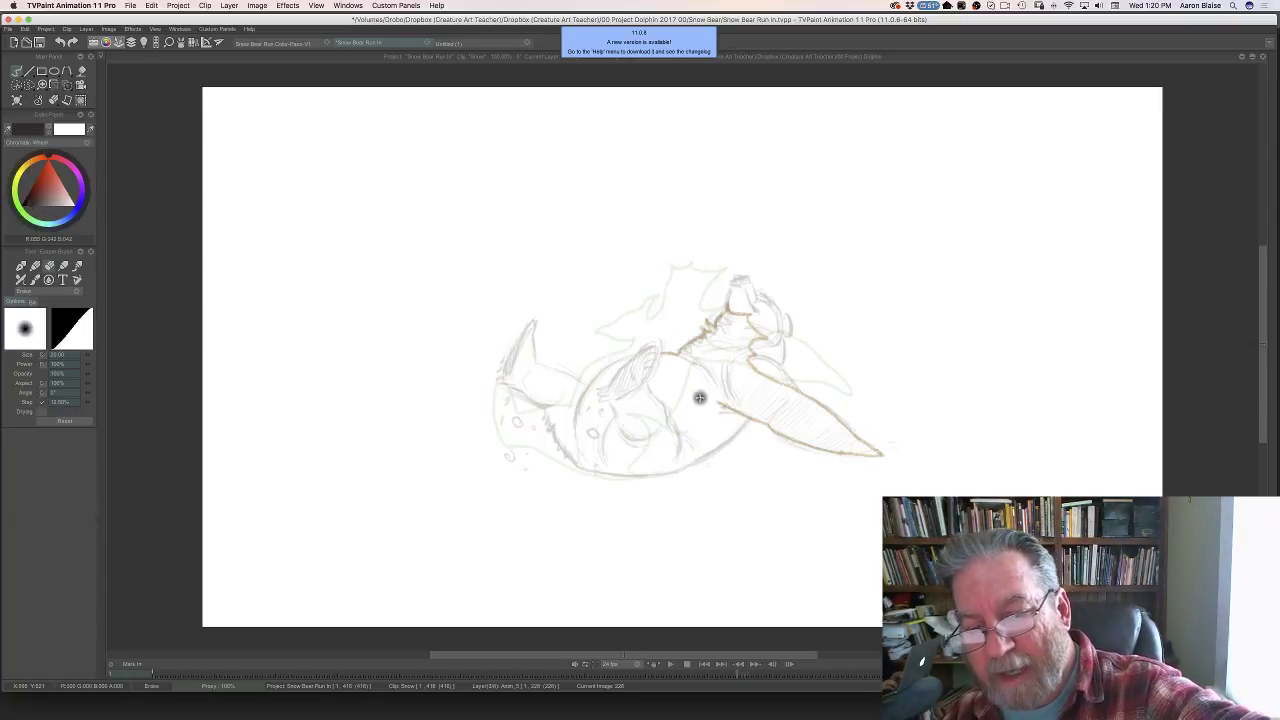
key(e)
drag(700, 398, 678, 403)
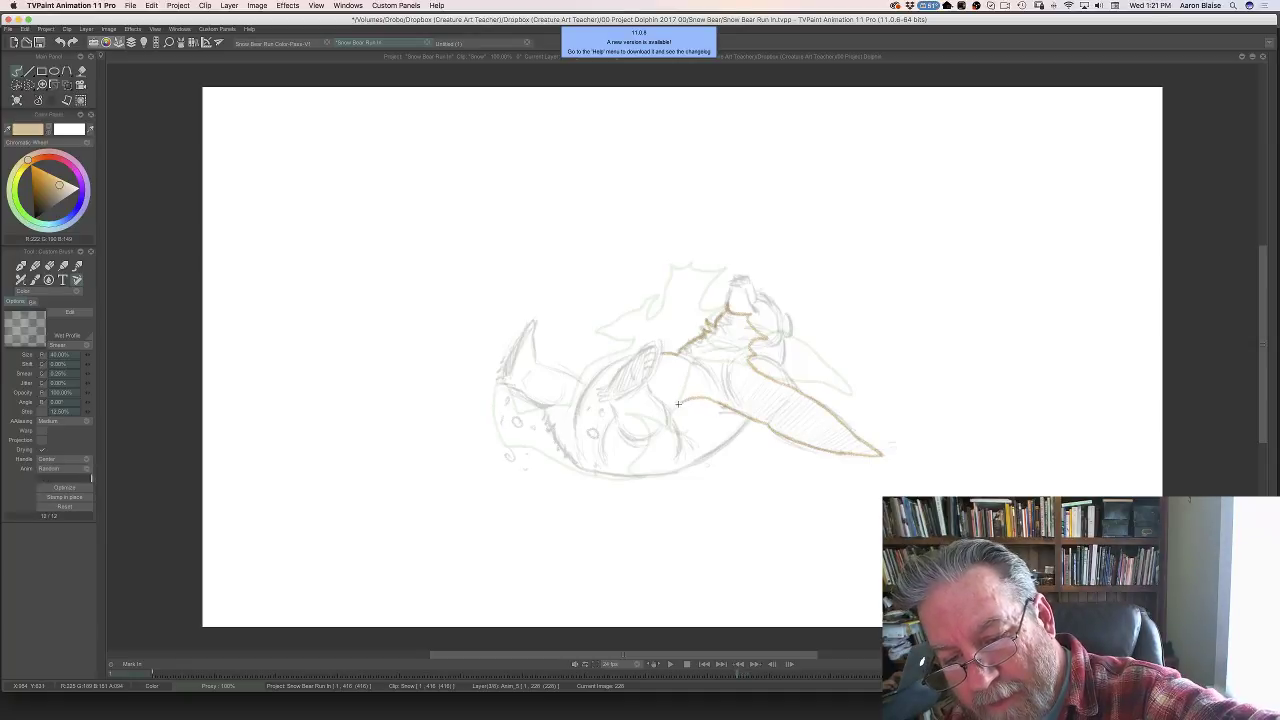
key(Left)
key(Right)
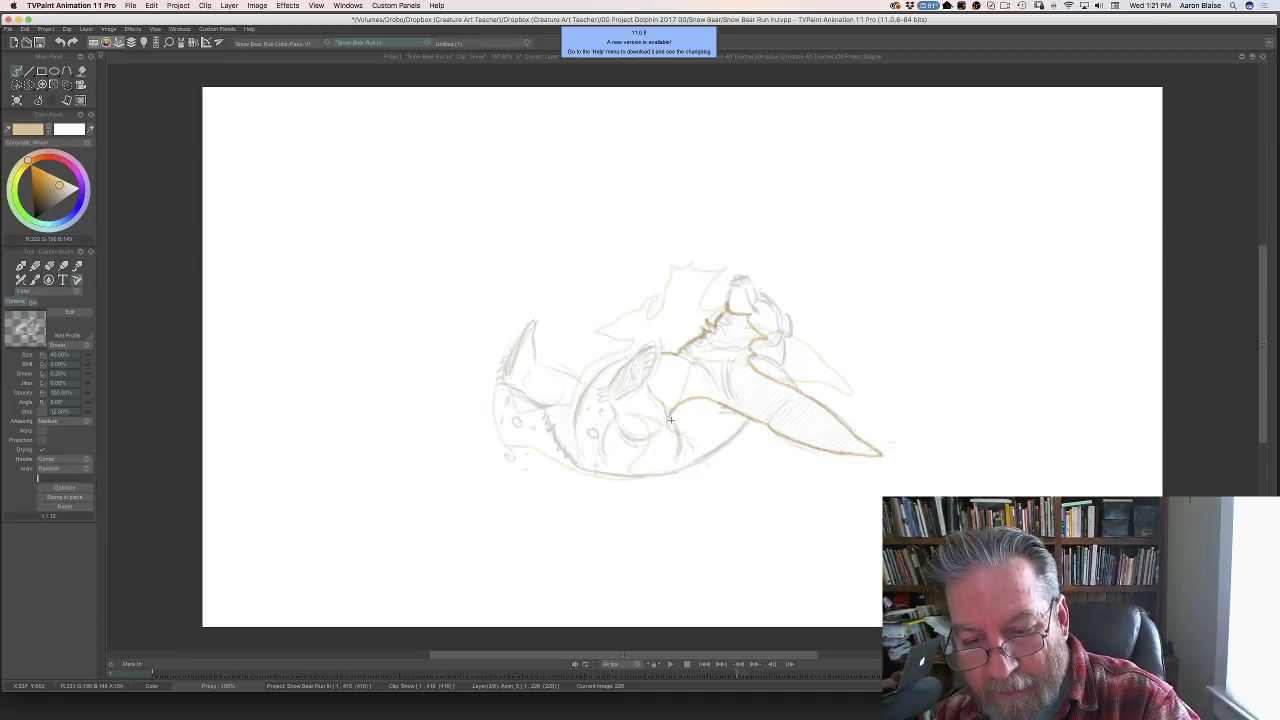
- Trace the near thigh, rump, raised far leg, belly edge and near foot in tan on frame 228
mouse_move(669, 424)
mouse_down()
mouse_move(646, 444)
mouse_move(618, 436)
mouse_move(614, 420)
mouse_up()
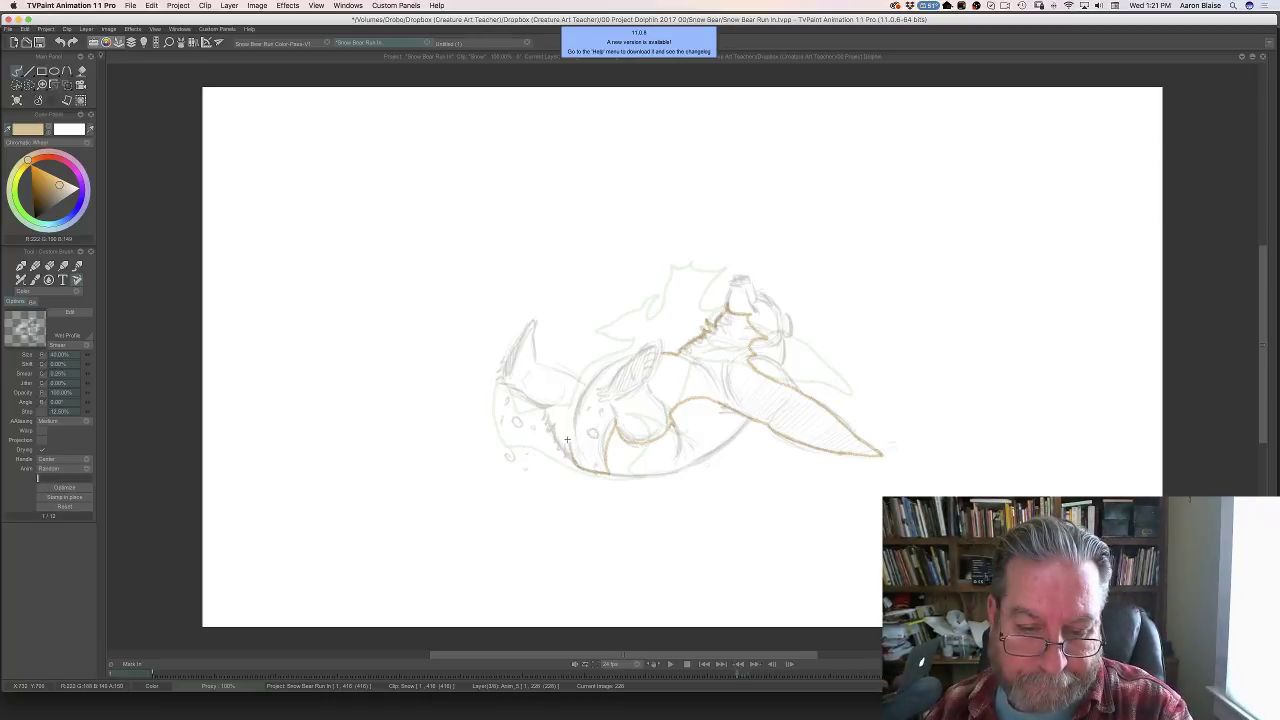
mouse_move(567, 440)
mouse_down()
mouse_move(497, 372)
mouse_move(534, 322)
mouse_move(534, 362)
mouse_move(590, 390)
mouse_up()
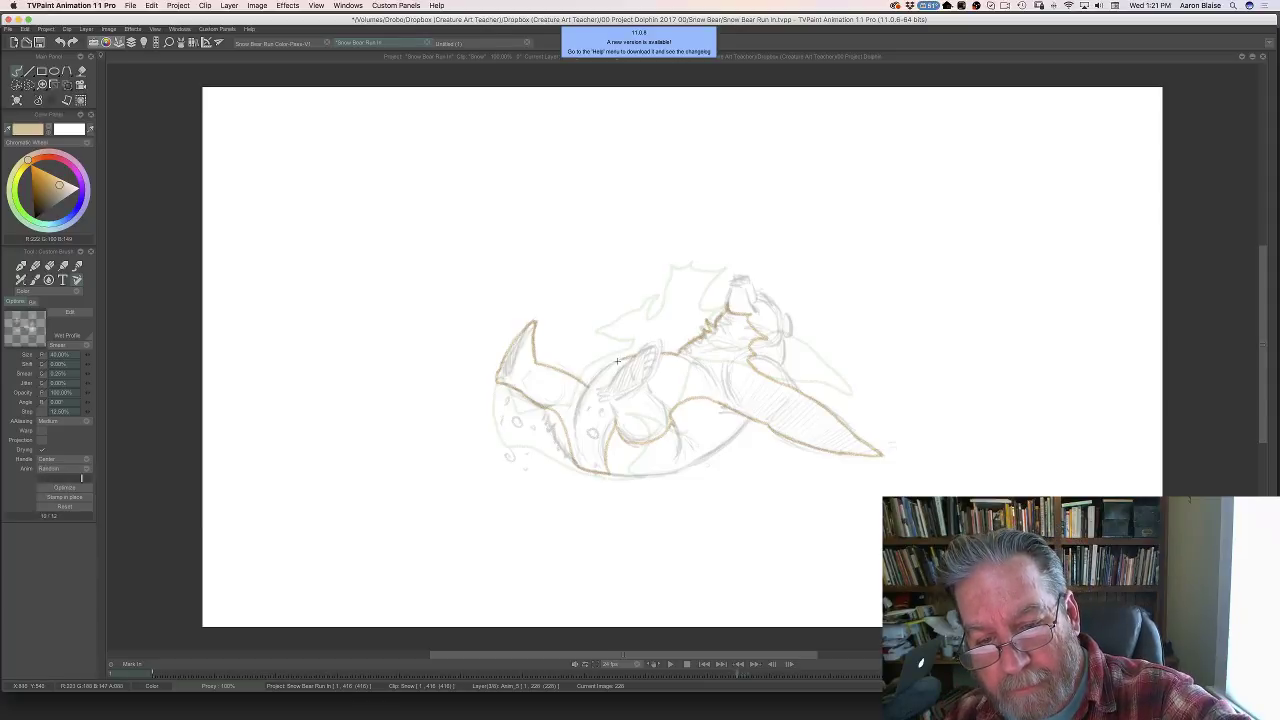
drag(636, 357, 658, 352)
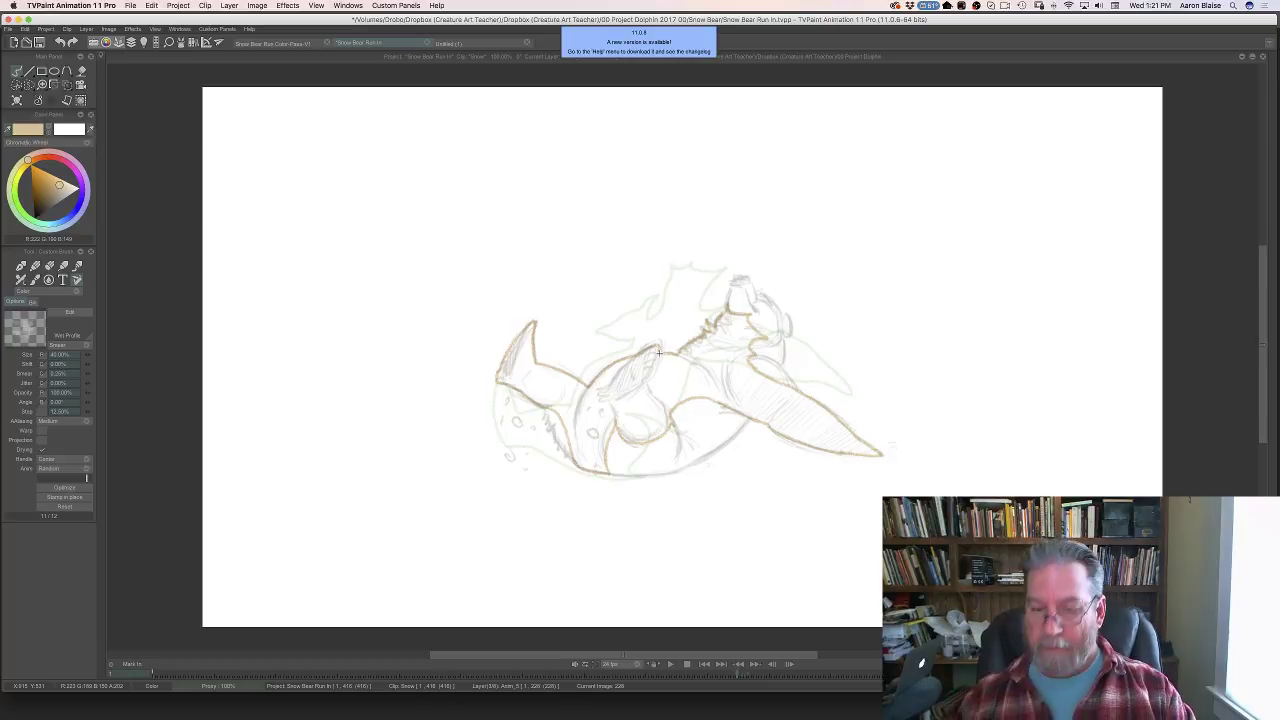
- Flip between frame 228 and the preceding drawing to check the finished shadow outlines
key(Left)
key(Right)
key(Left)
key(Right)
key(Left)
key(Right)
key(Left)
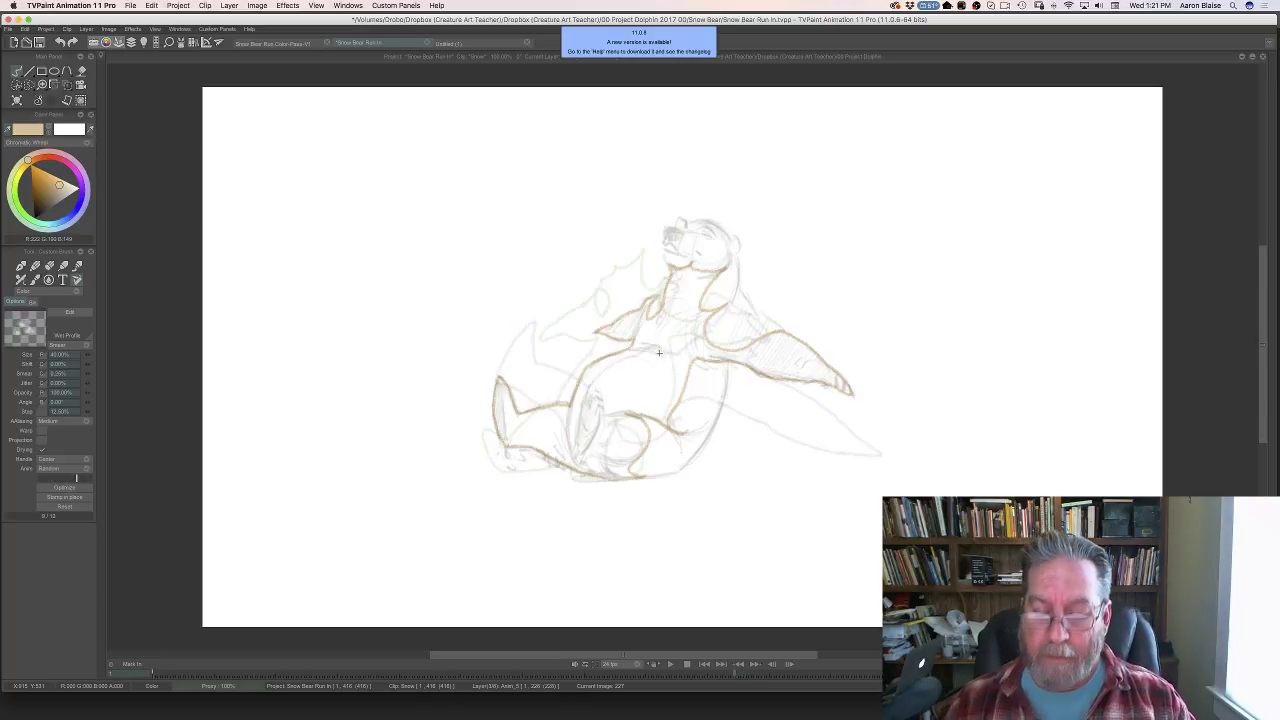
key(Right)
- Show the clip timeline on frame 230, hide it again and step back one frame
key(Tab)
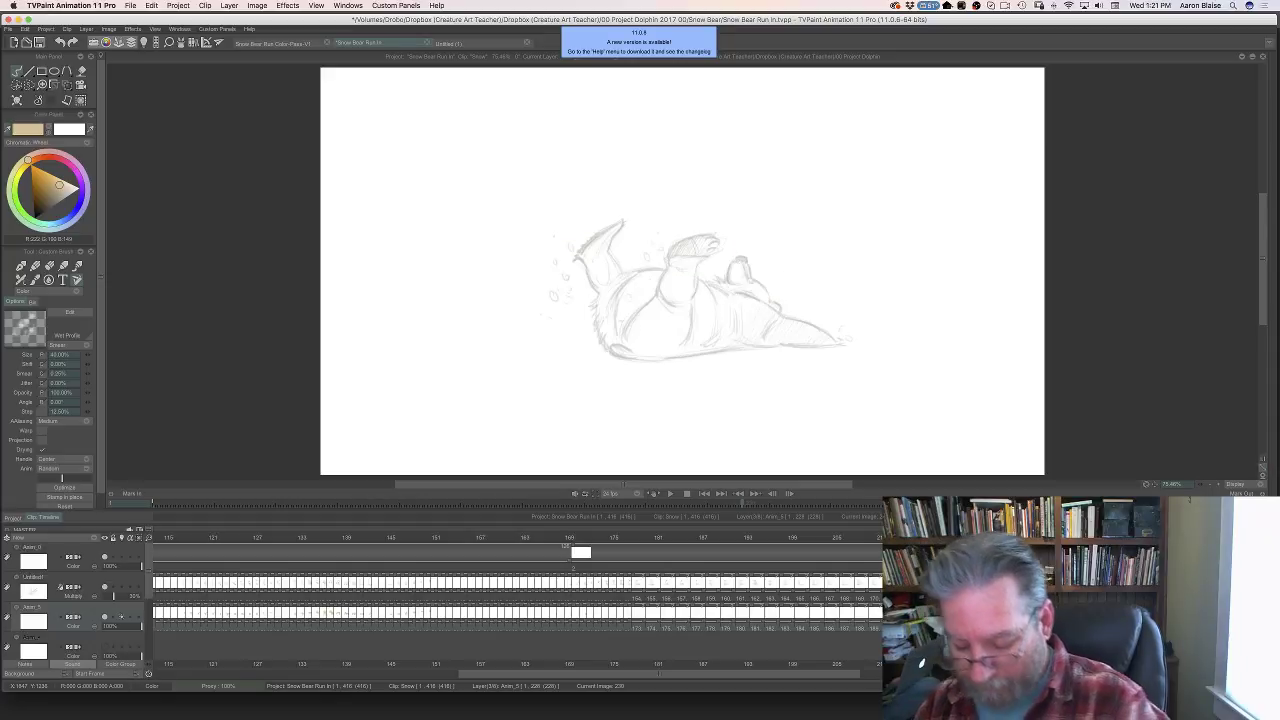
key(Tab)
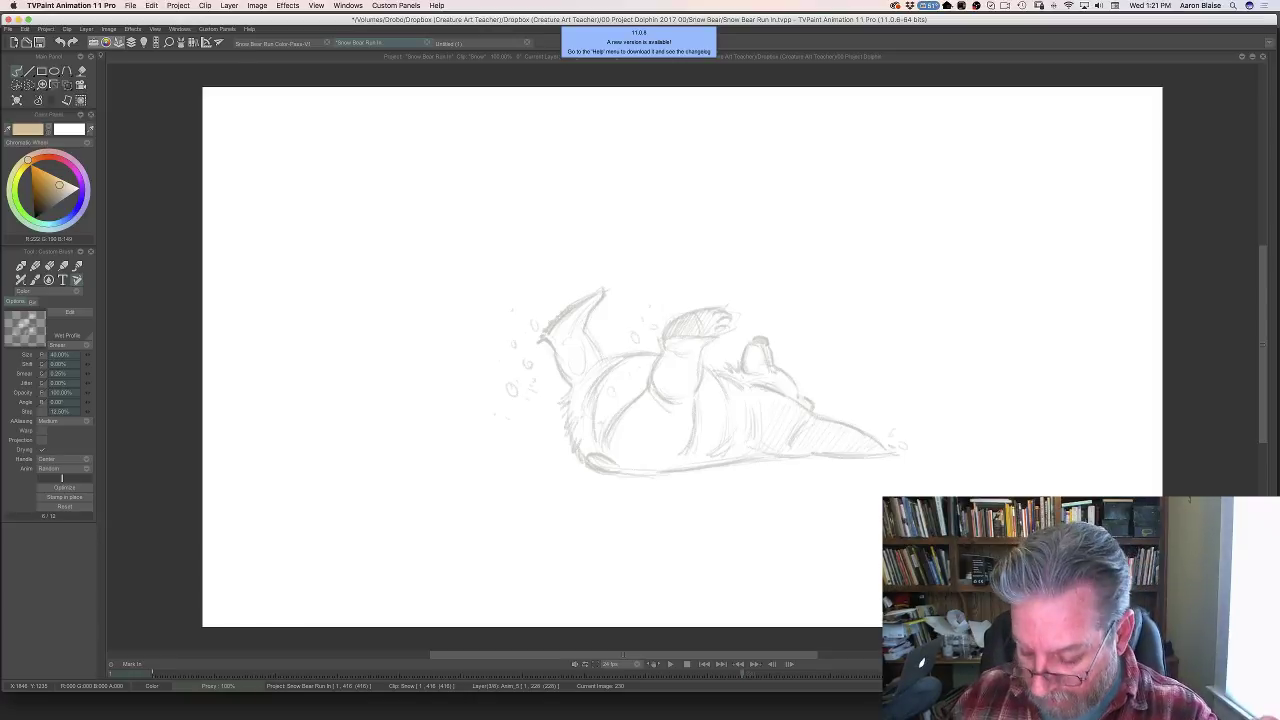
key(Left)
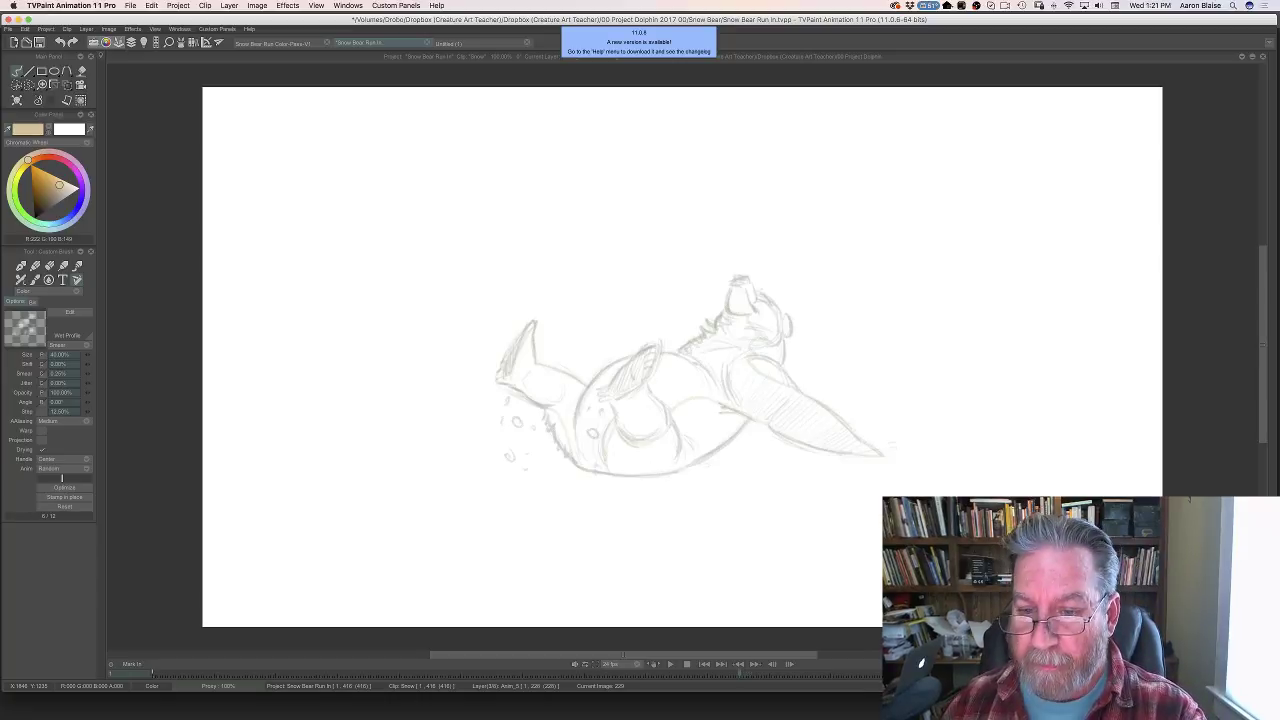
- Trace the outstretched arm and armpit outline in tan on frame 230 and save the project
key(Right)
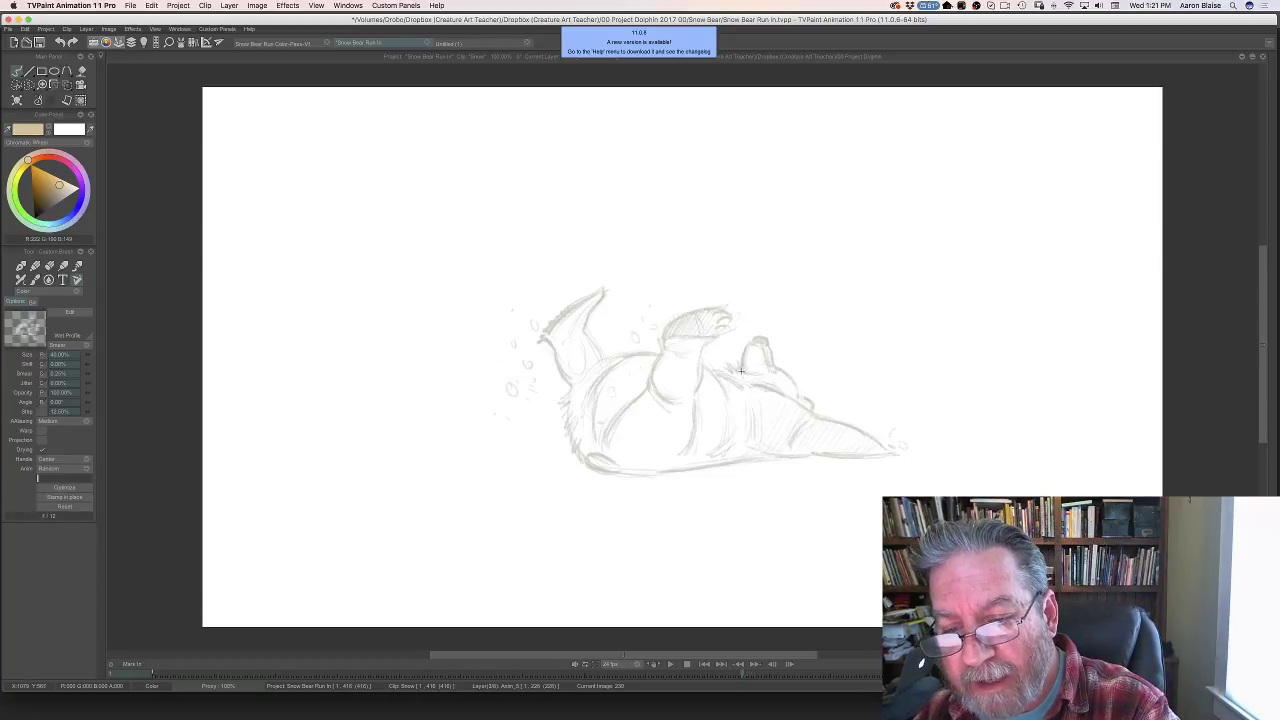
mouse_move(743, 371)
mouse_down()
mouse_move(780, 392)
mouse_move(765, 410)
mouse_move(767, 385)
mouse_move(760, 395)
mouse_move(779, 408)
mouse_move(851, 425)
mouse_move(891, 452)
mouse_move(761, 453)
mouse_up()
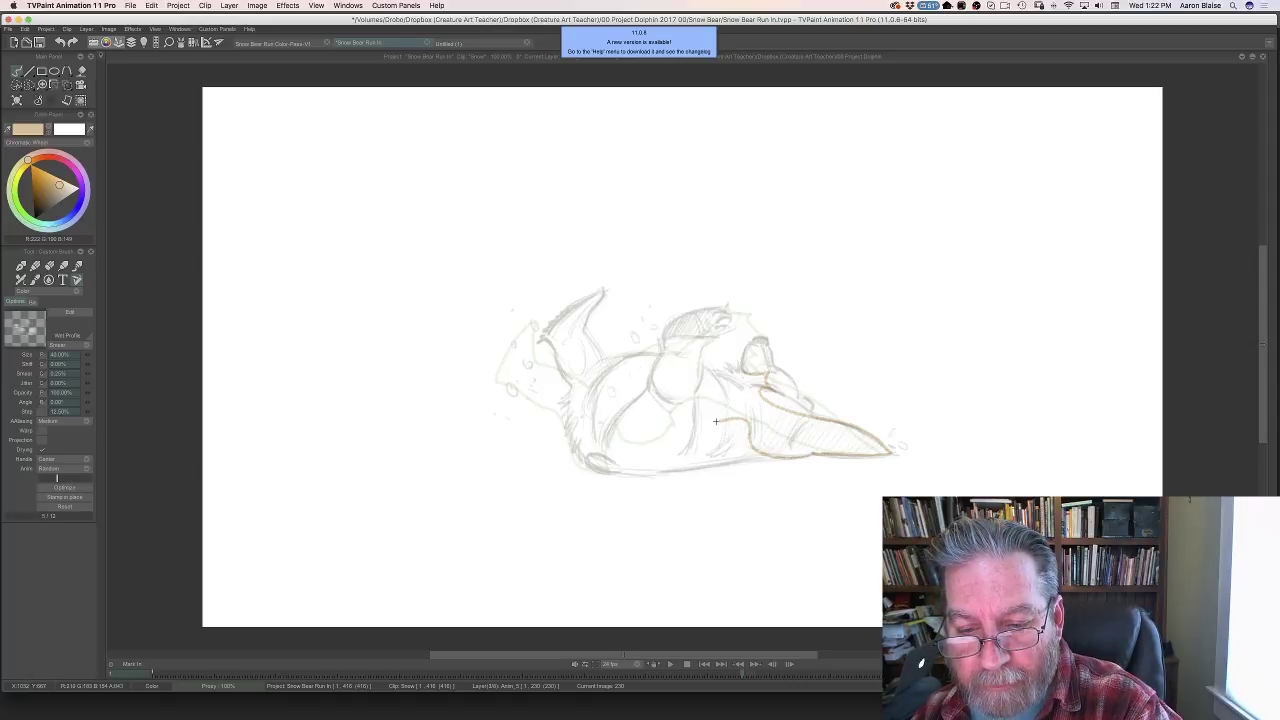
key(super+s)
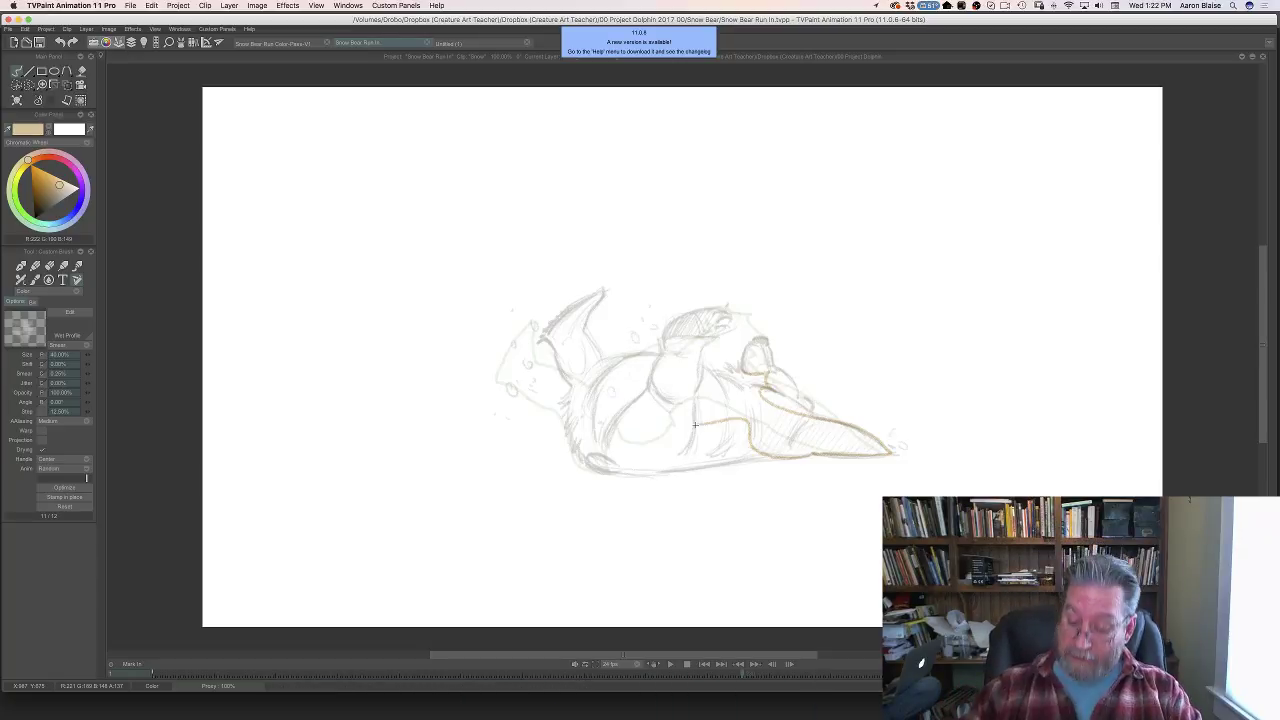
- Trace the flank, near thigh, foot, rump and raised far leg in tan on frame 230, comparing with the preceding drawing
key(Left)
key(Right)
key(Left)
key(Right)
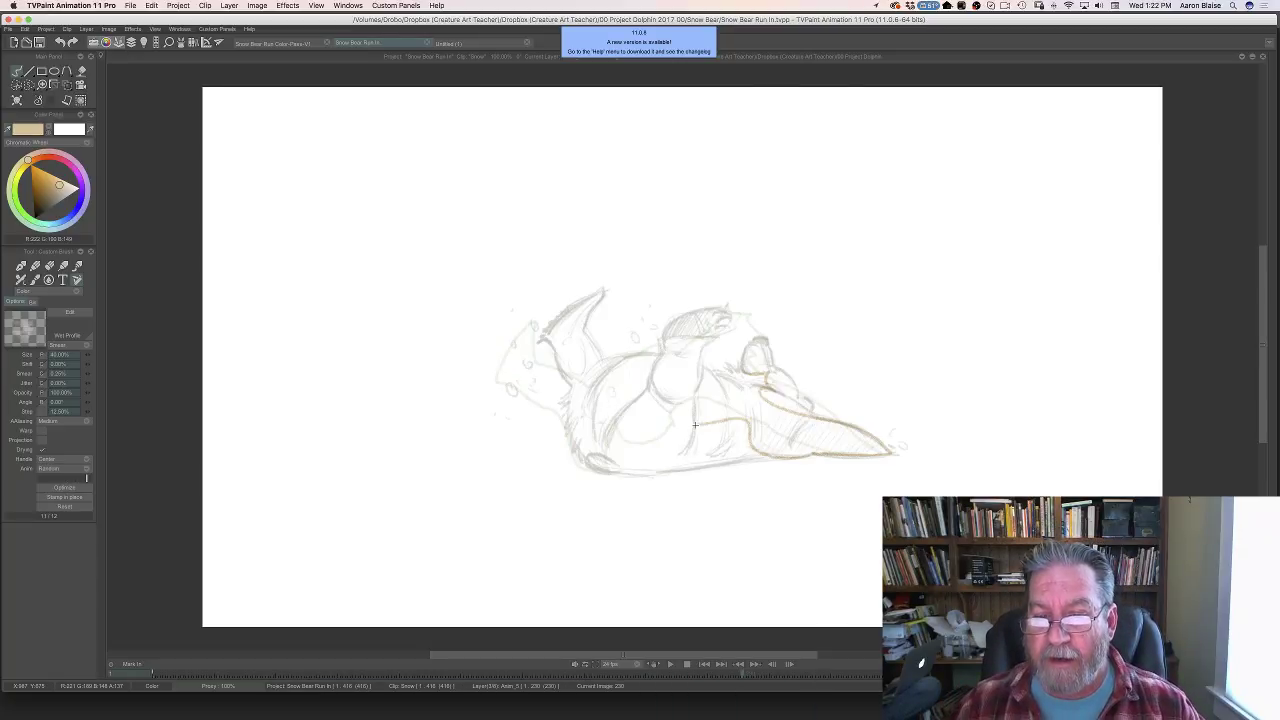
key(Left)
key(Right)
mouse_move(695, 425)
mouse_down()
mouse_move(697, 393)
mouse_move(672, 410)
mouse_move(648, 402)
mouse_move(616, 469)
mouse_move(584, 453)
mouse_move(574, 388)
mouse_move(541, 340)
mouse_move(588, 296)
mouse_move(604, 362)
mouse_move(641, 351)
mouse_move(618, 360)
mouse_up()
key(e)
key(b)
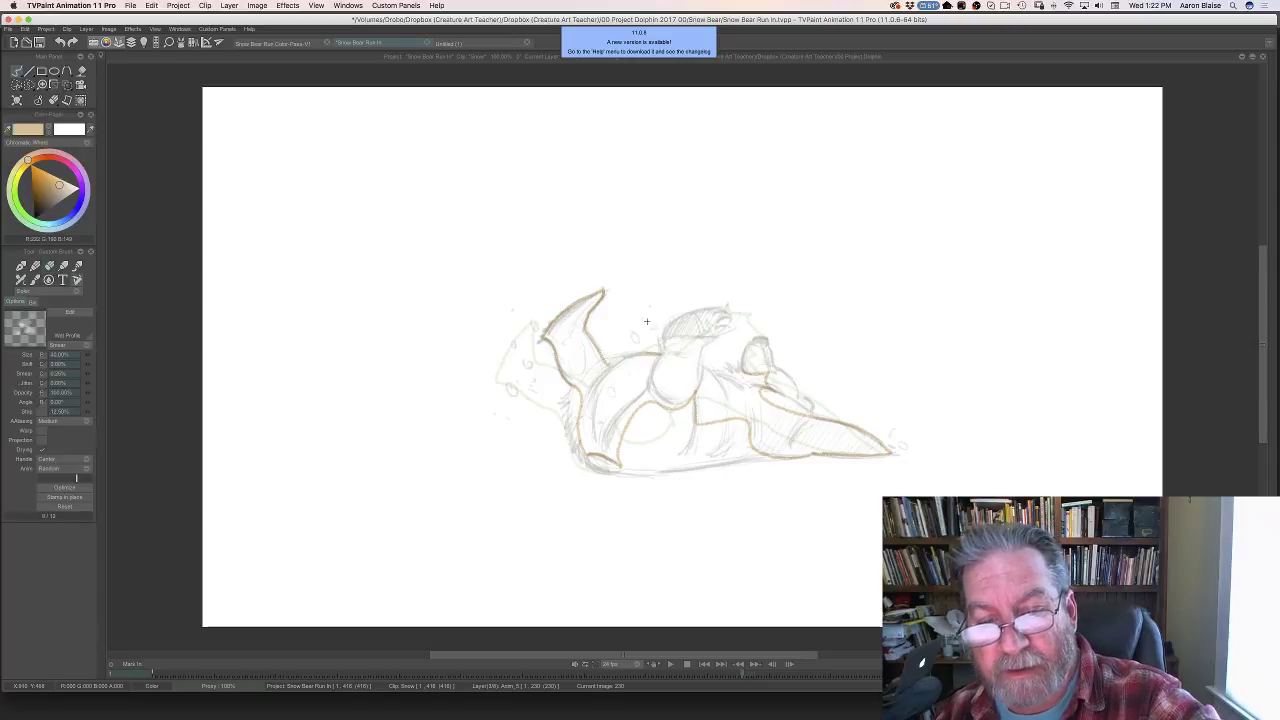
- Trace the belly edge, raised near paw and chest fur in tan on frame 230, then compare with the preceding drawing
drag(607, 364, 646, 353)
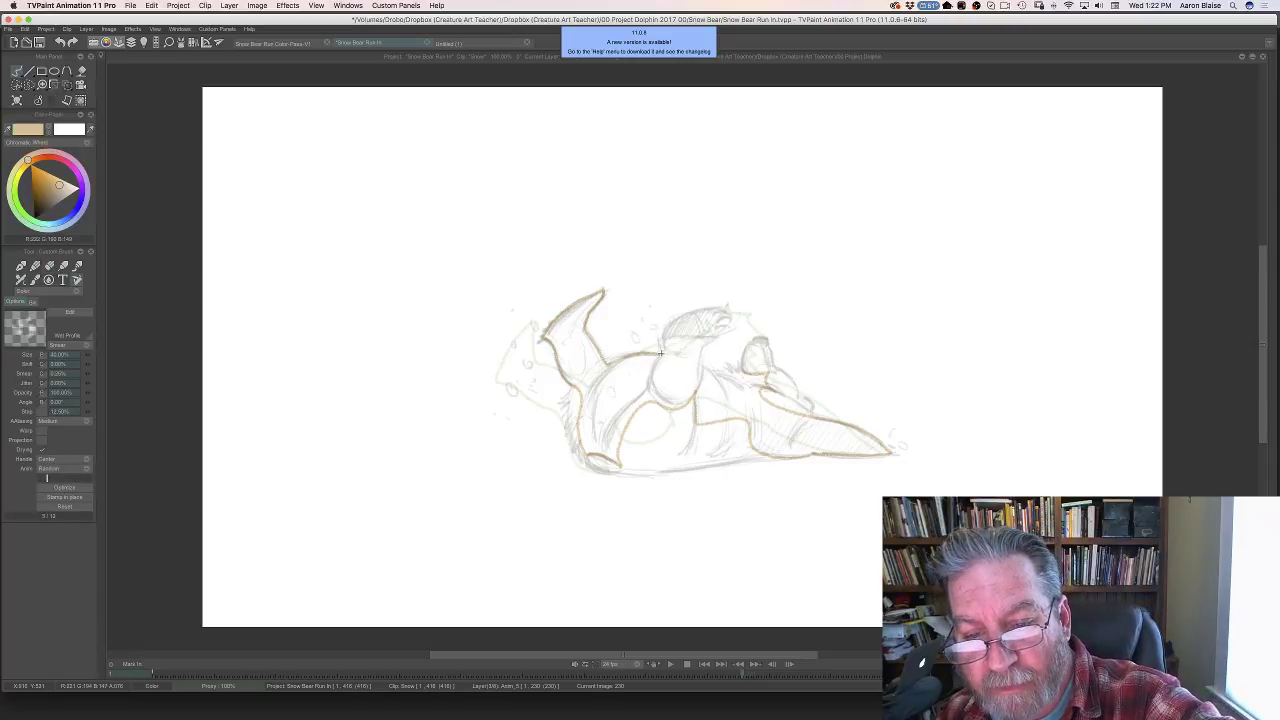
mouse_move(662, 343)
mouse_down()
mouse_move(662, 328)
mouse_move(712, 308)
mouse_move(732, 326)
mouse_move(702, 356)
mouse_move(708, 371)
mouse_move(740, 370)
mouse_up()
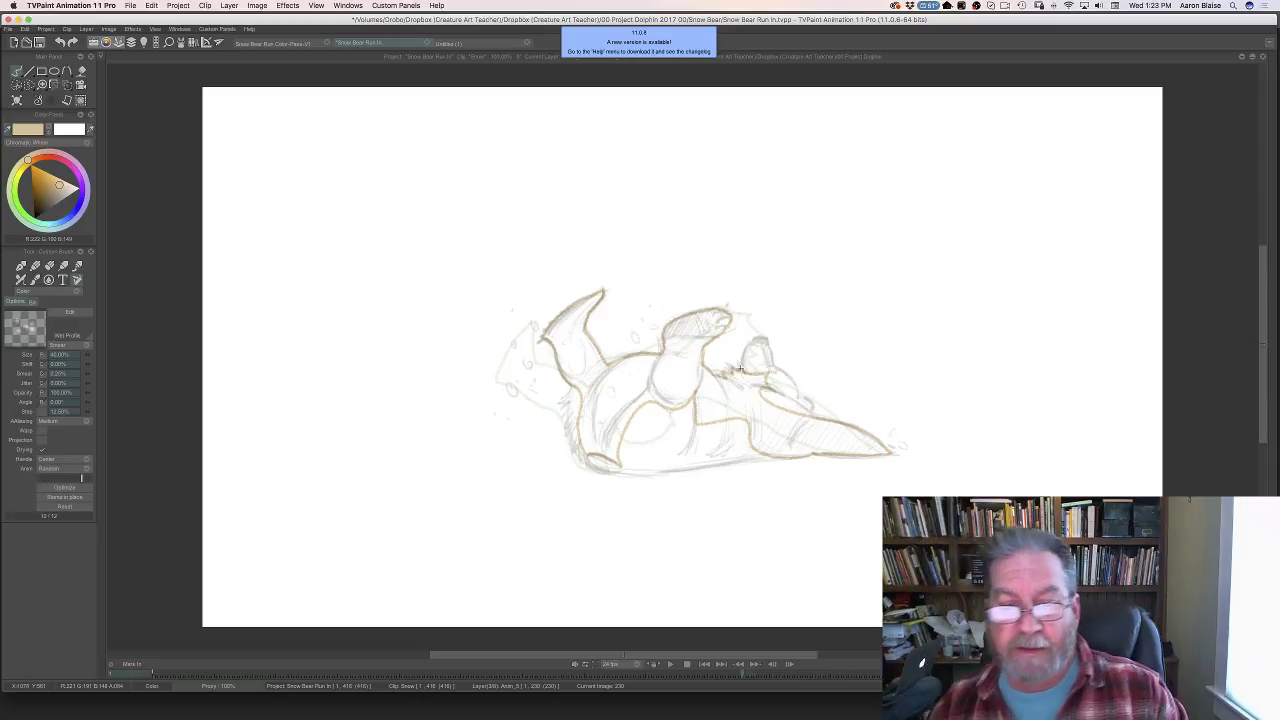
key(Left)
key(Right)
key(Left)
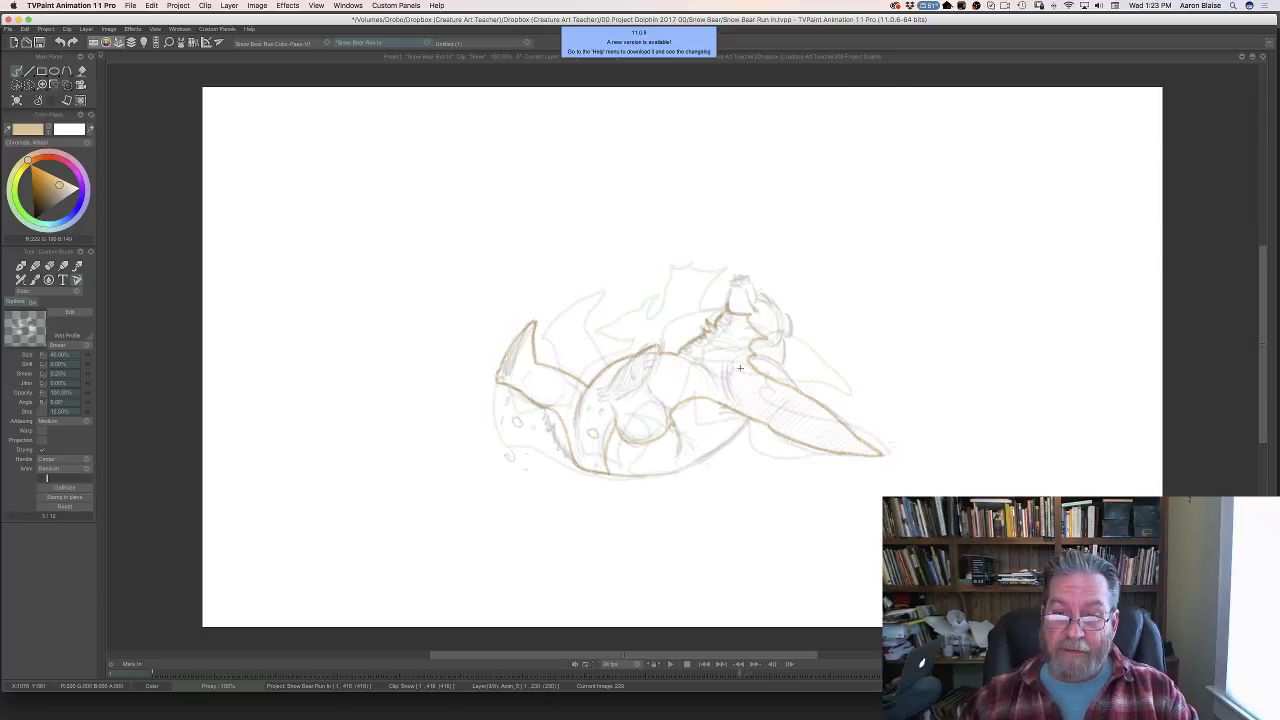
key(Right)
key(Left)
key(Right)
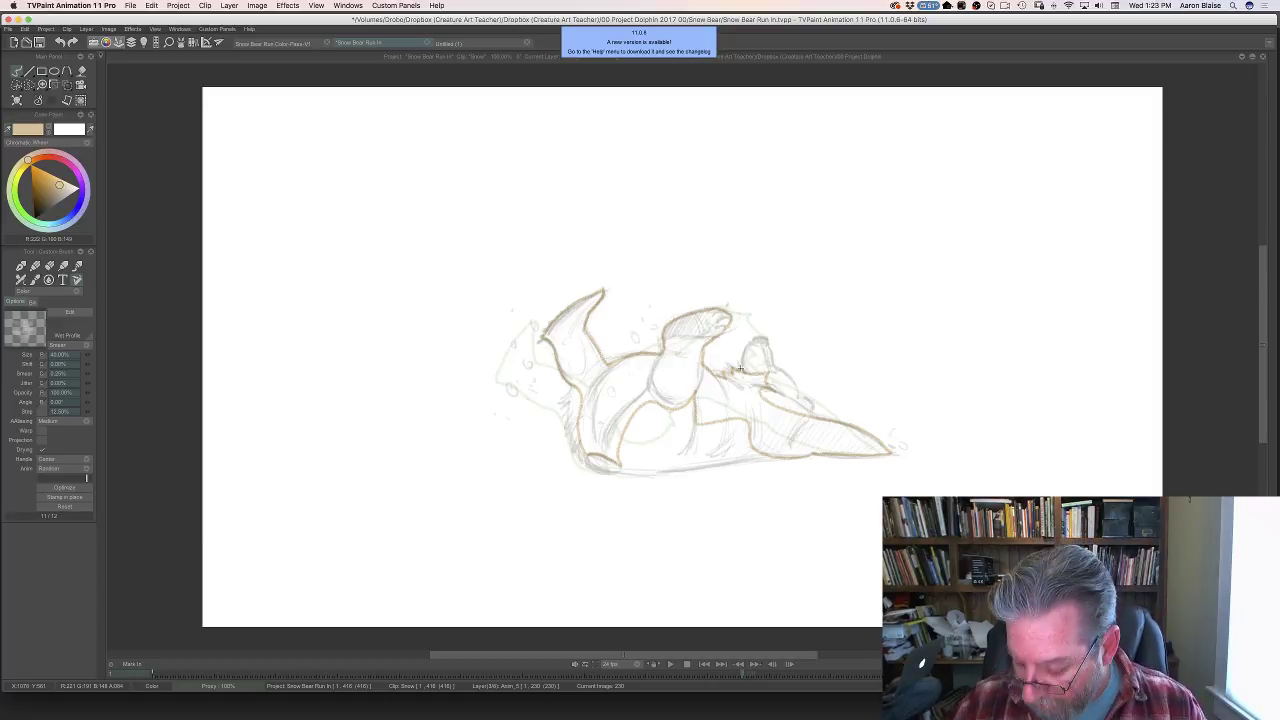
- Trace the upper edge of the outstretched arm in tan on frame 232, comparing it with the preceding drawing
key(Right)
key(Right)
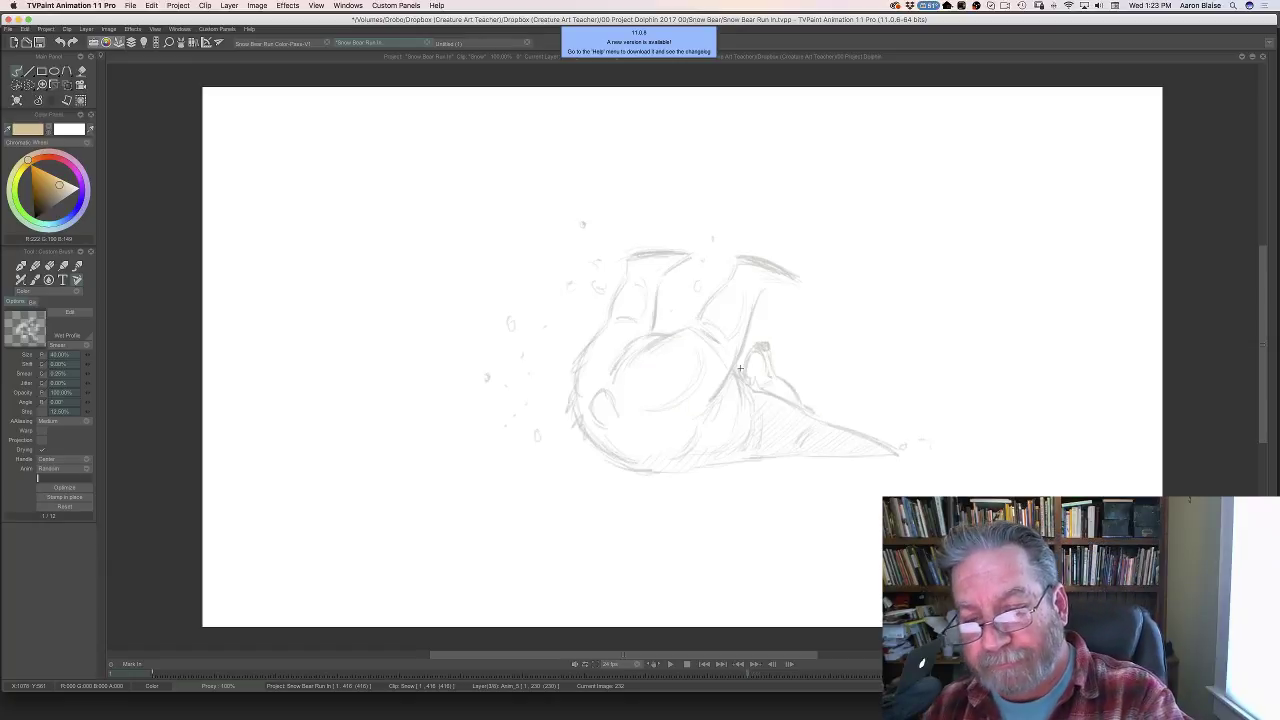
mouse_move(746, 381)
mouse_down()
mouse_move(788, 414)
mouse_move(896, 454)
mouse_up()
key(Left)
key(Right)
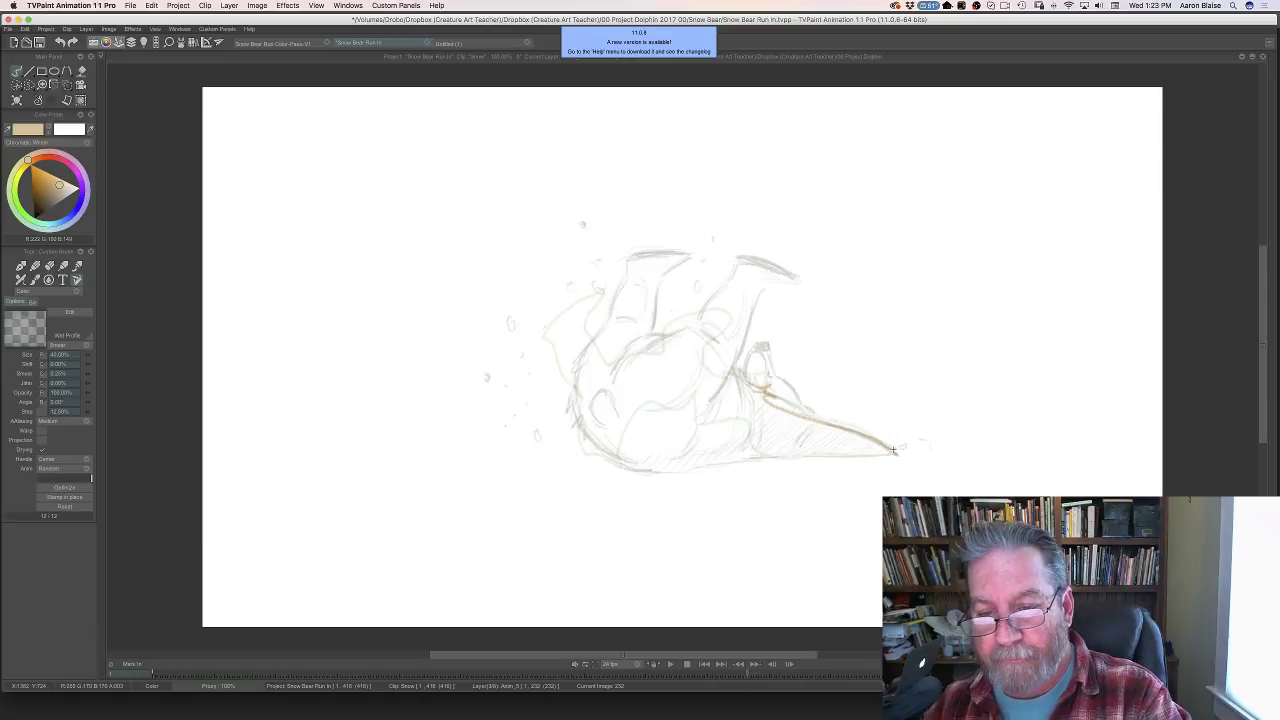
key(Left)
key(Right)
key(Left)
key(Right)
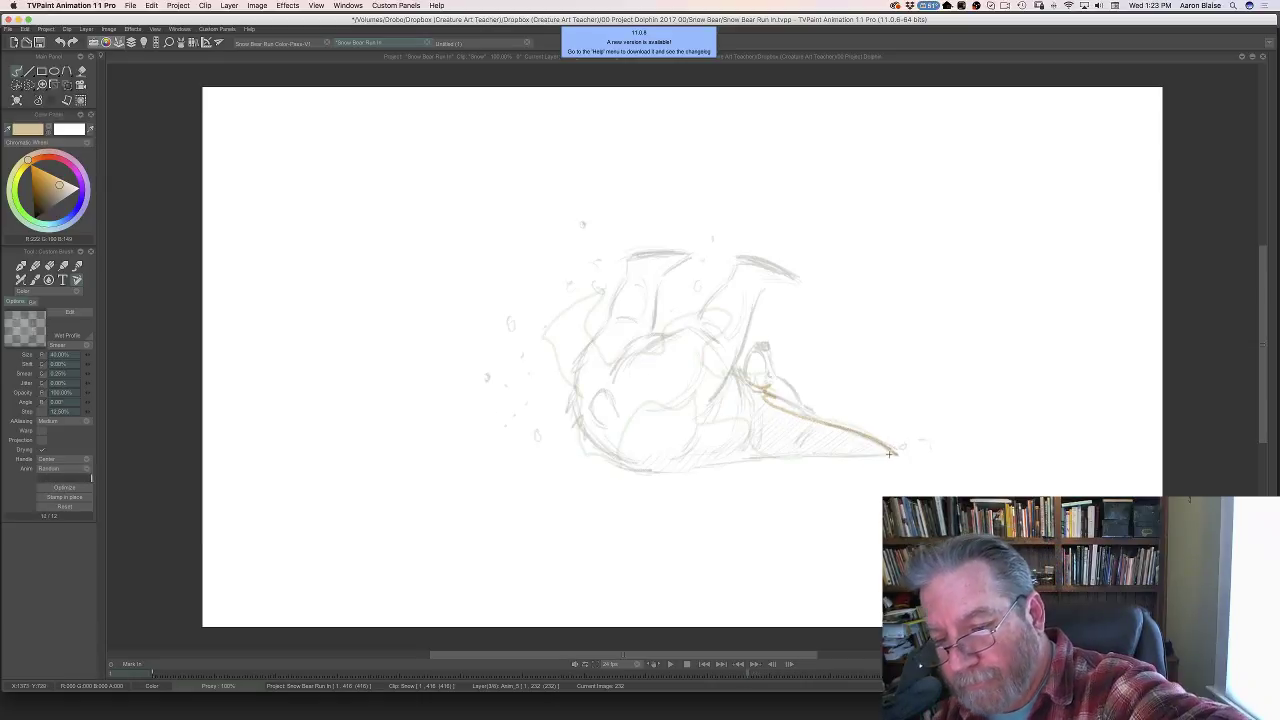
- Trace the arm's lower edge back to the armpit on frame 232, comparing its length with the preceding drawing
drag(890, 453, 801, 457)
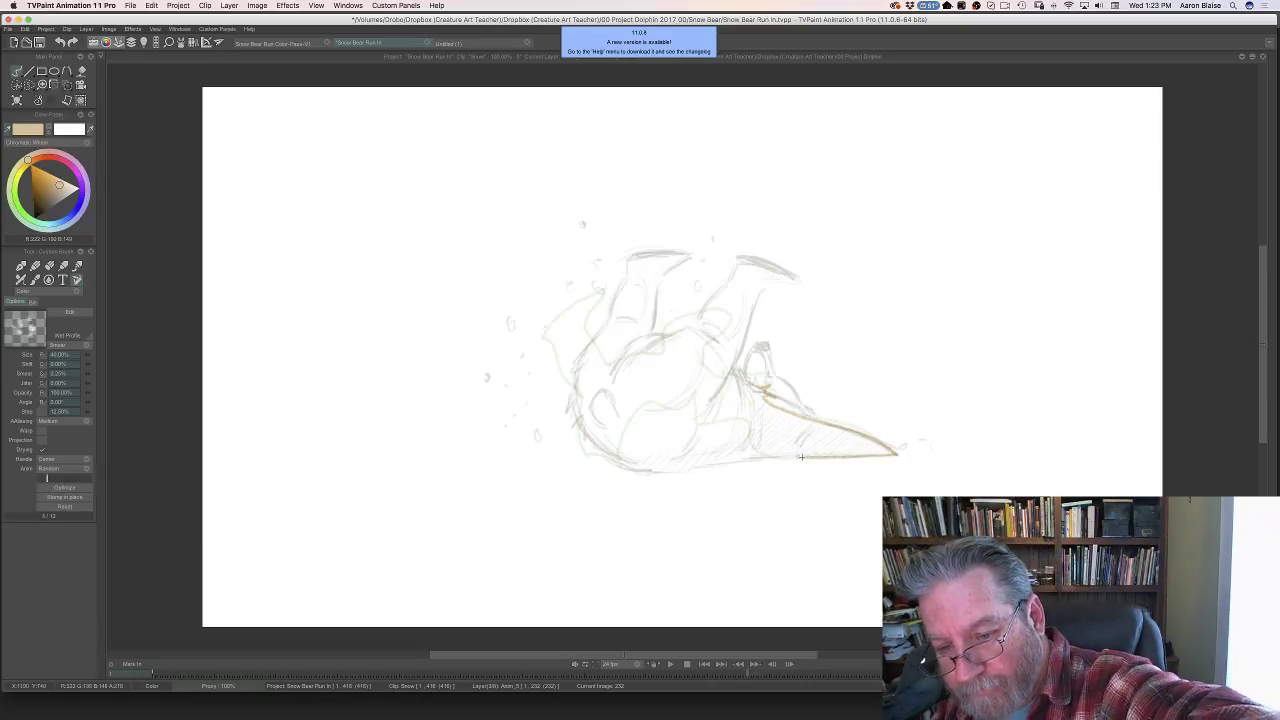
key(Left)
key(Right)
key(Left)
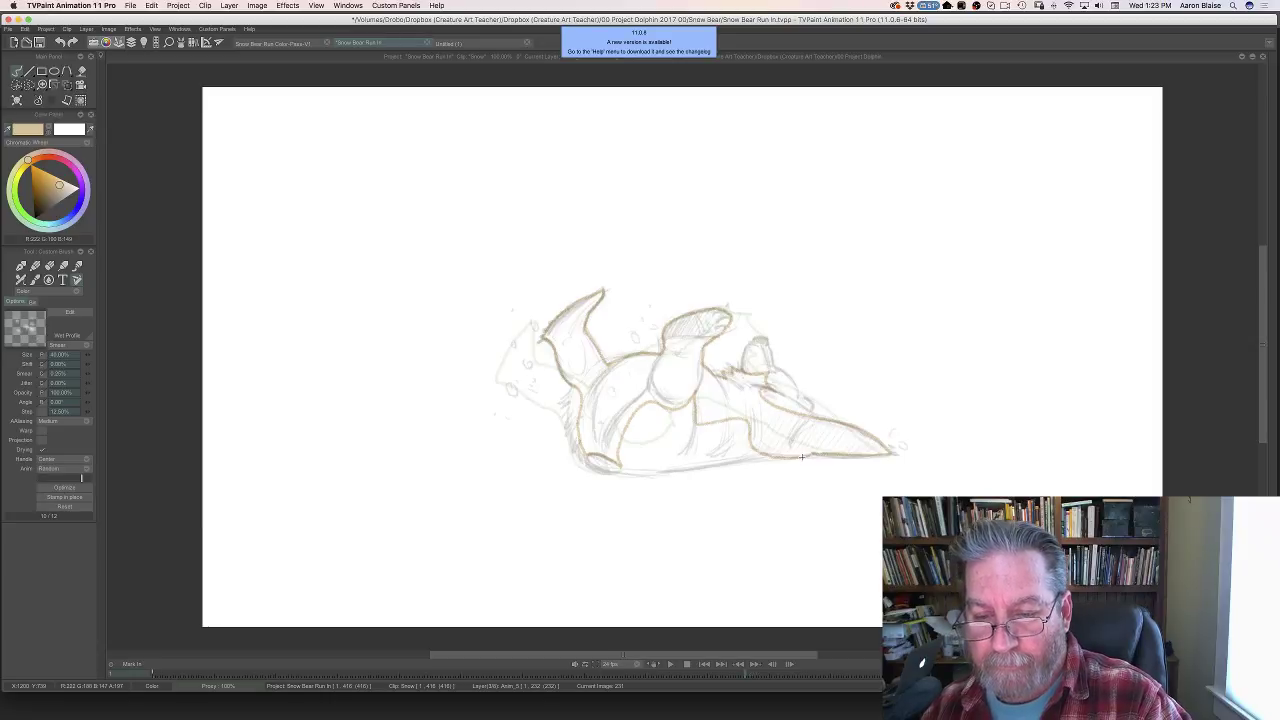
key(Right)
key(Left)
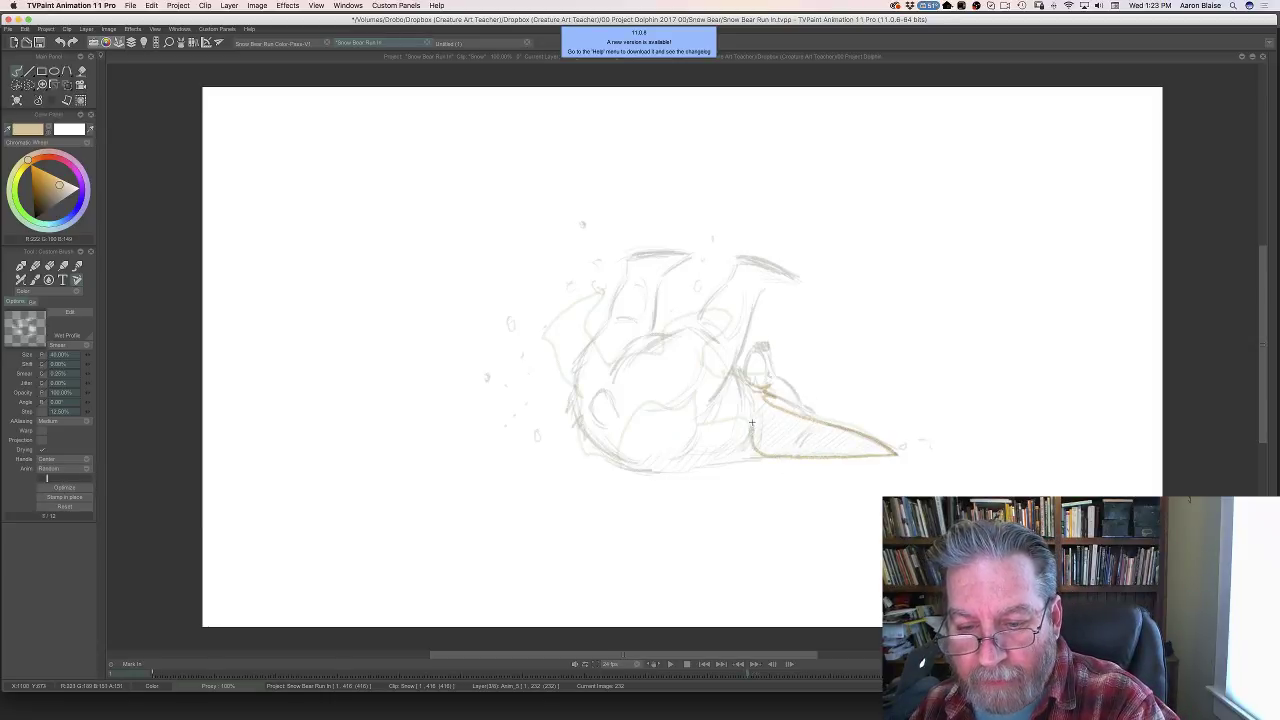
- Erase the end of the armpit line on frame 232 and redraw it curving toward the chest, comparing frames
key(Left)
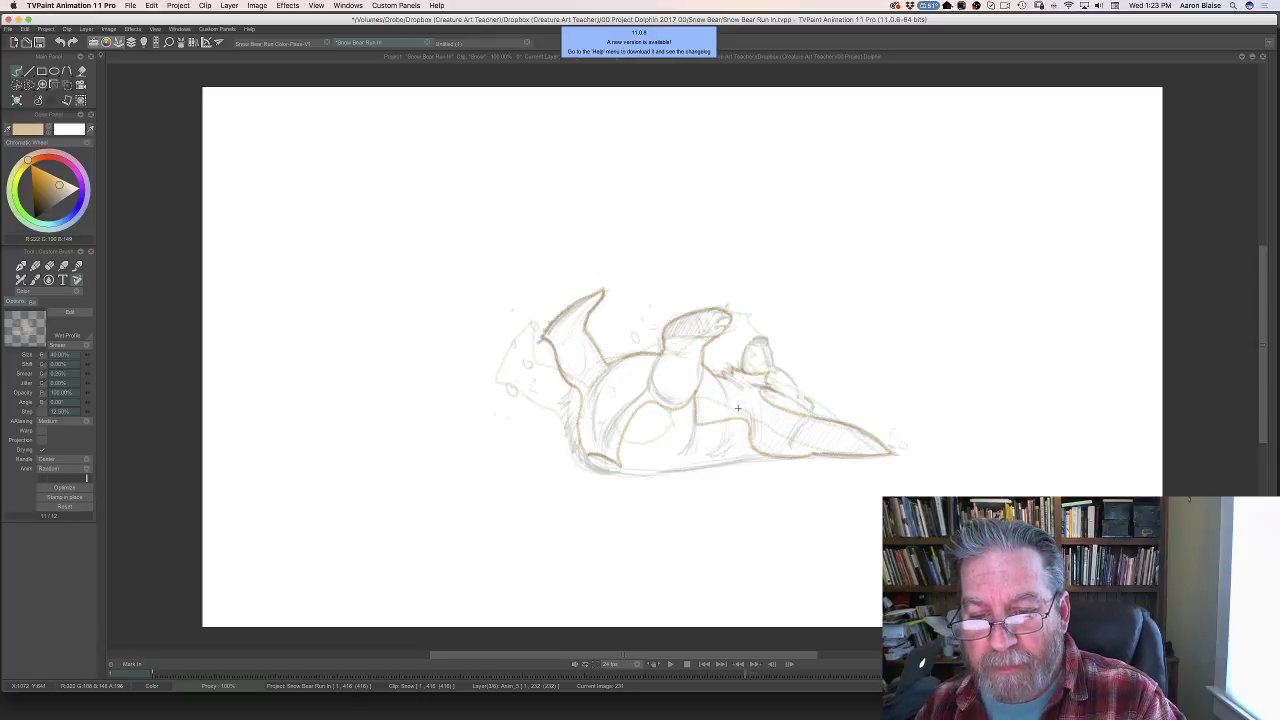
key(Right)
key(e)
drag(737, 409, 747, 421)
key(Left)
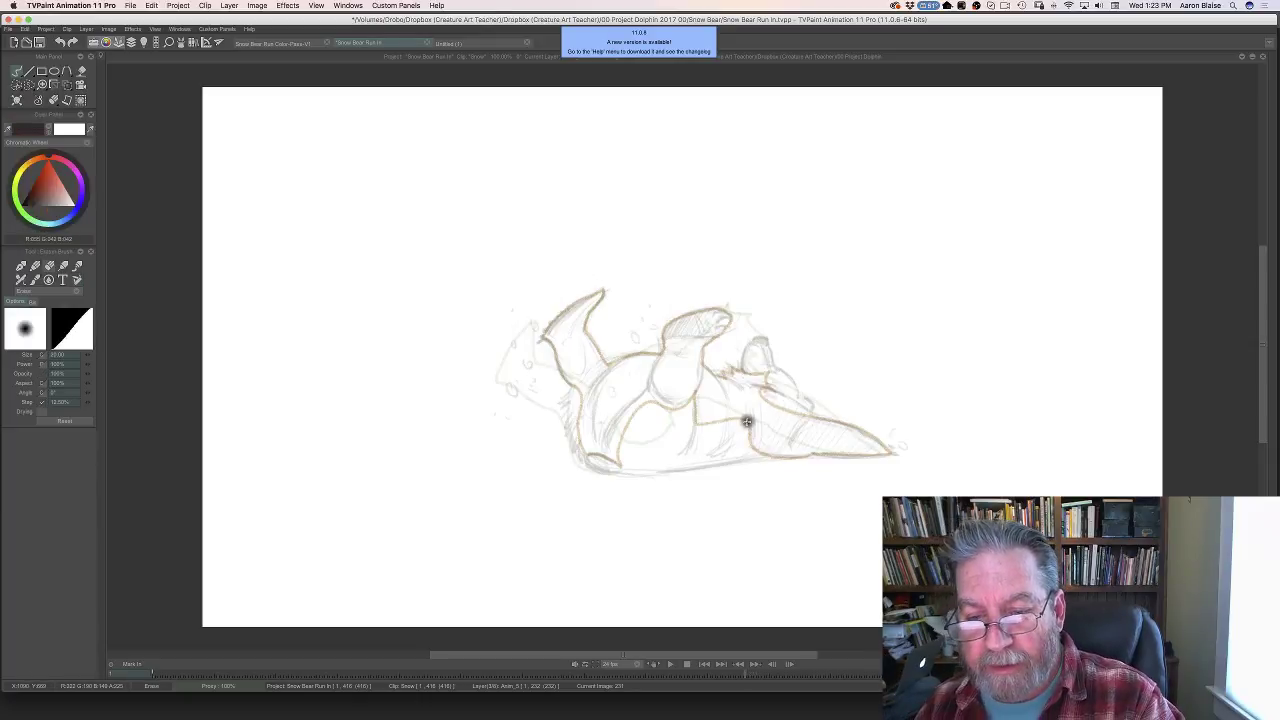
key(Right)
key(e)
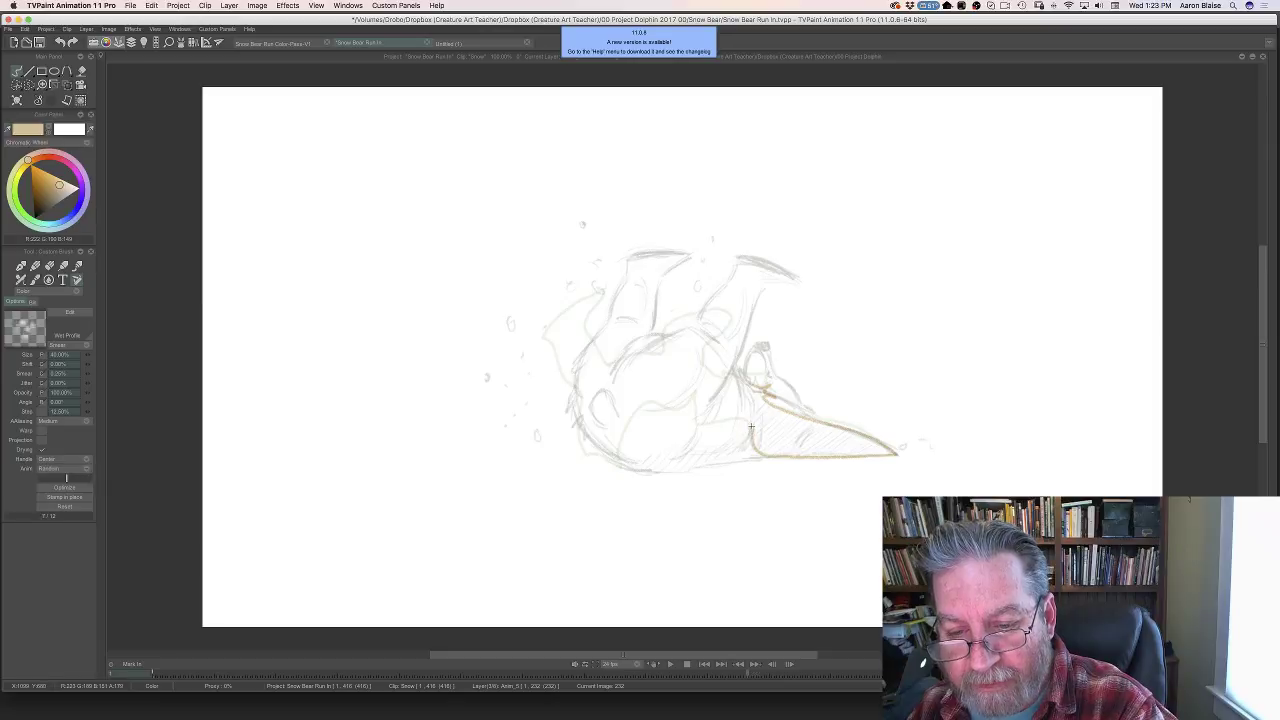
key(Left)
key(Right)
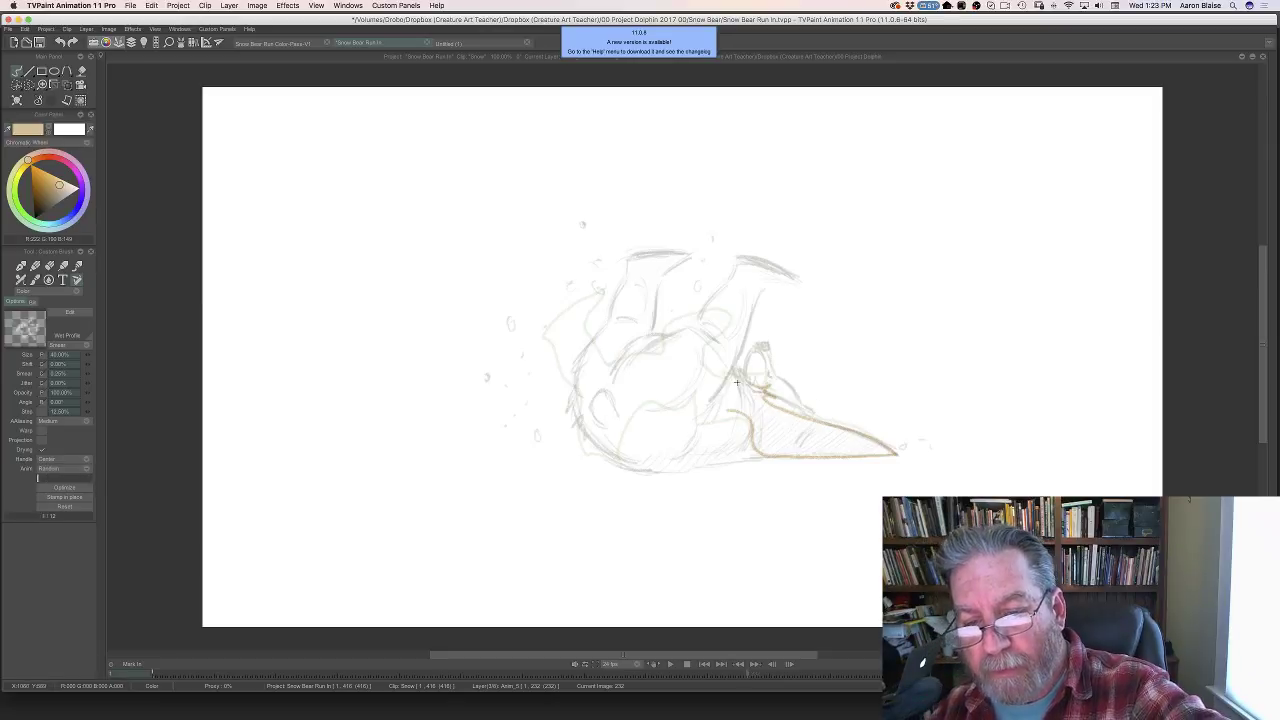
- Extend the tan armpit curve to a point on the flank and up to the belly on frame 232, comparing frames
mouse_move(731, 410)
mouse_down()
mouse_move(699, 418)
mouse_move(726, 376)
mouse_up()
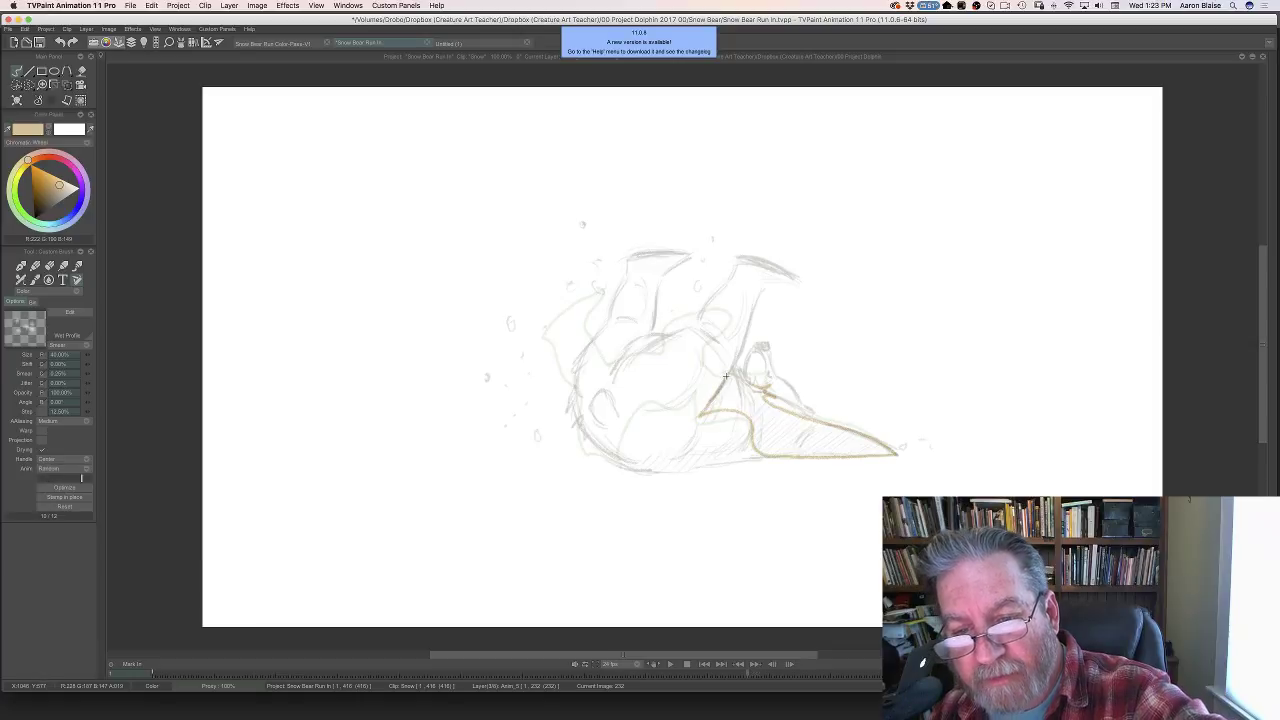
key(Left)
key(Right)
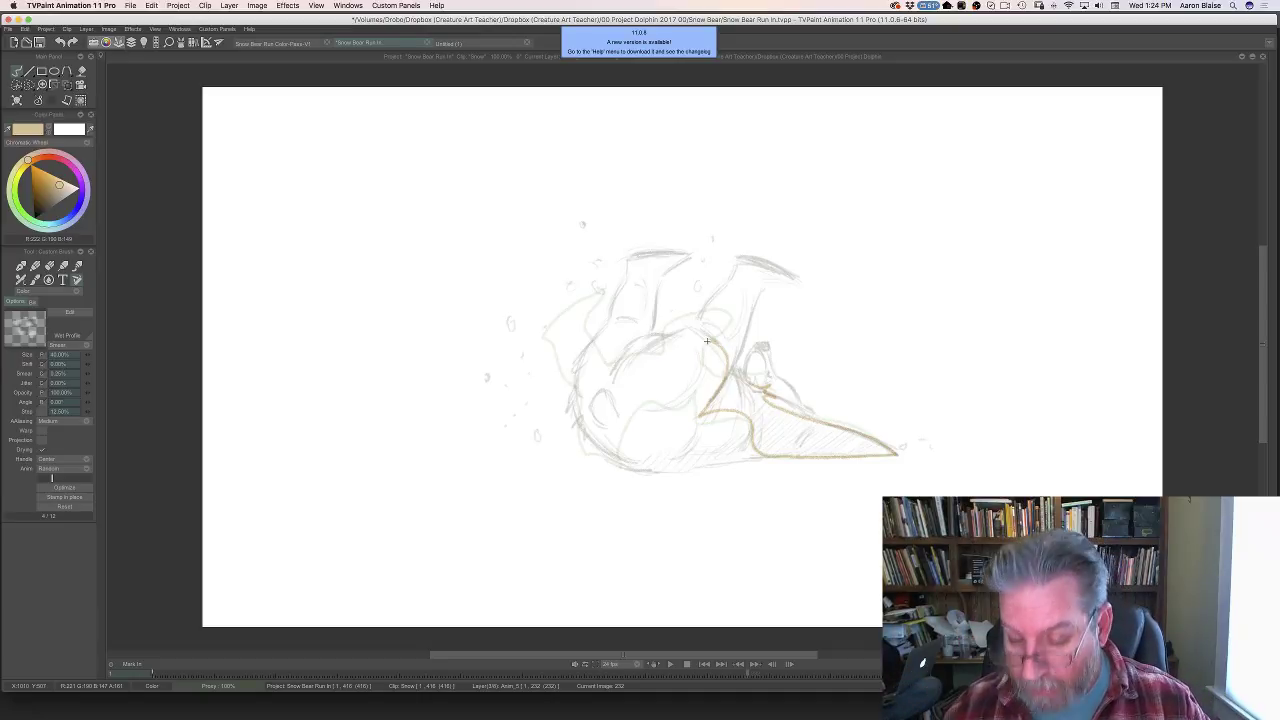
key(Left)
key(Right)
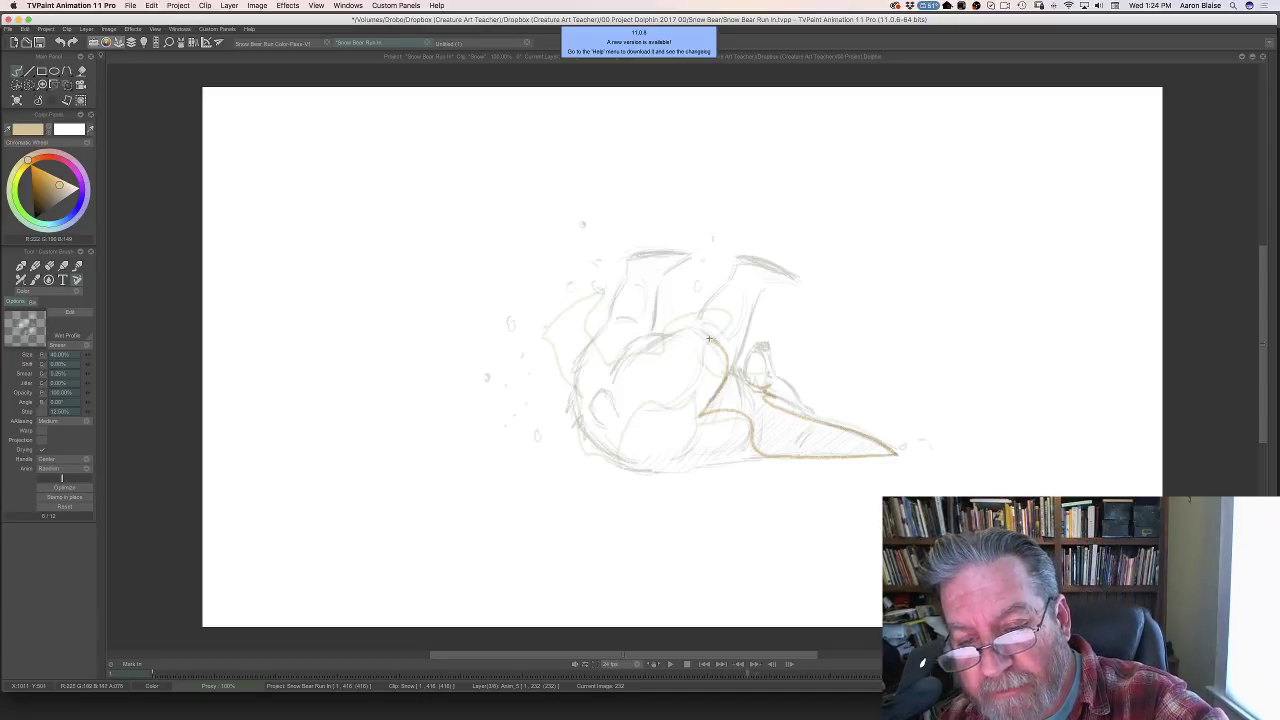
- Trace the belly arch, rump and both raised legs in tan on frame 232, ending at the chest
mouse_move(709, 340)
mouse_down()
mouse_move(637, 370)
mouse_move(619, 417)
mouse_move(607, 393)
mouse_move(588, 408)
mouse_move(617, 342)
mouse_move(607, 318)
mouse_move(620, 315)
mouse_move(607, 323)
mouse_move(625, 257)
mouse_move(687, 252)
mouse_move(659, 281)
mouse_move(662, 329)
mouse_up()
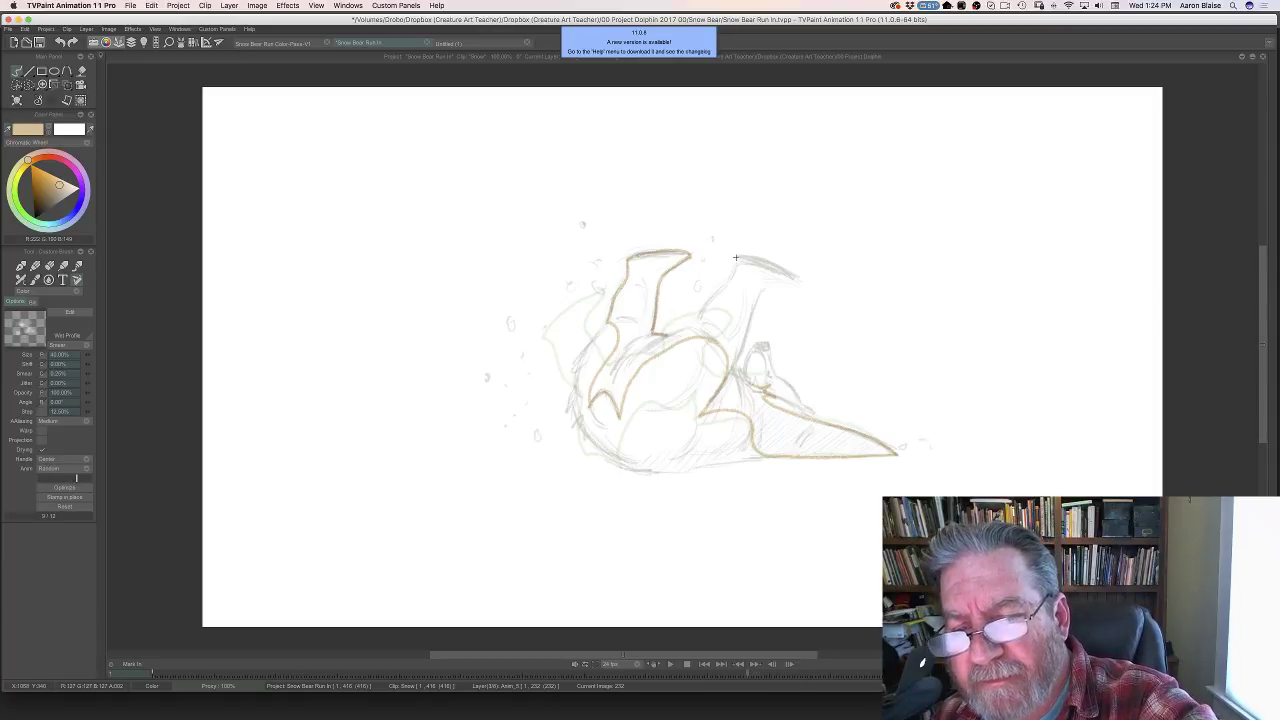
drag(731, 272, 674, 331)
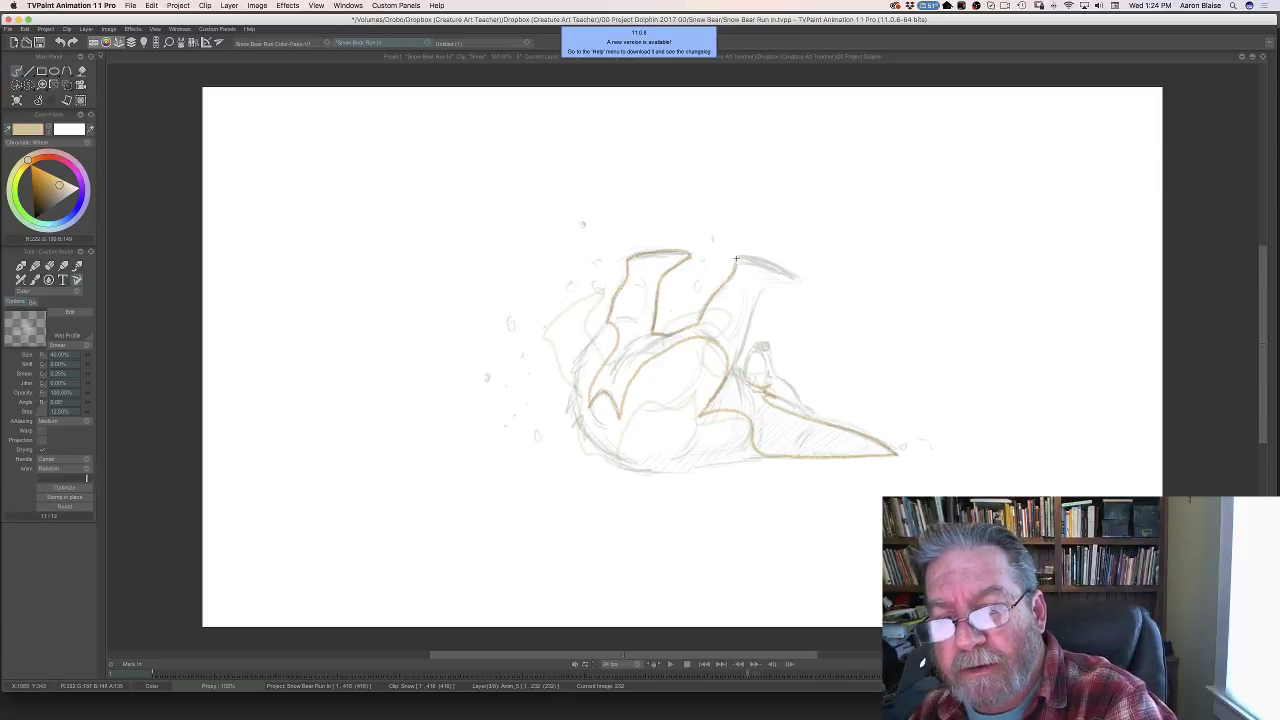
mouse_move(737, 258)
mouse_down()
mouse_move(798, 284)
mouse_move(756, 298)
mouse_move(762, 288)
mouse_move(732, 366)
mouse_up()
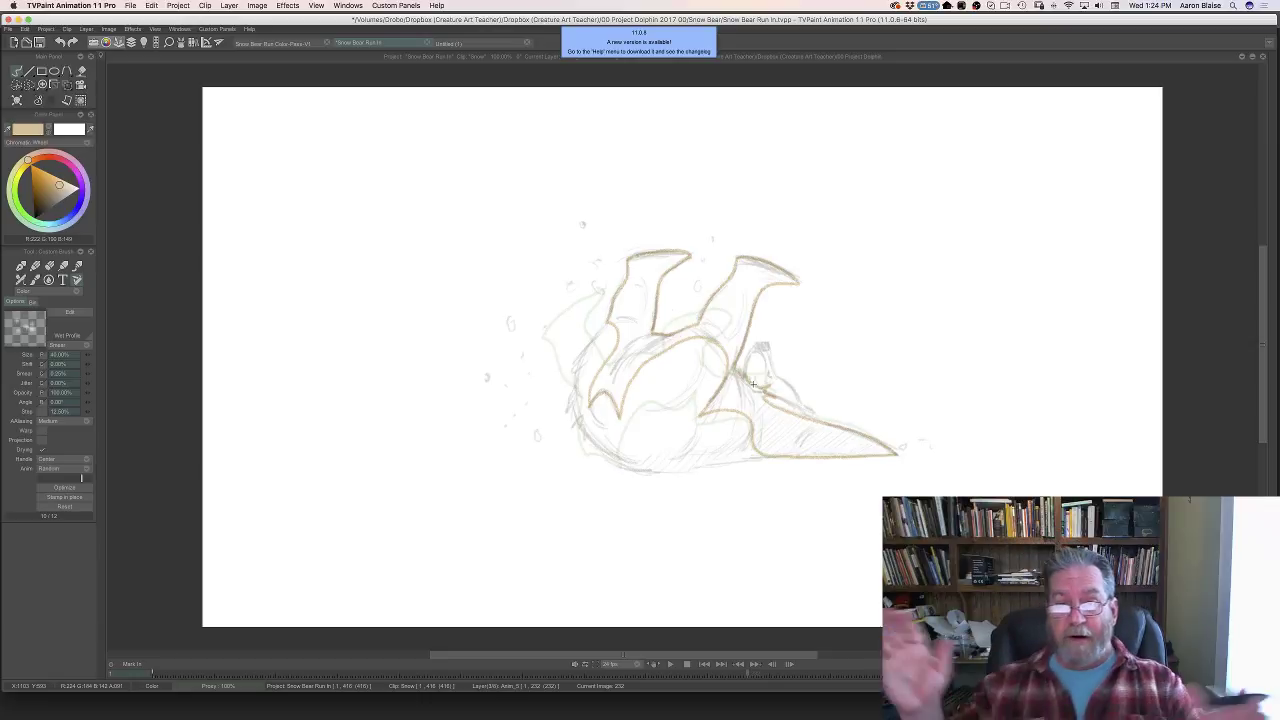
- Flip between frame 232 and the preceding drawing to check how the completed shadow outlines move
key(Left)
key(Right)
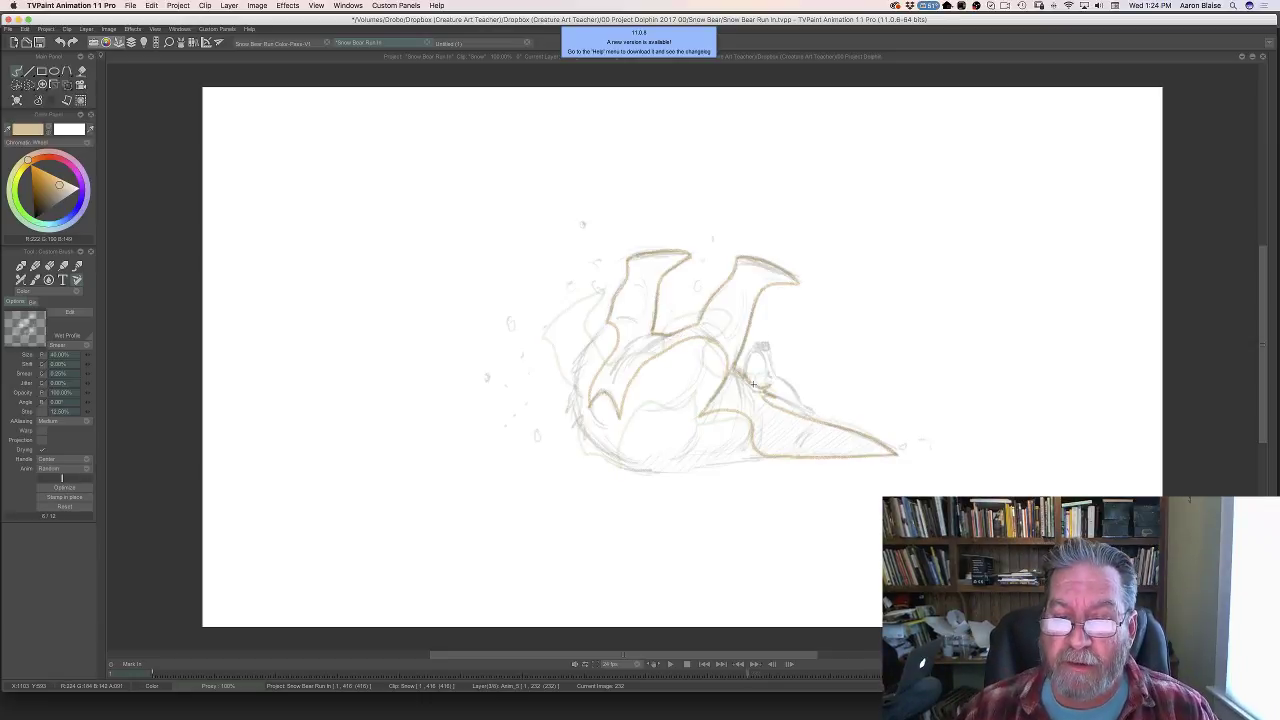
key(Left)
key(Right)
key(Left)
key(Right)
key(Left)
key(Right)
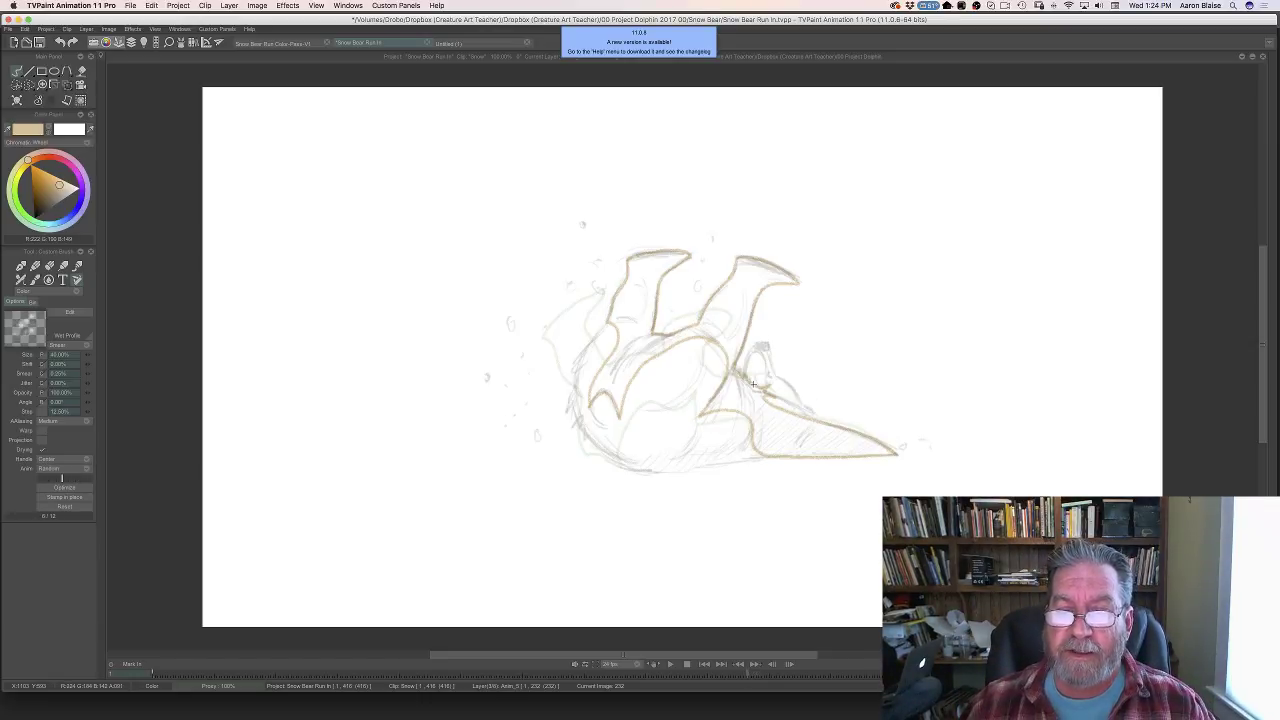
key(Left)
key(Right)
key(Left)
key(Right)
key(Left)
key(Right)
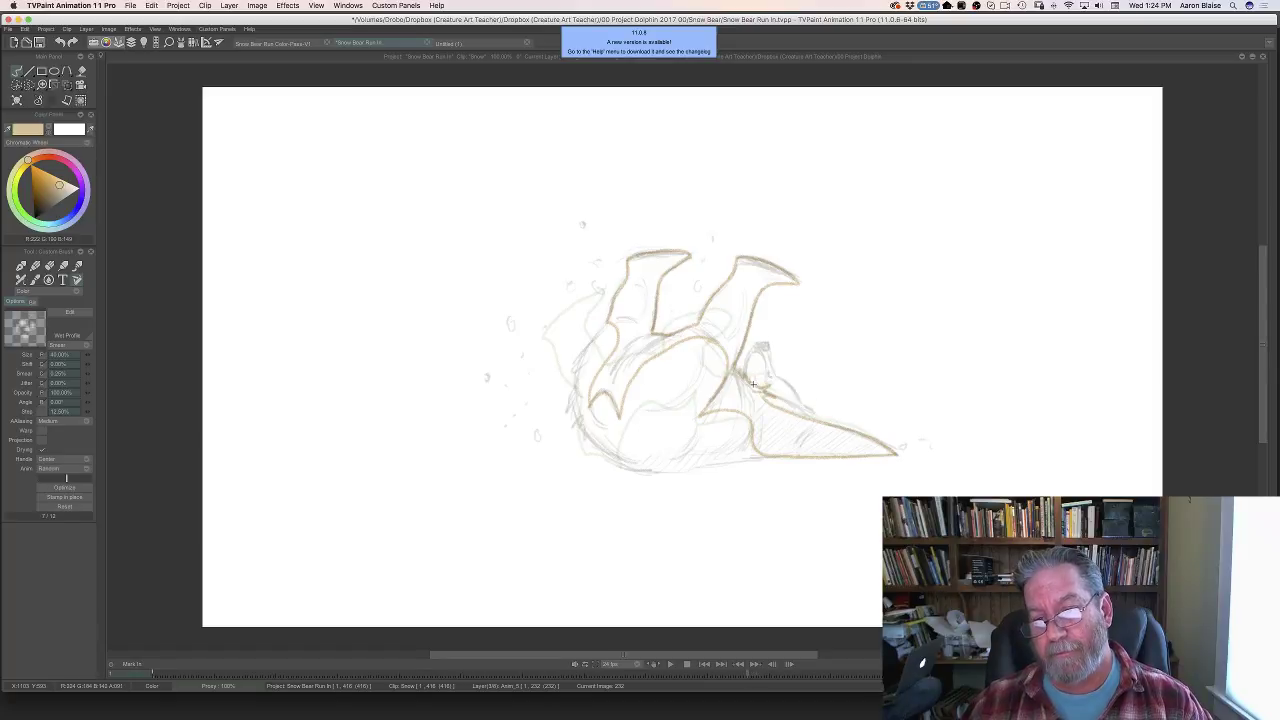
- Trace the upper edge of the outstretched arm in tan on frame 234, comparing it with the preceding drawing
key(Right)
key(Right)
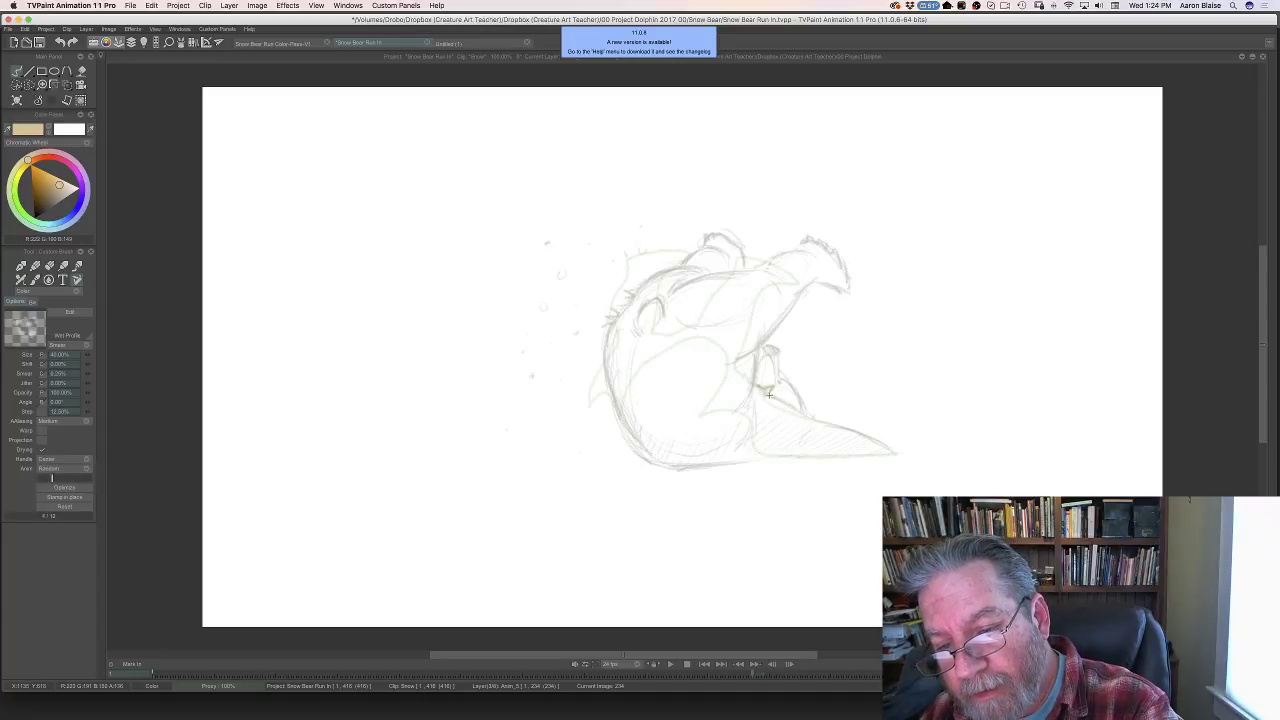
drag(769, 395, 894, 452)
key(Left)
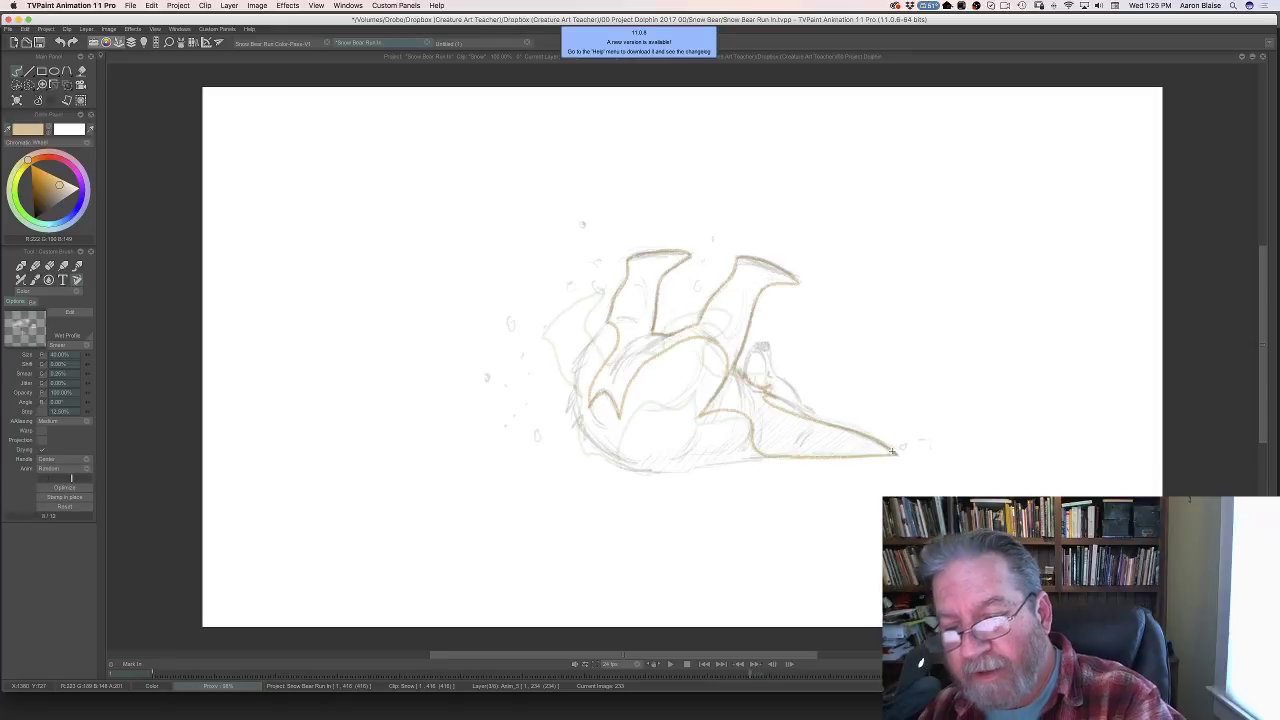
key(Right)
key(Left)
key(Right)
key(Left)
key(Right)
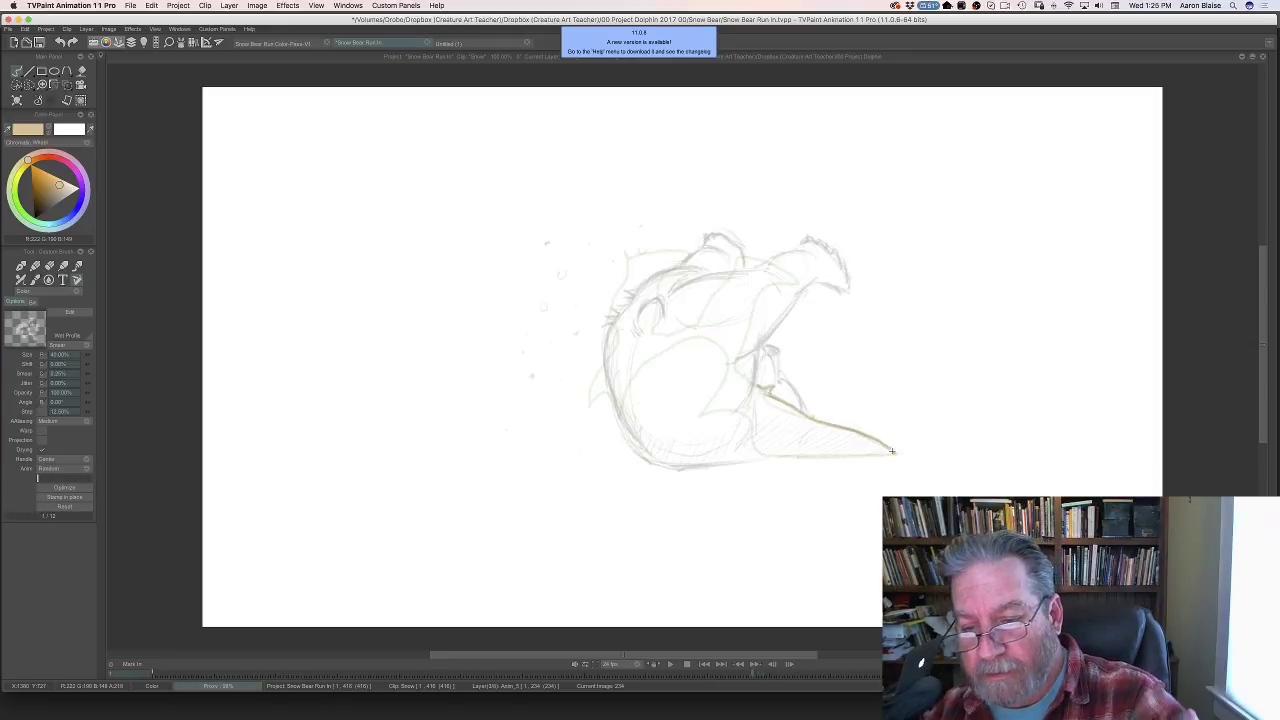
- Trace the arm's lower edge and start of the armpit in tan on frame 234, flipping frames to compare the corner
drag(893, 451, 753, 451)
key(Left)
key(Right)
key(Left)
key(Right)
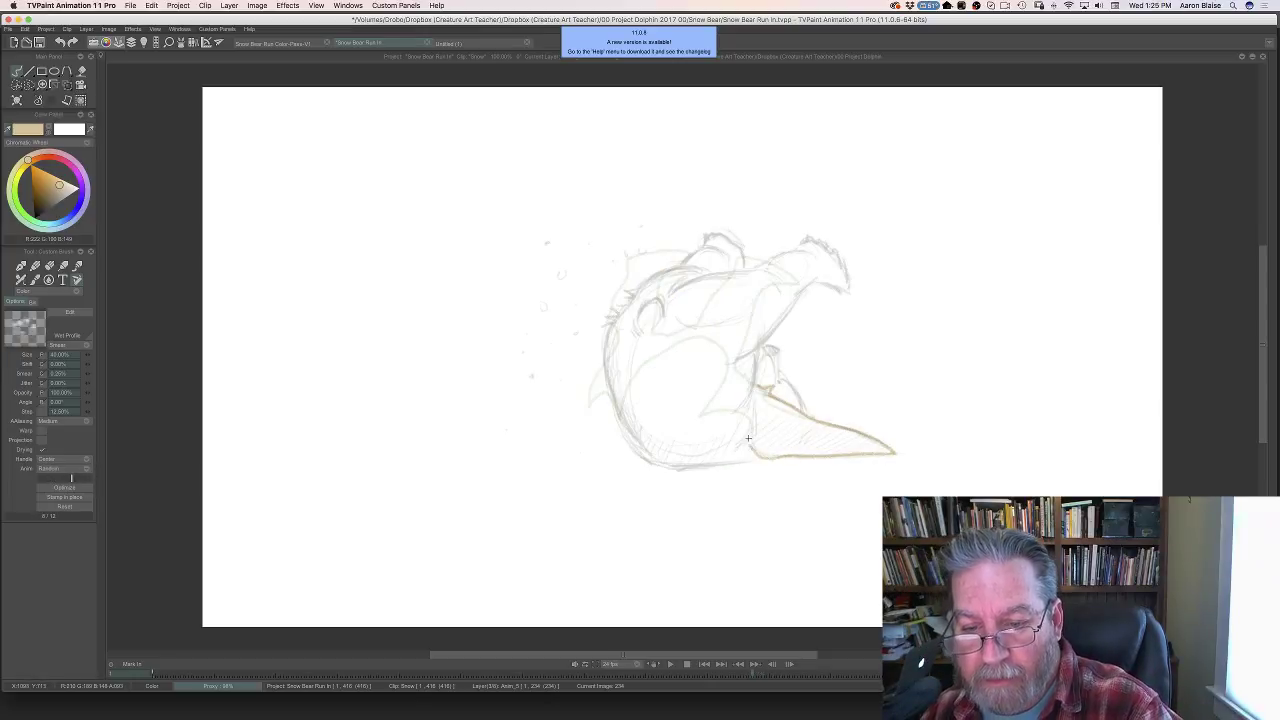
key(Left)
key(Right)
key(Left)
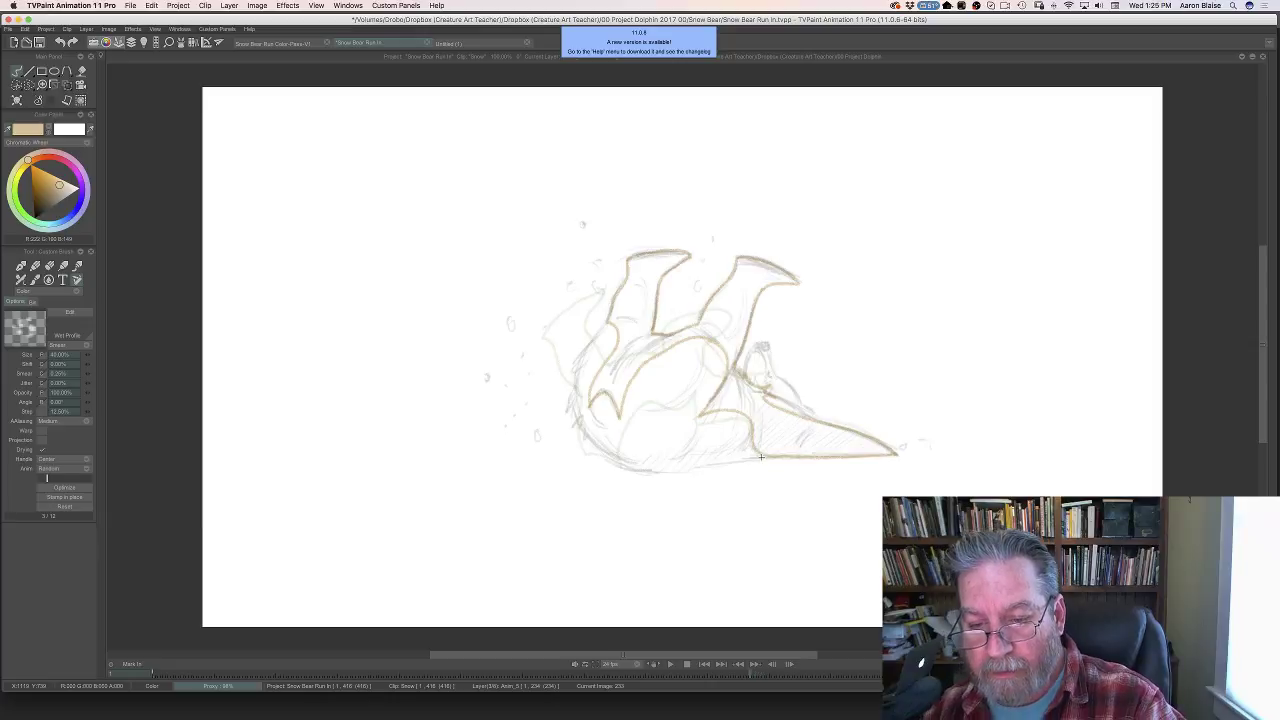
- Clean up the arm's lower corner and trace the armpit and inner chest edge in tan on frame 234, flipping against neighbouring drawings
key(Right)
key(e)
key(Left)
key(Right)
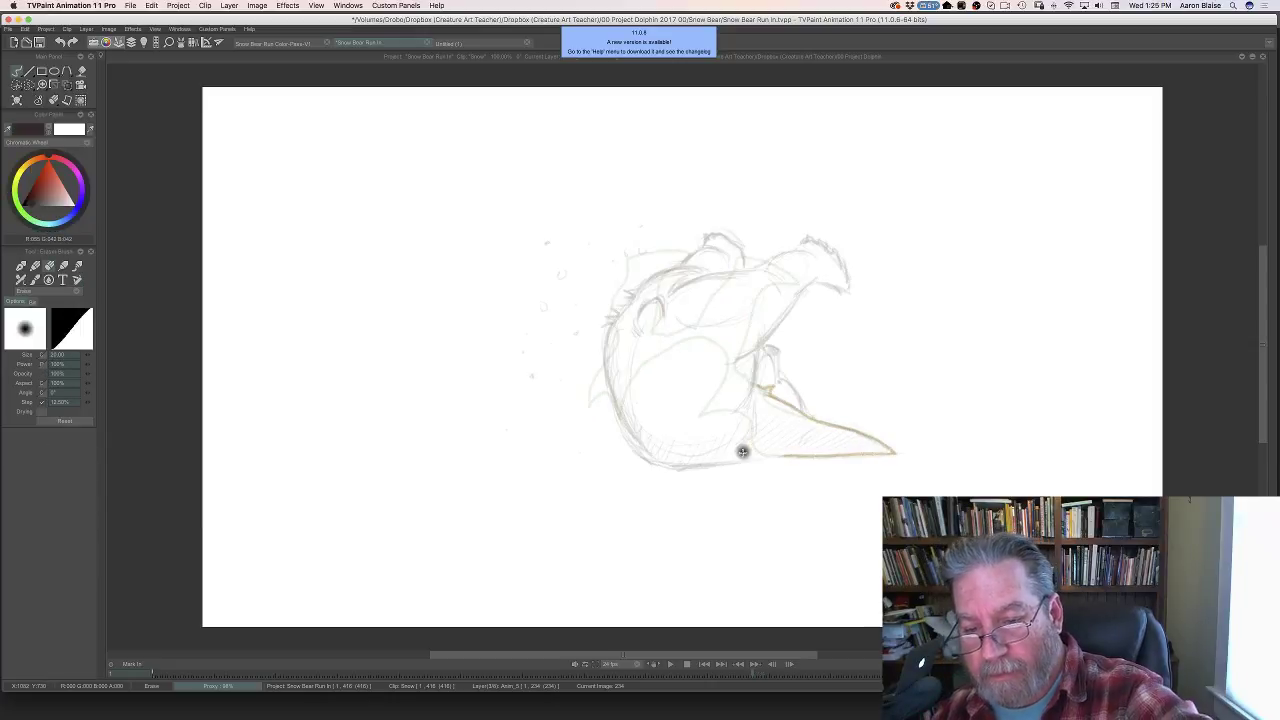
key(b)
key(Left)
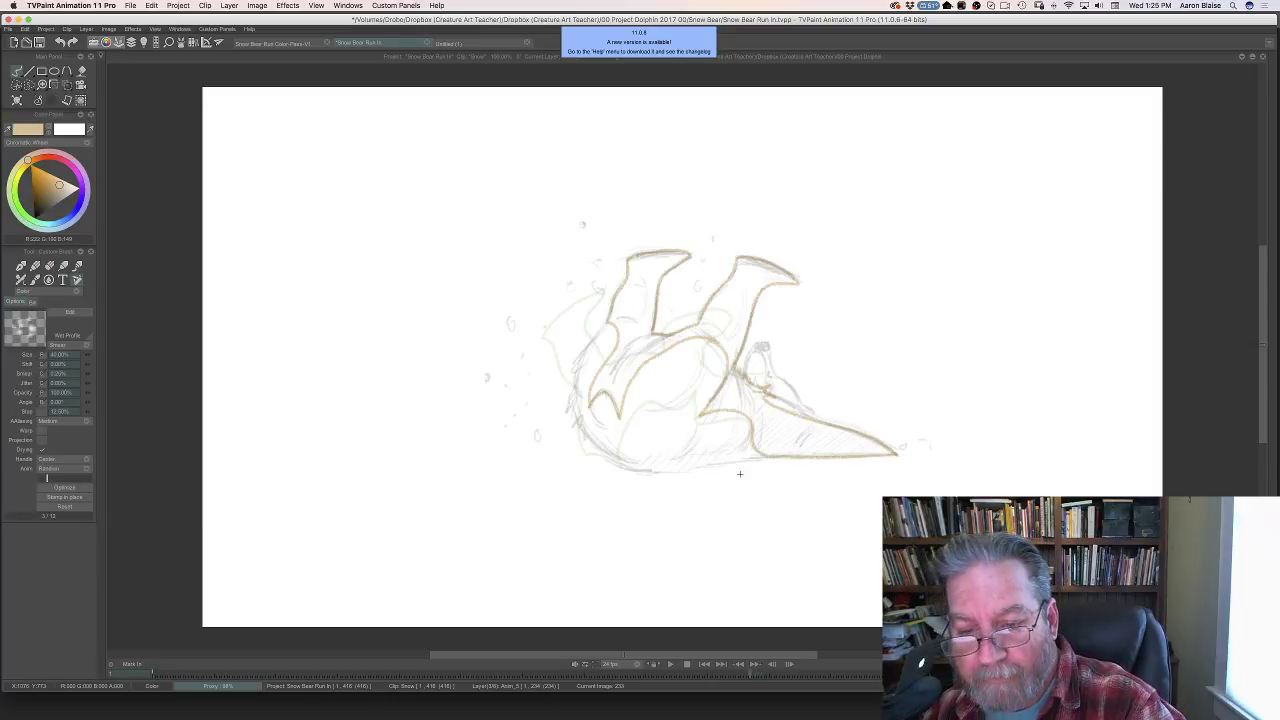
key(Right)
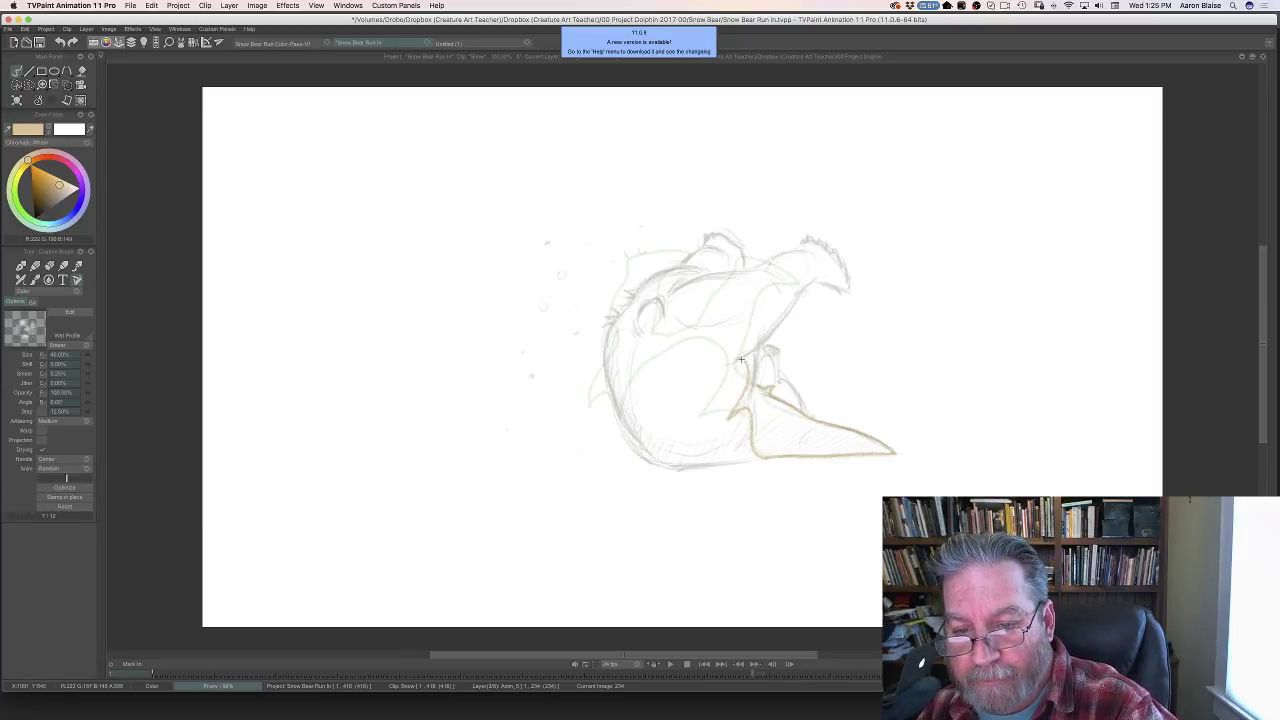
key(Left)
key(Right)
key(Right)
key(Left)
key(Left)
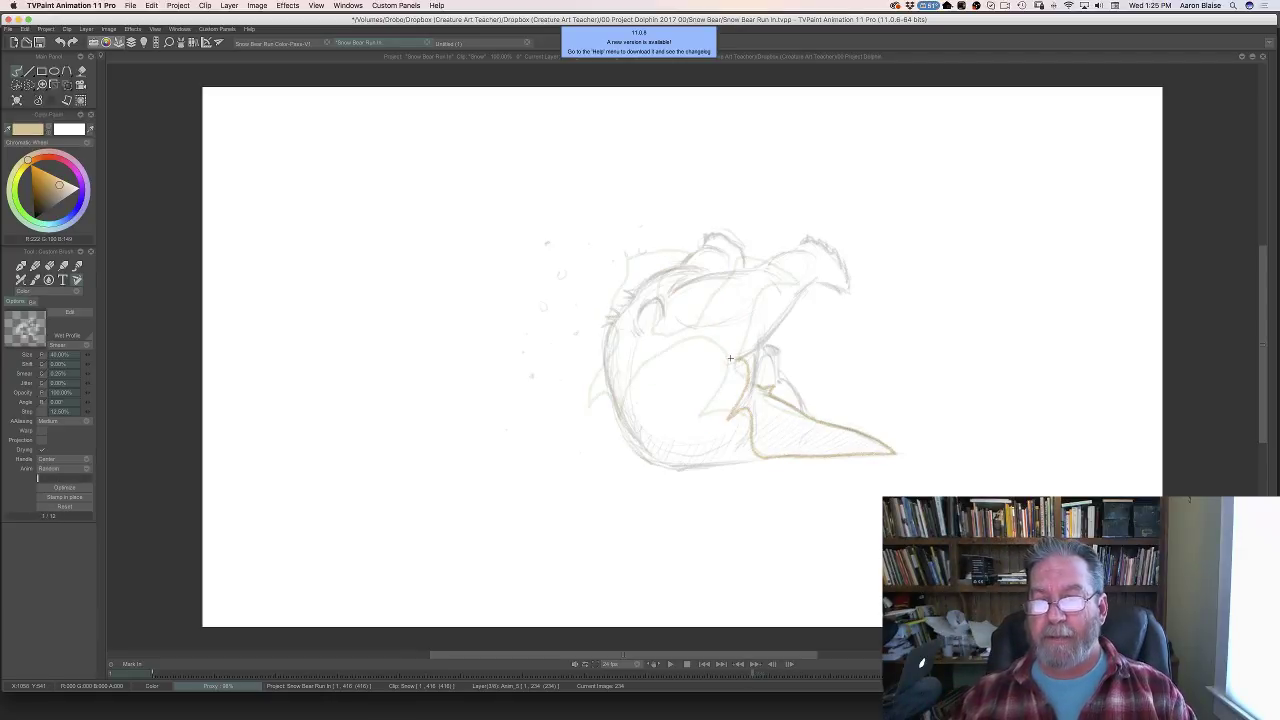
key(Right)
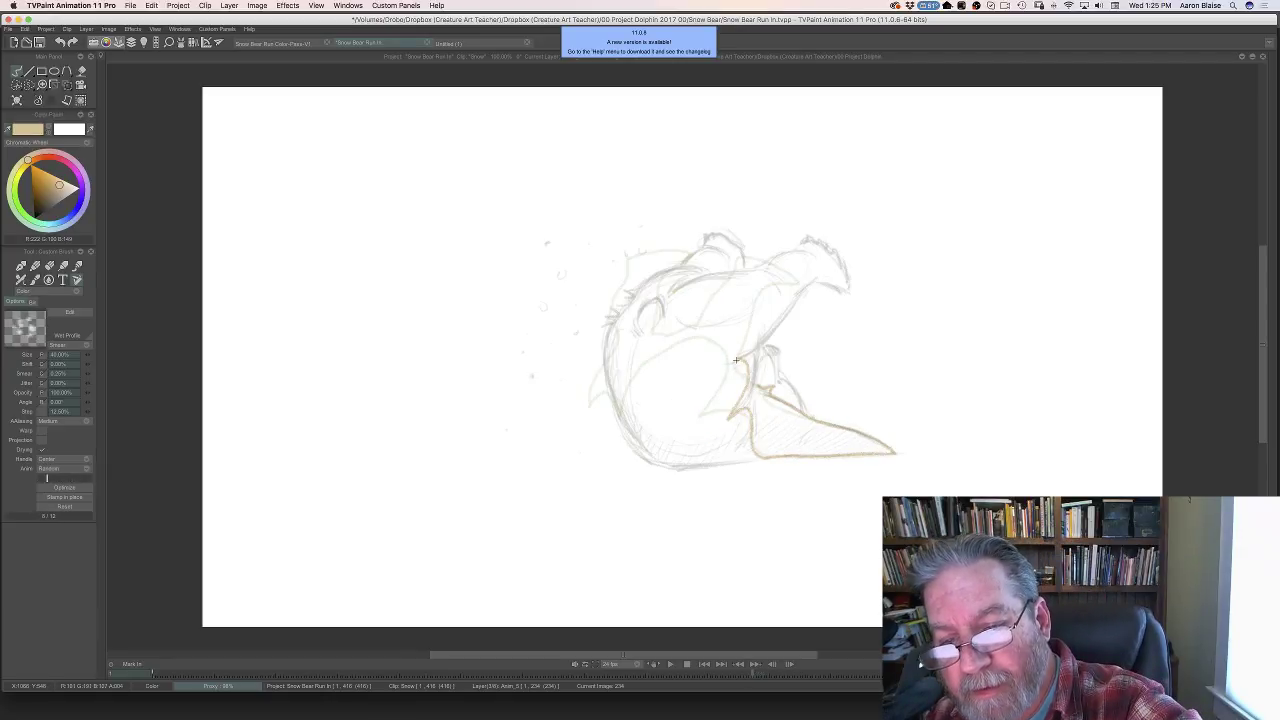
- Trace the thigh line rising from the chest on frame 234, and erase its upper stretch after comparing with the preceding drawing
drag(736, 360, 774, 325)
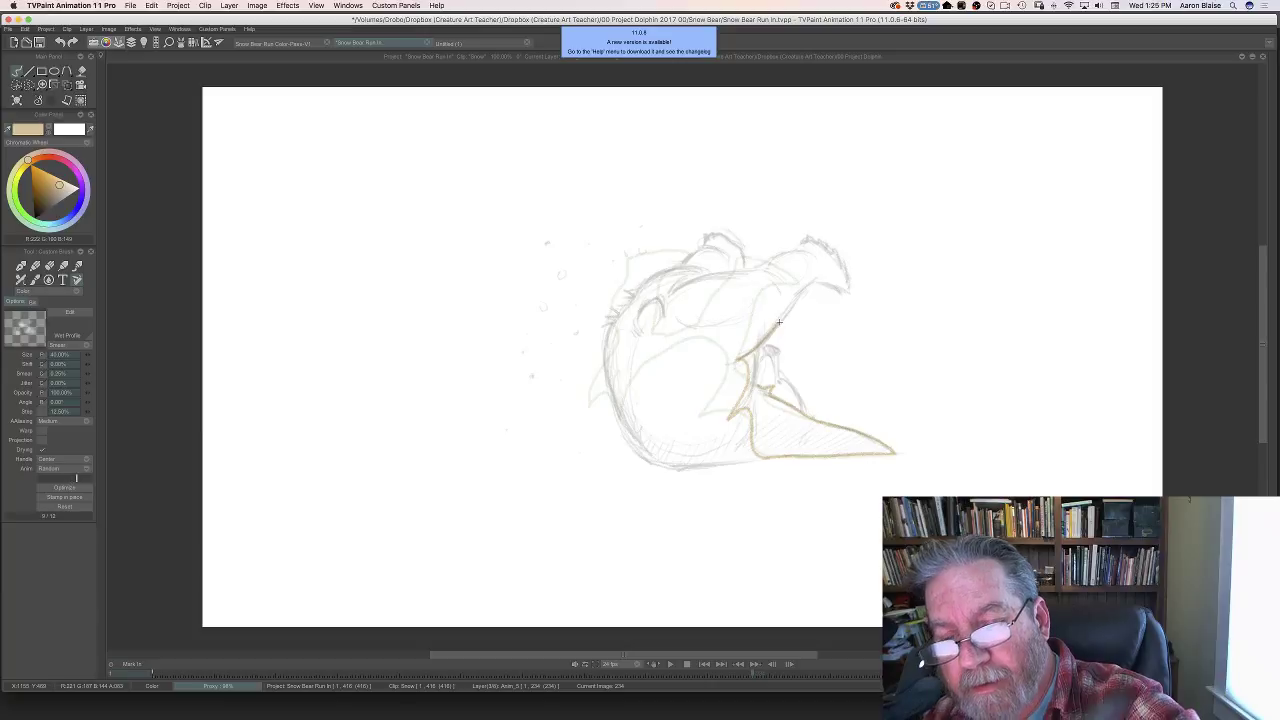
key(Left)
key(Right)
key(e)
key(Left)
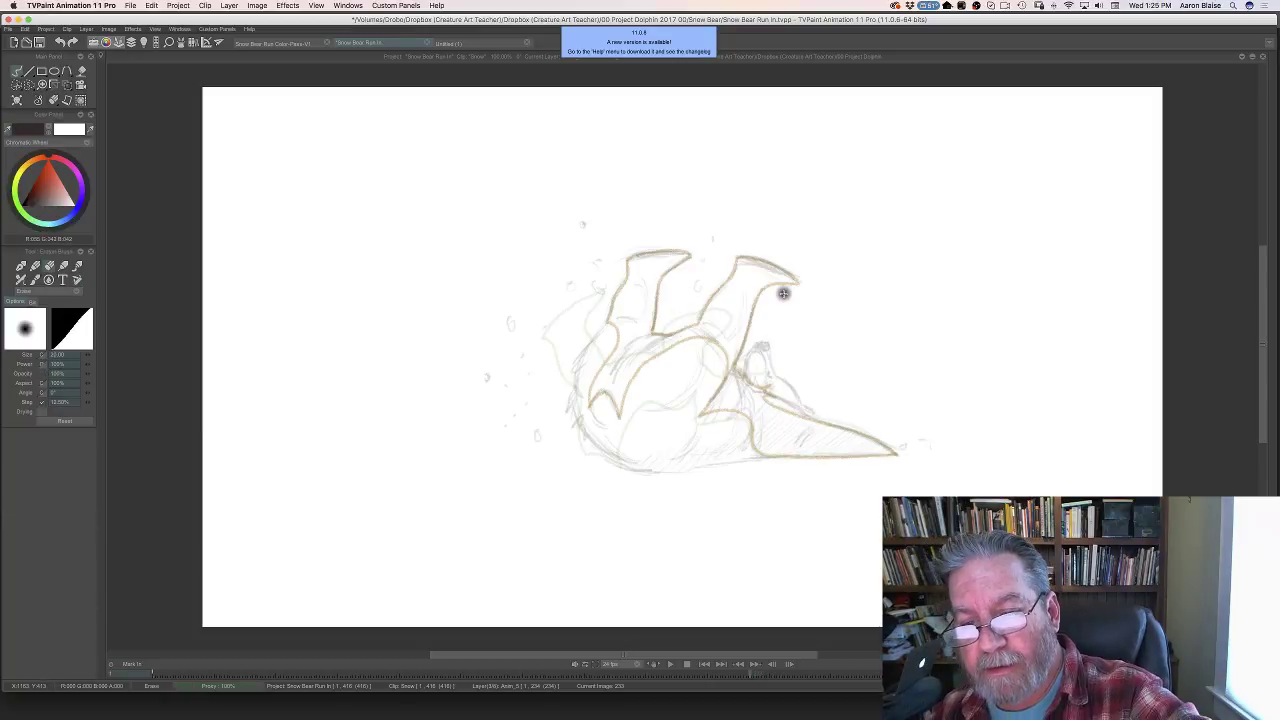
key(Right)
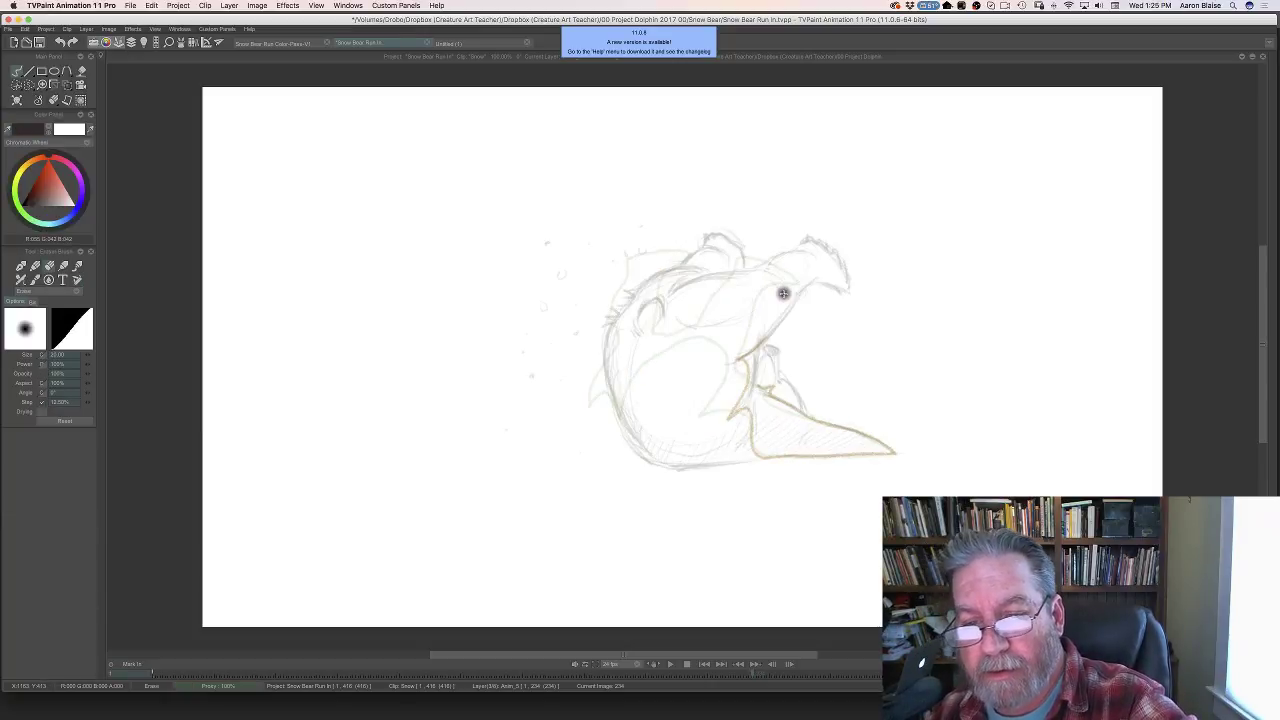
mouse_move(766, 332)
mouse_down()
mouse_move(762, 342)
mouse_move(774, 311)
mouse_up()
key(Left)
key(Right)
key(b)
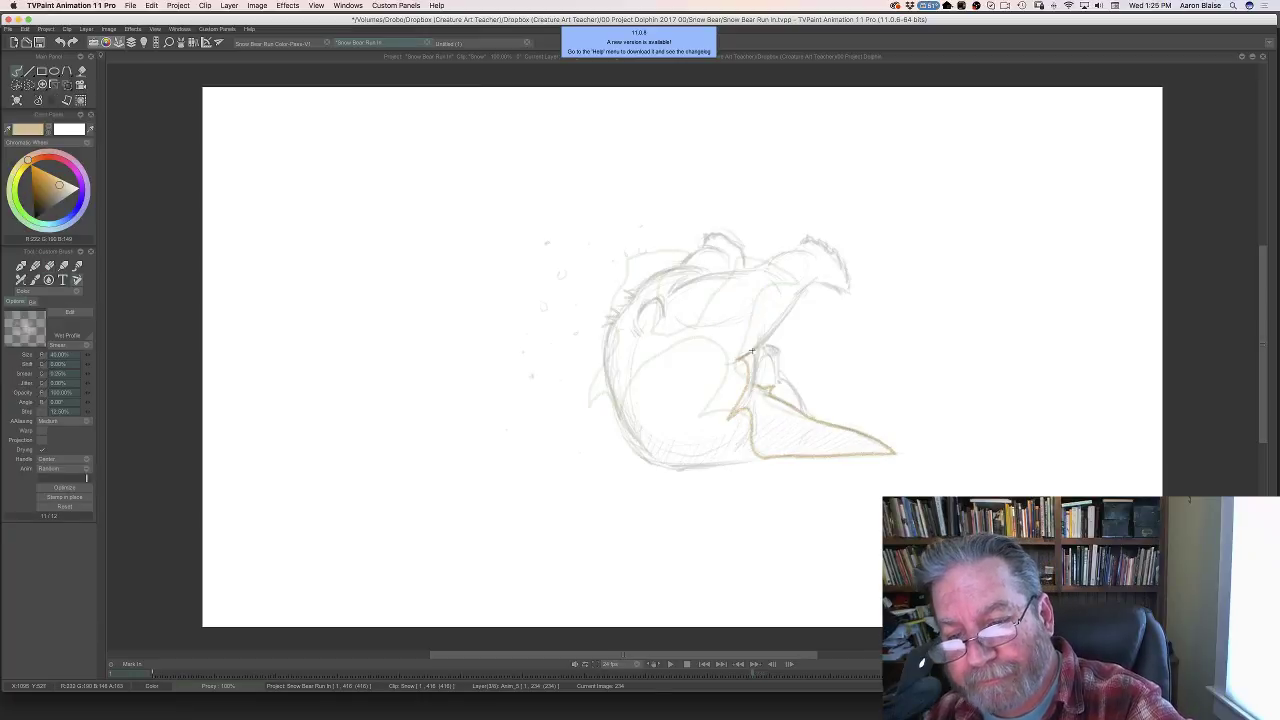
- Trace the short chest edge down to the top of the arm in tan on frame 234, comparing it with the preceding drawing
drag(756, 358, 758, 383)
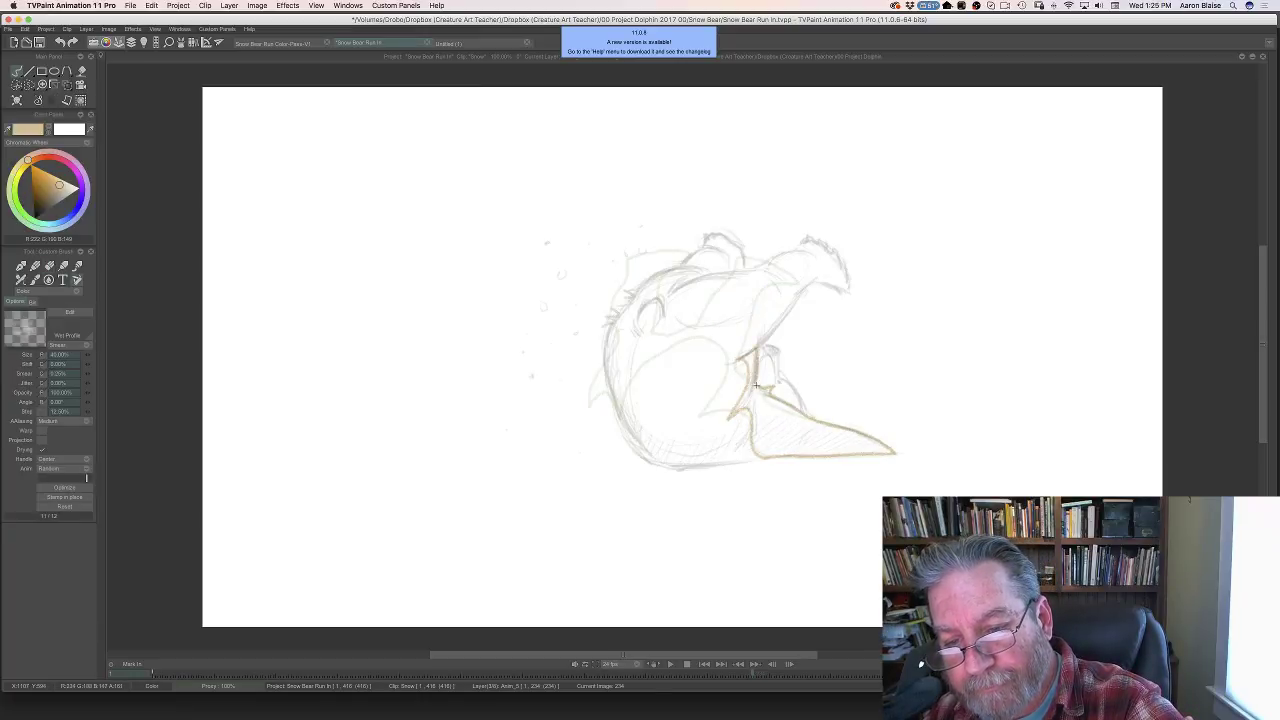
key(Left)
key(Right)
key(Left)
key(Right)
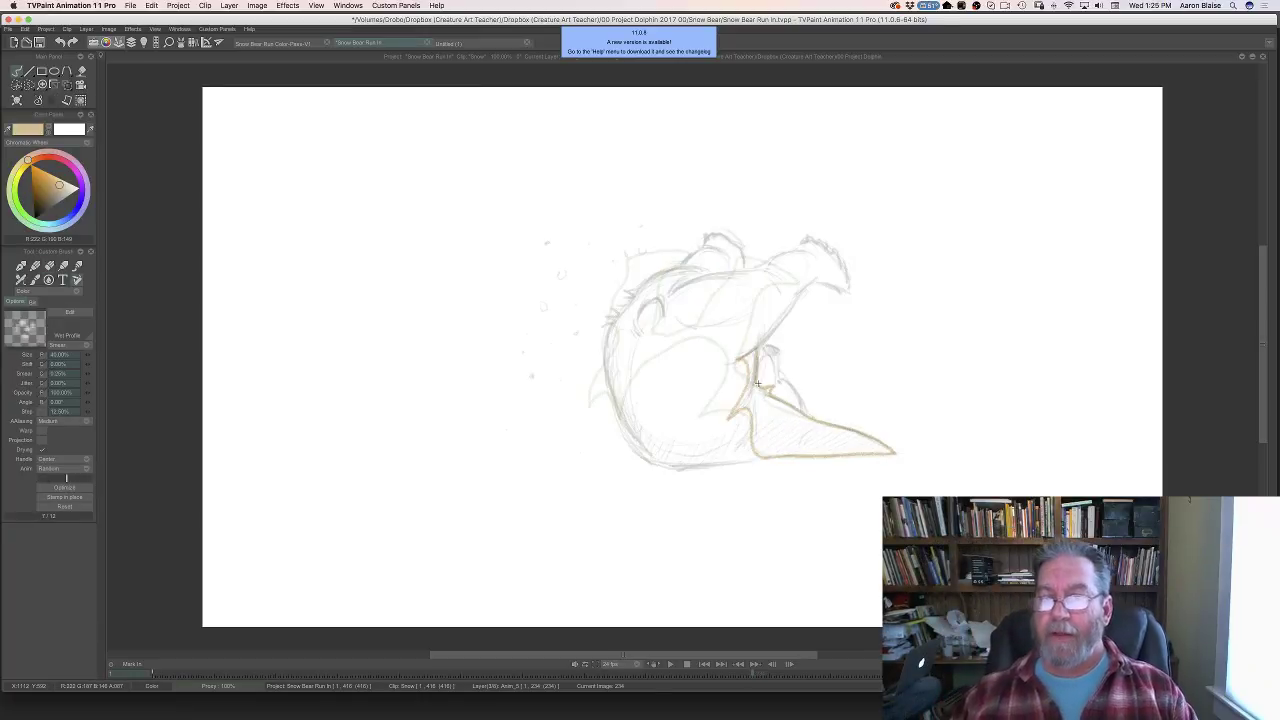
key(Left)
key(Right)
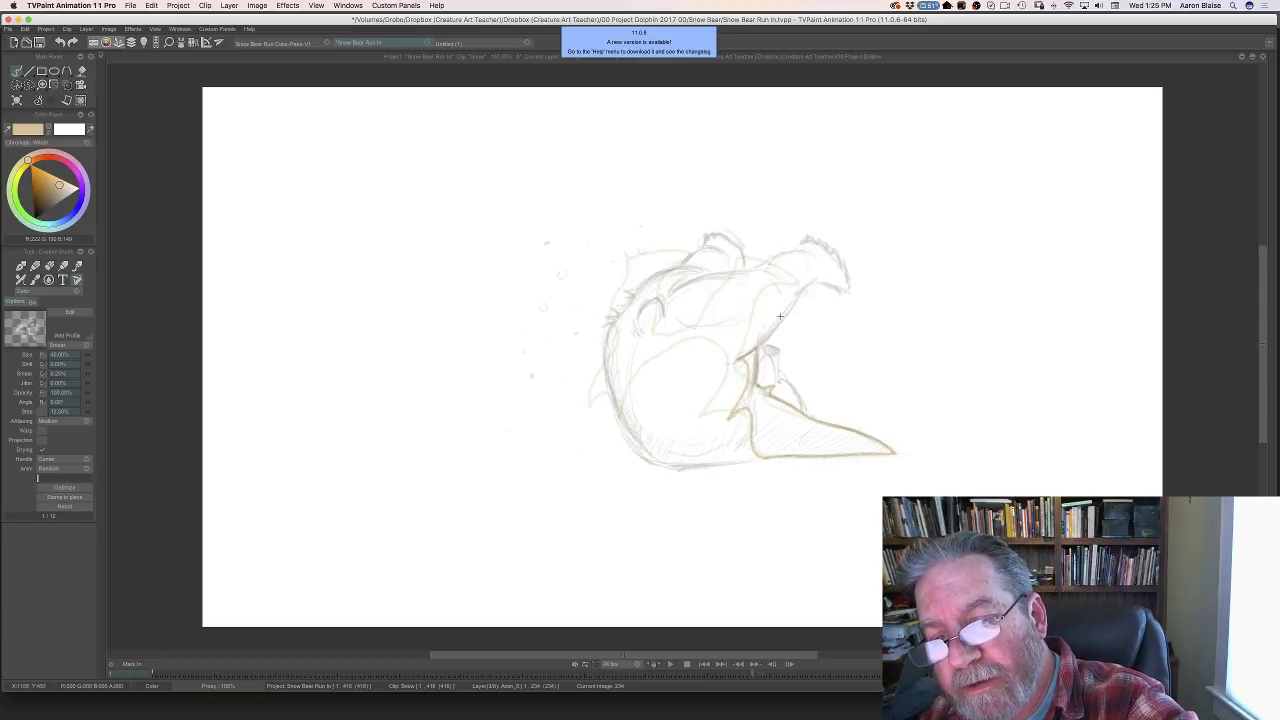
- Trace the near raised leg and foot in tan on frame 234, continuing along the belly to the notch at the rump
mouse_move(781, 318)
mouse_down()
mouse_move(775, 279)
mouse_move(800, 289)
mouse_move(782, 316)
mouse_move(807, 284)
mouse_move(847, 285)
mouse_move(813, 243)
mouse_move(763, 263)
mouse_up()
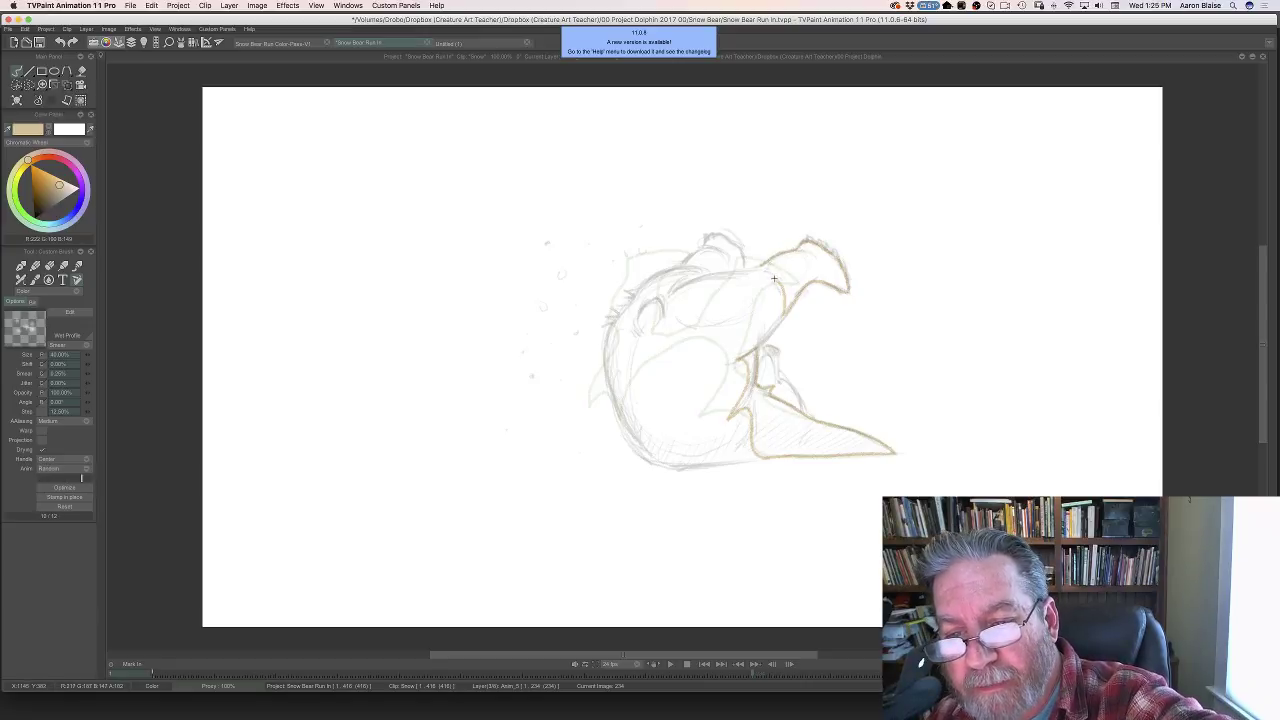
drag(722, 288, 643, 310)
key(Left)
key(Right)
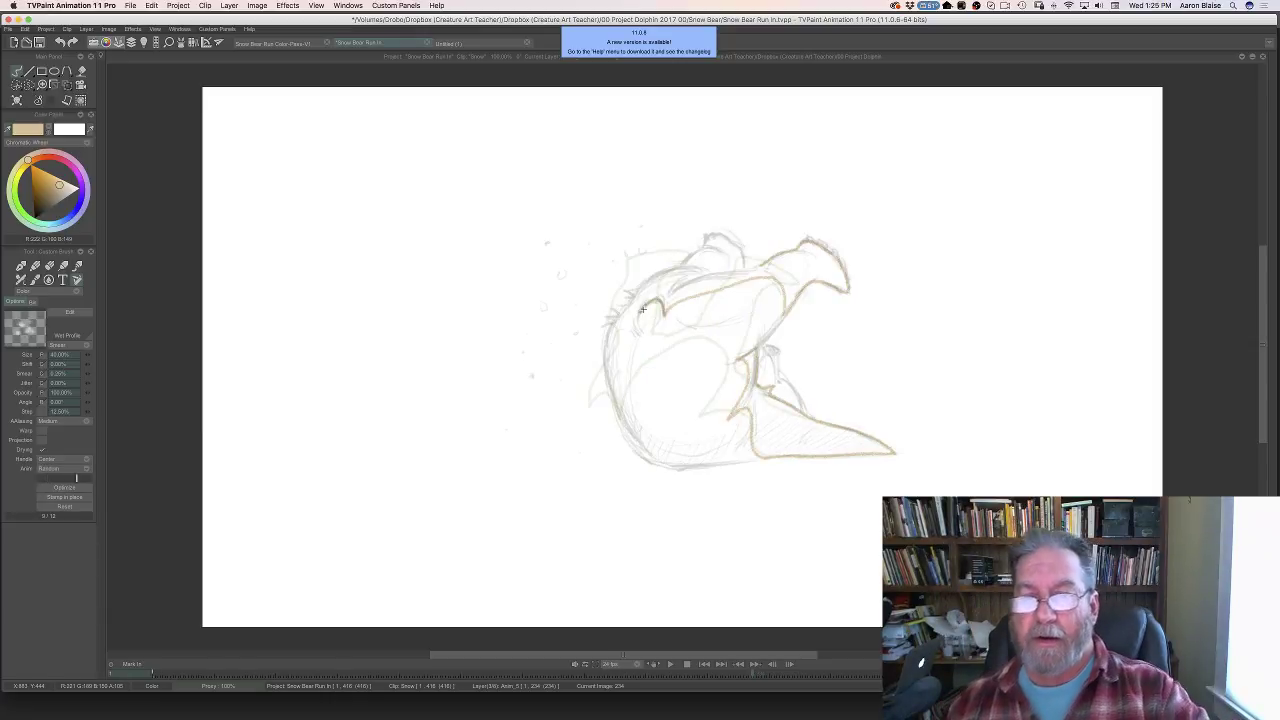
- Close the tan outline on frame 234 around the rump and far raised leg, flipping to the preceding drawing to check it
drag(638, 311, 678, 267)
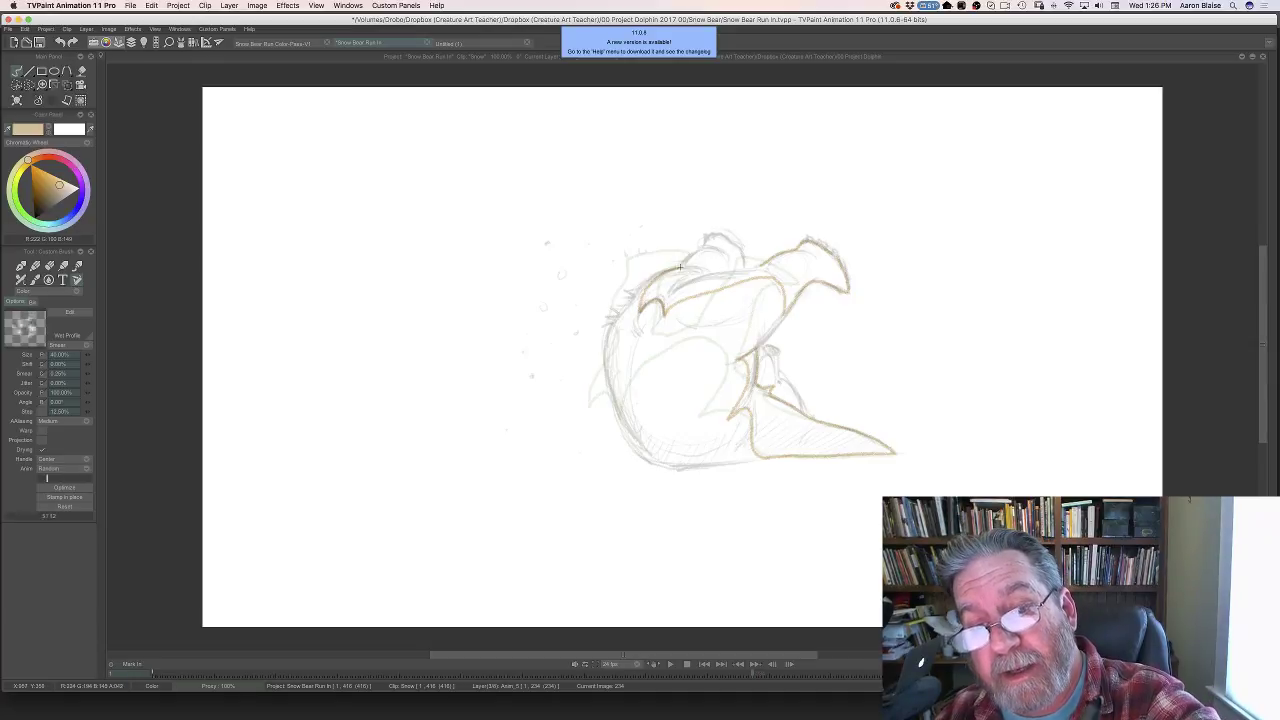
mouse_move(677, 267)
mouse_down()
mouse_move(704, 246)
mouse_move(742, 254)
mouse_up()
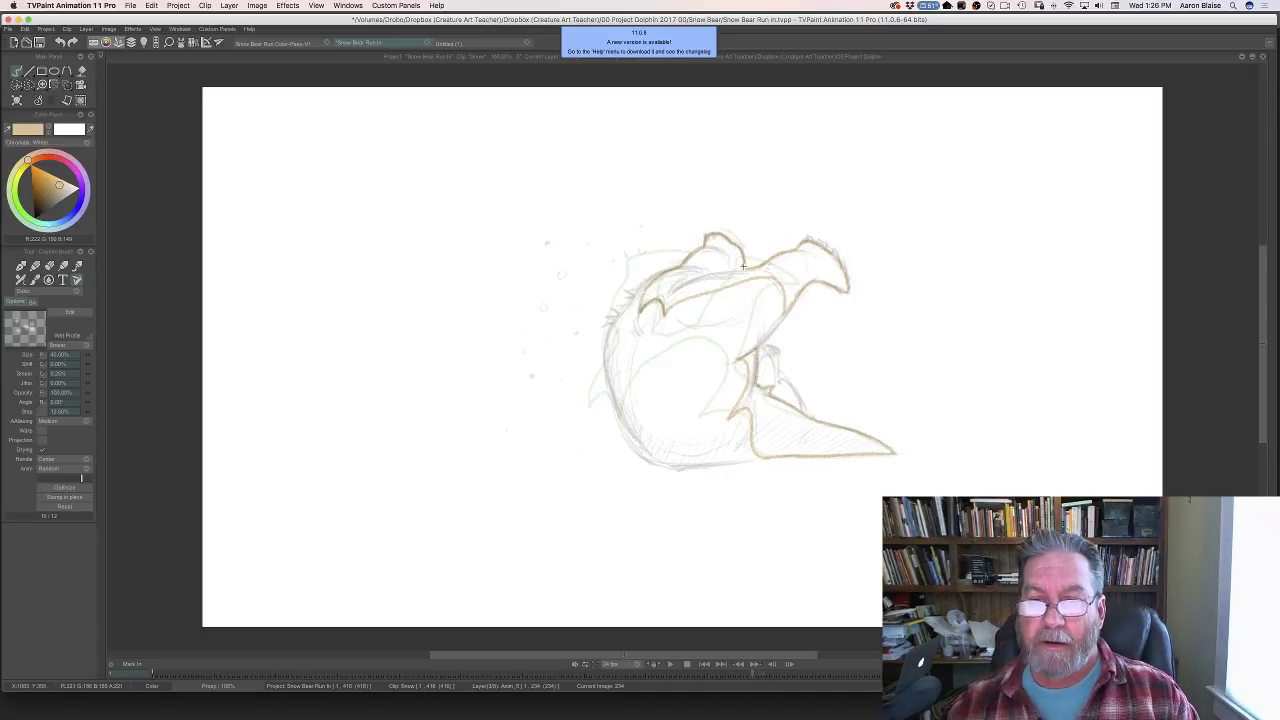
key(Left)
key(Right)
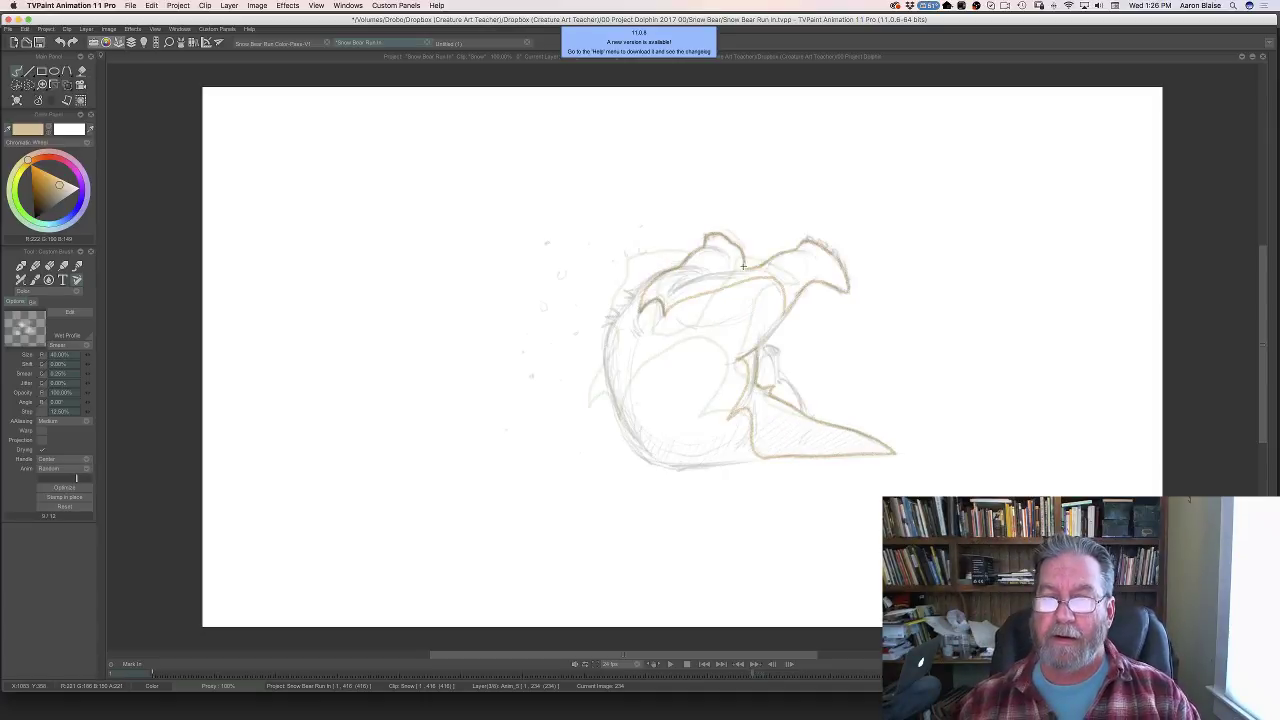
key(Left)
key(Right)
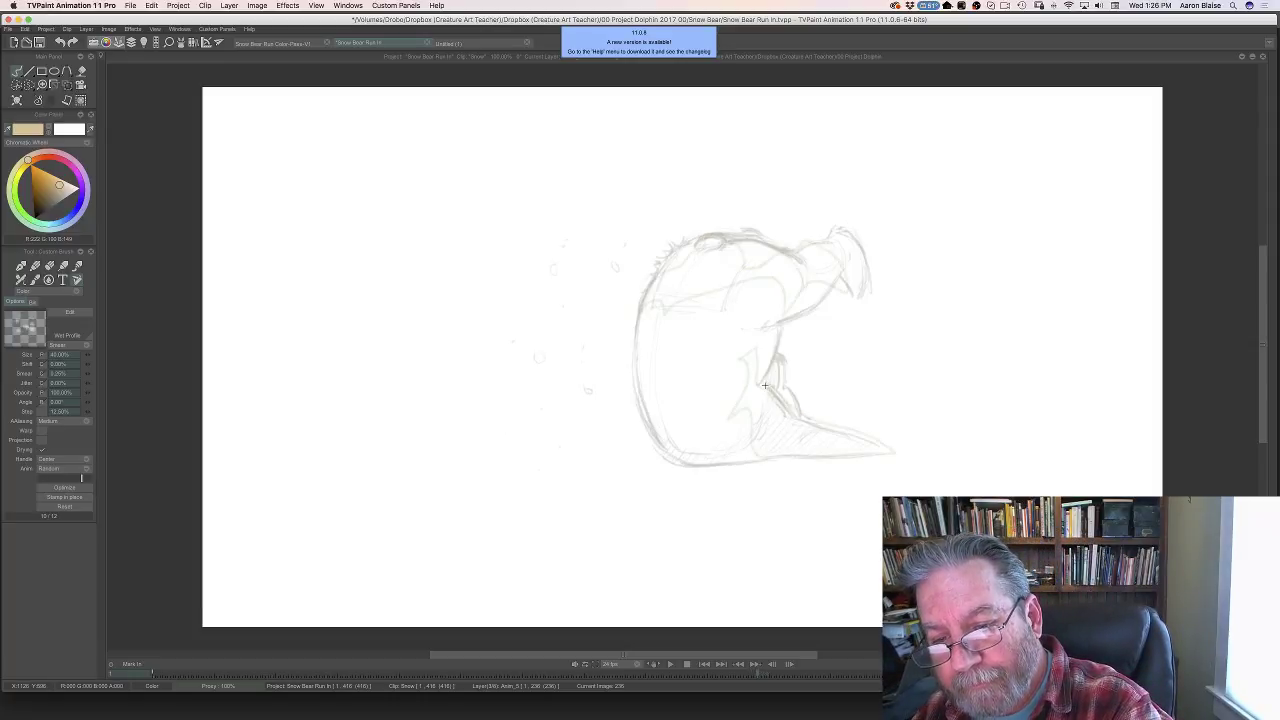
- Trace the arm's upper edge and both sides of the narrow chest shadow in tan on frame 236
drag(781, 403, 887, 451)
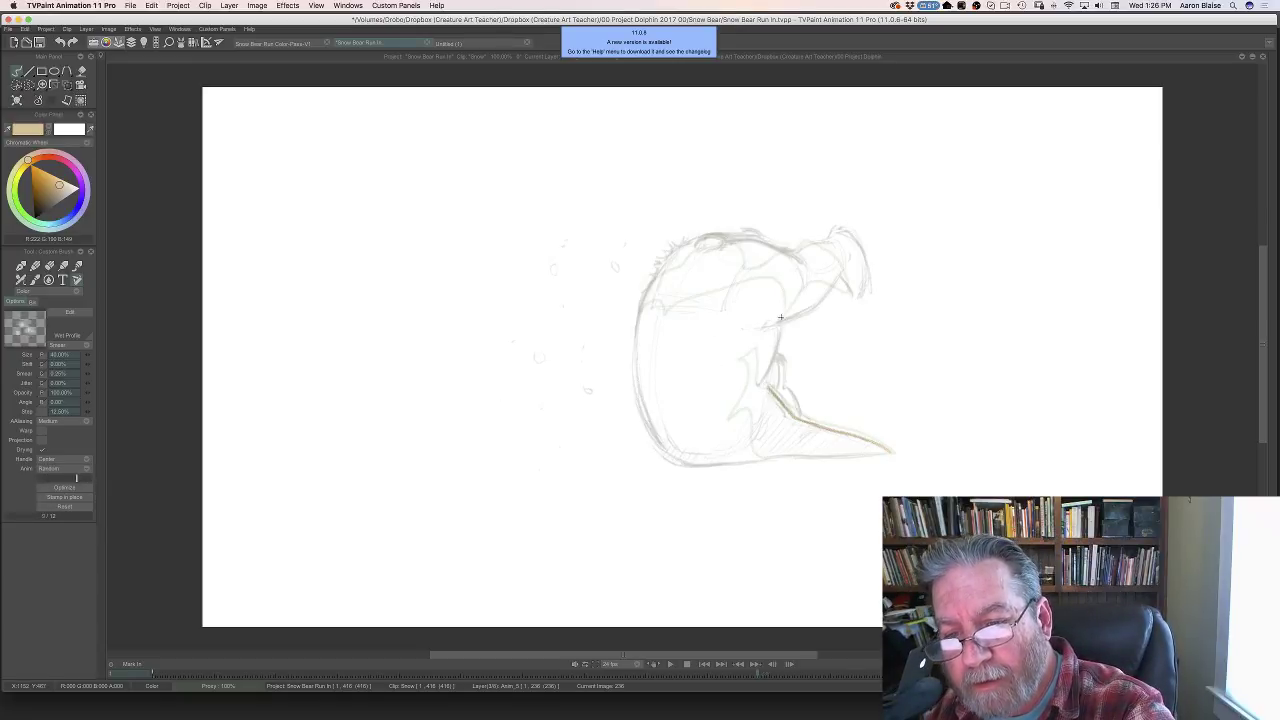
mouse_move(780, 331)
mouse_down()
mouse_move(763, 379)
mouse_move(772, 392)
mouse_up()
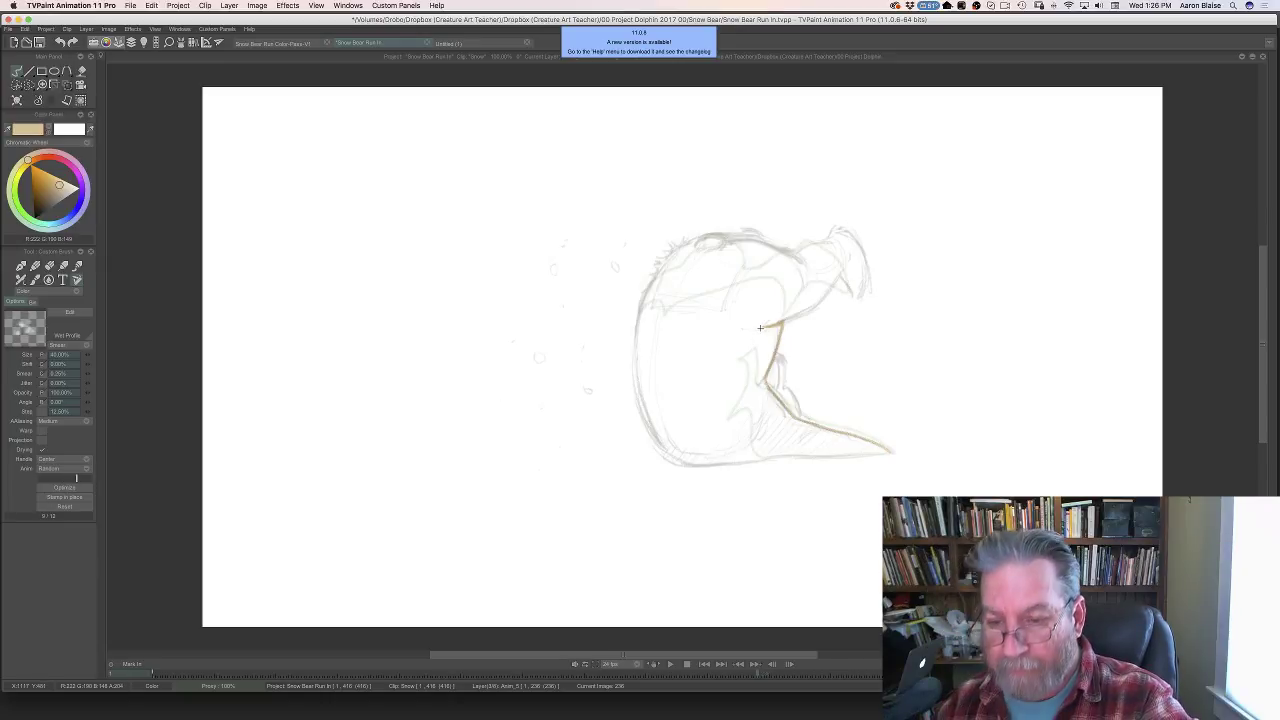
drag(762, 329, 764, 358)
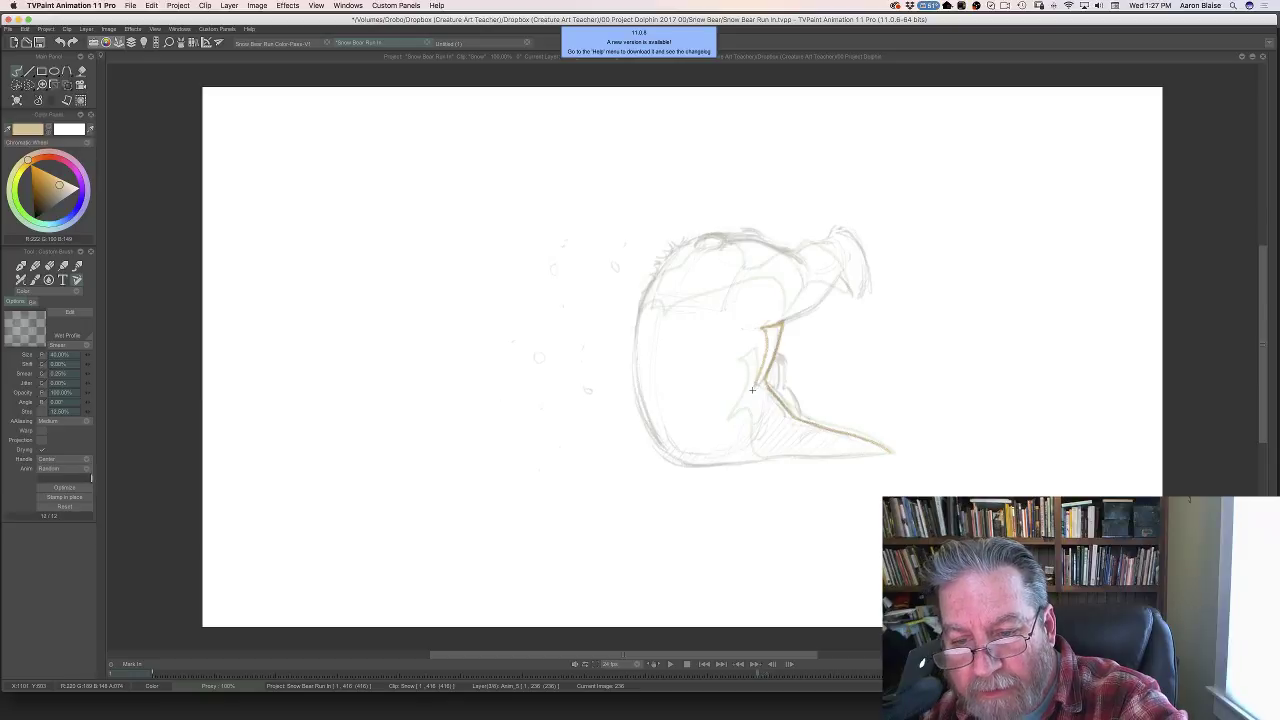
key(Left)
key(Right)
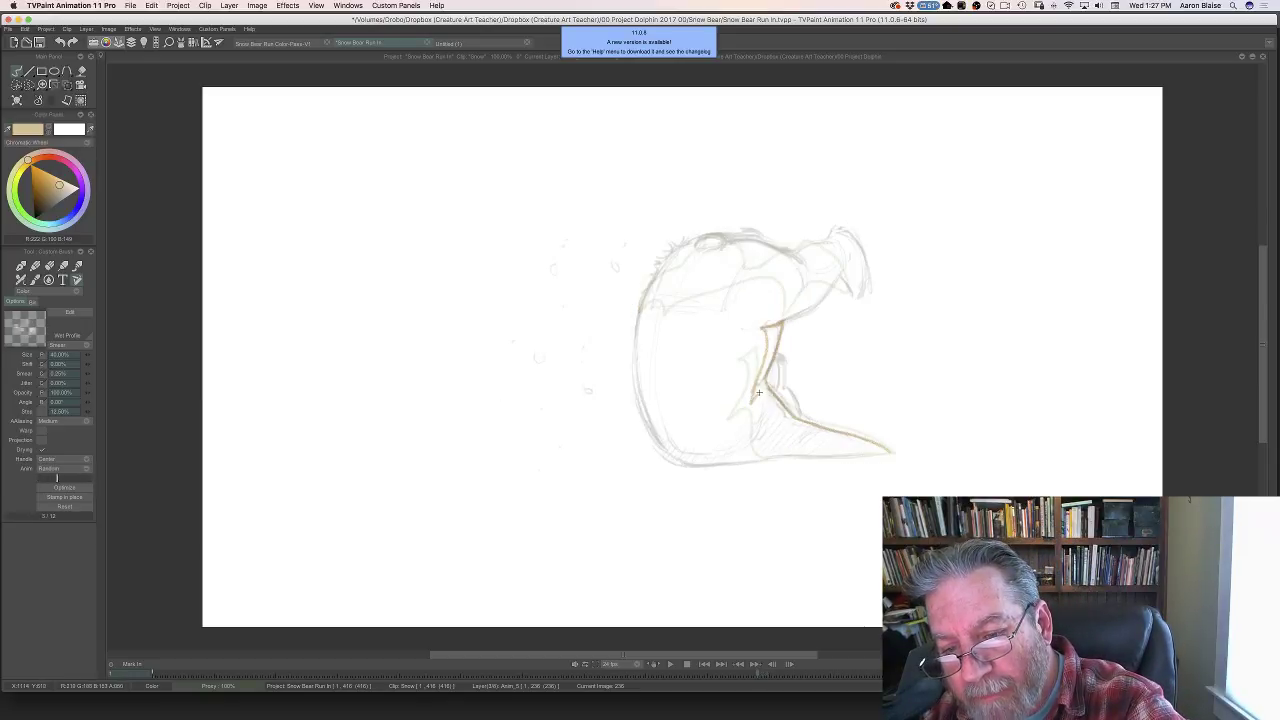
- Trace the armpit line down to the arm's lower corner on frame 236, erasing and reshaping its lower part against the preceding drawing
drag(762, 400, 758, 456)
key(Left)
key(Right)
key(e)
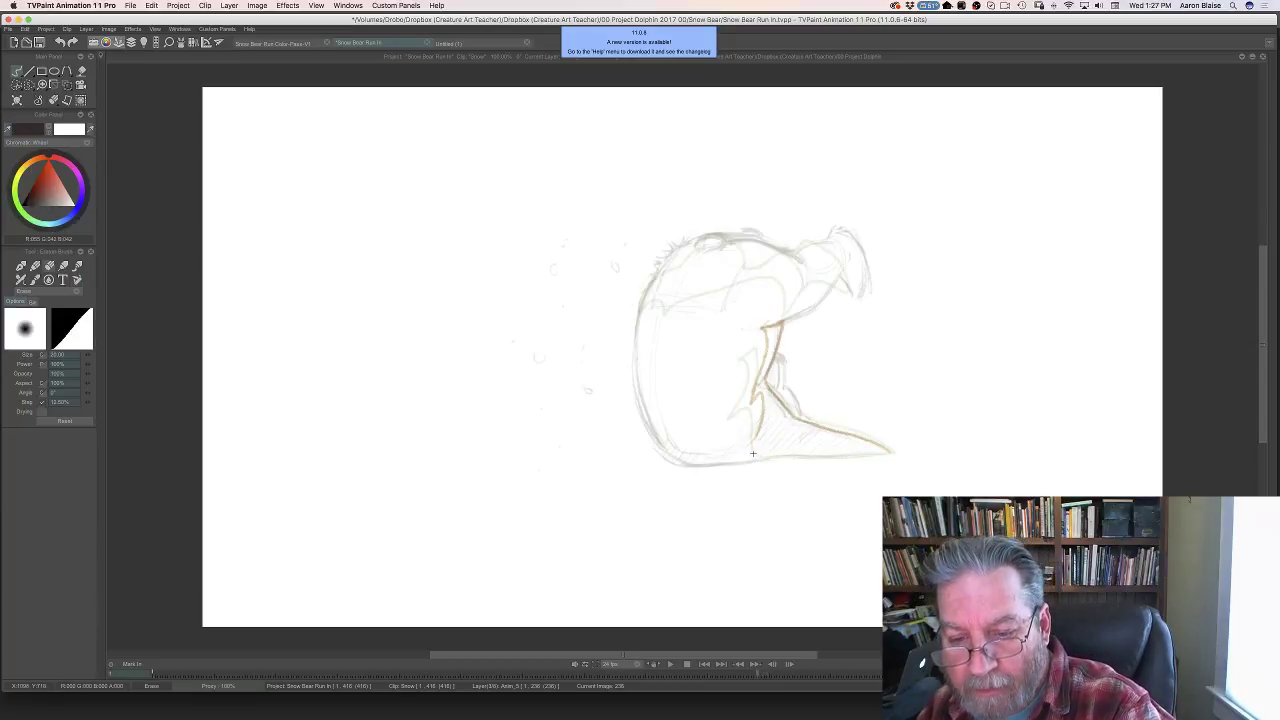
key(Left)
key(Right)
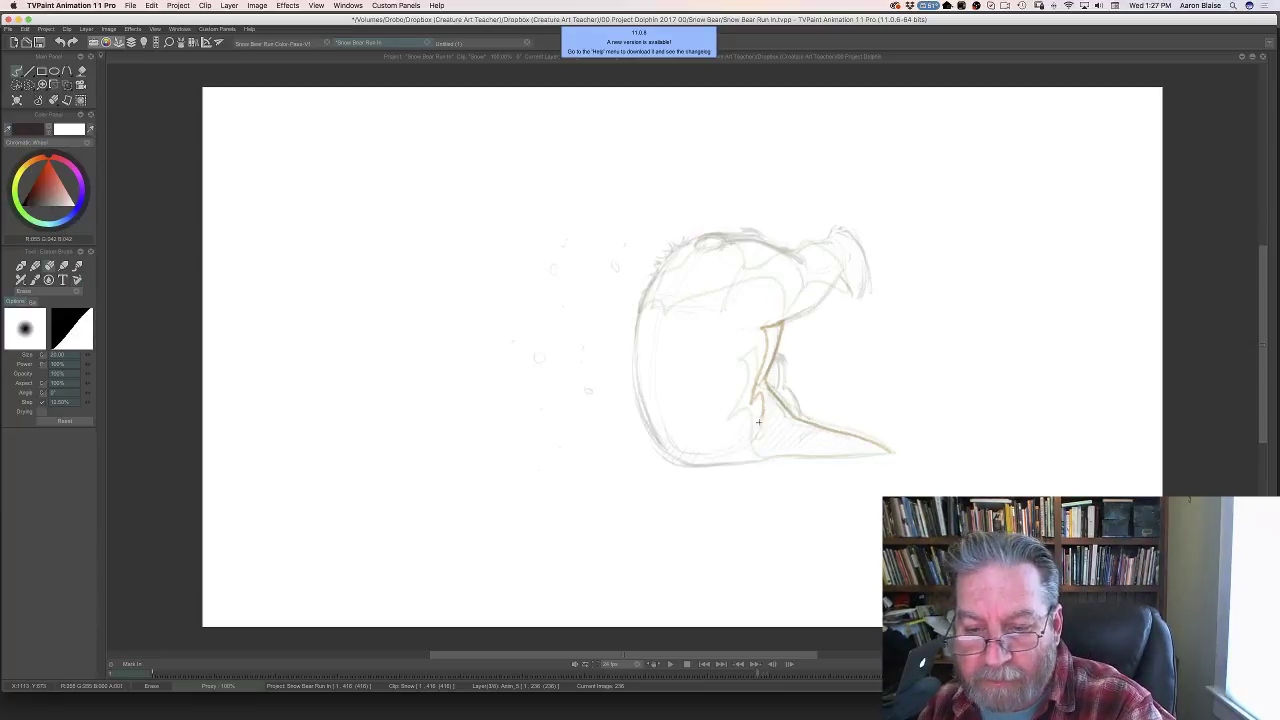
key(Left)
key(Right)
key(e)
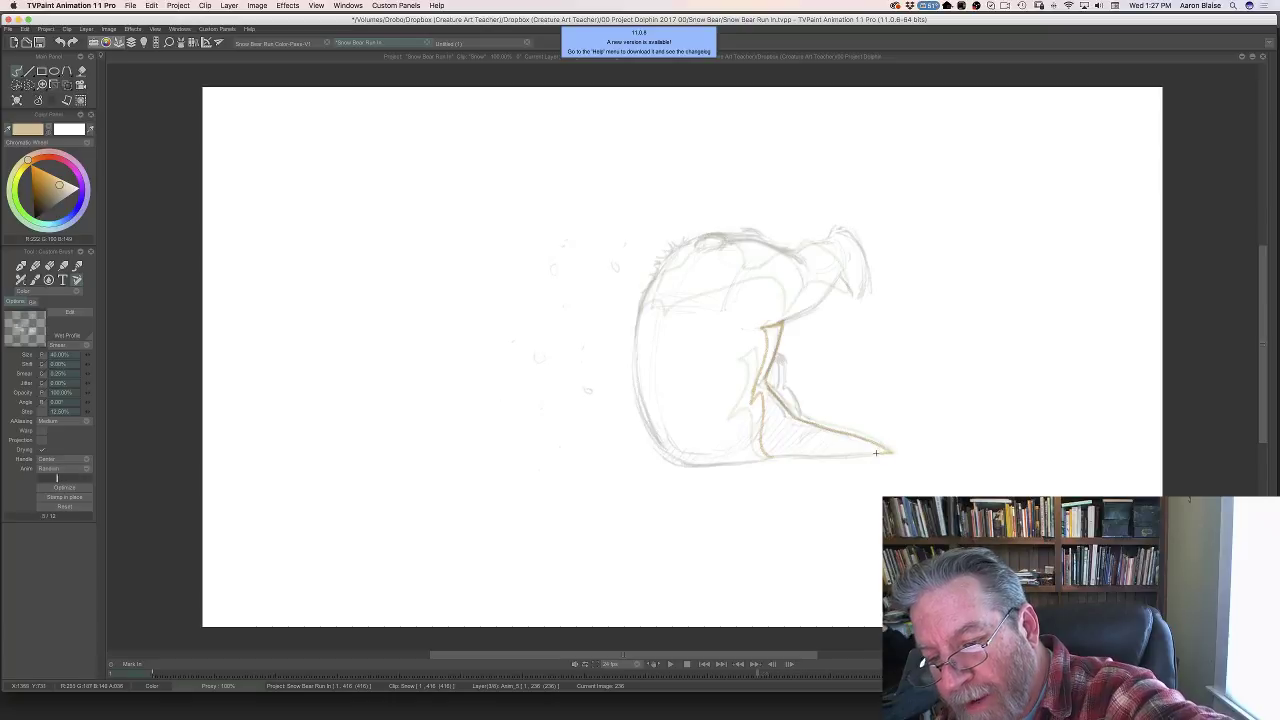
- Trace the arm's bottom edge from the paw tip to the corner on frame 236, and flip frames to compare the arm shadow
drag(890, 453, 776, 458)
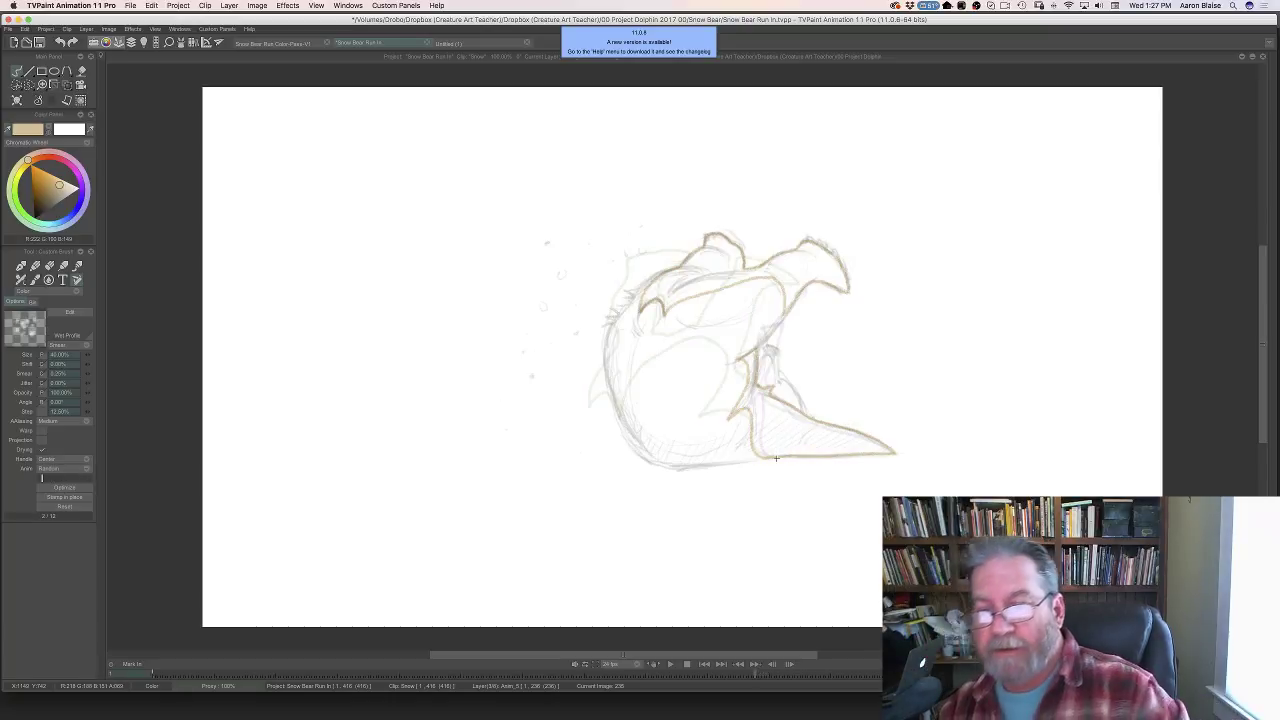
key(Left)
key(Right)
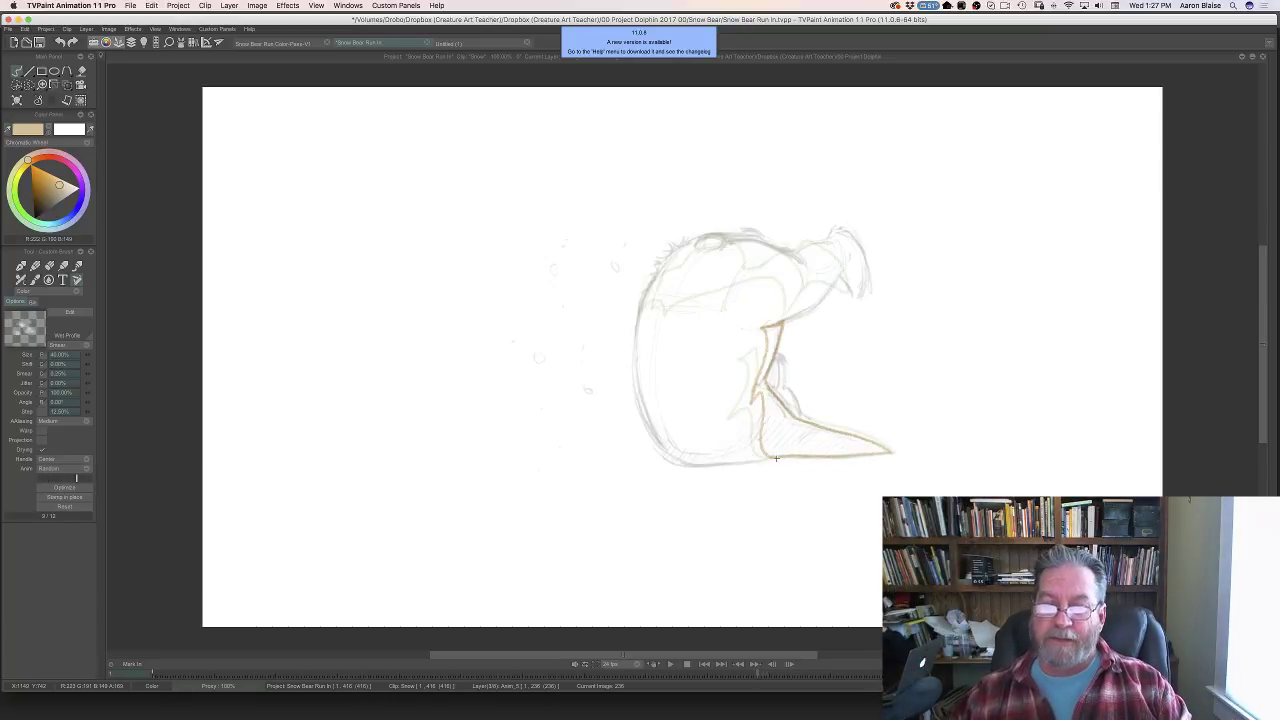
key(Left)
key(Right)
key(Left)
key(Right)
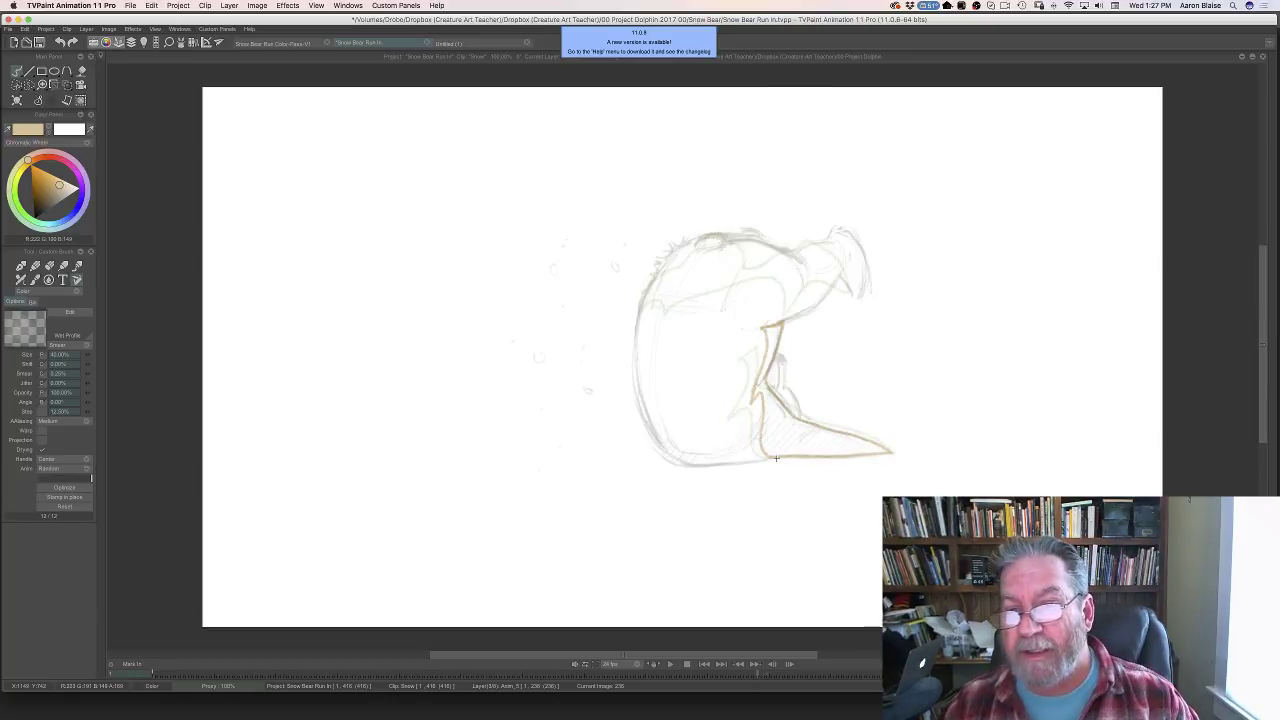
key(Left)
key(Right)
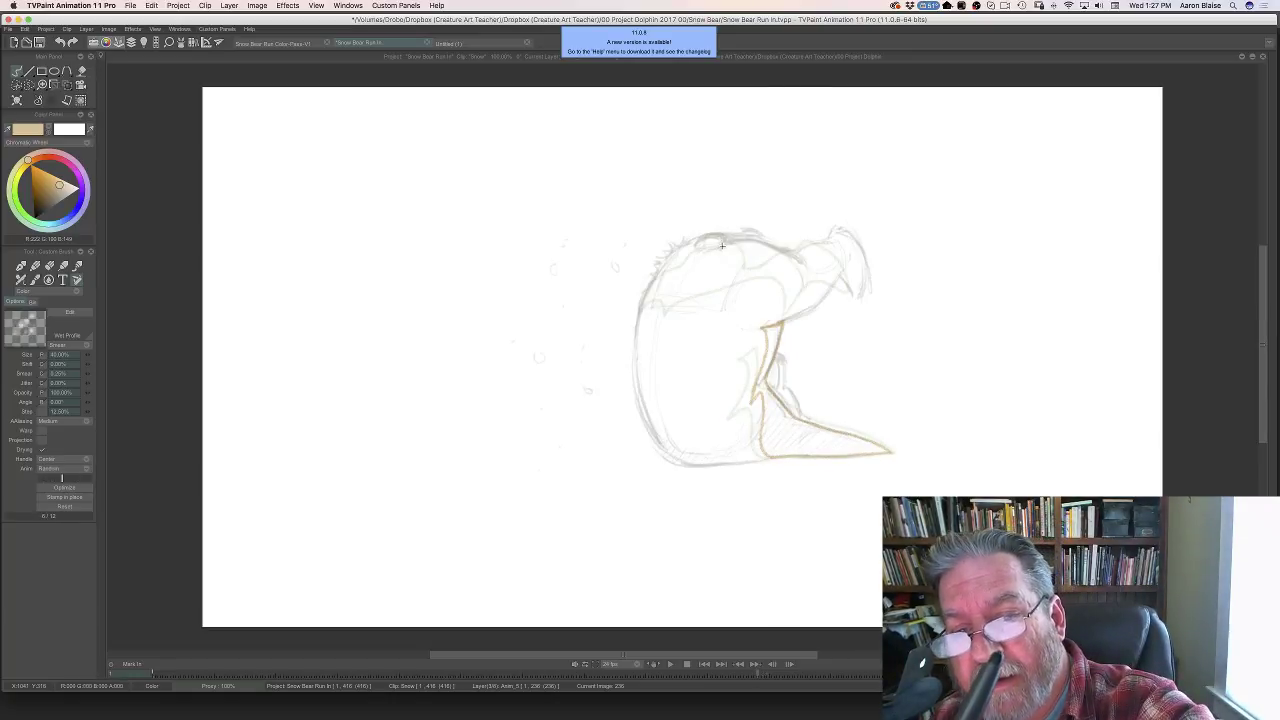
- Trace the tail, back edge, raised leg and far foot in tan on frame 236, flipping against the preceding drawing
mouse_move(711, 236)
mouse_down()
mouse_move(696, 242)
mouse_move(790, 259)
mouse_move(816, 300)
mouse_move(838, 276)
mouse_move(861, 297)
mouse_move(866, 262)
mouse_move(850, 235)
mouse_move(798, 250)
mouse_move(758, 240)
mouse_up()
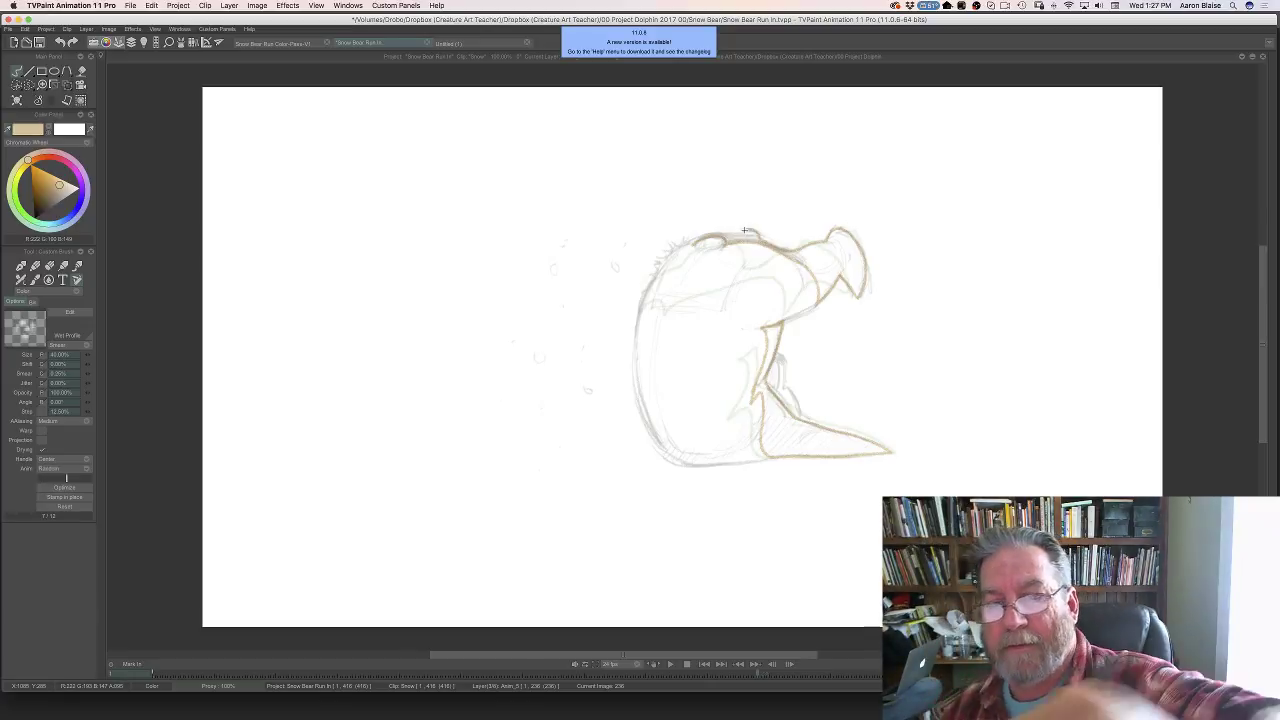
drag(745, 230, 699, 241)
key(Left)
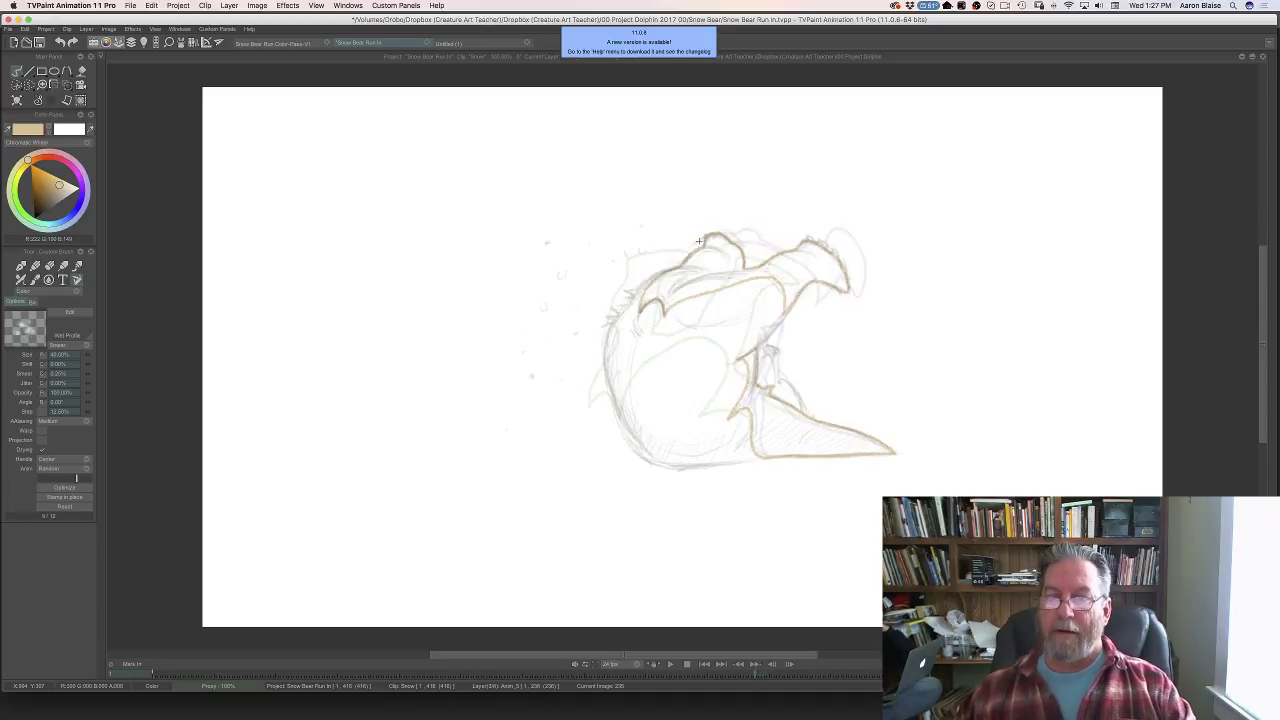
key(Right)
key(Left)
key(Right)
key(Left)
key(Right)
key(Left)
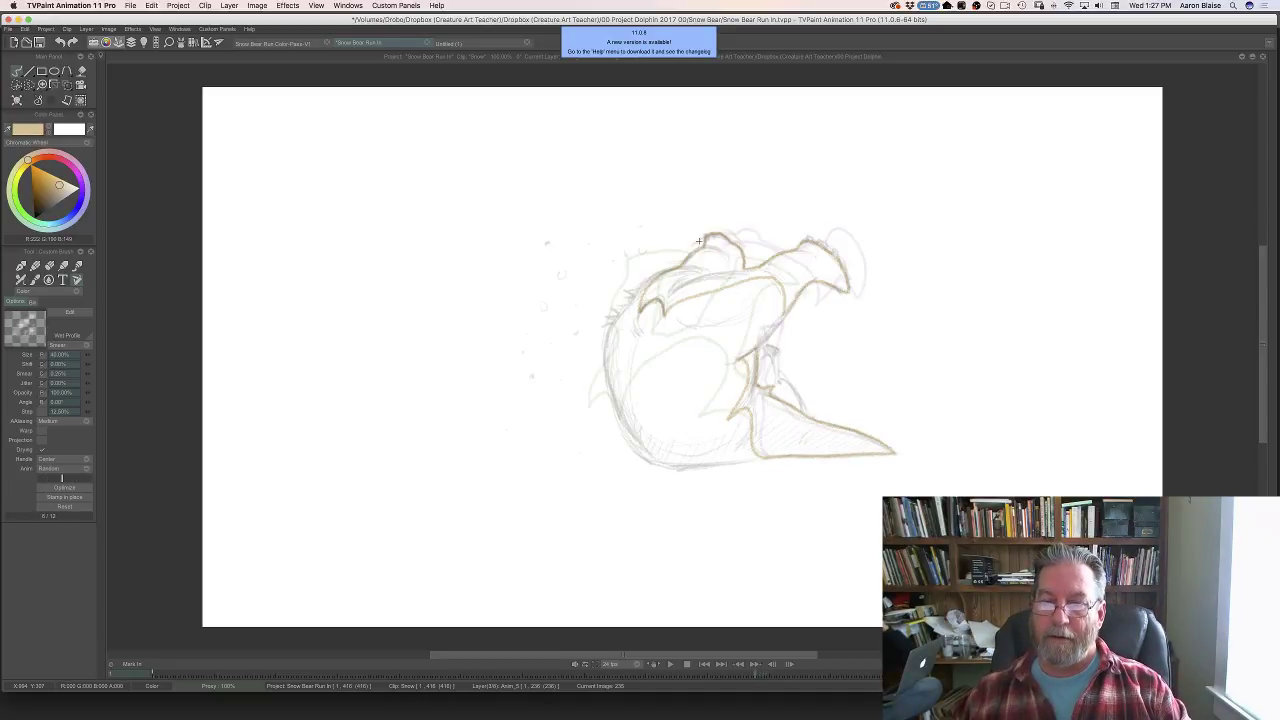
- Show the timeline and step back and forth through the traced frames to review how the shadow outlines move
key(Tab)
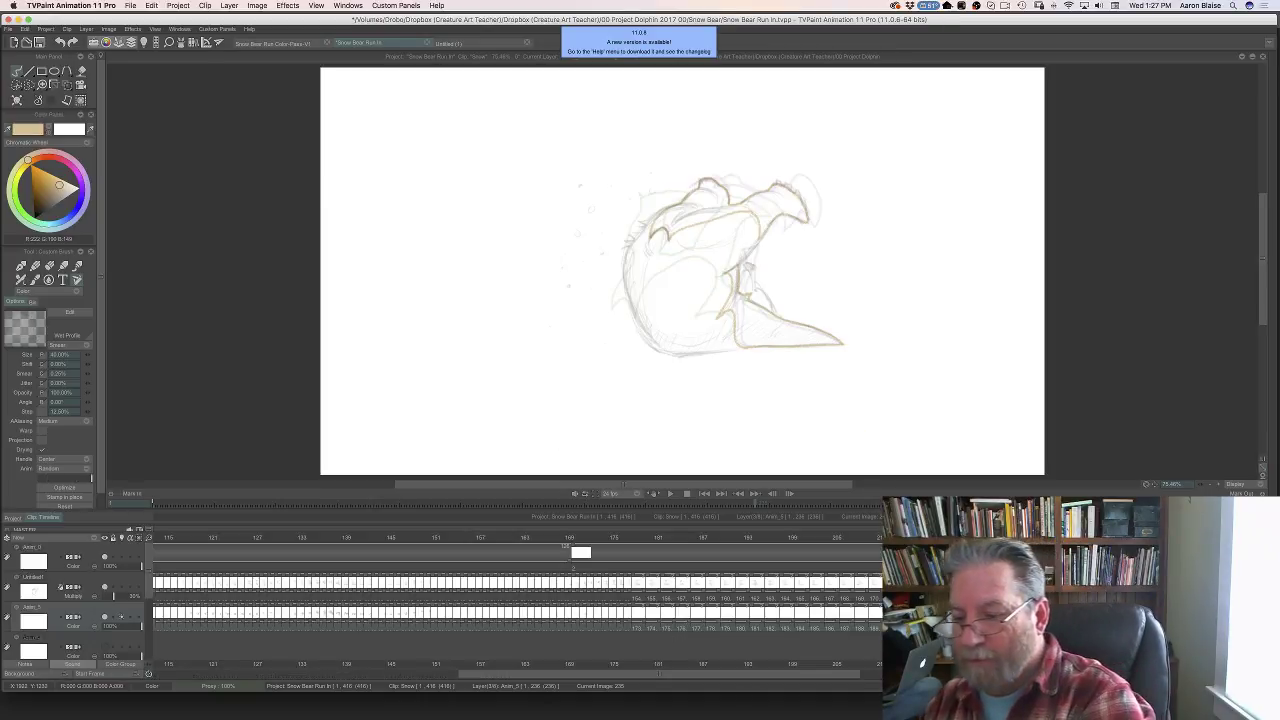
key(Left)
key(Left)
key(Left)
key(Left)
key(Left)
key(Left)
key(Left)
key(Left)
key(Left)
key(Left)
key(Left)
key(Left)
key(Right)
key(Right)
key(Right)
key(Right)
key(Right)
key(Right)
key(Right)
key(Right)
key(Right)
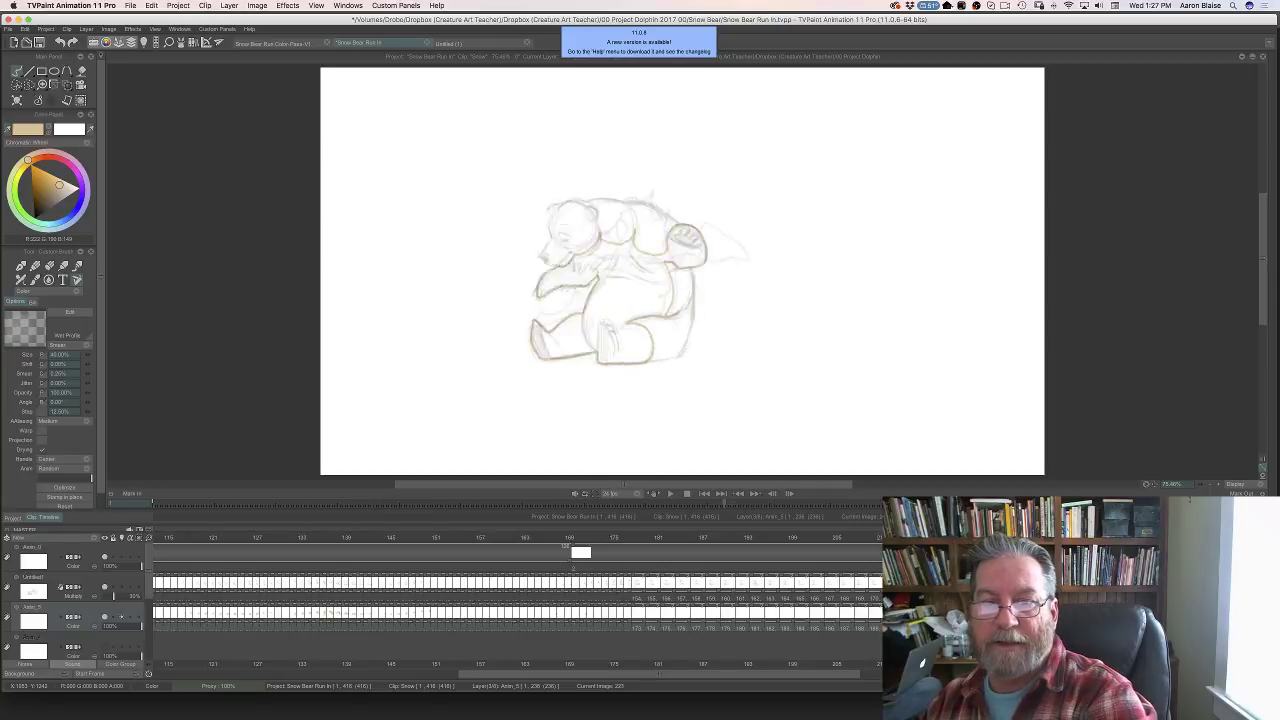
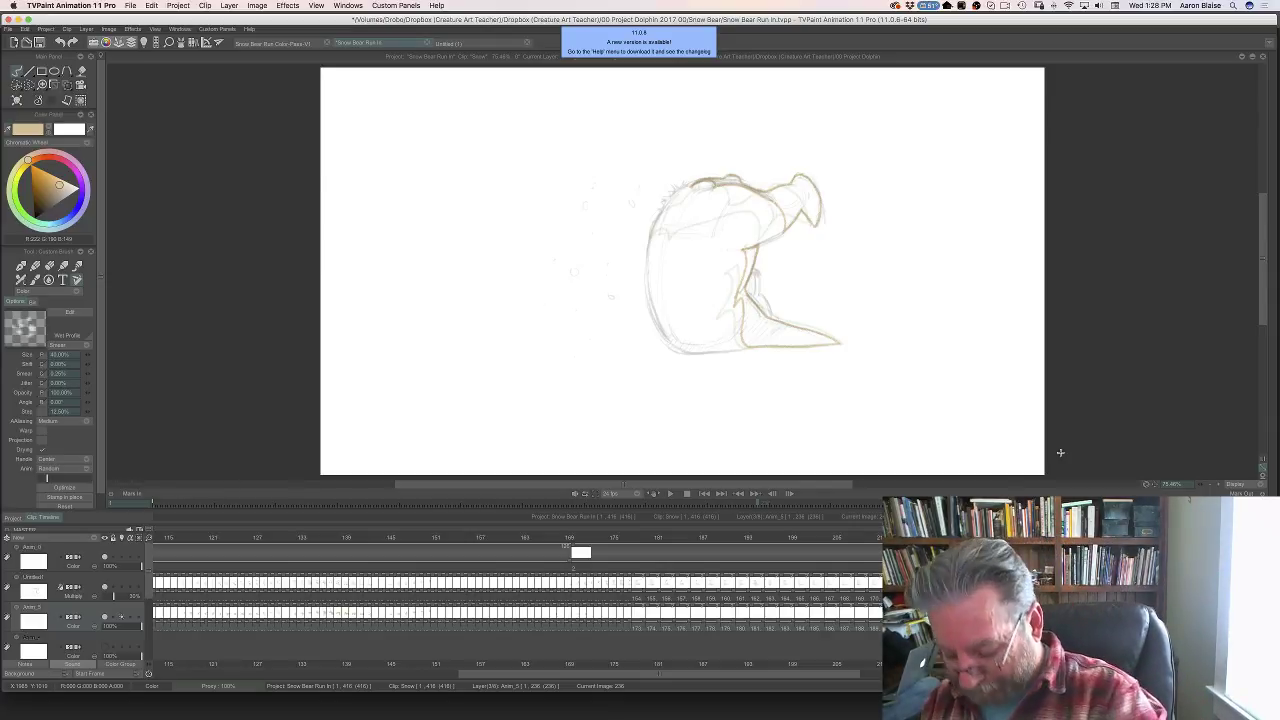
- Advance to frame 238 and trace the back edge, raised leg and far foot in tan, flipping against the preceding drawing
key(Right)
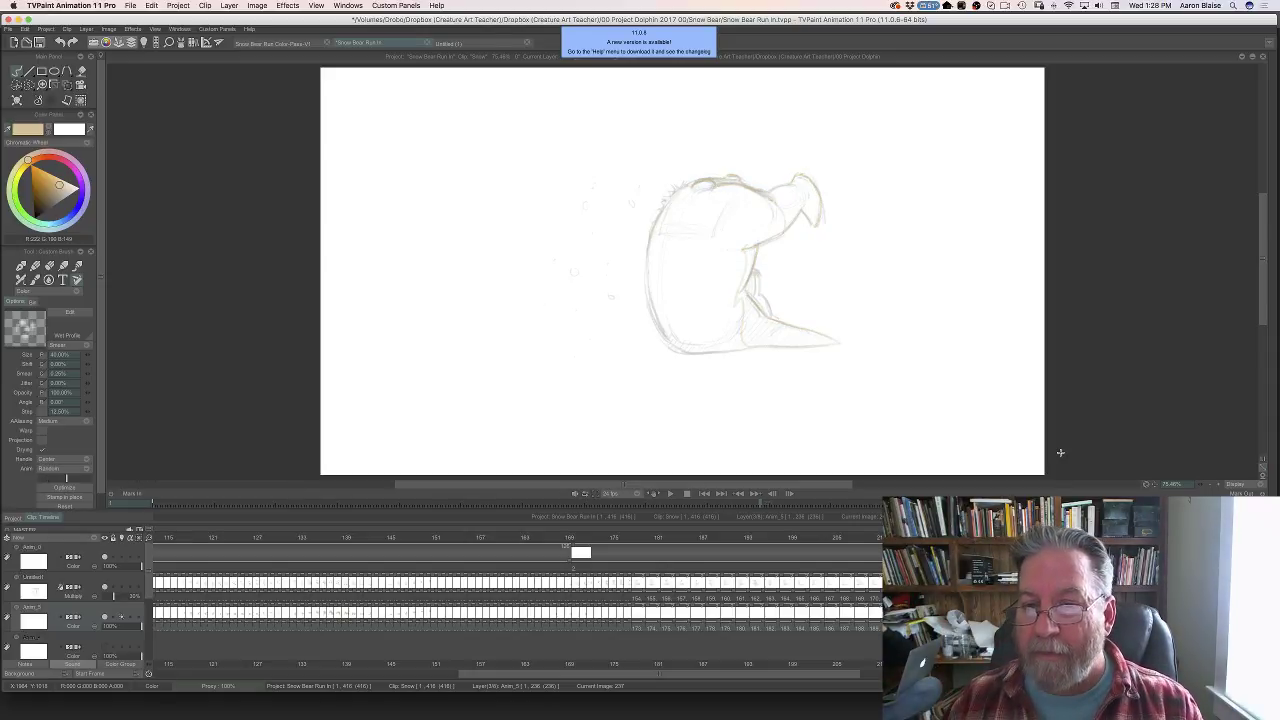
key(Right)
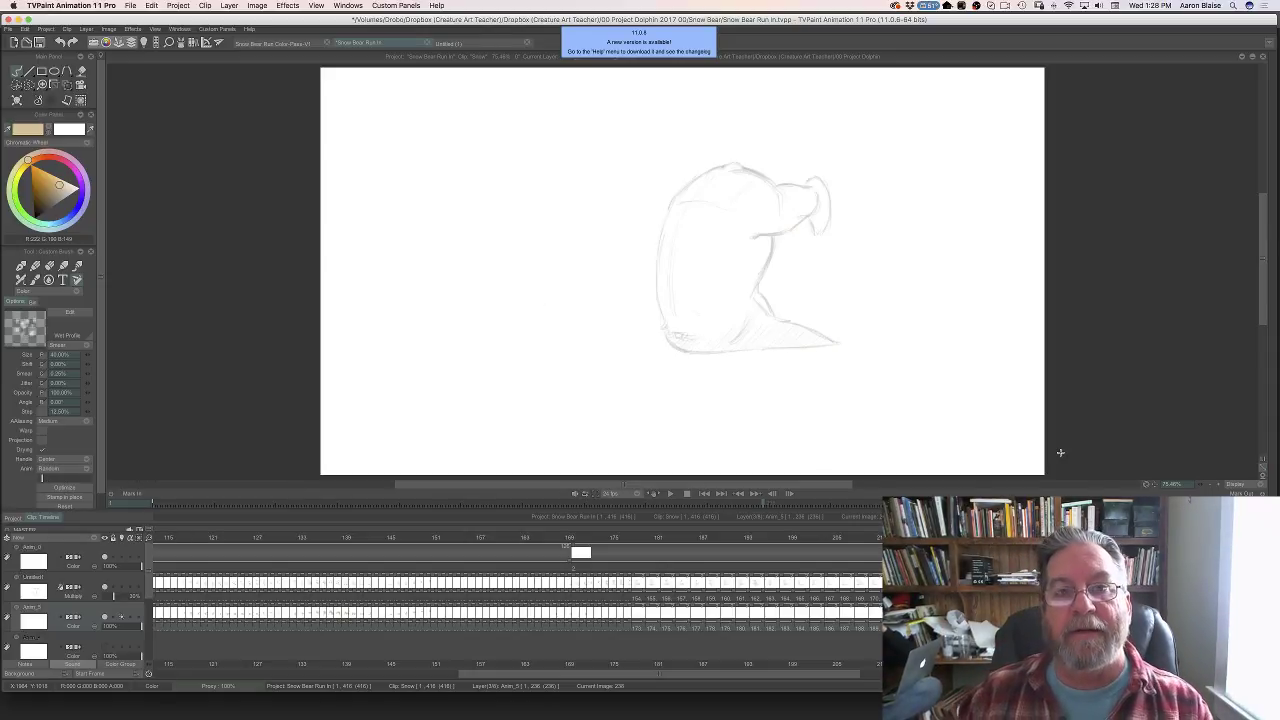
key(Tab)
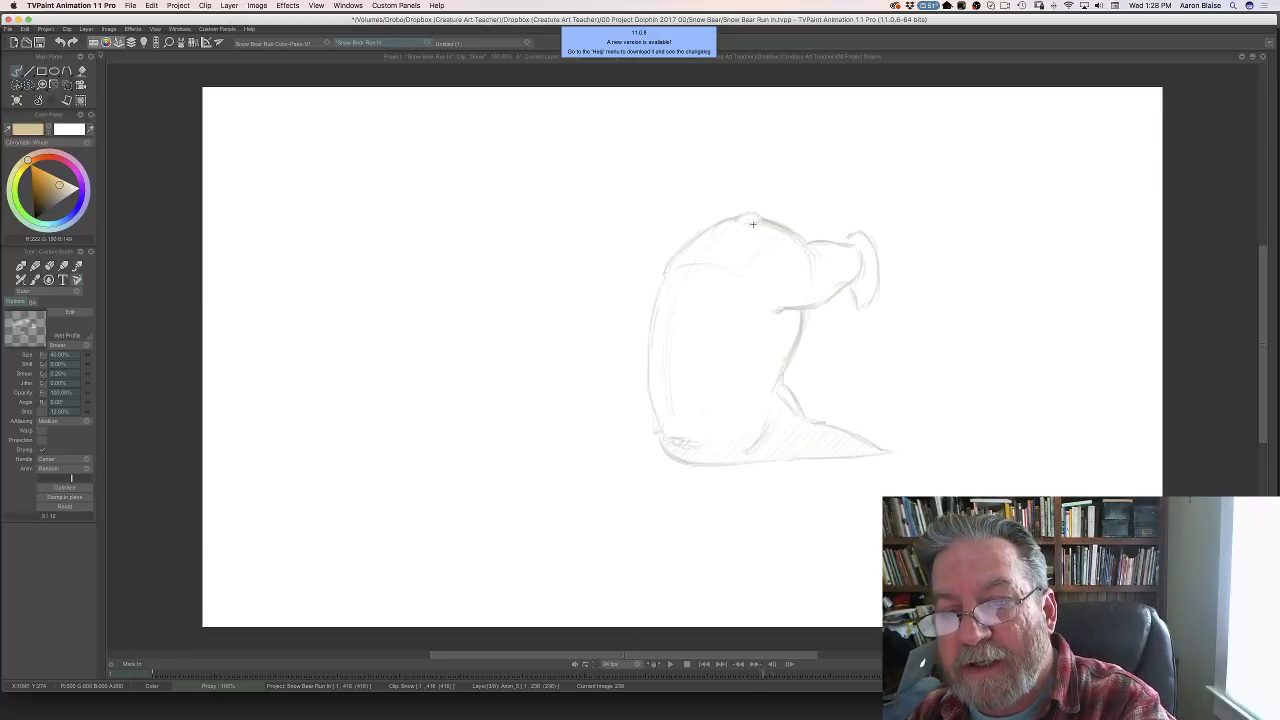
key(l)
mouse_move(752, 222)
mouse_down()
mouse_move(806, 243)
mouse_move(756, 224)
mouse_move(806, 248)
mouse_move(863, 237)
mouse_move(877, 269)
mouse_move(869, 302)
mouse_move(851, 292)
mouse_move(808, 304)
mouse_move(807, 250)
mouse_up()
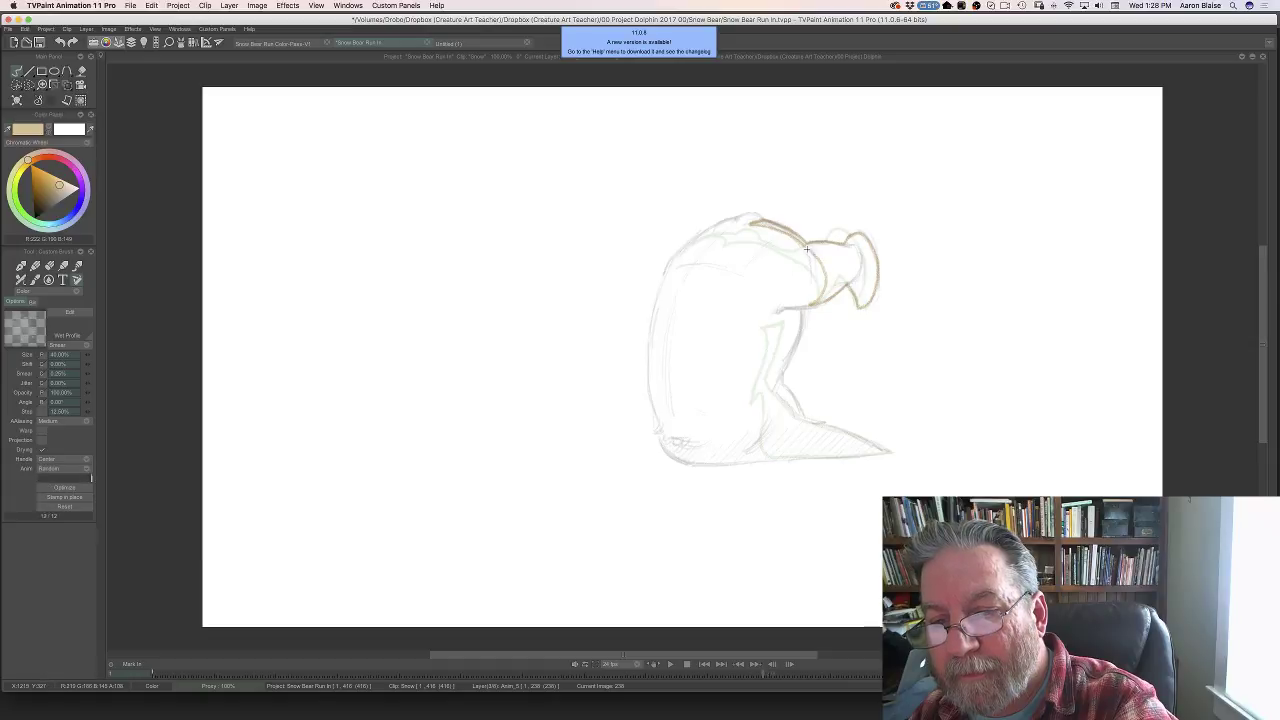
key(Left)
key(Right)
key(Left)
key(Right)
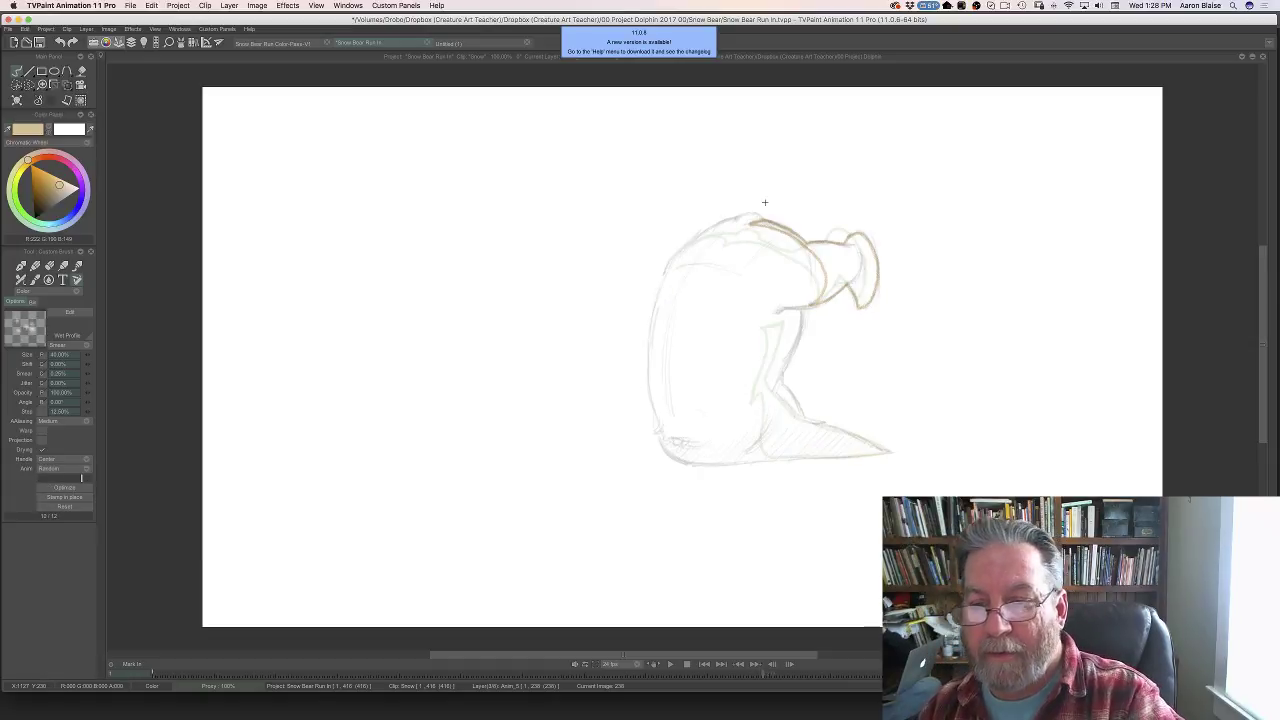
- Trace the belly contour and the inner shadow line below the raised leg on frame 238, comparing with the preceding drawing
drag(800, 310, 783, 368)
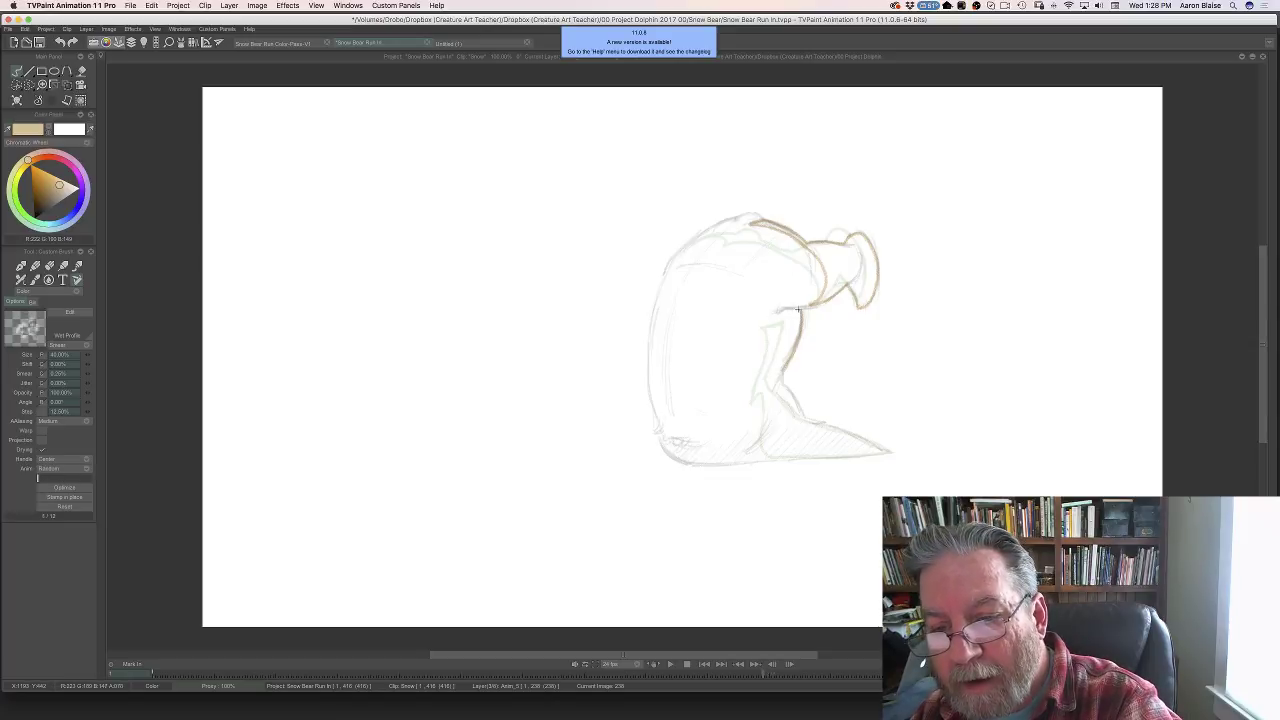
drag(798, 310, 784, 310)
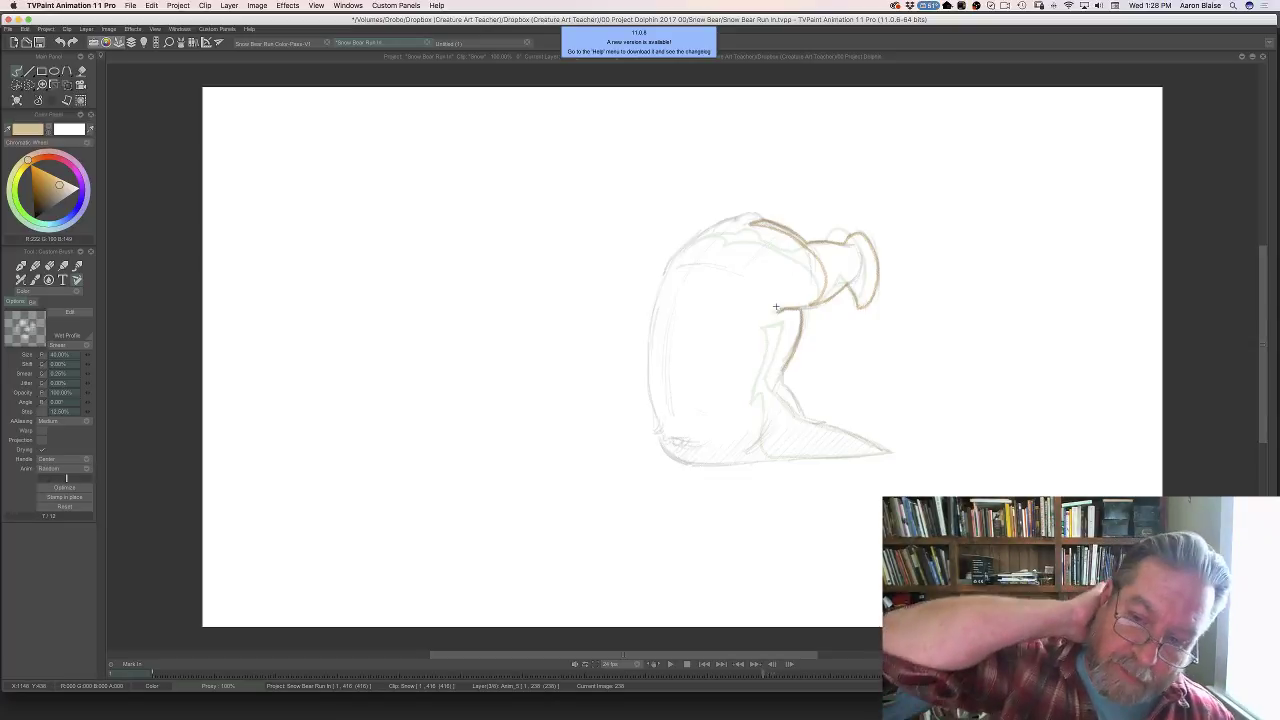
key(Left)
key(Right)
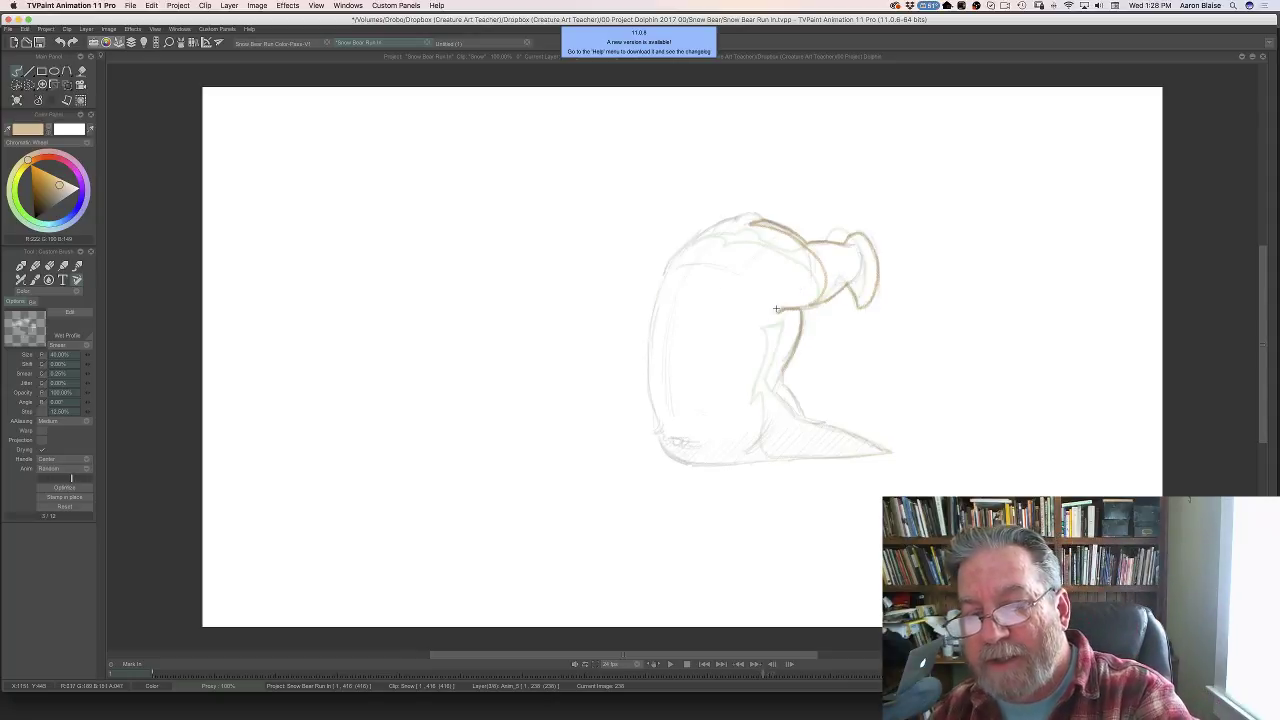
mouse_move(782, 314)
mouse_down()
mouse_move(768, 378)
mouse_move(793, 348)
mouse_move(786, 401)
mouse_up()
key(Left)
key(Right)
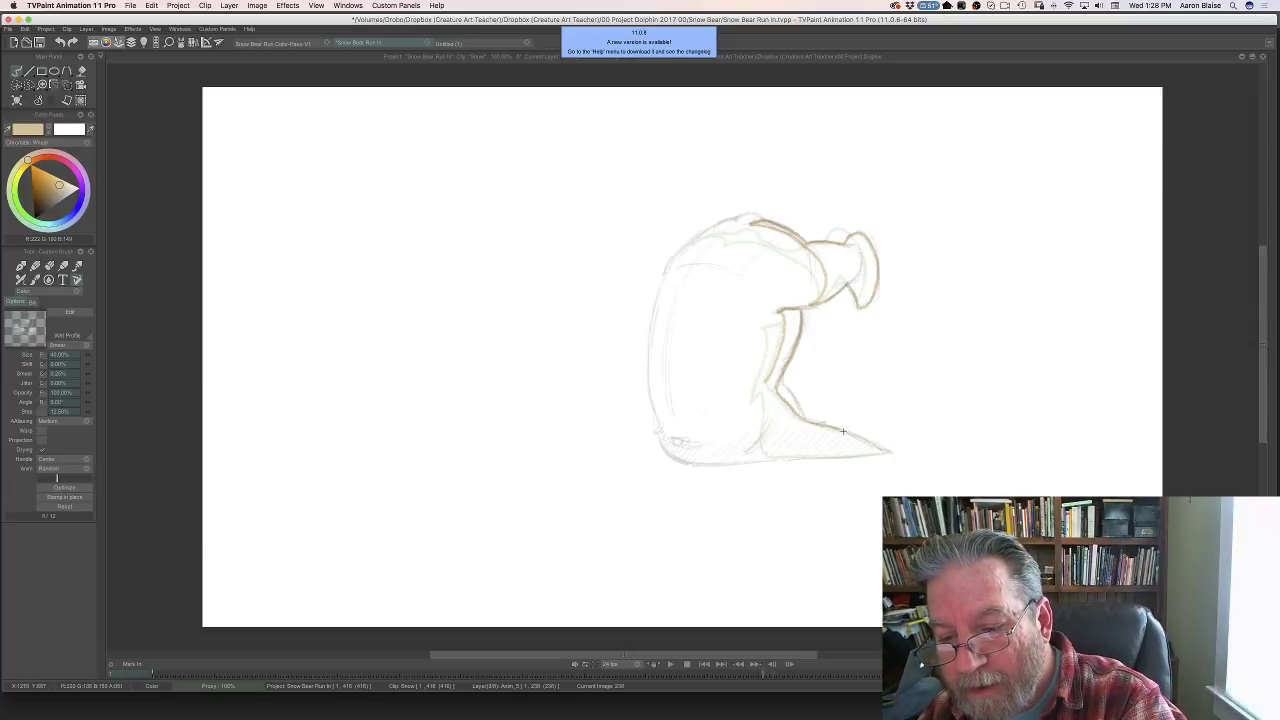
- Trace the arm's upper edge to the paw tip and its bottom edge back toward the body on frame 238, checking against the preceding drawing
drag(843, 432, 885, 443)
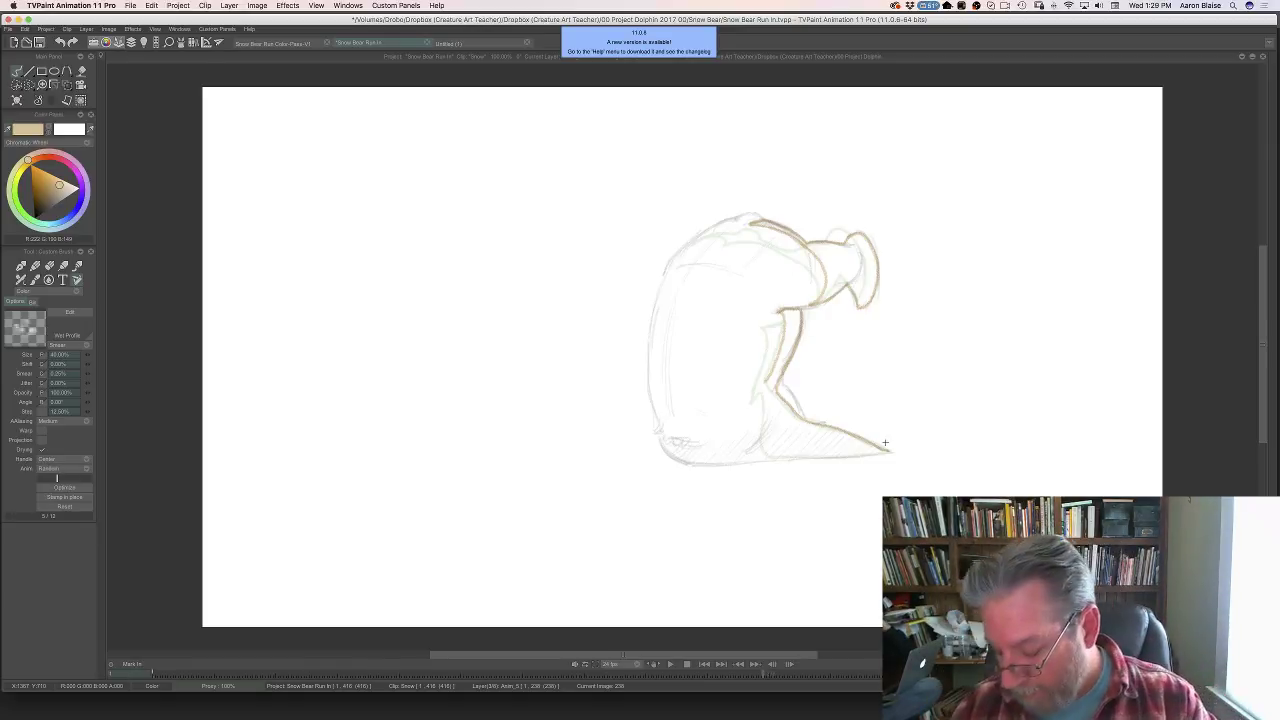
key(Left)
key(Right)
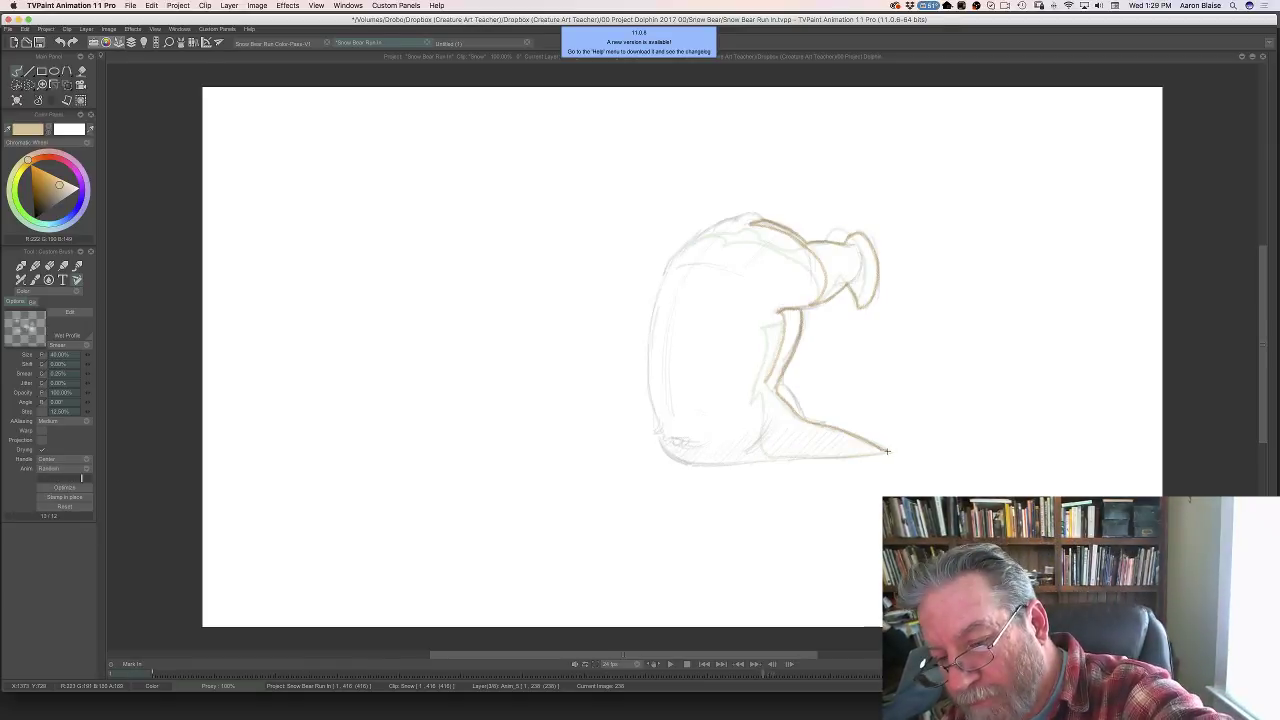
drag(886, 451, 795, 457)
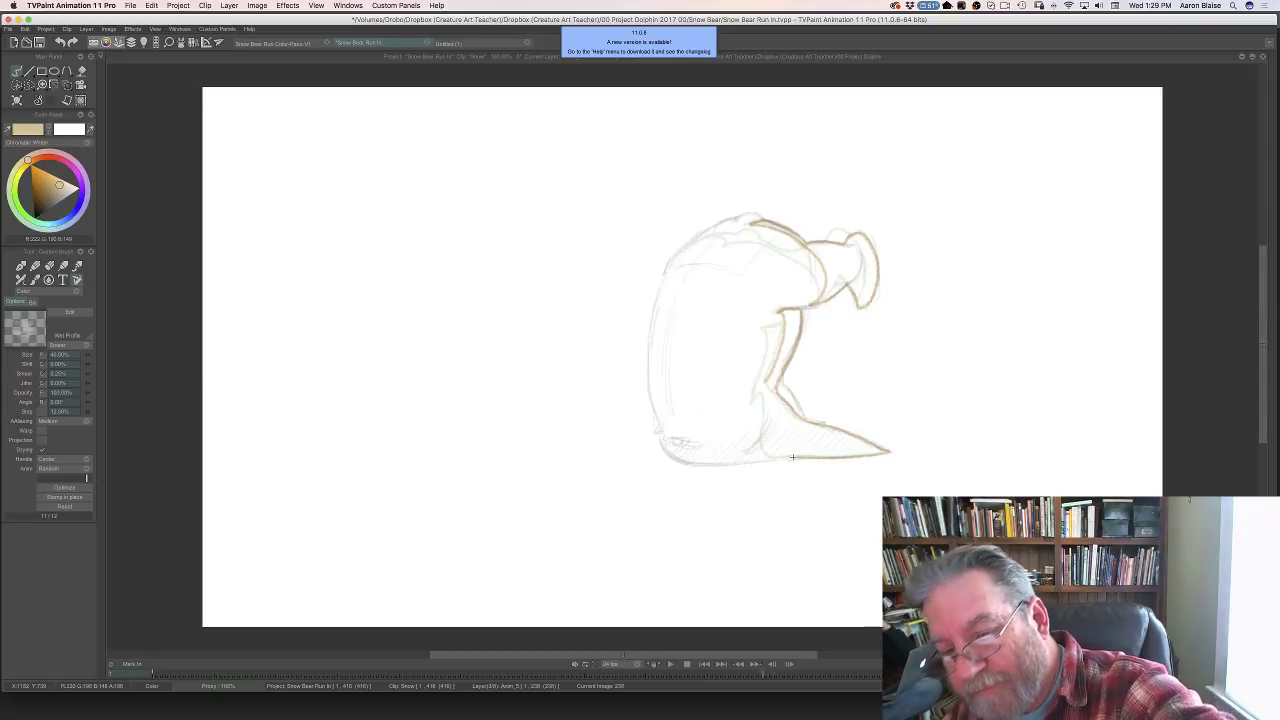
key(Left)
key(Right)
key(Left)
key(Right)
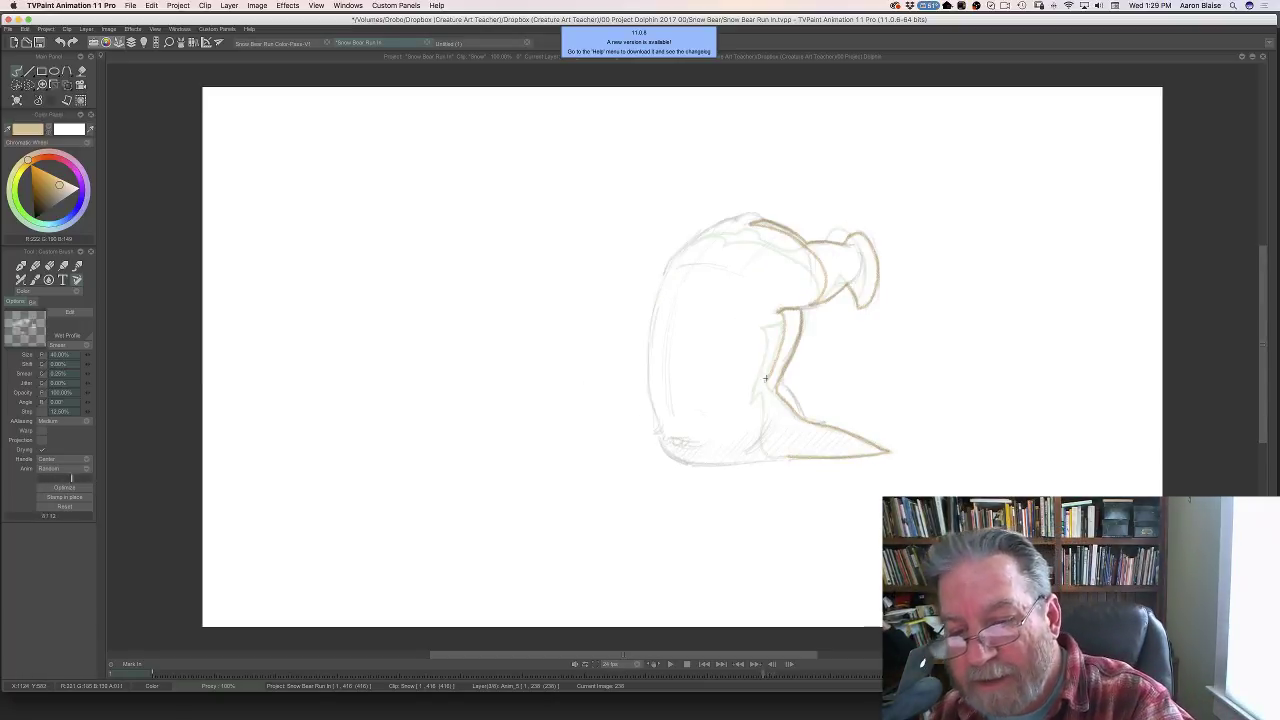
- Close the arm shadow on frame 238 by tracing the armpit line down to the arm's lower corner, and flip frames to compare
drag(765, 384, 780, 458)
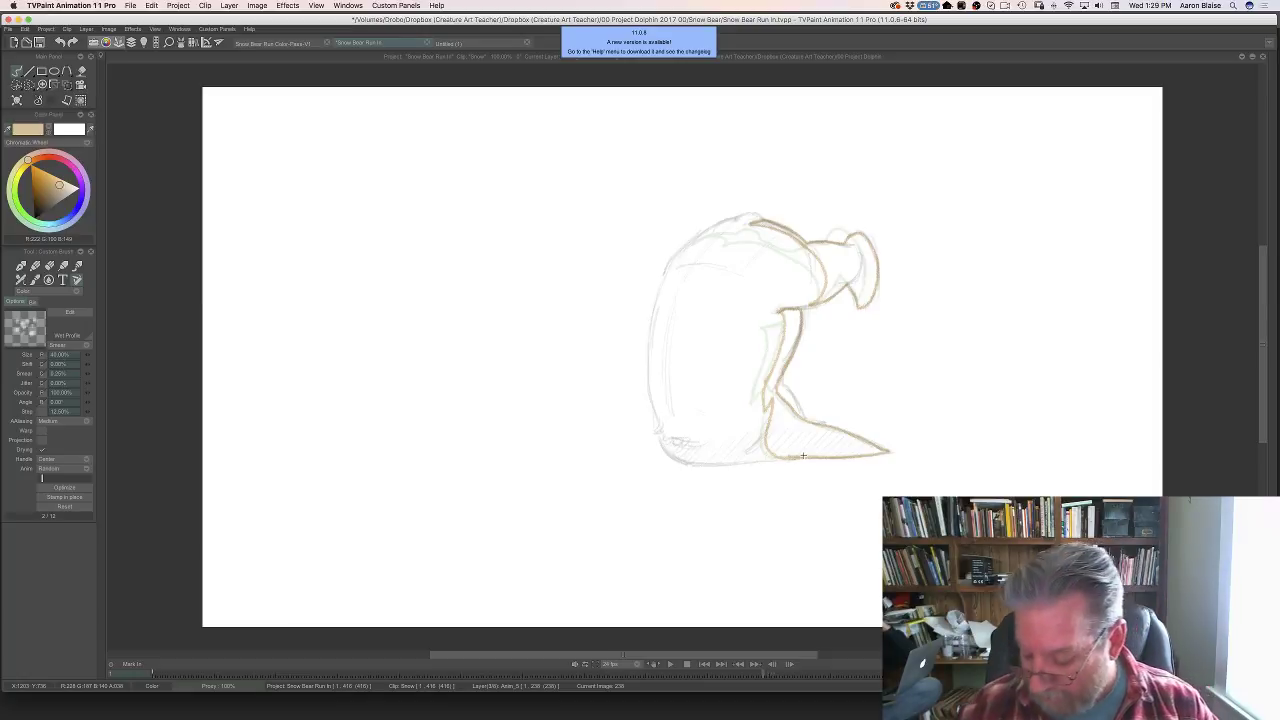
key(Left)
key(Right)
key(Left)
key(Right)
- Flip repeatedly between frames 237 and 238 to examine how the finished shadow outlines move
key(Left)
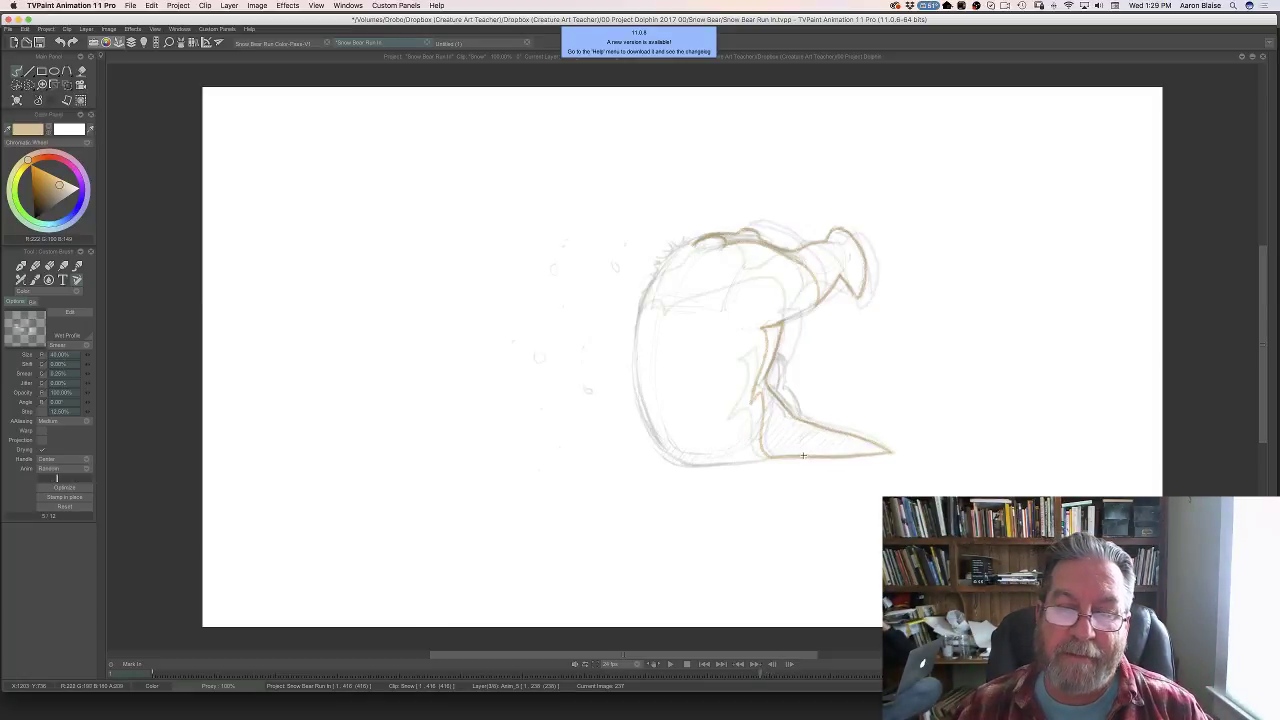
key(Right)
key(Left)
key(Right)
key(Left)
key(Right)
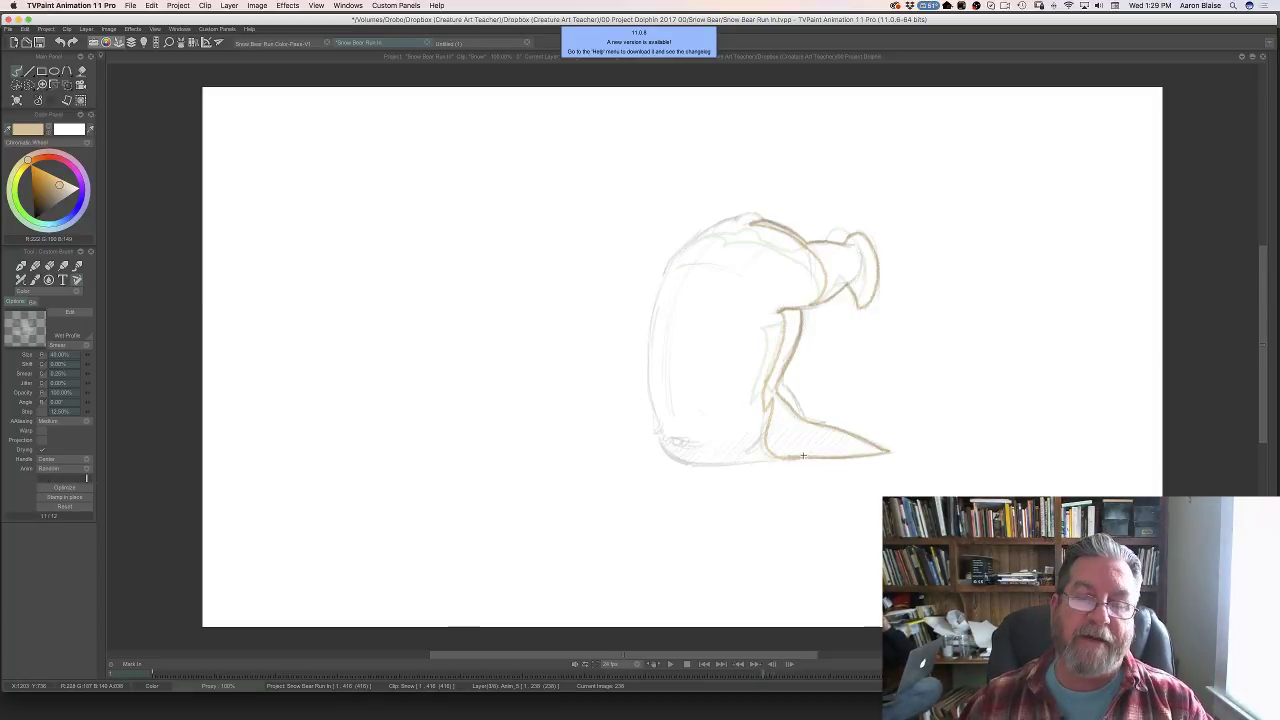
key(Left)
key(Right)
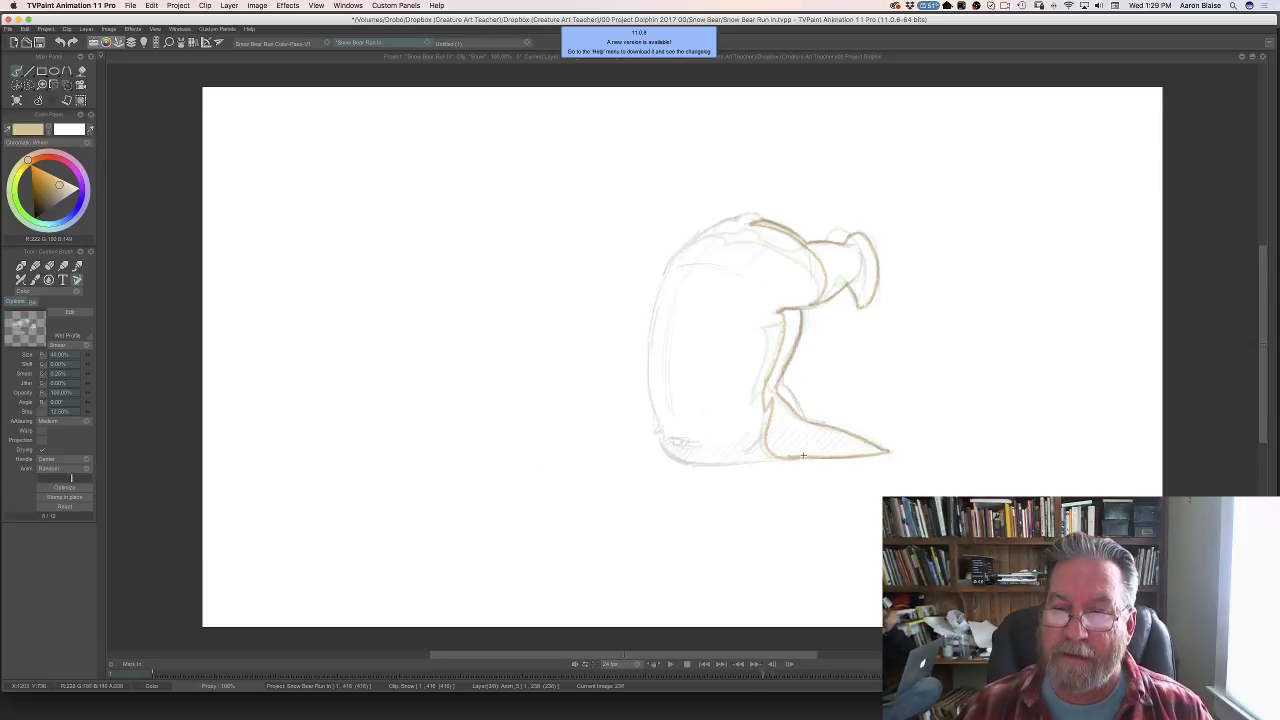
key(Left)
key(Right)
key(Left)
key(Right)
key(Left)
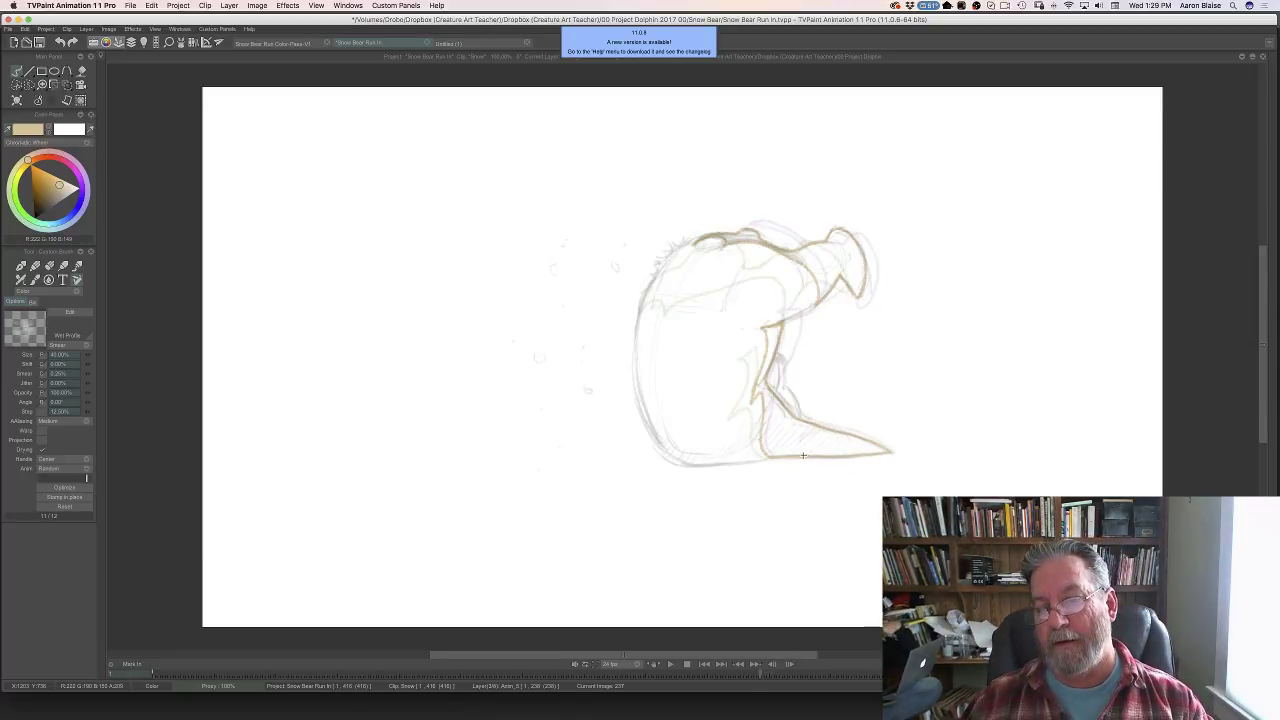
key(Right)
key(Left)
key(Right)
key(Left)
key(Right)
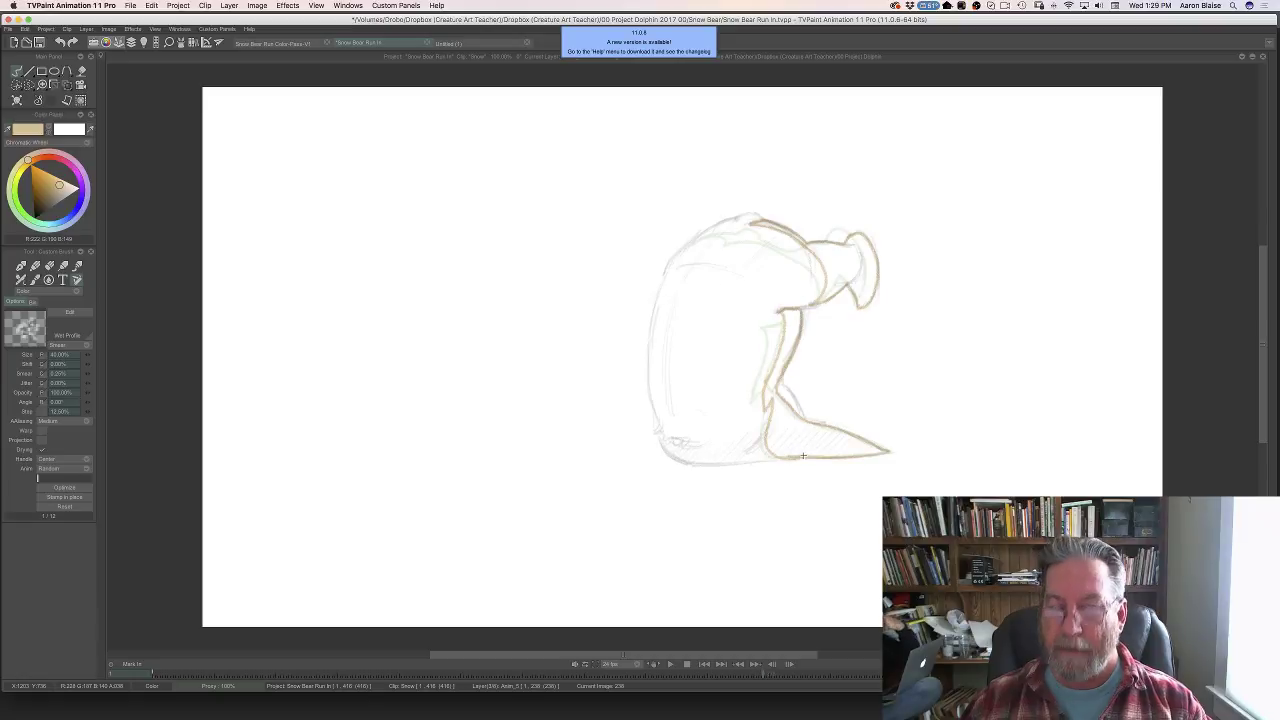
- Advance to frame 240 and trace the back edge, raised leg, far foot and inner belly shadow line in tan
key(Tab)
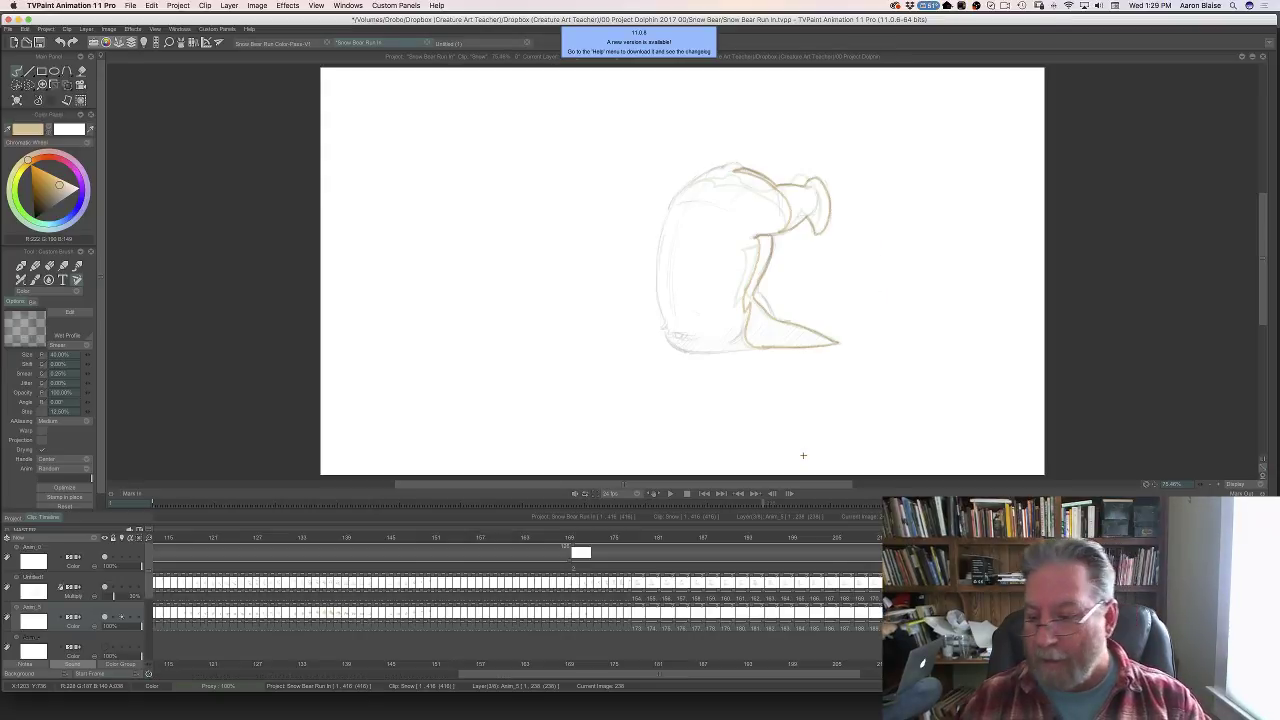
key(Right)
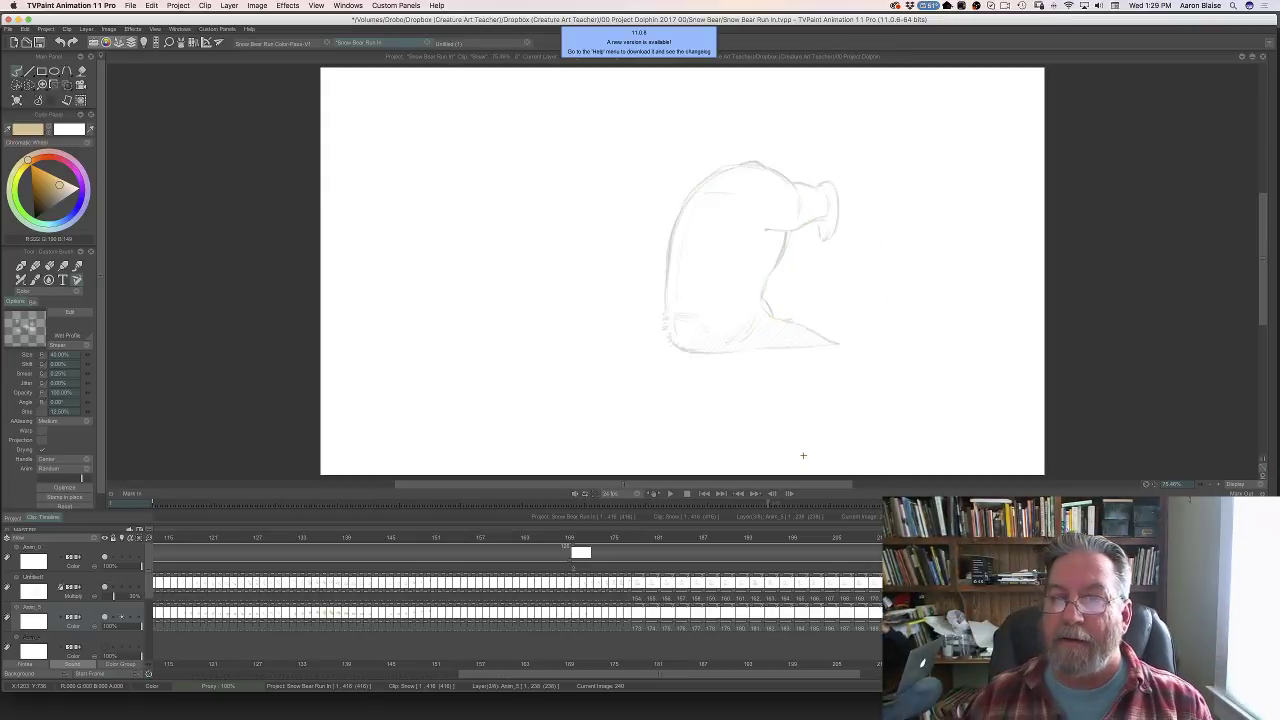
key(0)
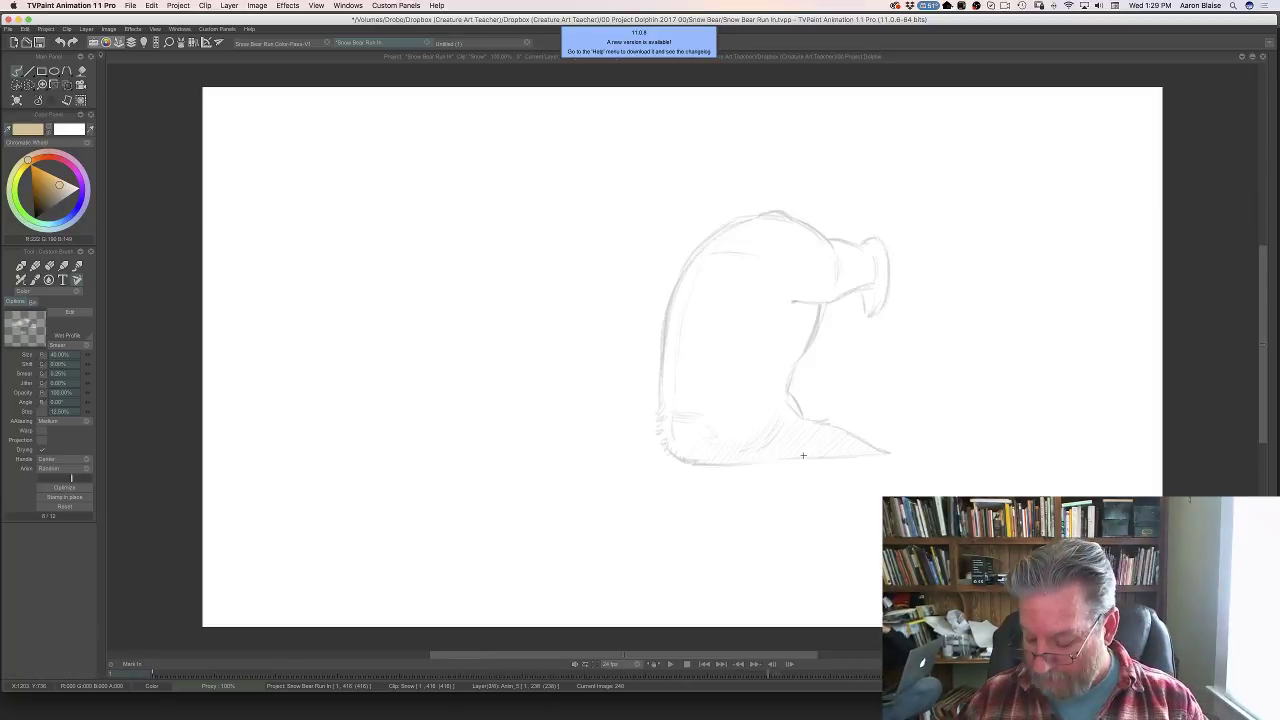
key(Left)
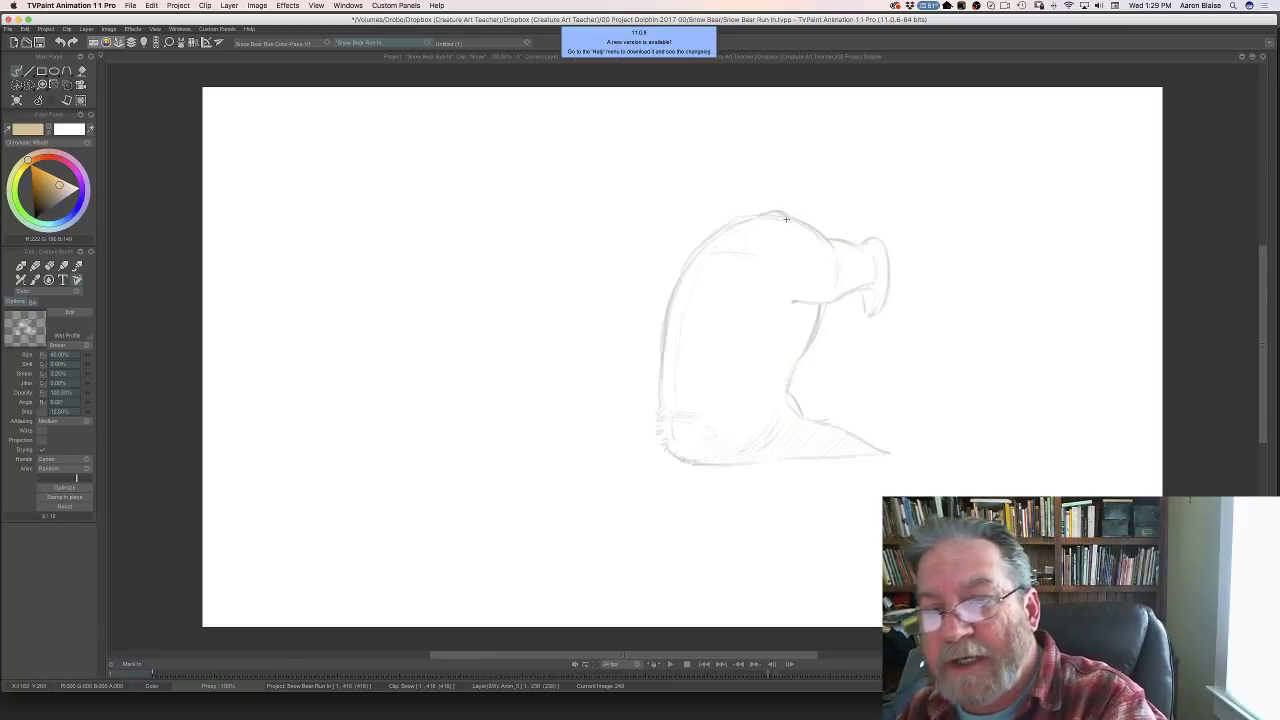
mouse_move(790, 220)
mouse_down()
mouse_move(827, 245)
mouse_move(792, 220)
mouse_move(829, 242)
mouse_move(878, 242)
mouse_move(883, 296)
mouse_move(866, 318)
mouse_move(854, 290)
mouse_move(827, 300)
mouse_move(829, 246)
mouse_move(834, 287)
mouse_move(797, 302)
mouse_move(772, 411)
mouse_up()
key(Right)
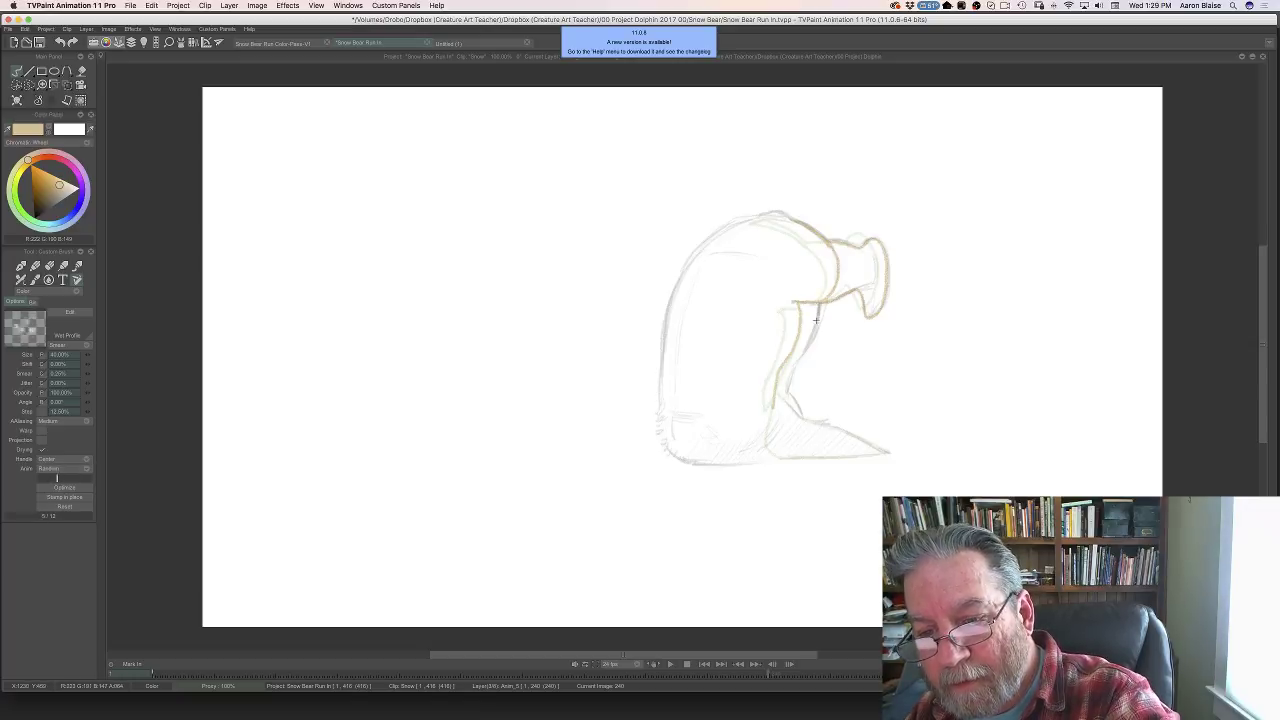
- Trace the outer belly contour and the whole arm outline on frame 240, and flip against the preceding drawing to compare
mouse_move(816, 320)
mouse_down()
mouse_move(794, 367)
mouse_move(796, 412)
mouse_move(882, 450)
mouse_up()
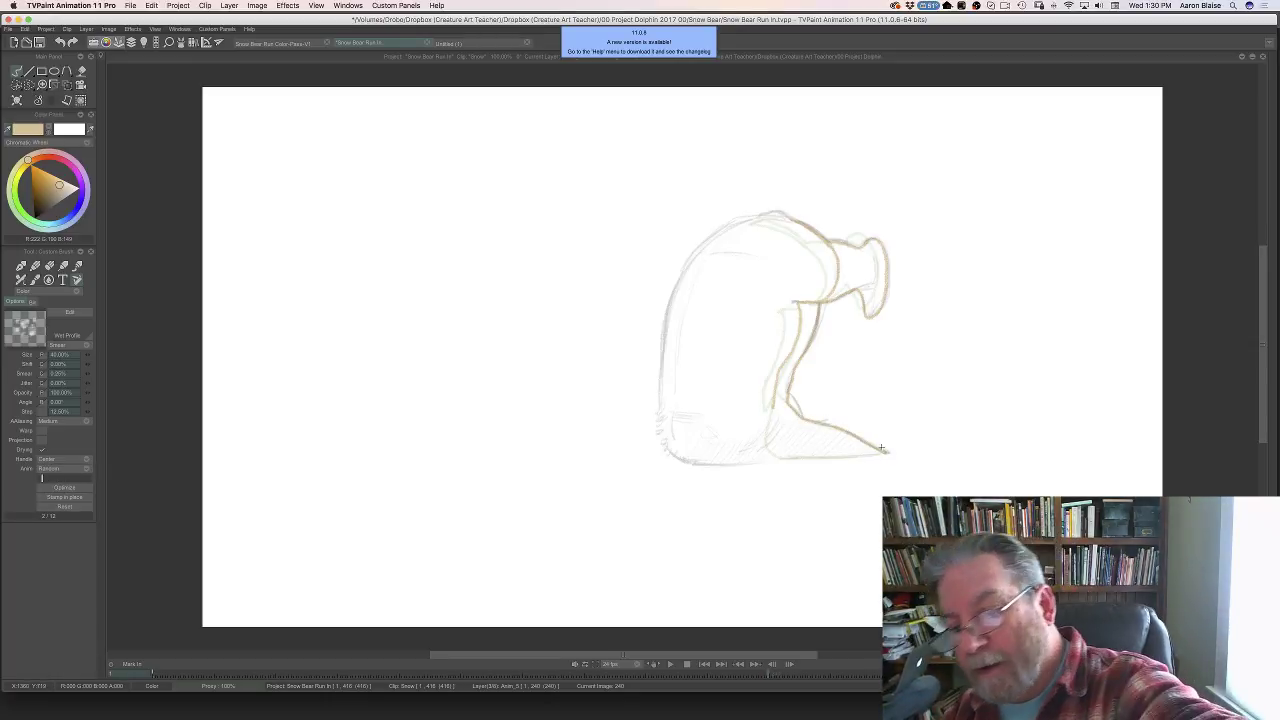
drag(884, 452, 792, 458)
drag(783, 377, 772, 441)
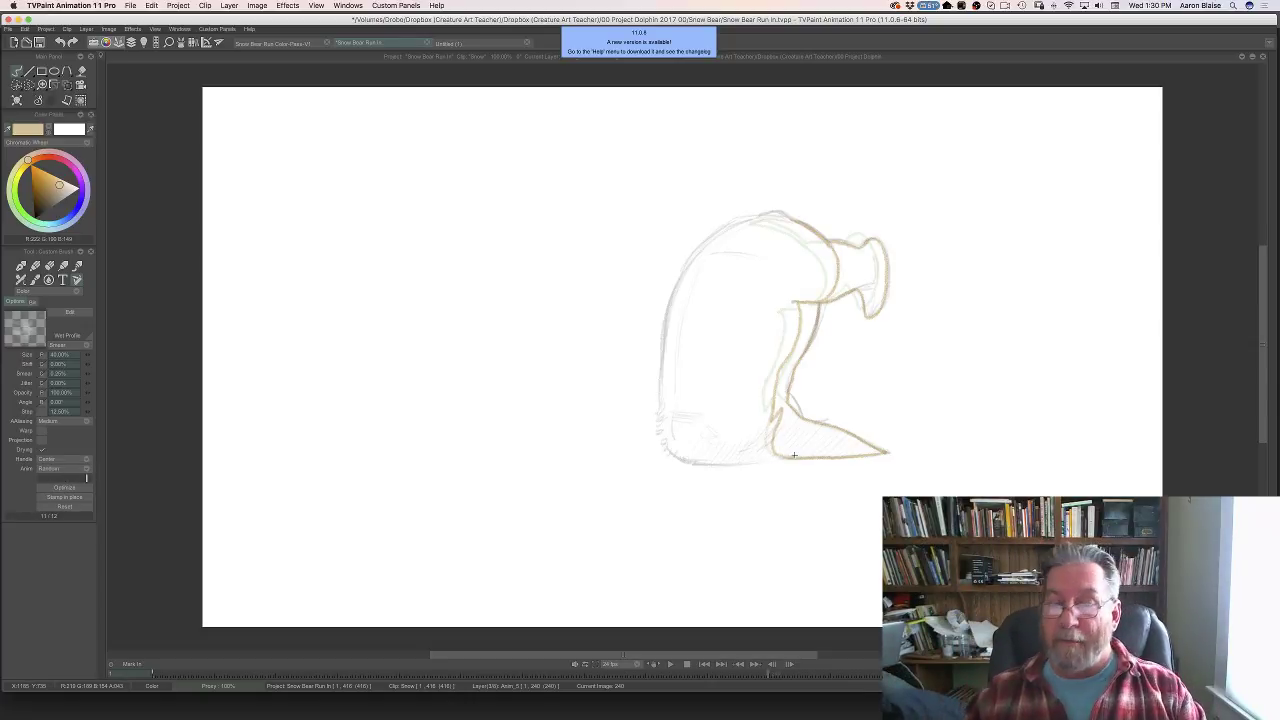
key(Left)
key(Right)
key(Left)
key(Right)
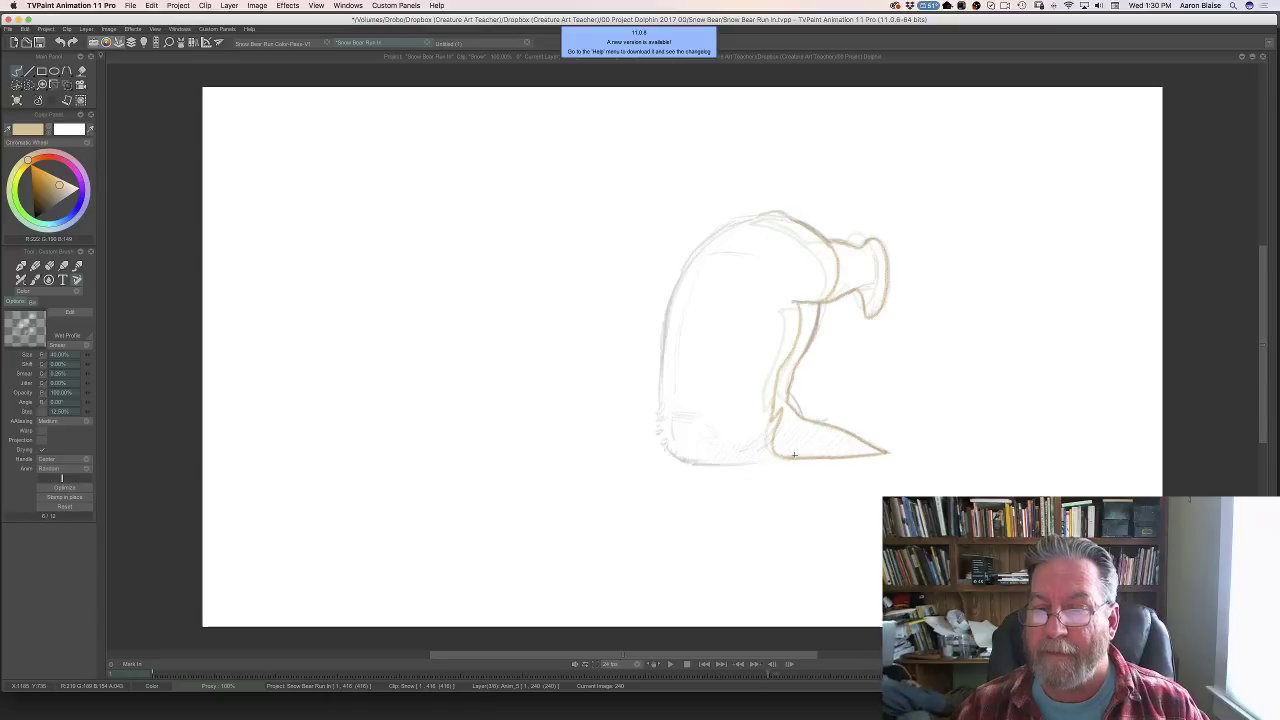
- Go to frame 242 and trace the back edge, raised leg and far foot in tan, joining the leg's underside to the belly
key(Left)
key(Left)
key(Left)
key(Left)
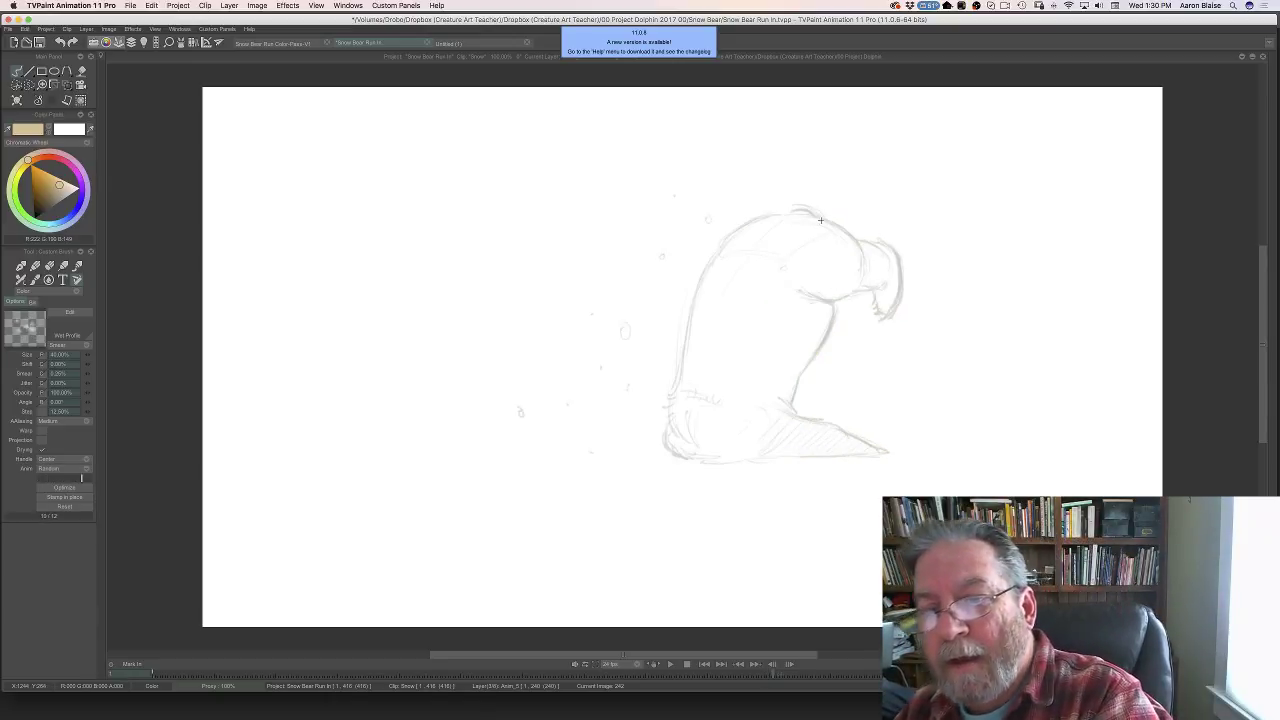
key(Left)
key(Left)
key(Left)
key(Left)
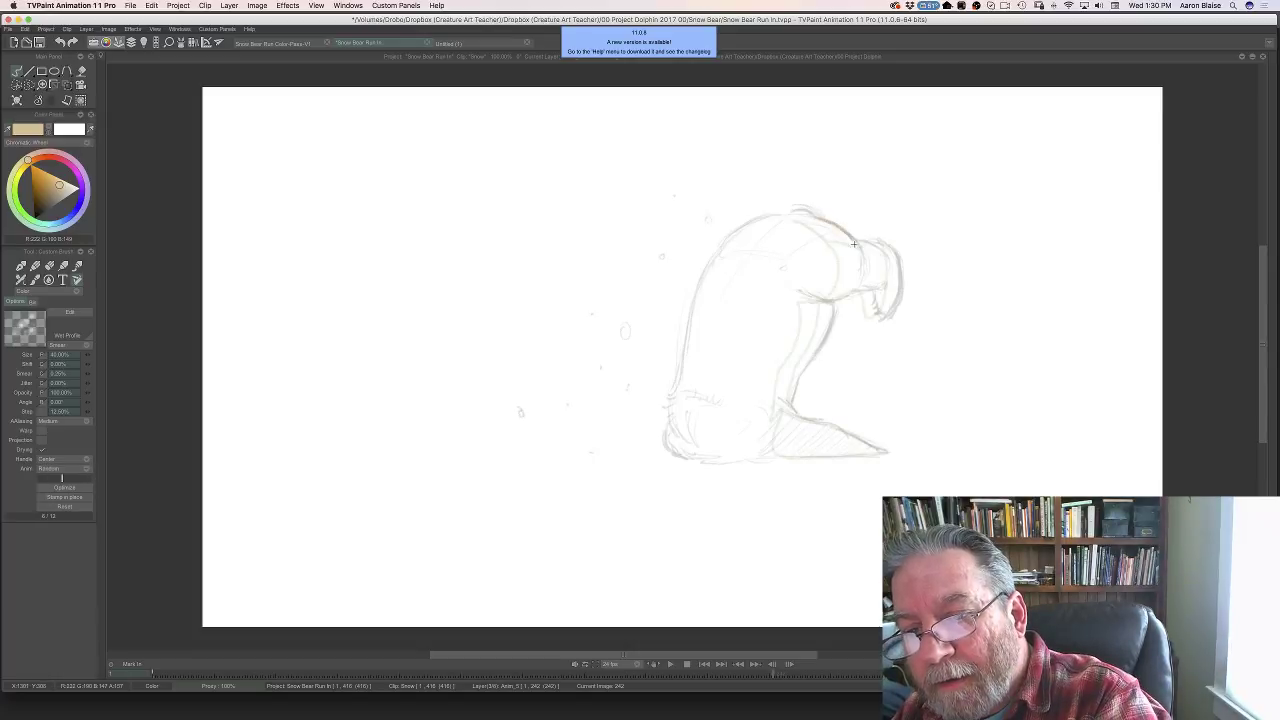
drag(854, 244, 854, 284)
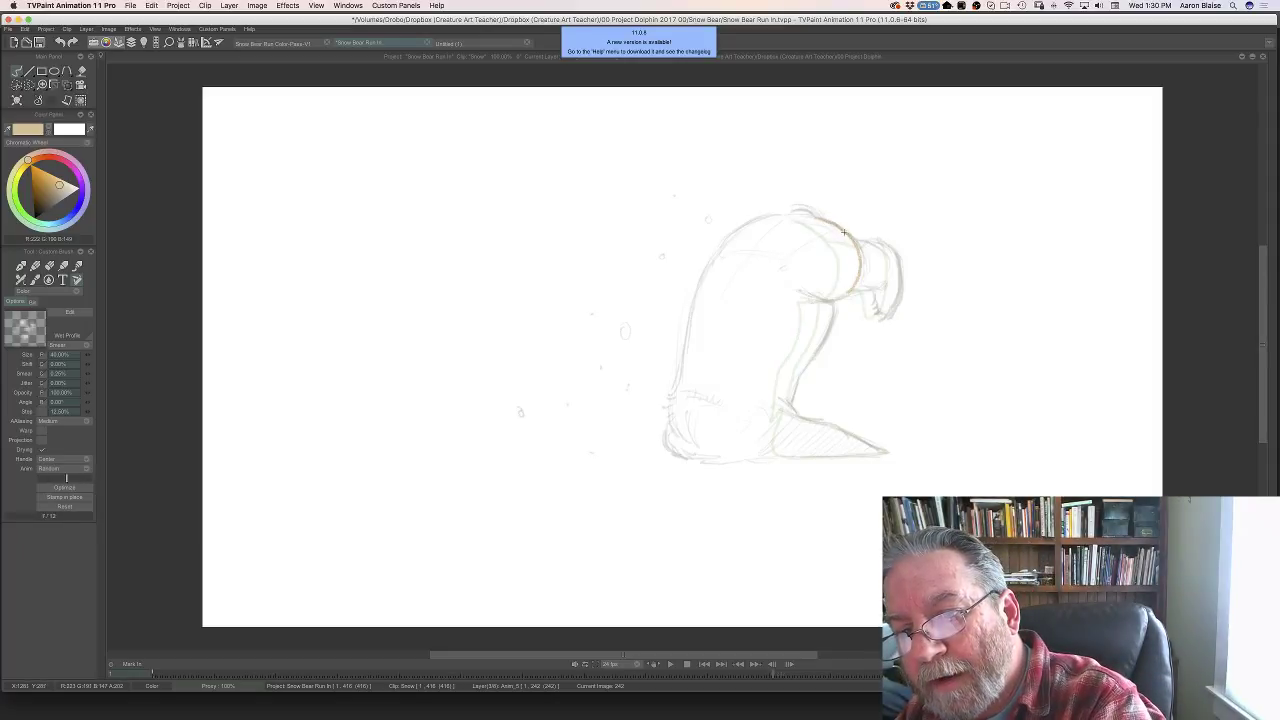
mouse_move(843, 232)
mouse_down()
mouse_move(885, 245)
mouse_move(900, 287)
mouse_move(883, 318)
mouse_up()
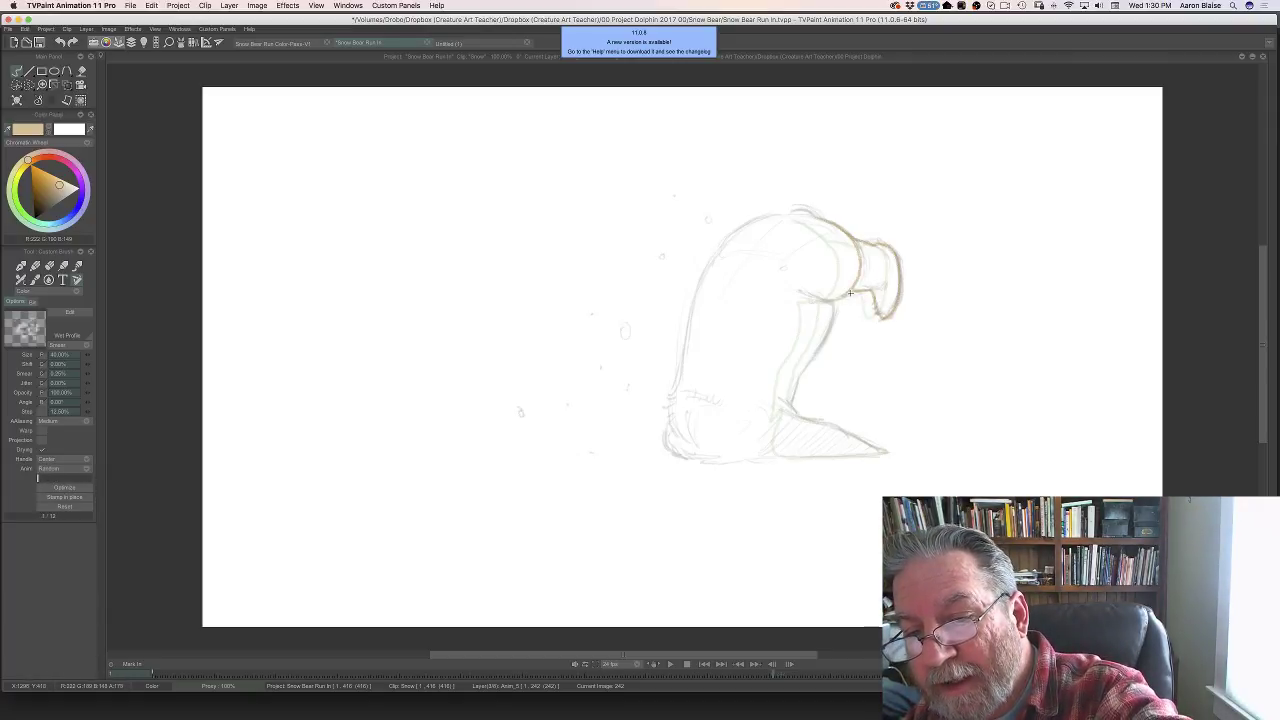
drag(841, 293, 836, 297)
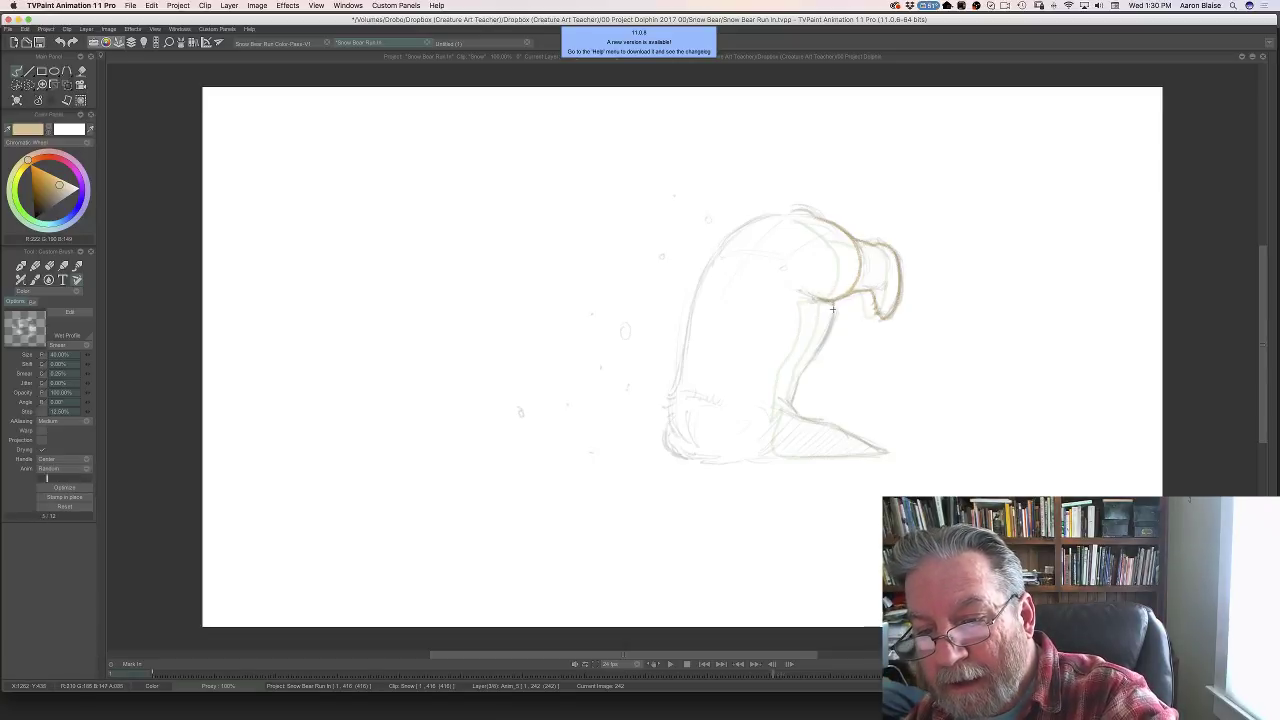
- Trace both belly shadow lines and close the arm outline from the armpit around the paw tip on frame 242
drag(832, 309, 789, 406)
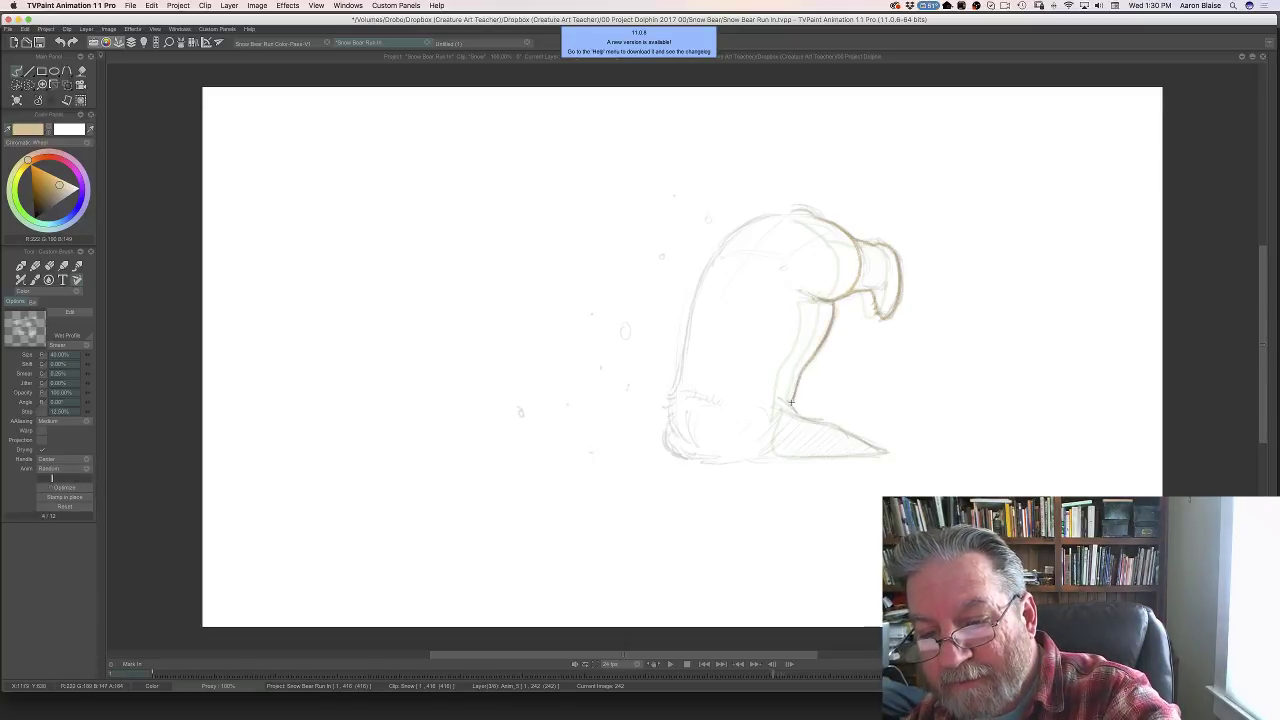
mouse_move(810, 298)
mouse_down()
mouse_move(772, 424)
mouse_move(791, 401)
mouse_move(797, 417)
mouse_move(886, 452)
mouse_move(794, 456)
mouse_up()
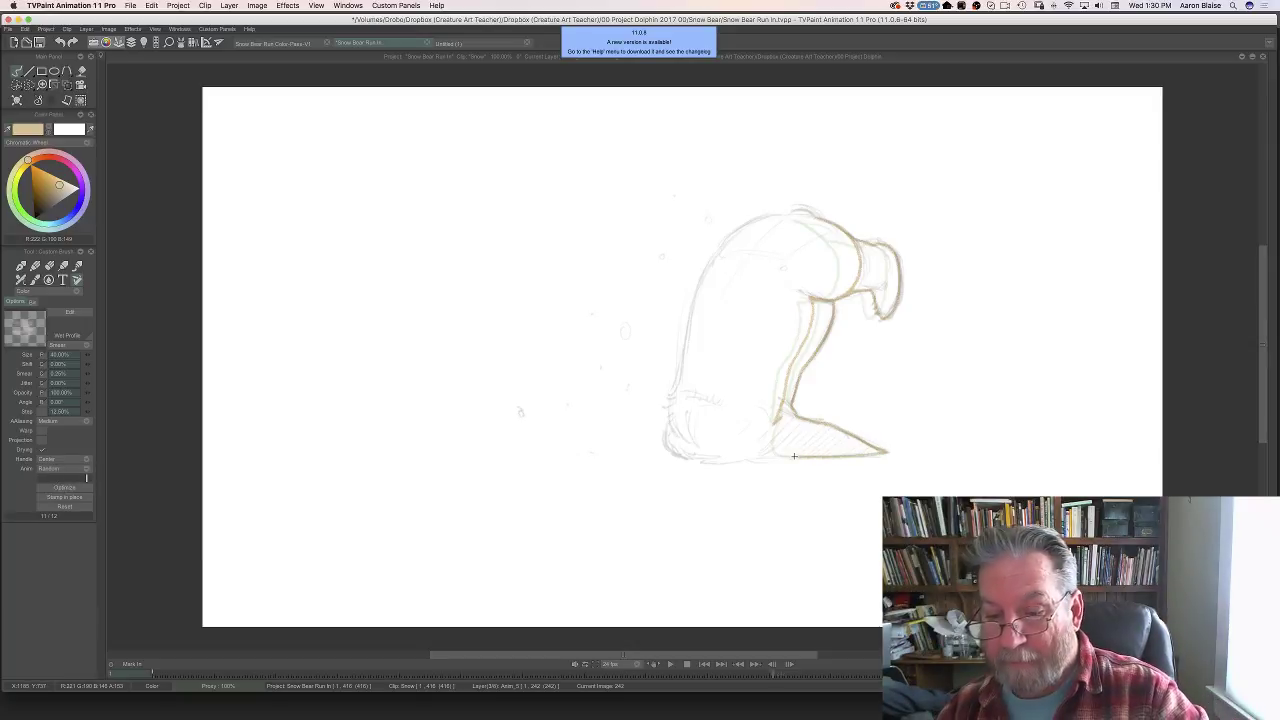
mouse_move(775, 421)
mouse_down()
mouse_move(786, 413)
mouse_move(765, 450)
mouse_move(801, 455)
mouse_up()
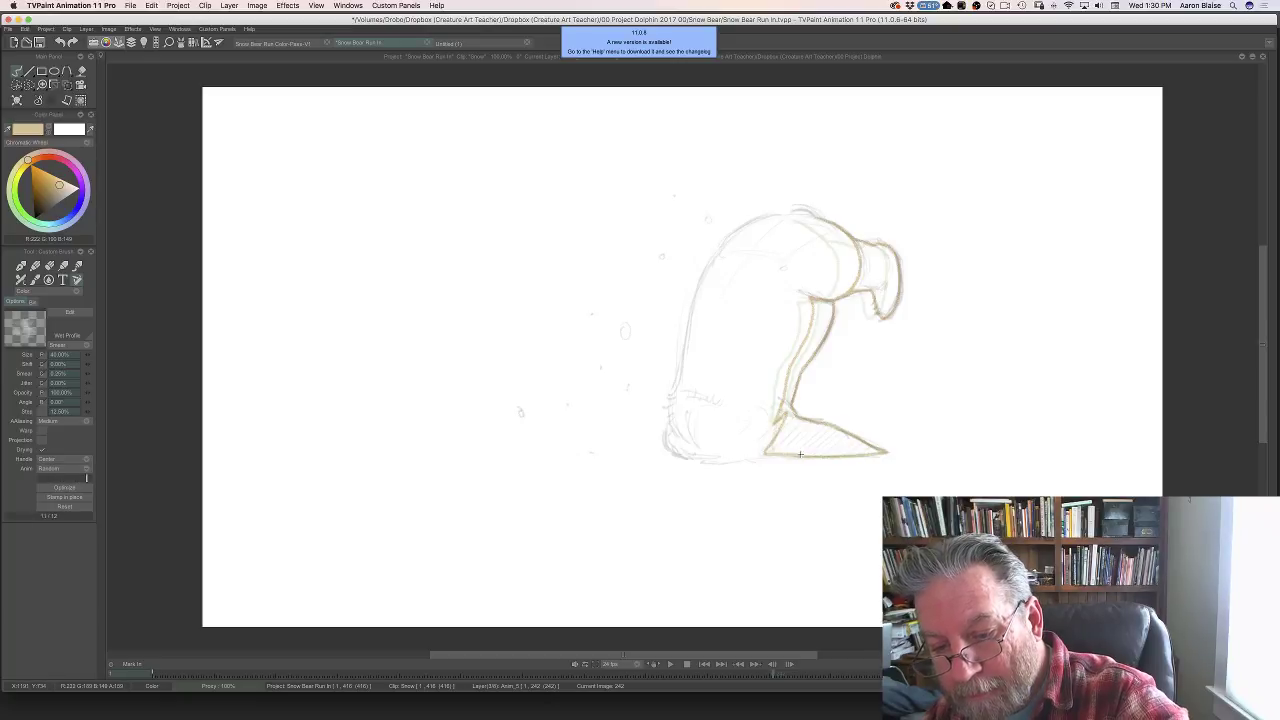
- Flip between frame 242 and the preceding drawing to compare the tan shadow outlines
key(Left)
key(Right)
key(Left)
key(Right)
key(Left)
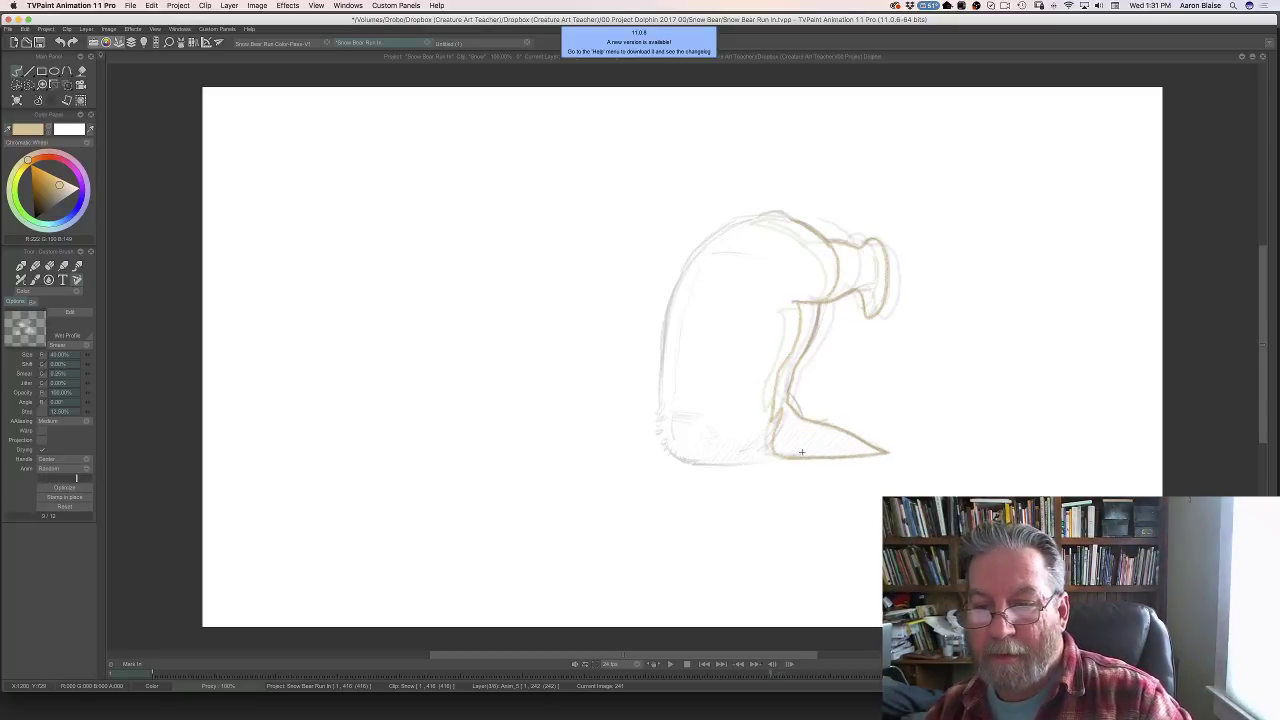
key(Right)
key(Left)
key(Right)
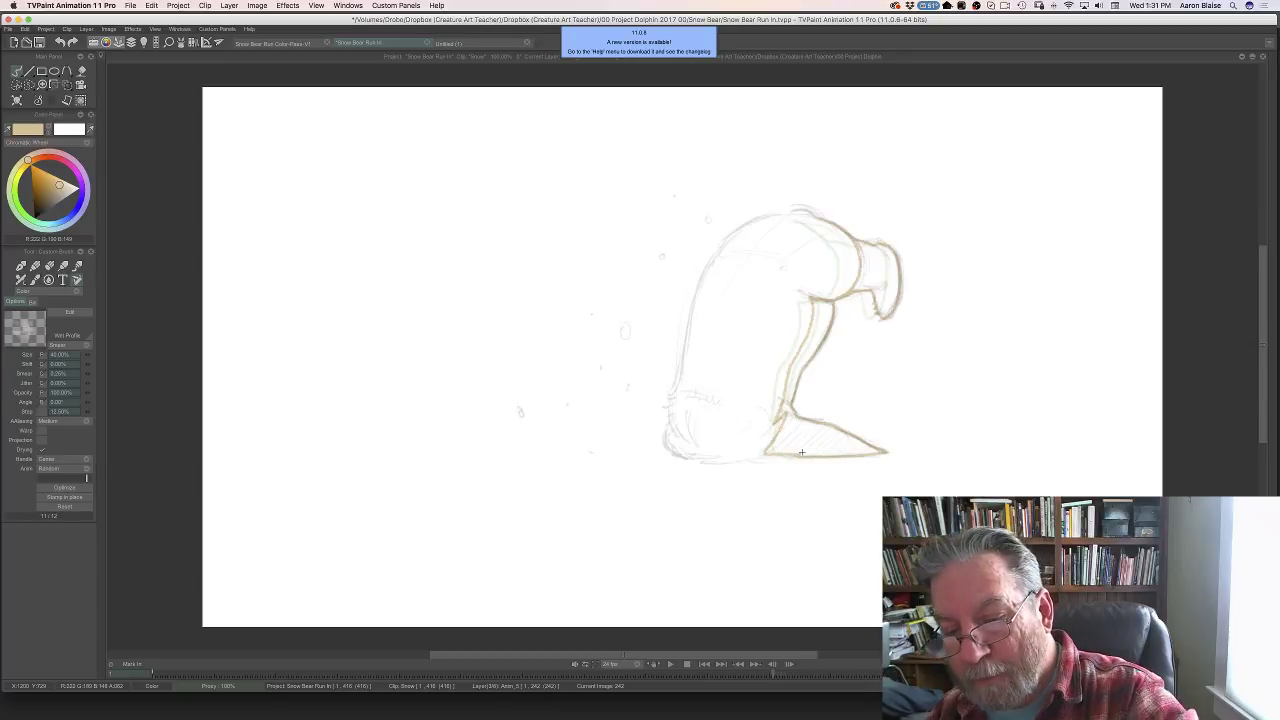
- Touch up the arm outline near the elbow on frame 242 with the eraser and brush, and flip against the preceding drawing to compare
key(e)
mouse_move(800, 450)
mouse_down()
mouse_move(758, 464)
mouse_move(780, 458)
mouse_move(758, 455)
mouse_move(790, 412)
mouse_up()
key(Left)
key(Right)
key(b)
key(Left)
key(Right)
key(Left)
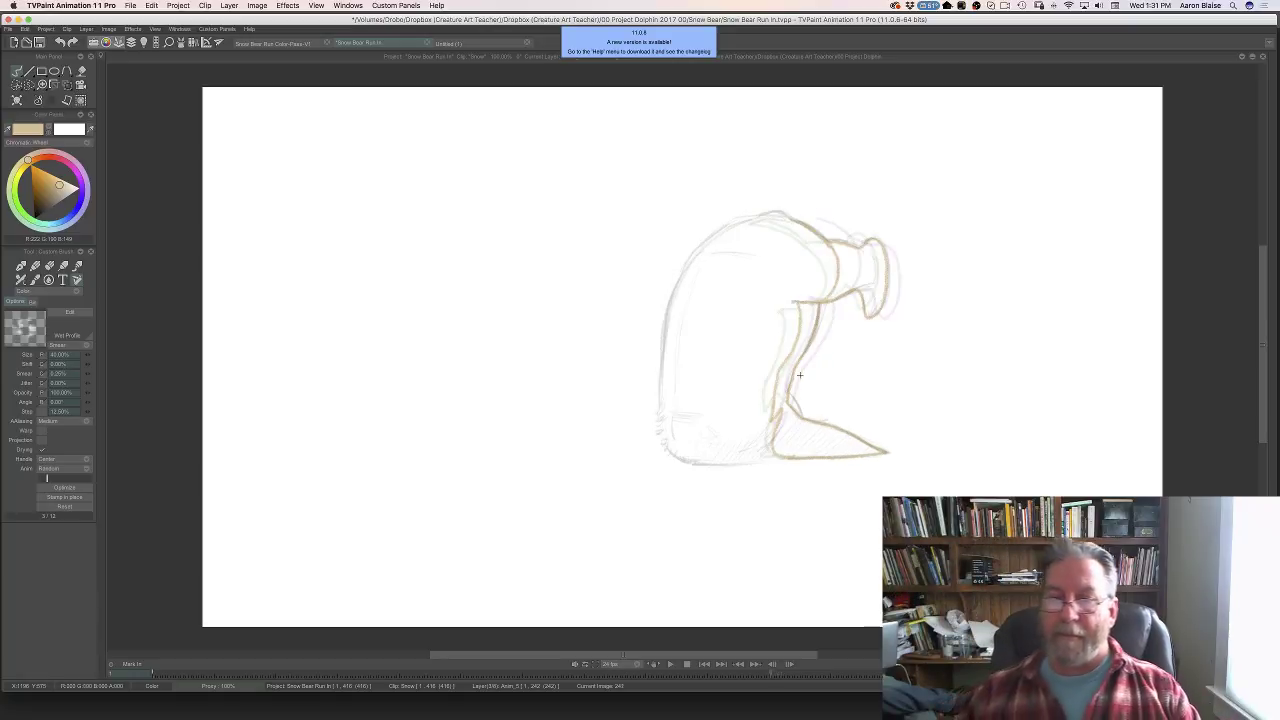
key(Right)
key(Left)
key(Right)
- Locate the end of the shadow layer in the timeline and go to frame 244
key(Tab)
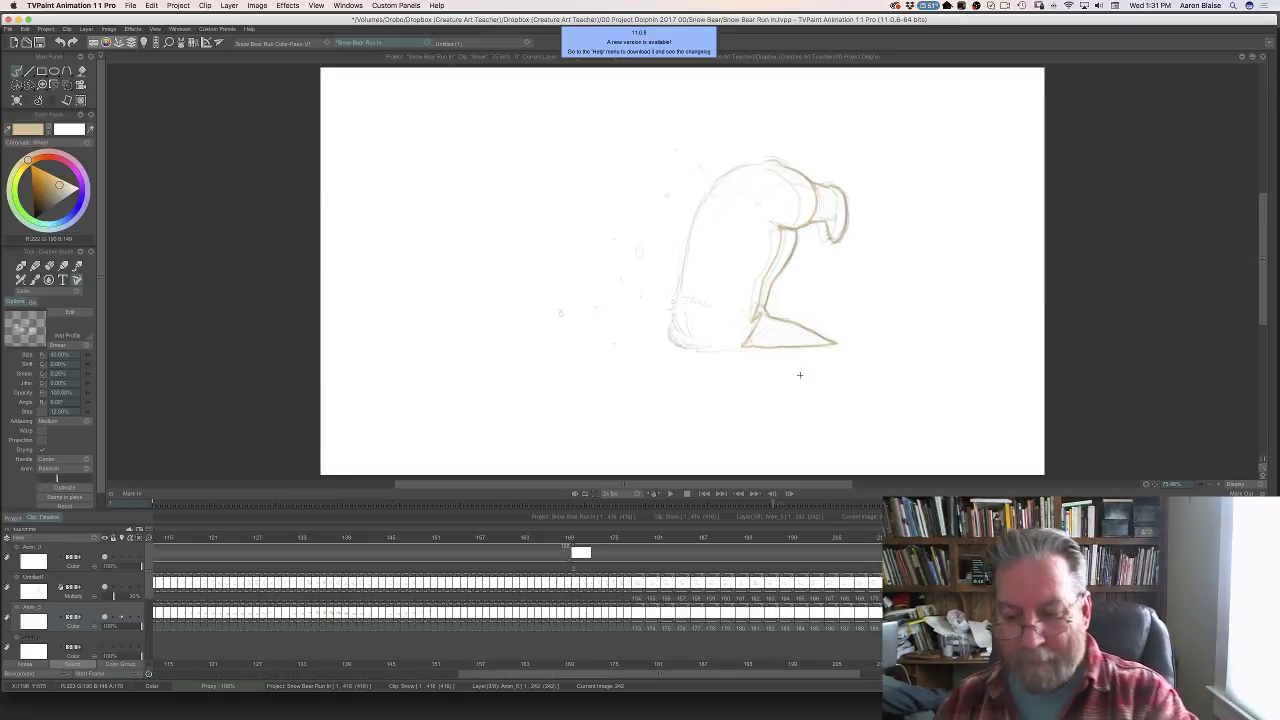
mouse_move(1110, 536)
mouse_down()
mouse_move(828, 536)
mouse_move(926, 536)
mouse_up()
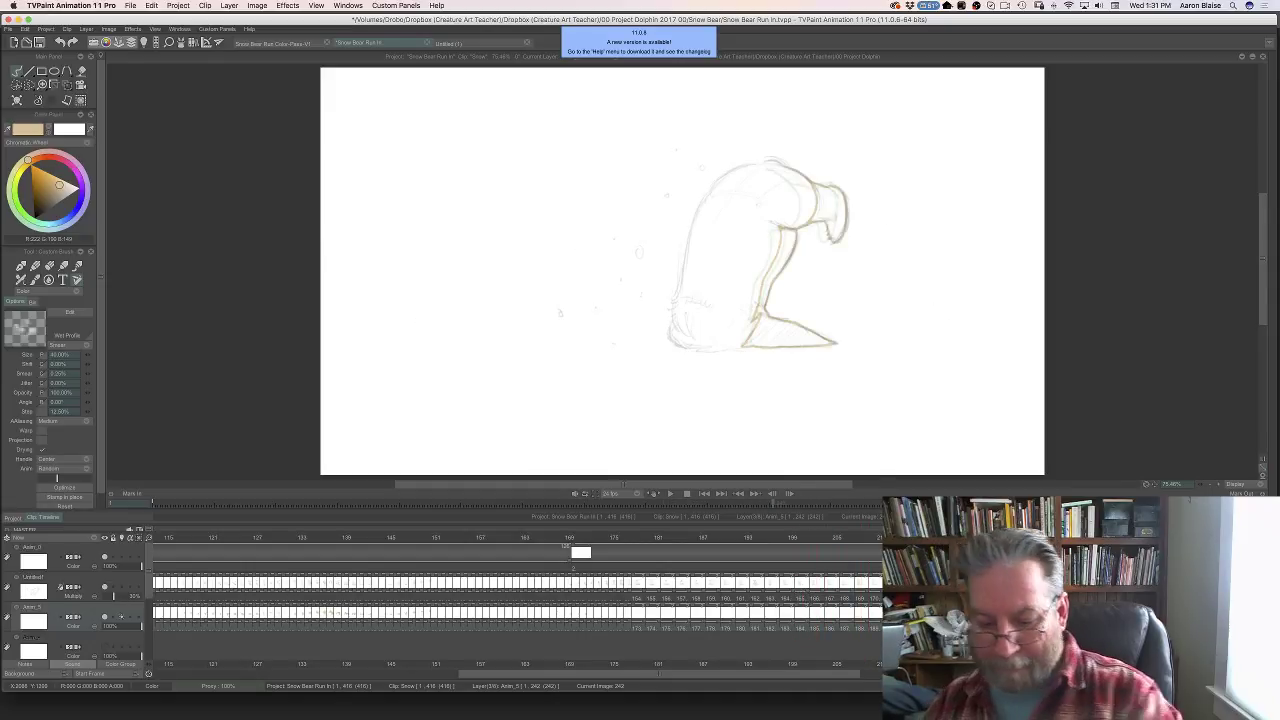
drag(488, 675, 648, 677)
scroll(649, 678, right, 3)
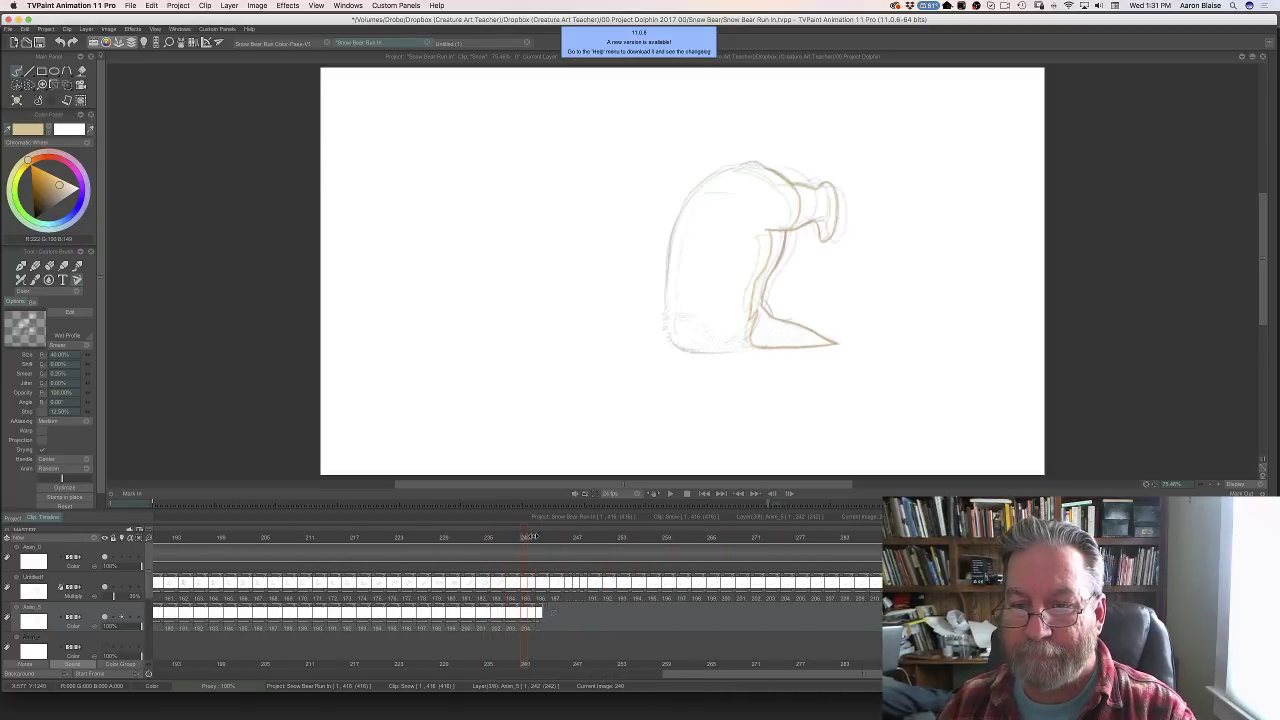
drag(541, 536, 552, 537)
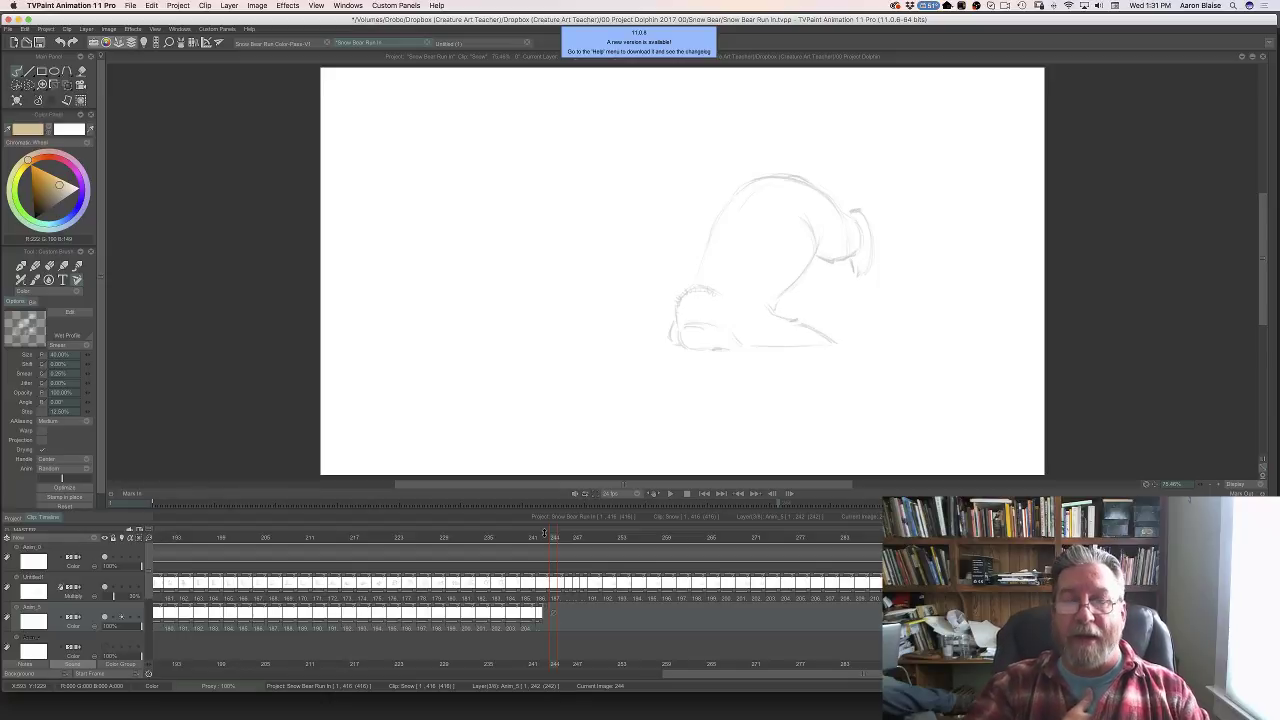
key(Left)
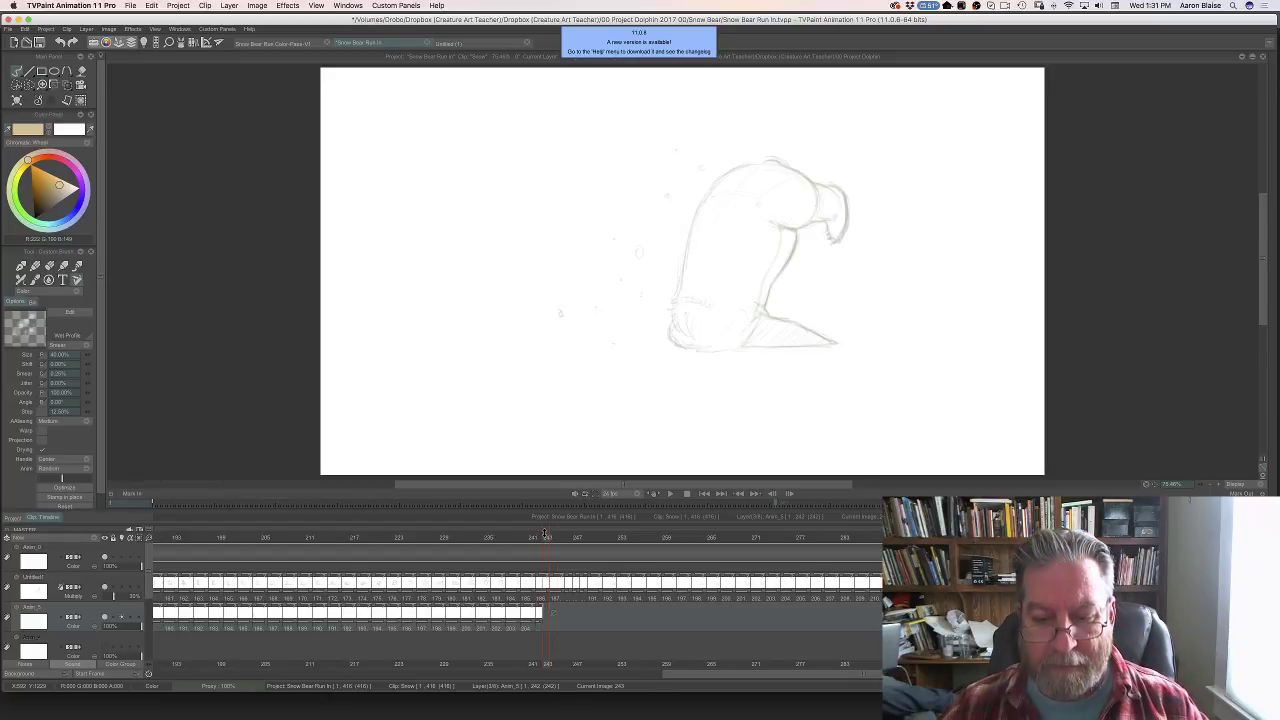
key(Right)
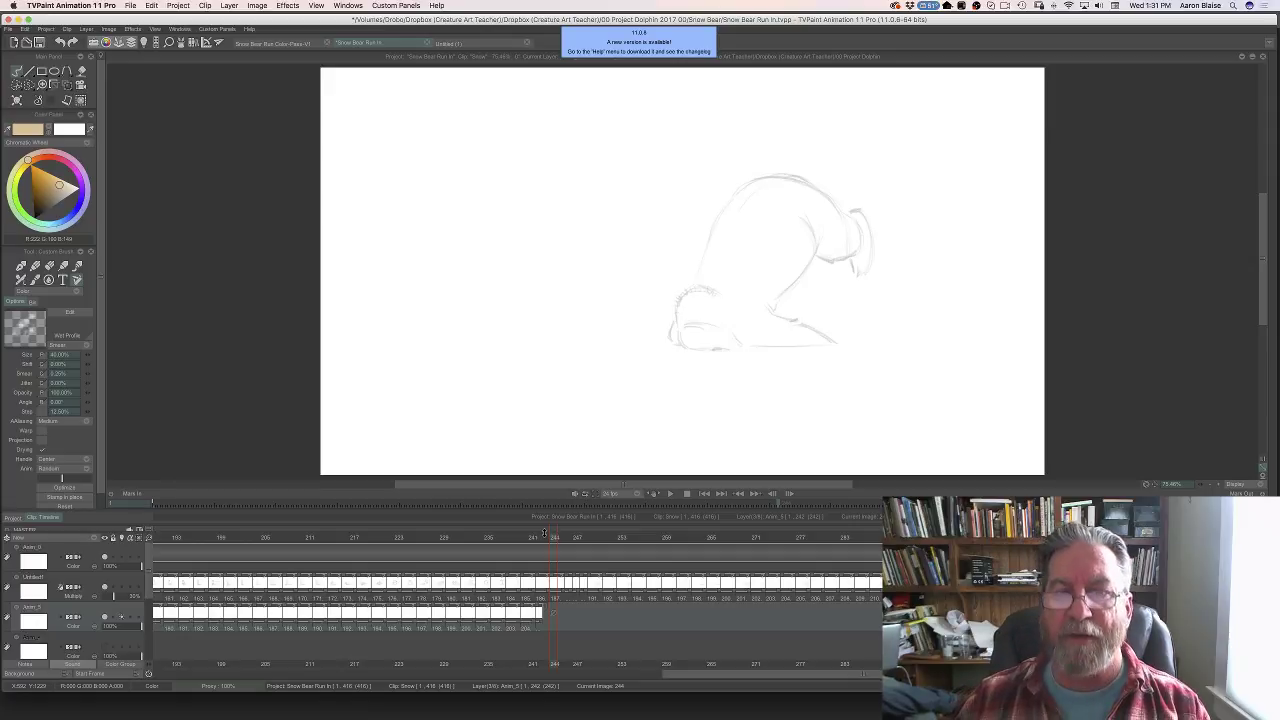
key(Tab)
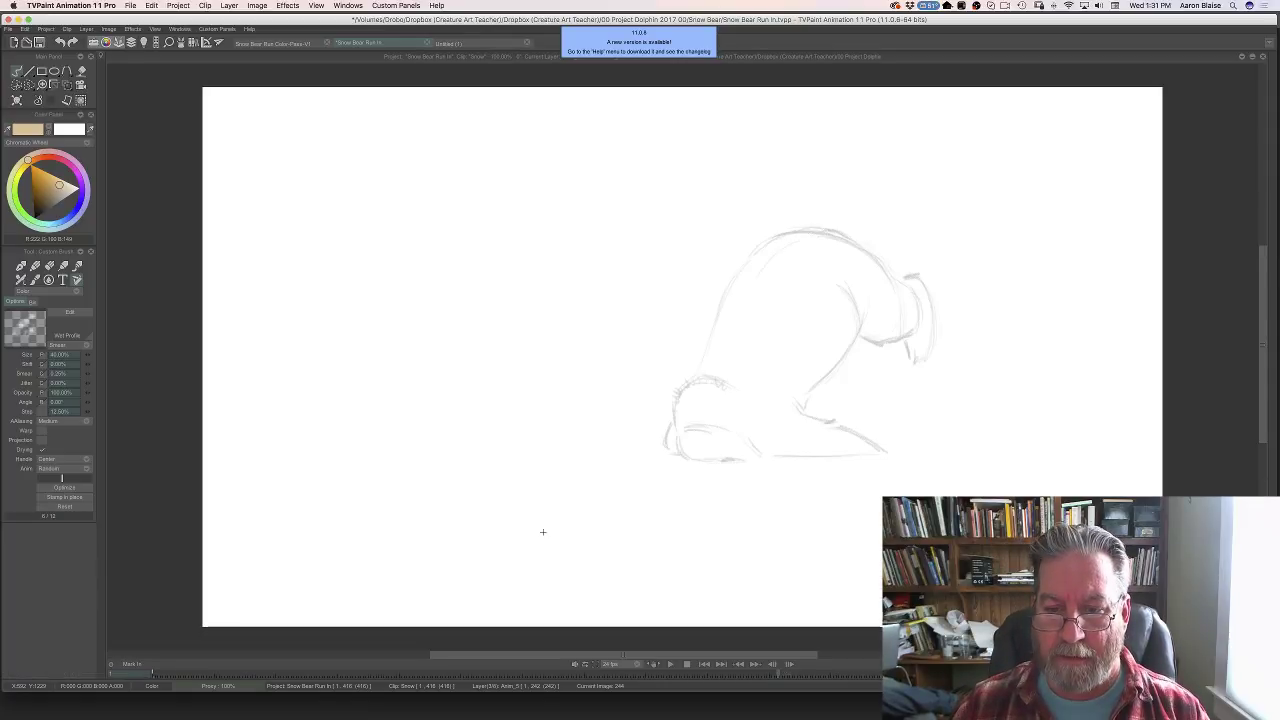
- Trace the back edge, raised leg, far foot and both belly shadow lines in tan on frame 244, and save the project
key(Left)
key(Right)
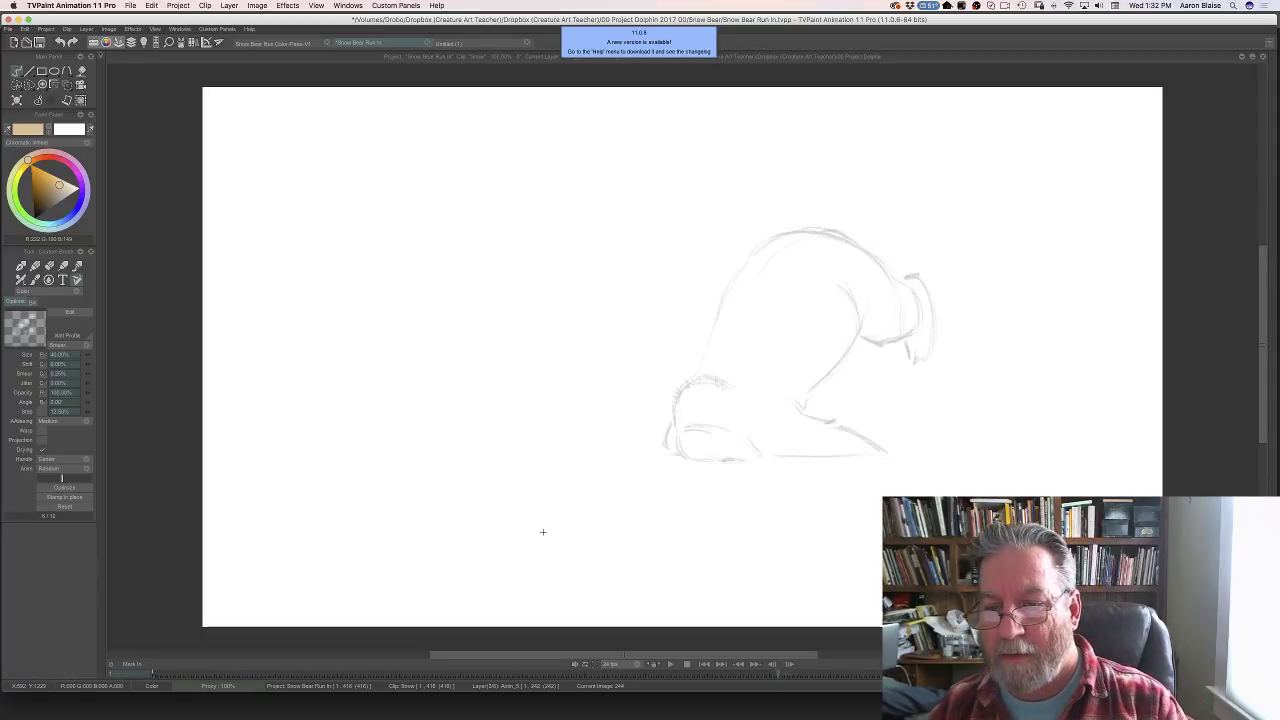
mouse_move(818, 226)
mouse_down()
mouse_move(875, 260)
mouse_move(892, 326)
mouse_up()
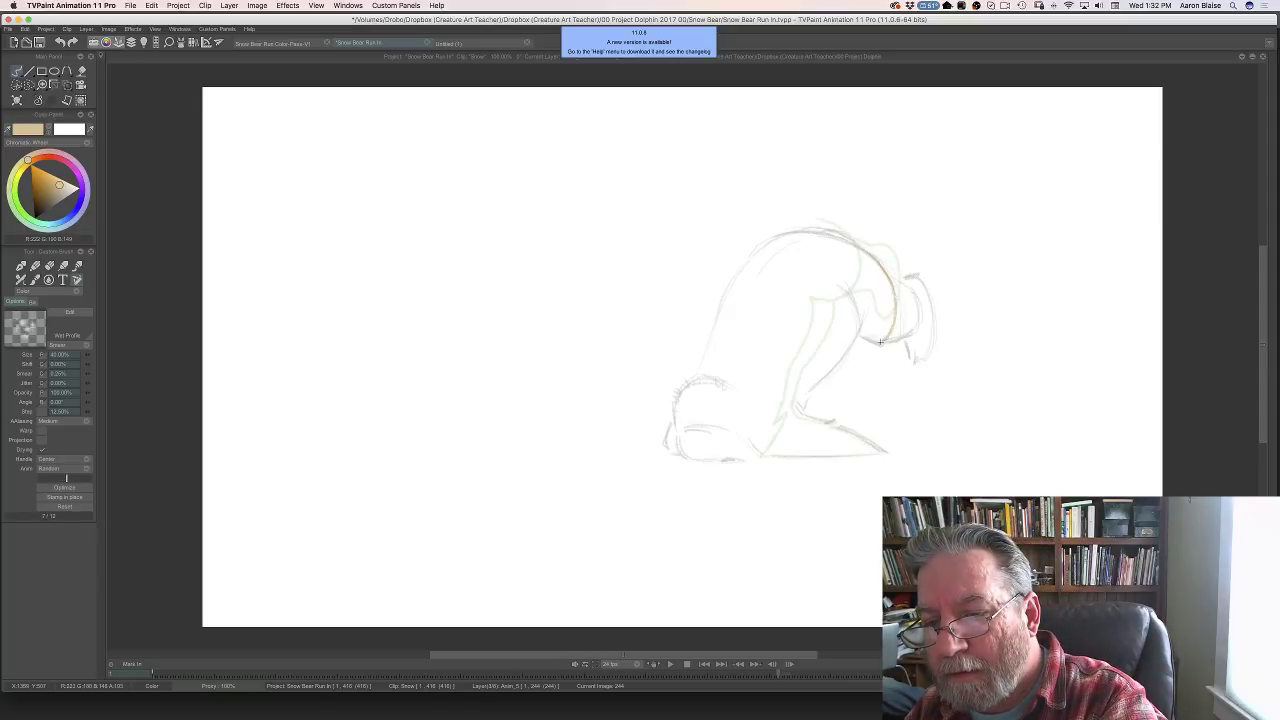
mouse_move(879, 265)
mouse_down()
mouse_move(919, 279)
mouse_move(931, 311)
mouse_move(929, 348)
mouse_move(905, 334)
mouse_up()
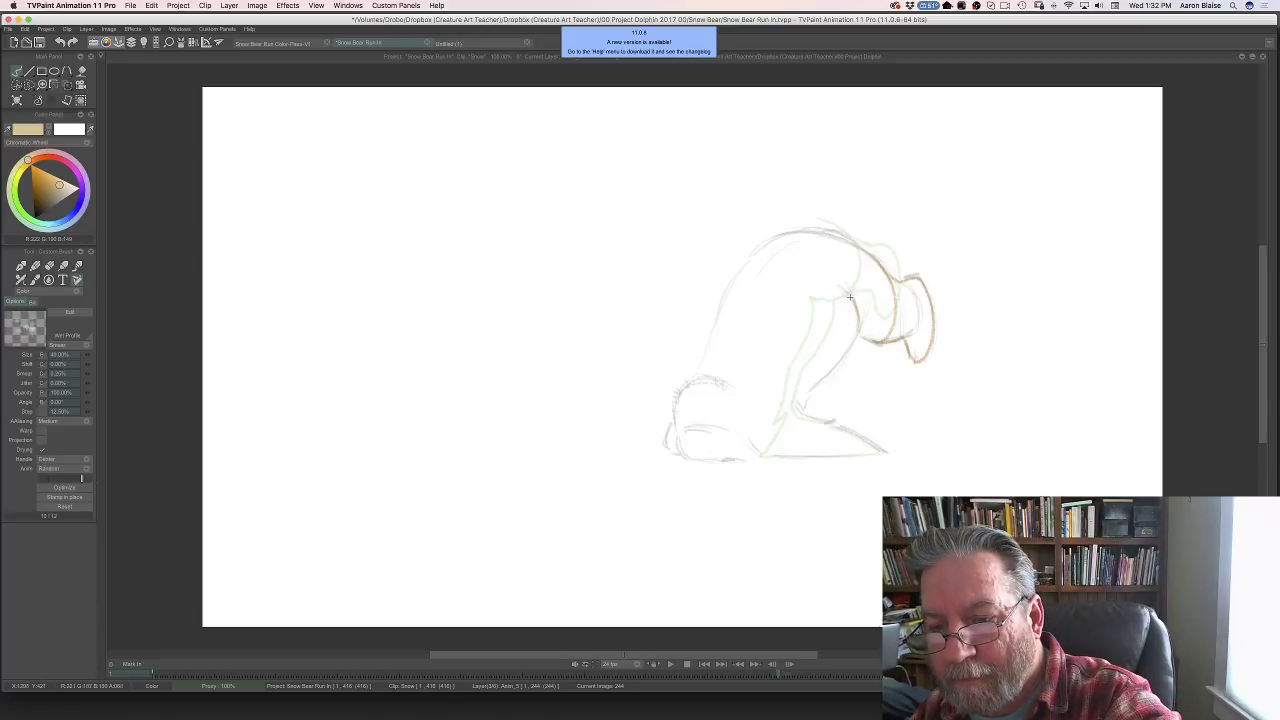
drag(849, 292, 795, 404)
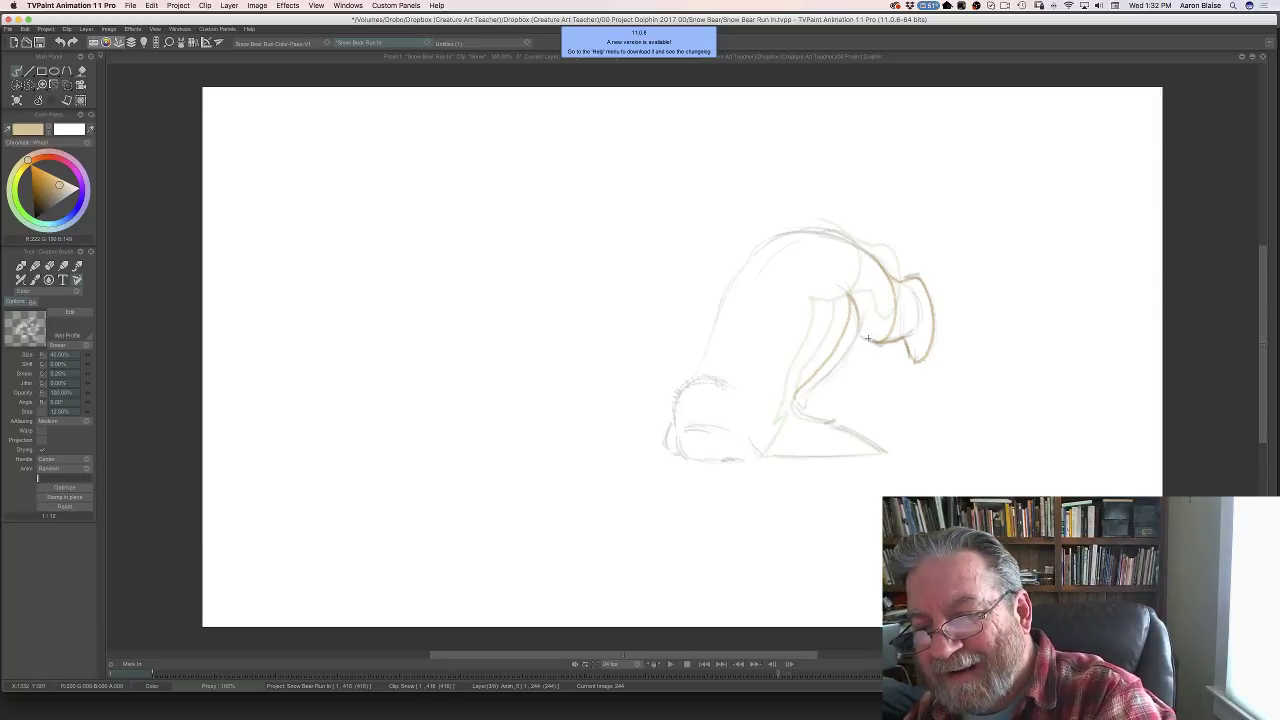
key(super+s)
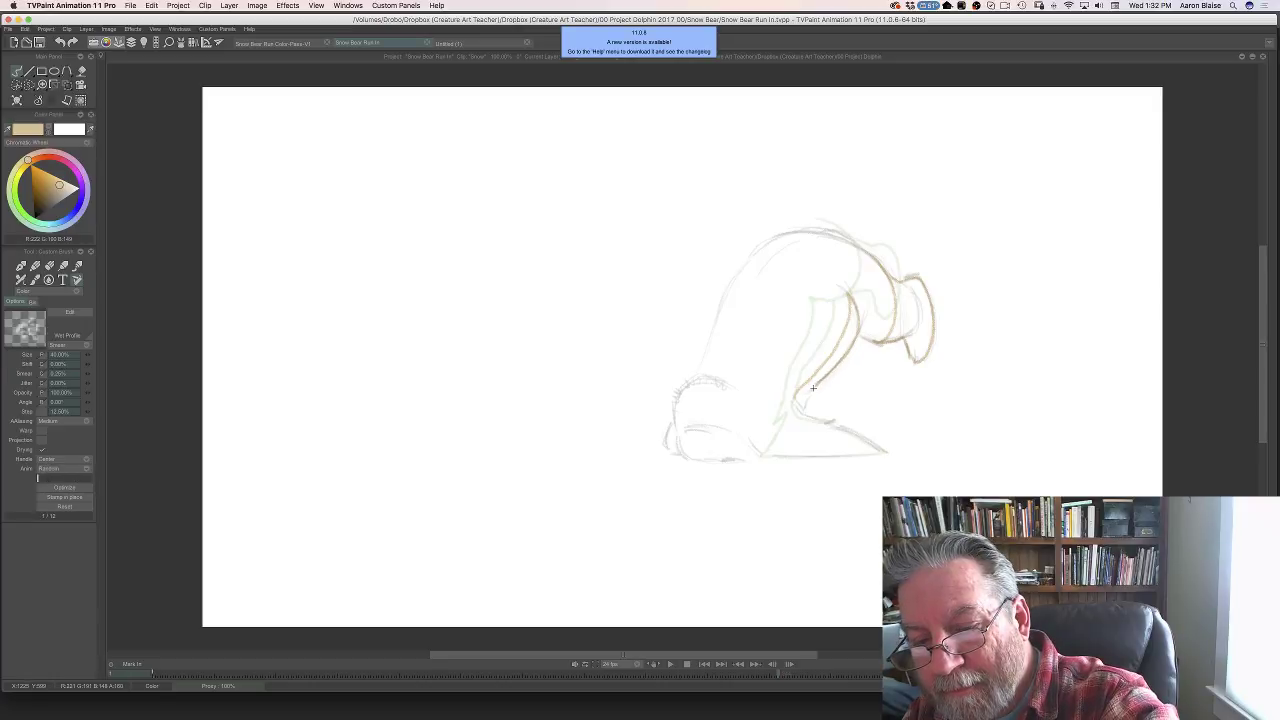
- Trace the arm outline to the paw tip, the shadow edge toward the head and the closing ground line on frame 244
mouse_move(813, 387)
mouse_down()
mouse_move(806, 417)
mouse_move(876, 441)
mouse_up()
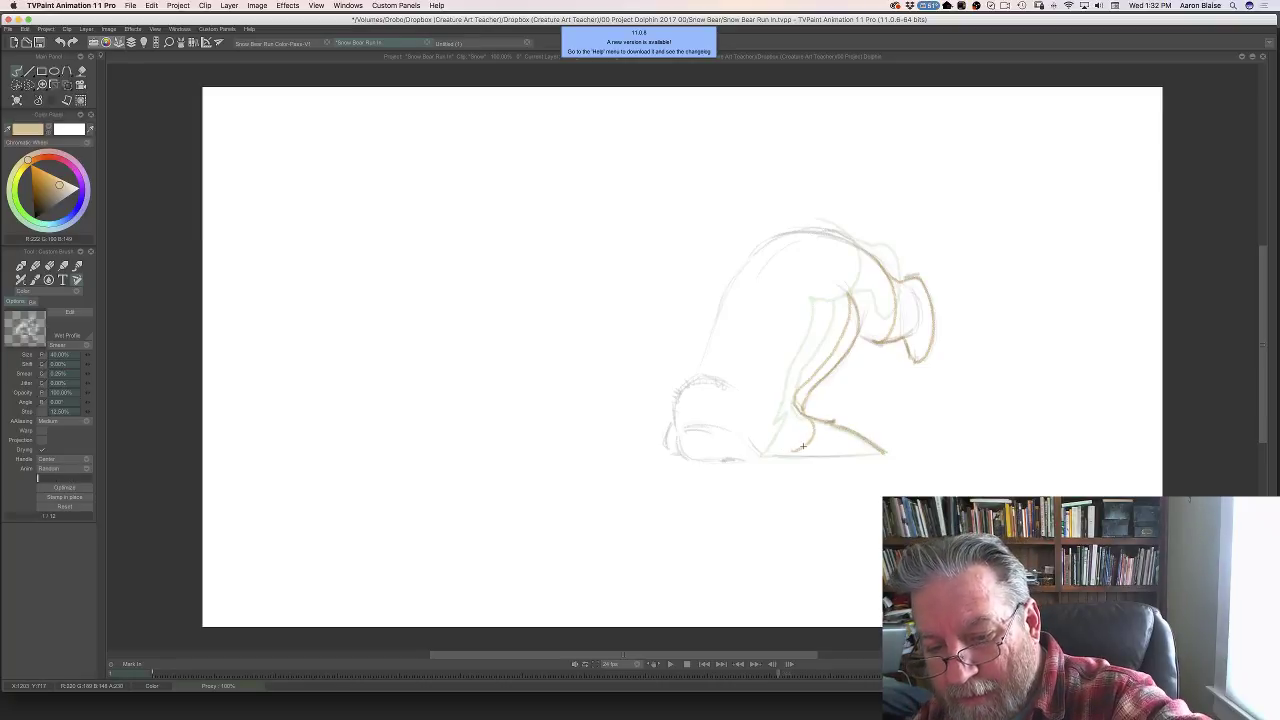
drag(784, 454, 734, 457)
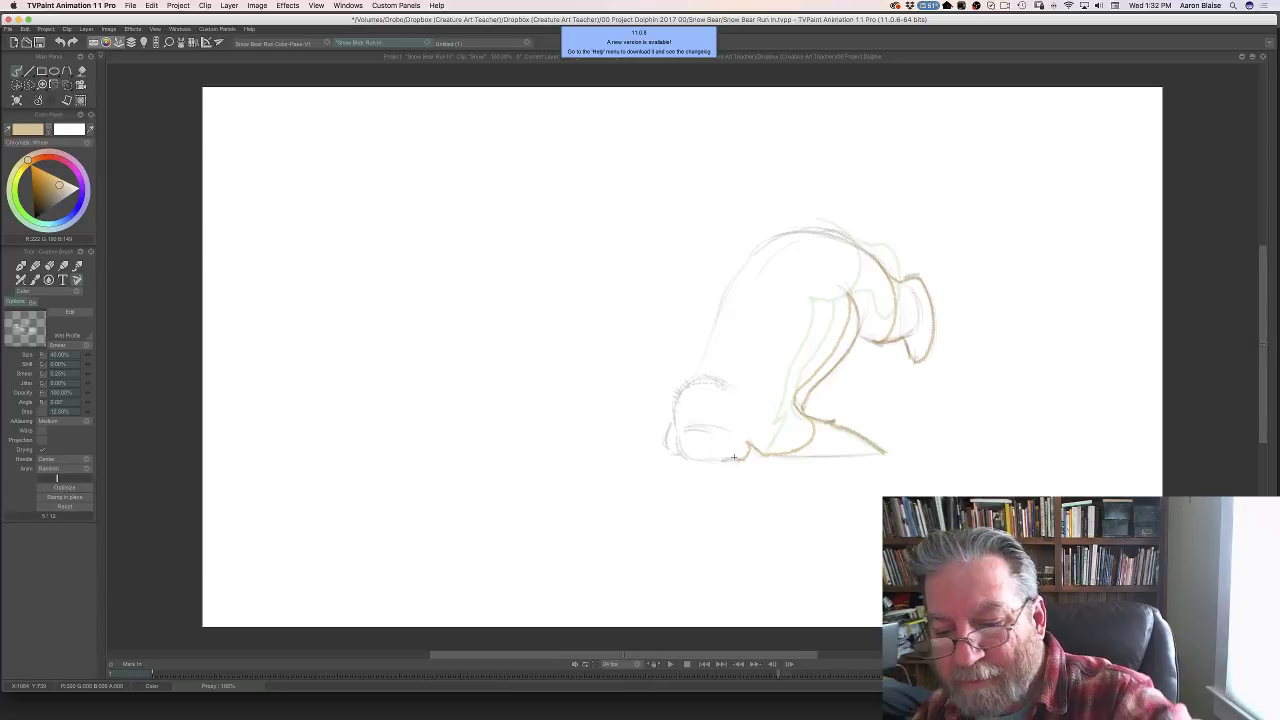
drag(880, 452, 740, 459)
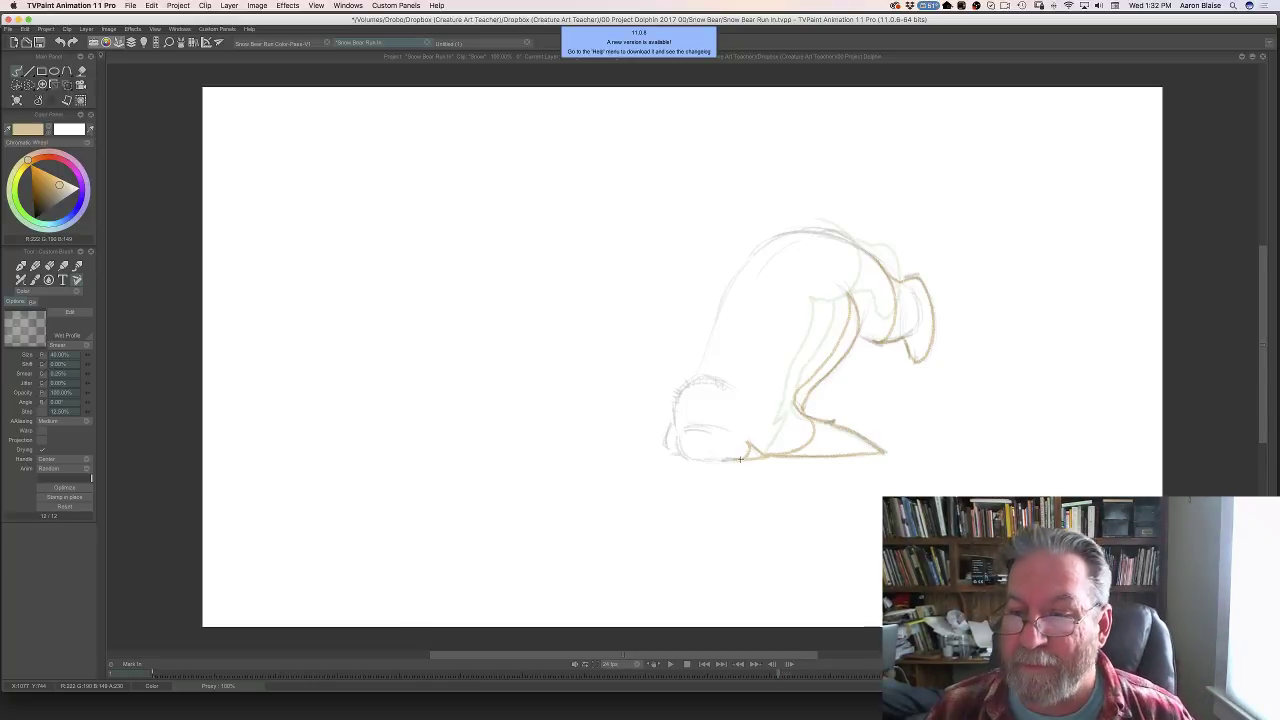
- Flip repeatedly between frame 244 and the preceding drawings to examine how the tan shadow shapes move
key(Left)
key(Right)
key(Left)
key(Right)
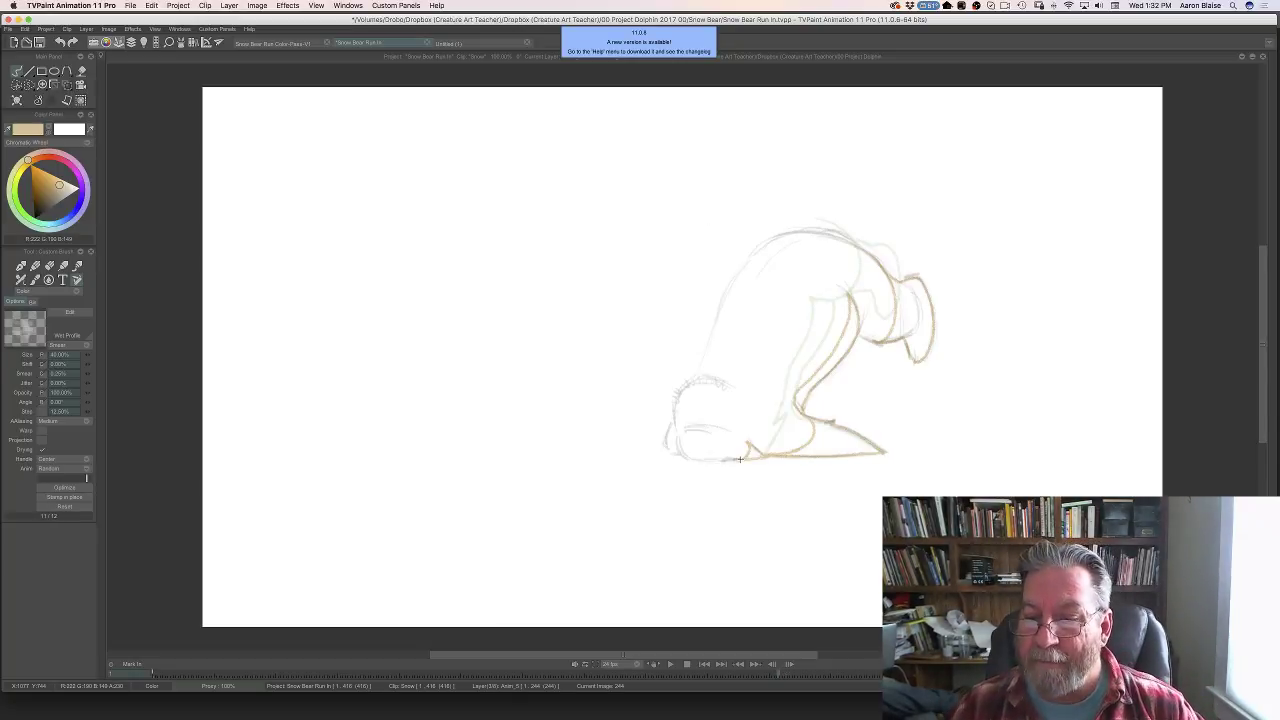
key(Left)
key(Right)
key(Left)
key(Right)
key(Left)
key(Right)
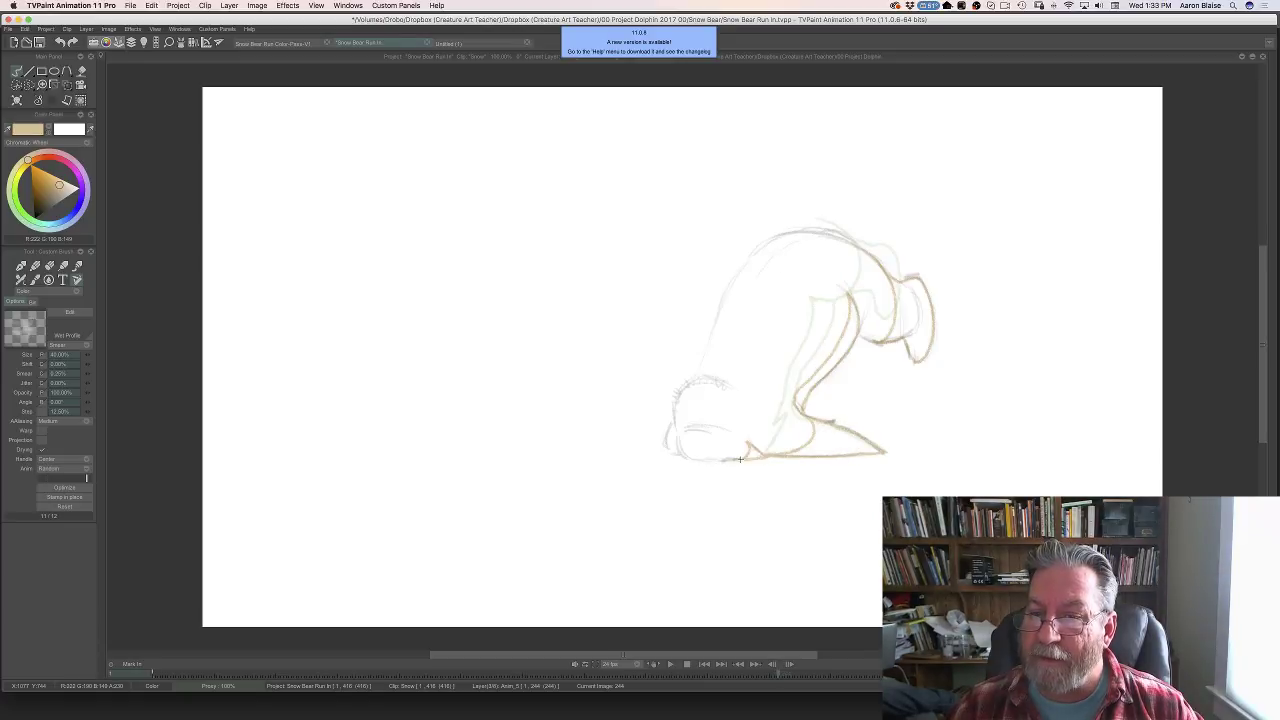
key(Left)
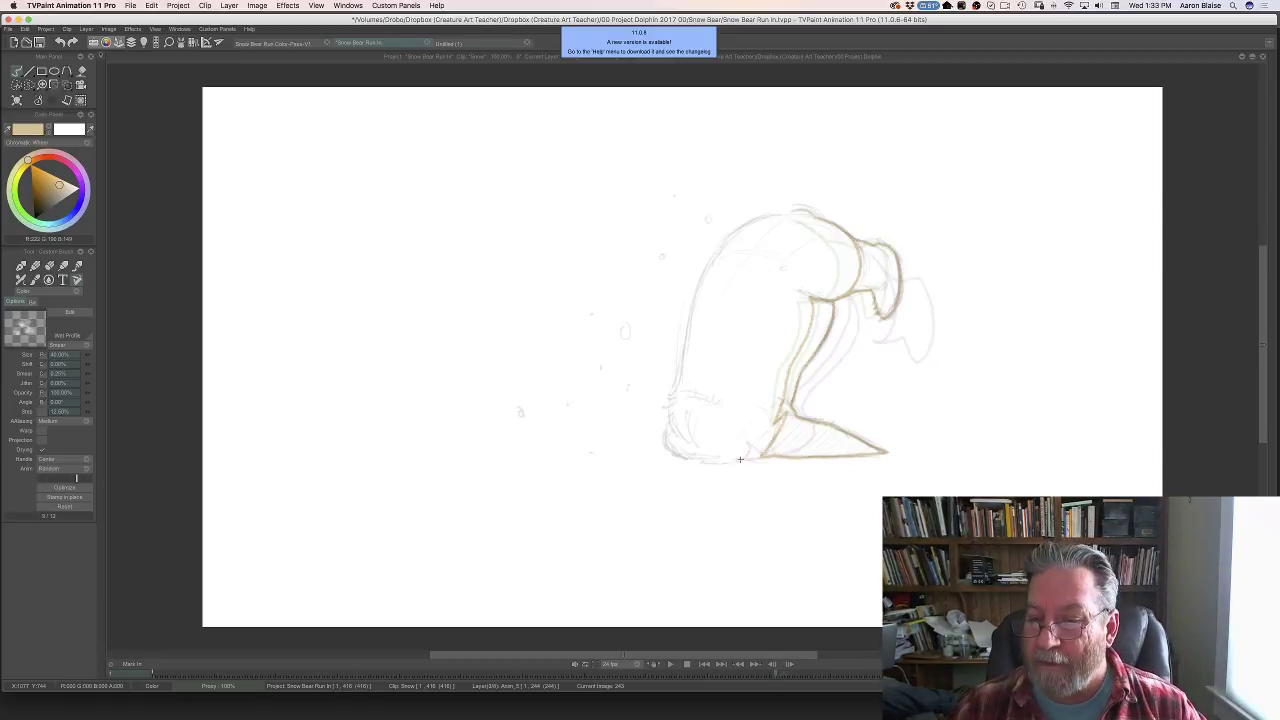
key(Left)
key(Right)
key(Right)
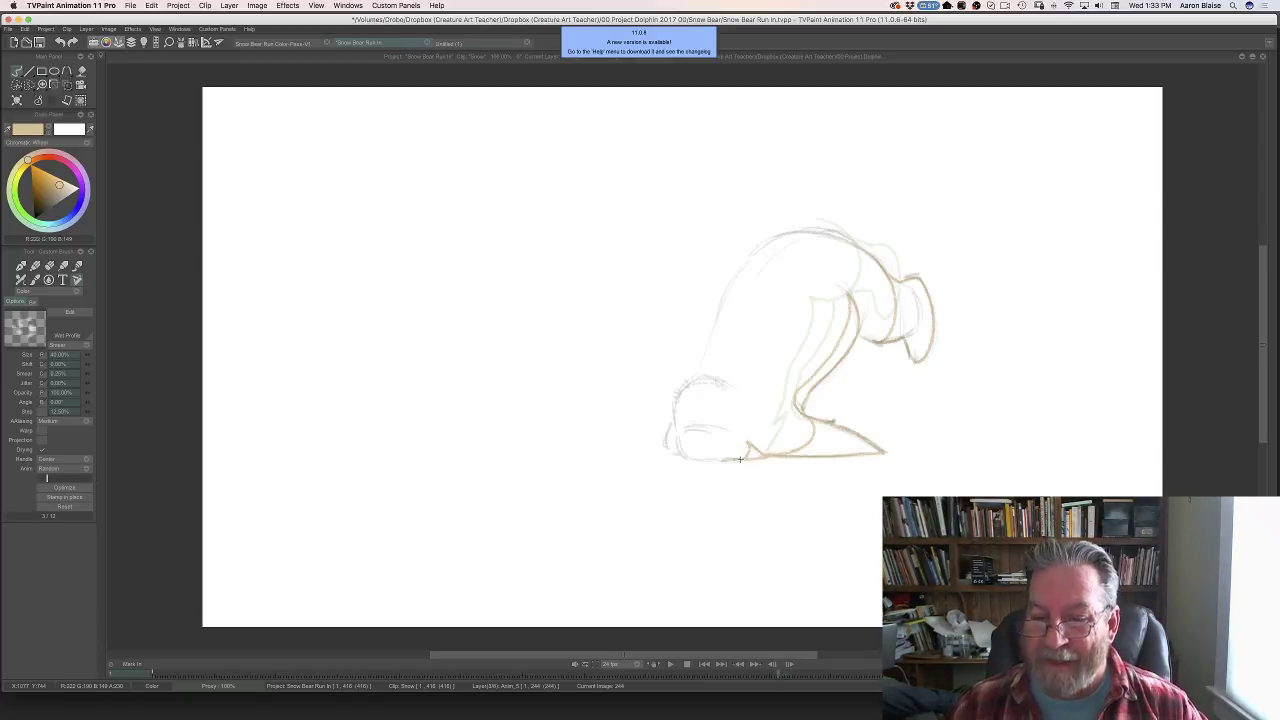
key(Left)
key(Right)
key(Left)
key(Right)
key(Left)
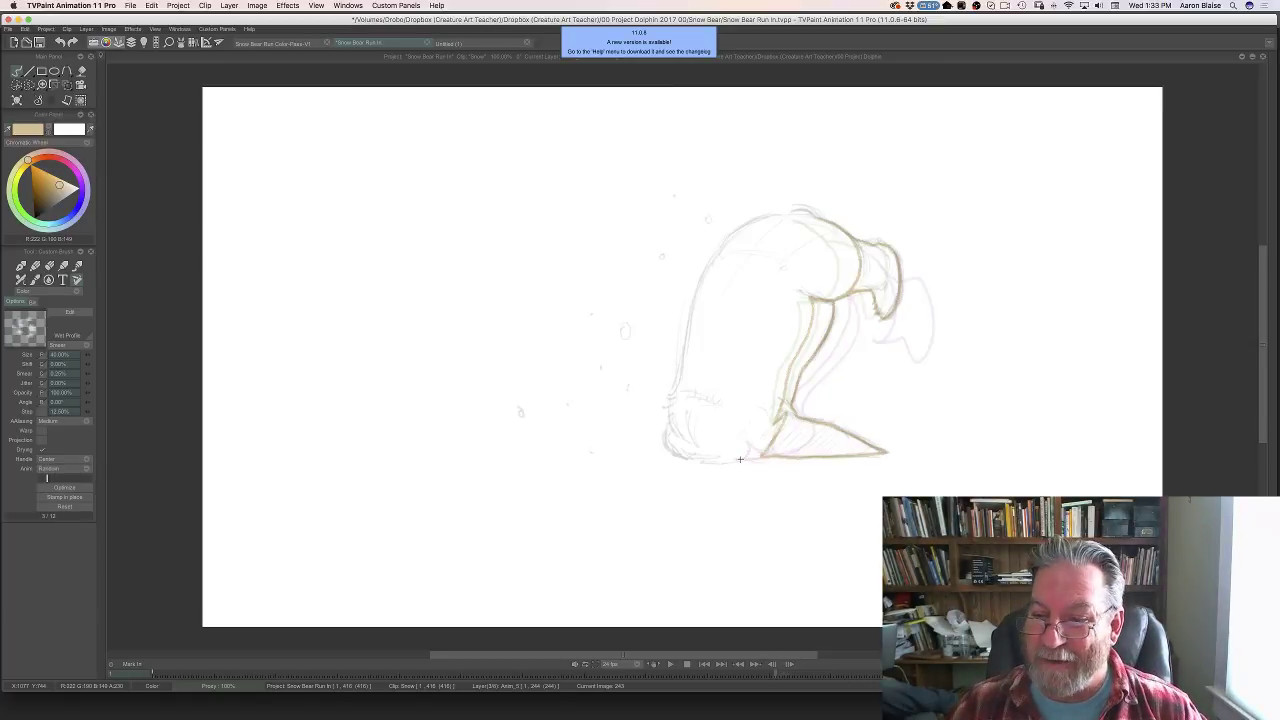
key(Right)
key(Left)
key(Right)
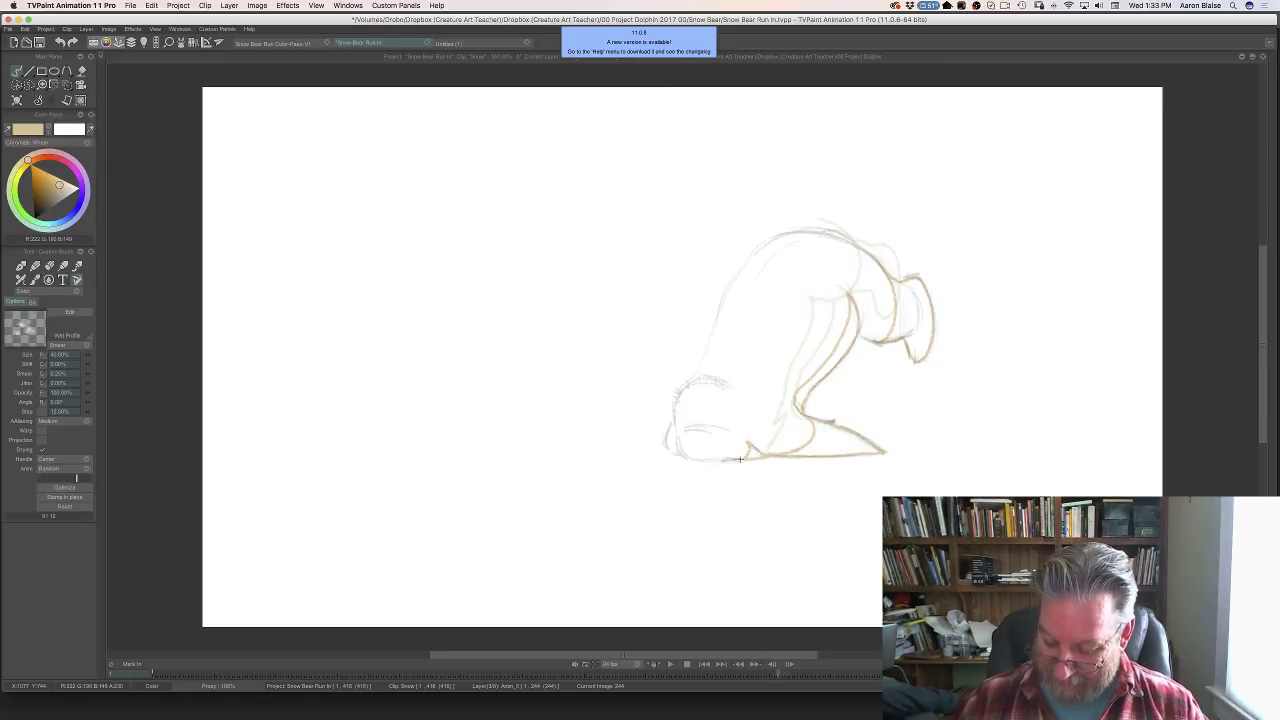
- Go to frame 246 and trace the raised leg, far foot, leg underside and both belly shadow lines in tan
key(Right)
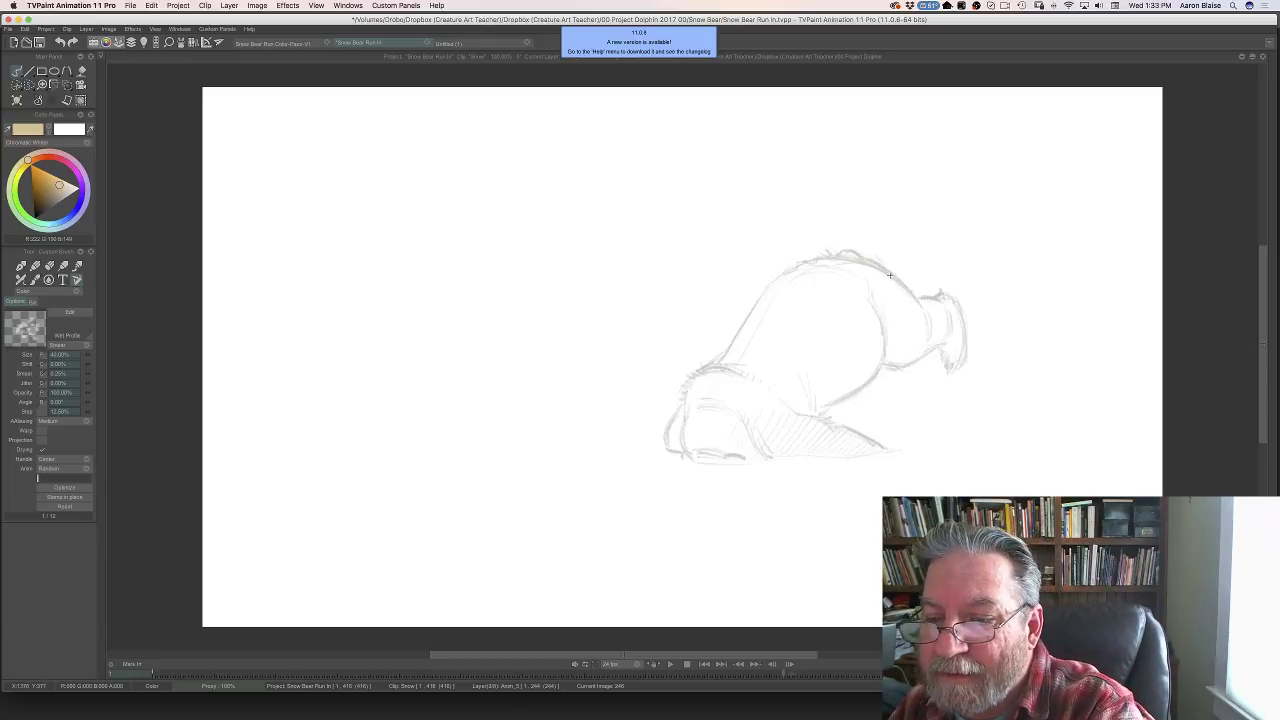
key(Right)
mouse_move(912, 298)
mouse_down()
mouse_move(943, 296)
mouse_move(964, 350)
mouse_move(952, 373)
mouse_move(935, 336)
mouse_move(915, 360)
mouse_move(884, 365)
mouse_up()
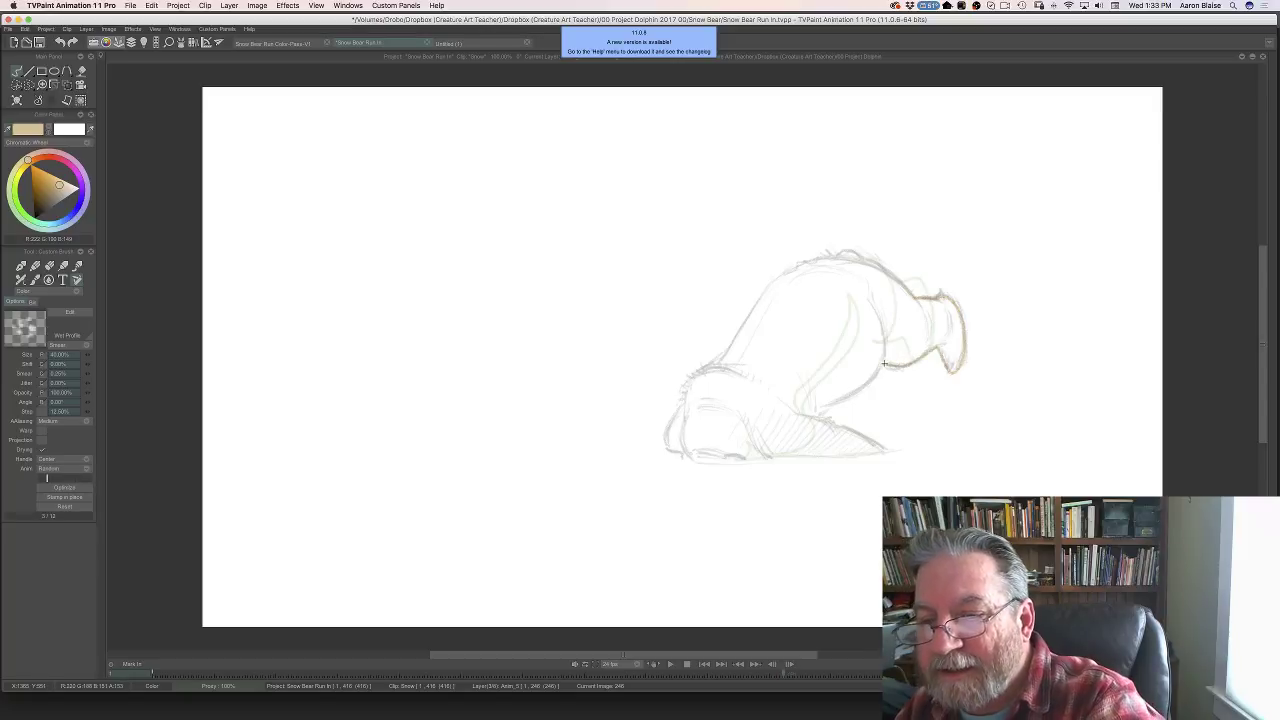
mouse_move(916, 301)
mouse_down()
mouse_move(923, 336)
mouse_move(892, 365)
mouse_up()
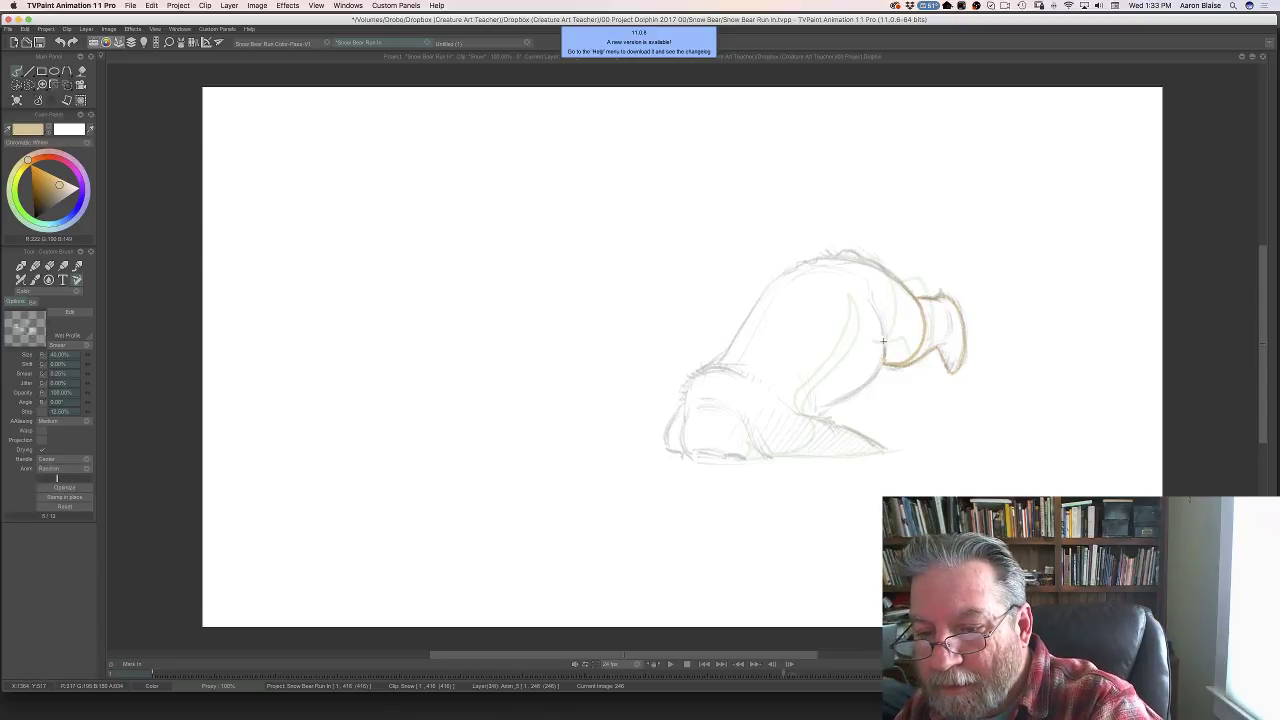
mouse_move(883, 341)
mouse_down()
mouse_move(866, 301)
mouse_move(876, 335)
mouse_move(822, 393)
mouse_up()
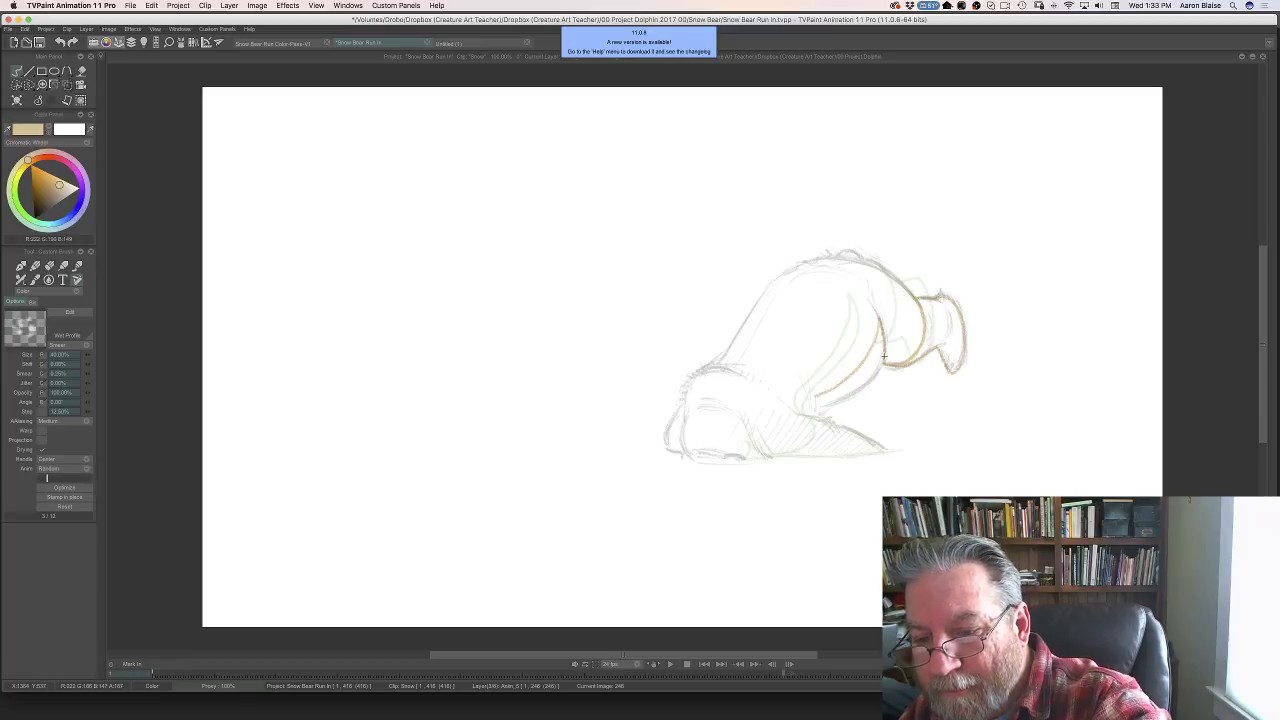
mouse_move(884, 356)
mouse_down()
mouse_move(868, 384)
mouse_move(820, 406)
mouse_up()
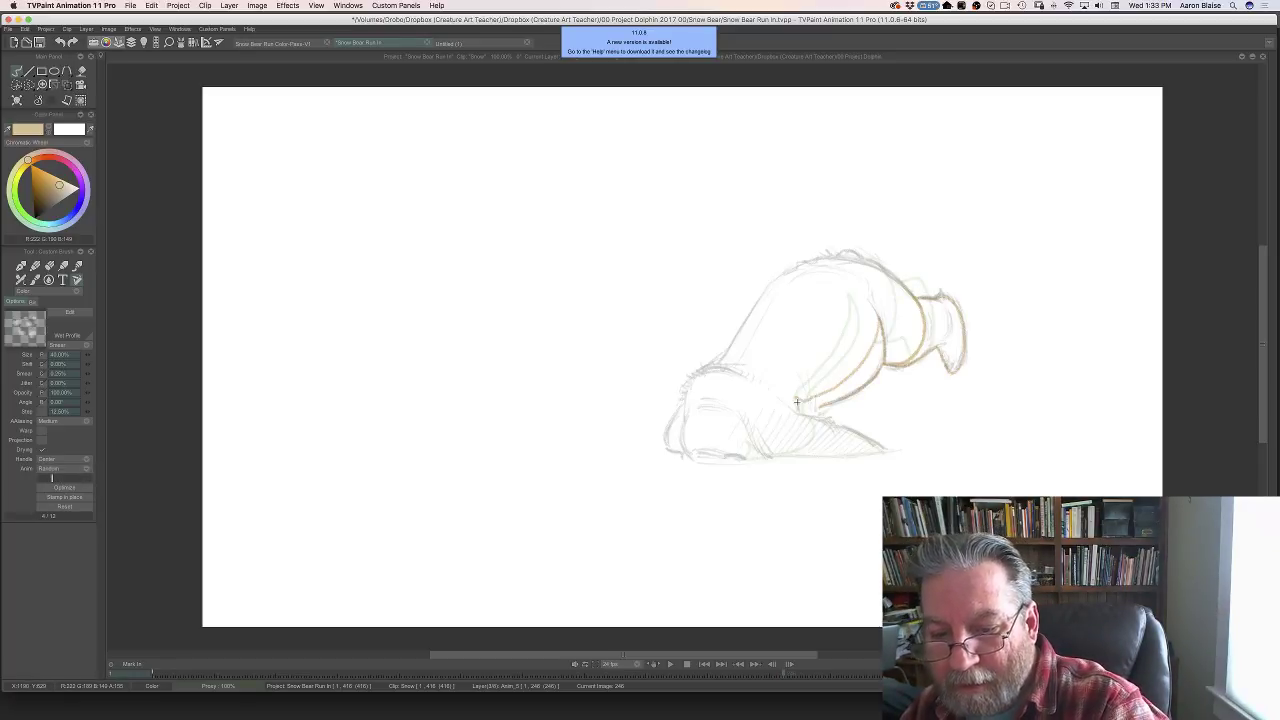
- Trace the arm, ground line and head's lower shadow edges on frame 246, and flip against the preceding drawing to compare
mouse_move(798, 413)
mouse_down()
mouse_move(827, 440)
mouse_move(786, 457)
mouse_up()
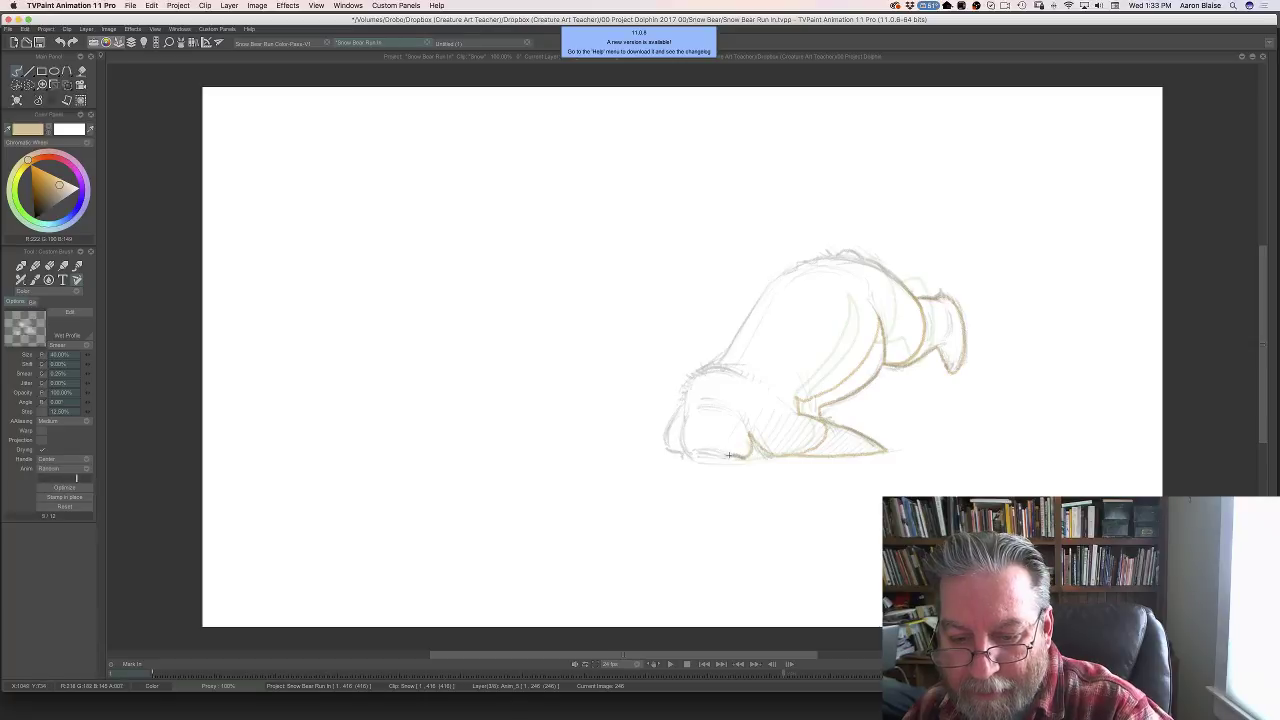
drag(736, 457, 800, 457)
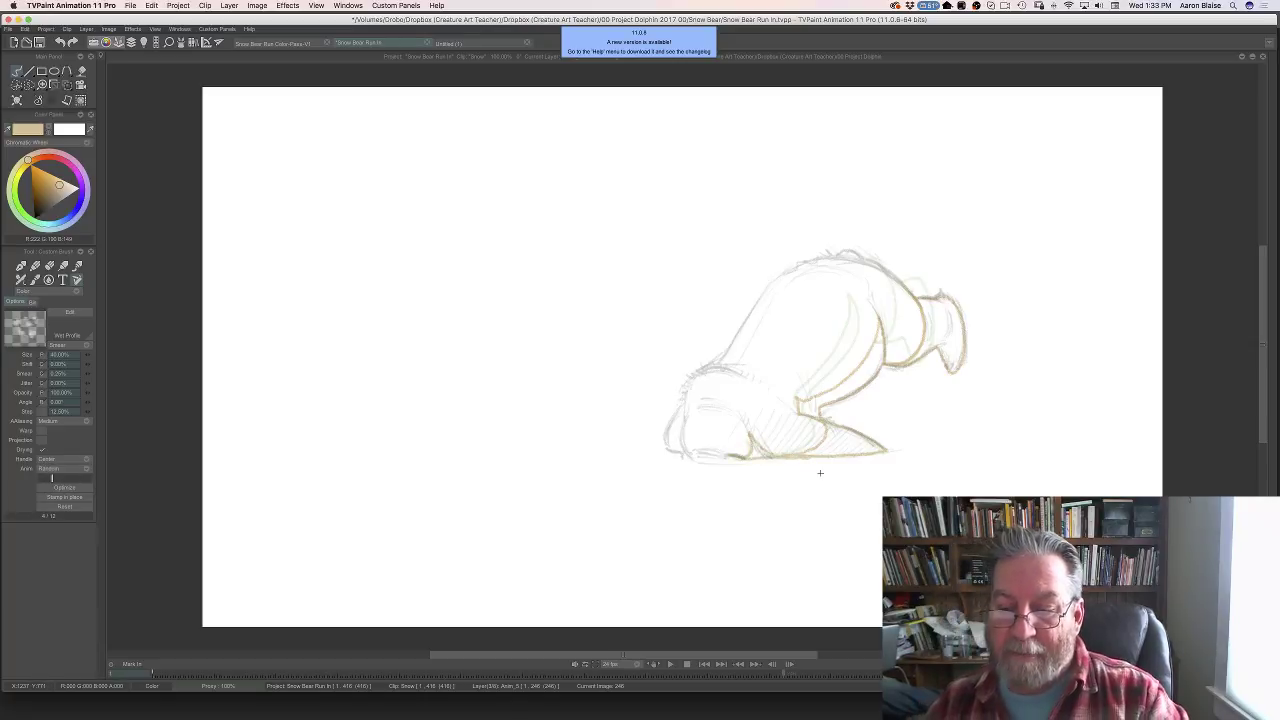
key(e)
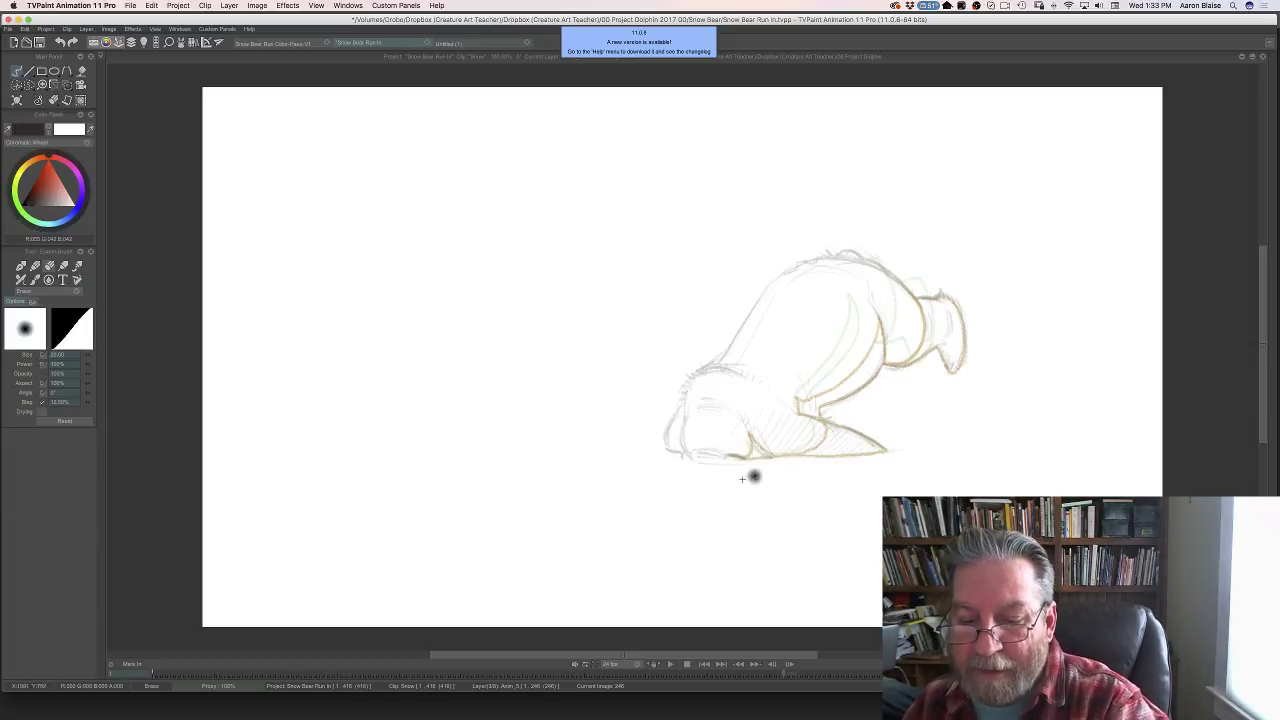
key(e)
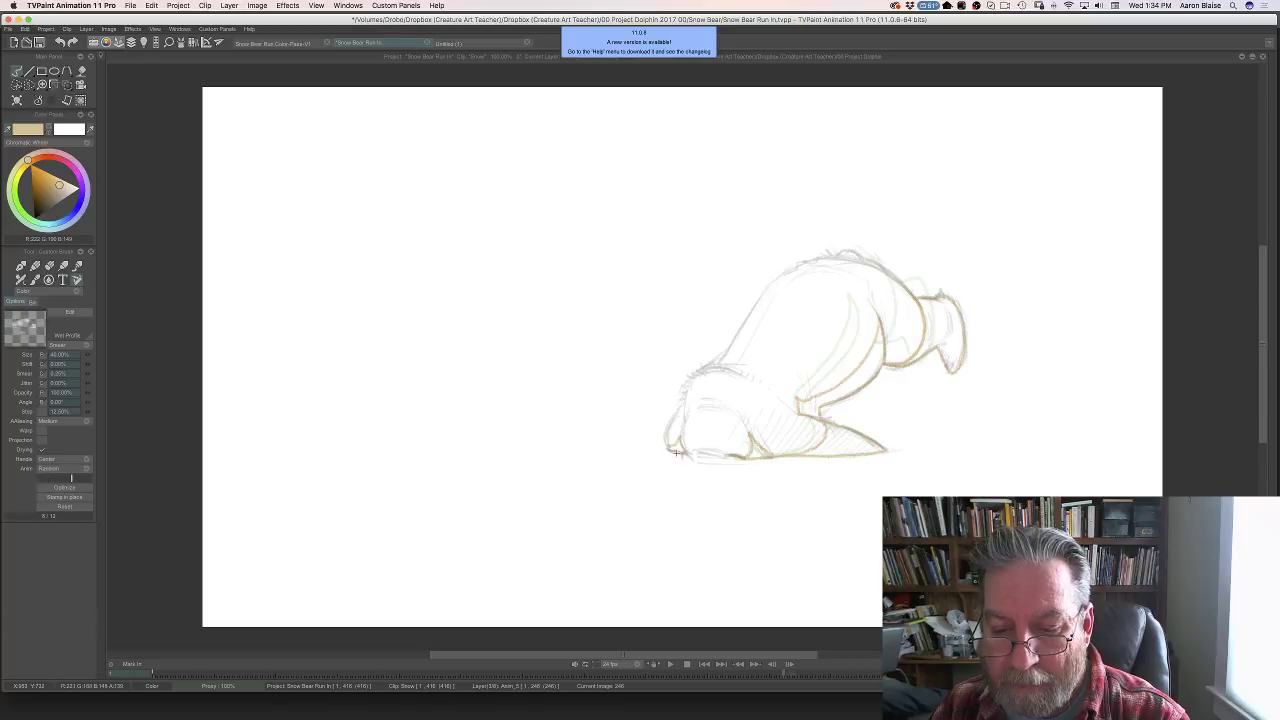
key(Left)
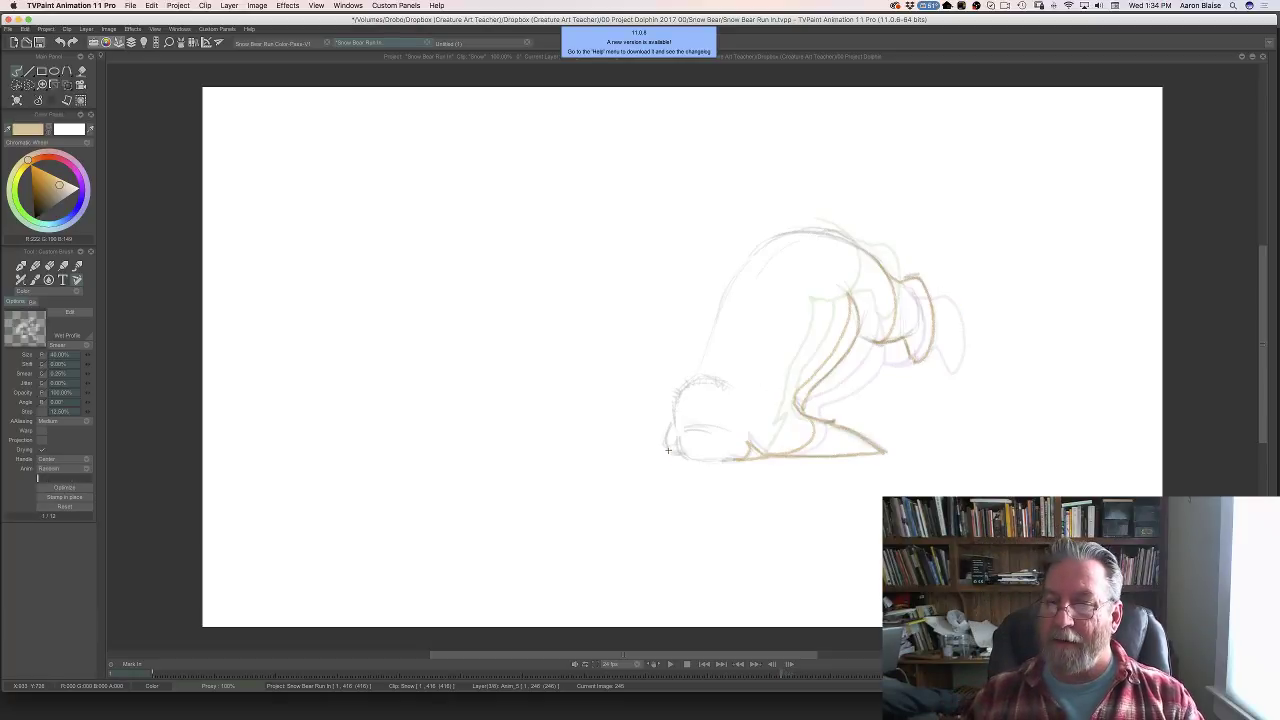
key(Right)
key(Left)
key(Right)
key(Left)
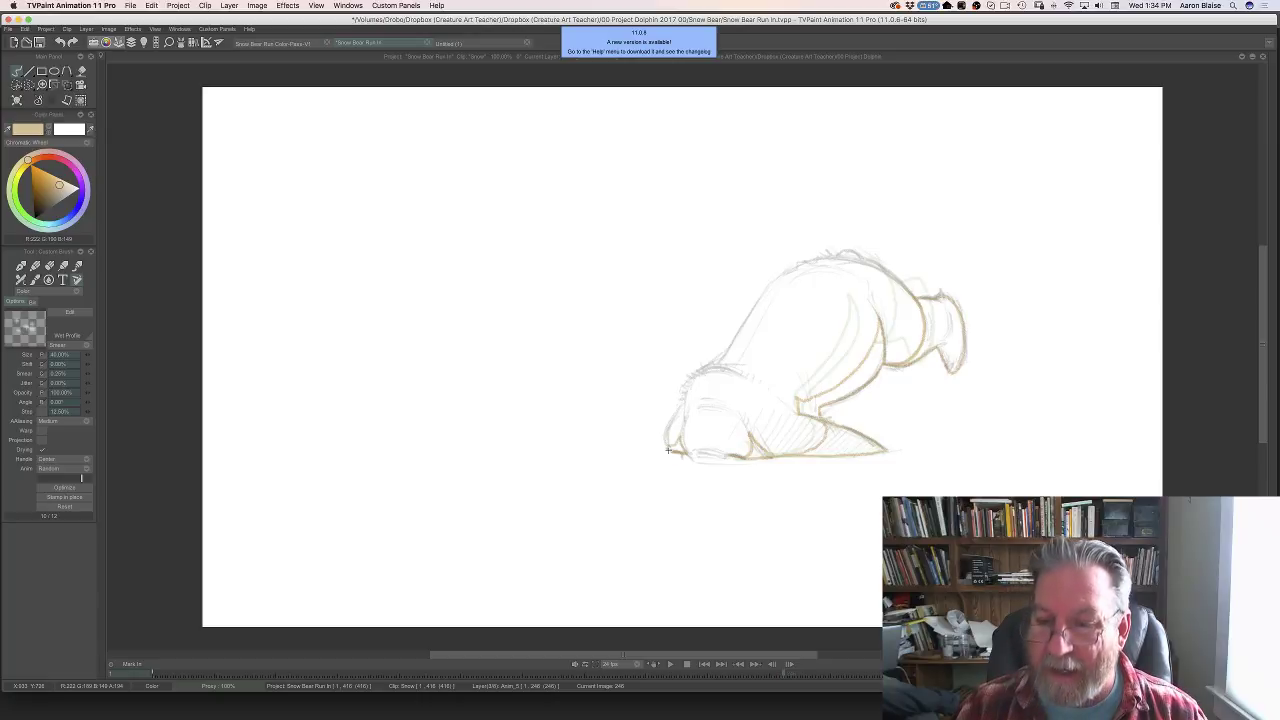
- Go to frame 247 and trace the raised leg's back edge and underside, the far foot and both belly shadow lines in tan
key(Right)
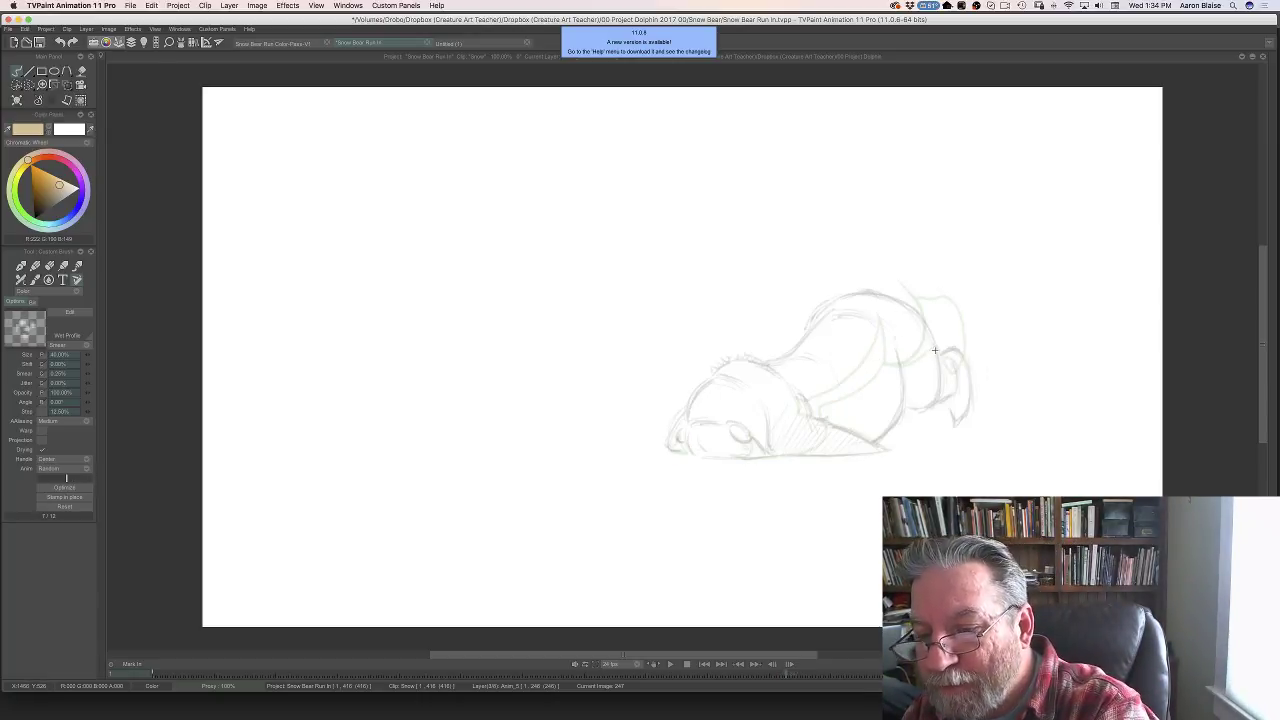
drag(935, 350, 934, 399)
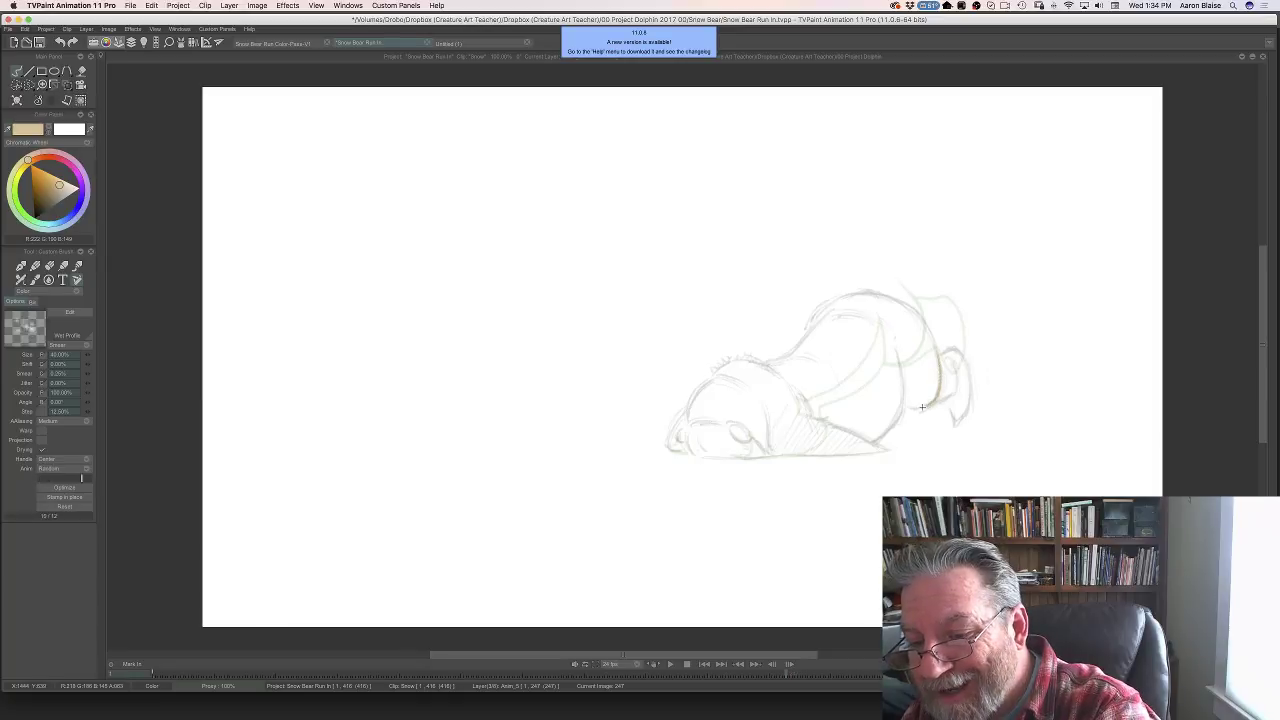
mouse_move(938, 352)
mouse_down()
mouse_move(953, 347)
mouse_move(970, 382)
mouse_move(959, 418)
mouse_move(928, 405)
mouse_up()
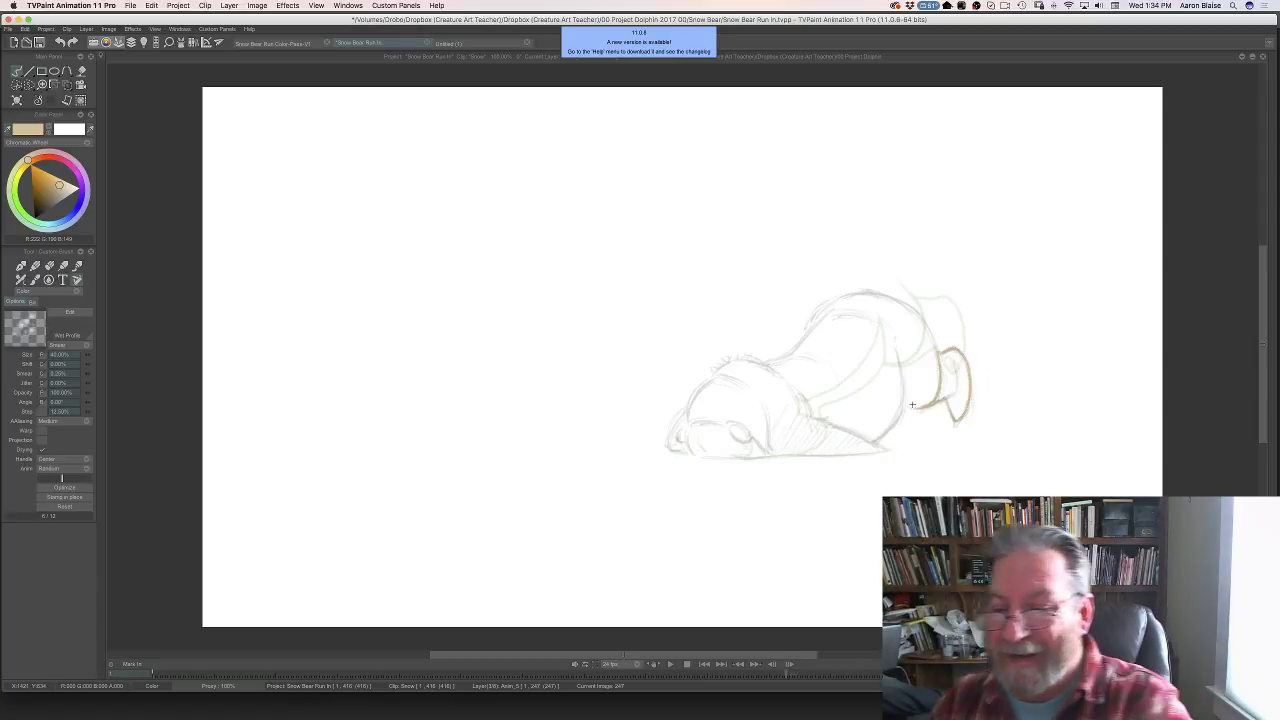
drag(901, 394, 870, 443)
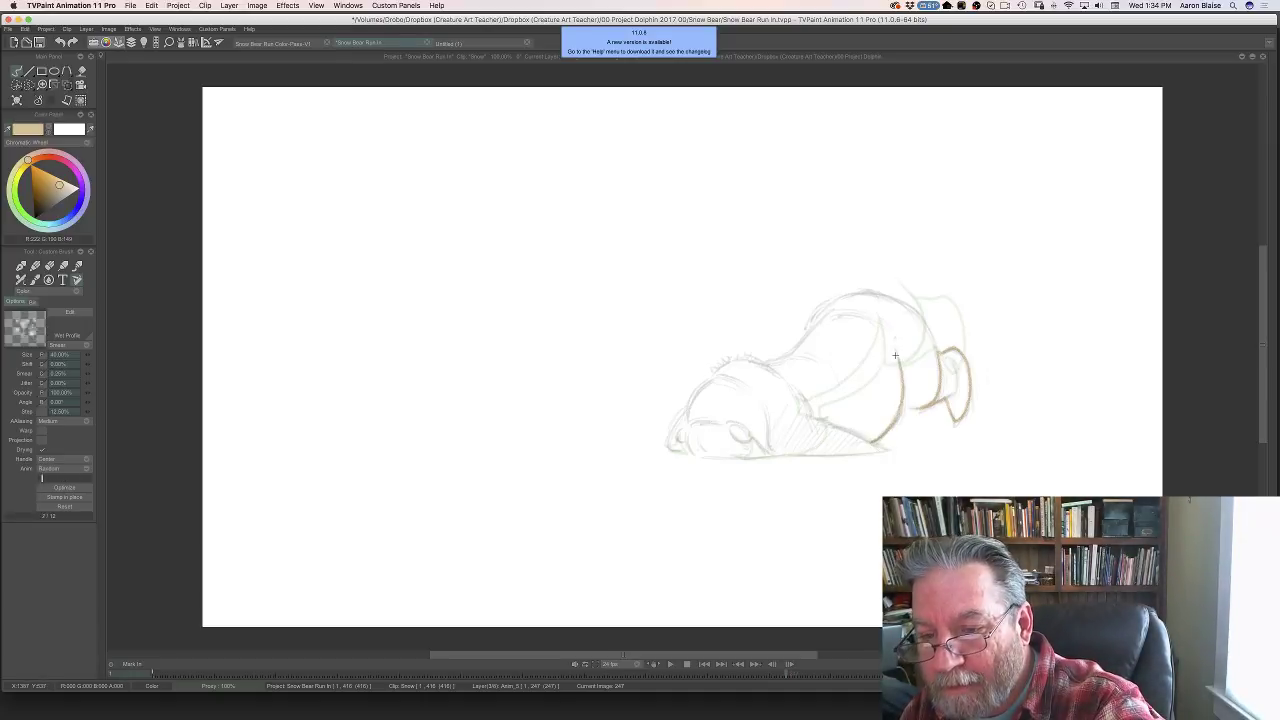
mouse_move(896, 356)
mouse_down()
mouse_move(872, 412)
mouse_move(850, 425)
mouse_up()
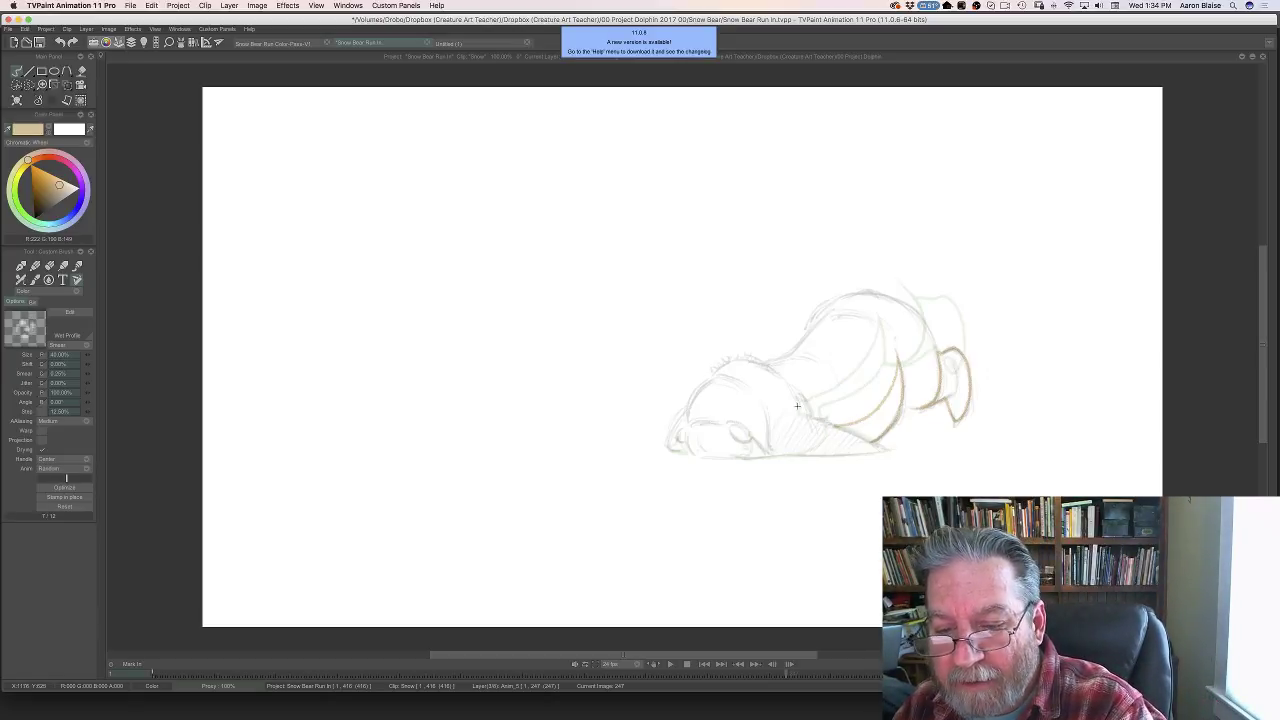
drag(797, 405, 822, 426)
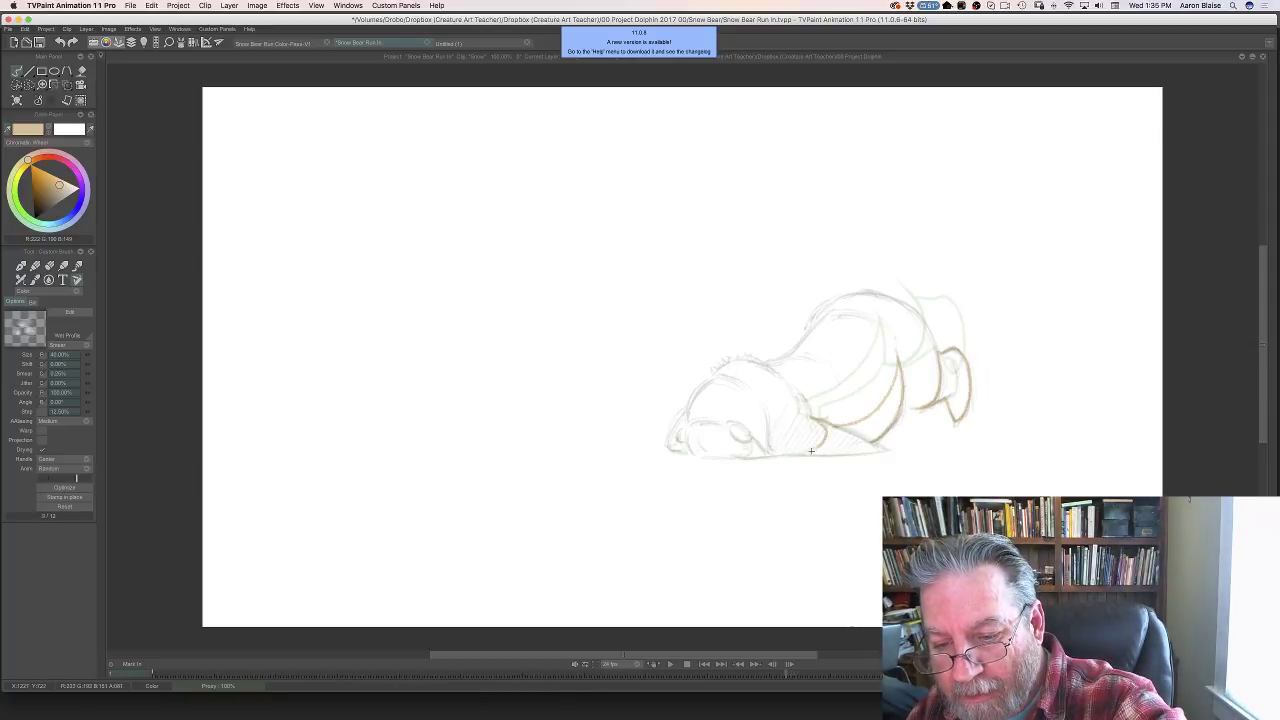
key(Left)
key(Right)
key(Left)
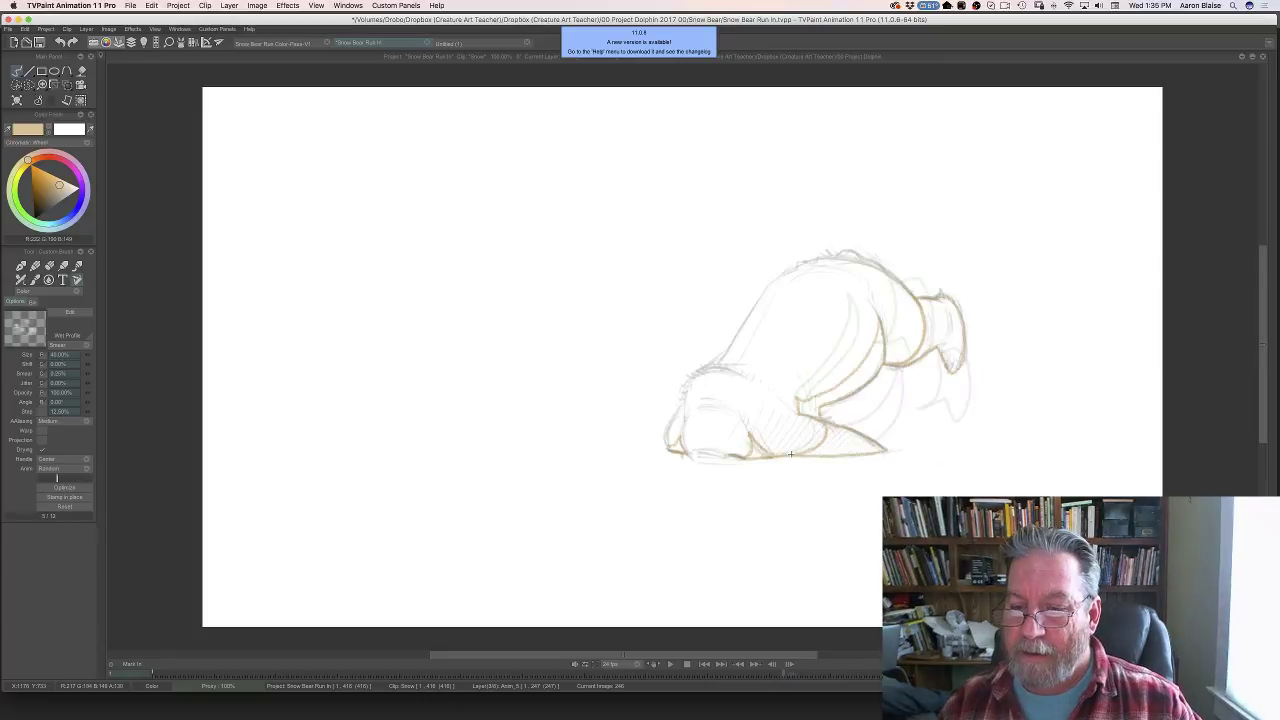
key(Right)
key(e)
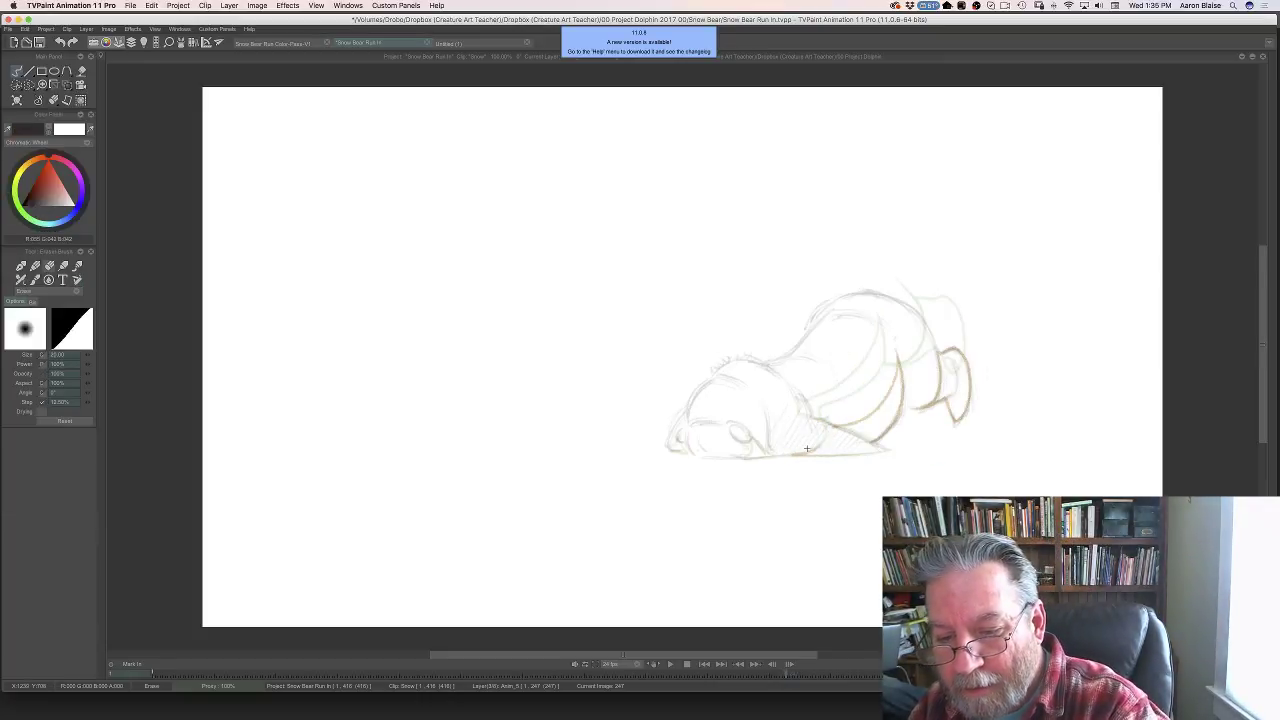
key(e)
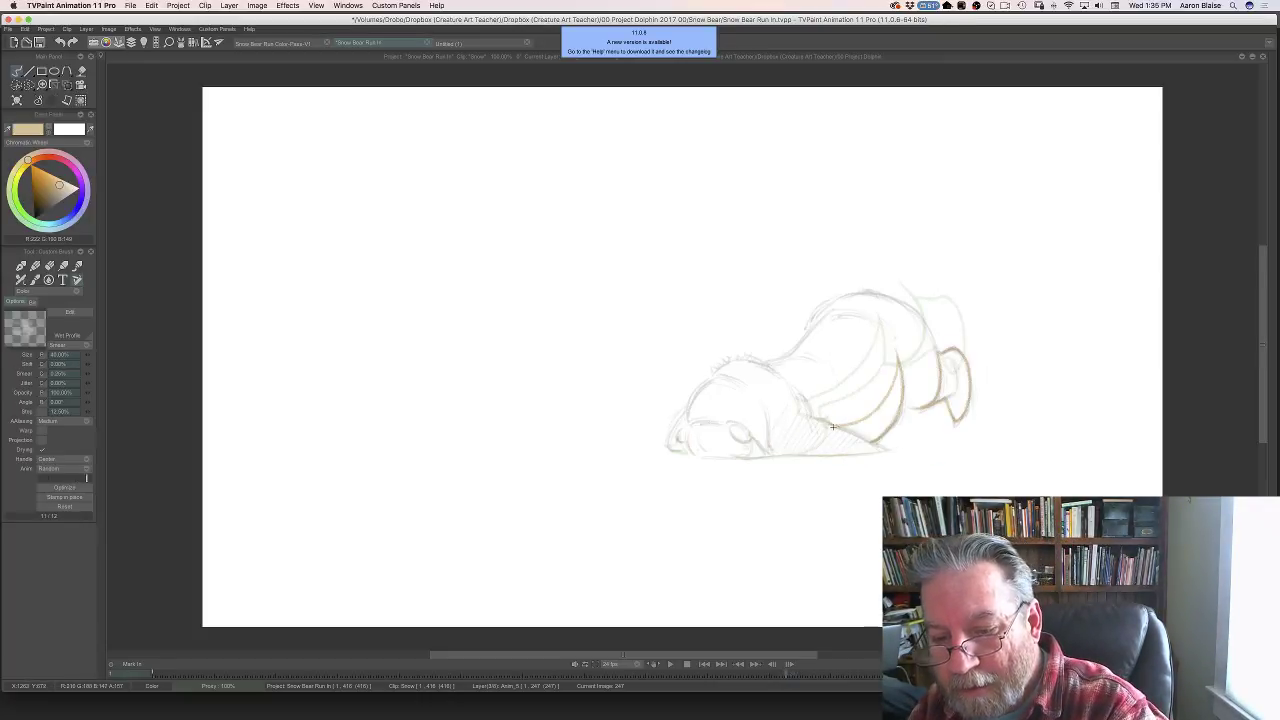
- Draw the tan shadow edge on the bear's front leg from the elbow to the ground in image 247, checking it against image 246
mouse_move(833, 427)
mouse_down()
mouse_move(815, 419)
mouse_move(828, 431)
mouse_up()
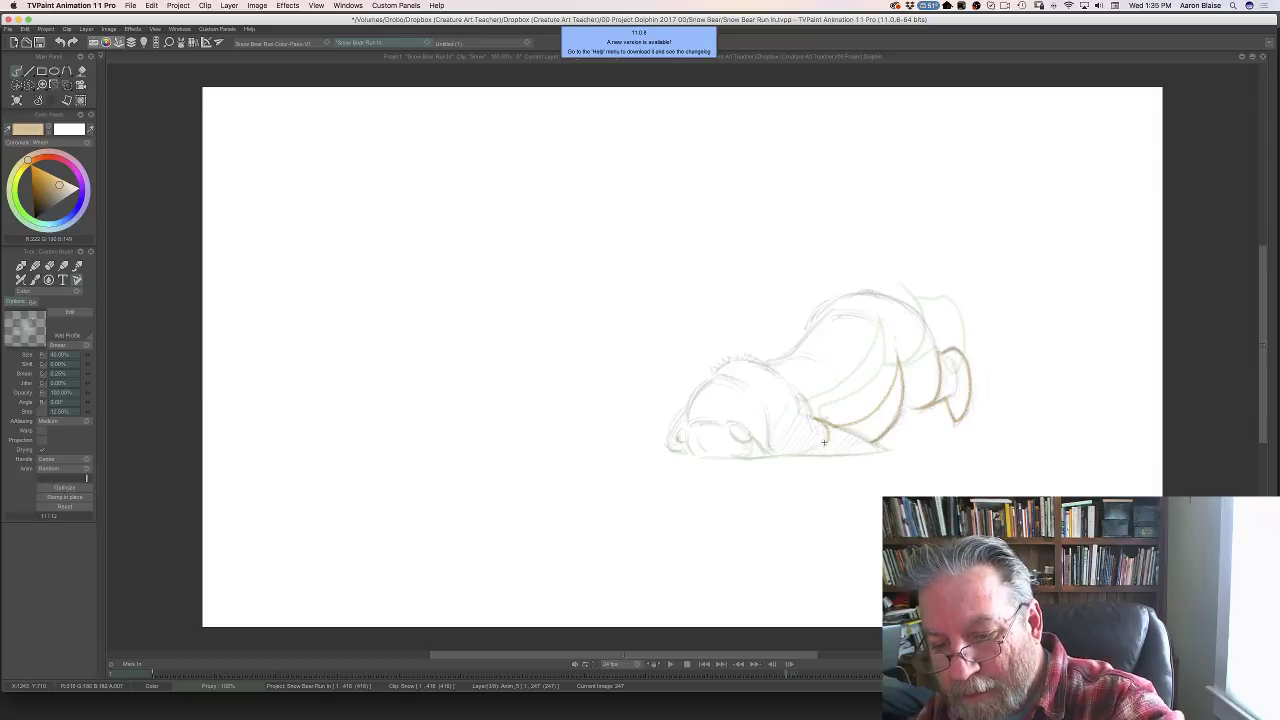
key(Left)
key(Right)
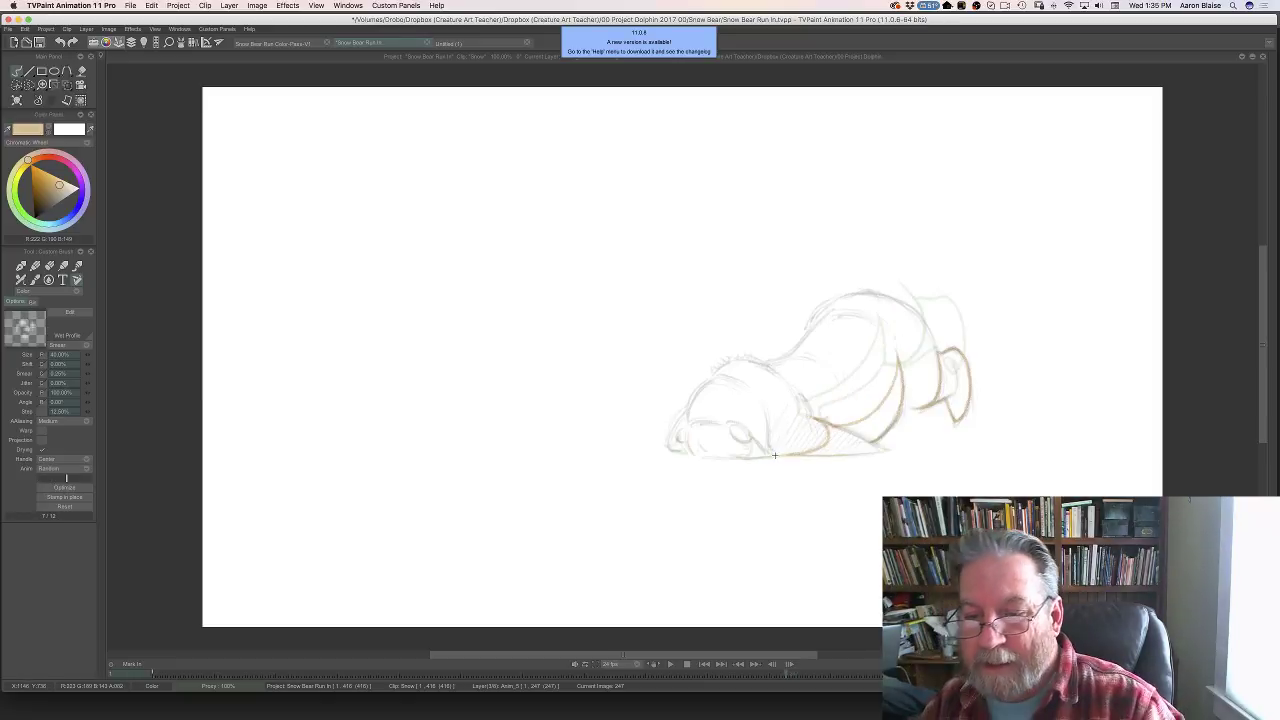
key(Left)
key(Right)
key(Left)
key(Right)
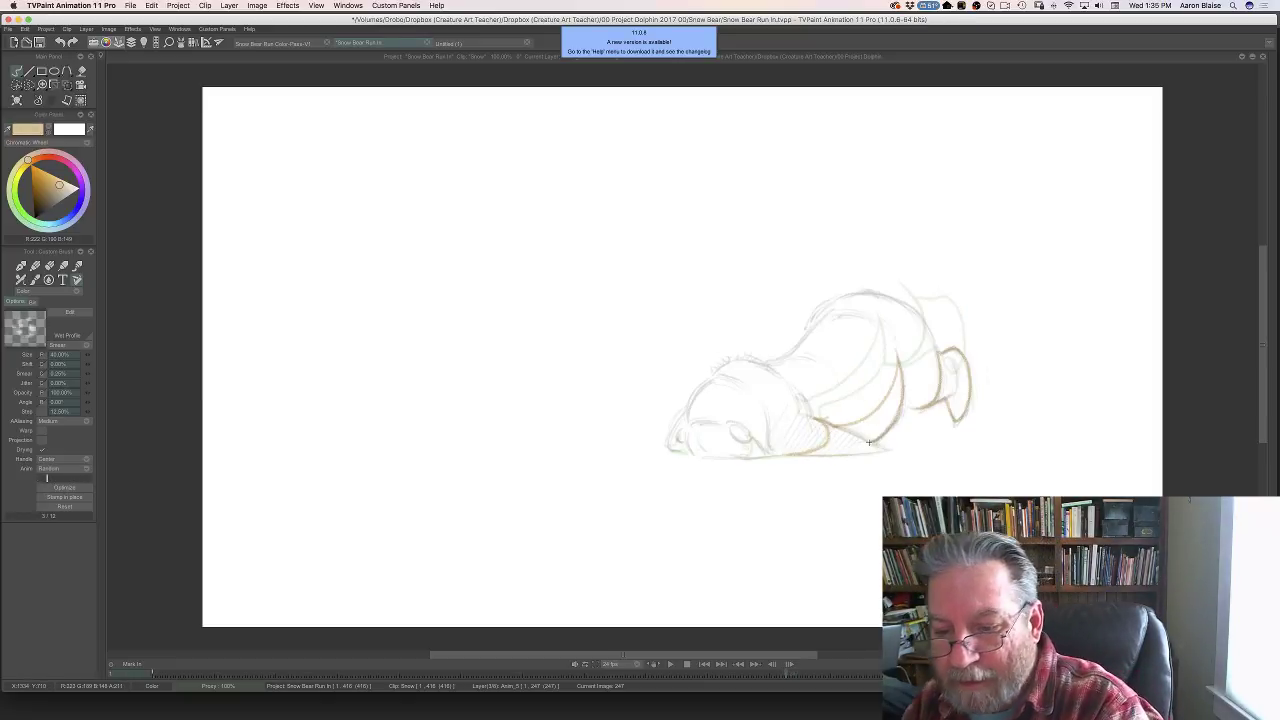
- Trace the tan shadow edge along the underside of the front leg, the cheek and the far side of the head in image 247, cleaning up stray marks
mouse_move(869, 441)
mouse_down()
mouse_move(881, 449)
mouse_move(762, 455)
mouse_move(763, 417)
mouse_move(744, 459)
mouse_up()
key(Left)
key(Right)
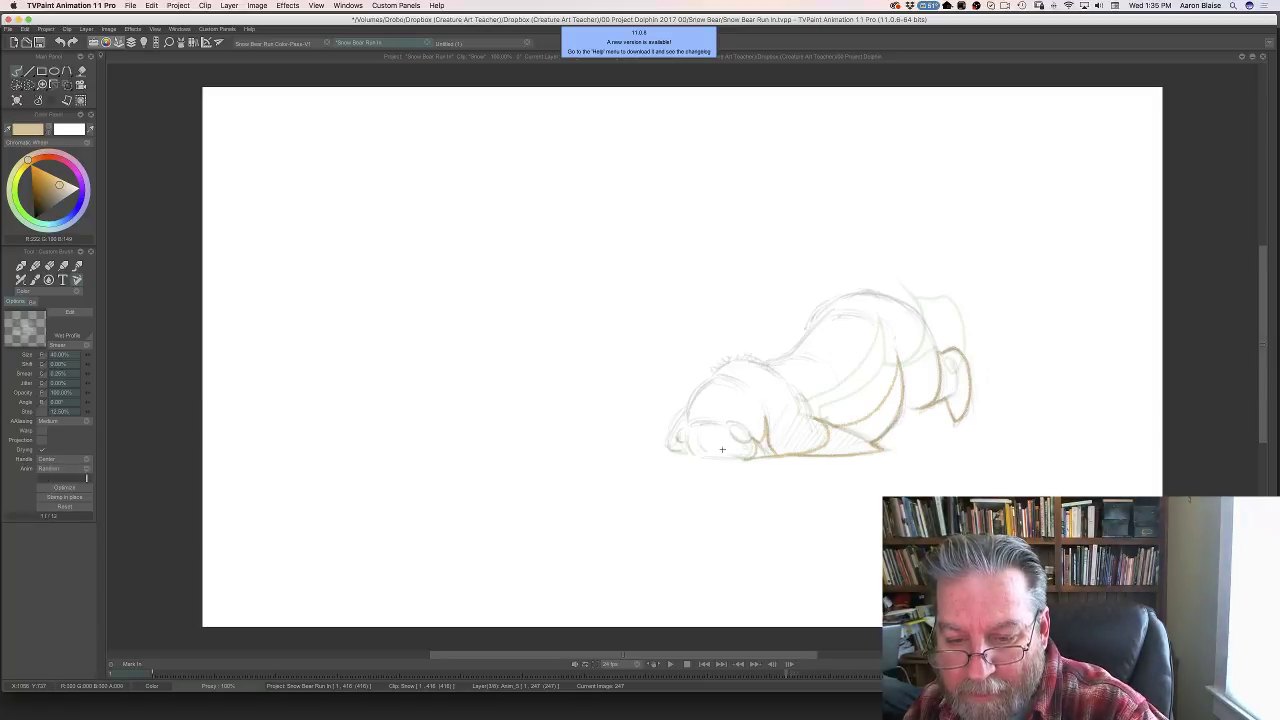
key(e)
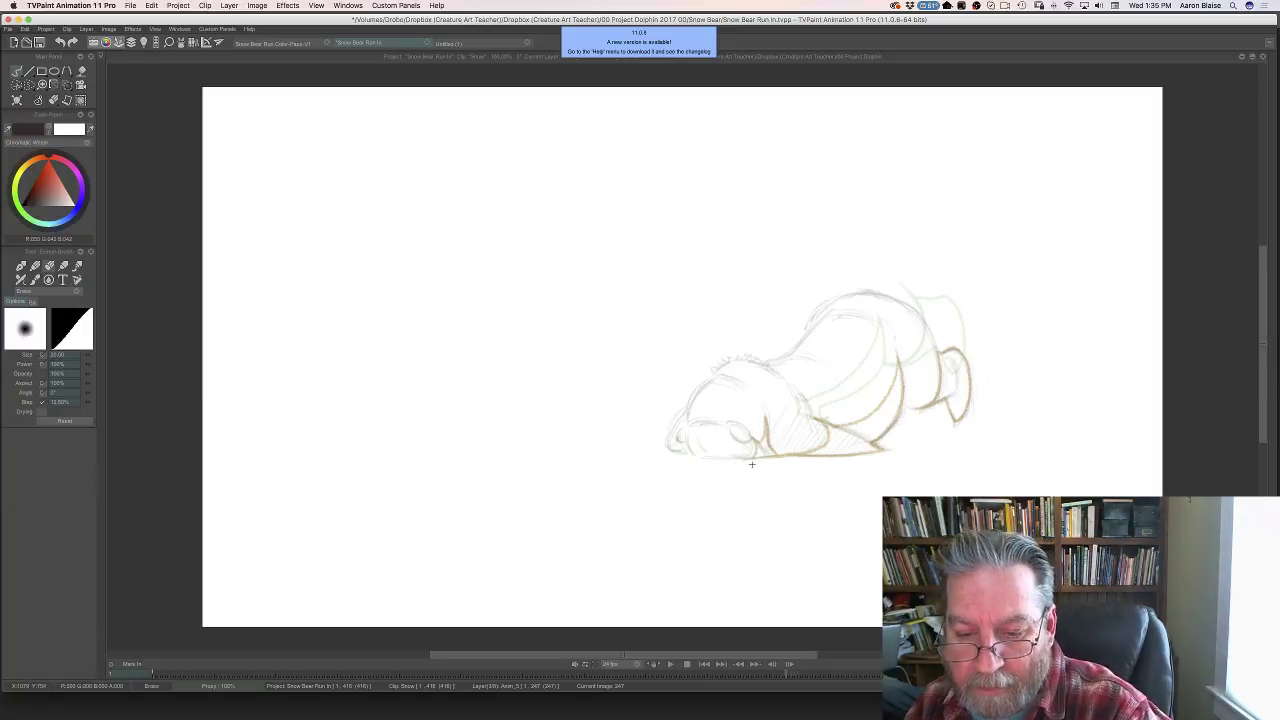
key(b)
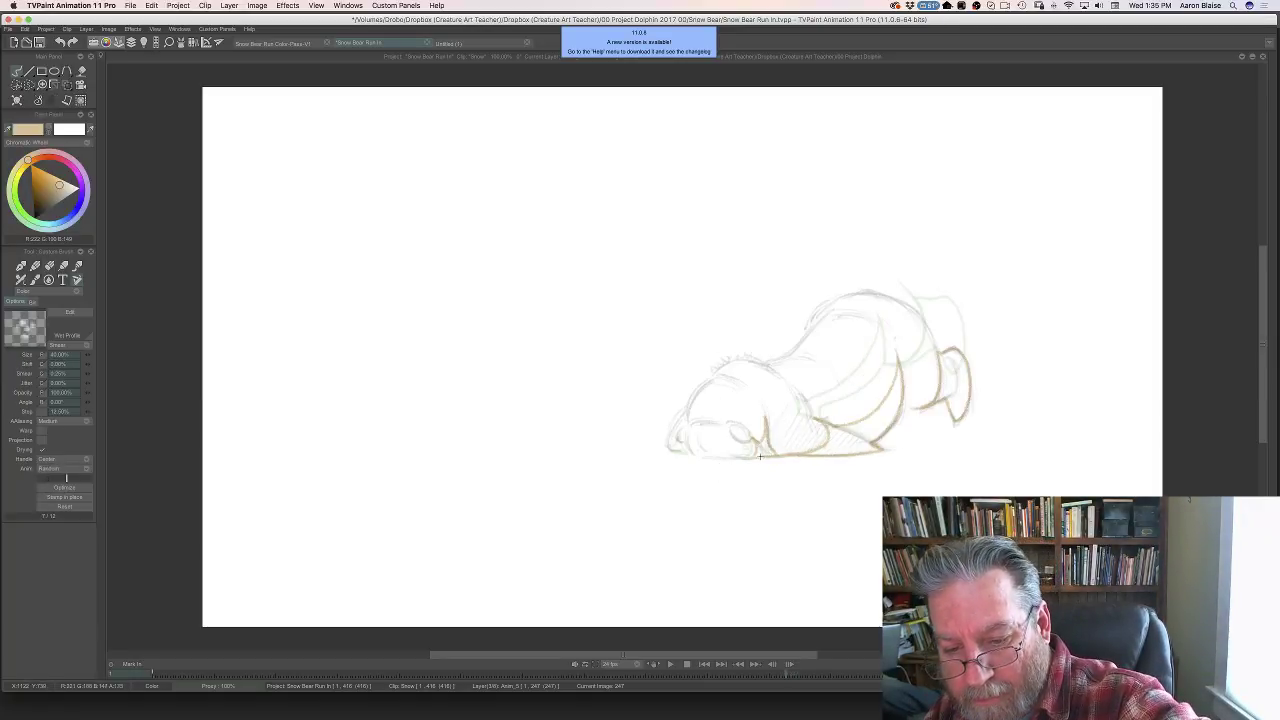
key(Right)
key(Left)
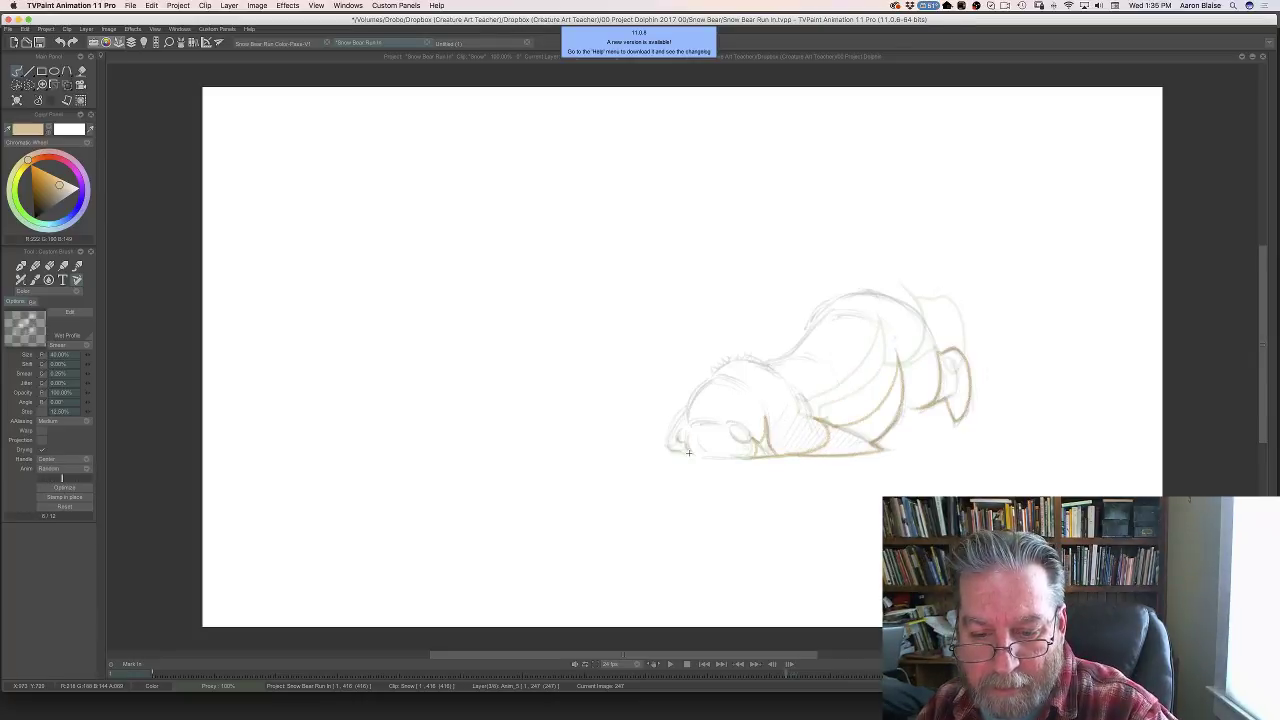
drag(684, 452, 692, 453)
- Flip between images 246 and 249 to examine how the shadow lines move from drawing to drawing
key(Left)
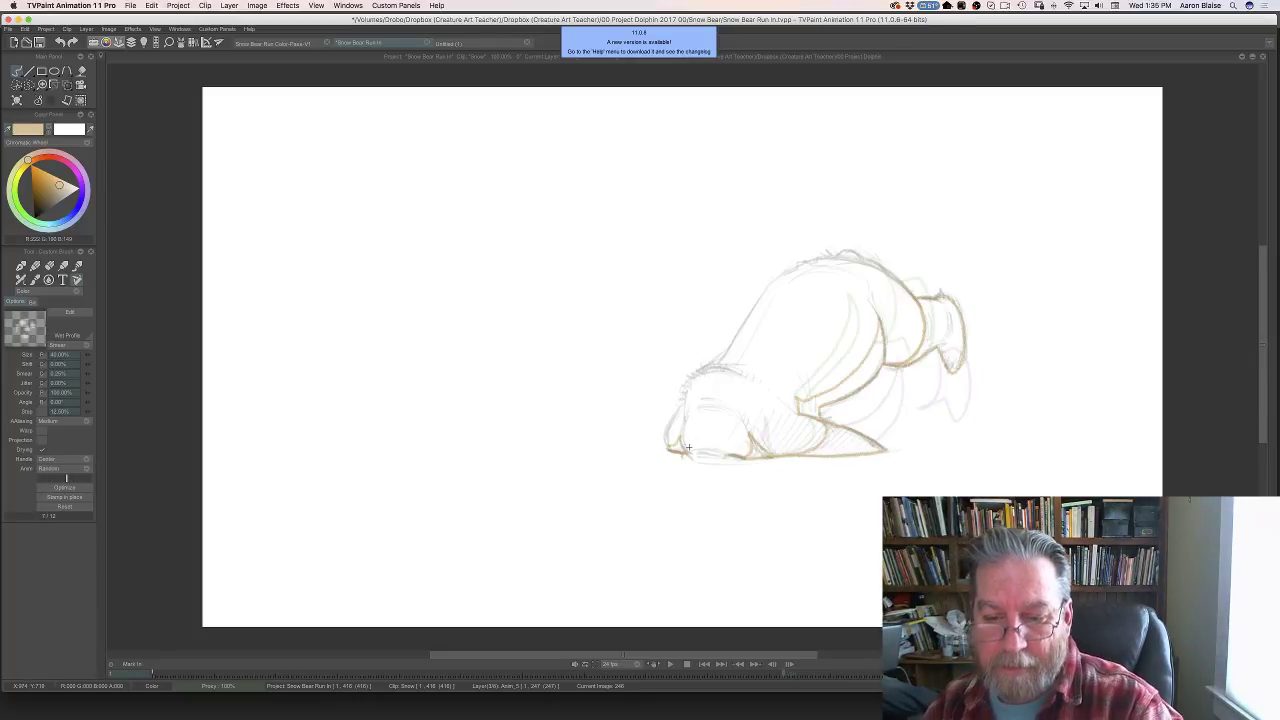
key(Right)
key(Left)
key(Right)
key(Left)
key(Right)
key(Left)
key(Right)
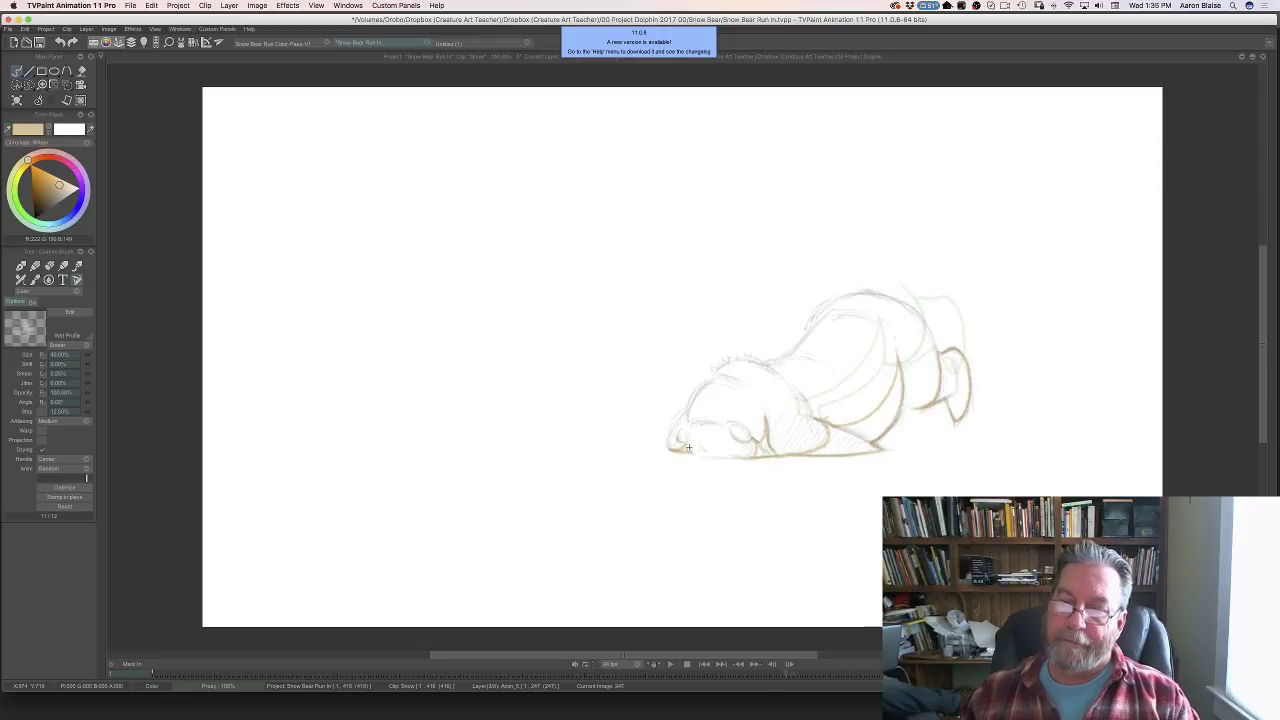
key(Left)
key(Right)
key(Left)
key(Right)
key(Left)
key(Right)
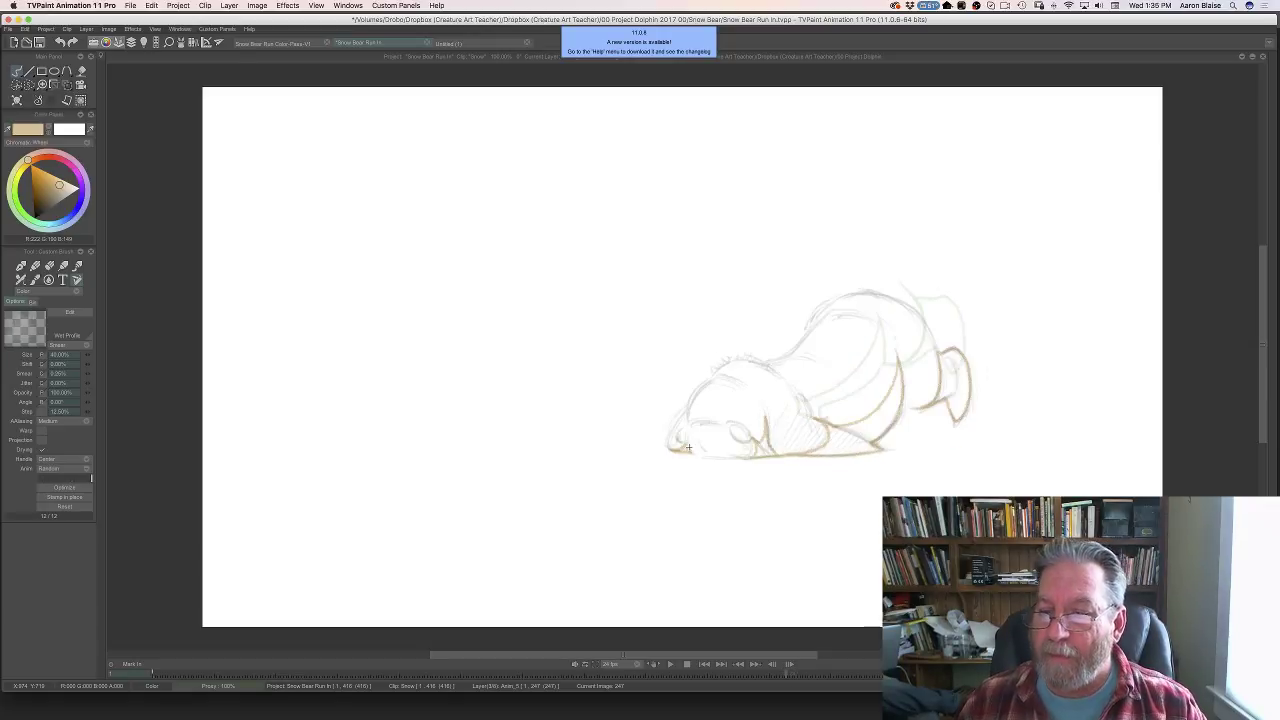
key(Left)
key(Right)
key(Left)
key(Right)
key(Right)
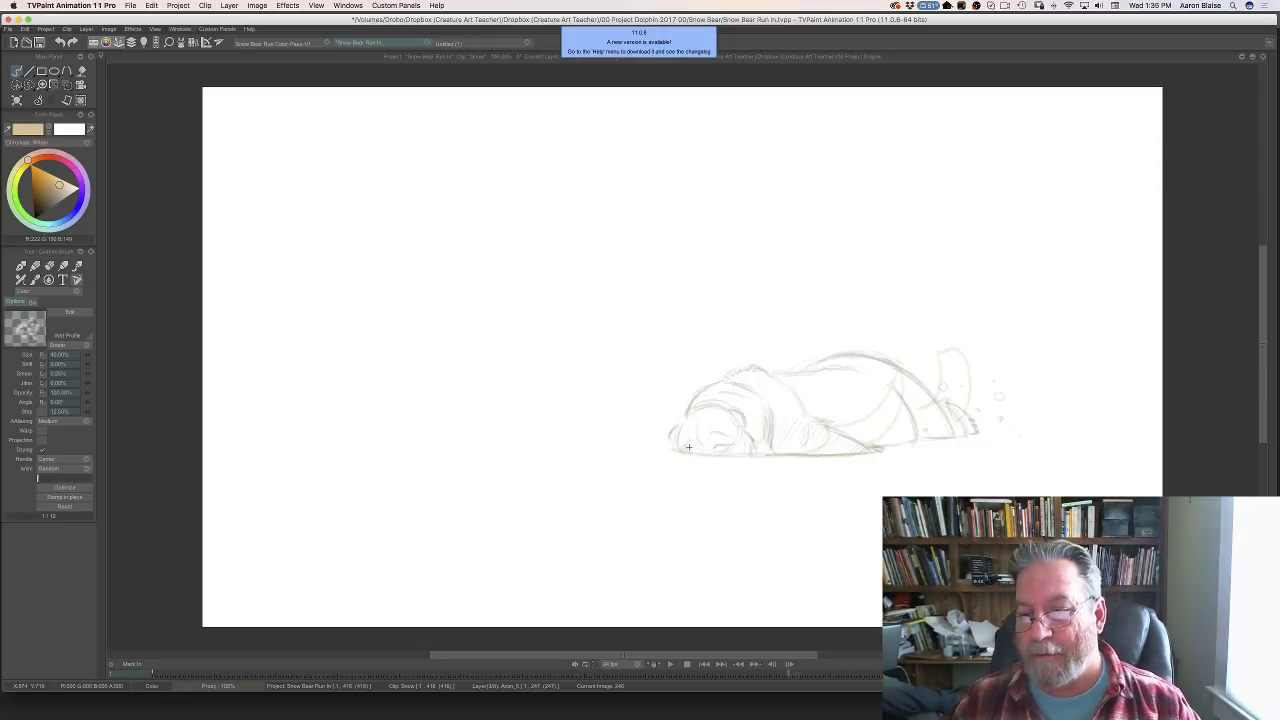
key(Right)
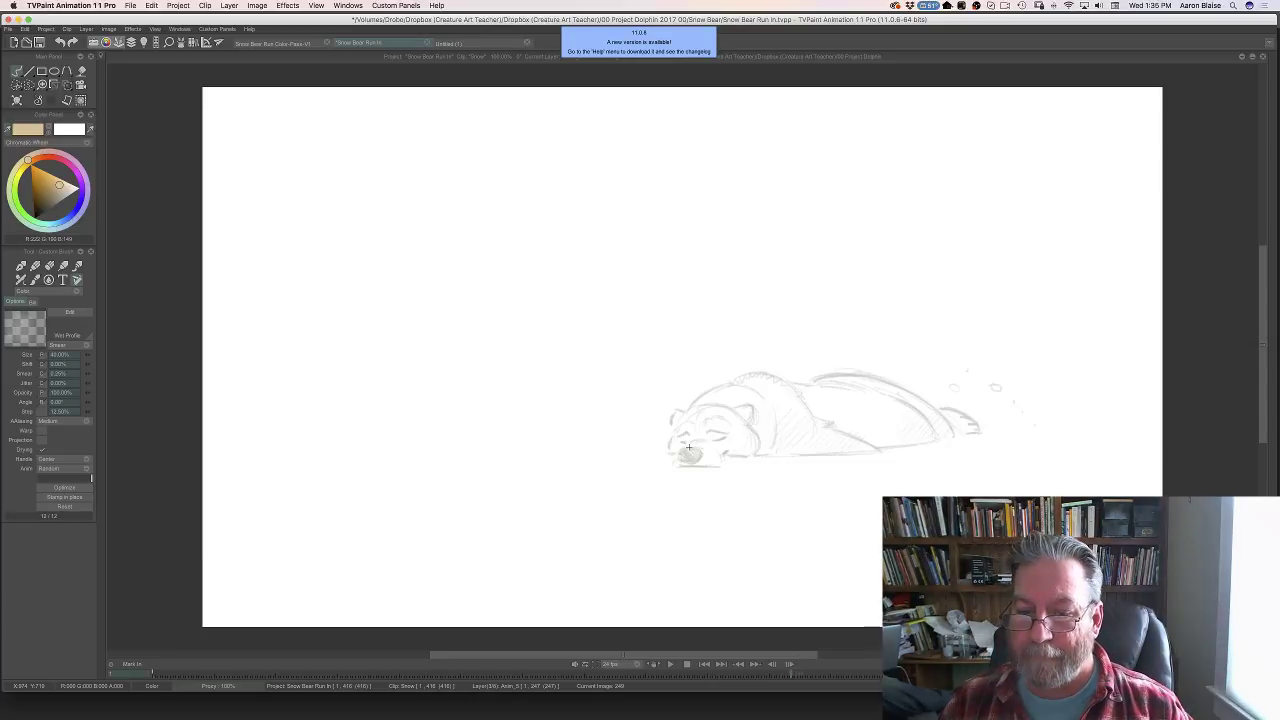
key(Left)
key(Left)
key(Right)
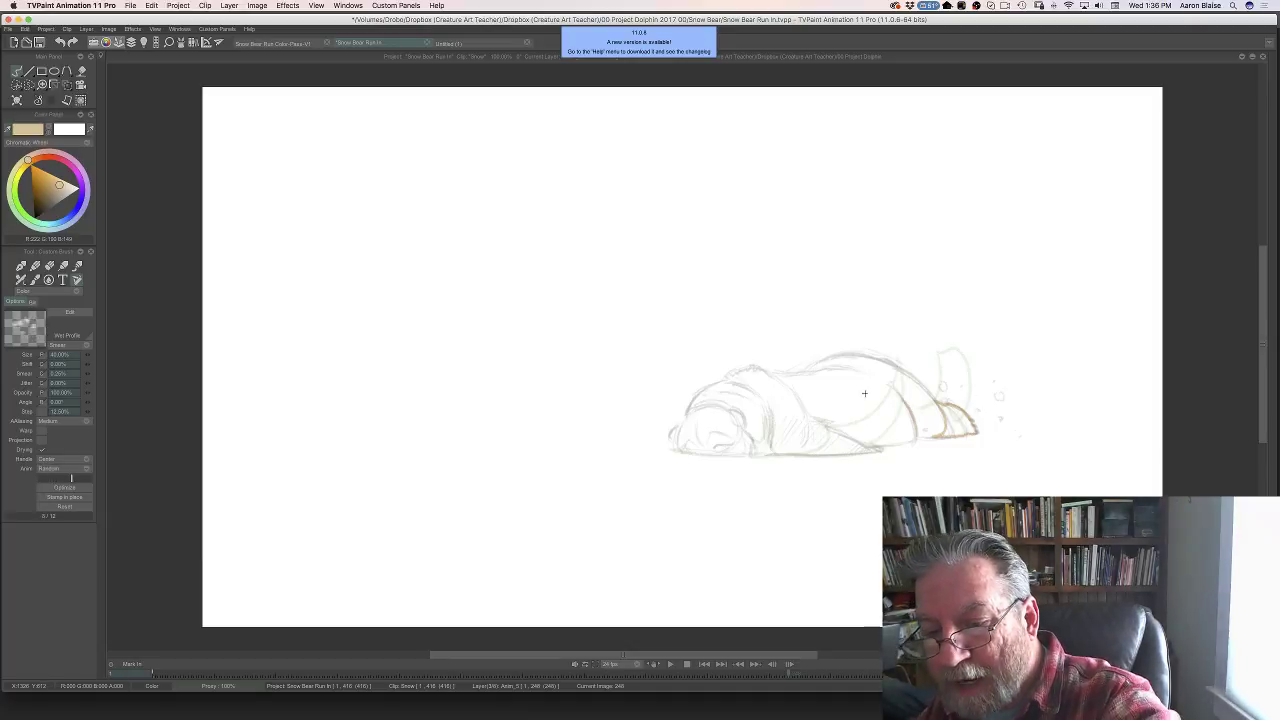
- Trace the tan shadow edge along the belly, thigh underside and front leg of the bear in image 248
mouse_move(903, 401)
mouse_down()
mouse_move(880, 425)
mouse_move(830, 424)
mouse_up()
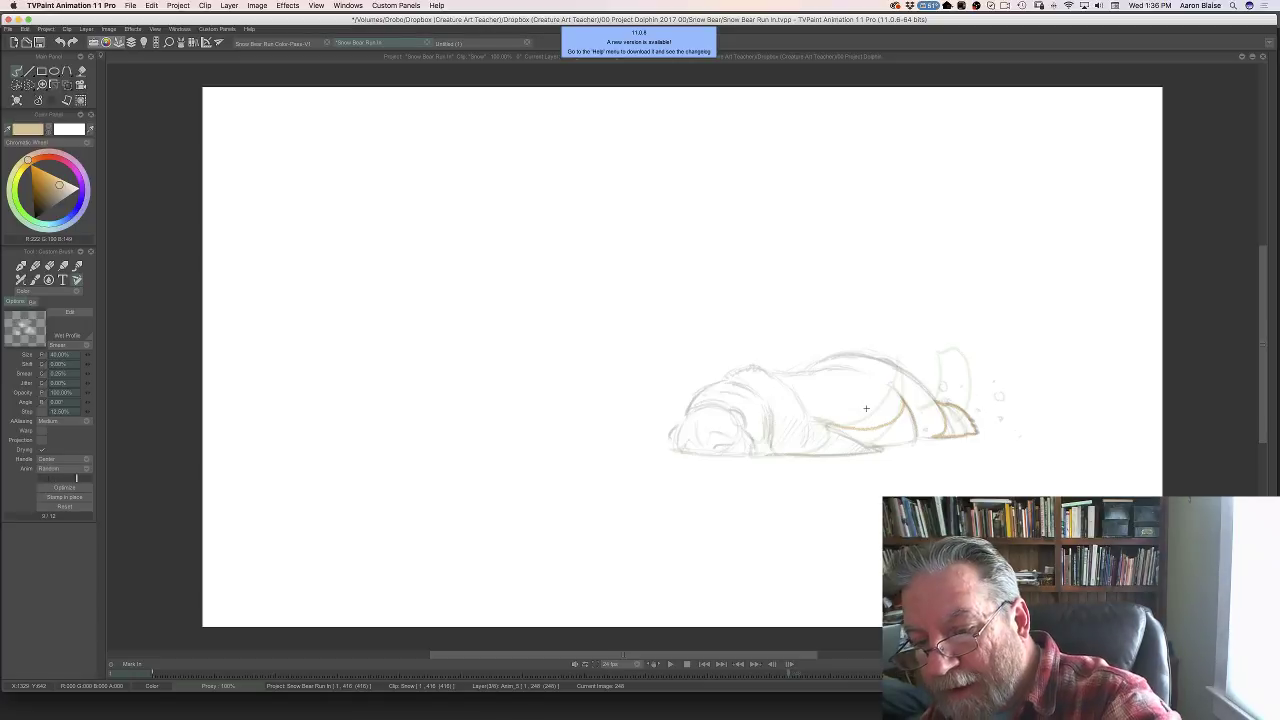
mouse_move(914, 440)
mouse_down()
mouse_move(870, 447)
mouse_move(810, 419)
mouse_move(817, 450)
mouse_move(801, 454)
mouse_up()
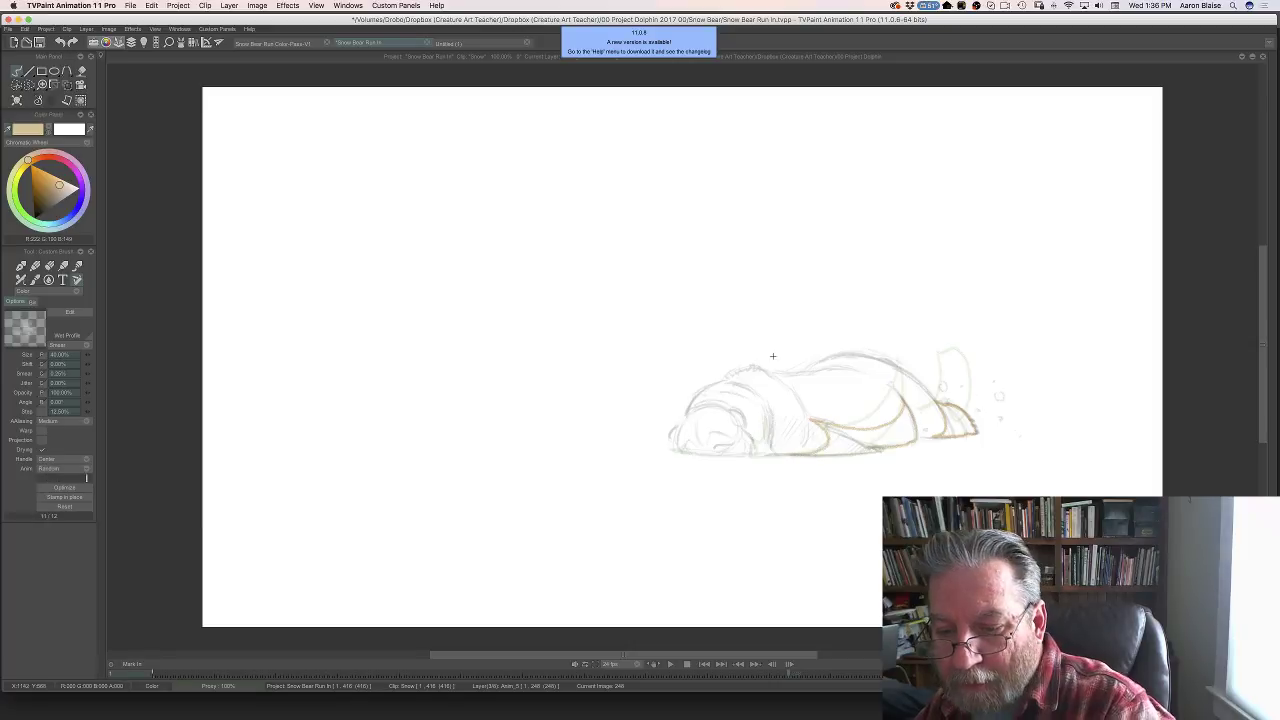
drag(878, 450, 786, 454)
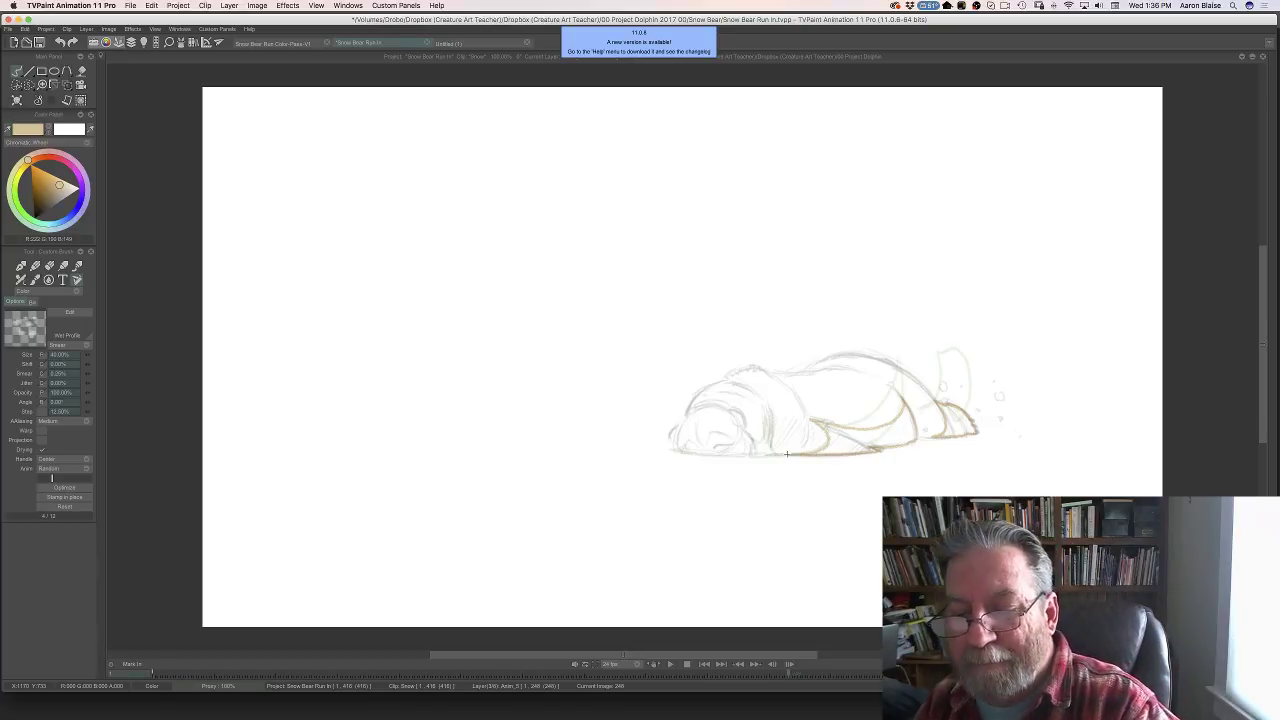
- Extend the tan shadow edge up the chest and under the cheek in image 248, comparing it with image 247
drag(789, 454, 772, 451)
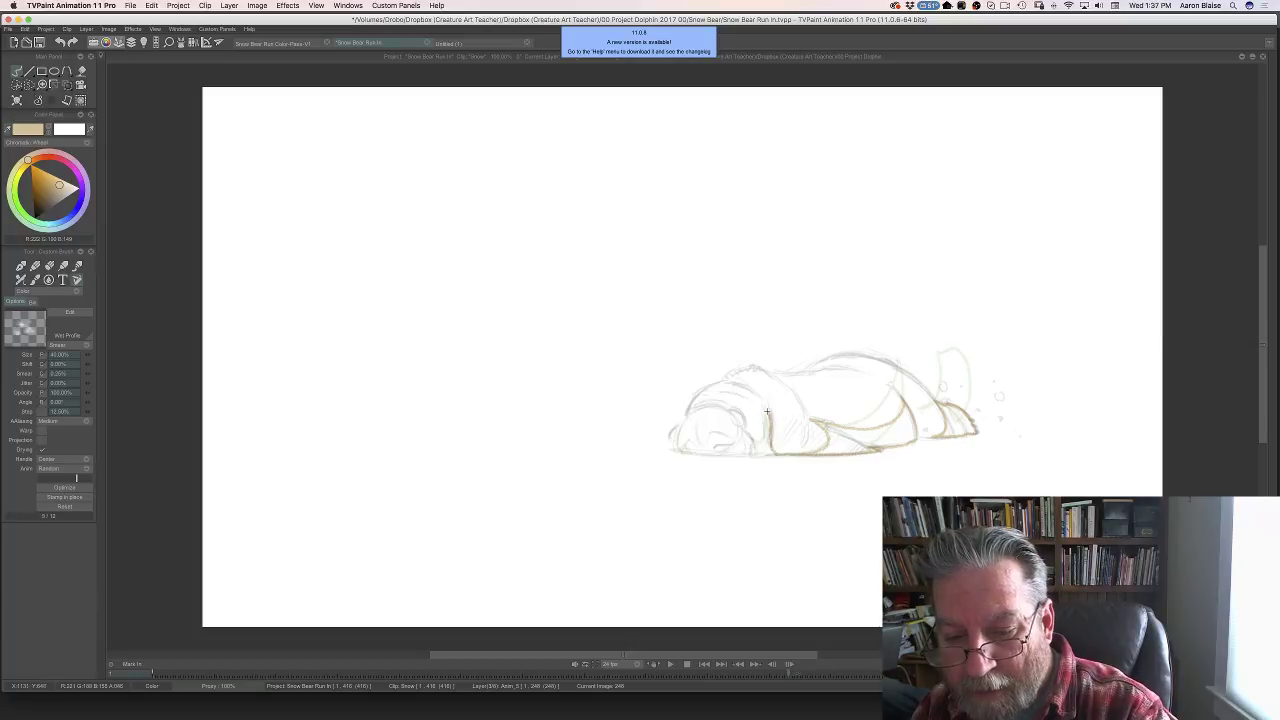
mouse_move(743, 431)
mouse_down()
mouse_move(744, 453)
mouse_move(771, 455)
mouse_up()
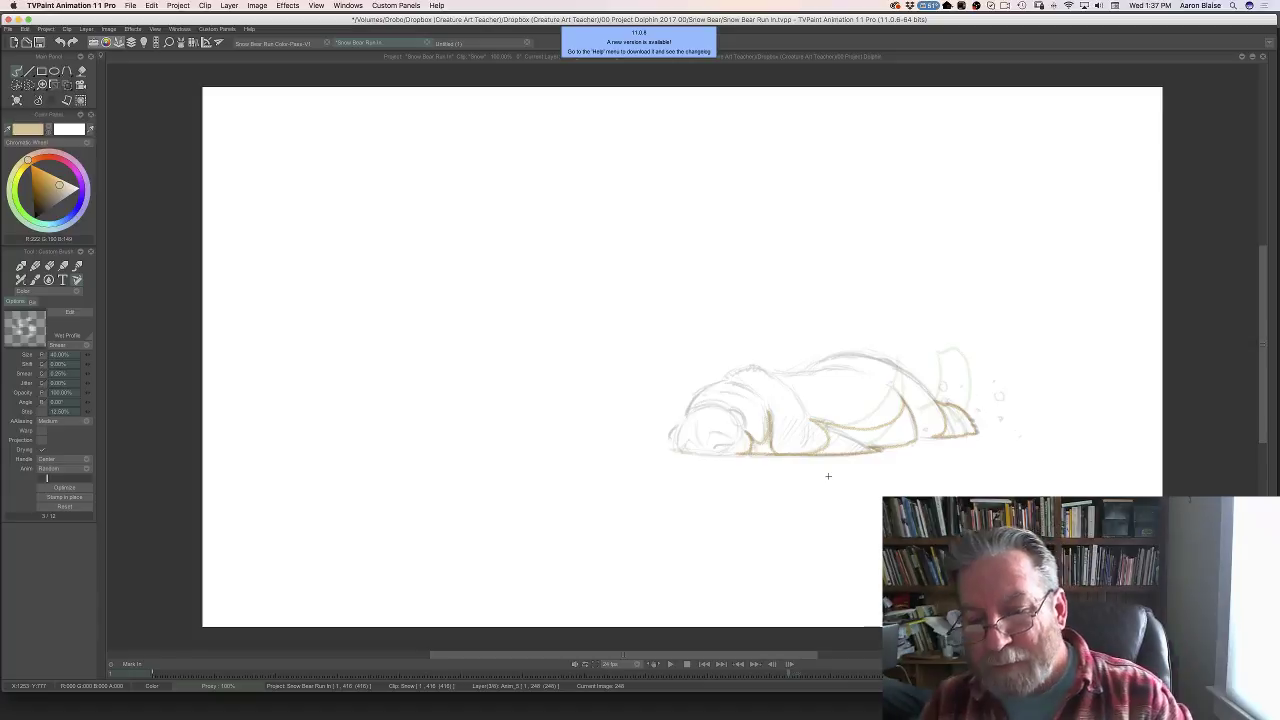
key(Left)
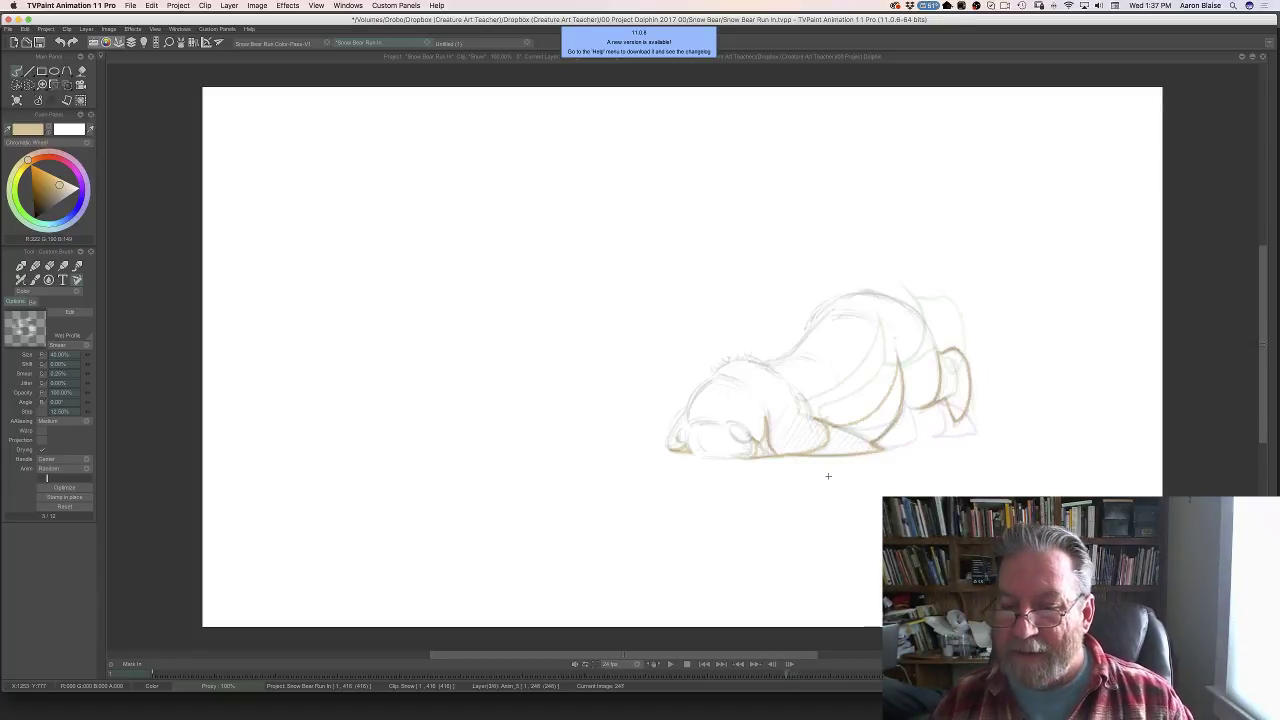
key(Right)
key(Left)
key(Right)
key(Left)
key(Right)
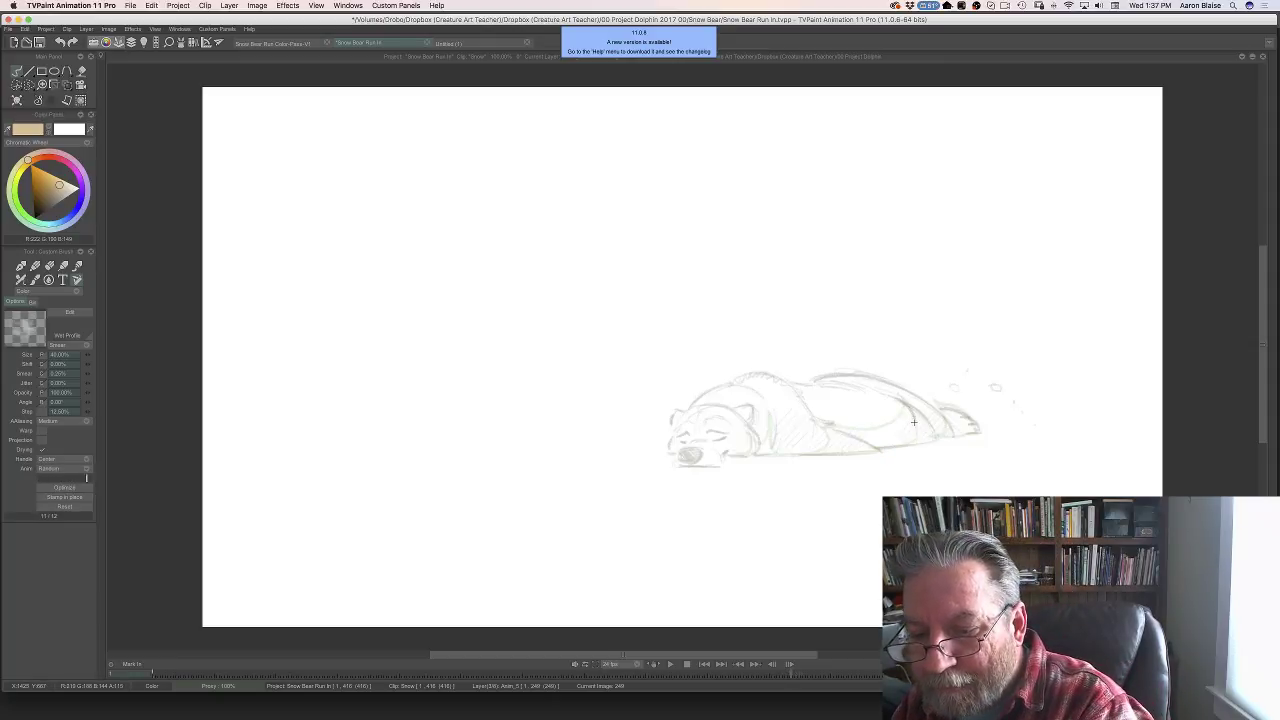
- Trace the bear's tan shadow edges in image 249 along the belly, hind leg, front leg, cheek and ground line, comparing them with image 248
mouse_move(913, 421)
mouse_down()
mouse_move(880, 437)
mouse_move(824, 420)
mouse_up()
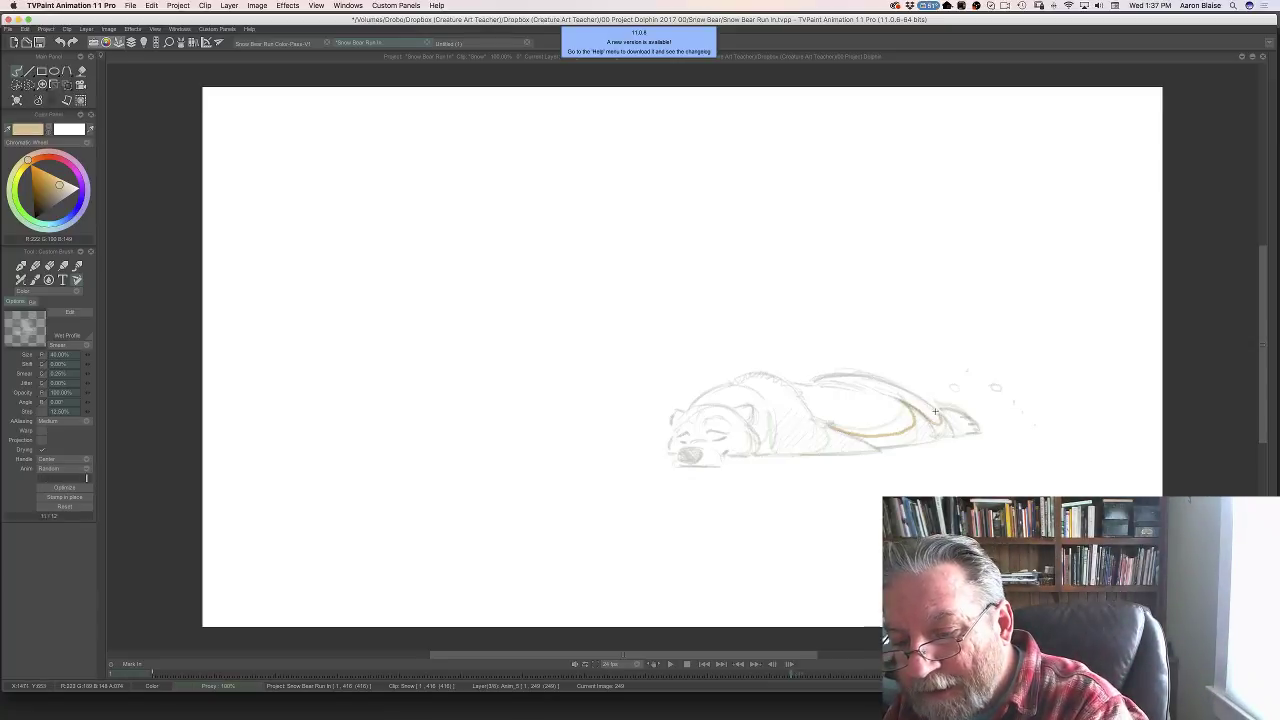
mouse_move(932, 408)
mouse_down()
mouse_move(976, 432)
mouse_move(878, 448)
mouse_up()
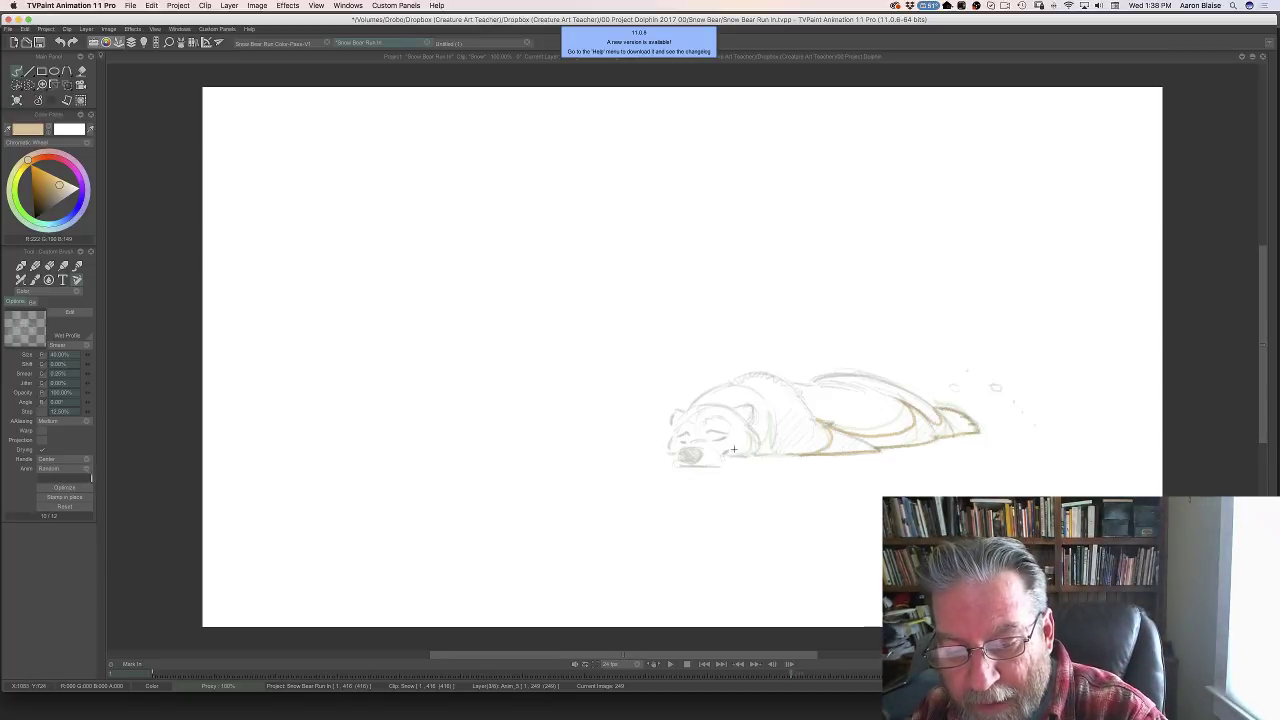
mouse_move(726, 451)
mouse_down()
mouse_move(752, 449)
mouse_move(758, 430)
mouse_move(772, 444)
mouse_move(772, 411)
mouse_up()
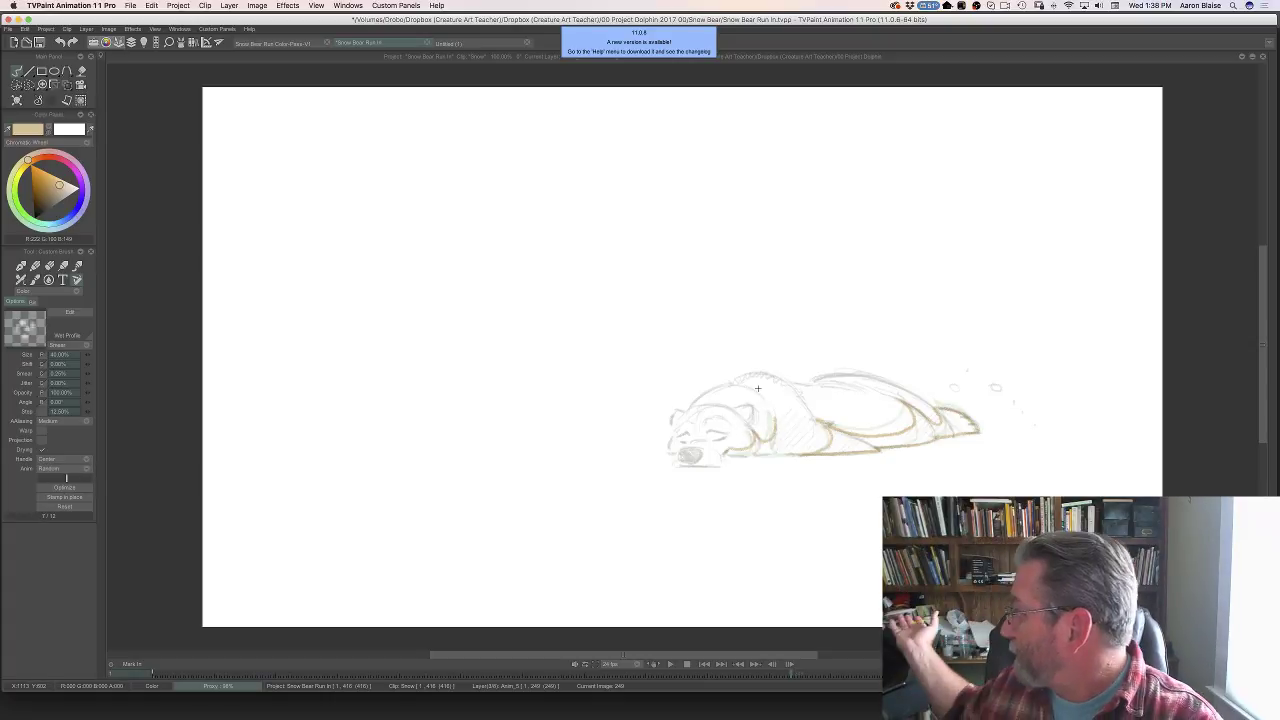
drag(774, 414, 786, 452)
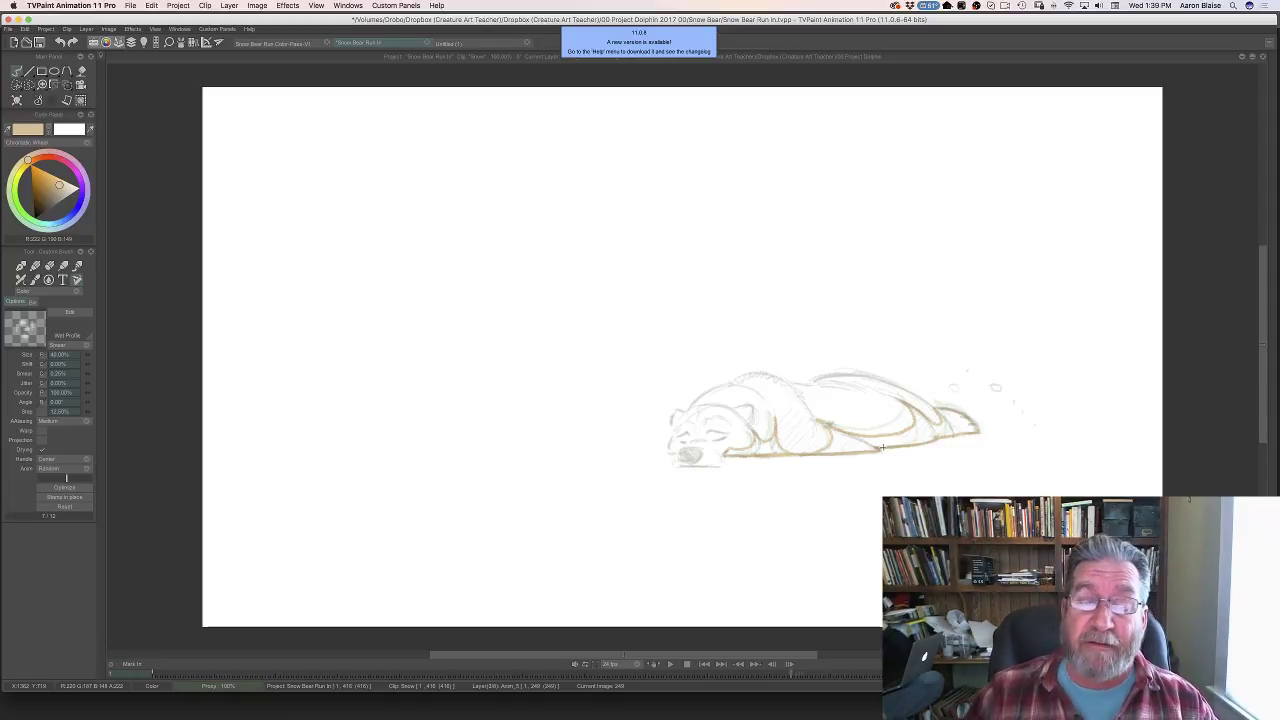
key(Left)
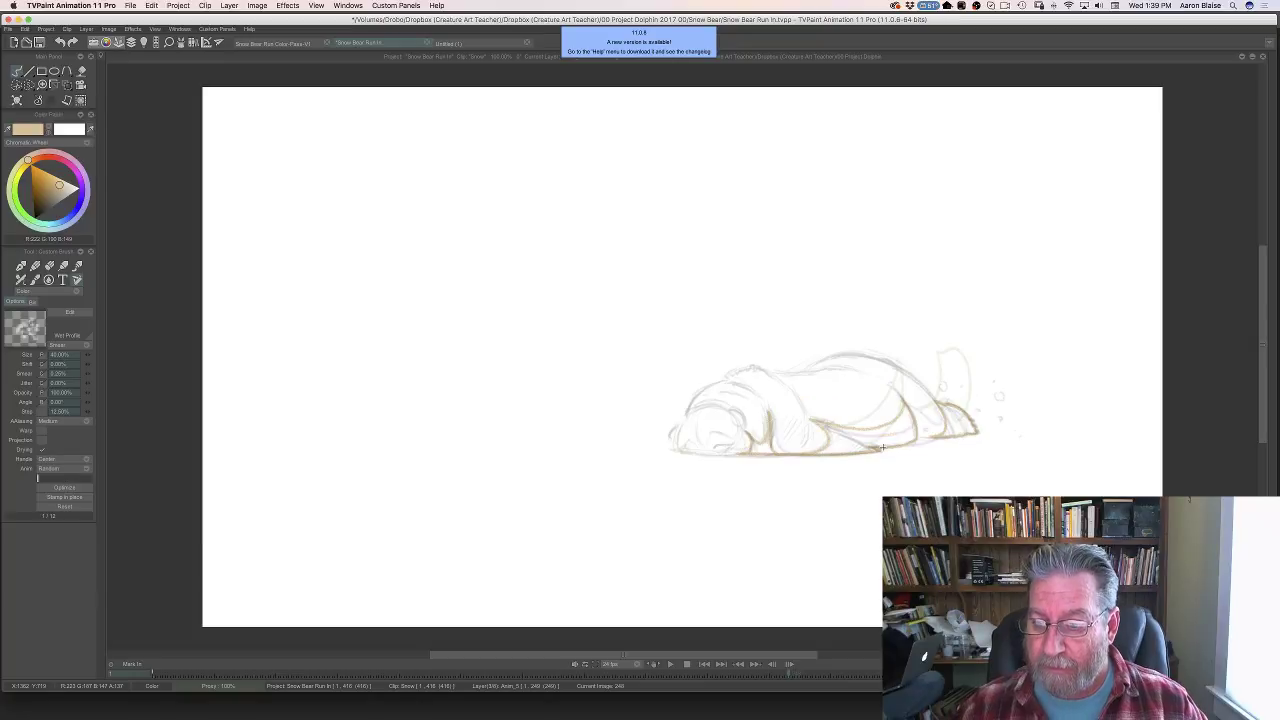
key(Right)
key(Left)
key(Right)
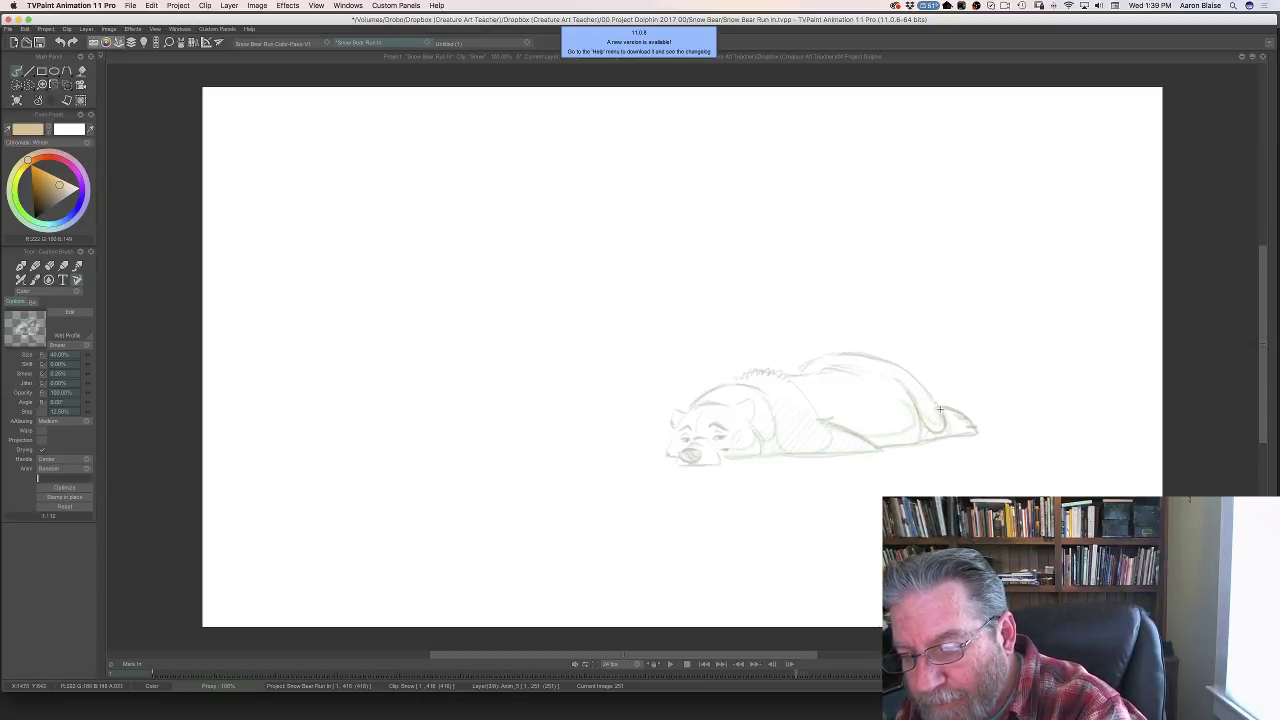
- Trace the tan shadow edge around the hind leg and foot in image 251, checking it against the previous drawing
mouse_move(940, 409)
mouse_down()
mouse_move(963, 418)
mouse_move(963, 436)
mouse_move(918, 441)
mouse_up()
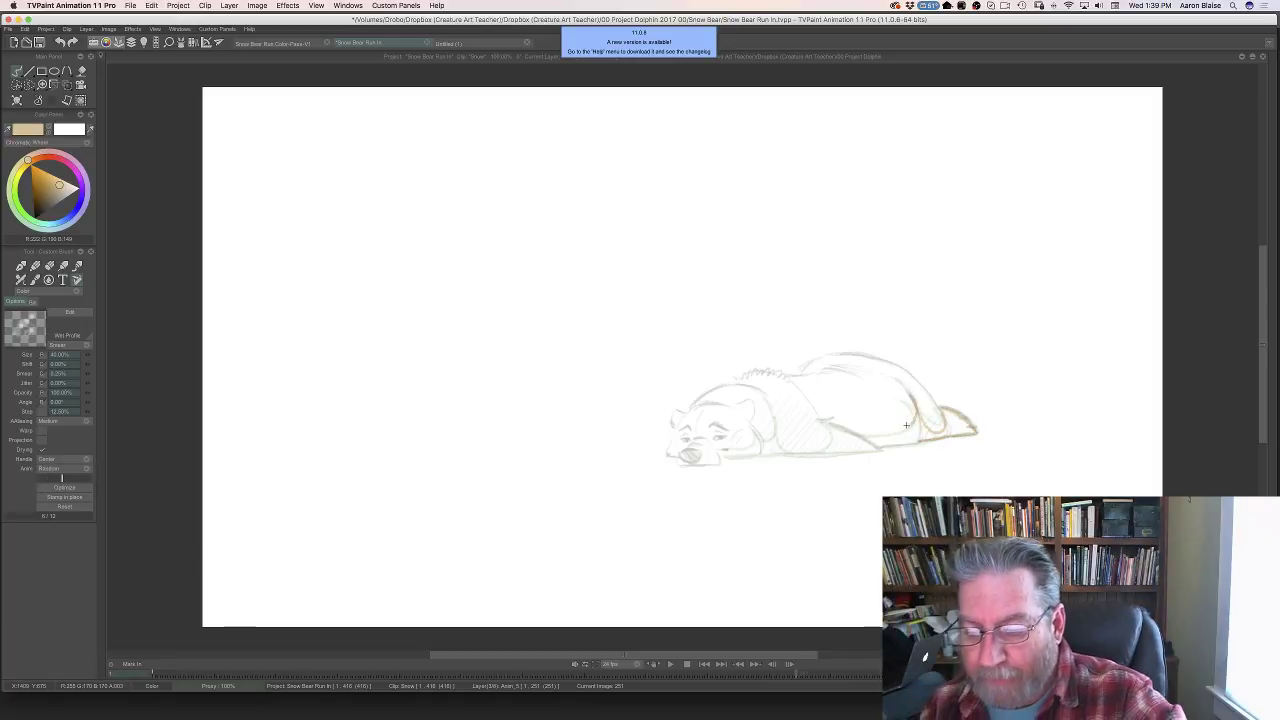
key(Left)
key(Right)
key(Left)
key(Right)
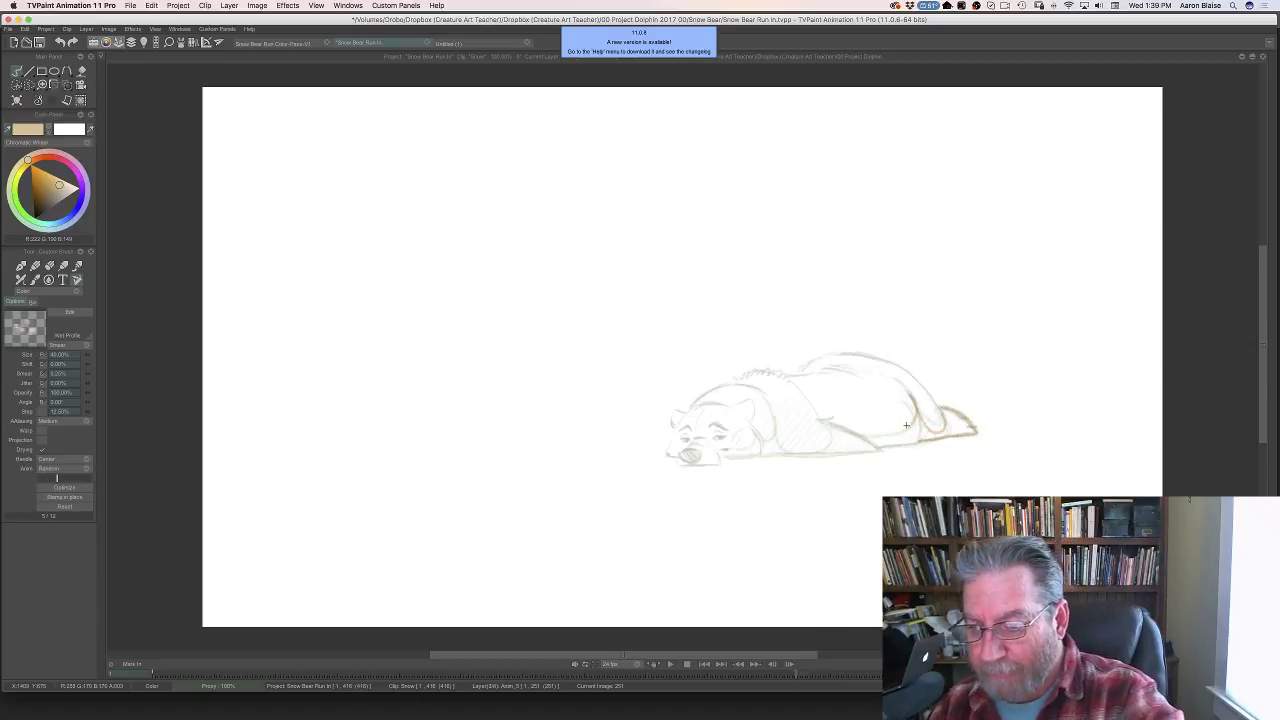
- Clean up the line near the thigh and trace the tan shadow edge along the belly to the front leg in image 251
key(e)
key(Left)
key(Right)
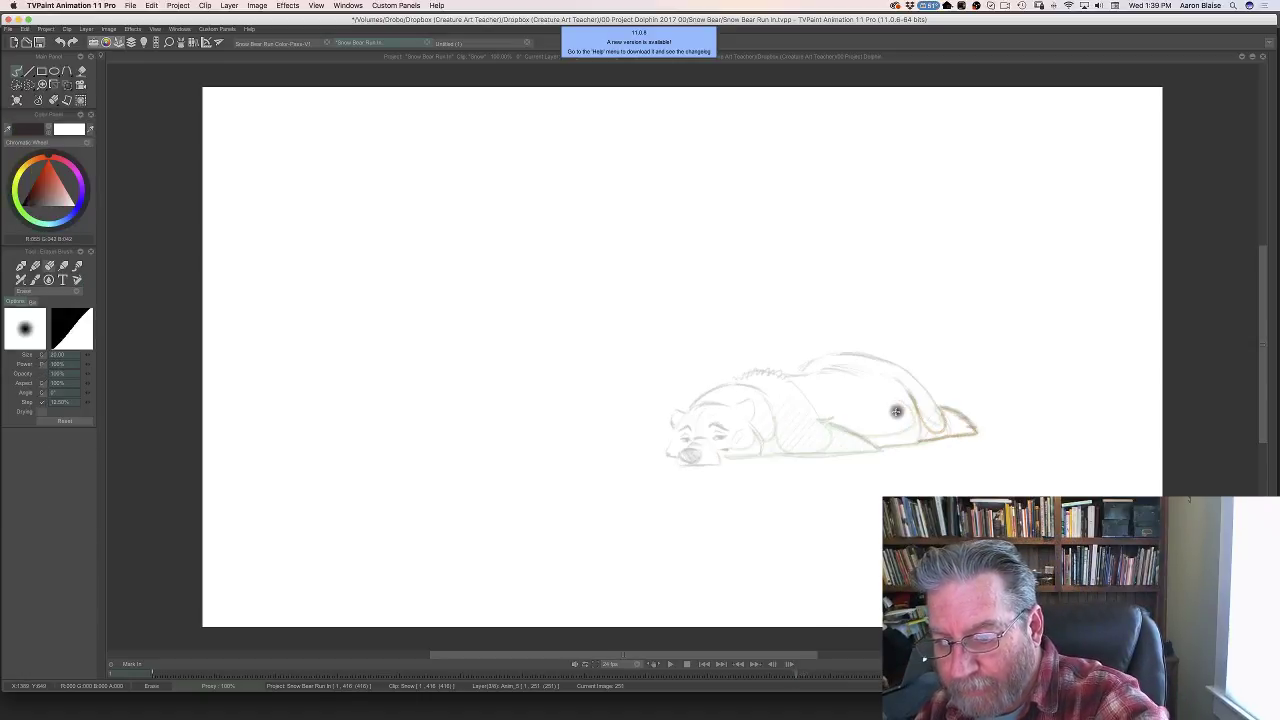
key(b)
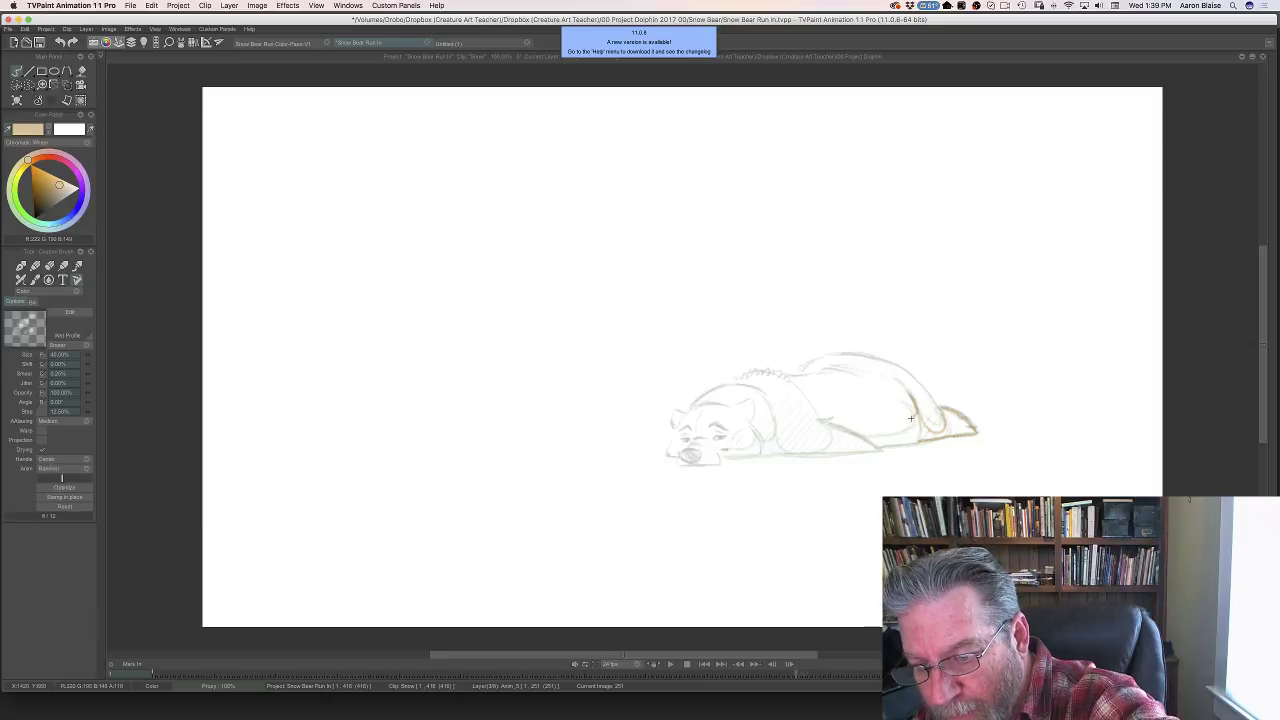
drag(885, 427, 826, 423)
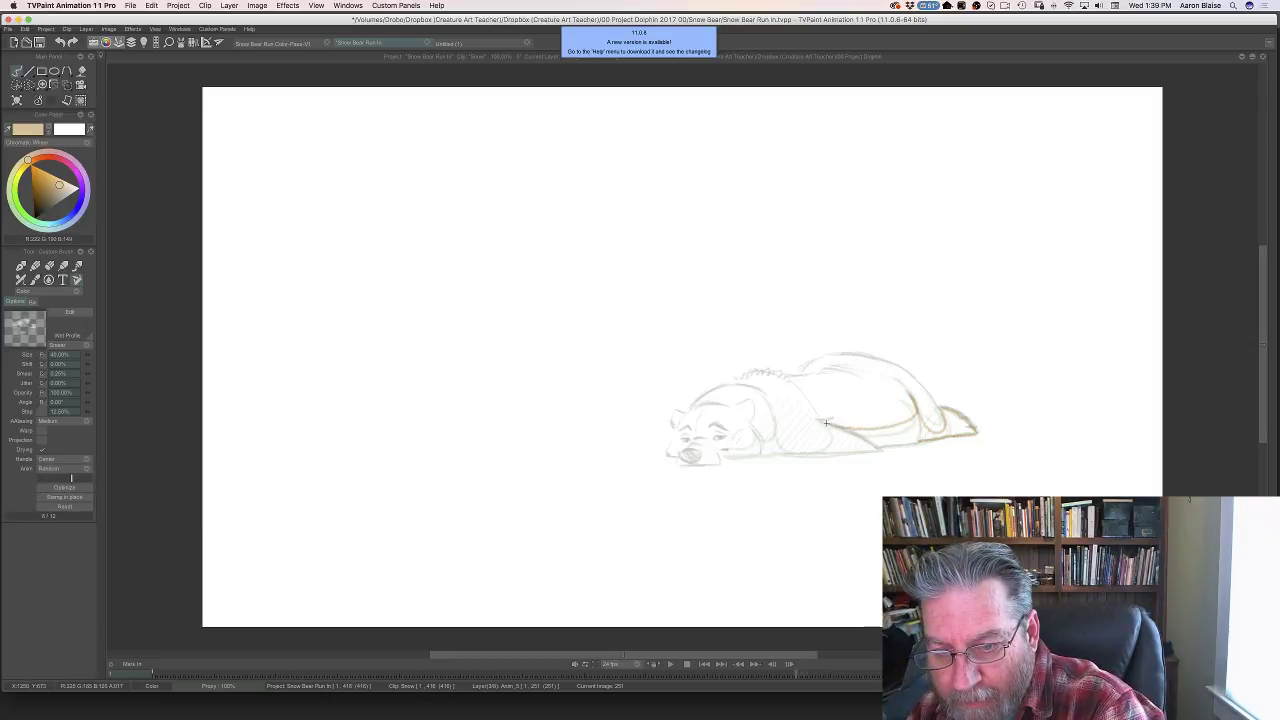
- Trace the tan shadow edge around the back of the front leg in image 251, comparing it with image 250
key(Left)
key(Right)
key(Left)
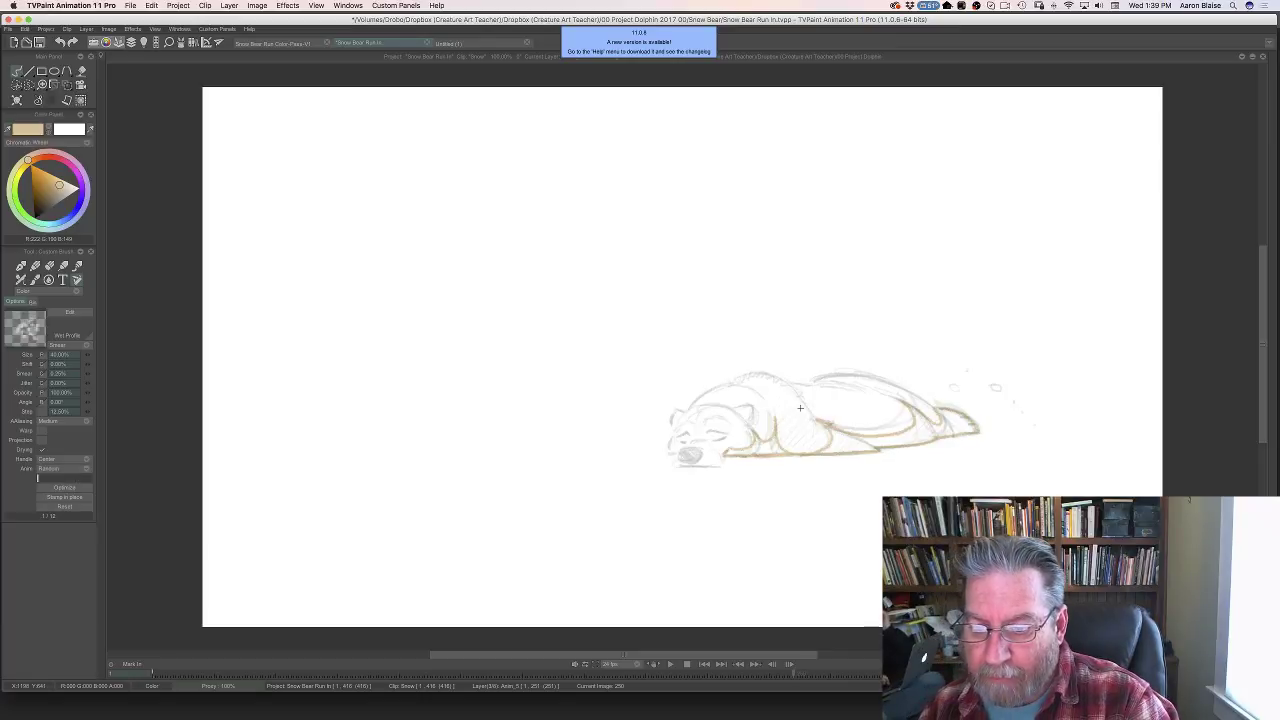
key(Right)
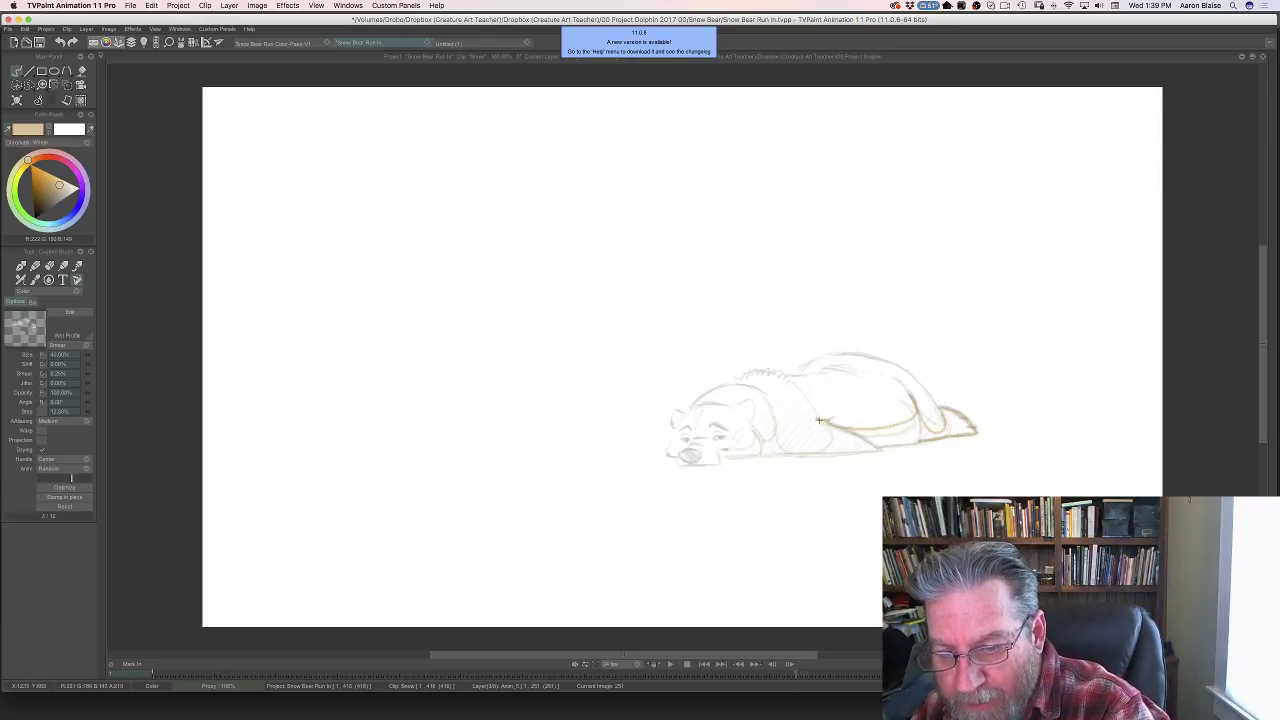
key(Left)
key(Right)
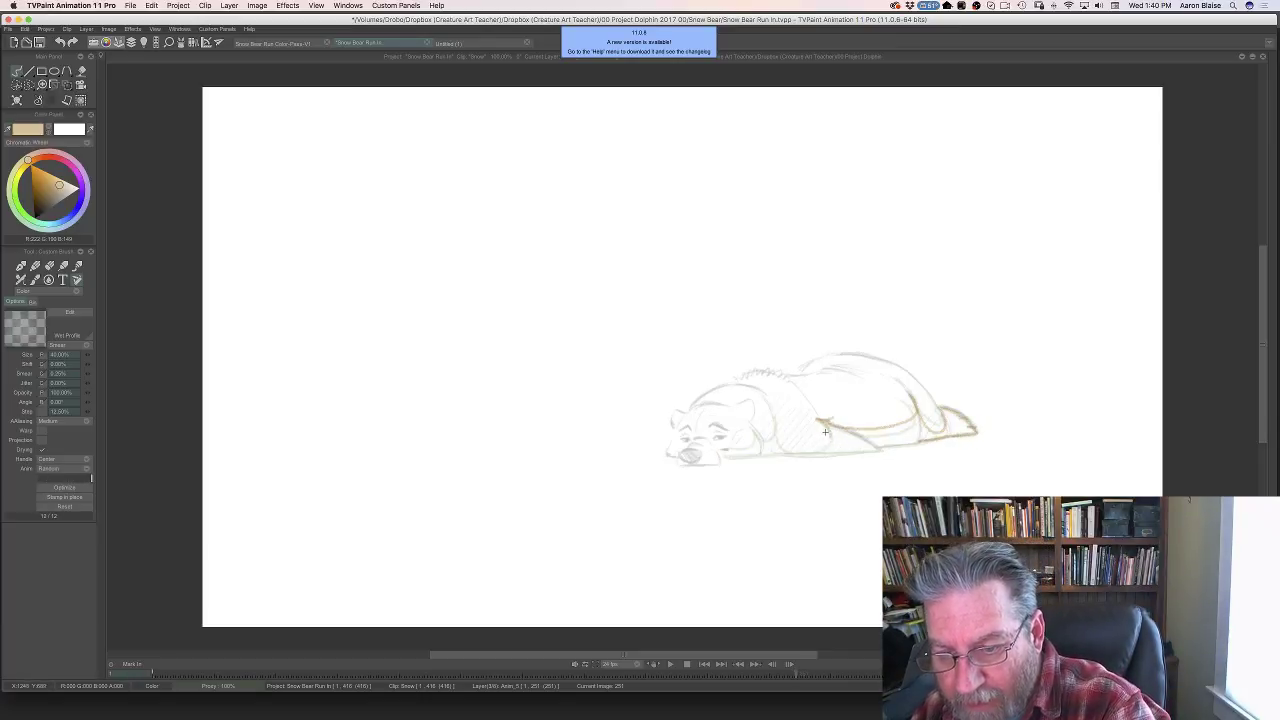
drag(828, 428, 822, 449)
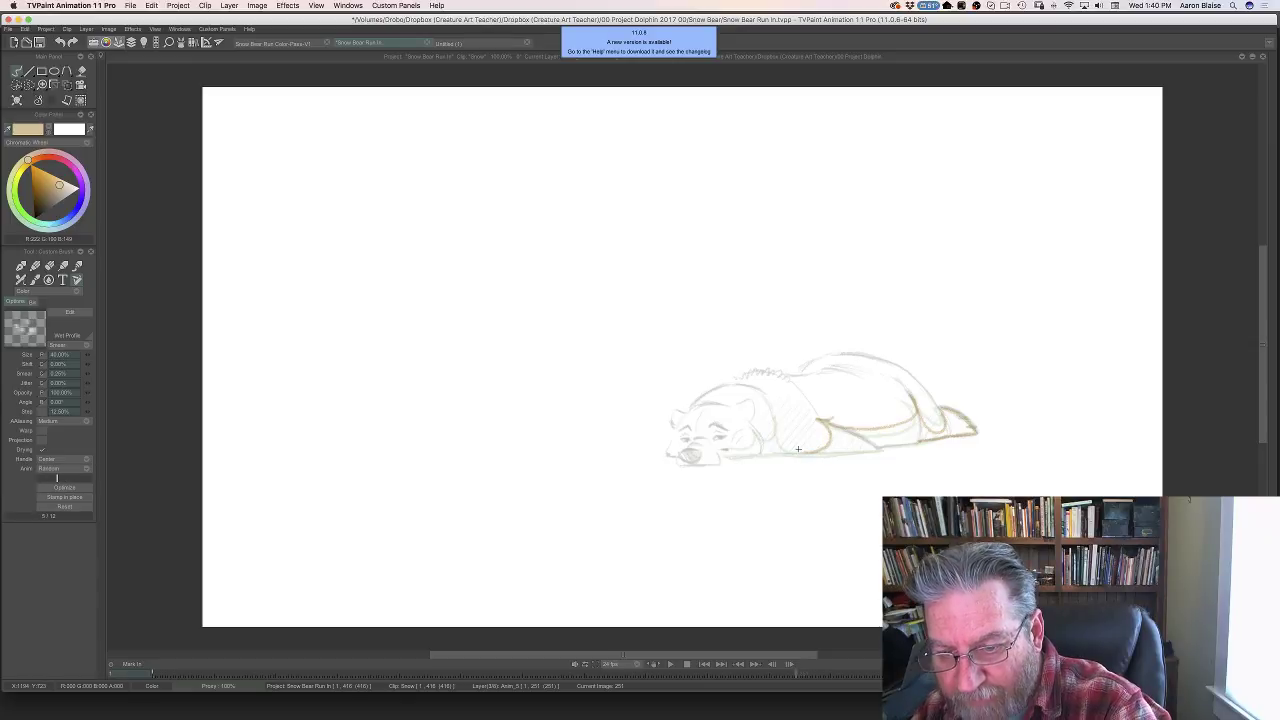
key(Left)
key(Right)
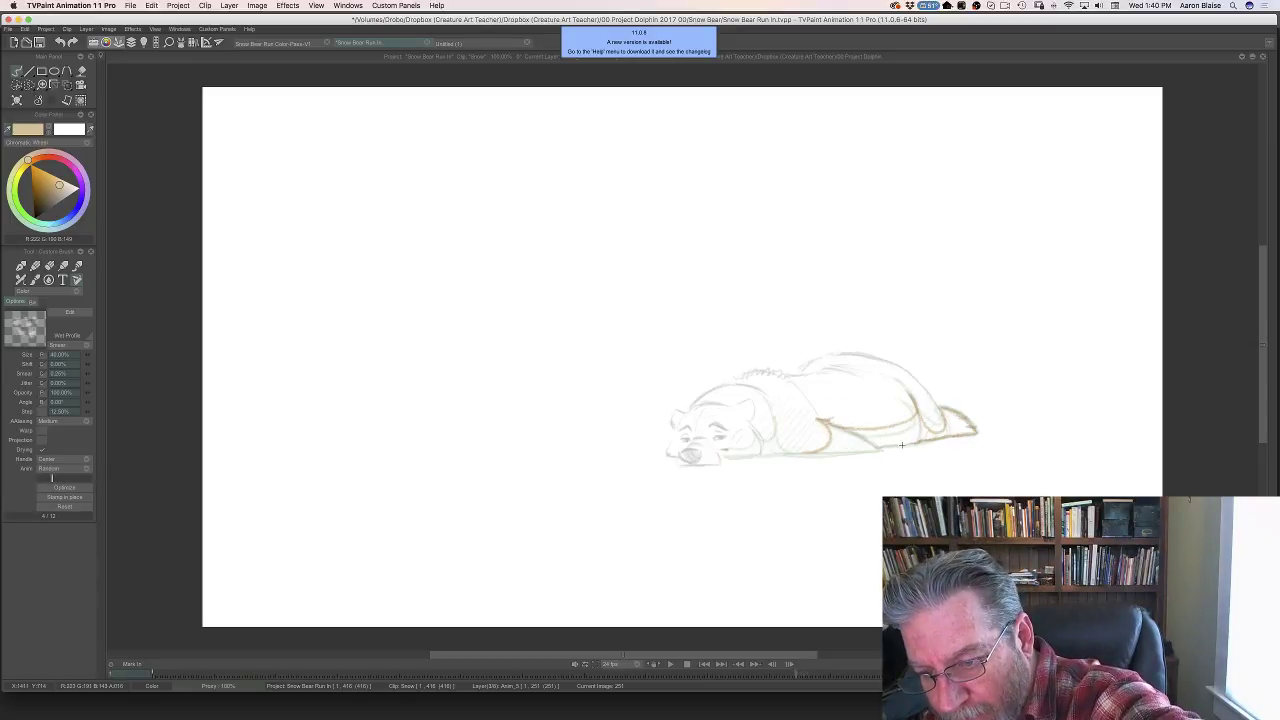
- Trace the tan shadow edges along the chest, cheek and ground line up to the muzzle in image 251, checking against image 250
drag(877, 449, 818, 454)
key(Left)
key(Right)
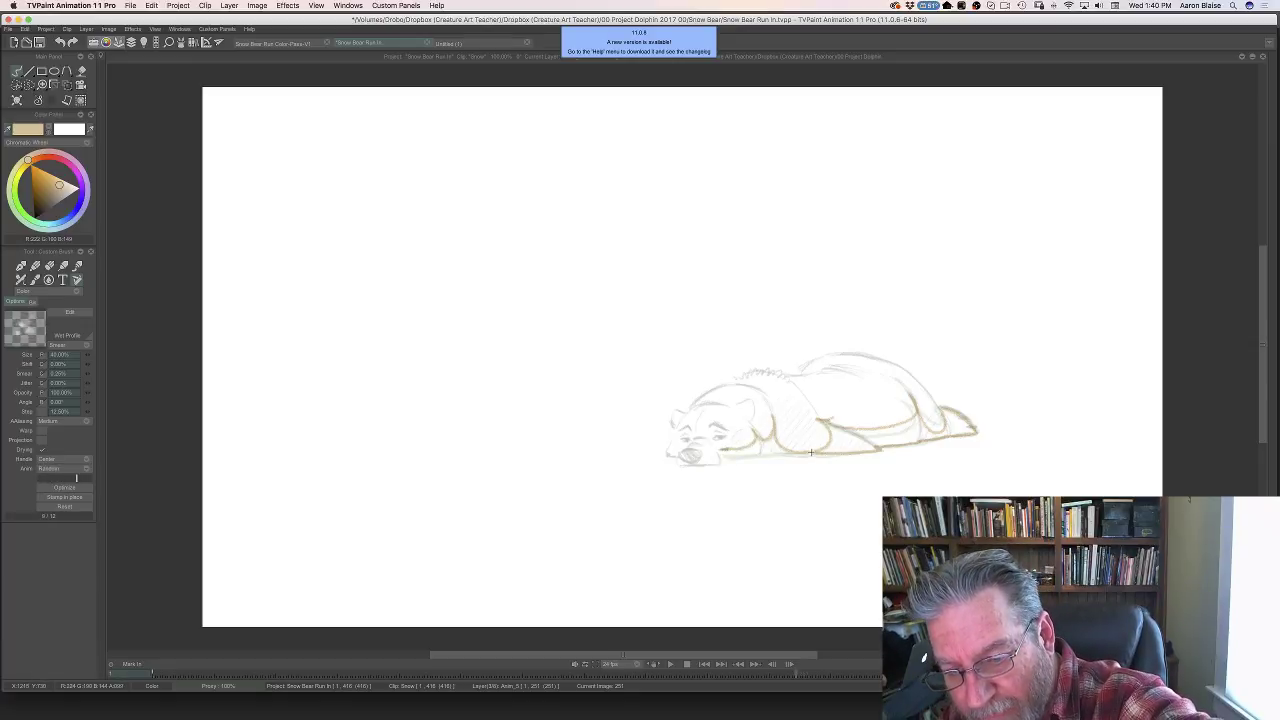
drag(810, 454, 726, 456)
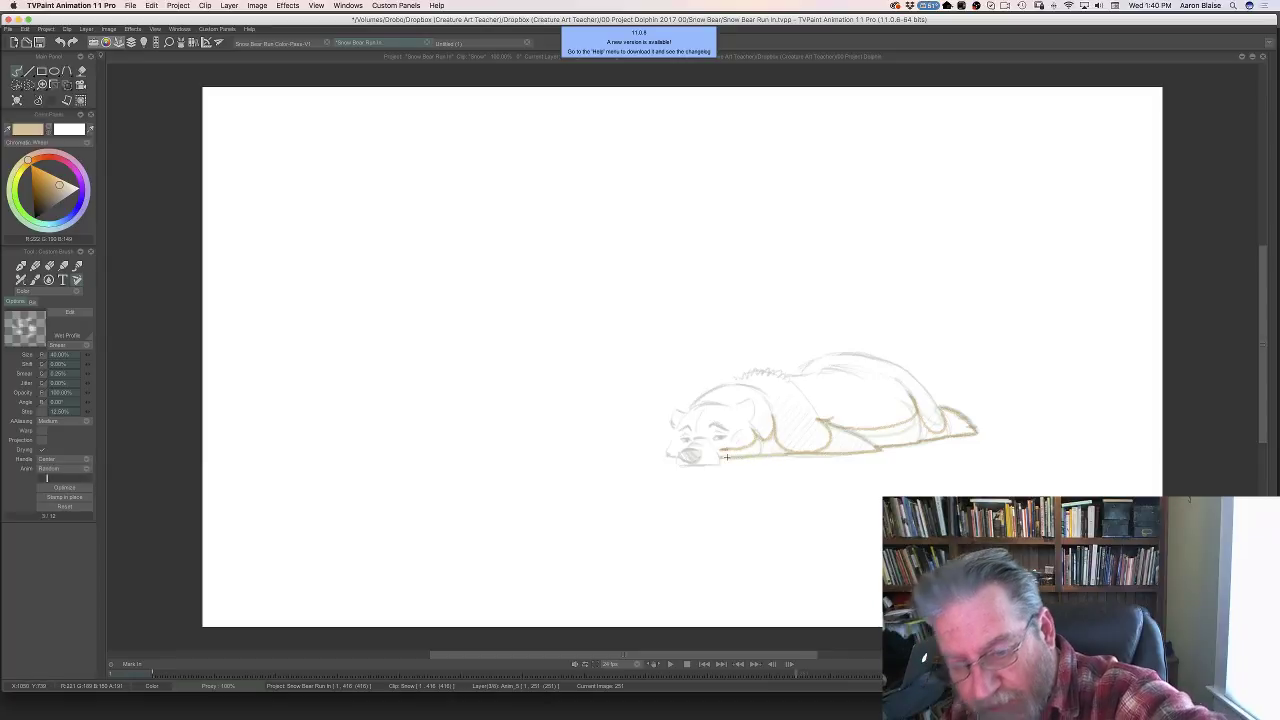
key(Left)
key(Right)
key(Left)
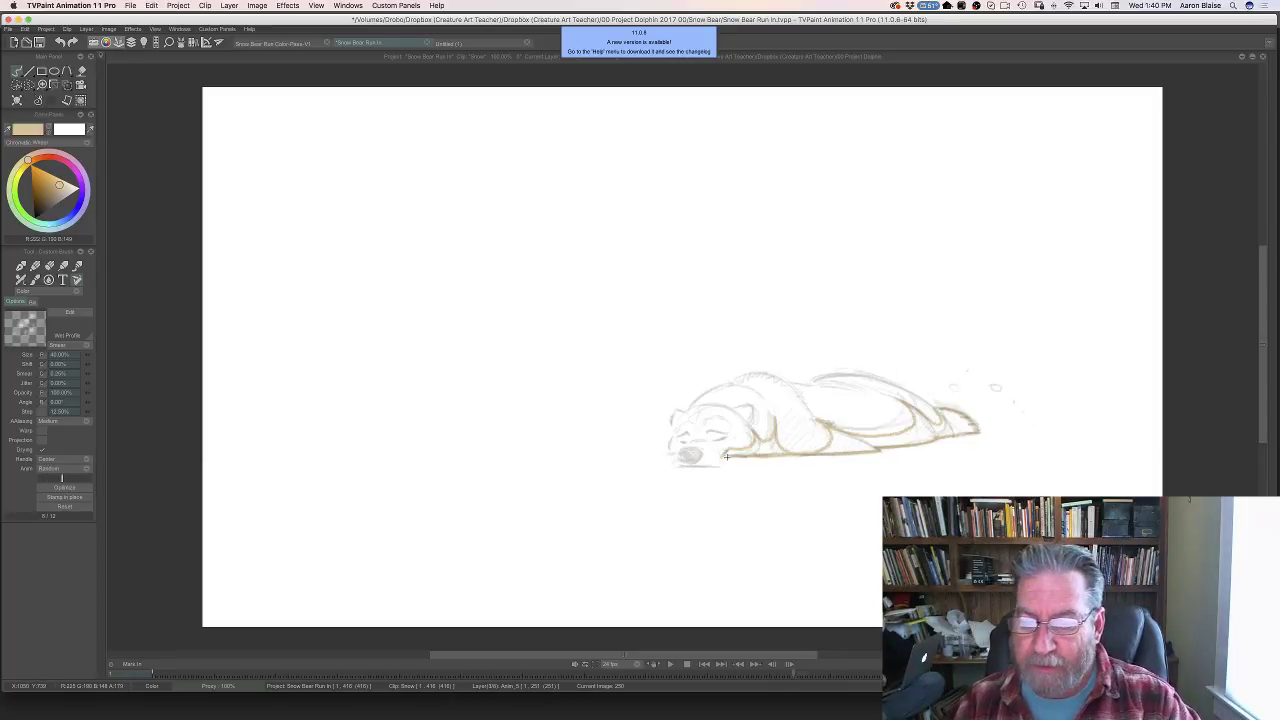
- Erase the tan line end beside the muzzle in image 251 and redraw the shadow edge under the cheek, checking the previous drawing
key(Right)
key(e)
drag(720, 446, 711, 461)
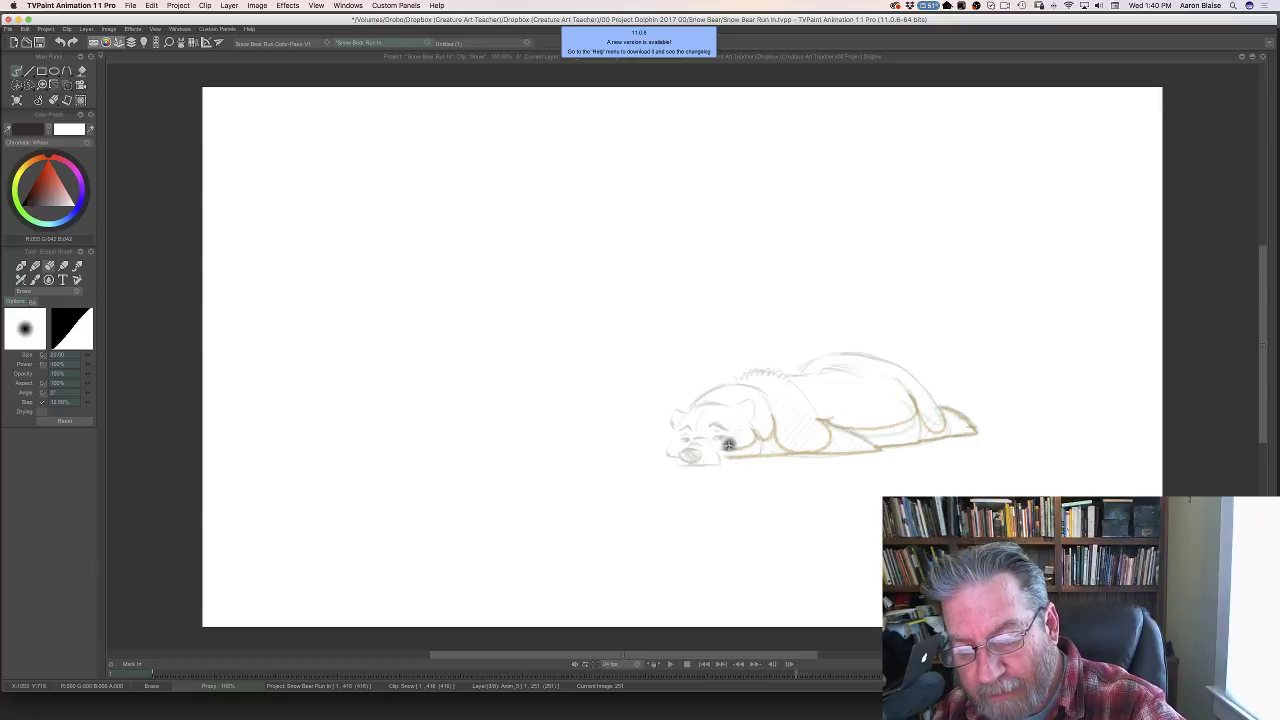
key(b)
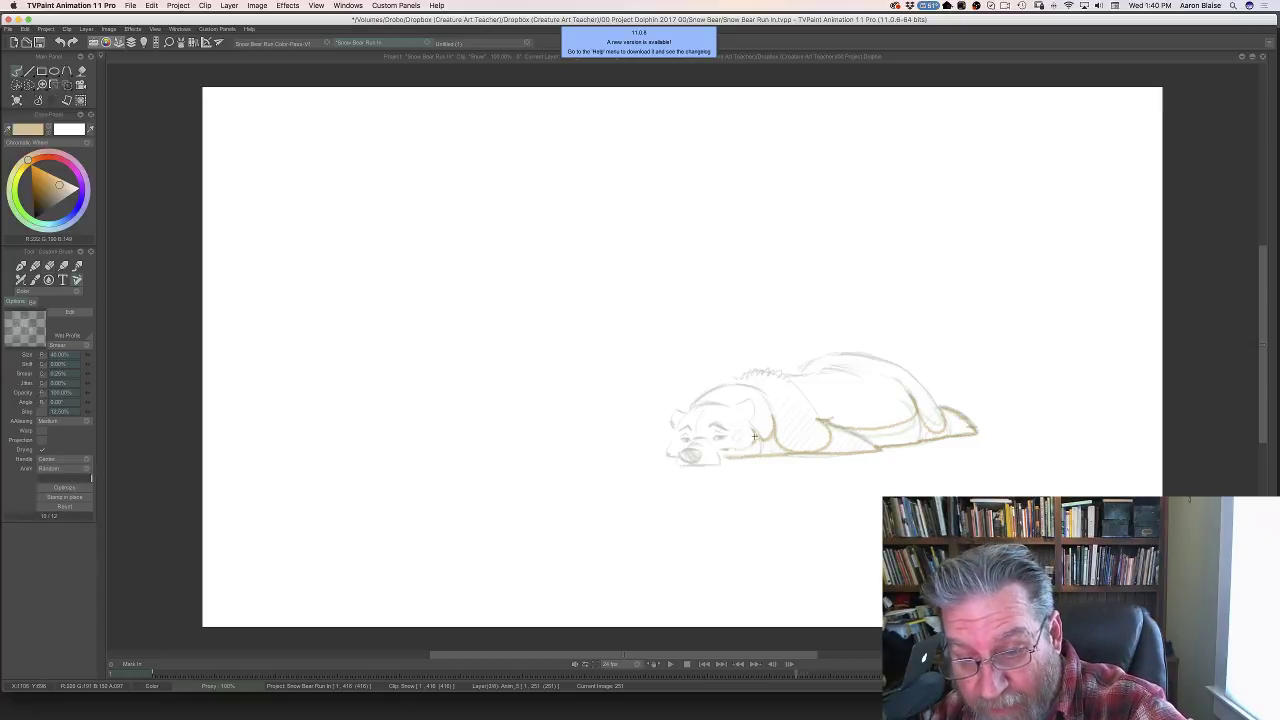
mouse_move(751, 444)
mouse_down()
mouse_move(720, 451)
mouse_move(758, 452)
mouse_up()
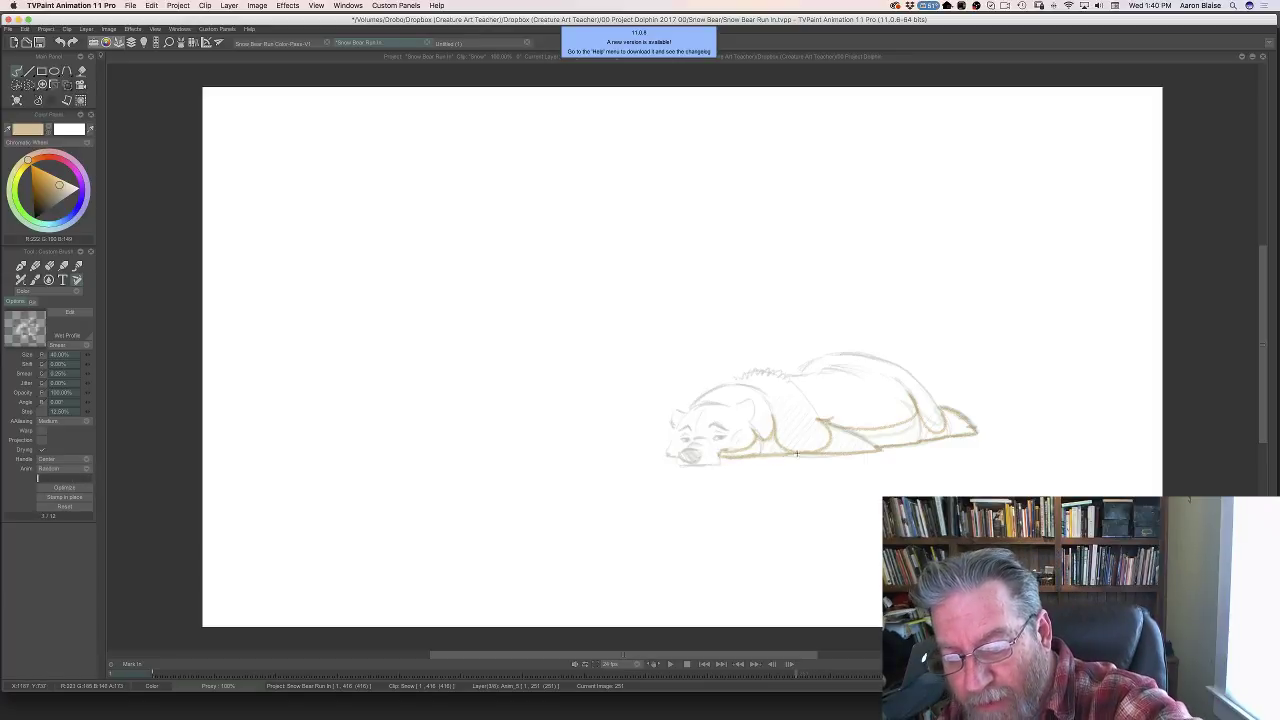
key(Left)
key(Right)
key(Left)
key(Right)
key(Left)
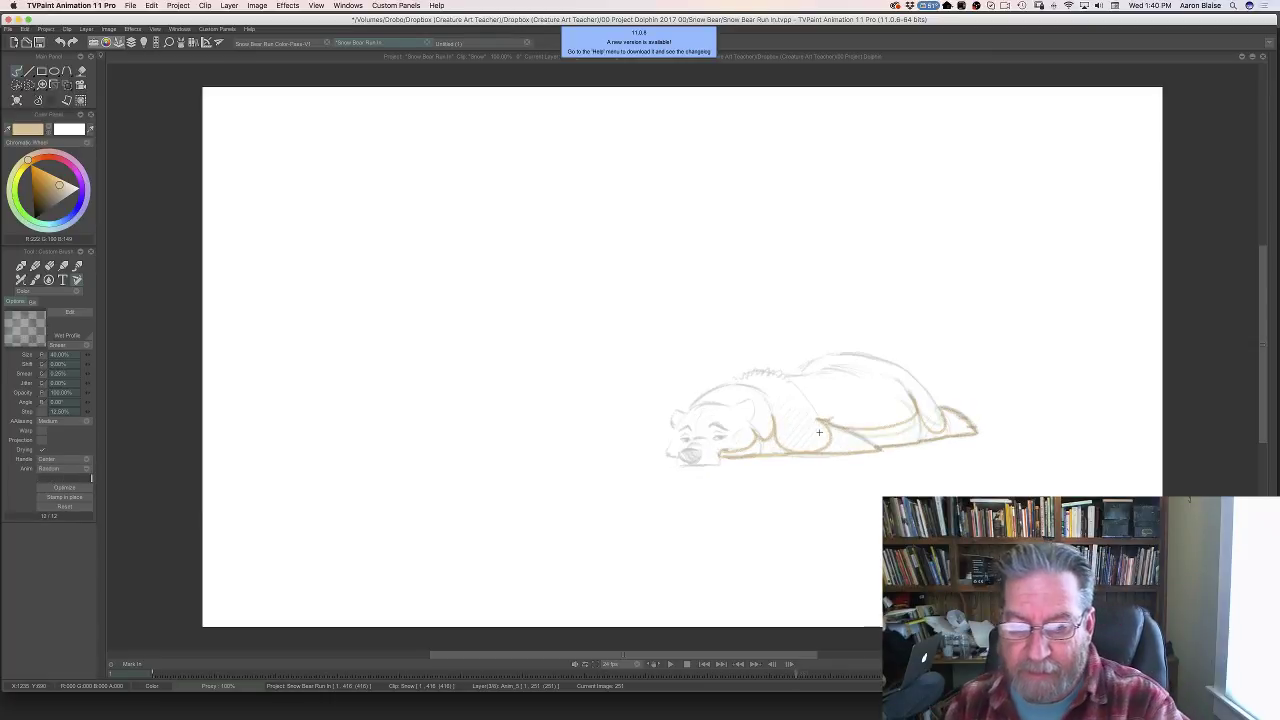
- Add the tan shadow edge on the far cheek beside the nose in image 251, comparing it with image 250
drag(672, 447, 676, 455)
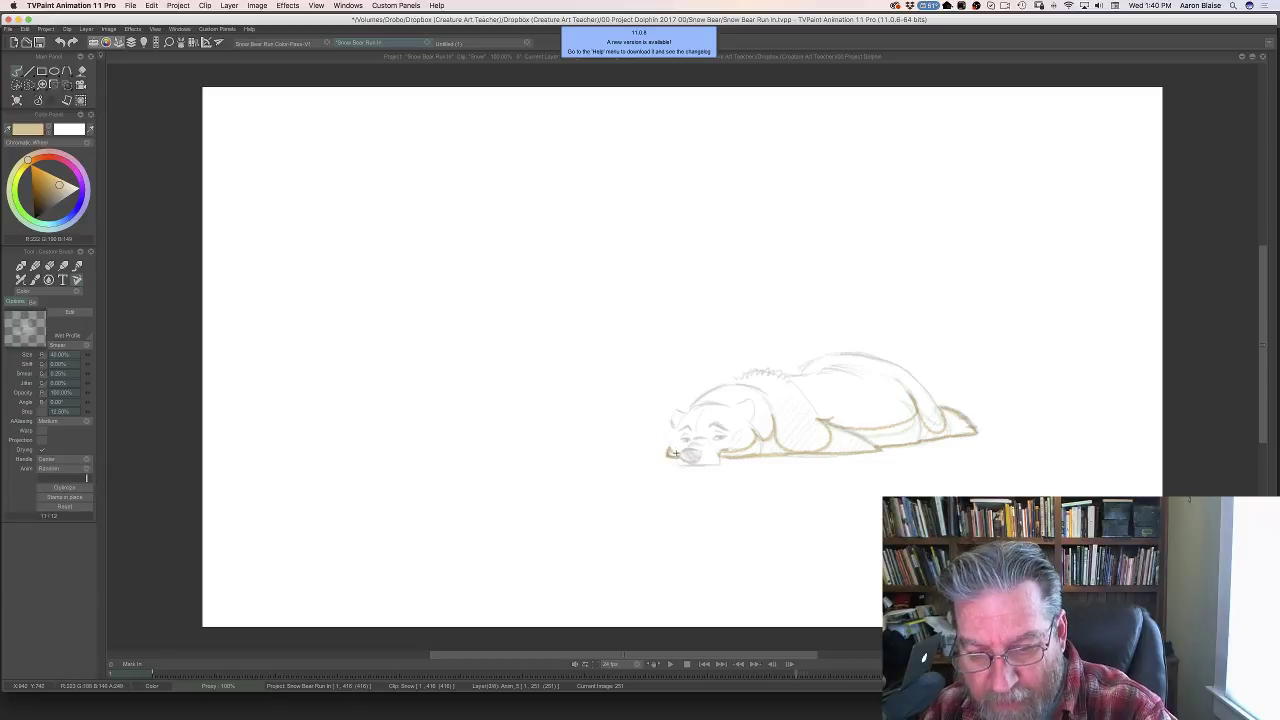
key(Left)
key(Right)
key(Left)
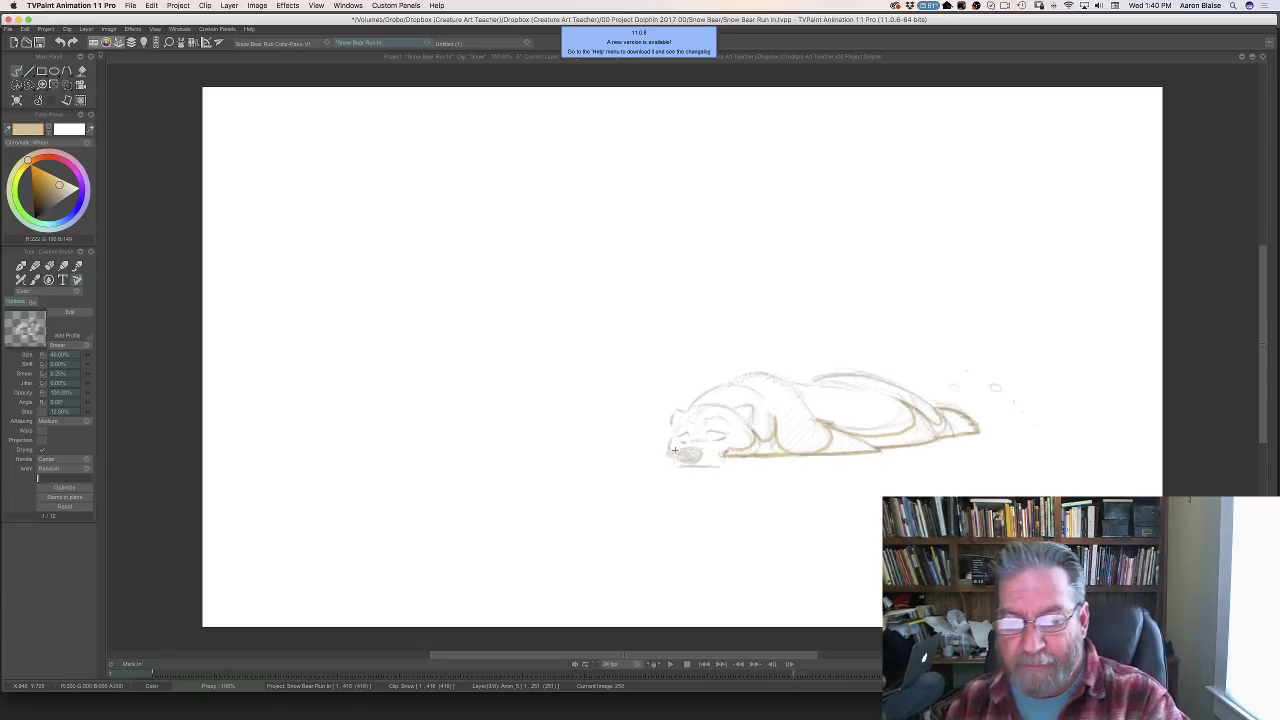
- Touch up the far-cheek shadow edge beside the nose in image 249 and compare the neighbouring drawings through image 251
key(Left)
key(Left)
key(Right)
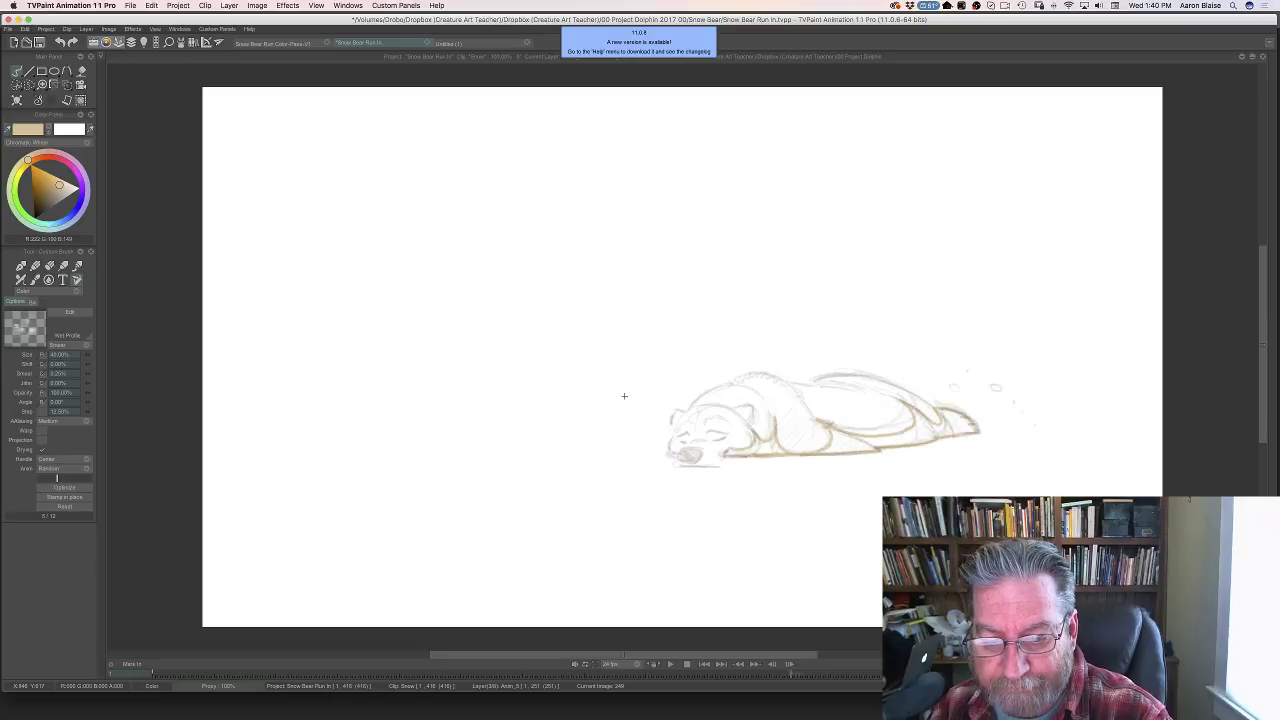
drag(666, 449, 669, 449)
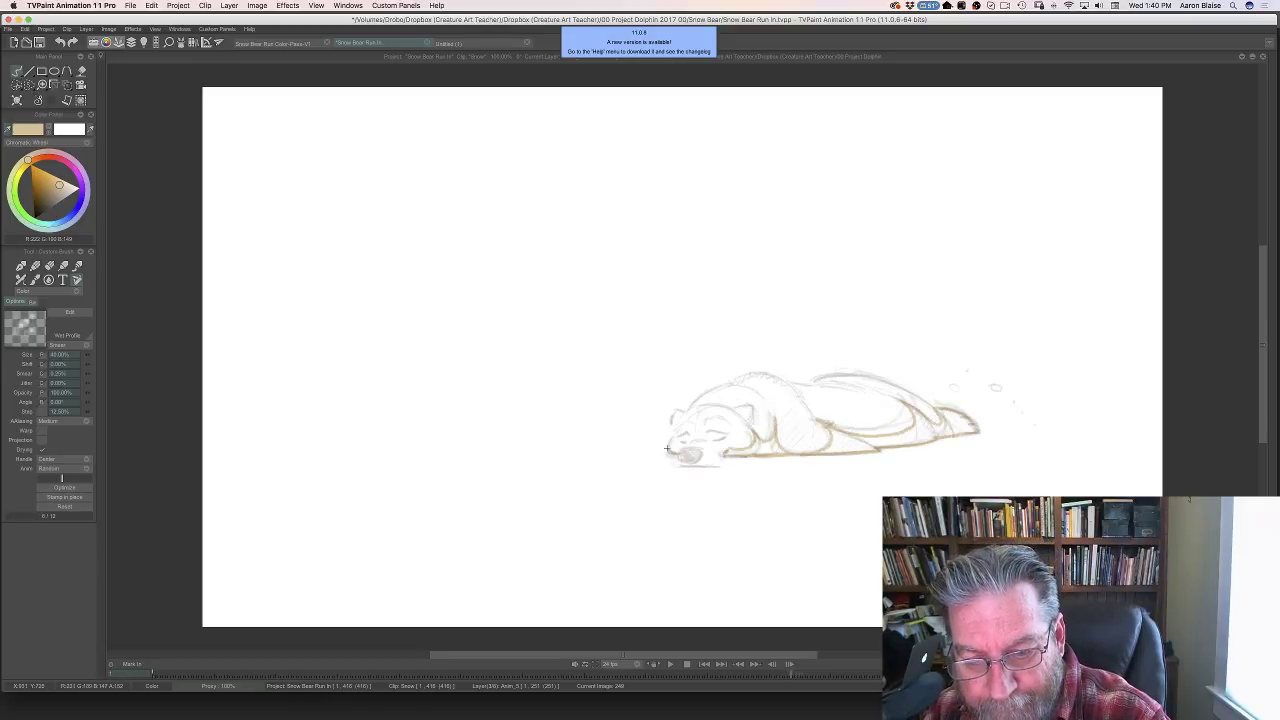
key(Left)
key(Right)
key(Right)
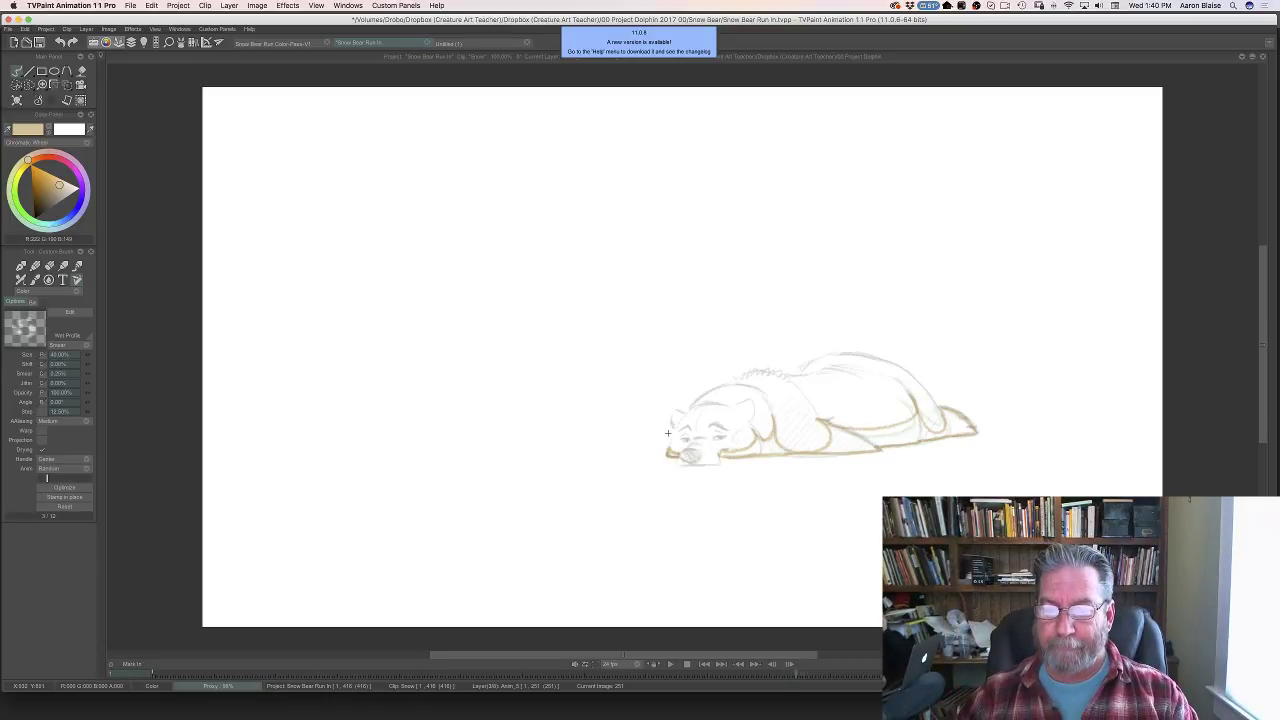
- Step through the untraced bear drawings from image 252 to image 271 and examine how much the pose changes
key(Right)
key(Right)
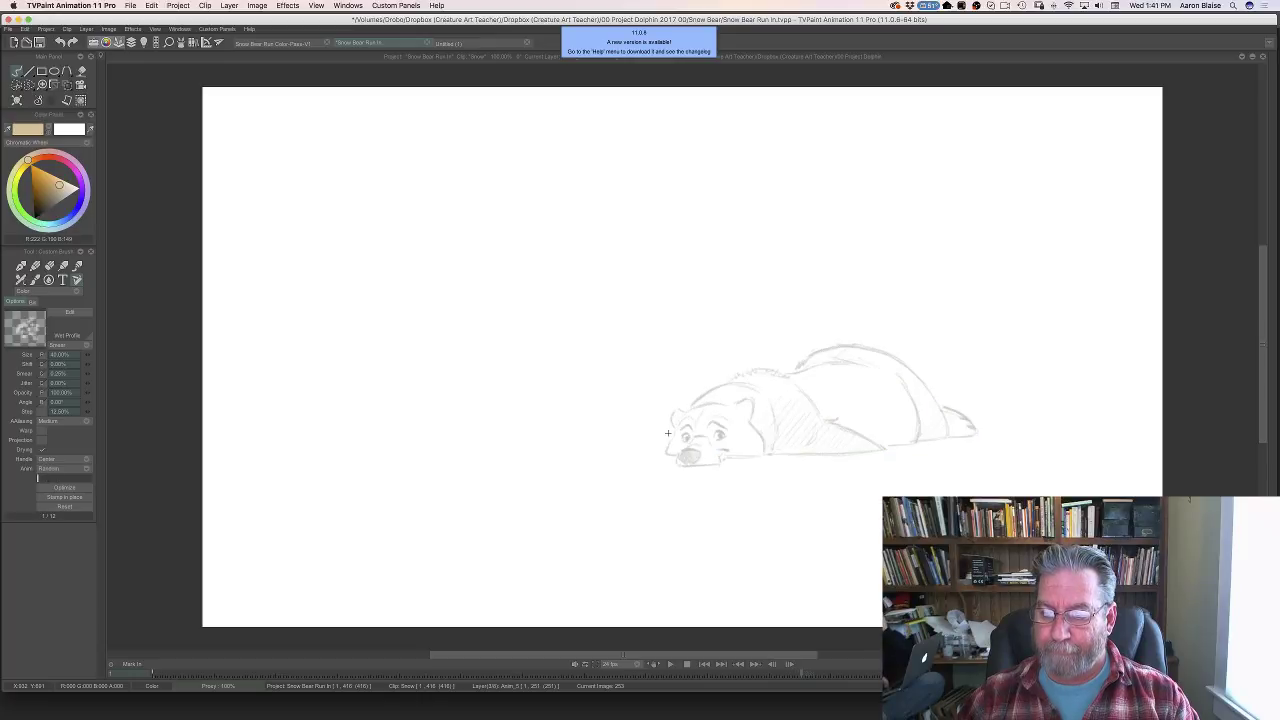
key(Right)
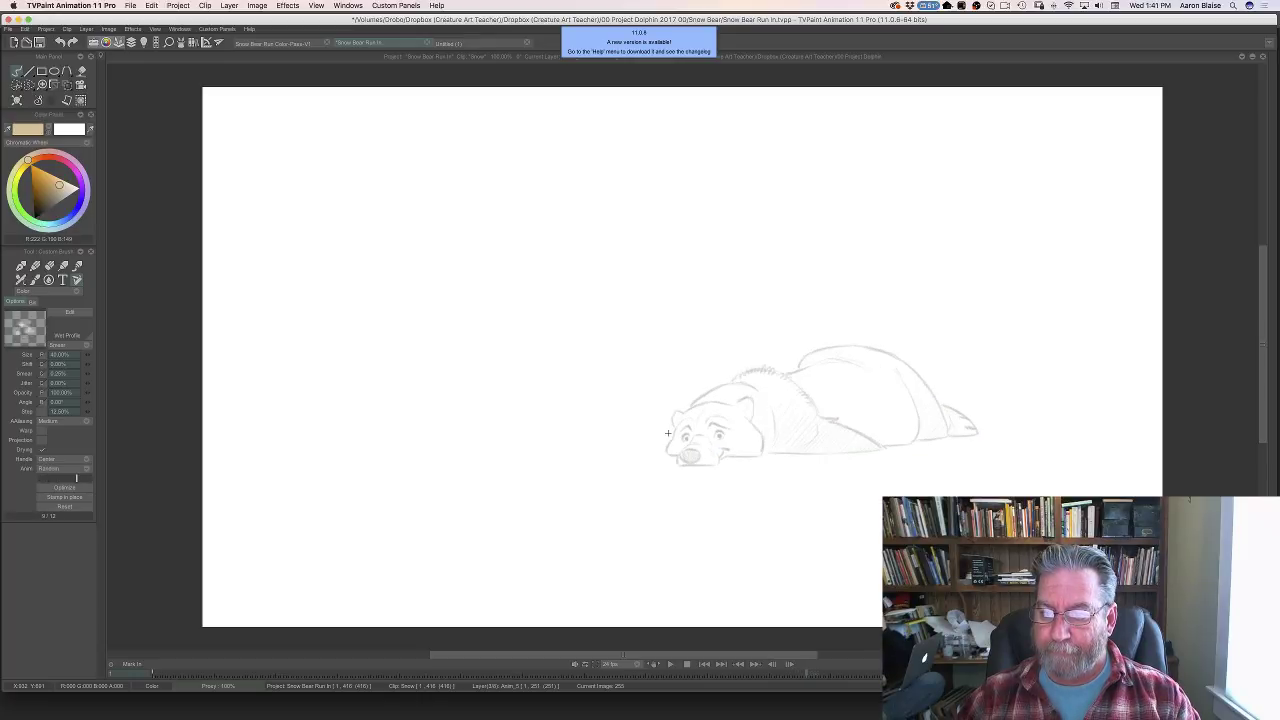
key(Right)
key(Right)
key(Right)
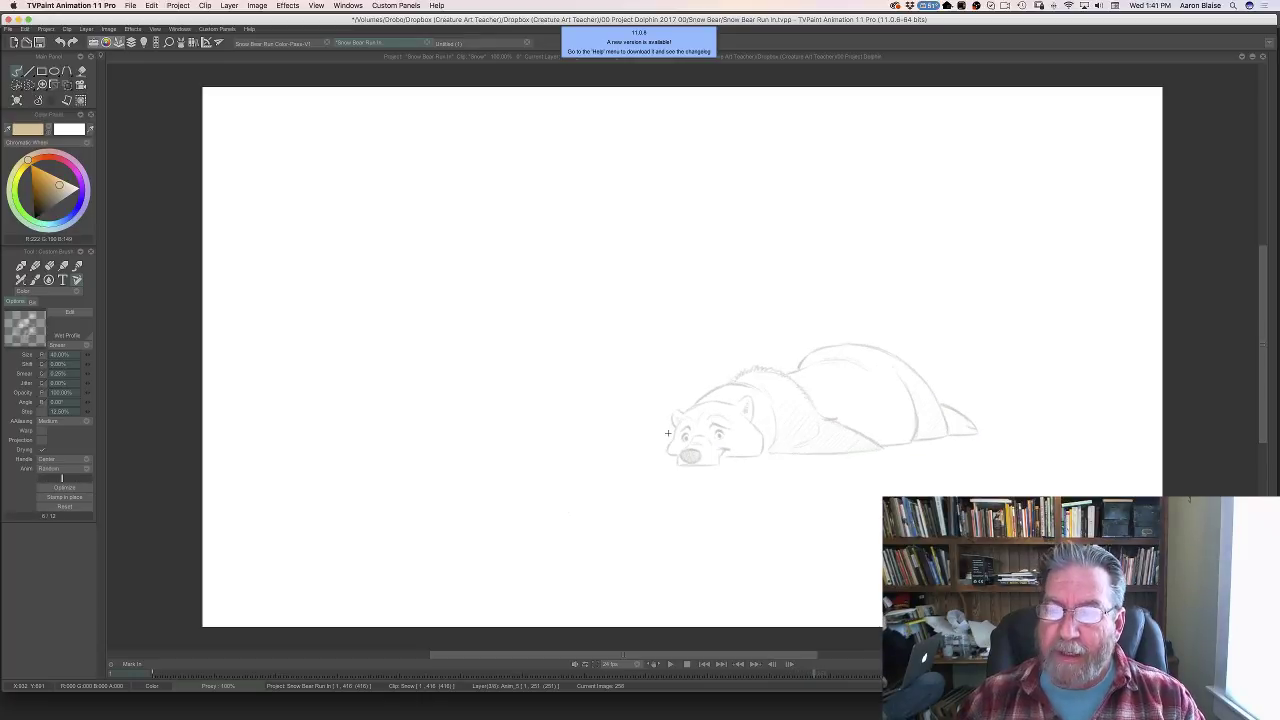
key(Right)
key(Right)
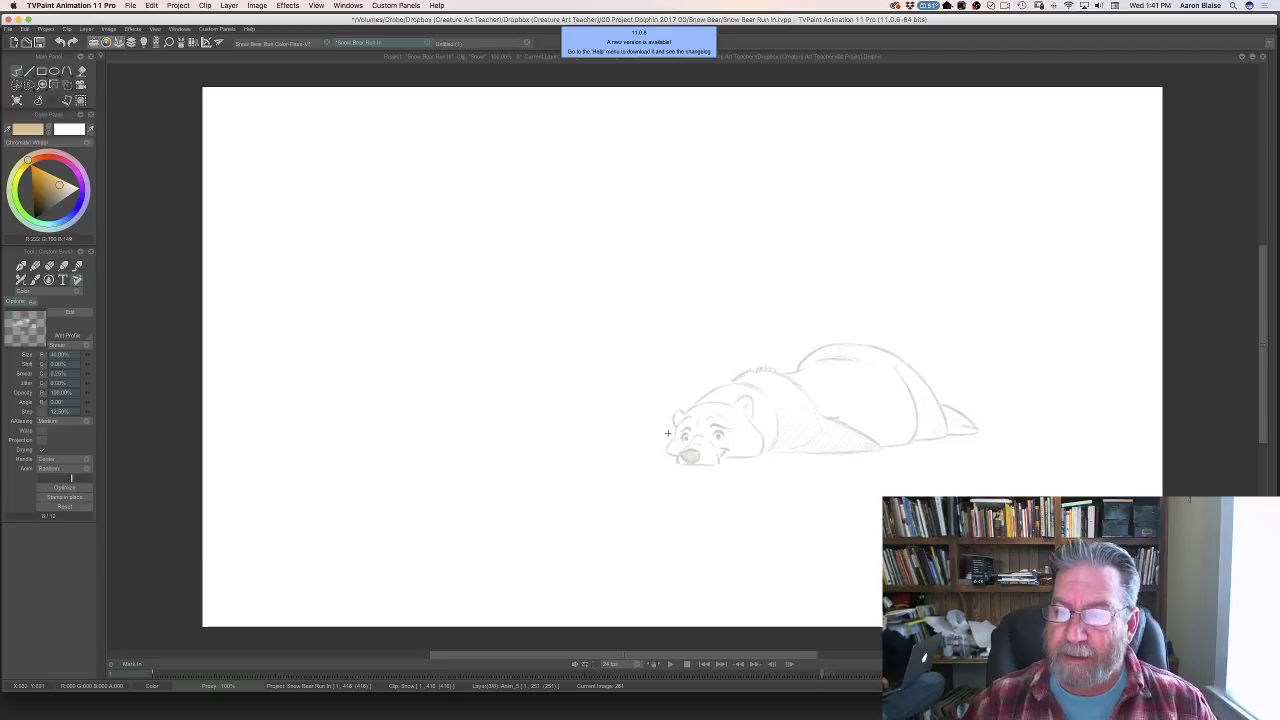
key(Right)
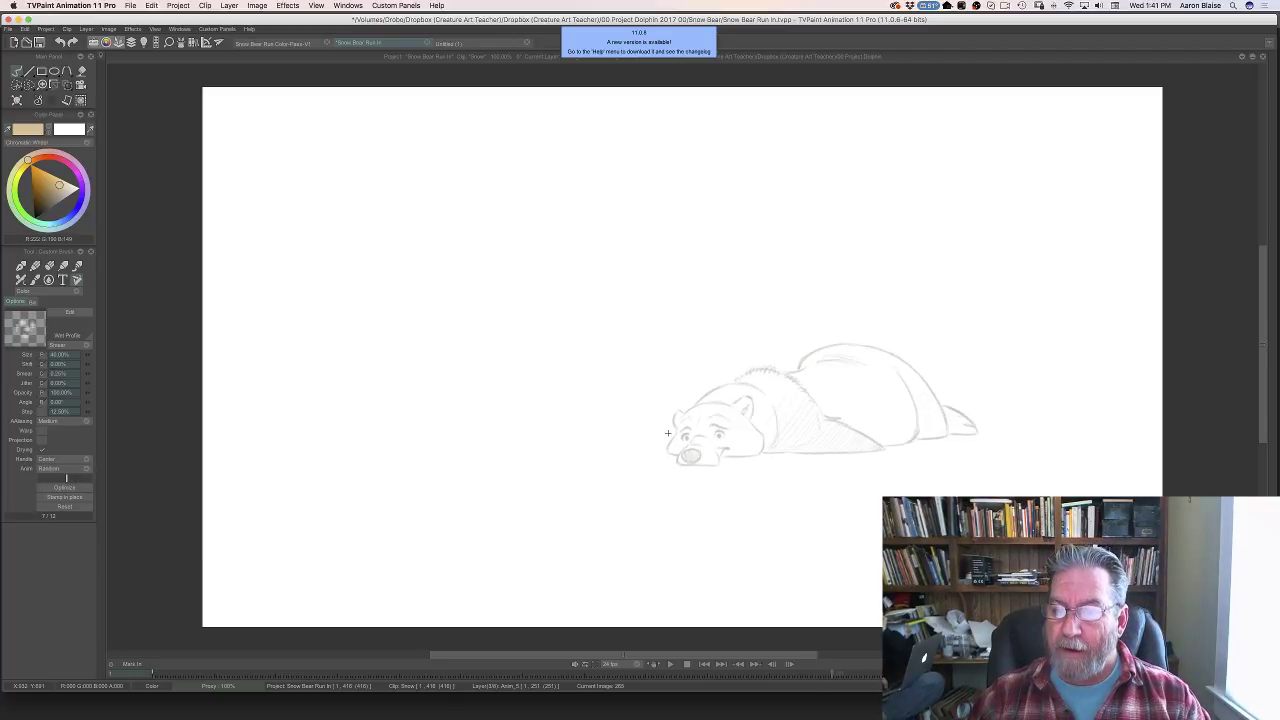
key(Right)
key(Right)
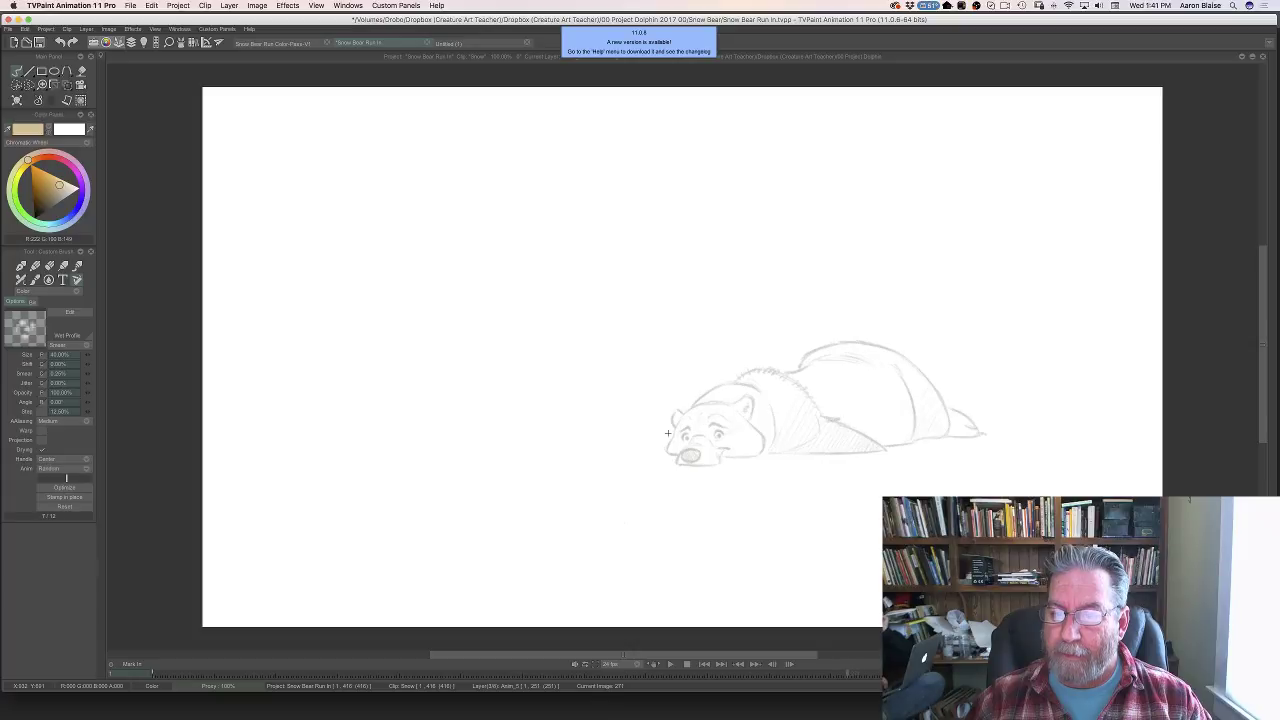
key(Right)
key(Left)
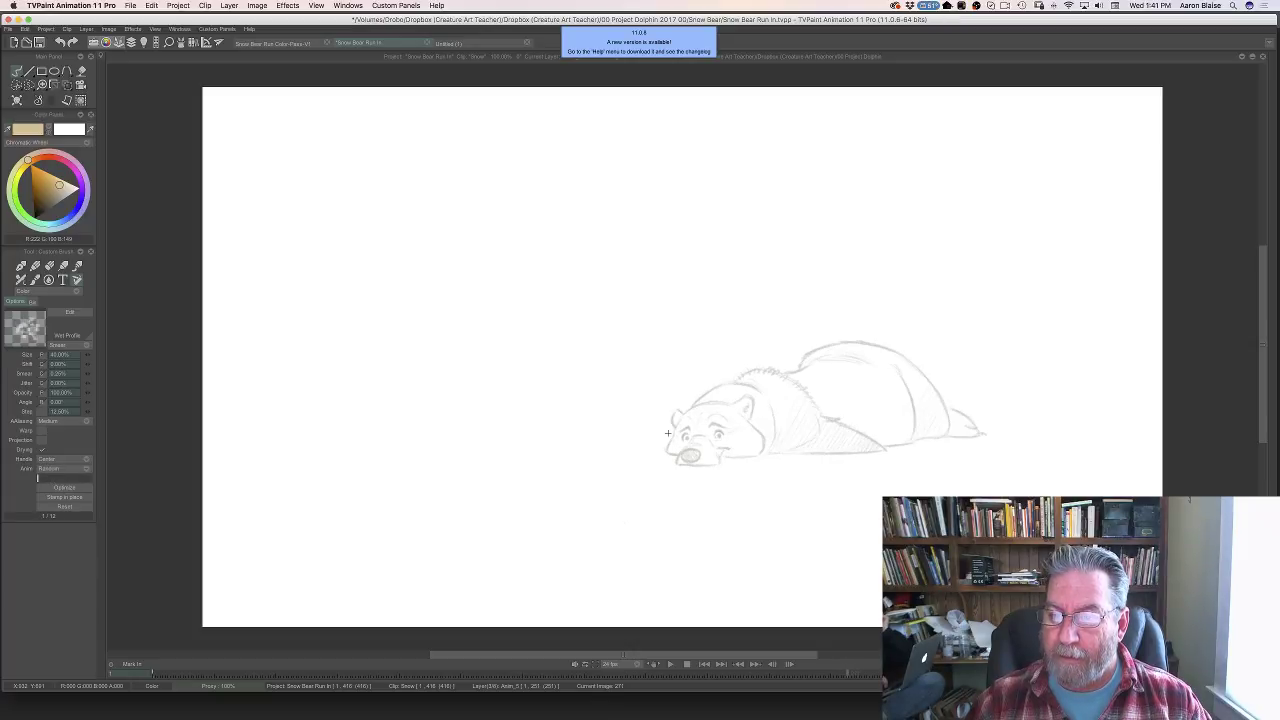
key(Right)
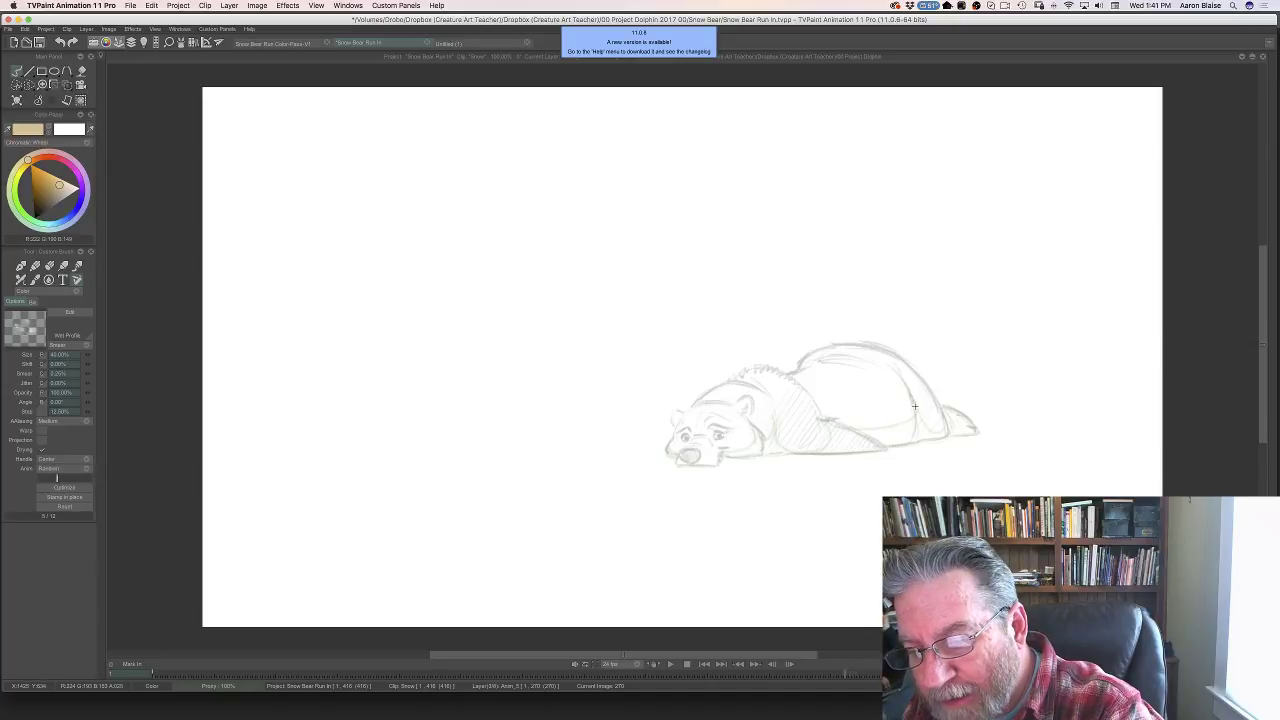
- Trace the tan shadow edges around the hind leg and foot and along the belly to the front leg in image 270
mouse_move(914, 406)
mouse_down()
mouse_move(936, 430)
mouse_move(938, 402)
mouse_move(977, 433)
mouse_move(916, 442)
mouse_up()
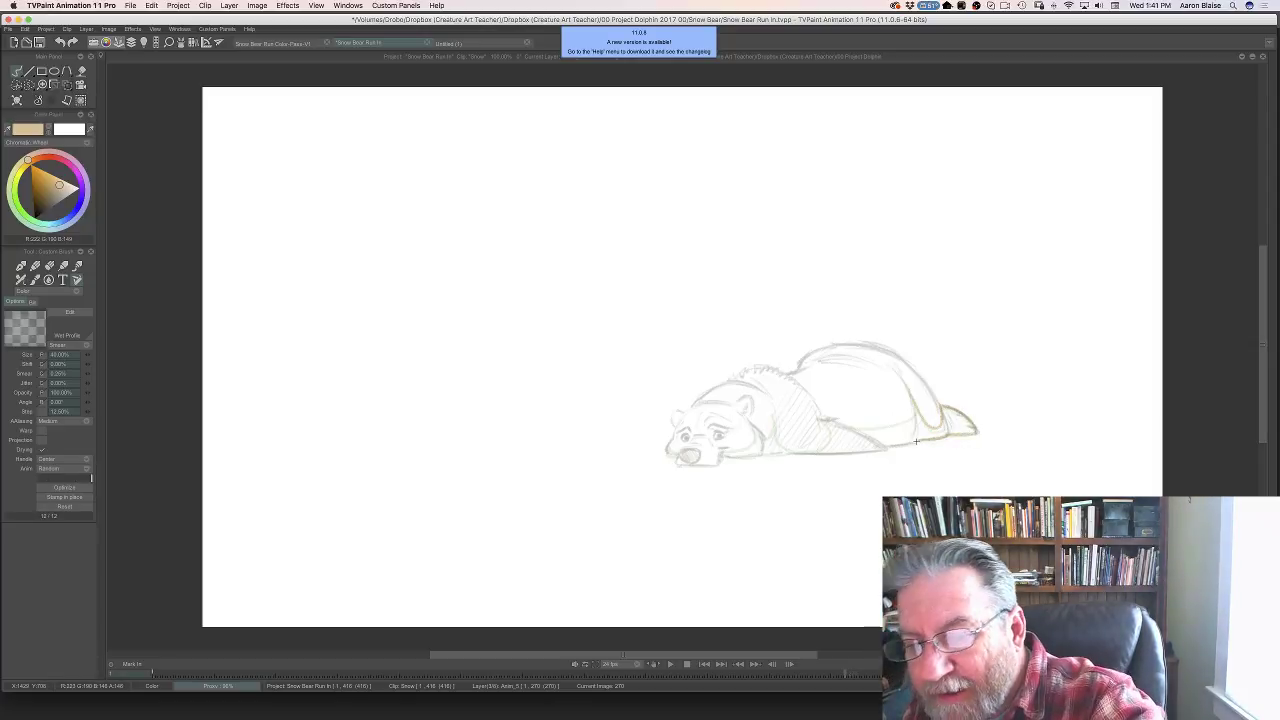
mouse_move(903, 378)
mouse_down()
mouse_move(910, 402)
mouse_move(877, 422)
mouse_move(904, 412)
mouse_up()
key(e)
key(e)
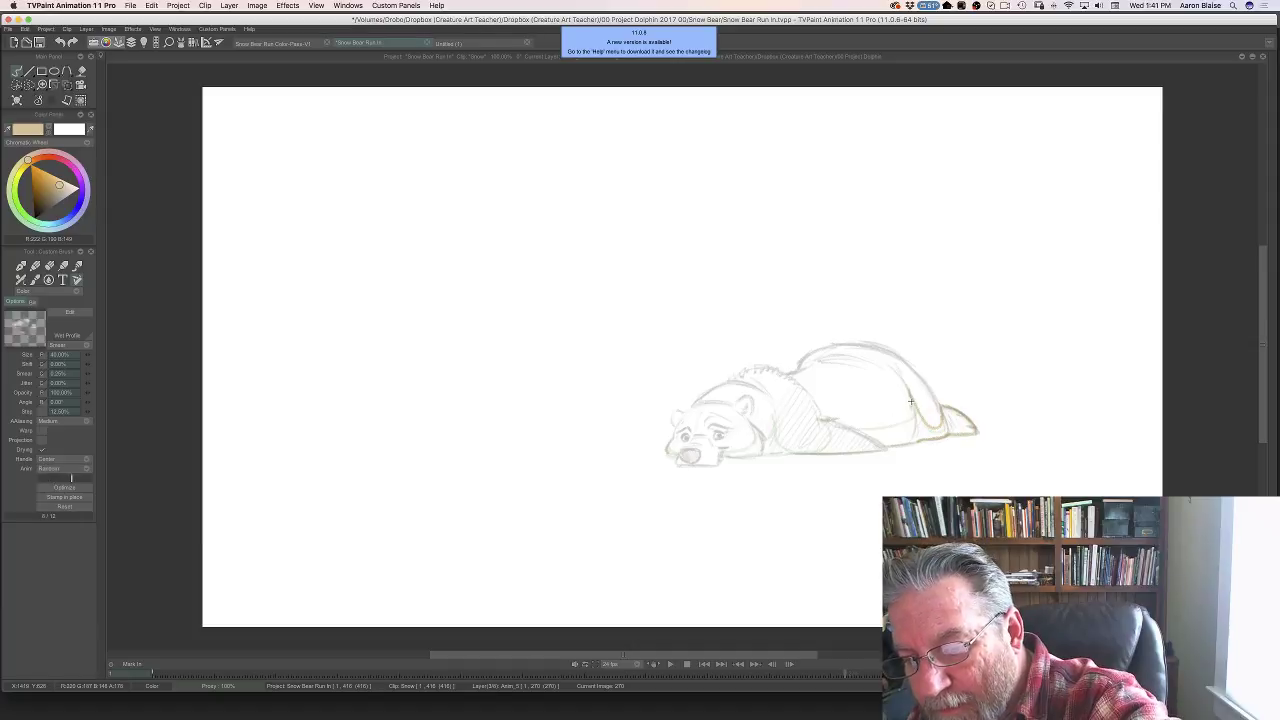
drag(901, 412, 827, 420)
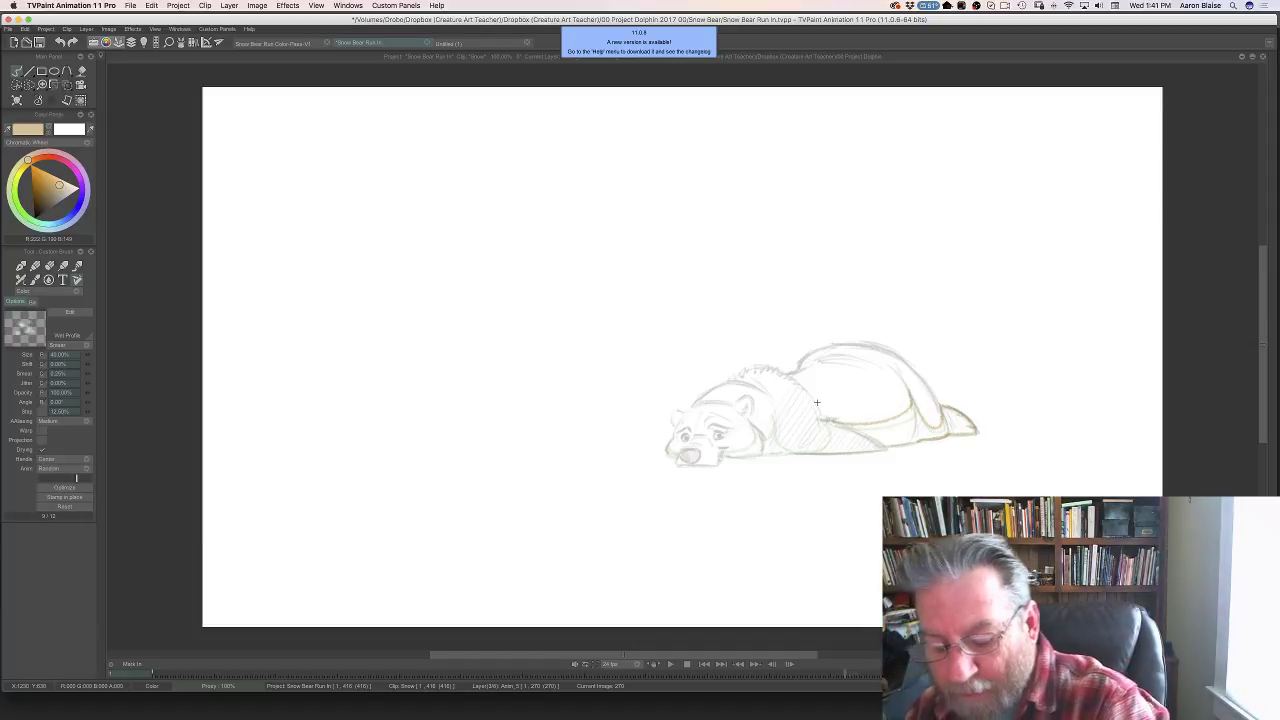
key(Left)
key(Right)
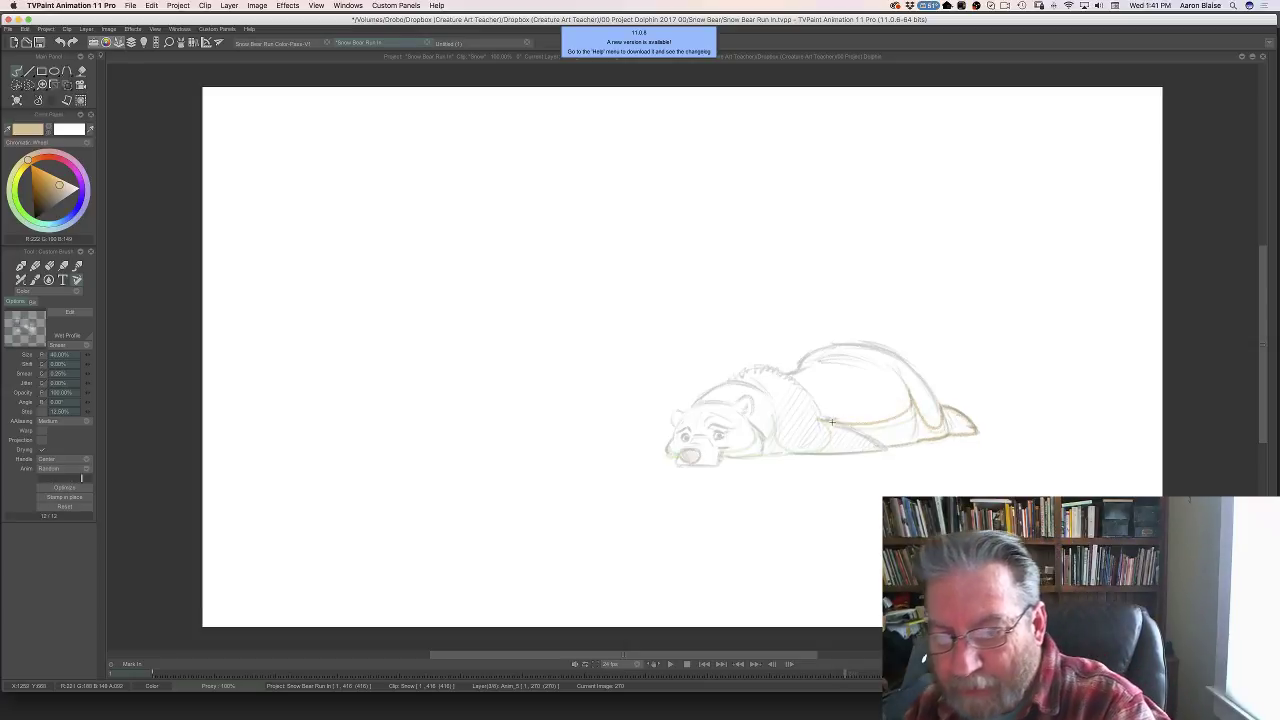
- Trace the tan shadow edges of the front leg, chest, cheeks and ground line in image 270 and save the project
mouse_move(832, 422)
mouse_down()
mouse_move(817, 413)
mouse_move(813, 447)
mouse_move(791, 453)
mouse_move(775, 414)
mouse_move(755, 447)
mouse_move(745, 439)
mouse_move(757, 435)
mouse_move(744, 456)
mouse_move(770, 454)
mouse_move(754, 455)
mouse_up()
key(e)
key(Left)
key(Right)
key(b)
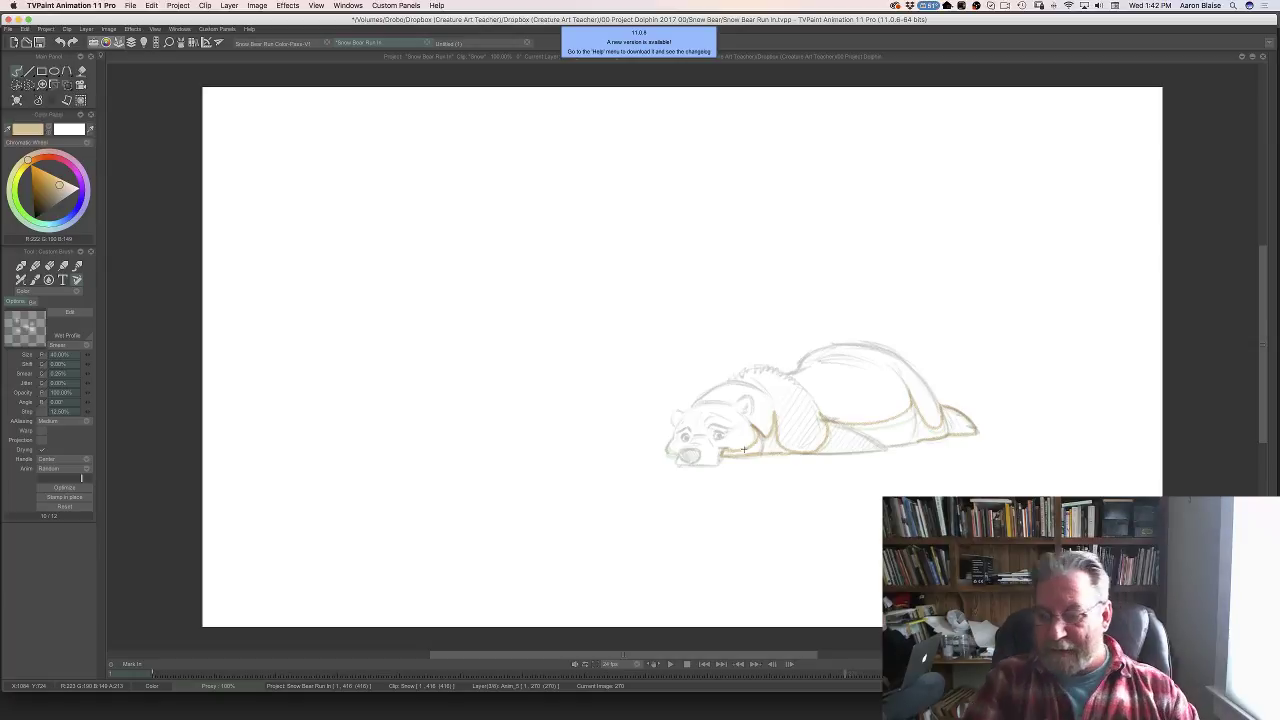
drag(916, 441, 794, 456)
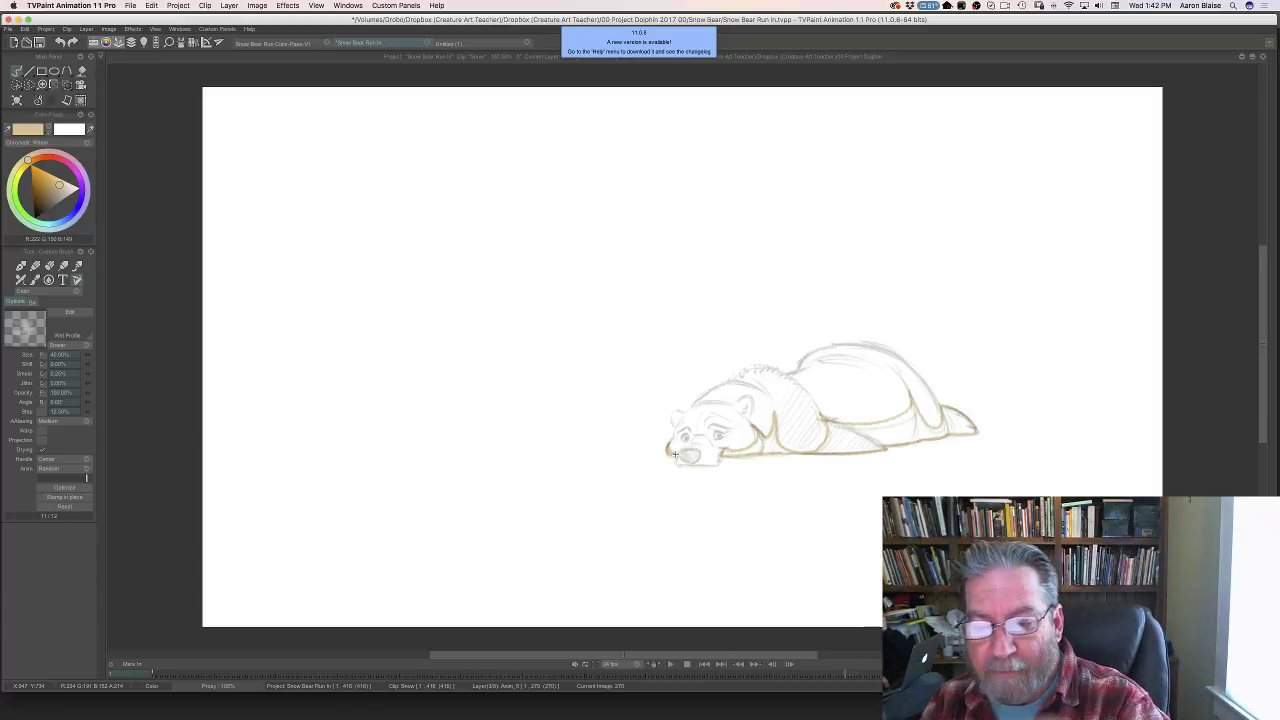
key(super+s)
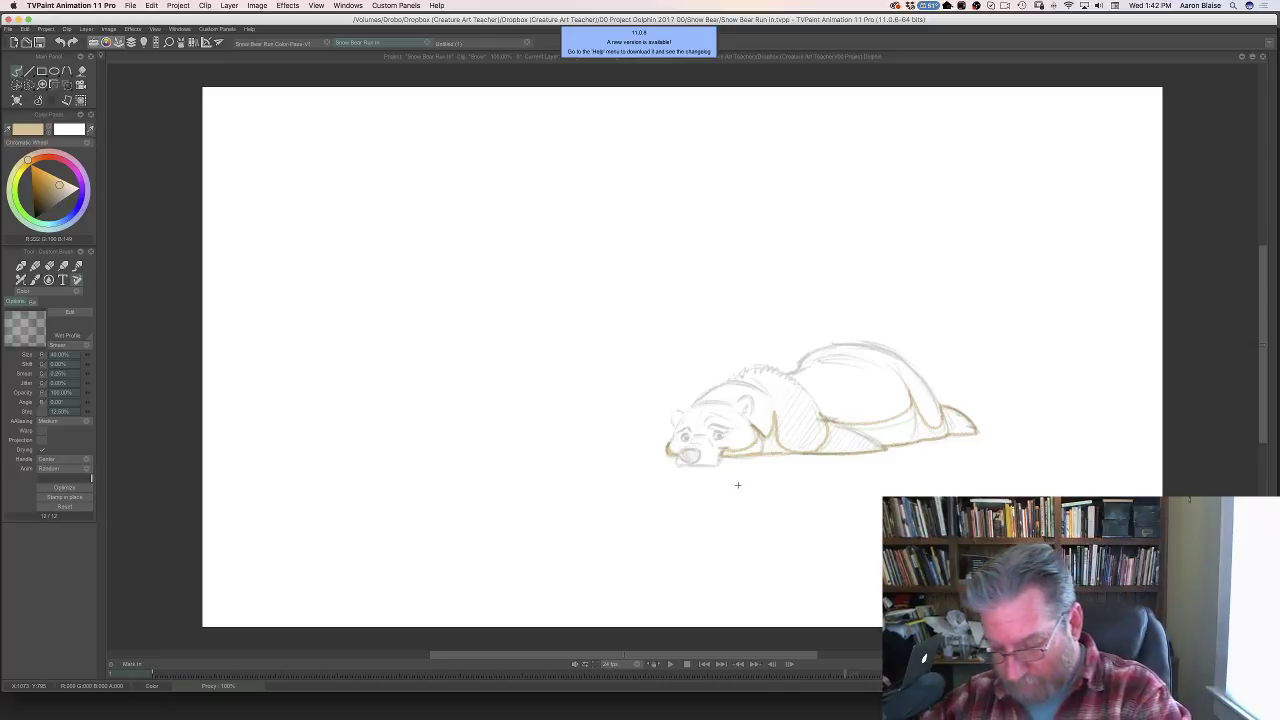
- Show the clip timeline and extend the tan shadow drawing on layer Anim_5 to cover images 269 and 270
key(Tab)
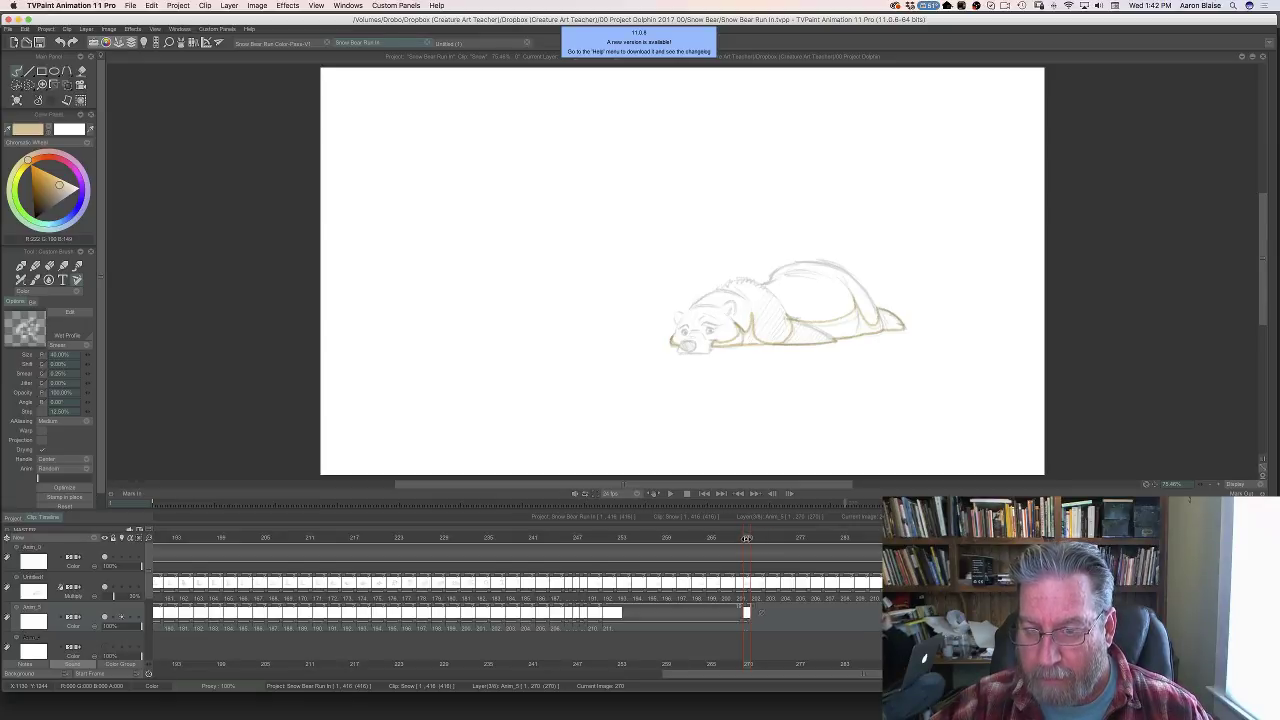
click(740, 538)
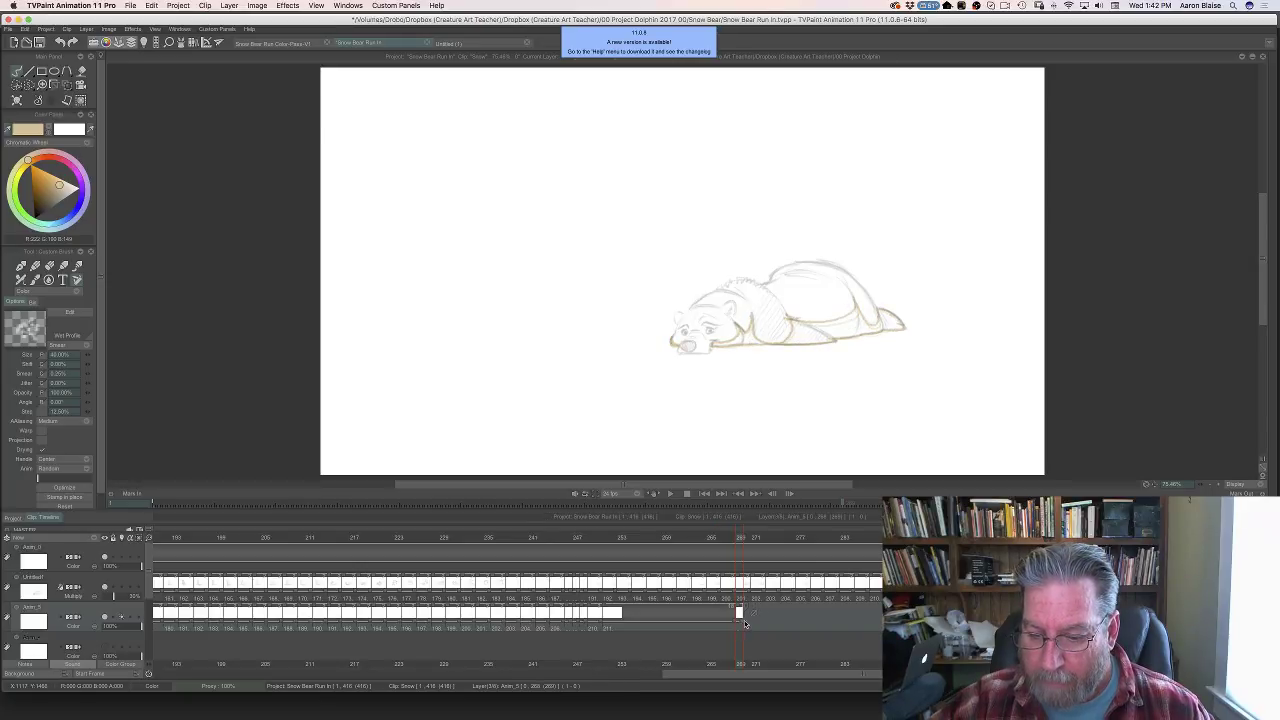
drag(738, 622, 748, 624)
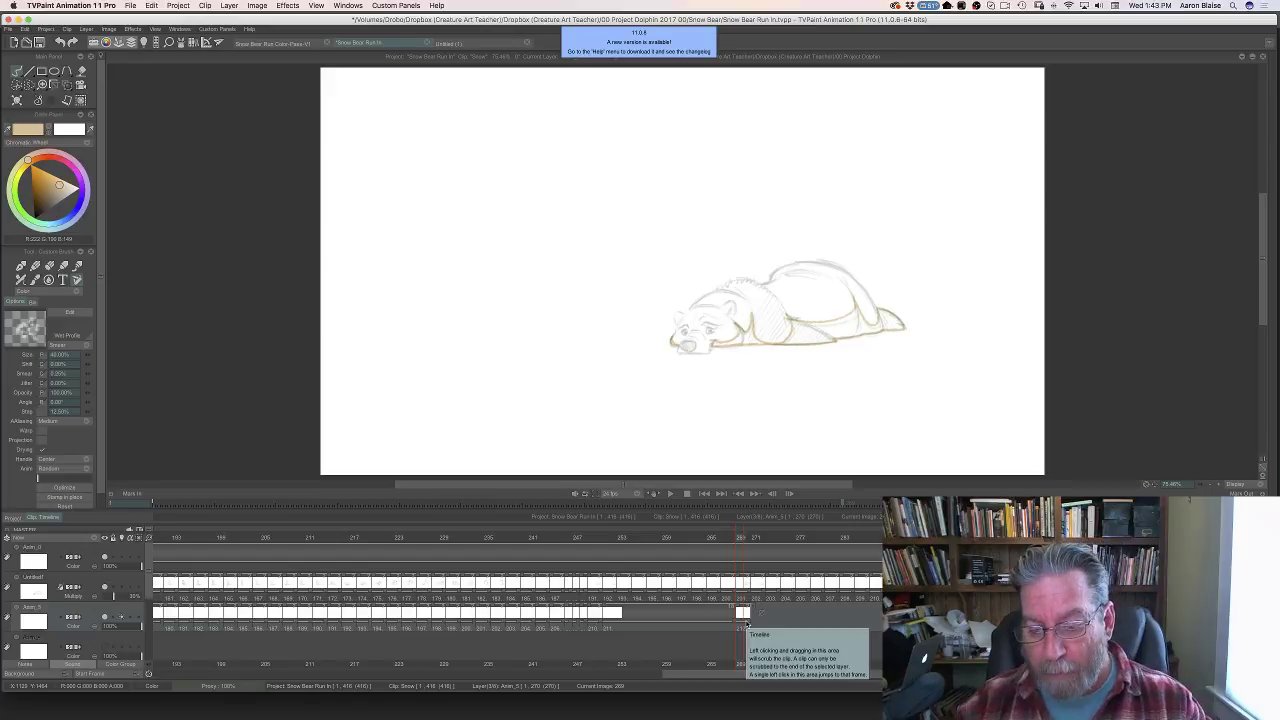
- Clear the held tan drawing at image 253 on layer Anim_5 and compare the bear's pose with image 252
click(727, 539)
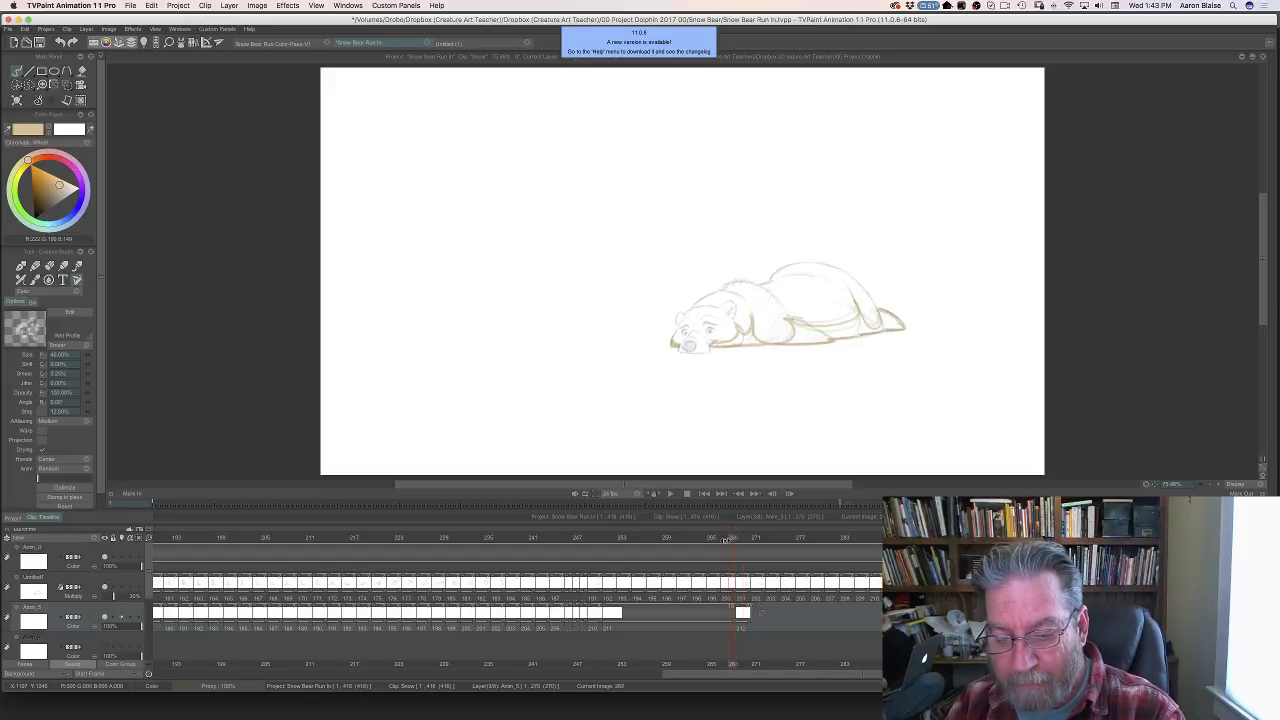
drag(727, 539, 679, 539)
mouse_move(648, 541)
mouse_down()
mouse_move(623, 541)
mouse_move(693, 541)
mouse_move(592, 553)
mouse_move(606, 552)
mouse_up()
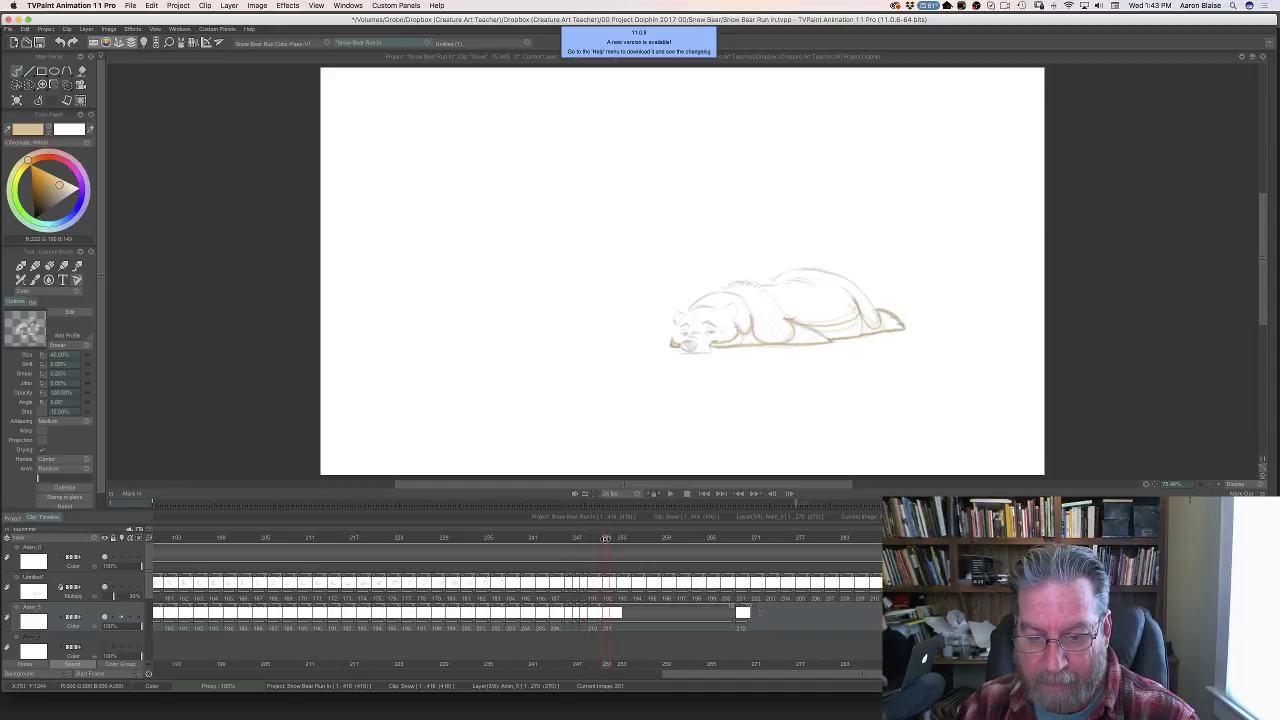
mouse_move(606, 538)
mouse_down()
mouse_move(661, 537)
mouse_move(602, 544)
mouse_move(621, 543)
mouse_up()
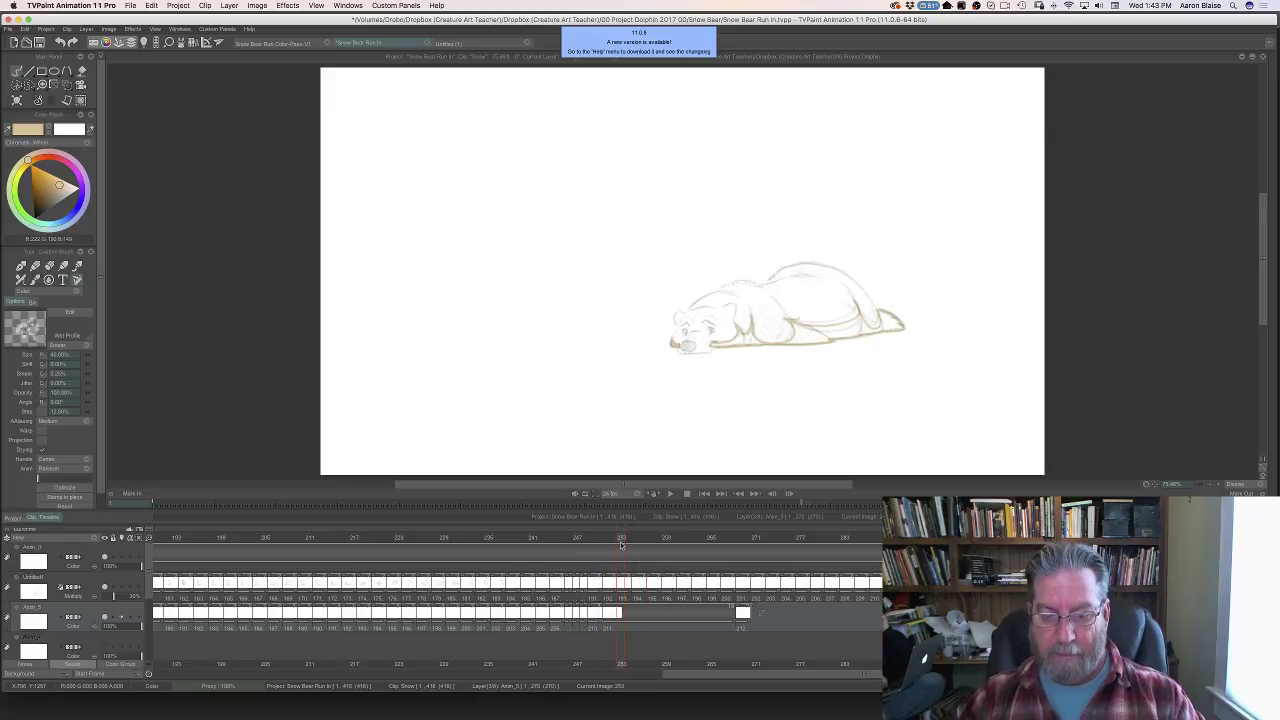
click(17, 101)
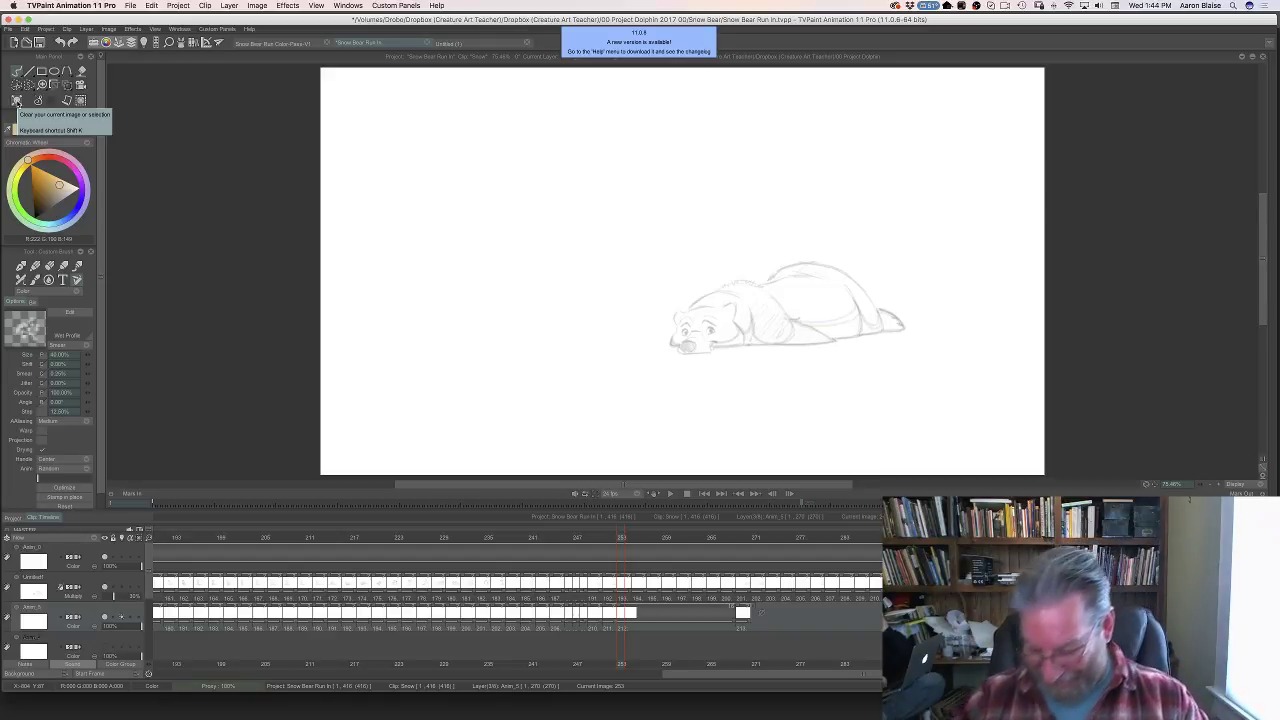
key(Tab)
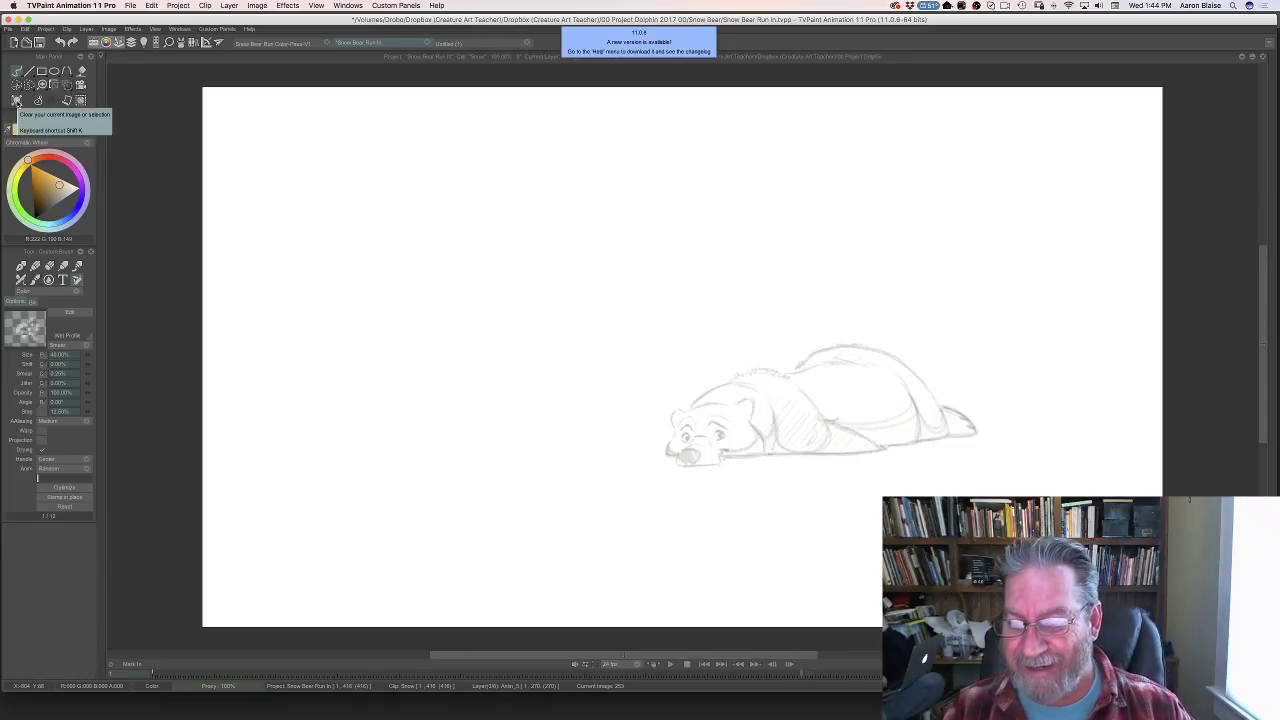
key(Left)
key(Right)
key(Left)
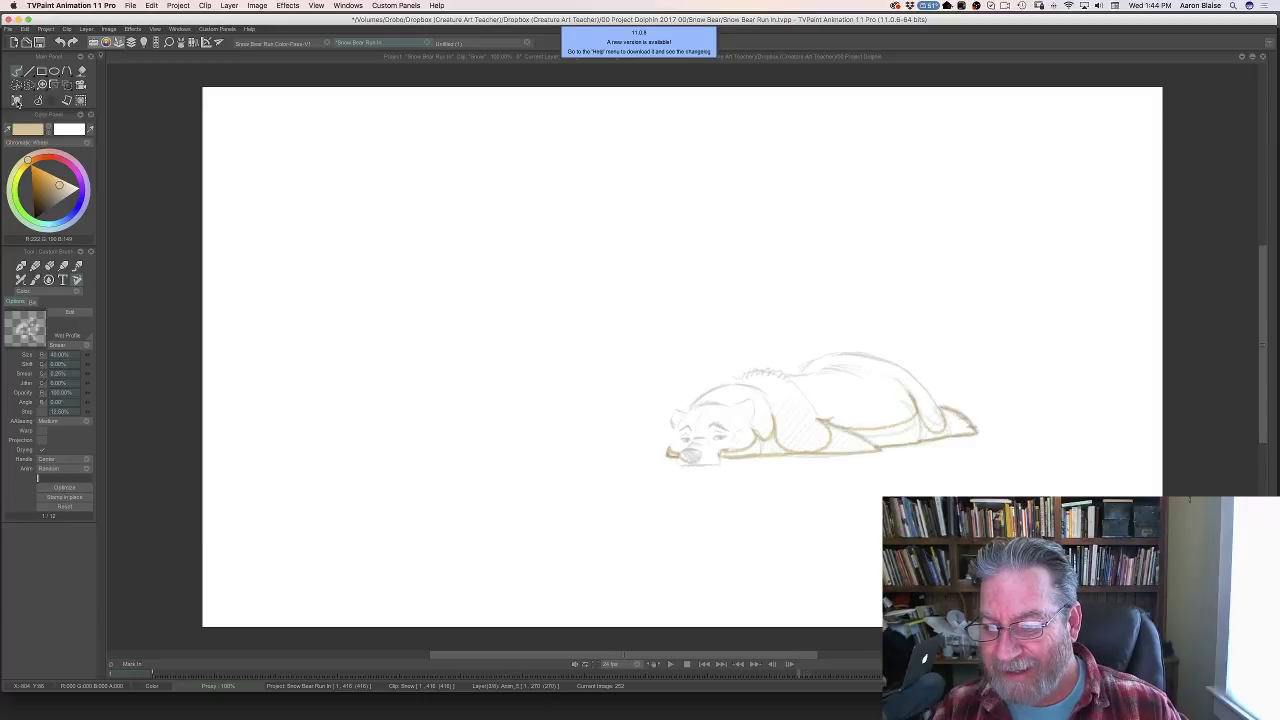
key(Right)
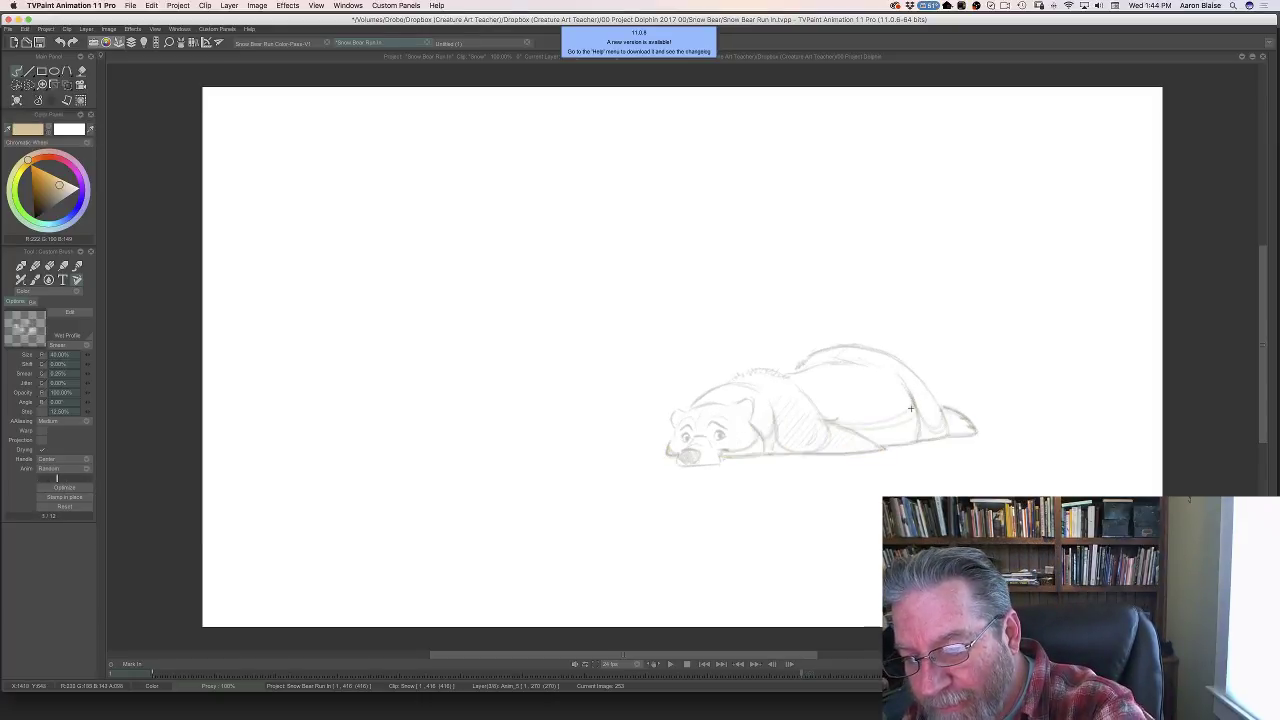
- Trace the tan shadow edges of the belly, hind leg, front leg, chest, cheeks and ground line in image 253 and check against image 252
mouse_move(913, 403)
mouse_down()
mouse_move(877, 426)
mouse_move(834, 424)
mouse_up()
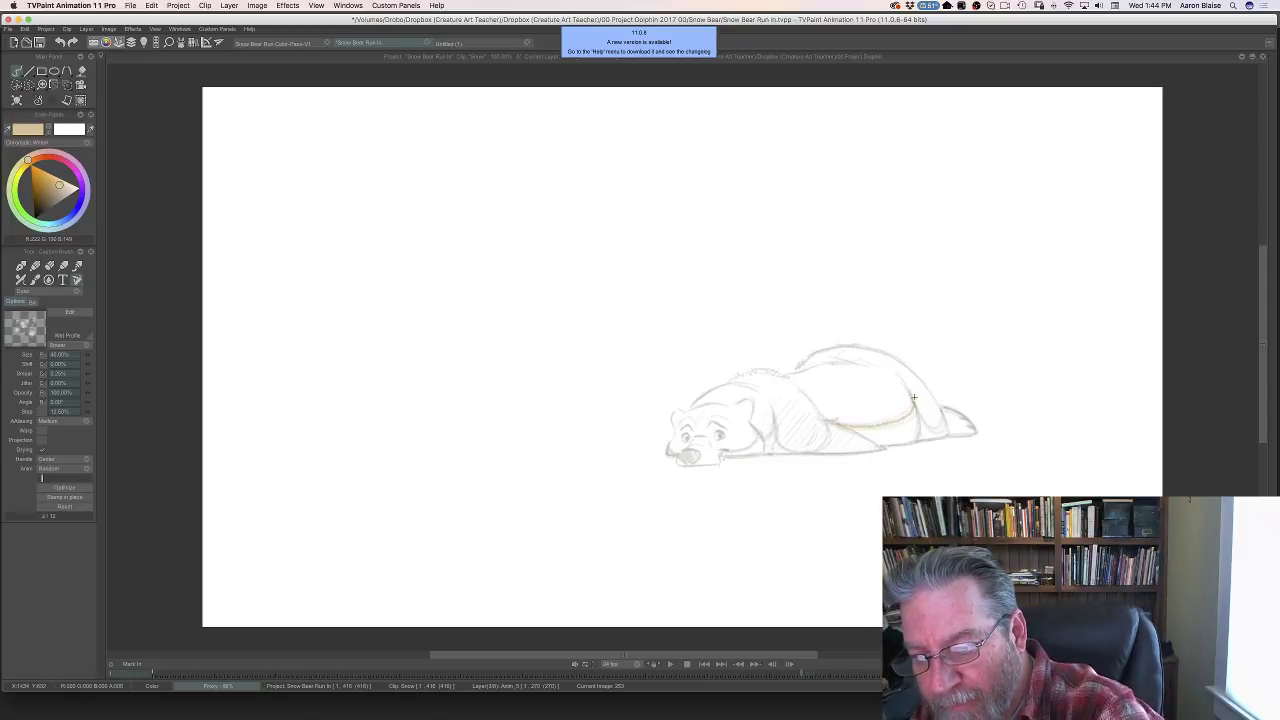
mouse_move(912, 401)
mouse_down()
mouse_move(943, 425)
mouse_move(939, 406)
mouse_move(975, 433)
mouse_move(803, 452)
mouse_move(820, 418)
mouse_move(837, 424)
mouse_move(820, 416)
mouse_move(824, 444)
mouse_move(764, 436)
mouse_up()
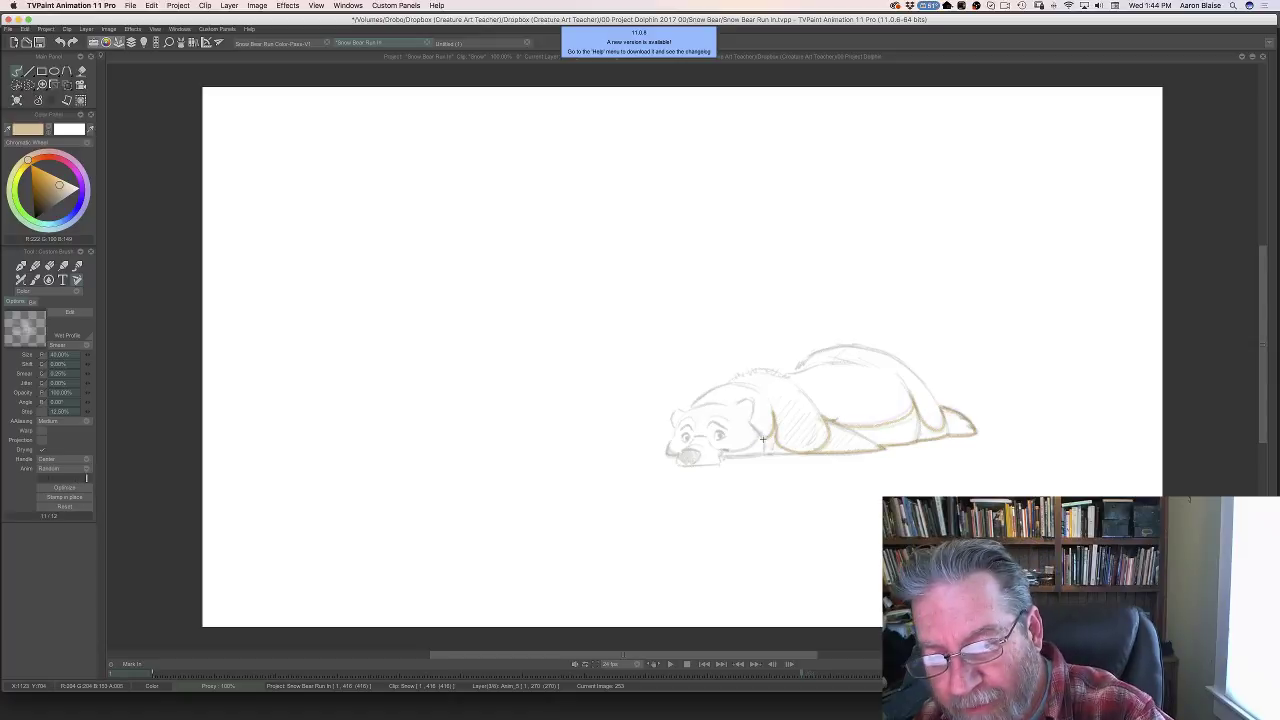
mouse_move(764, 440)
mouse_down()
mouse_move(754, 428)
mouse_move(752, 445)
mouse_move(719, 455)
mouse_up()
drag(800, 452, 672, 449)
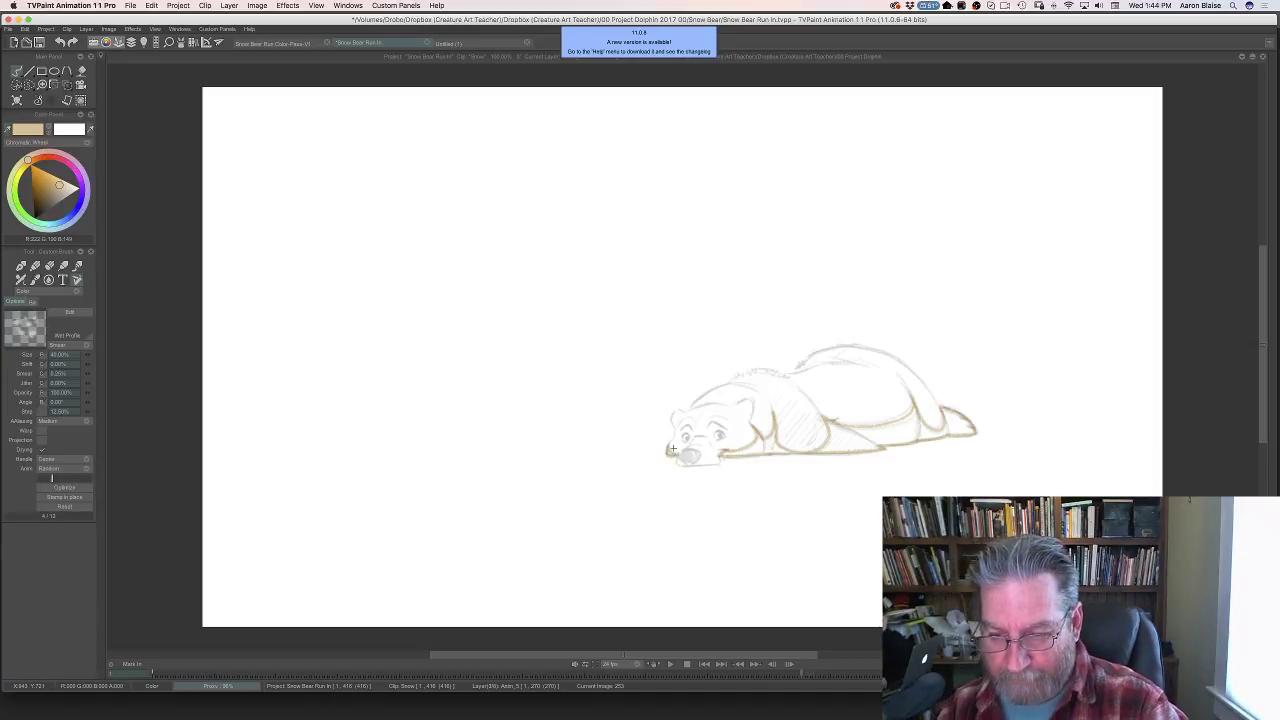
key(Left)
key(Right)
key(Left)
key(Right)
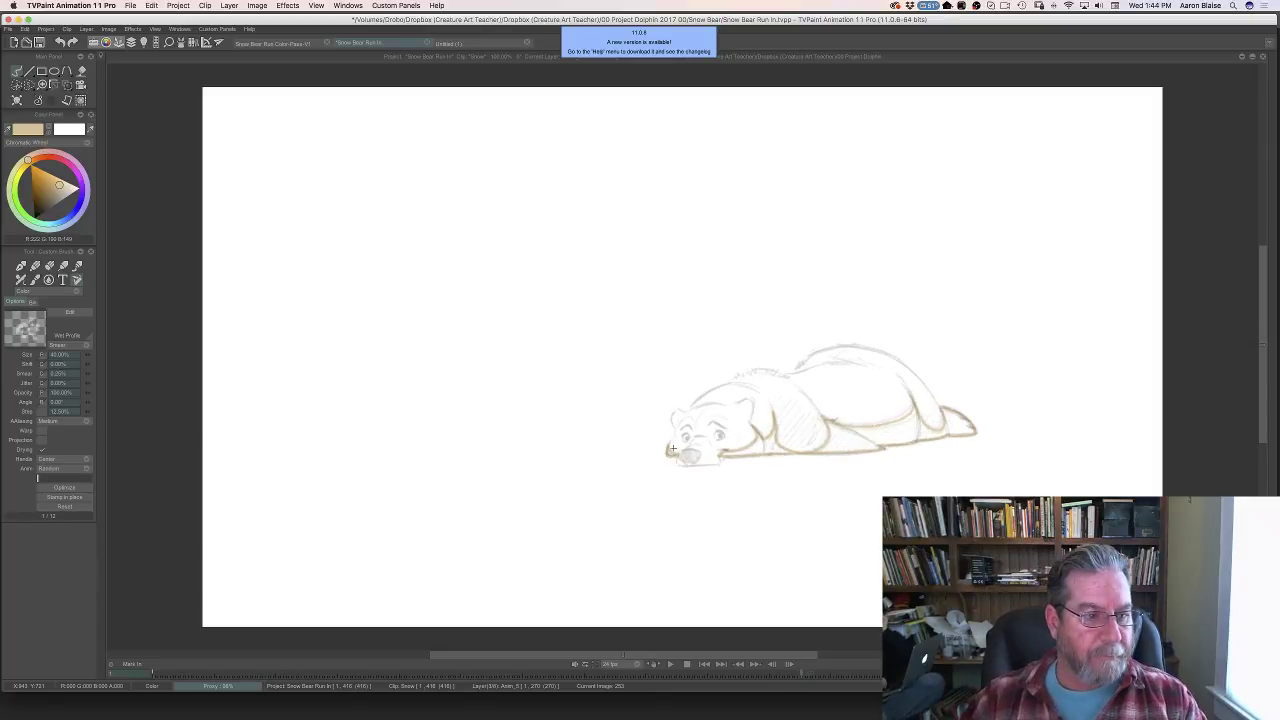
- Set the custom brush size to 37.40% and flip between images 252 and 253 to compare their shadow lines
mouse_move(70, 362)
mouse_down()
mouse_move(88, 360)
mouse_move(77, 359)
mouse_up()
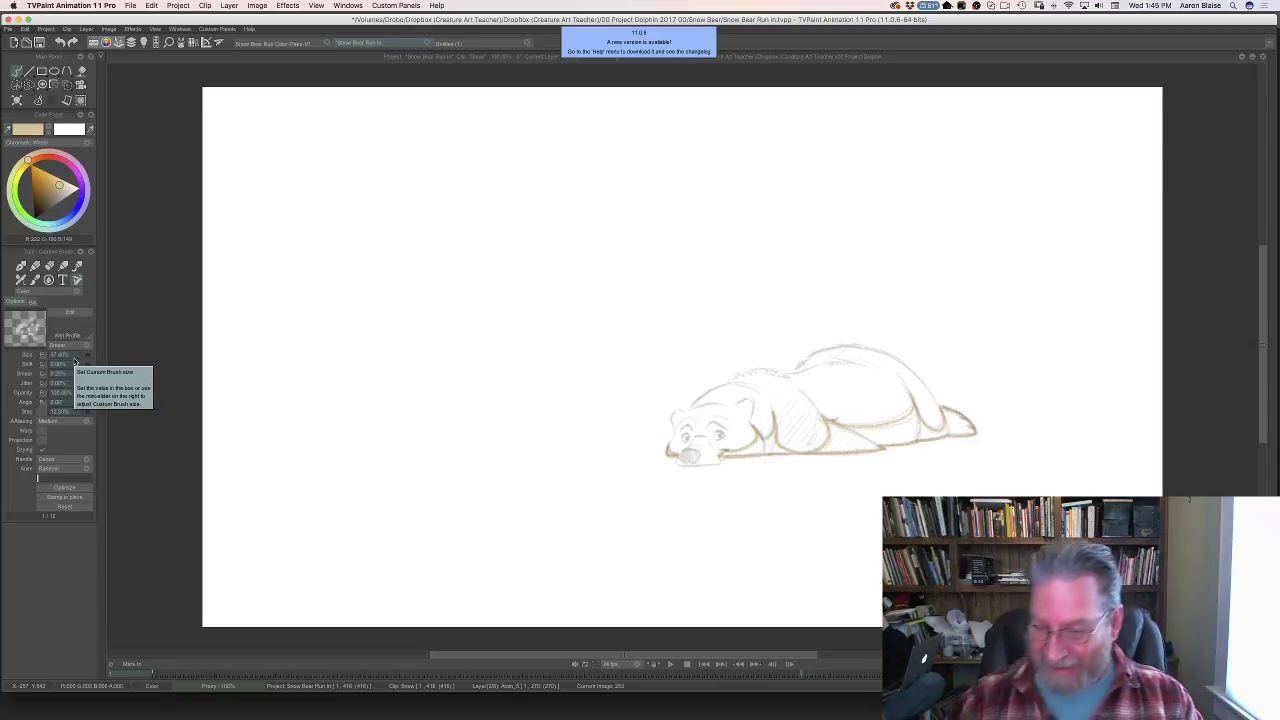
key(Left)
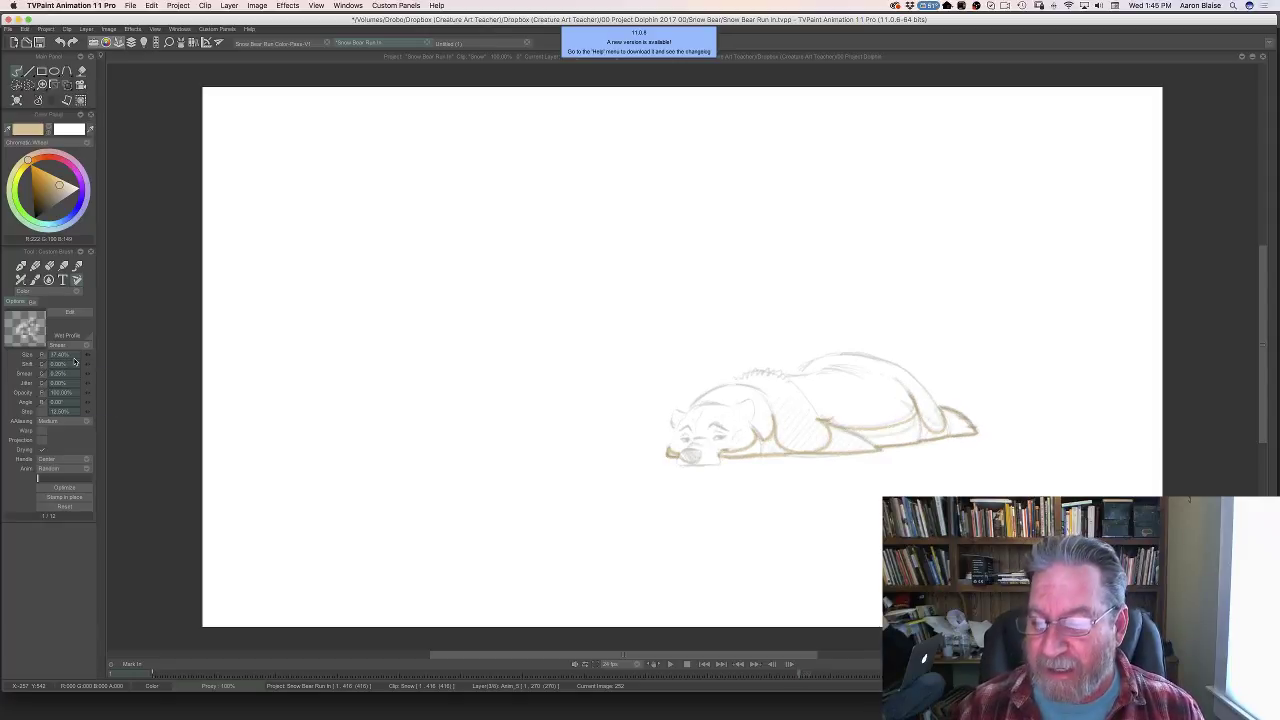
key(Right)
key(Left)
key(Right)
key(Left)
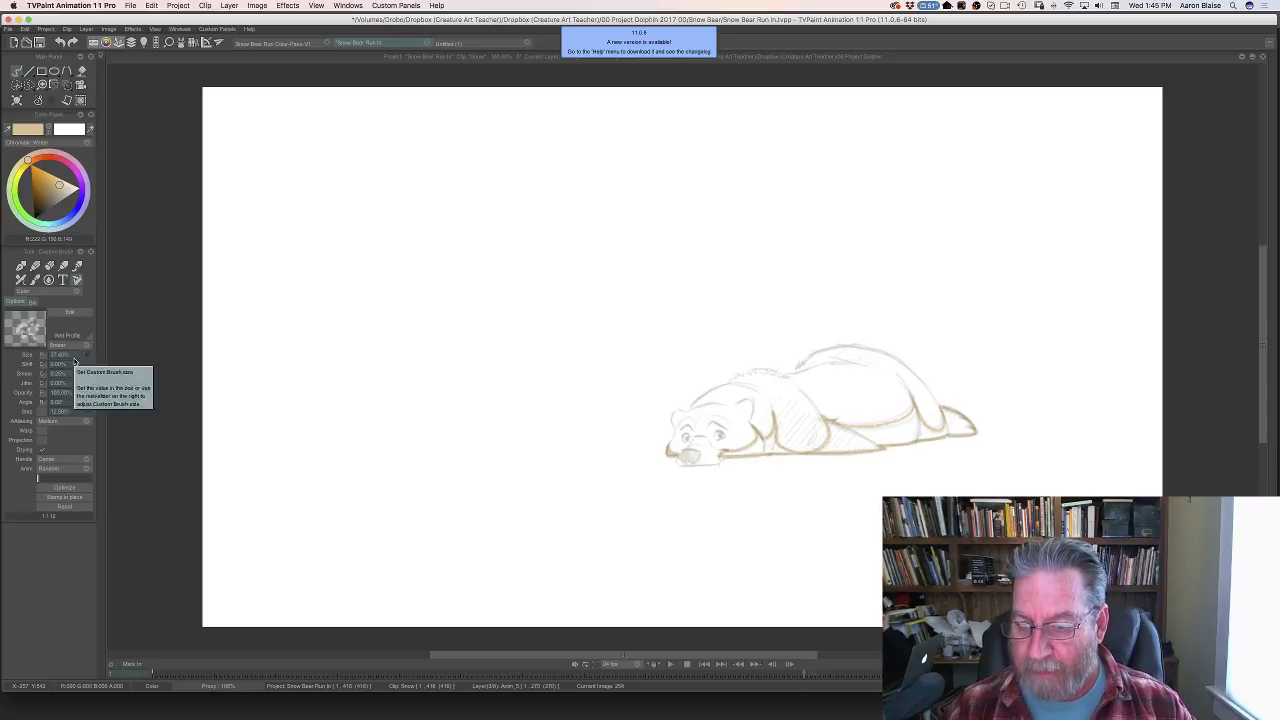
- Clear the held tan drawing at image 255 on layer Anim_5 and compare the pose with image 254
key(Tab)
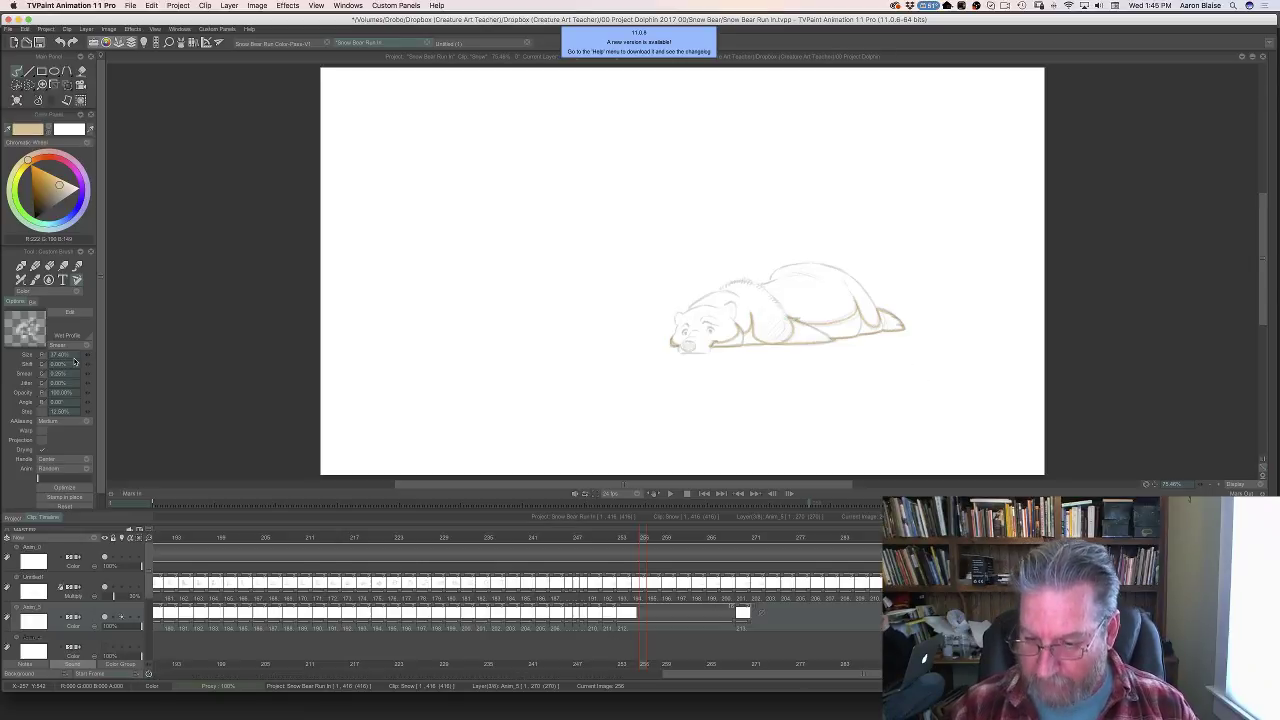
click(637, 539)
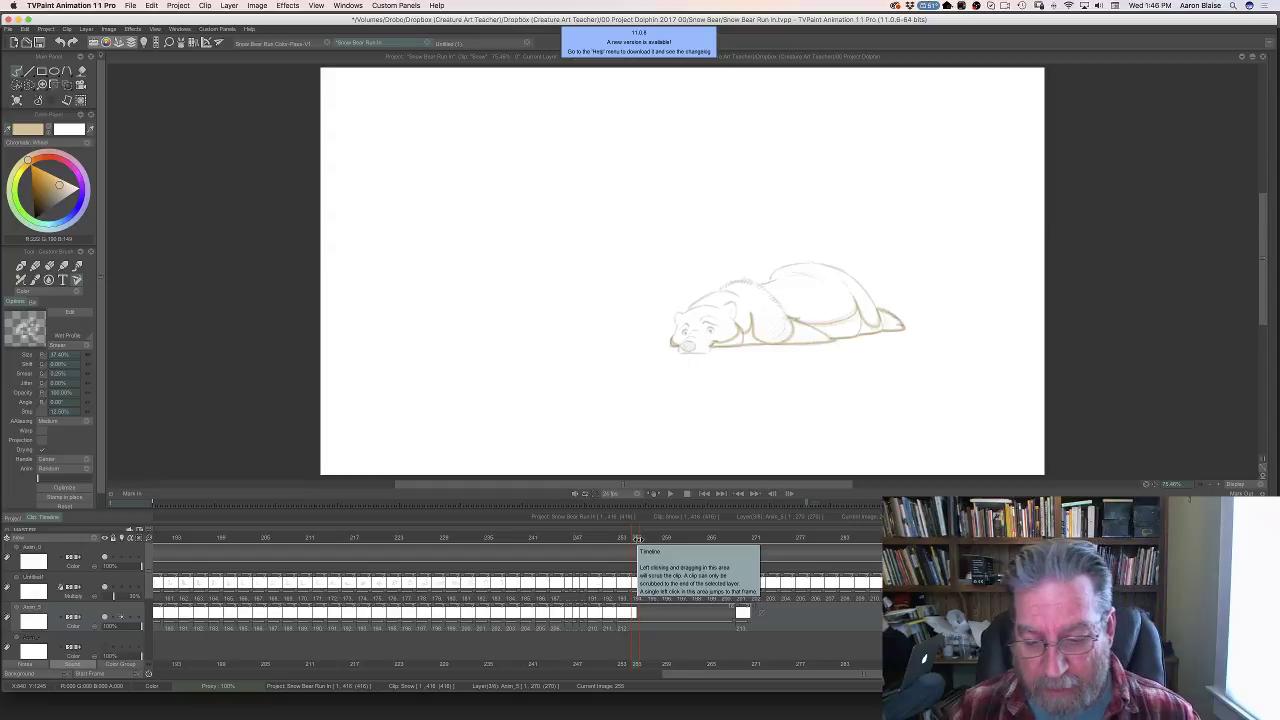
click(17, 101)
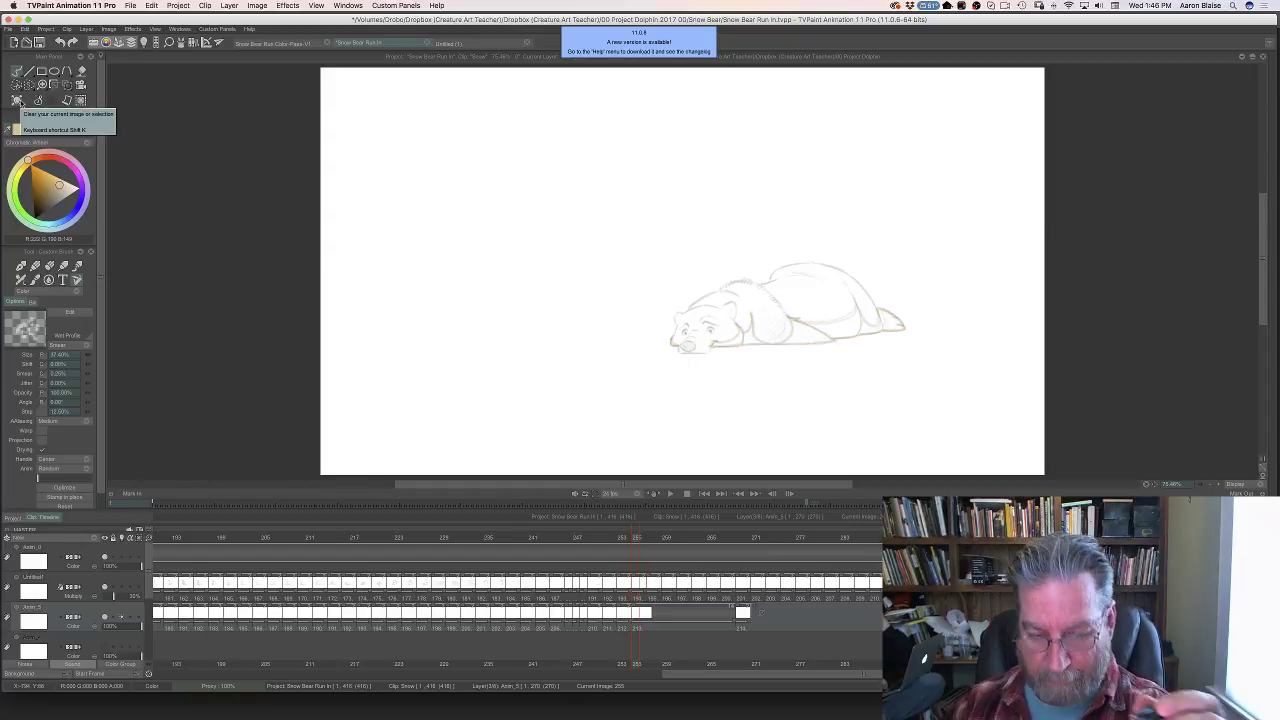
key(Tab)
key(Left)
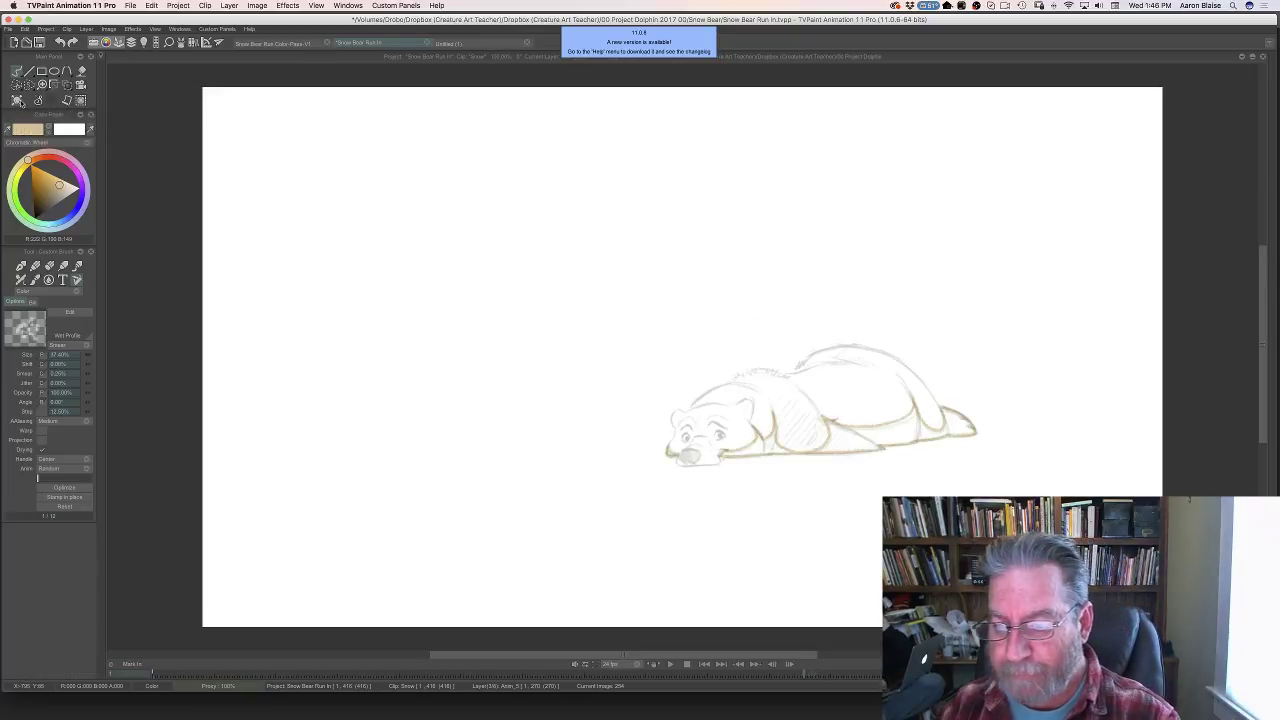
key(Right)
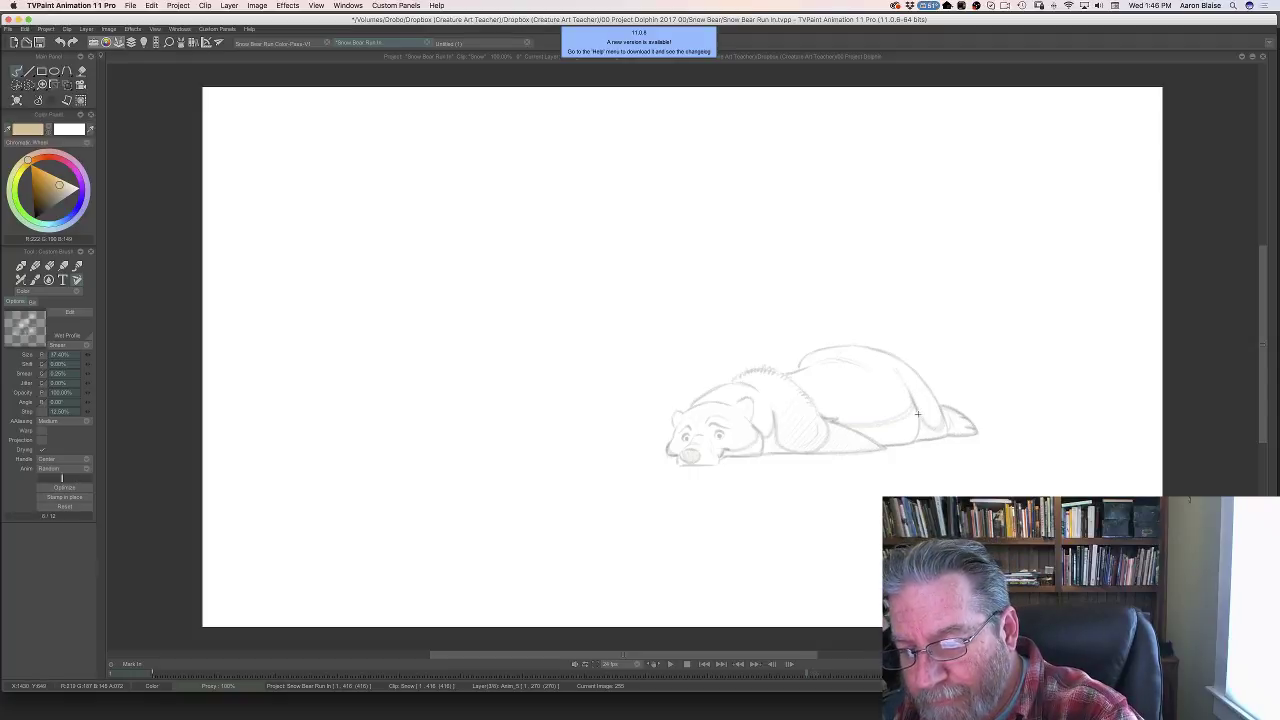
- Trace the tan shadow edges of the hind foot, ground line, belly, front leg, chest and cheeks in image 255
mouse_move(941, 426)
mouse_down()
mouse_move(929, 386)
mouse_move(973, 434)
mouse_move(820, 454)
mouse_up()
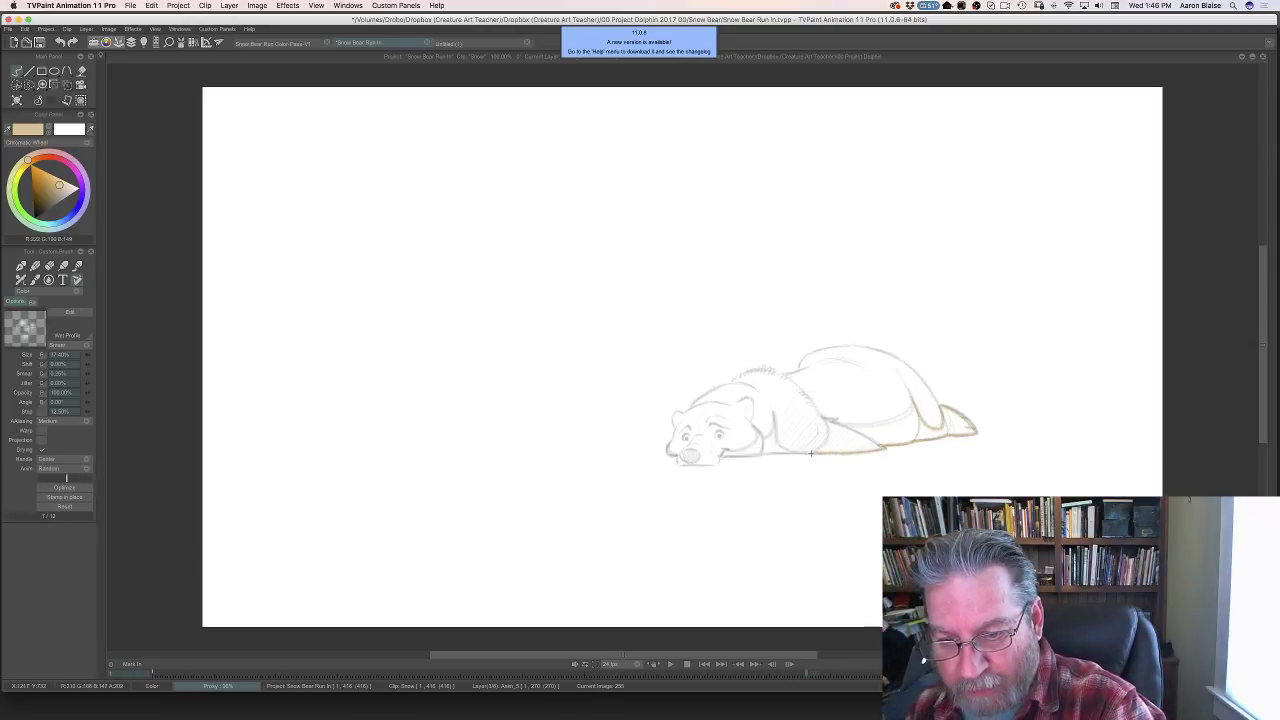
mouse_move(805, 453)
mouse_down()
mouse_move(819, 413)
mouse_move(835, 422)
mouse_up()
mouse_move(914, 390)
mouse_down()
mouse_move(828, 419)
mouse_move(801, 453)
mouse_move(779, 445)
mouse_move(769, 407)
mouse_move(767, 437)
mouse_move(752, 427)
mouse_move(758, 438)
mouse_move(720, 455)
mouse_move(822, 454)
mouse_up()
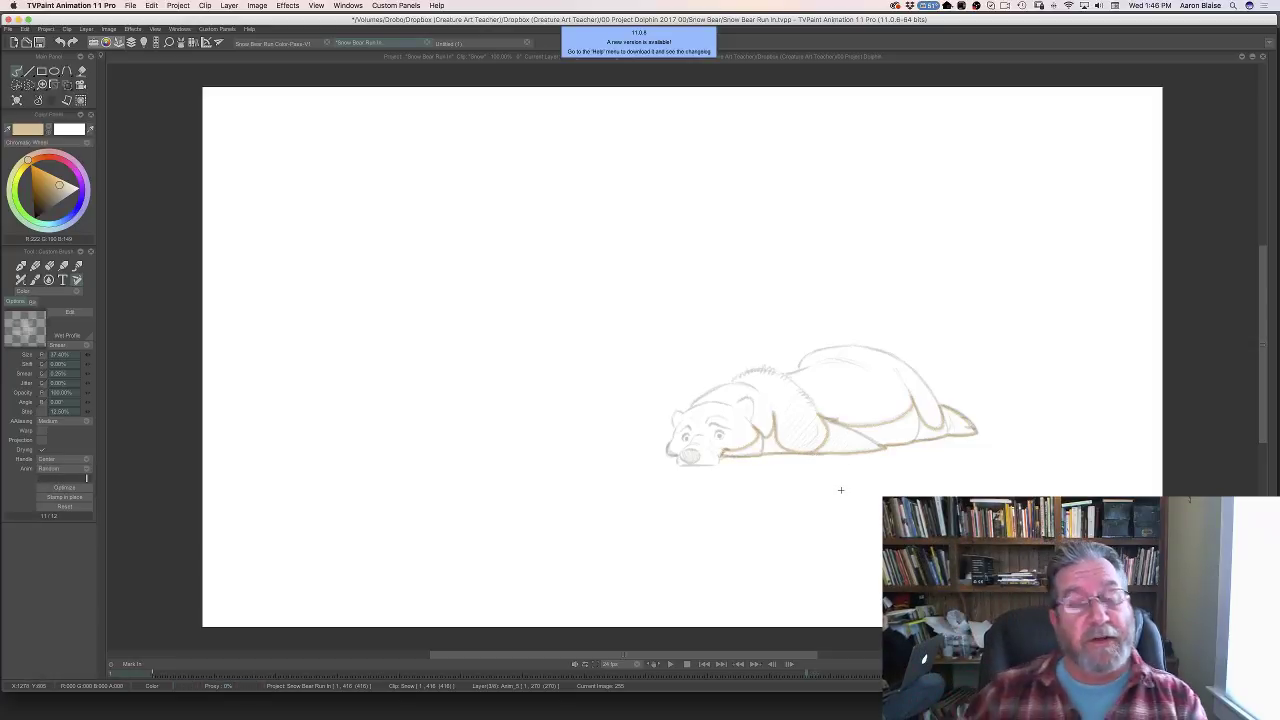
drag(676, 457, 674, 452)
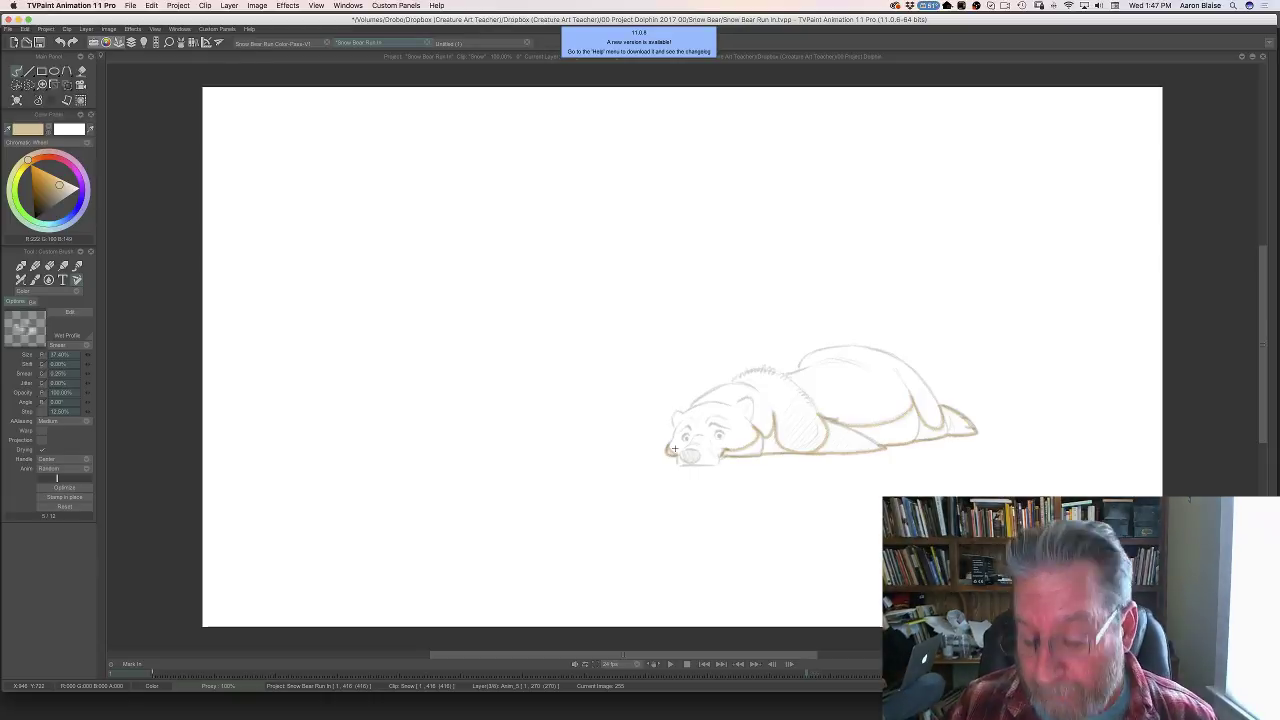
- Clear the held tan drawing at image 257 on layer Anim_5 and compare the pose with the previous image
key(Left)
key(Tab)
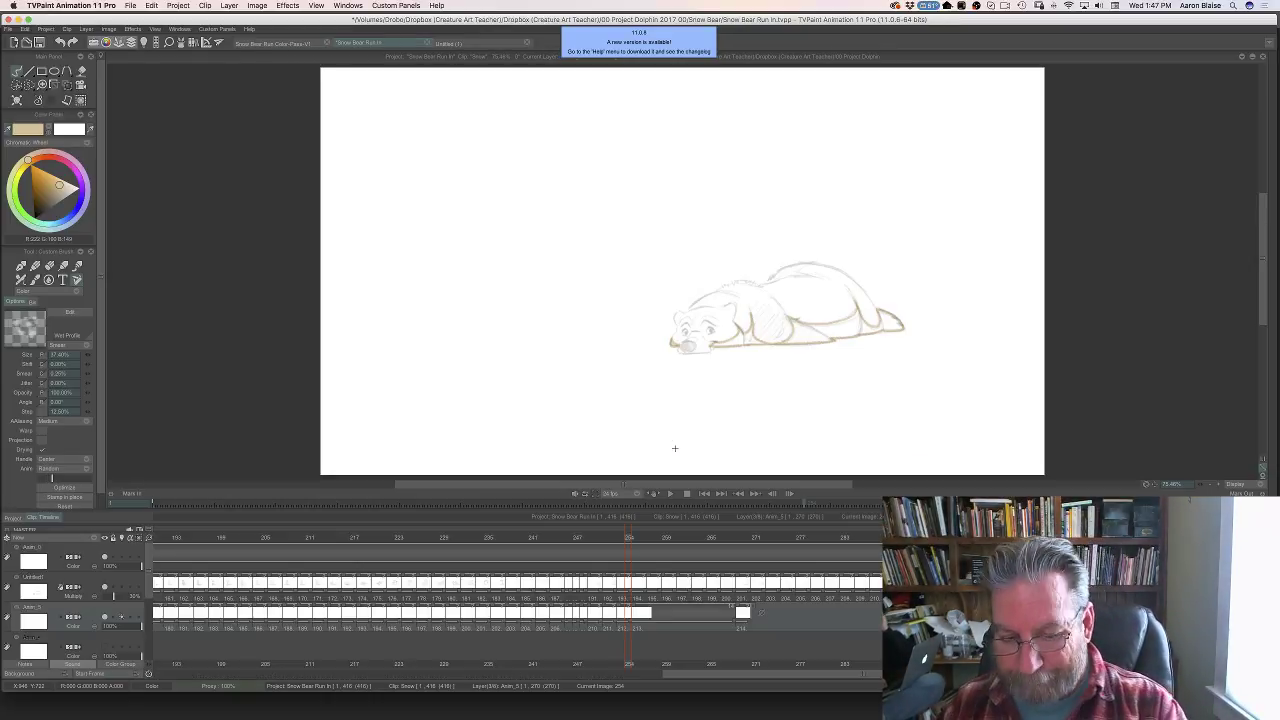
drag(631, 535, 649, 540)
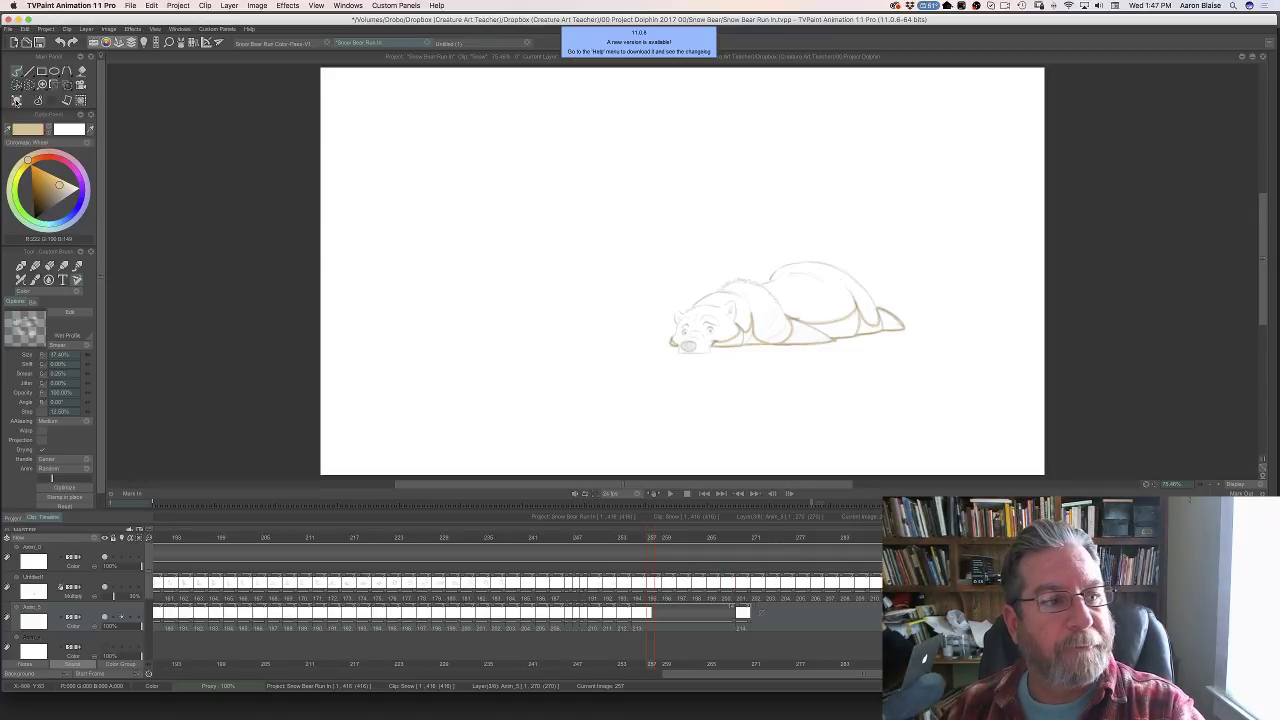
click(17, 101)
key(0)
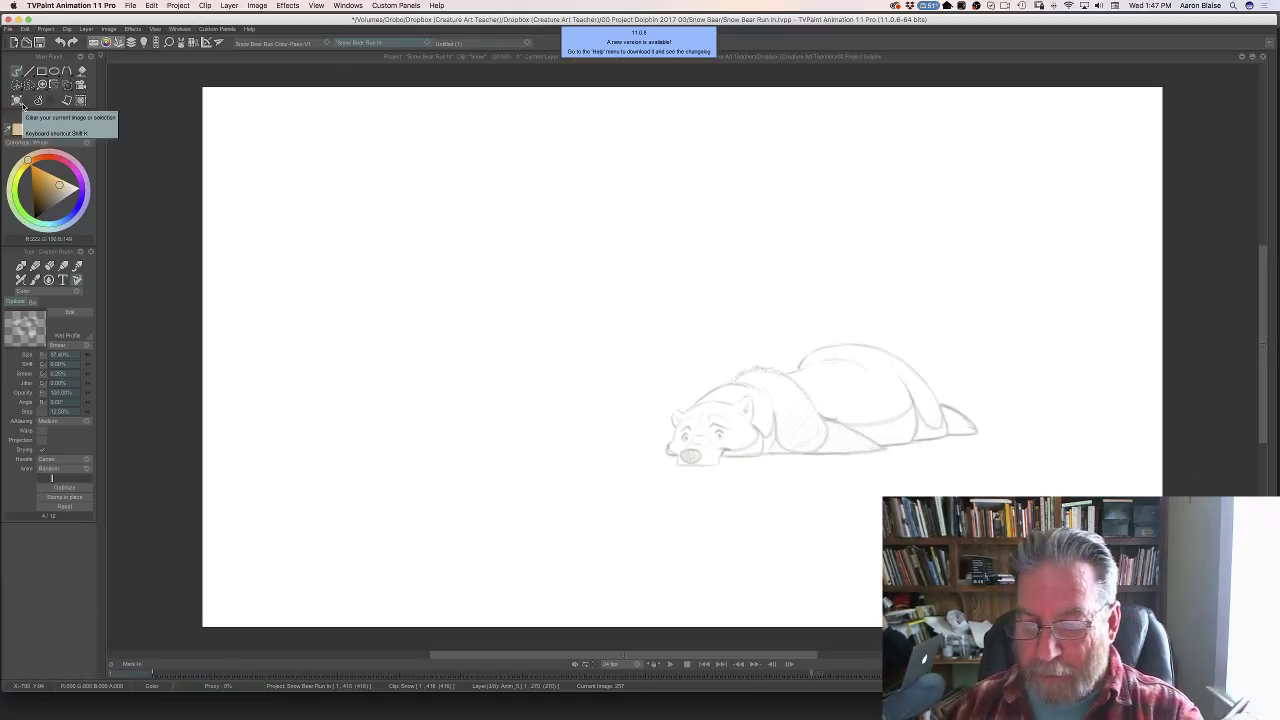
key(Left)
key(Right)
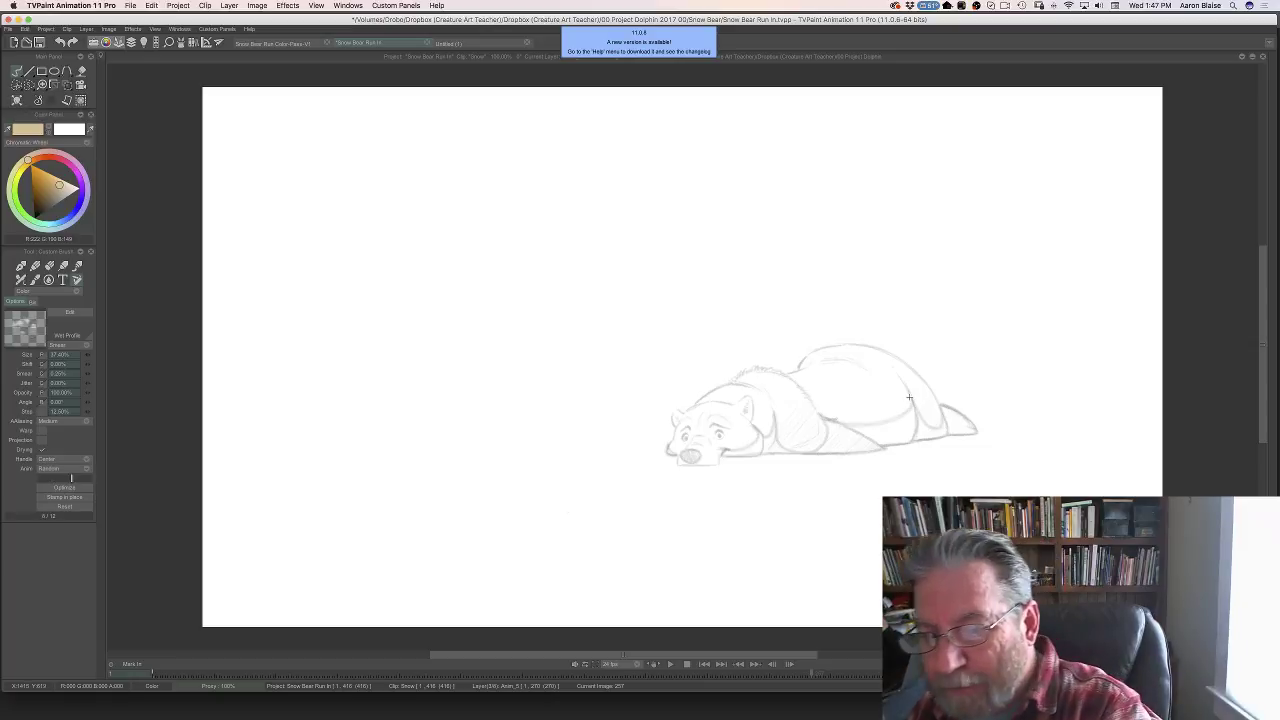
- Trace the tan shadow edges of the hind leg and foot in image 257, erasing and redrawing the belly line
mouse_move(908, 396)
mouse_down()
mouse_move(928, 428)
mouse_move(942, 431)
mouse_move(938, 400)
mouse_move(974, 432)
mouse_up()
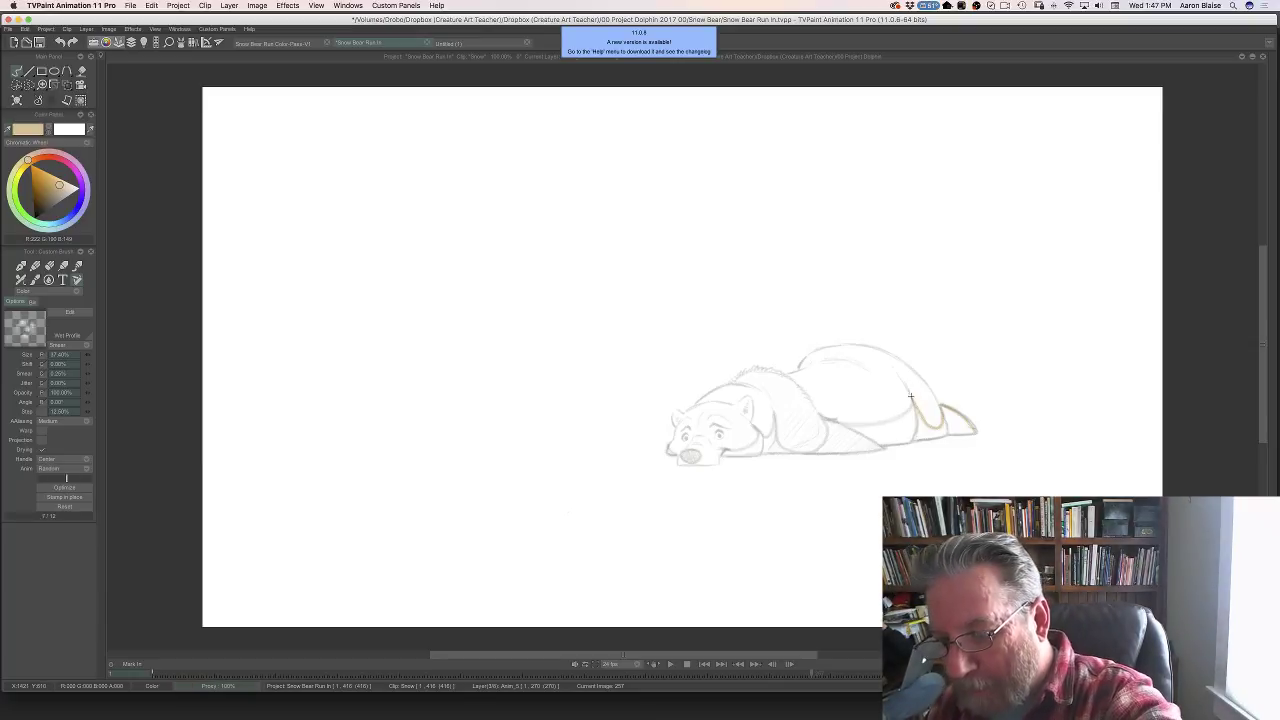
mouse_move(910, 397)
mouse_down()
mouse_move(876, 424)
mouse_move(829, 419)
mouse_up()
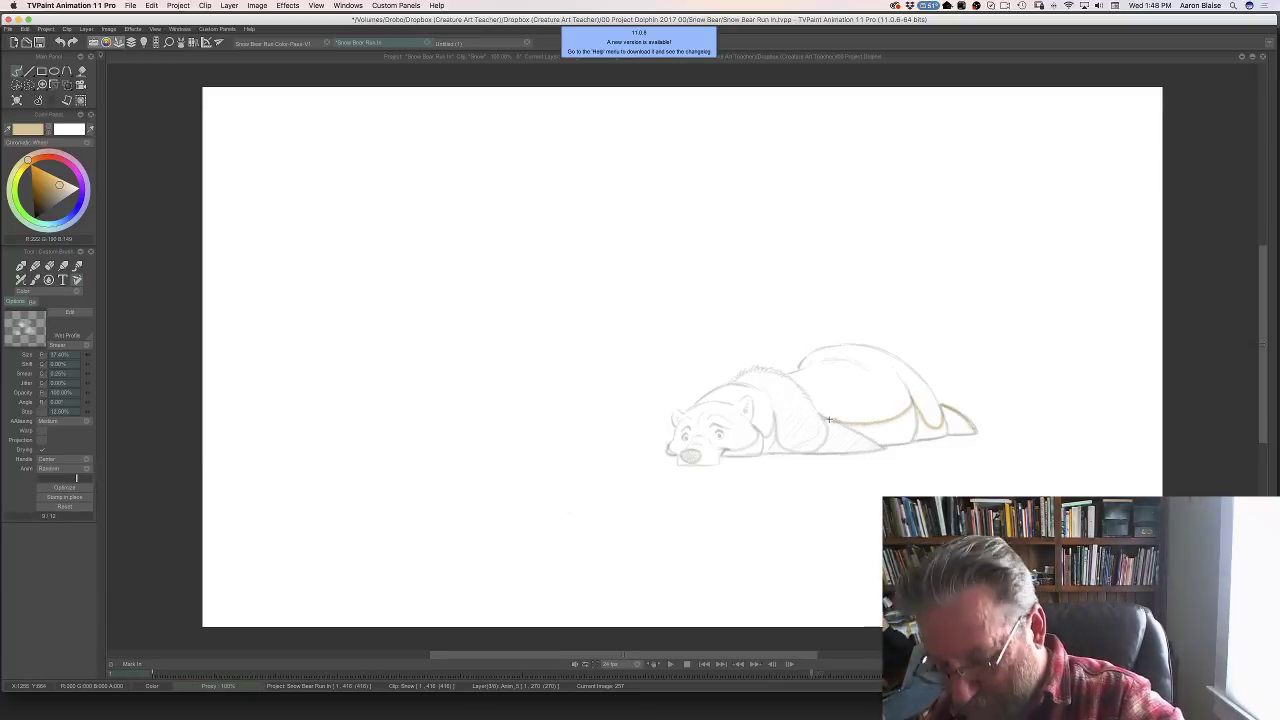
key(e)
mouse_move(898, 382)
mouse_down()
mouse_move(908, 400)
mouse_move(888, 416)
mouse_move(818, 417)
mouse_up()
key(e)
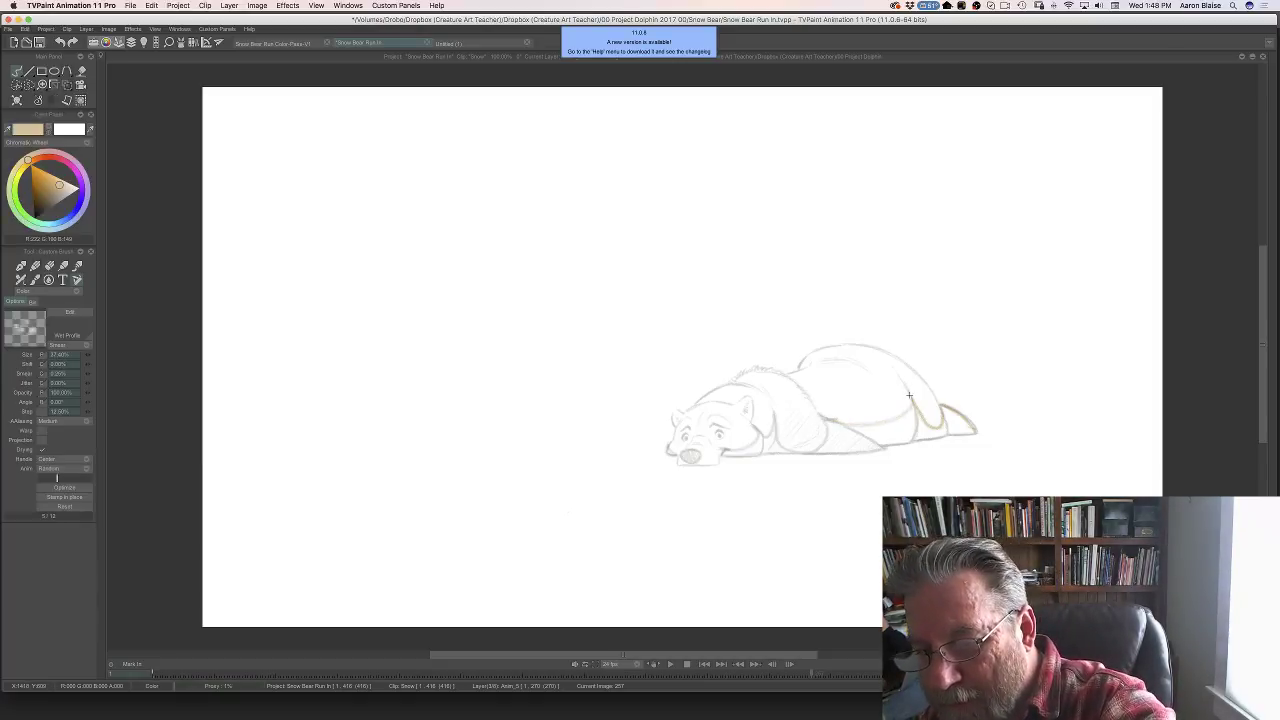
mouse_move(911, 399)
mouse_down()
mouse_move(878, 420)
mouse_move(825, 418)
mouse_move(892, 419)
mouse_move(910, 406)
mouse_move(838, 422)
mouse_up()
key(e)
key(e)
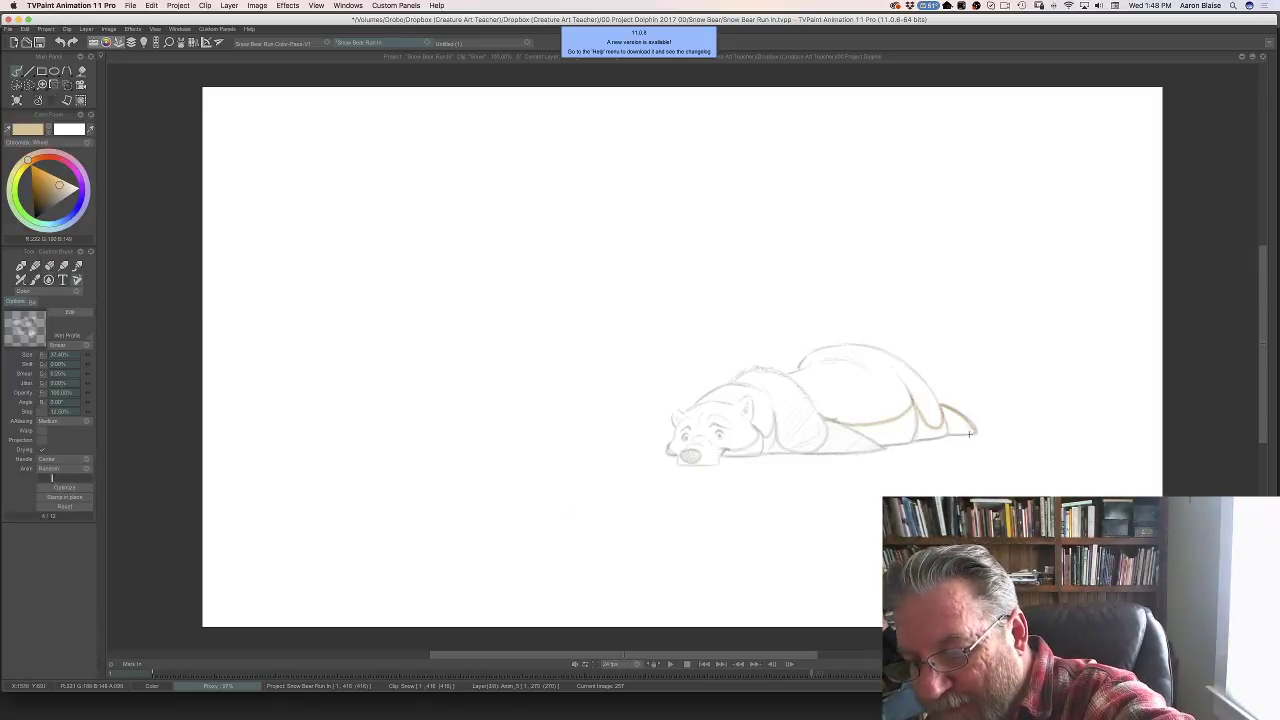
- Trace the tan ground line, front leg, chest and cheek edges in image 257 and flip against the previous image to check them
mouse_move(949, 434)
mouse_down()
mouse_move(804, 452)
mouse_move(825, 436)
mouse_move(799, 455)
mouse_move(777, 444)
mouse_move(774, 417)
mouse_move(775, 431)
mouse_up()
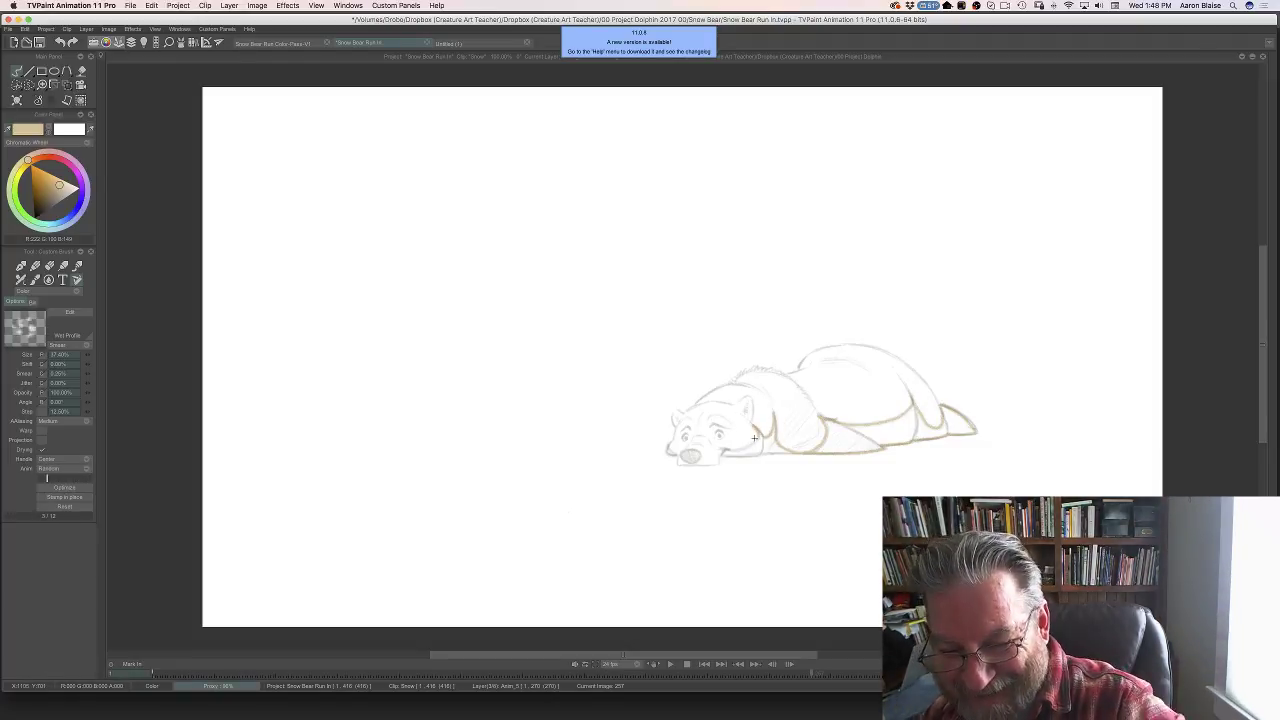
mouse_move(760, 434)
mouse_down()
mouse_move(733, 450)
mouse_move(762, 454)
mouse_move(672, 455)
mouse_up()
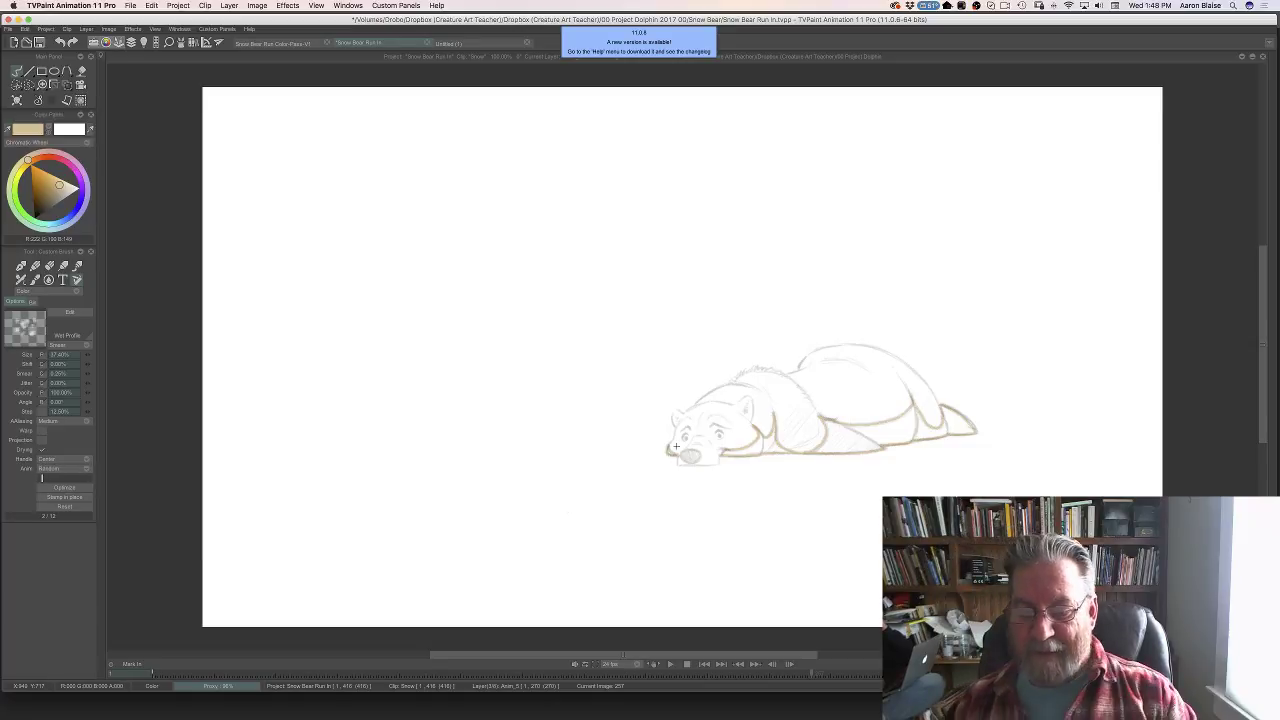
key(Left)
key(Right)
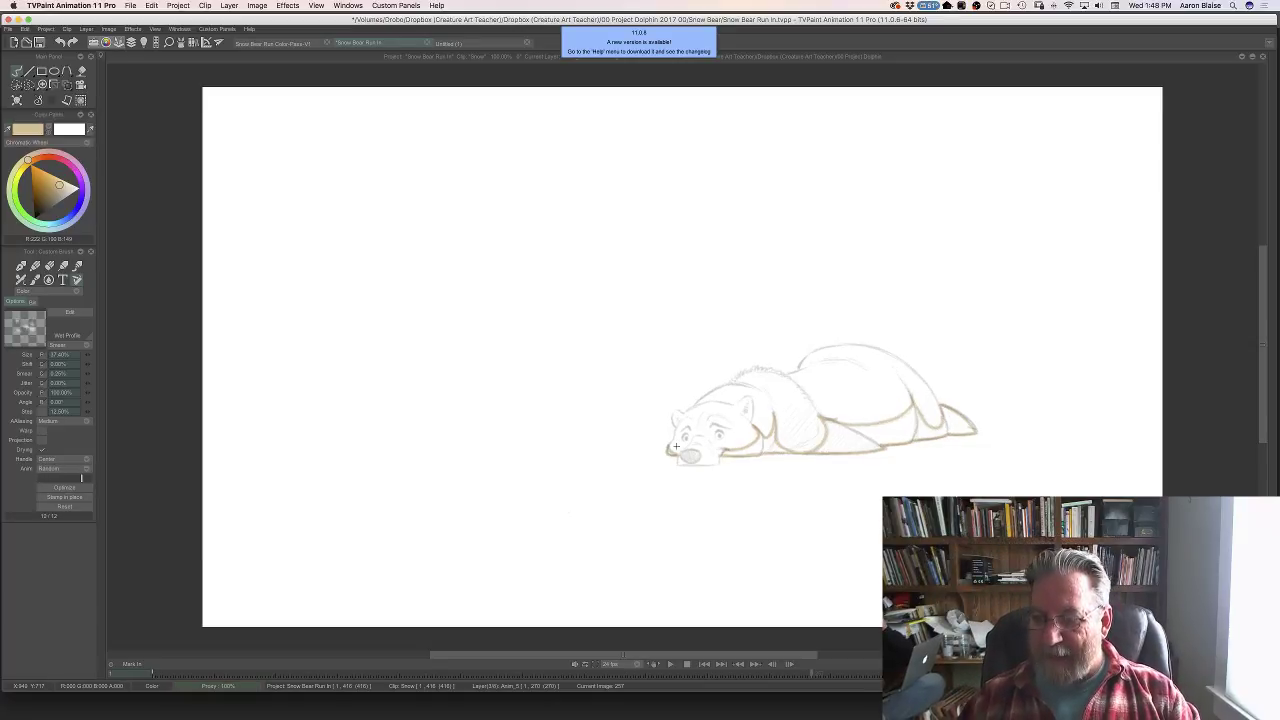
key(Left)
key(Right)
key(Left)
key(Right)
- Clear the held tan drawing at image 259 on layer Anim_5 to make room for a new one
key(Tab)
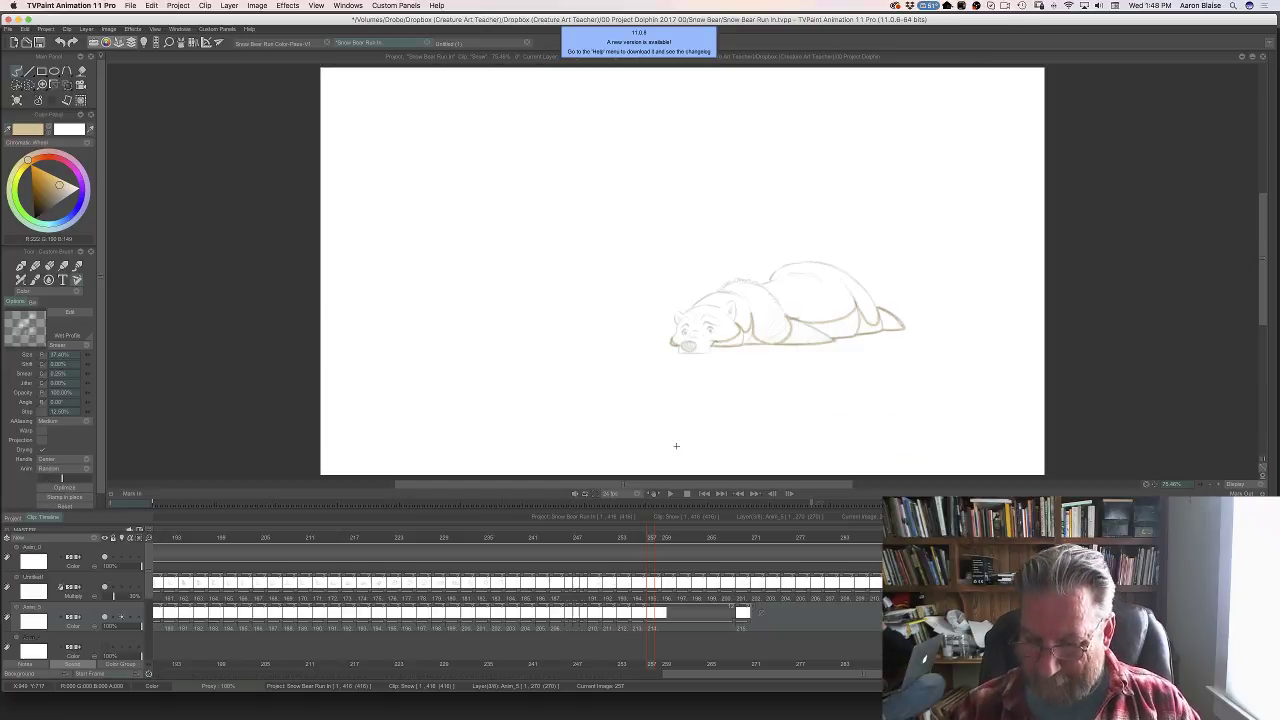
drag(652, 539, 661, 542)
click(665, 538)
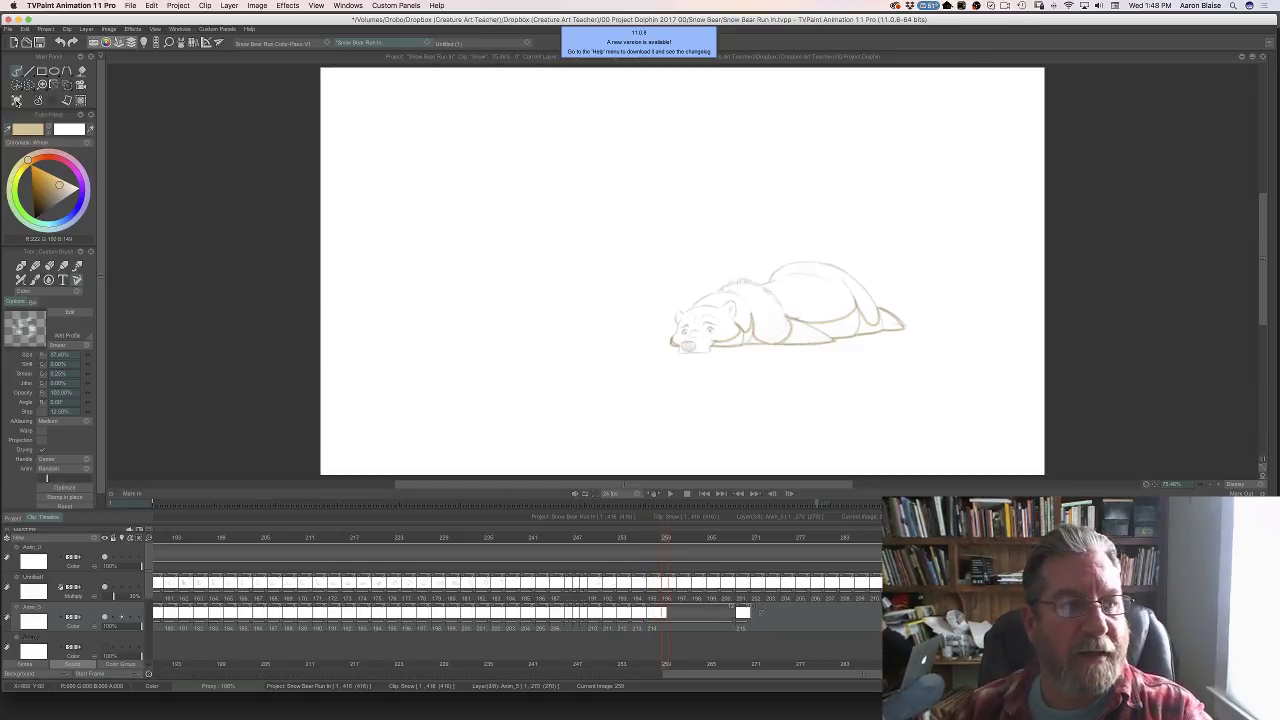
click(17, 101)
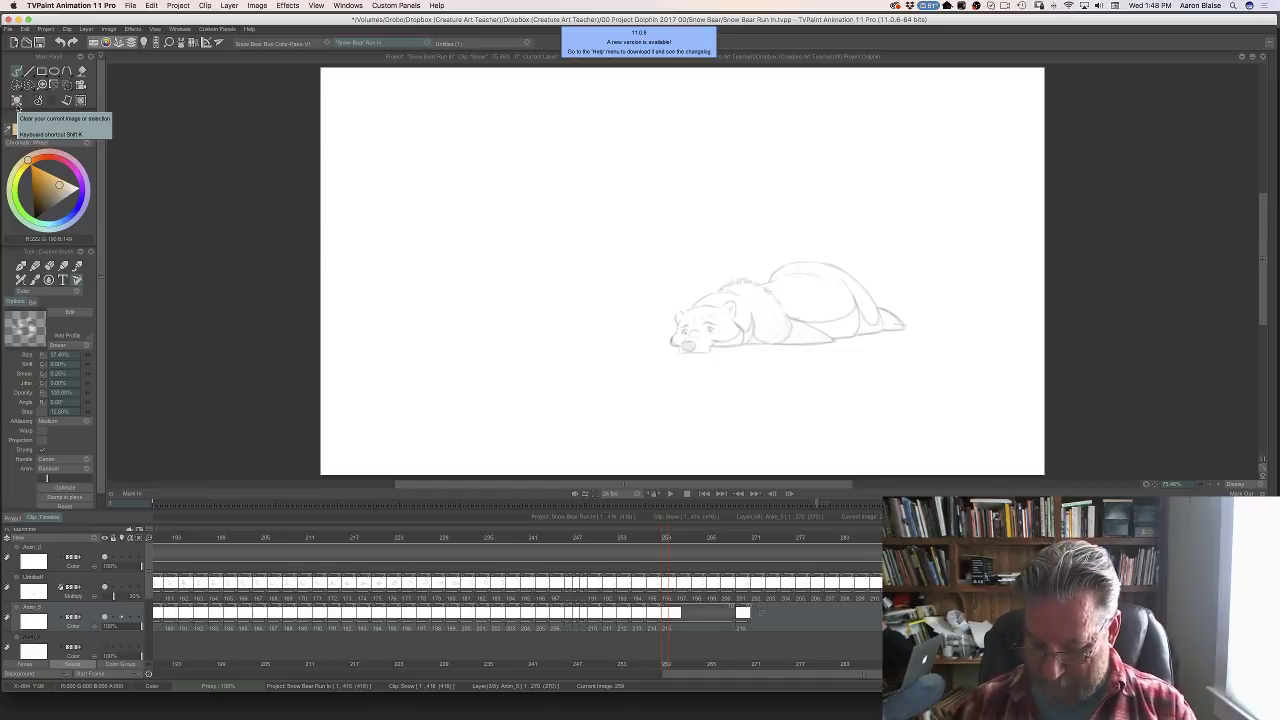
key(Tab)
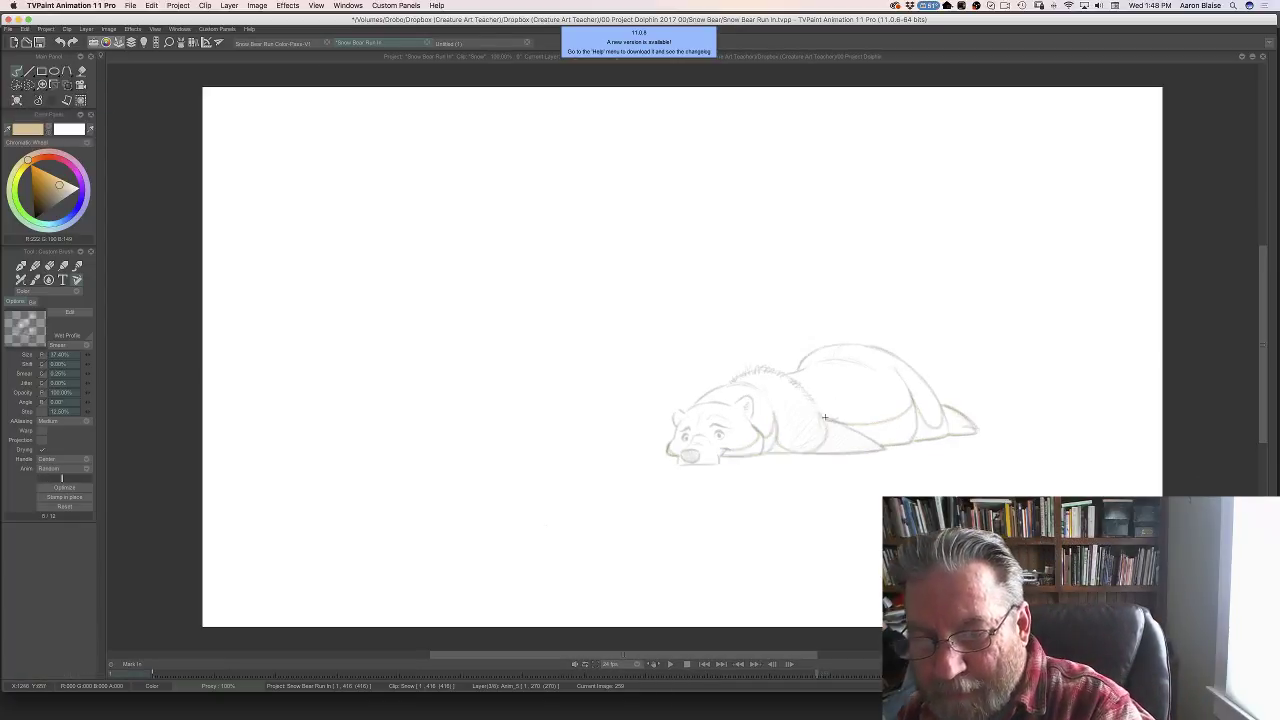
- Trace the tan shadow edges from hind foot to cheeks in image 259 and flip against the previous drawing to check them
mouse_move(908, 392)
mouse_down()
mouse_move(885, 420)
mouse_move(831, 421)
mouse_up()
mouse_move(911, 400)
mouse_down()
mouse_move(942, 419)
mouse_move(929, 386)
mouse_move(974, 433)
mouse_move(810, 453)
mouse_move(815, 413)
mouse_move(826, 427)
mouse_move(787, 446)
mouse_up()
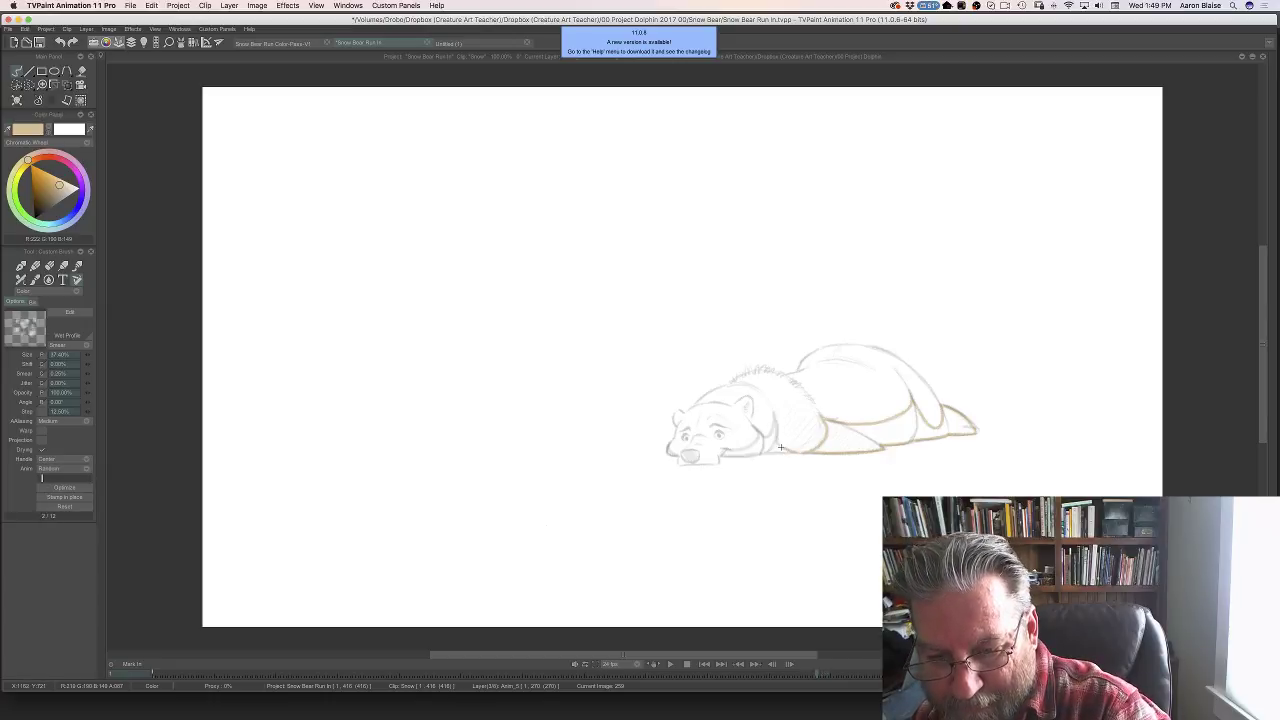
mouse_move(773, 415)
mouse_down()
mouse_move(742, 412)
mouse_move(757, 438)
mouse_move(724, 453)
mouse_move(793, 452)
mouse_move(671, 450)
mouse_up()
key(Left)
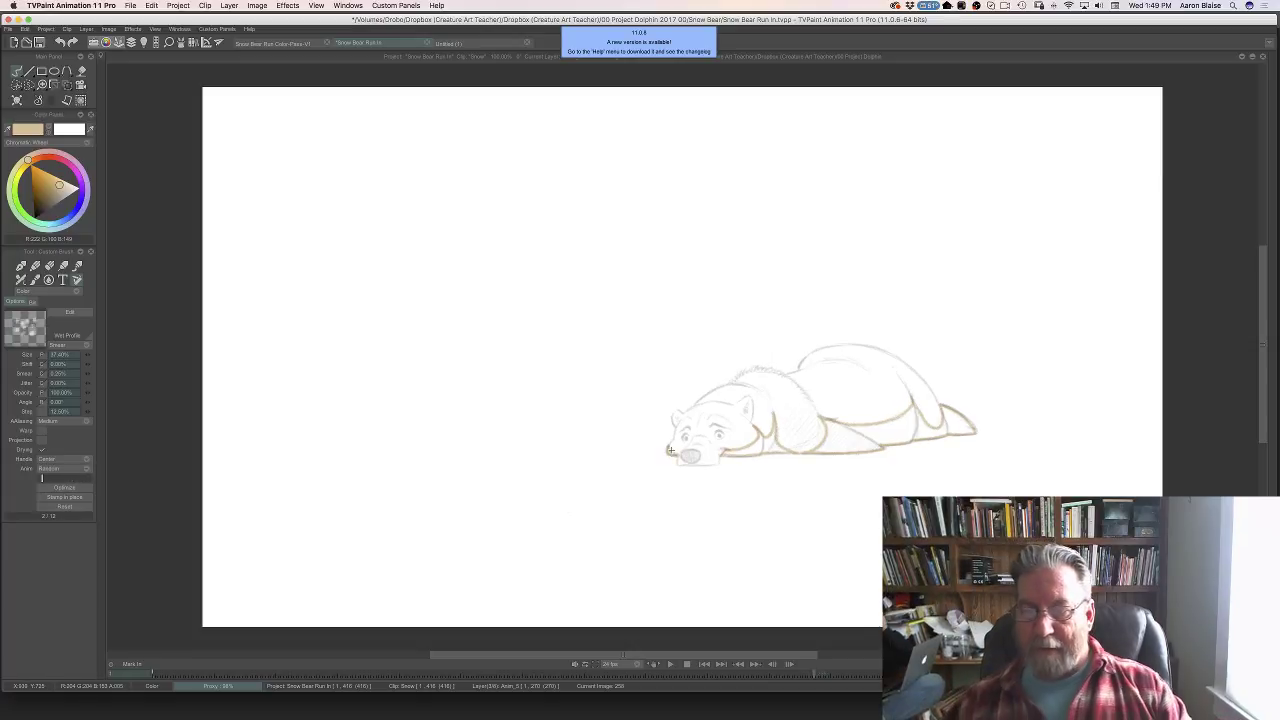
key(Right)
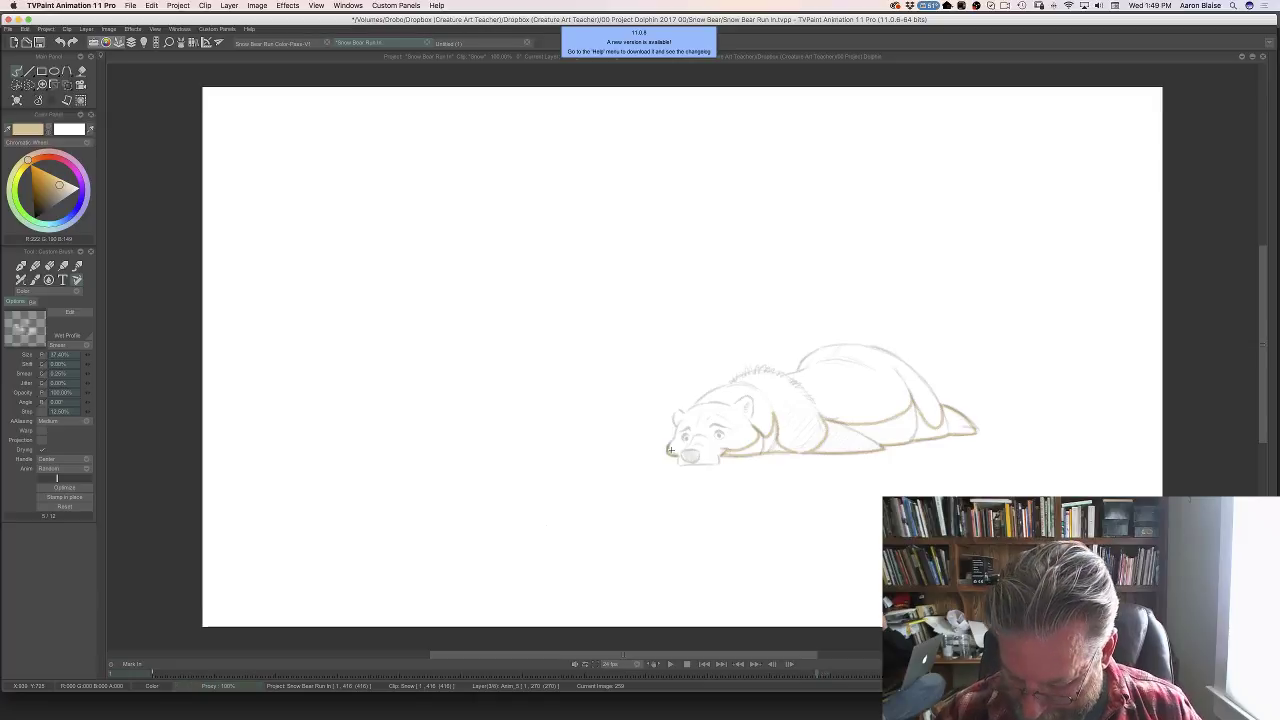
- Clear the held tan drawing at image 261 on layer Anim_5
key(Tab)
drag(666, 539, 680, 539)
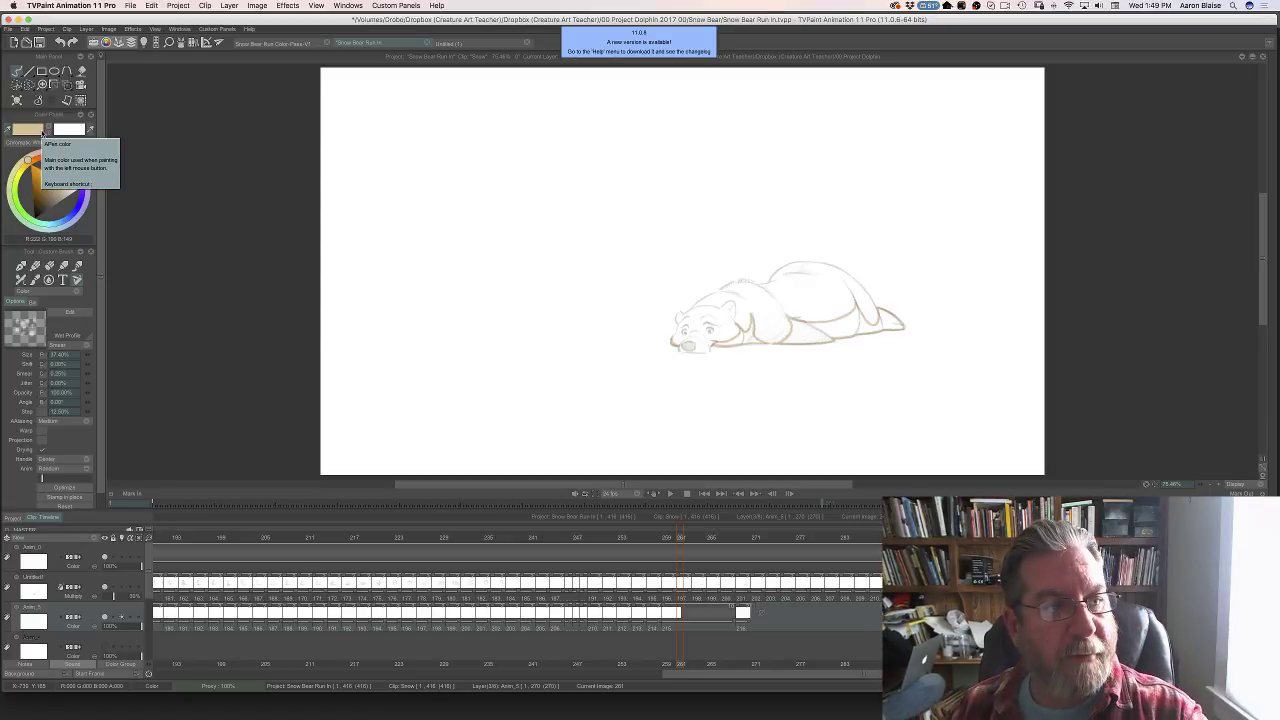
click(16, 101)
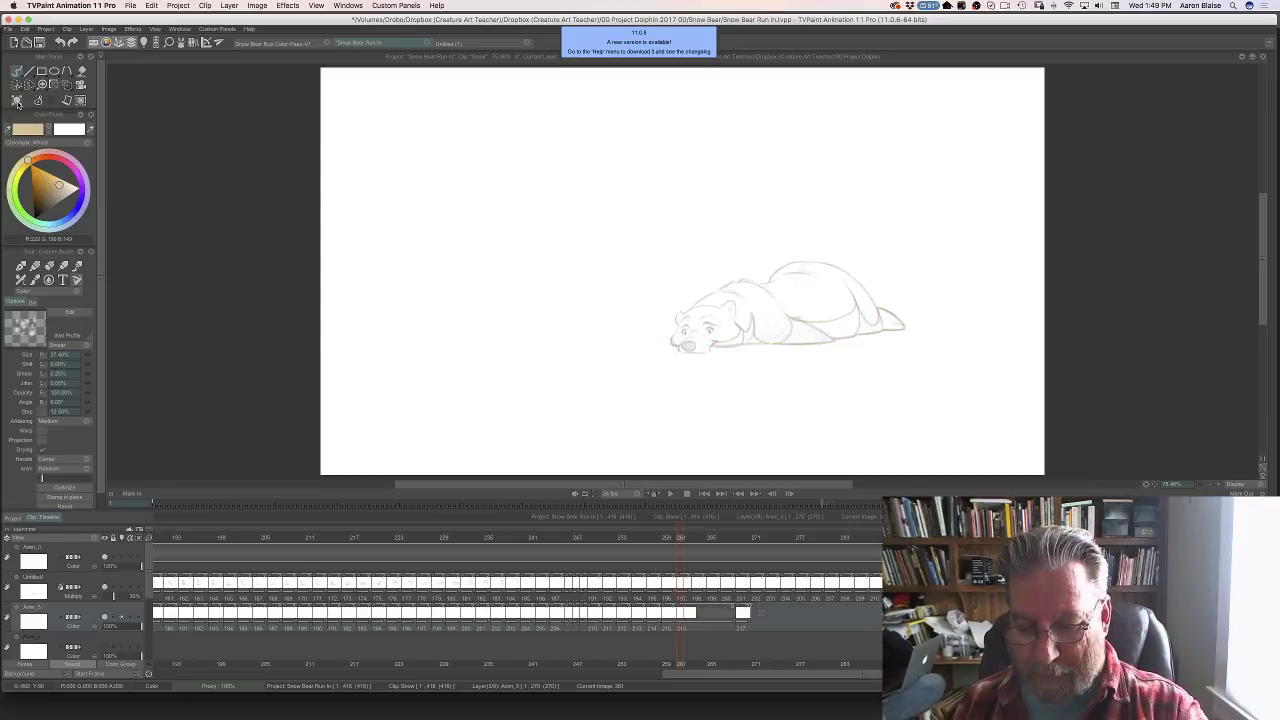
key(Tab)
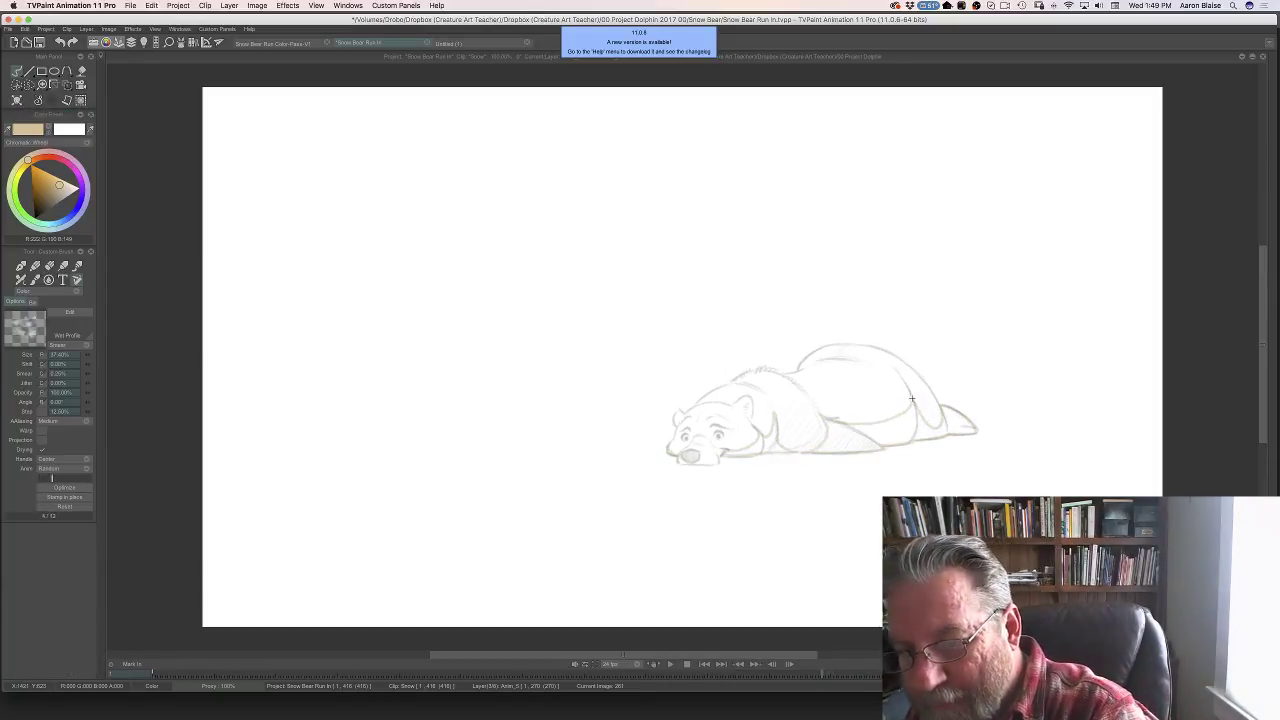
- Trace the tan shadow edges of the hind leg, foot, belly, ground line, front leg, chest and cheeks in image 261
mouse_move(921, 416)
mouse_down()
mouse_move(930, 428)
mouse_move(940, 412)
mouse_move(972, 421)
mouse_move(944, 434)
mouse_up()
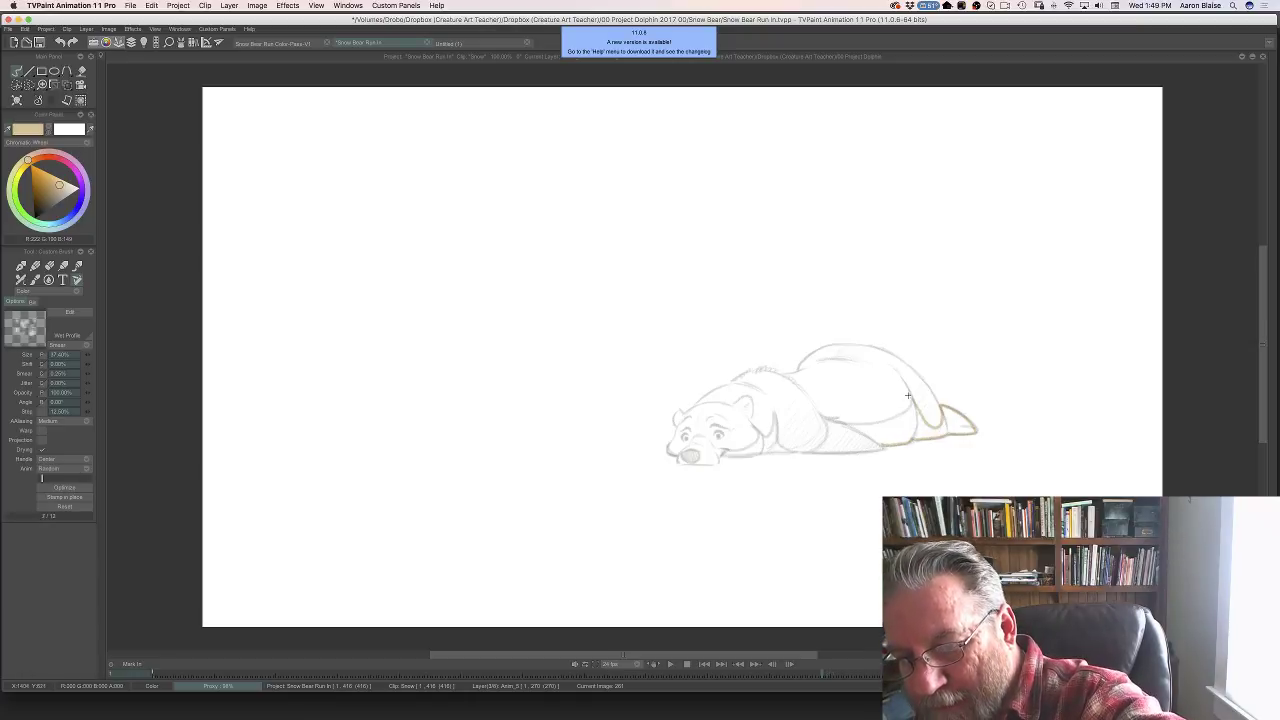
mouse_move(903, 411)
mouse_down()
mouse_move(822, 424)
mouse_move(816, 412)
mouse_move(811, 449)
mouse_move(889, 446)
mouse_move(866, 451)
mouse_move(791, 452)
mouse_move(772, 410)
mouse_move(771, 430)
mouse_move(752, 426)
mouse_up()
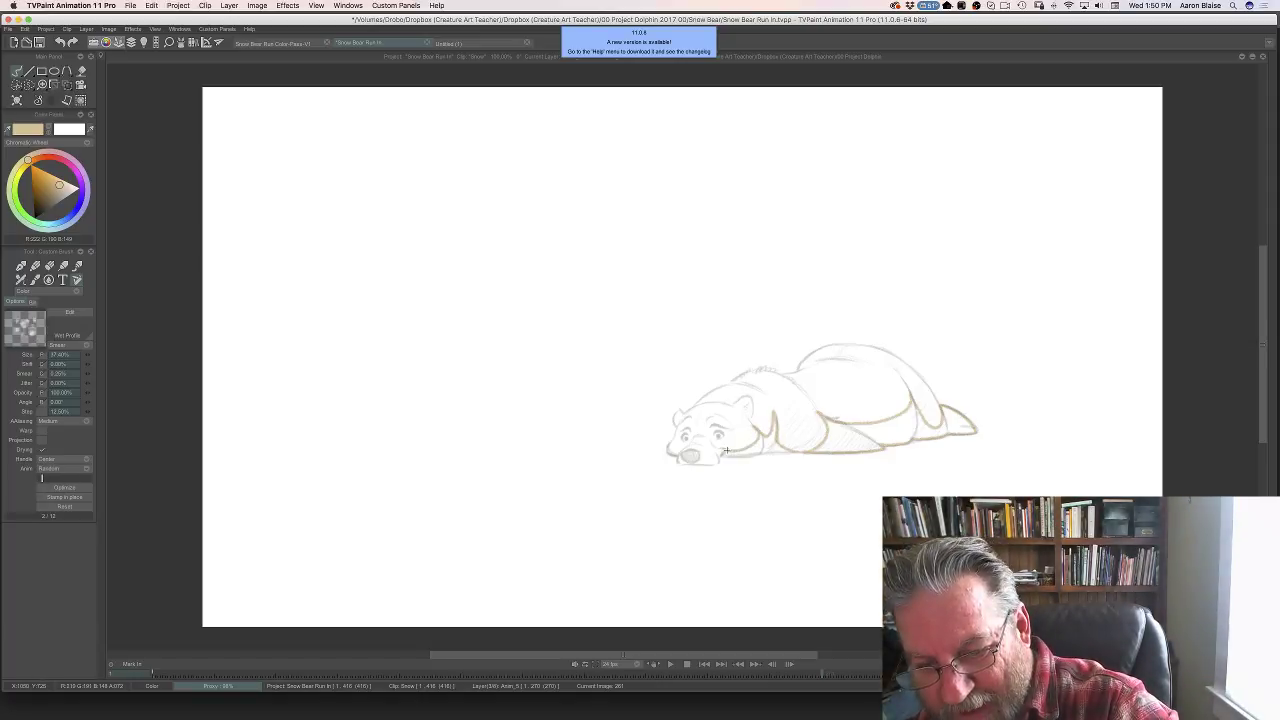
mouse_move(729, 451)
mouse_down()
mouse_move(776, 430)
mouse_move(796, 451)
mouse_move(673, 441)
mouse_up()
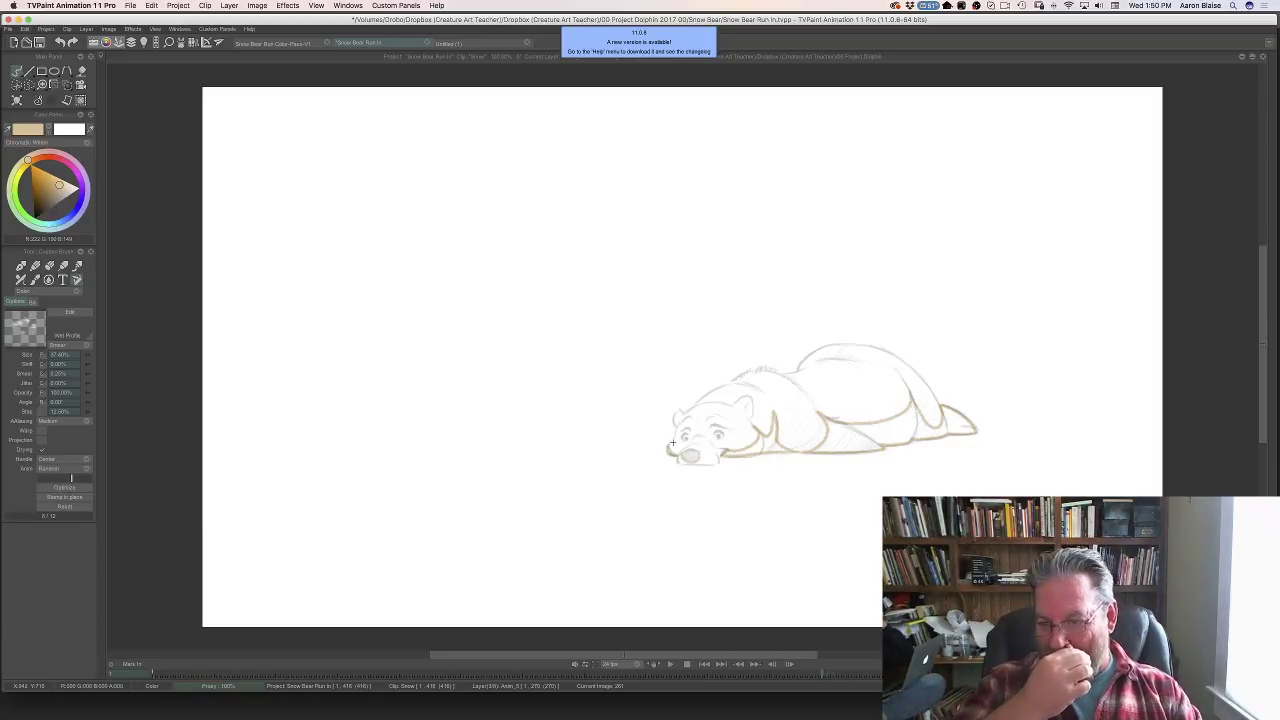
- Advance two frames to image 263 and clear its held tan drawing on layer Anim_5
key(Tab)
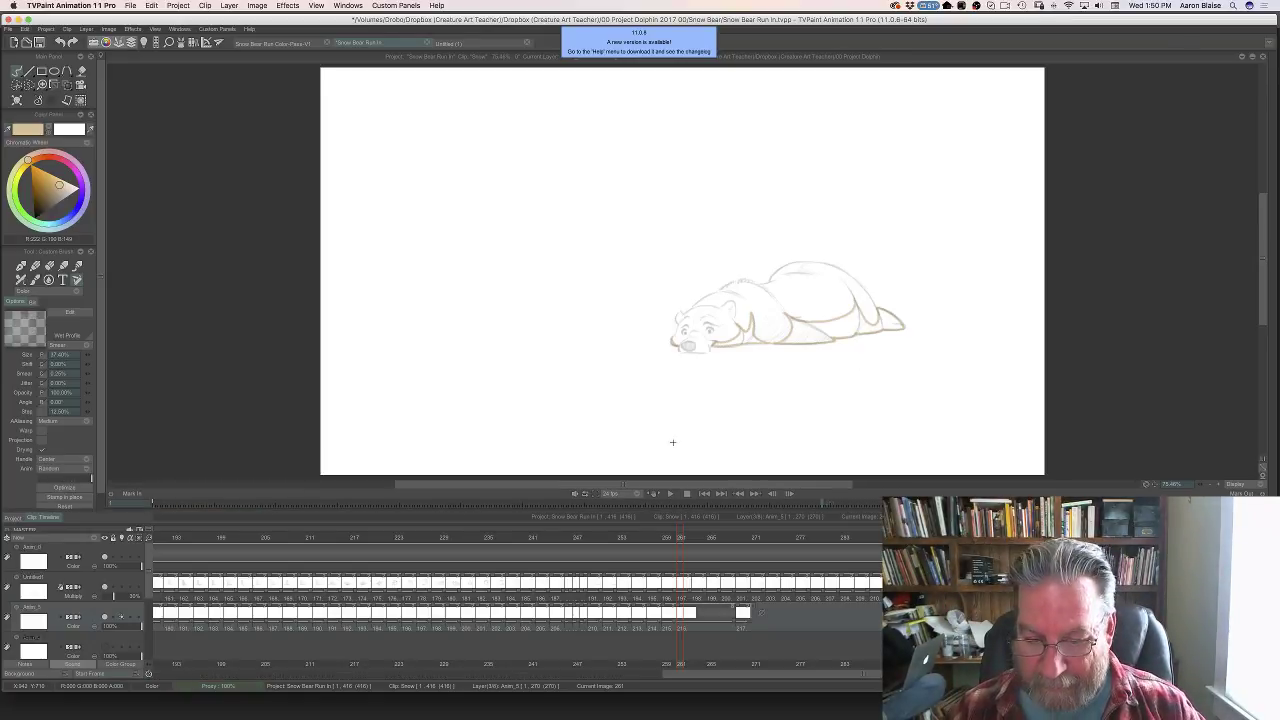
key(Right)
key(Right)
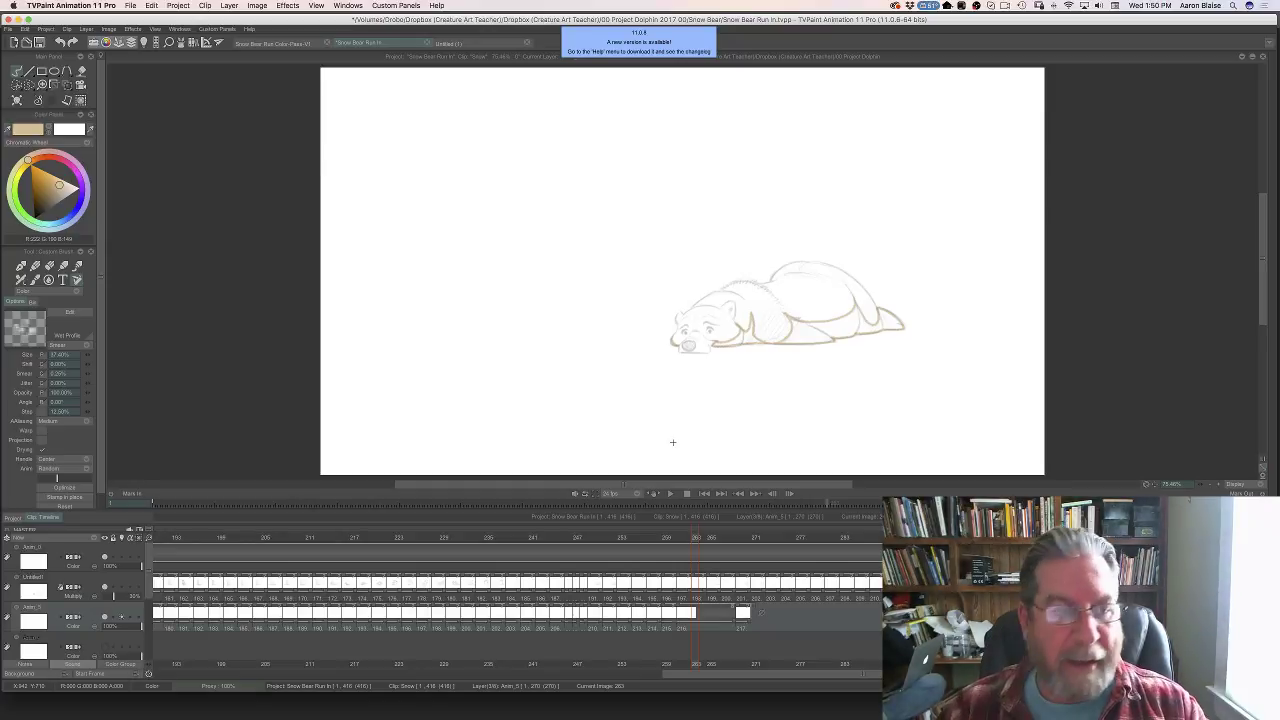
click(15, 101)
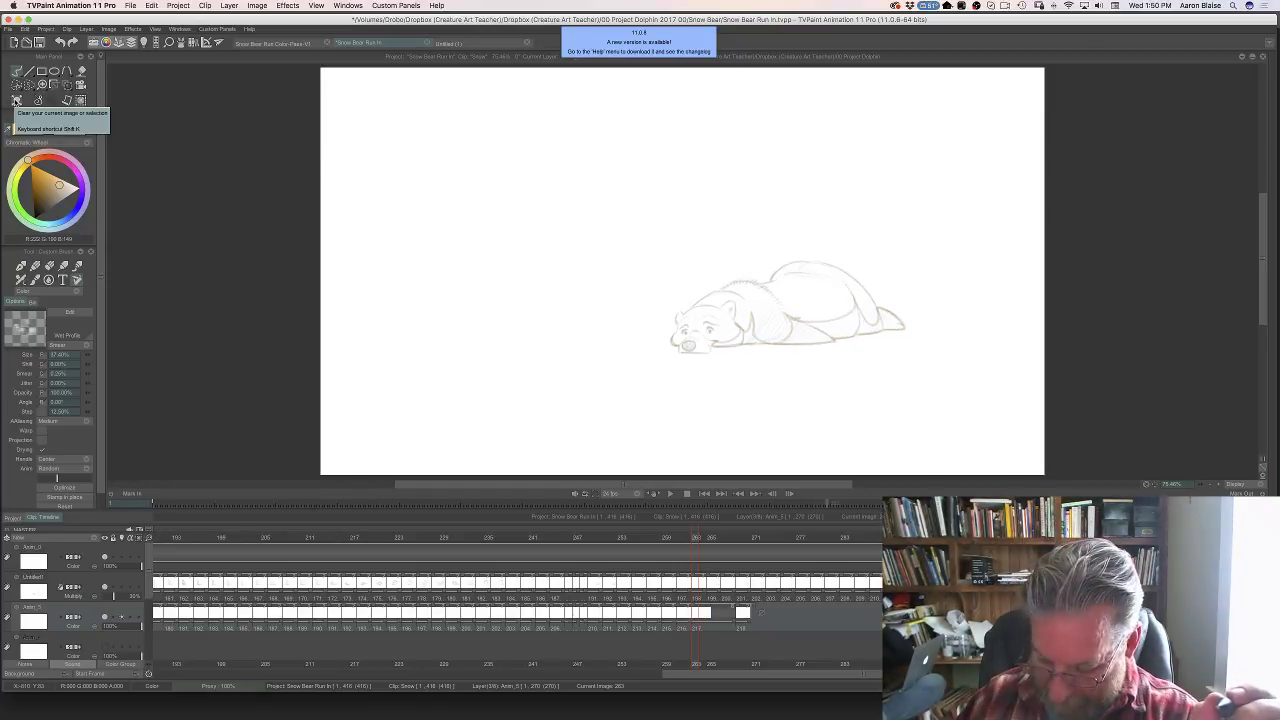
key(Tab)
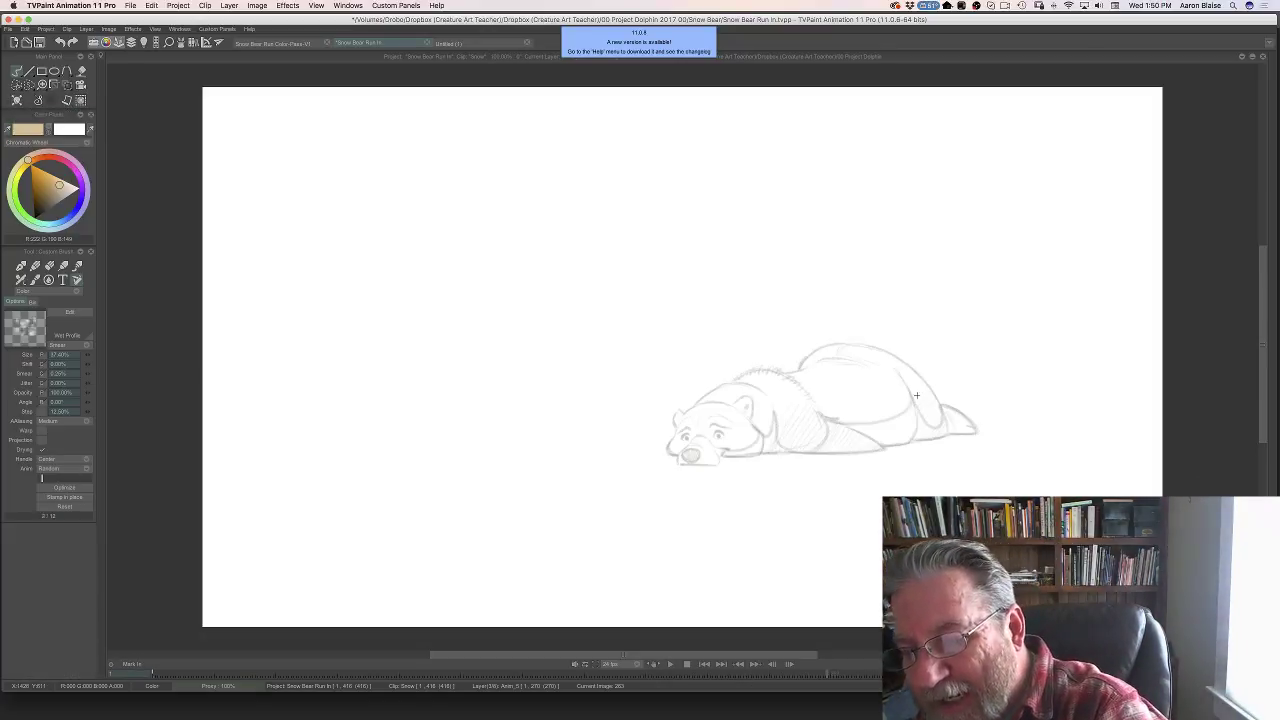
- Trace the tan shadow edges of the hind leg, foot, belly, ground line, front leg, chest and cheeks in image 263
mouse_move(914, 404)
mouse_down()
mouse_move(942, 419)
mouse_move(937, 397)
mouse_move(974, 430)
mouse_up()
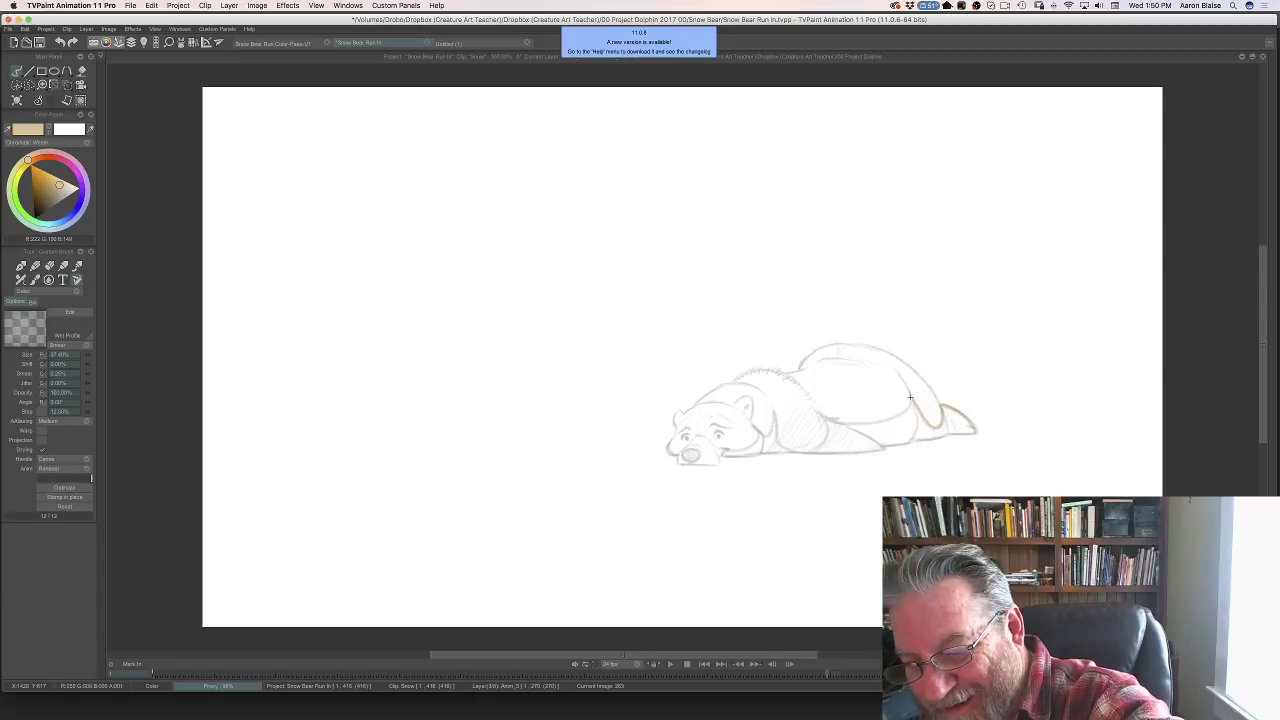
drag(906, 408, 837, 422)
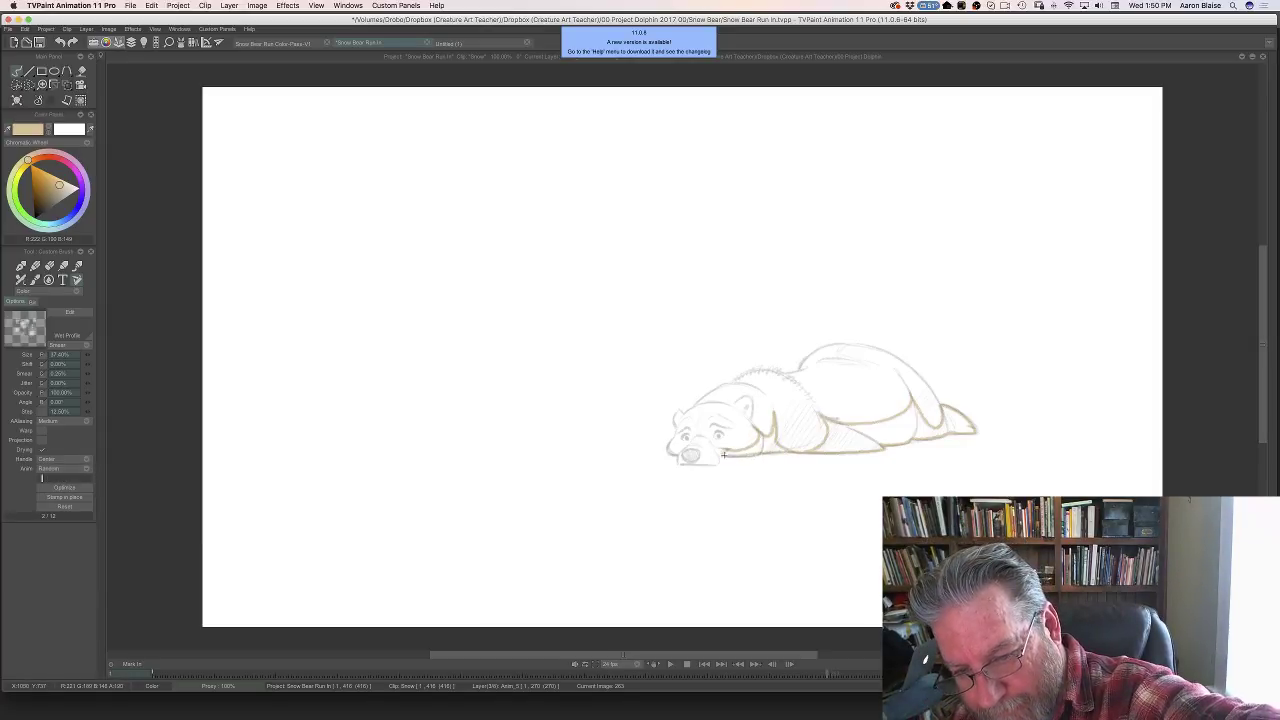
drag(669, 444, 678, 455)
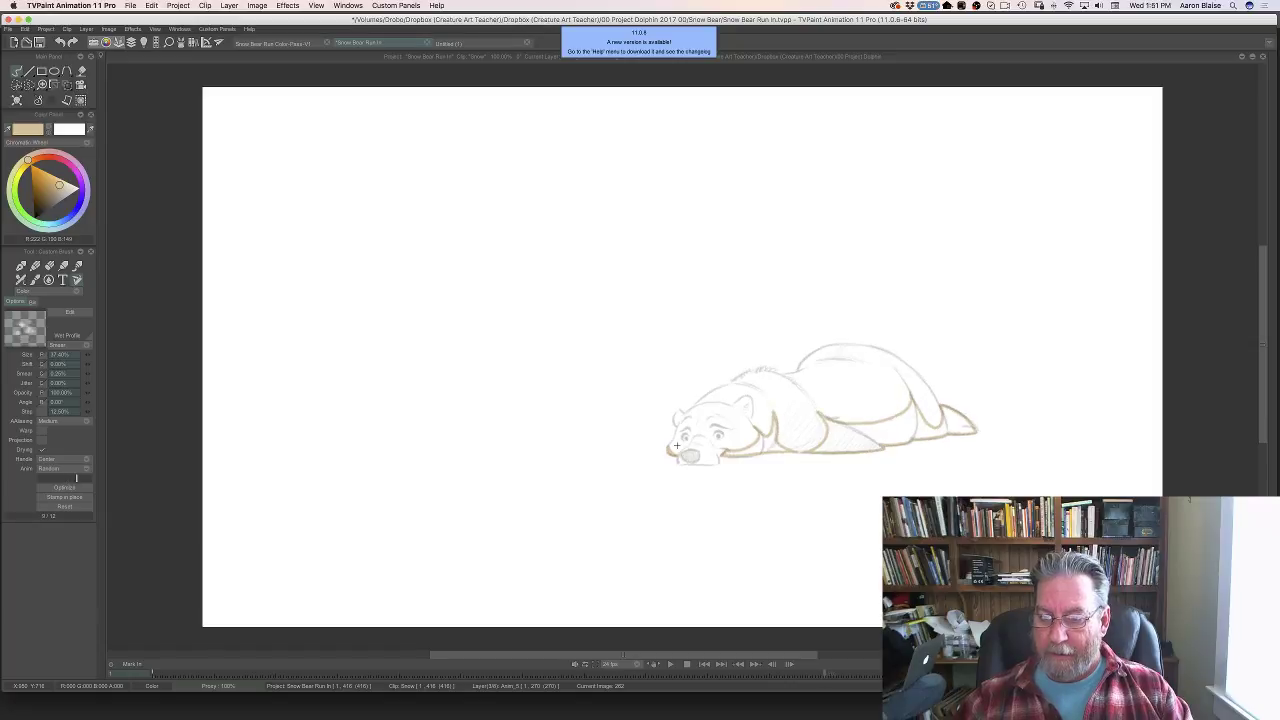
- Move on to image 265 and clear its held tan drawing on layer Anim_5
key(Tab)
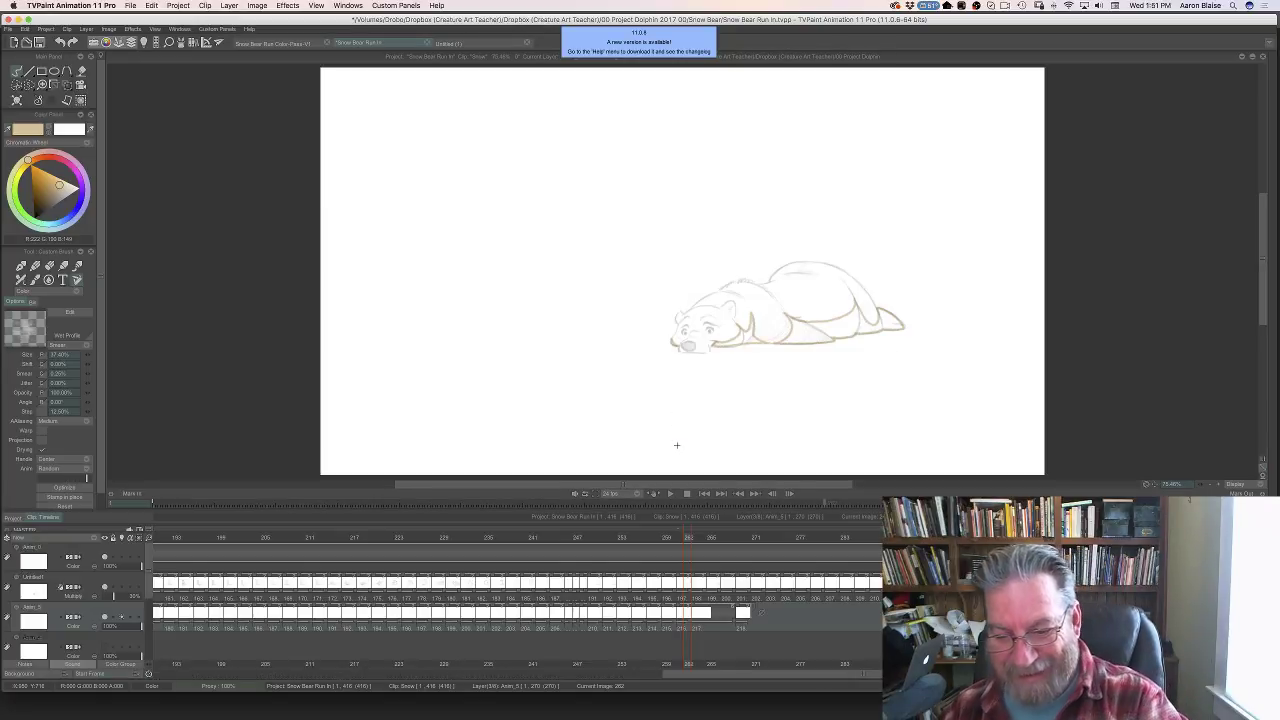
drag(686, 538, 697, 539)
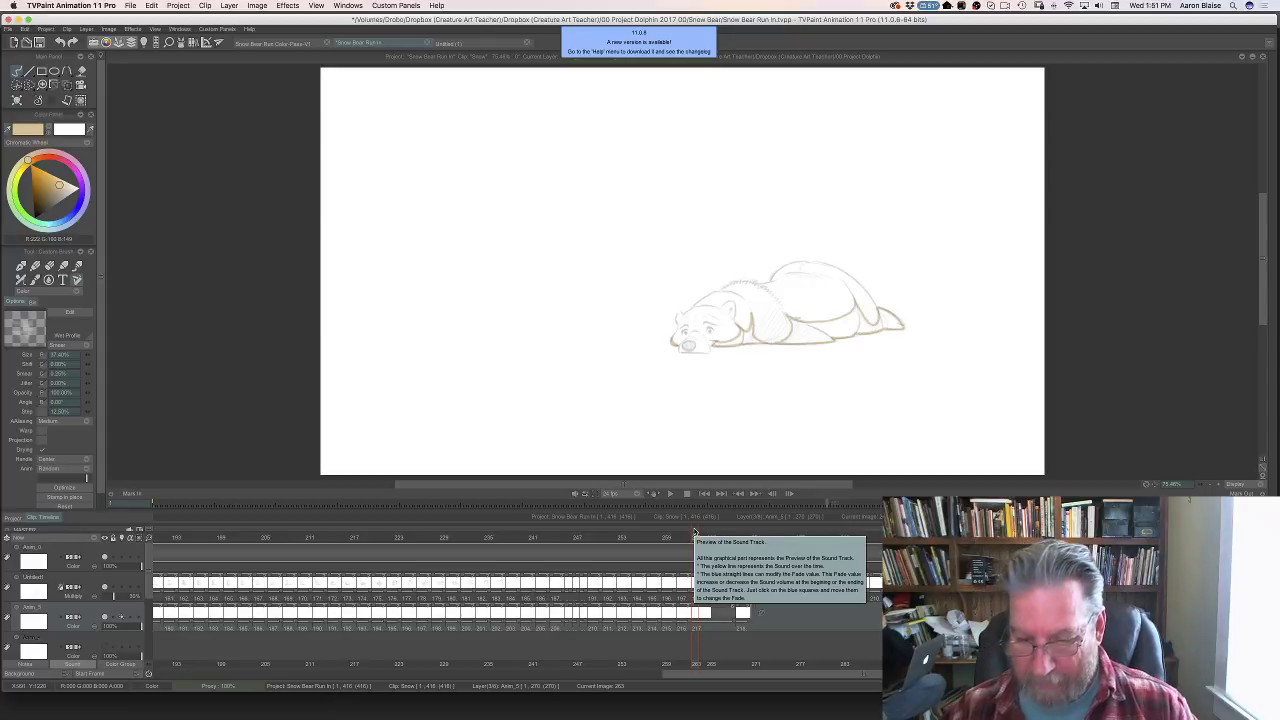
key(Right)
key(Right)
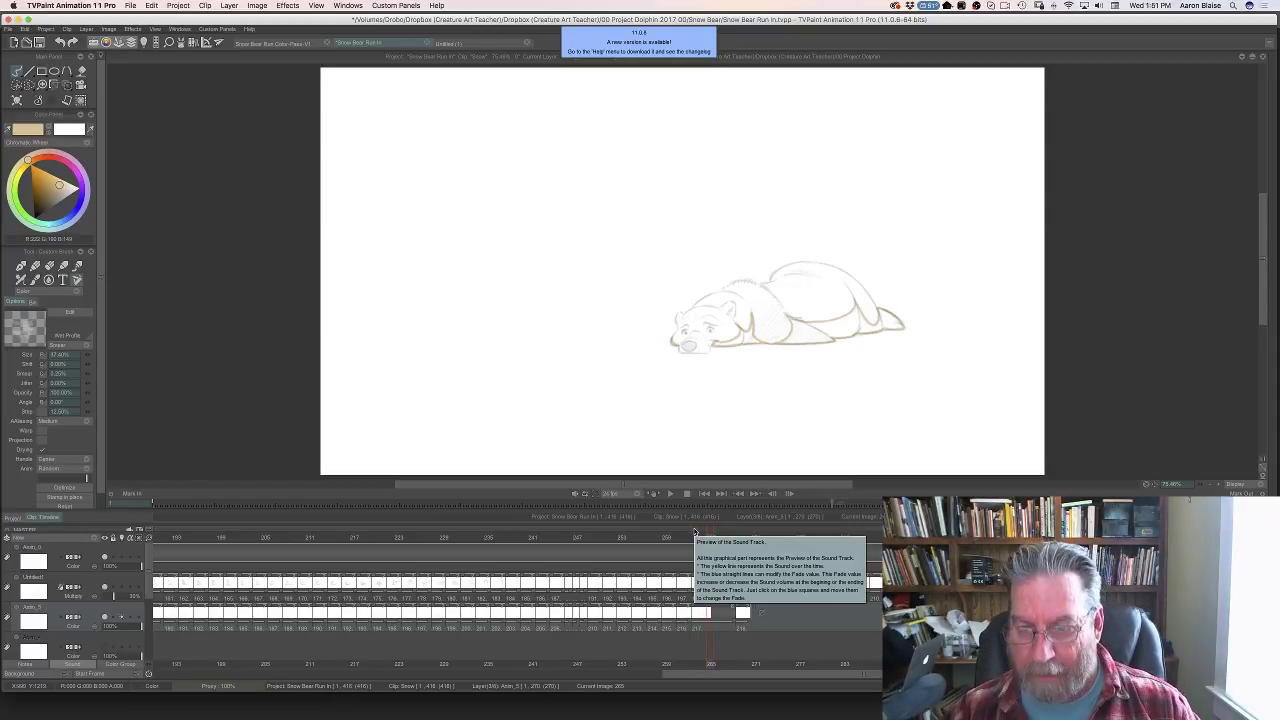
click(16, 101)
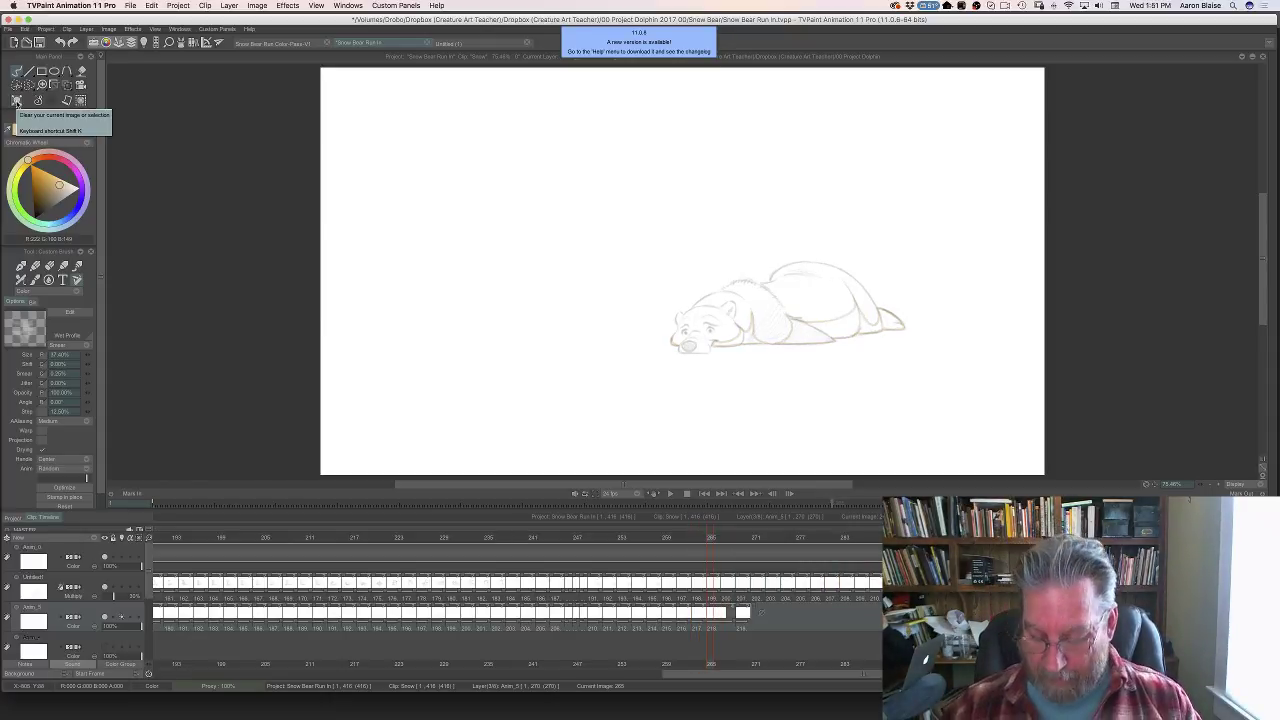
key(Tab)
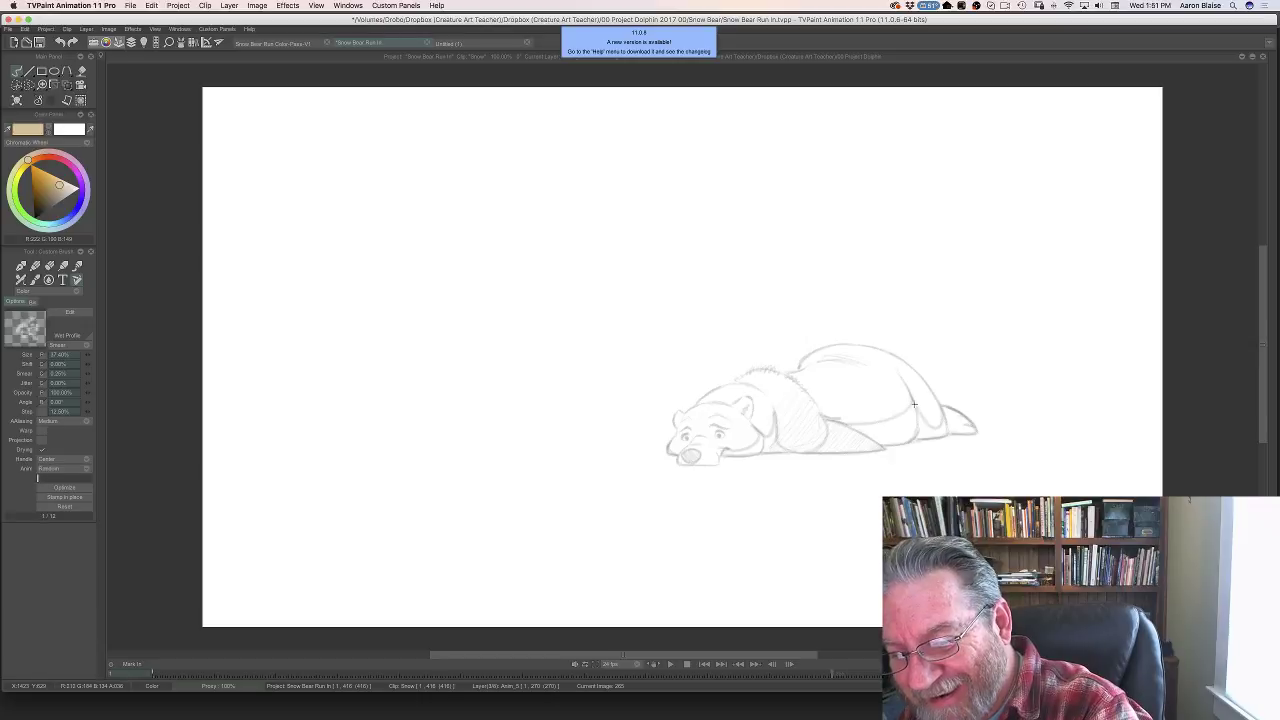
- Trace the tan shadow edges from hind leg to cheeks in image 265, erasing and redrawing the ground line under the front leg
mouse_move(913, 404)
mouse_down()
mouse_move(938, 428)
mouse_move(935, 394)
mouse_move(975, 432)
mouse_move(882, 444)
mouse_move(909, 394)
mouse_move(878, 421)
mouse_move(820, 418)
mouse_move(826, 434)
mouse_move(800, 455)
mouse_up()
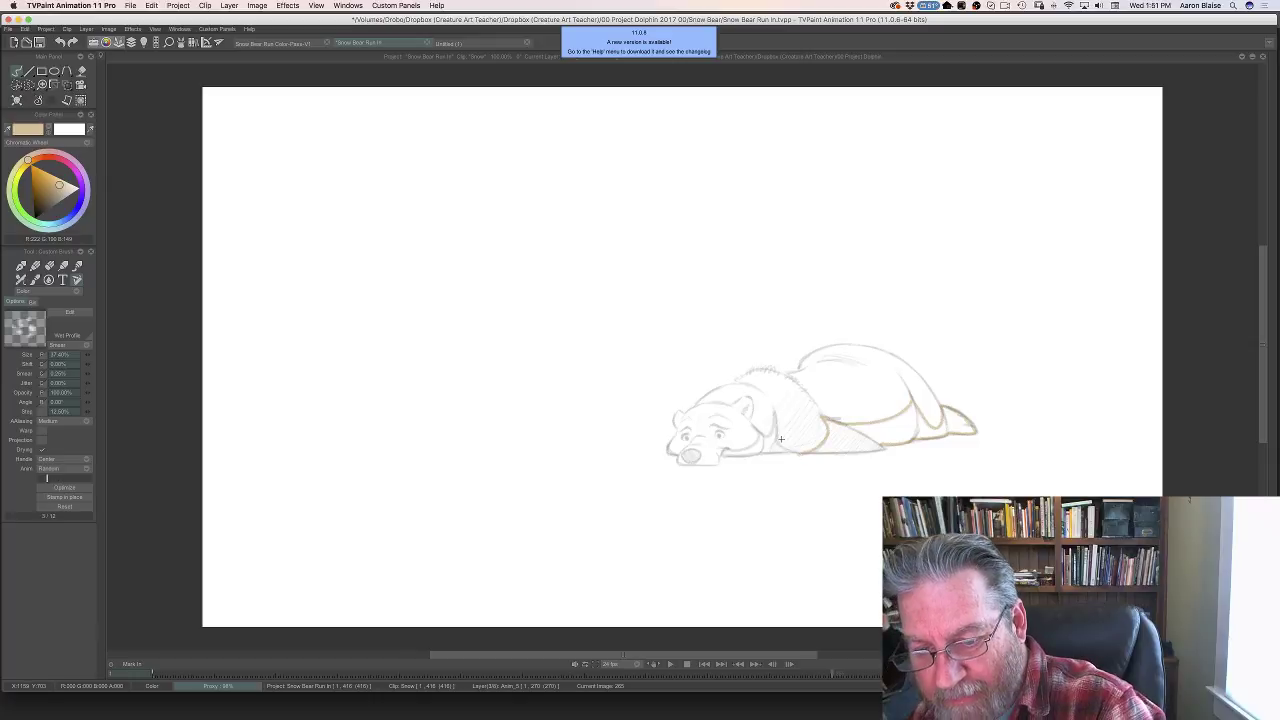
key(e)
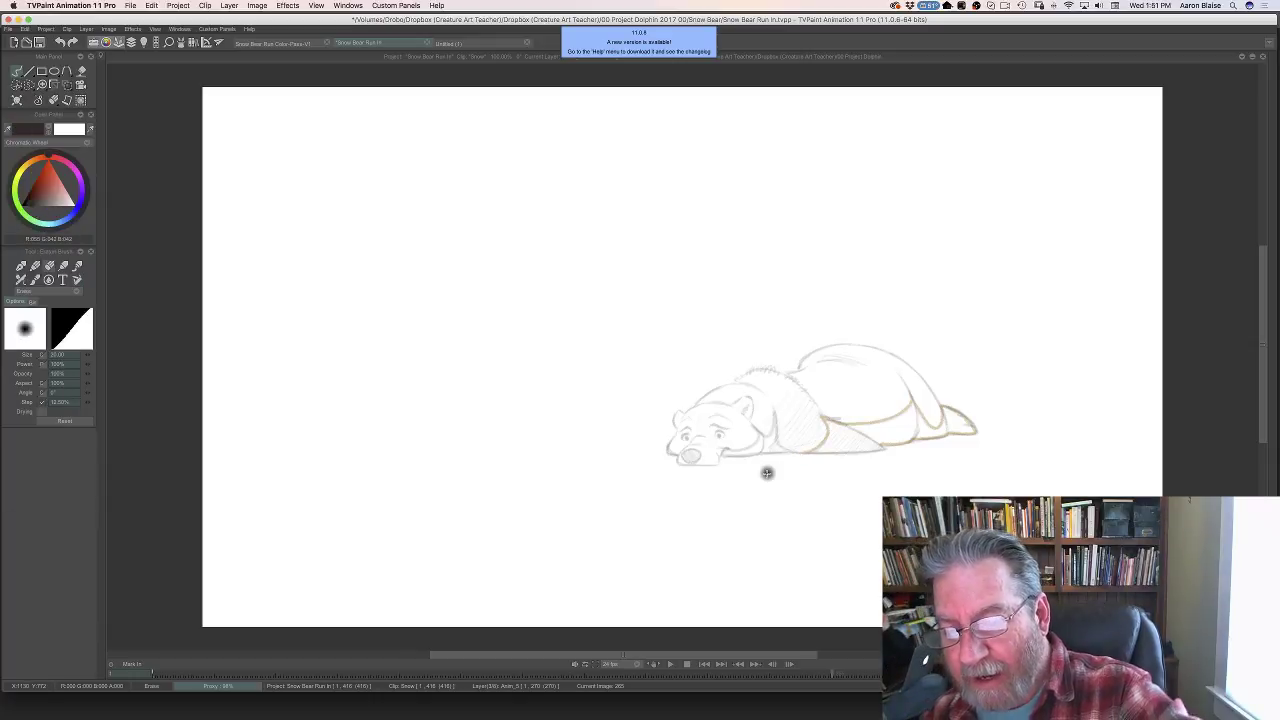
key(e)
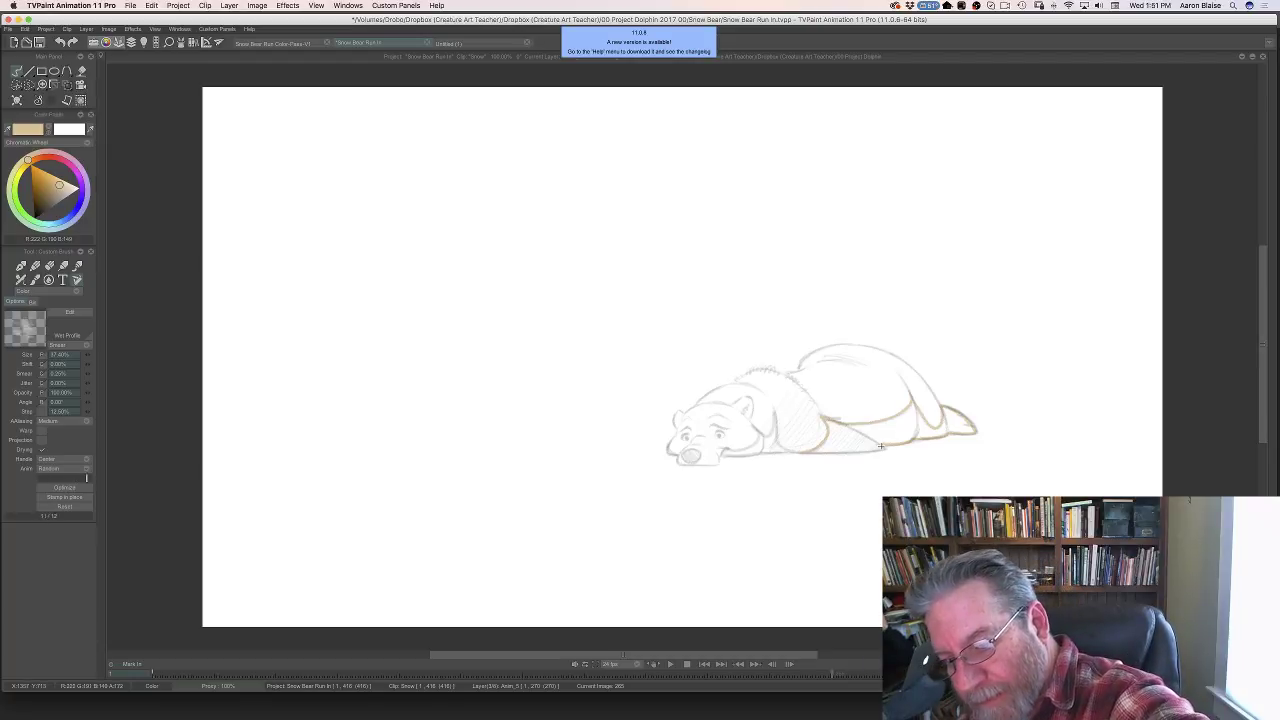
drag(863, 453, 798, 453)
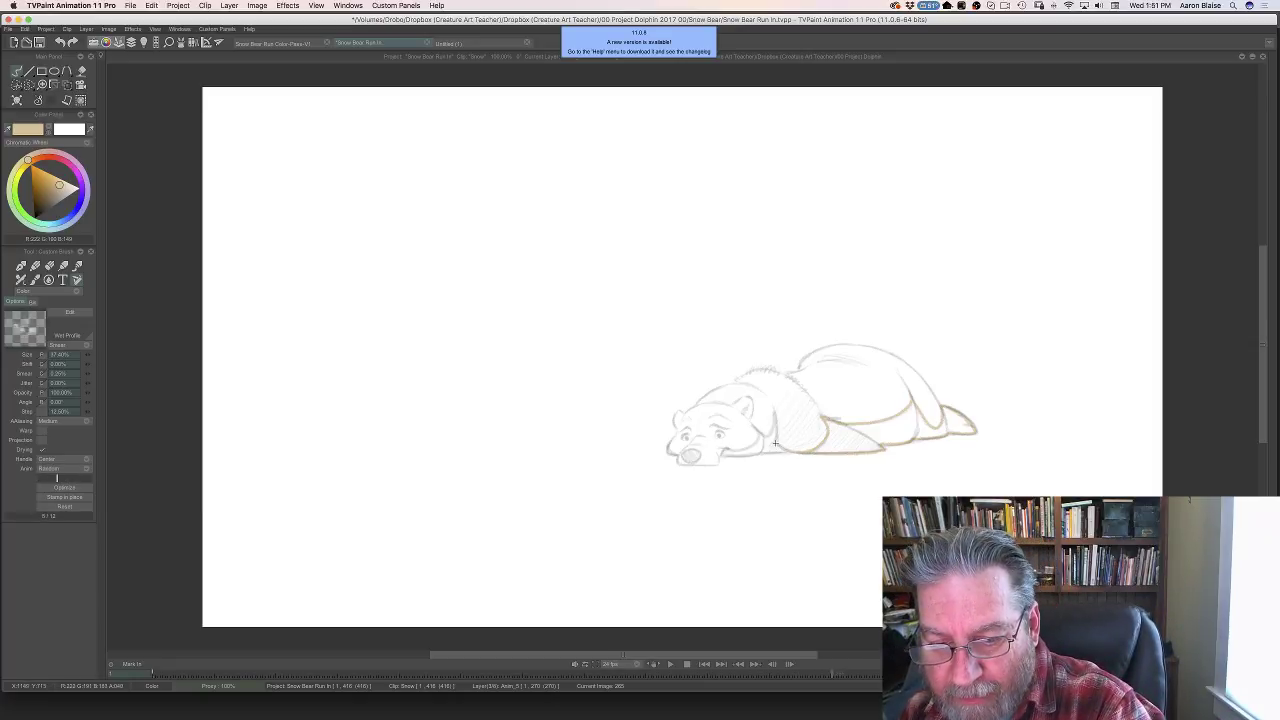
drag(775, 443, 772, 412)
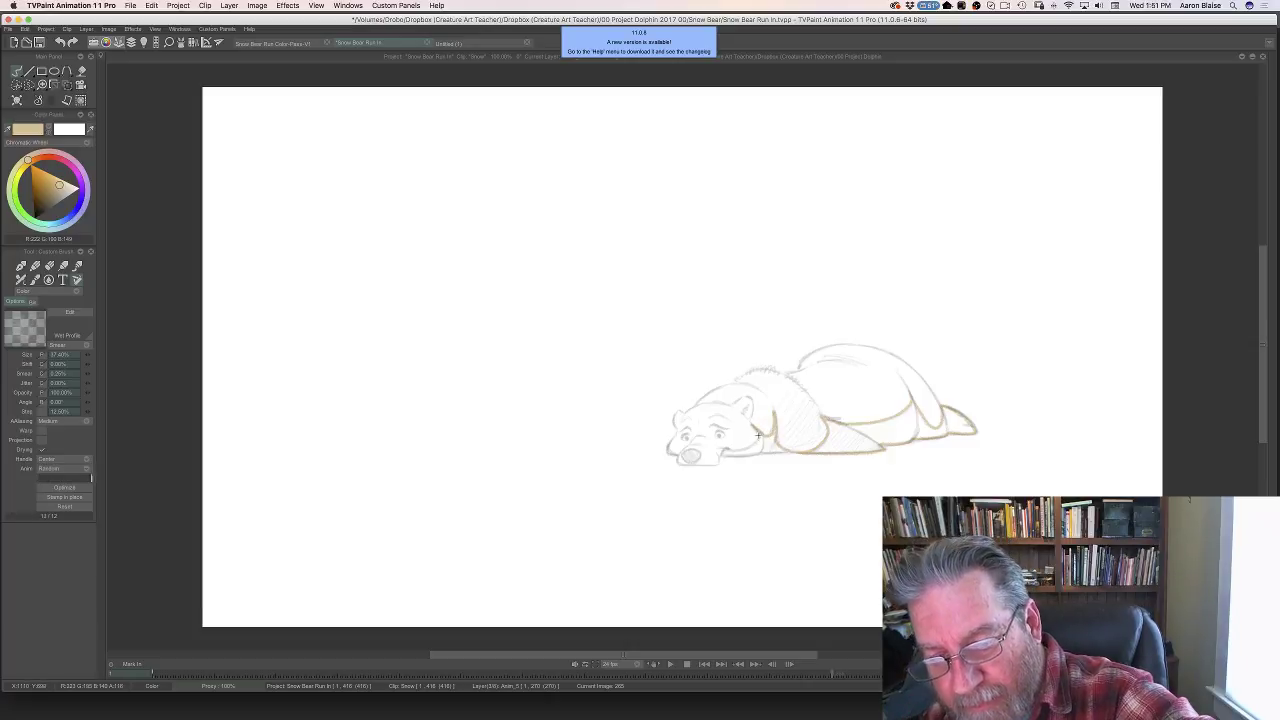
mouse_move(755, 443)
mouse_down()
mouse_move(721, 454)
mouse_move(788, 451)
mouse_up()
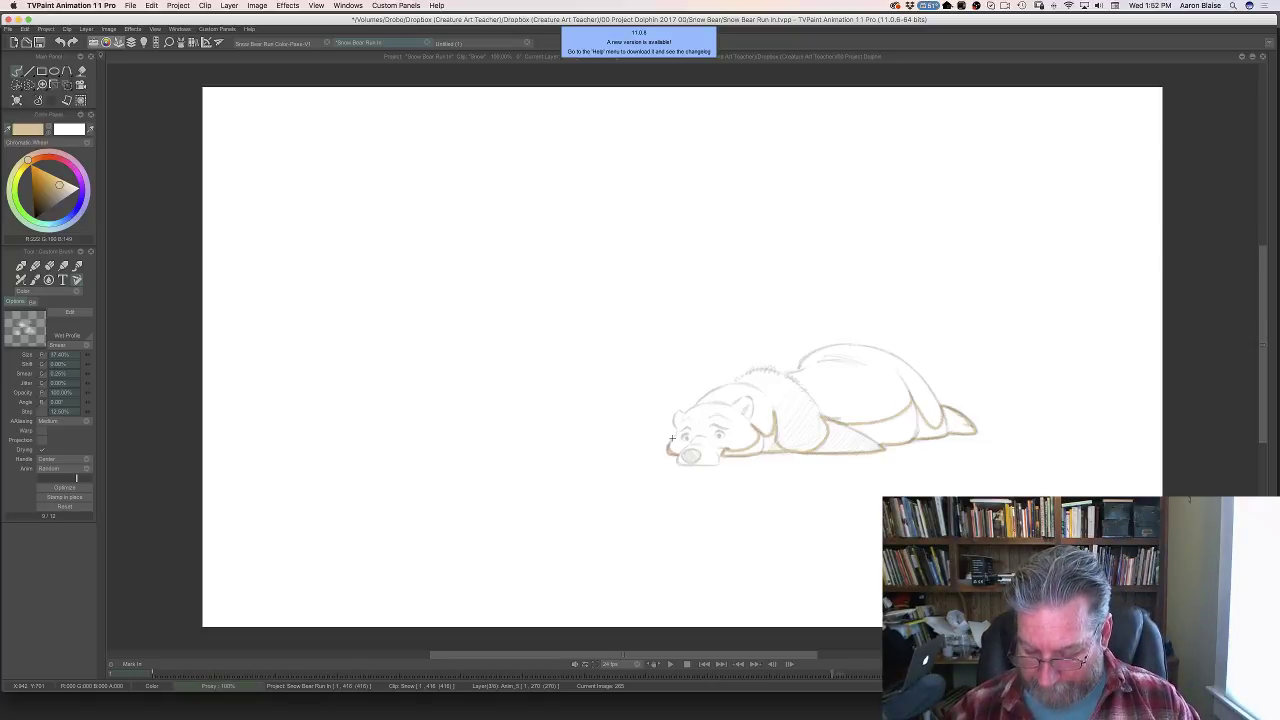
- Clear the held tan drawing at image 267 on layer Anim_5
key(Tab)
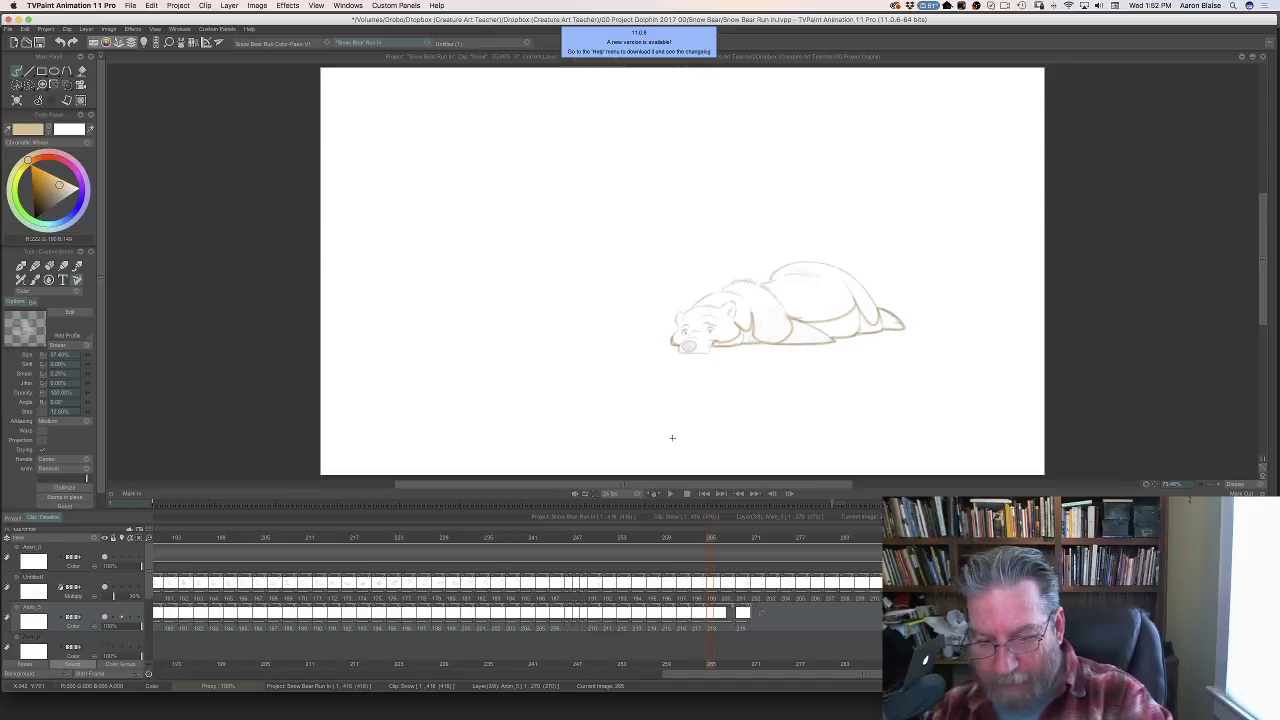
click(725, 542)
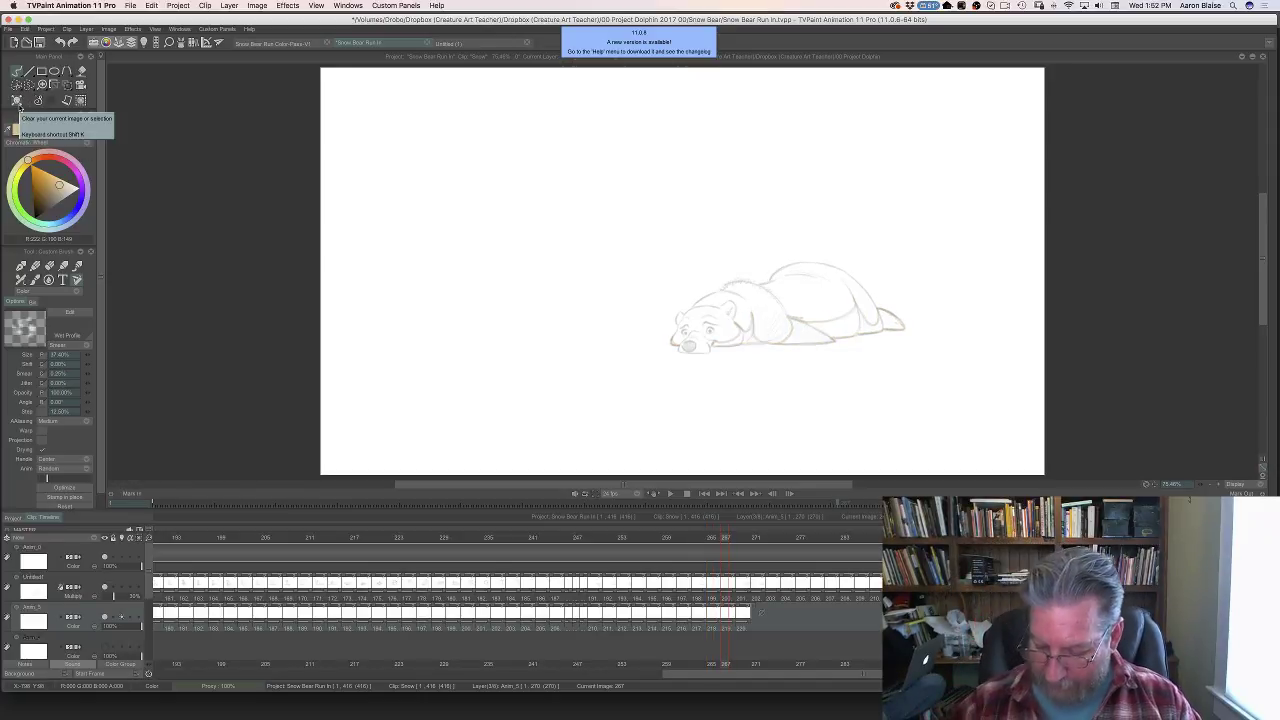
key(Tab)
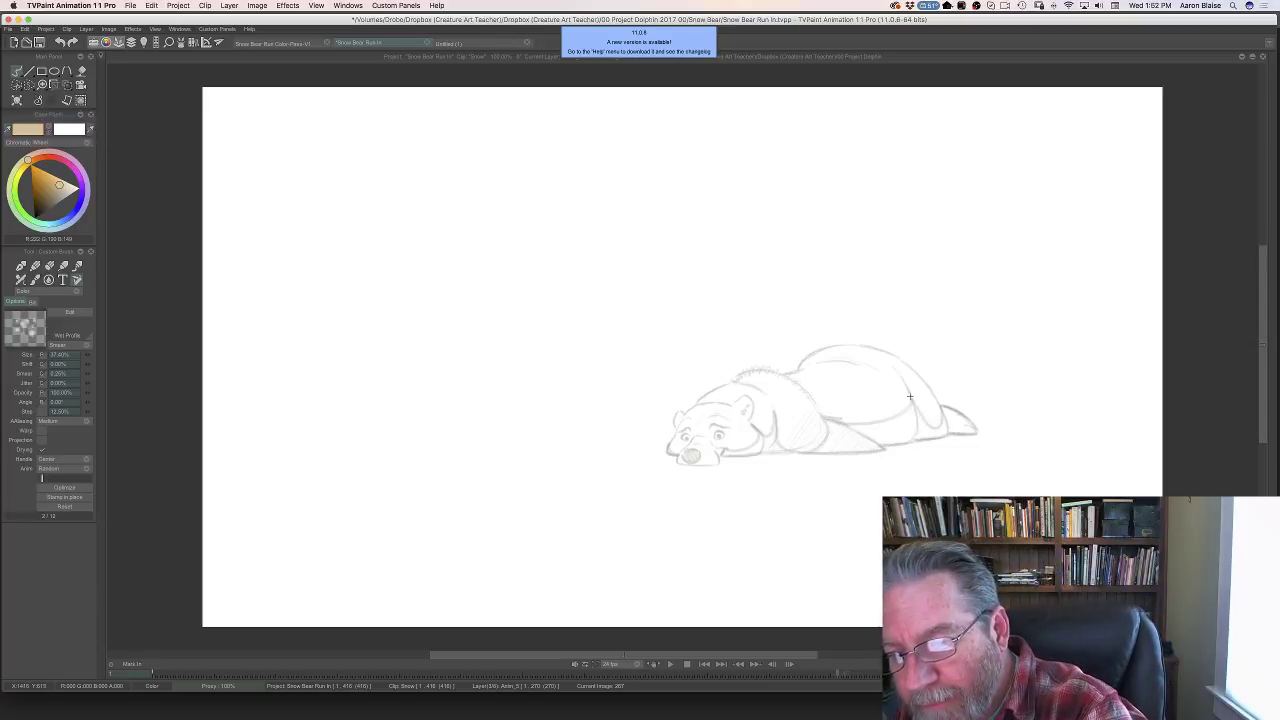
- Trace the tan shadow edges from the hind leg and foot to the cheeks in image 267, saving the project along the way
mouse_move(910, 396)
mouse_down()
mouse_move(930, 427)
mouse_move(943, 428)
mouse_move(938, 401)
mouse_move(977, 432)
mouse_move(950, 433)
mouse_up()
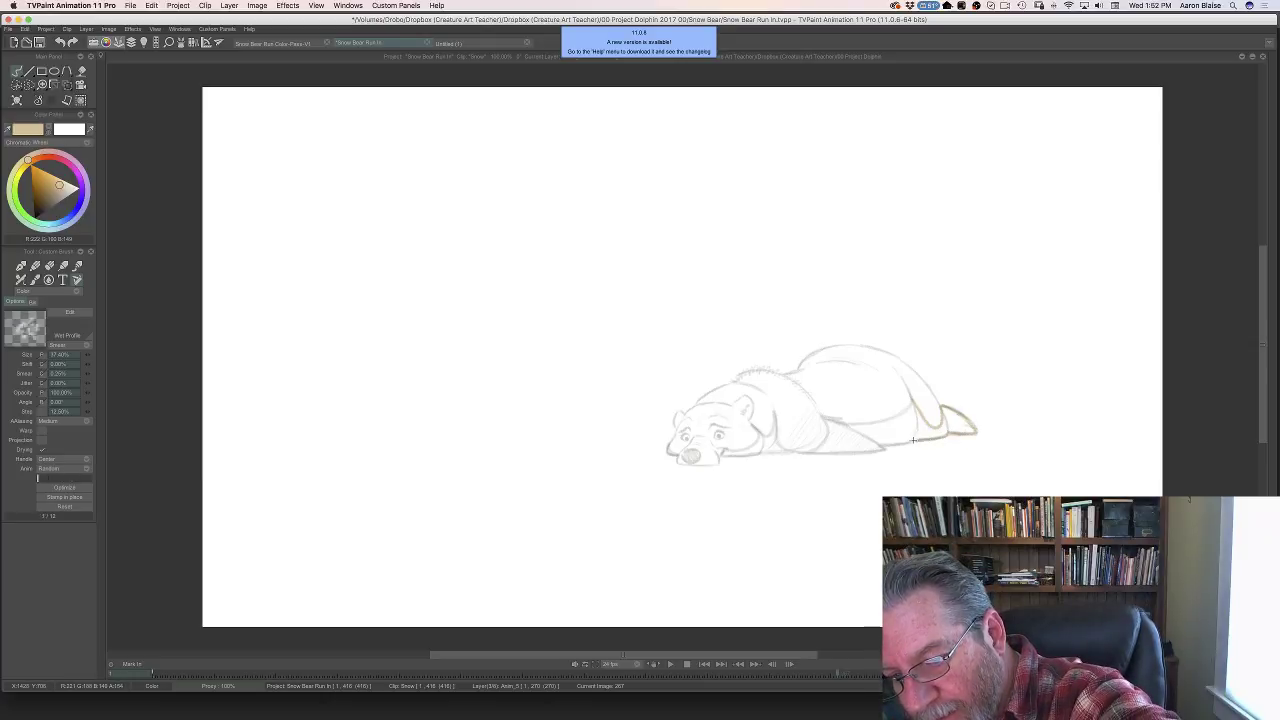
drag(913, 440, 841, 452)
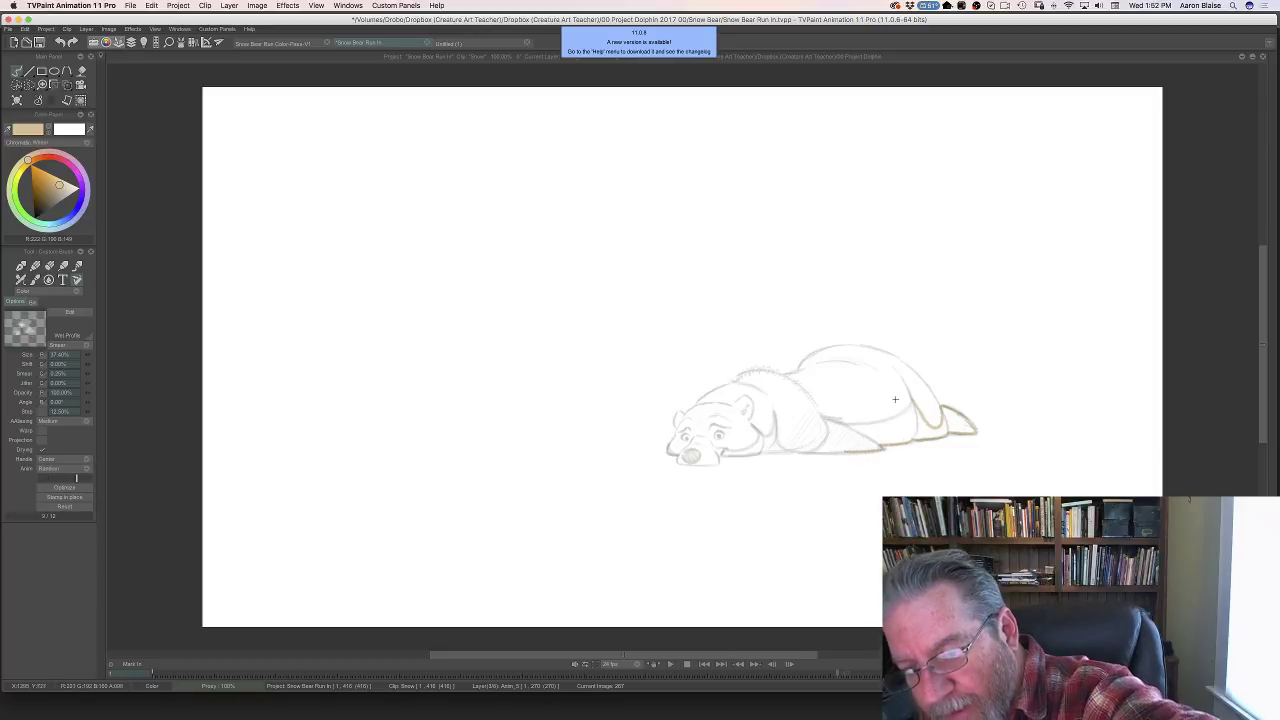
drag(900, 411, 838, 422)
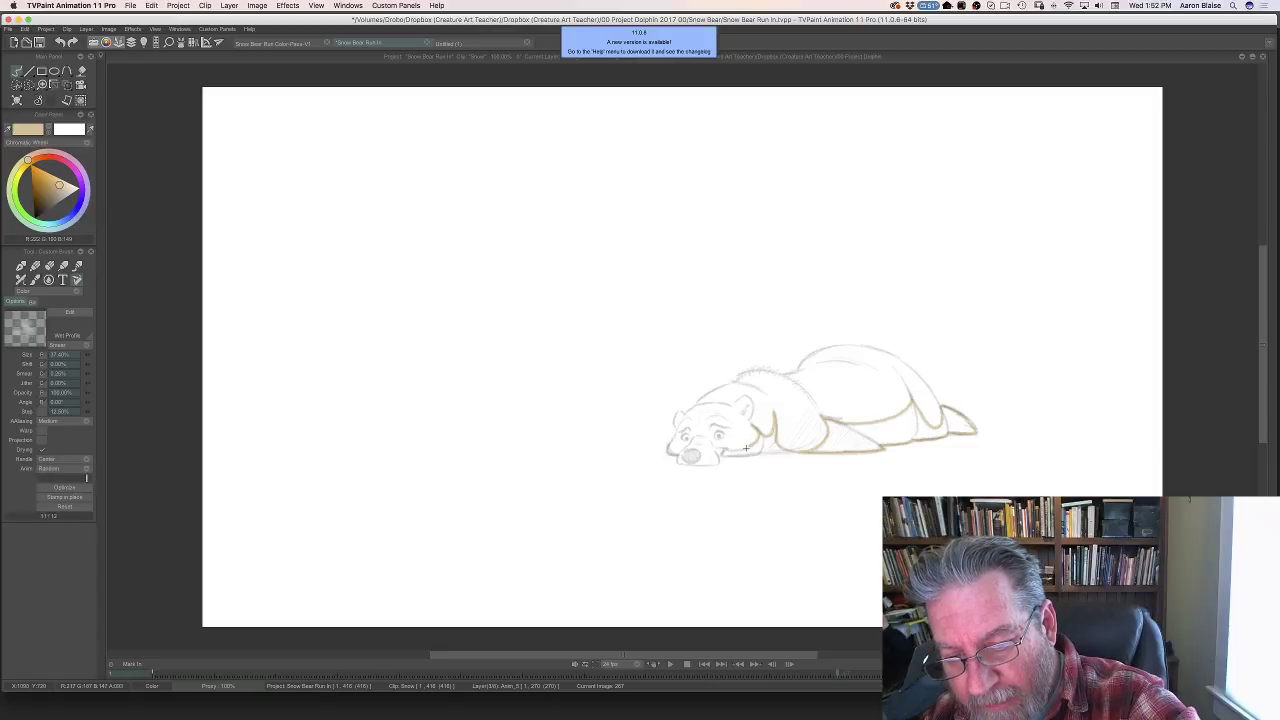
key(super+s)
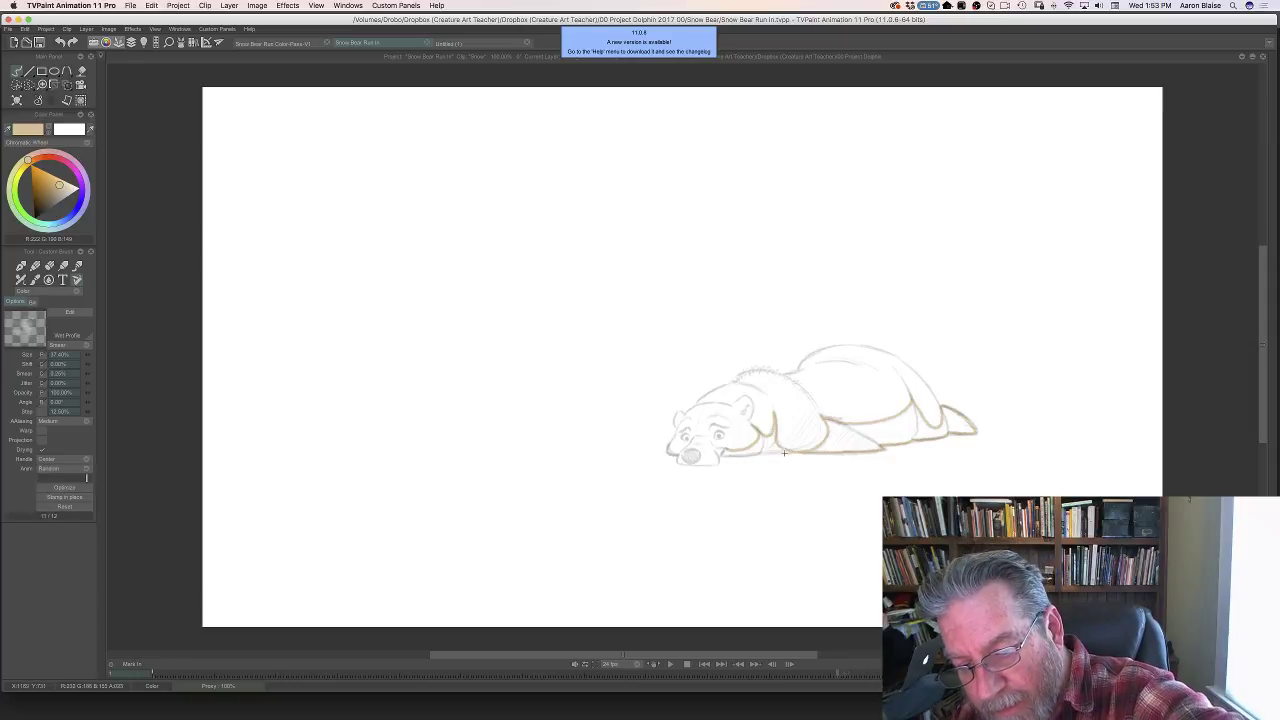
drag(744, 455, 673, 444)
click(722, 452)
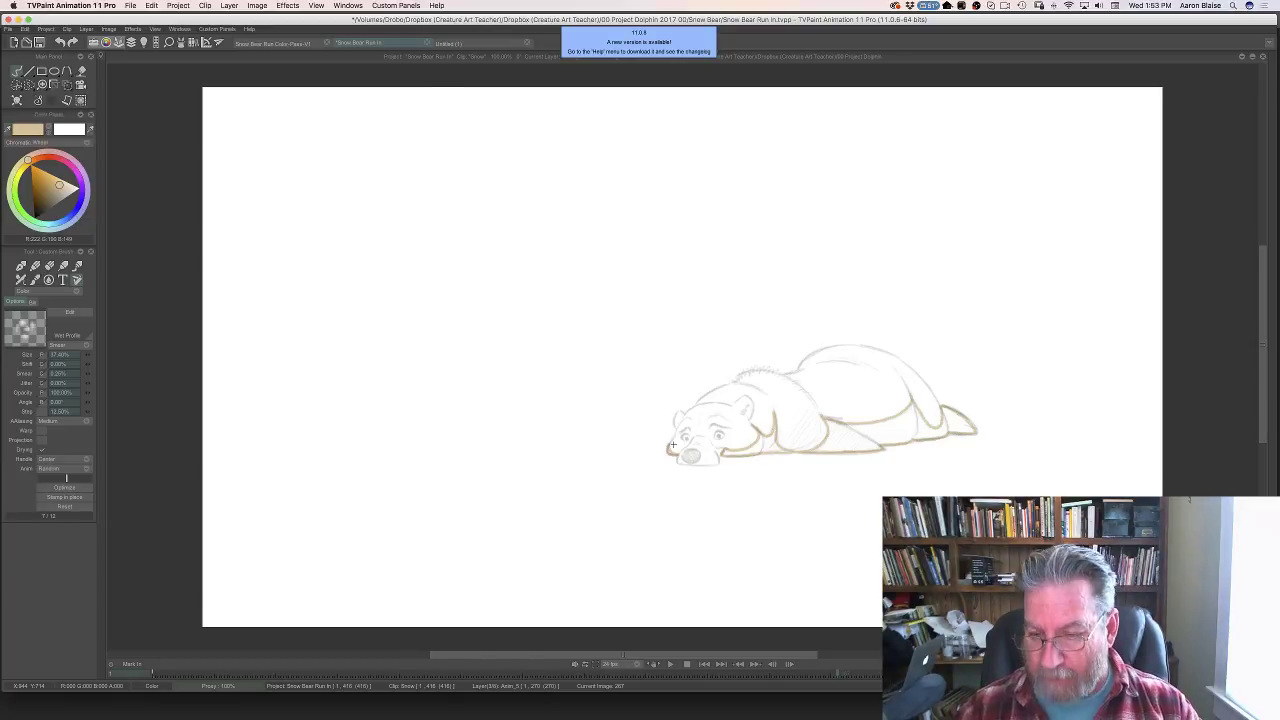
- Show the timeline and scrub back to image 172, keeping layer Anim_5 active
key(Tab)
mouse_move(727, 540)
mouse_down()
mouse_move(475, 565)
mouse_move(718, 565)
mouse_up()
mouse_move(664, 567)
mouse_down()
mouse_move(272, 582)
mouse_move(669, 578)
mouse_up()
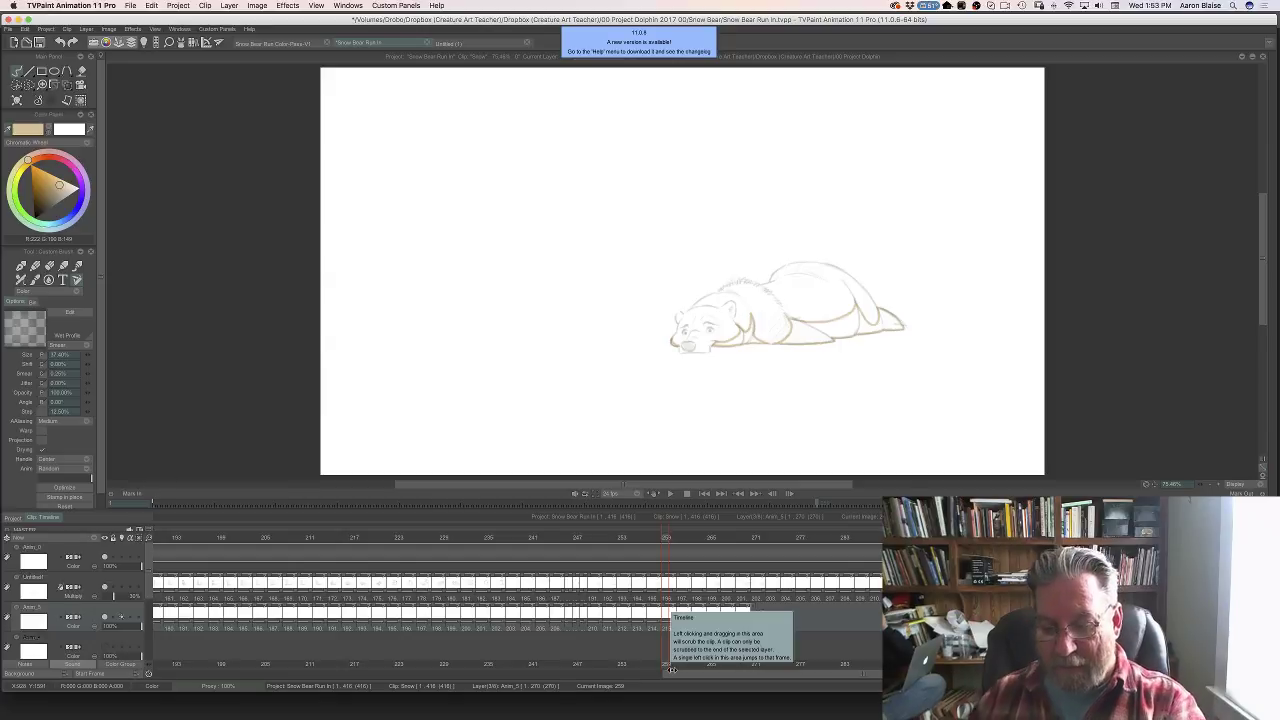
drag(672, 670, 403, 668)
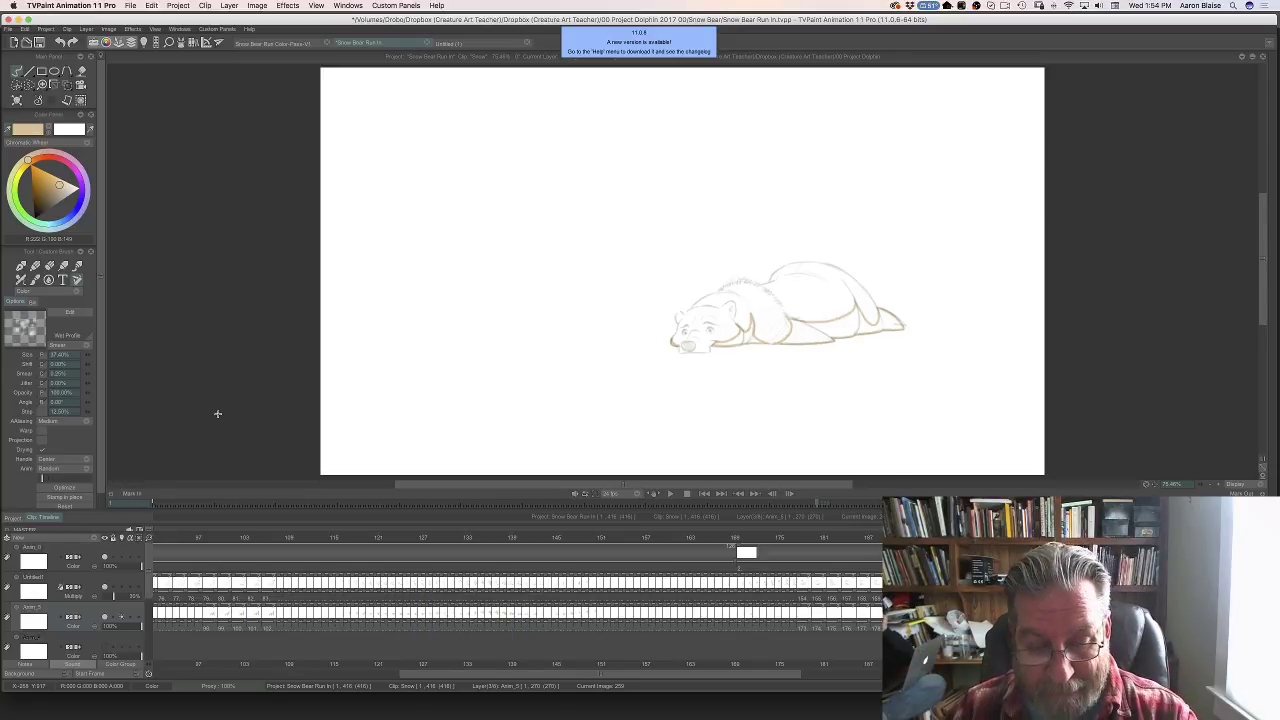
drag(624, 540, 1002, 563)
drag(651, 669, 847, 672)
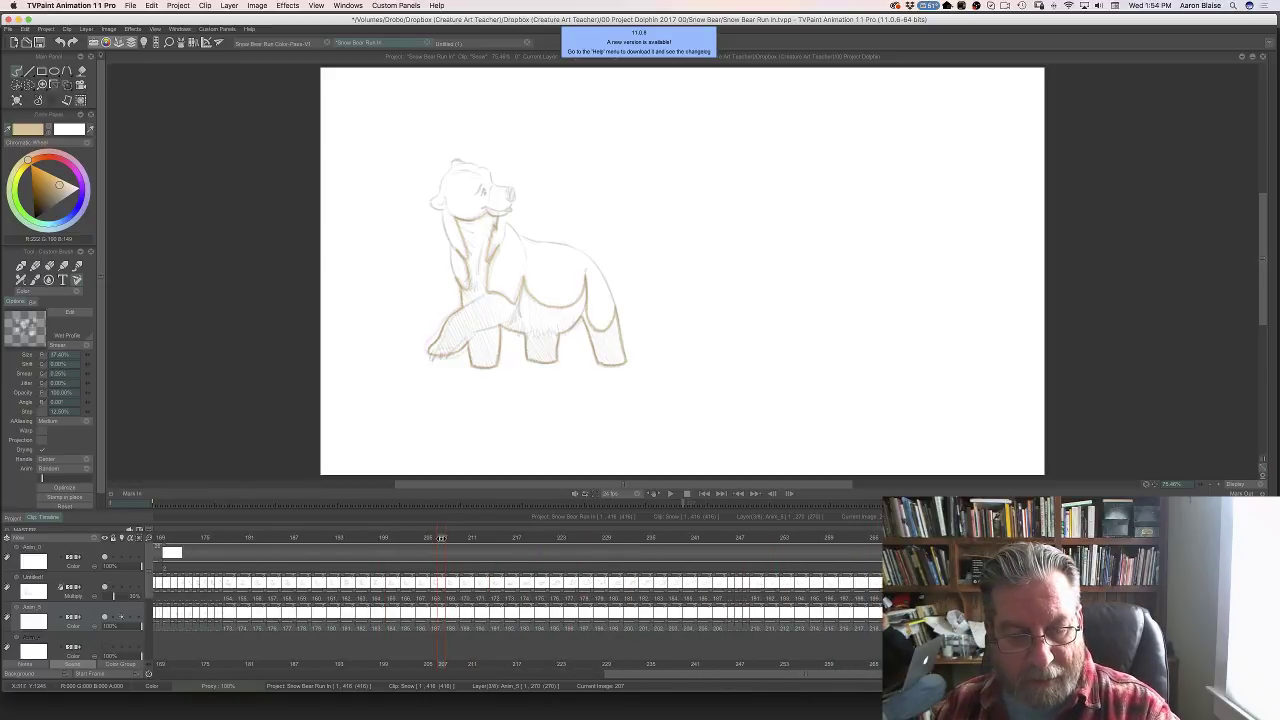
drag(438, 538, 183, 580)
drag(610, 677, 498, 675)
mouse_move(489, 538)
mouse_down()
mouse_move(472, 541)
mouse_move(490, 541)
mouse_up()
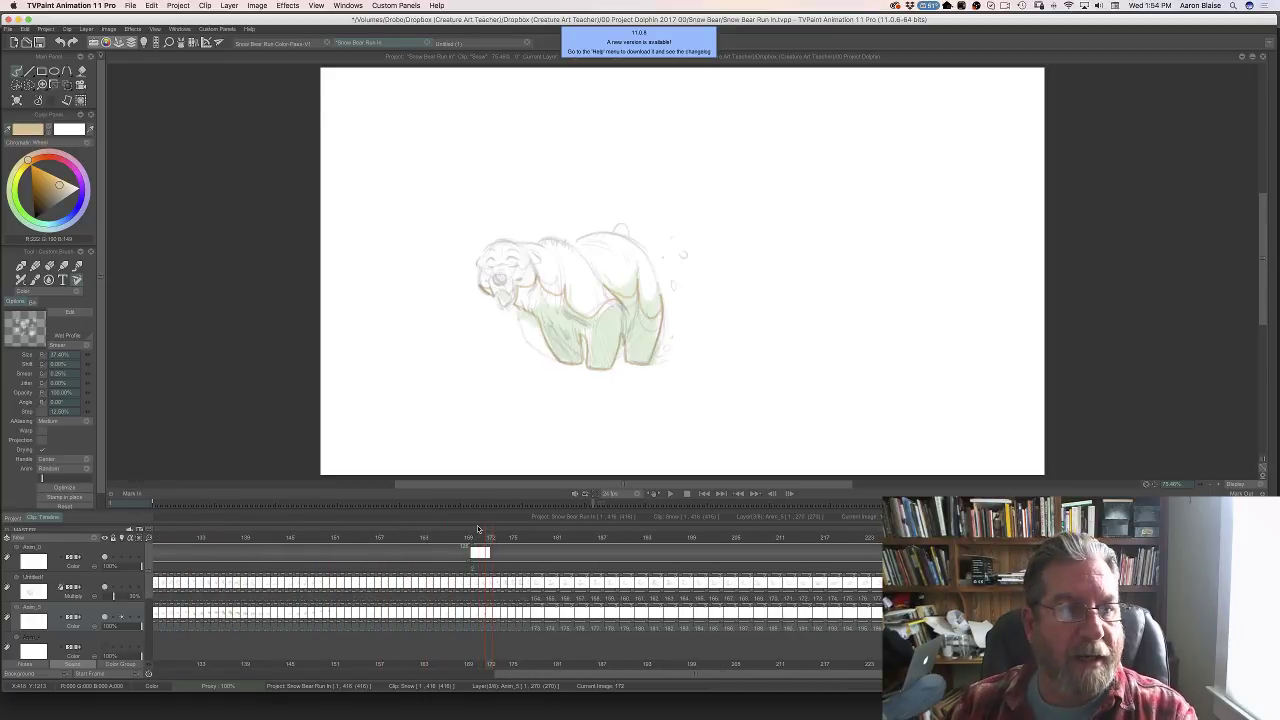
- Fill the outlined shadow areas of the bear with tan in images 172, 173 and 174 using the paint bucket
key(f)
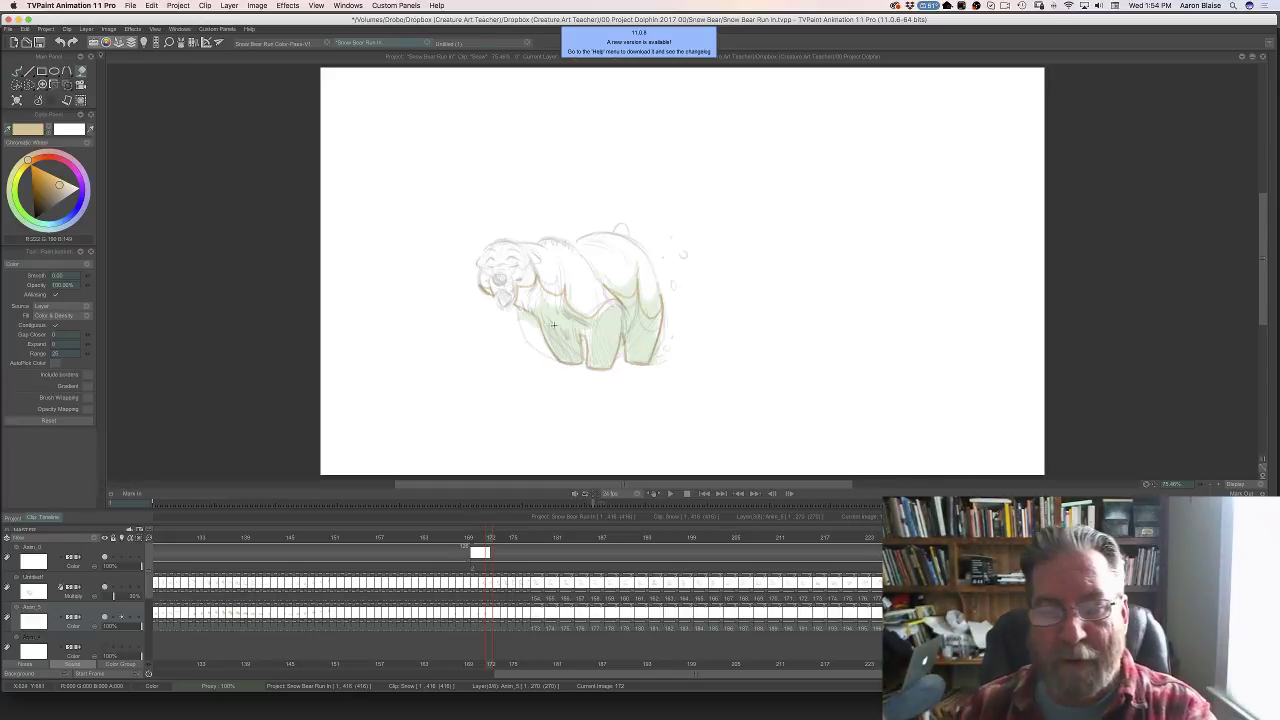
click(549, 321)
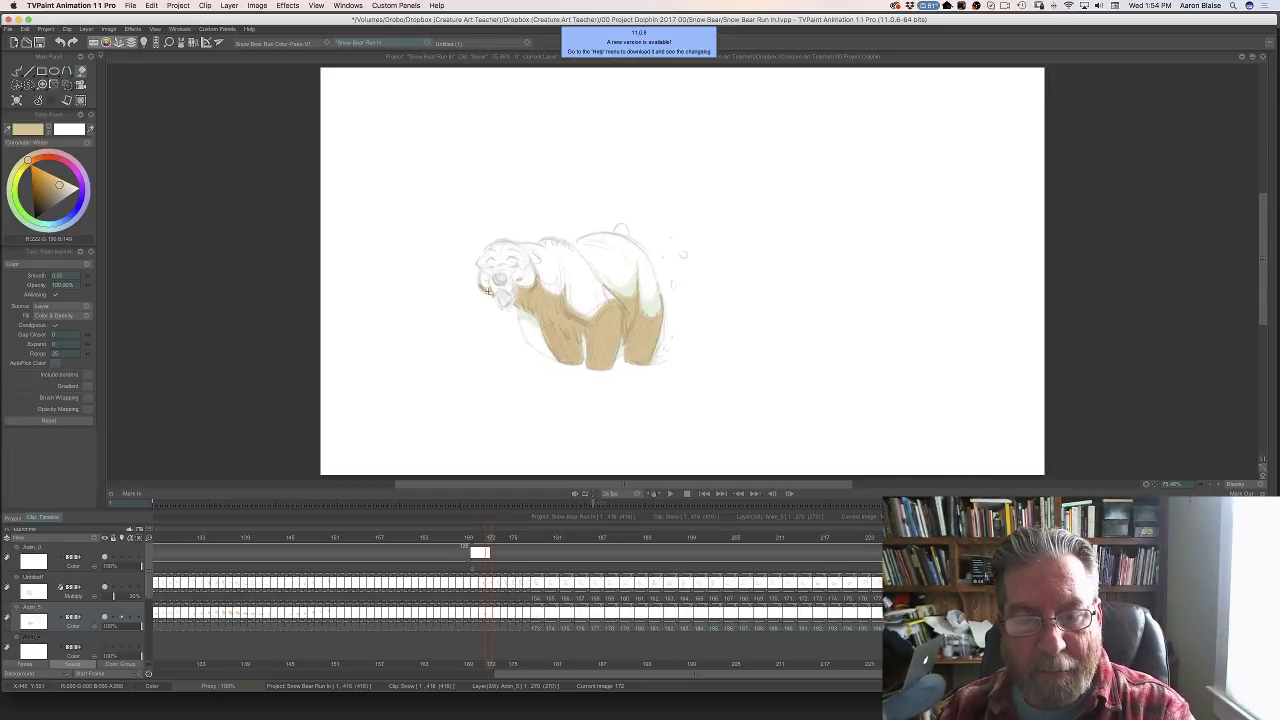
click(497, 538)
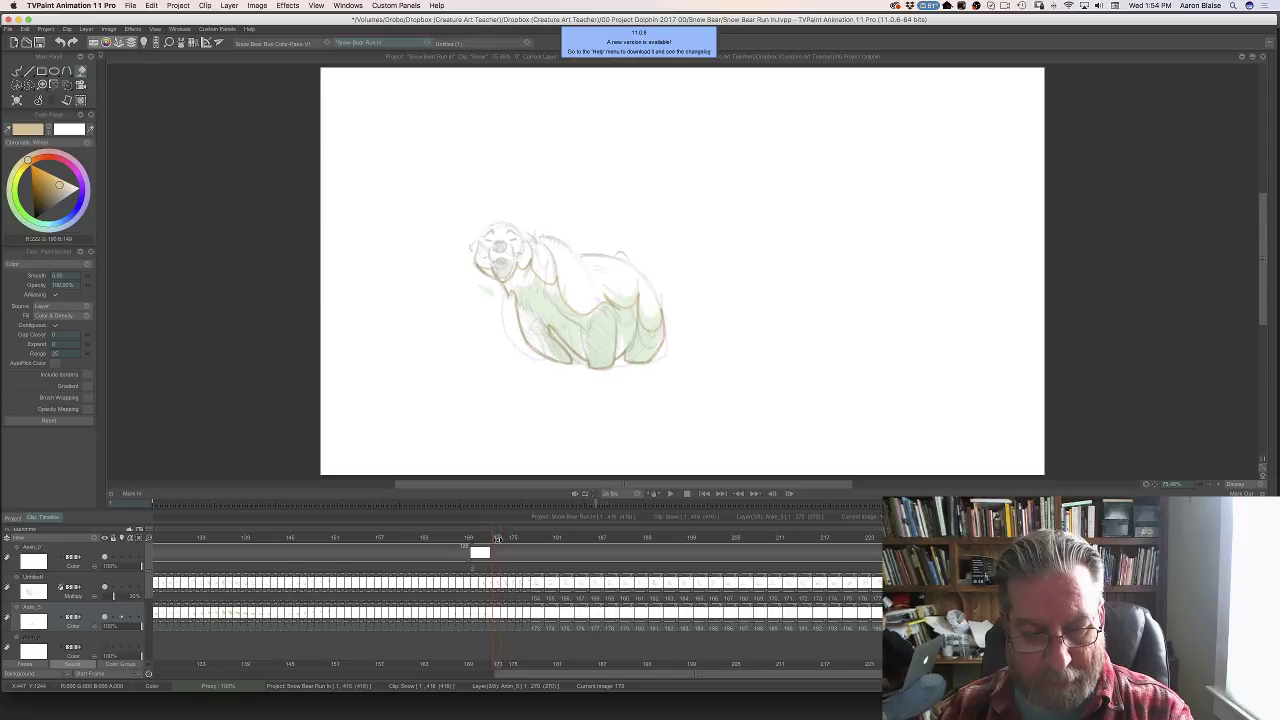
click(490, 272)
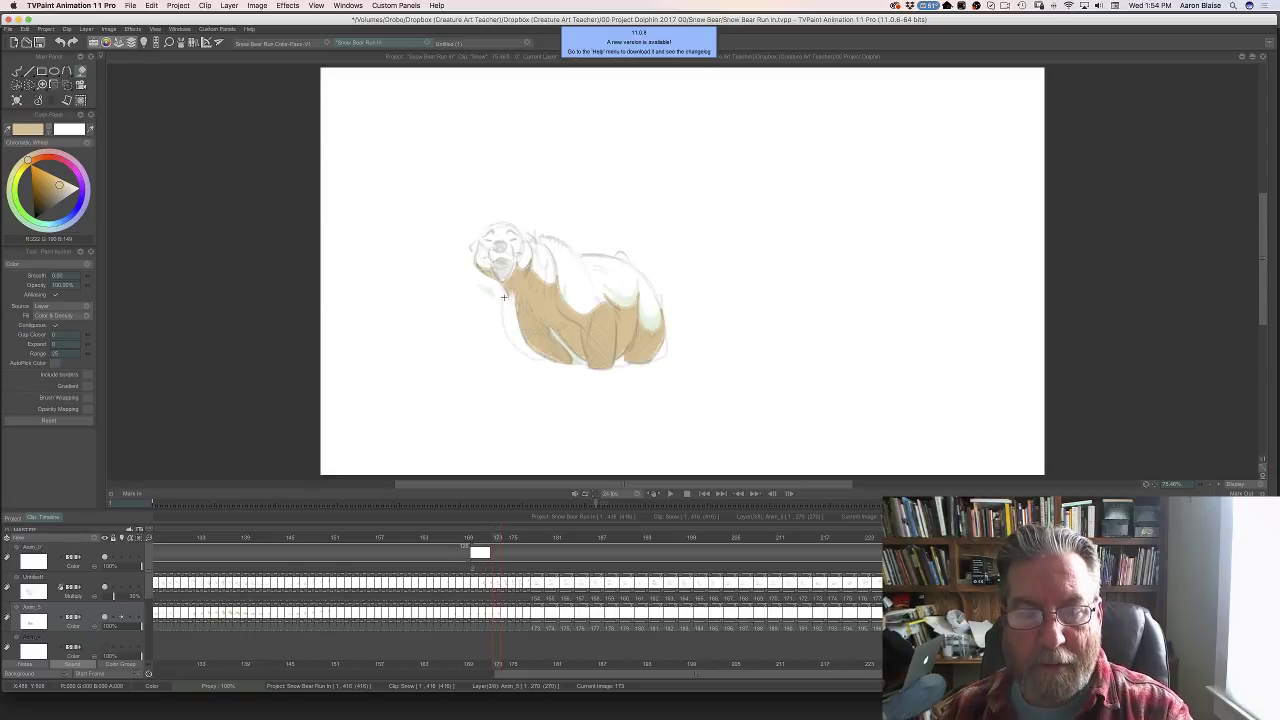
key(Tab)
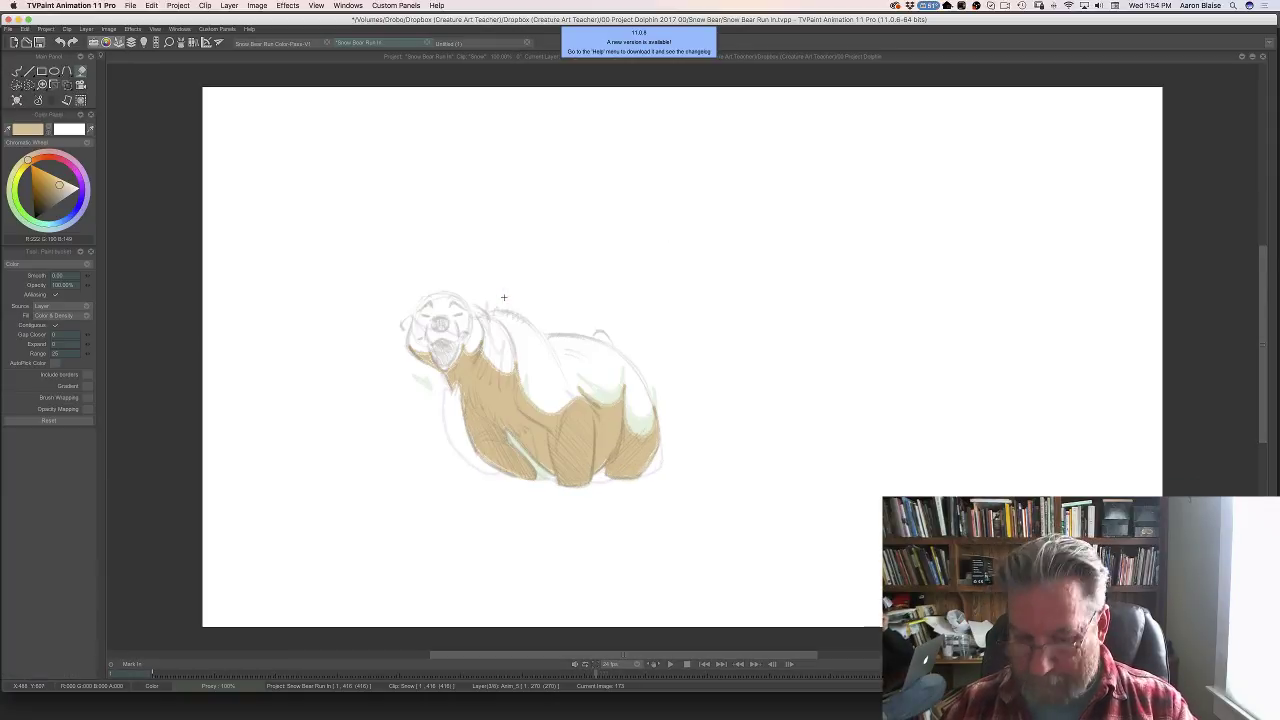
key(Right)
click(572, 450)
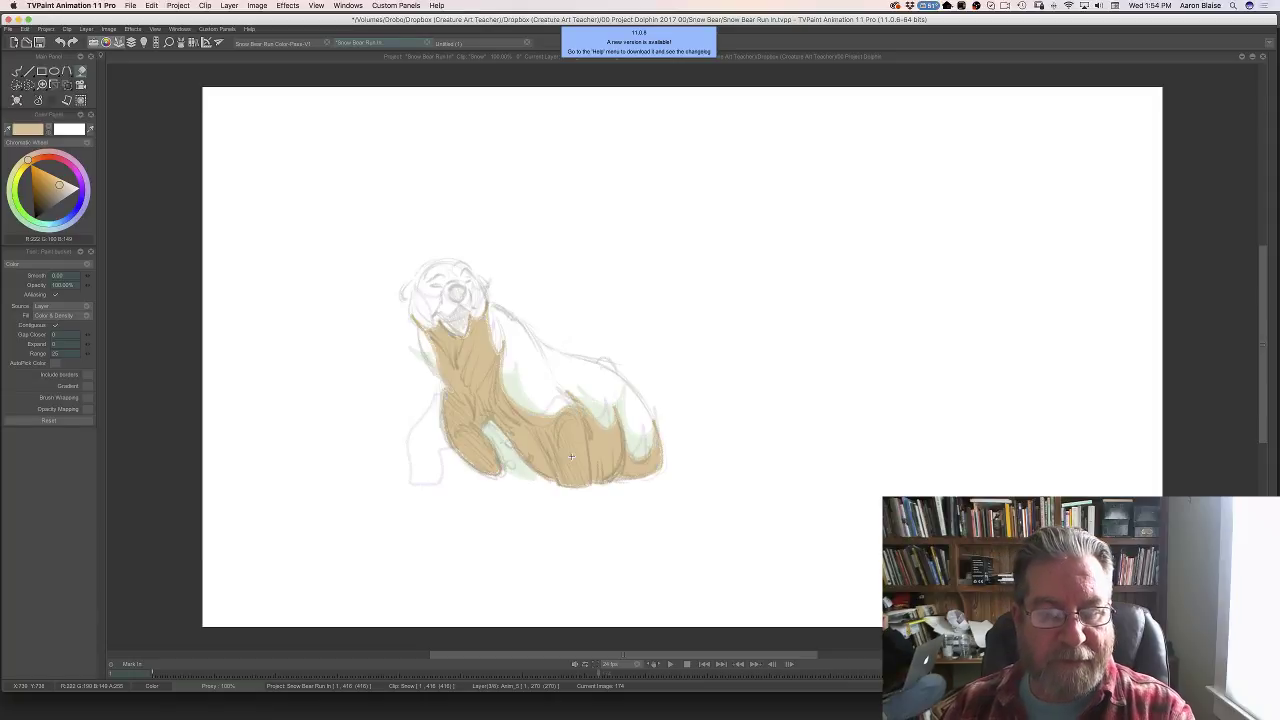
- Fill the bear's outlined shadow area with tan in each of images 175 to 178
key(Right)
click(545, 443)
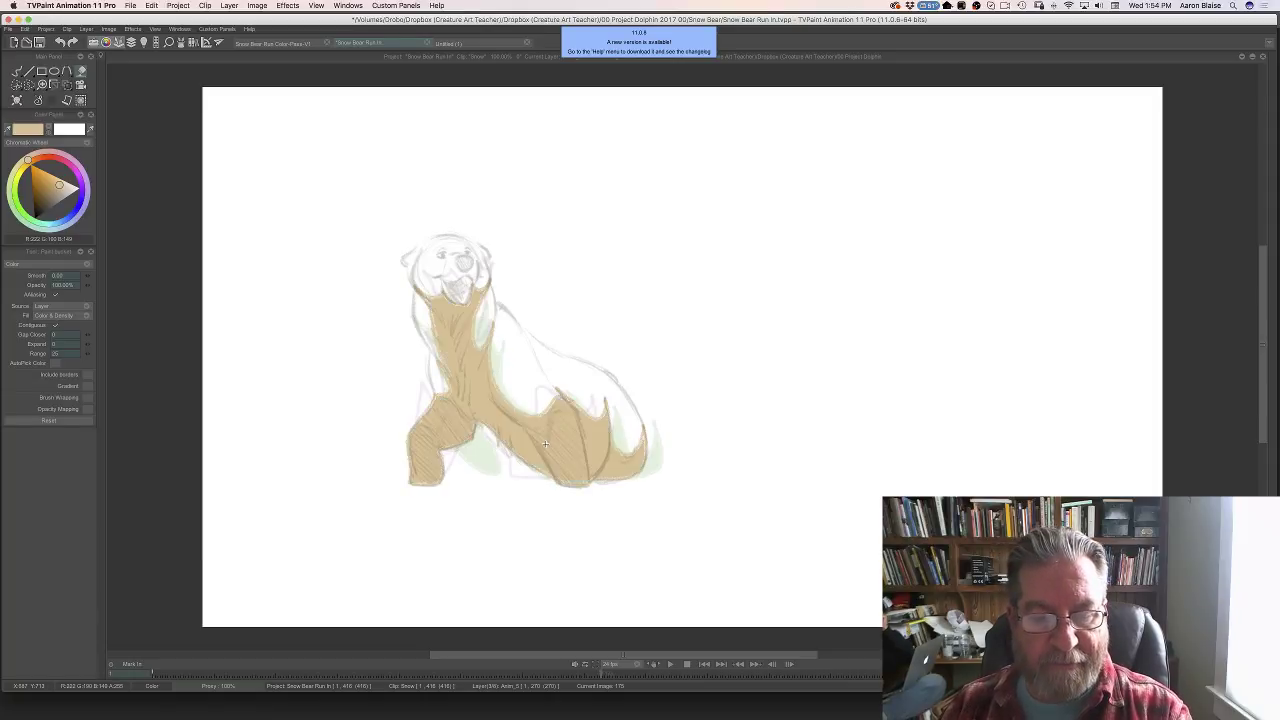
key(Right)
click(536, 443)
key(Right)
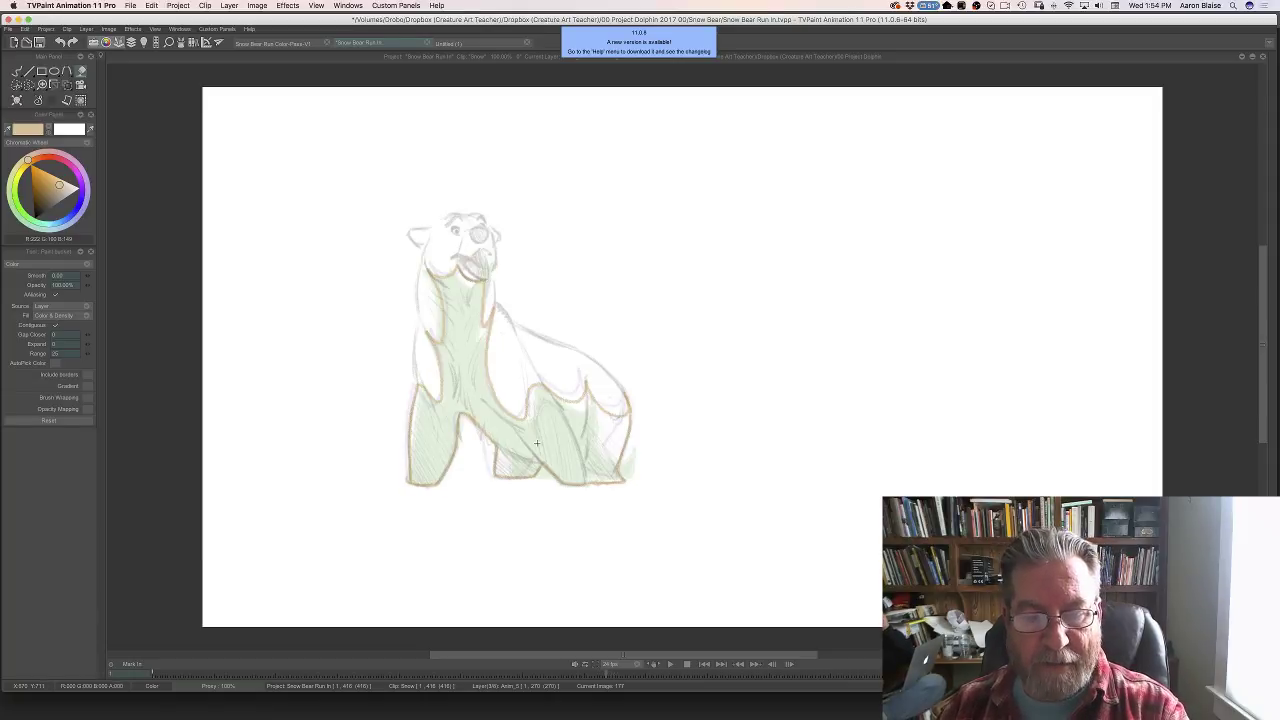
click(540, 442)
key(Right)
click(545, 441)
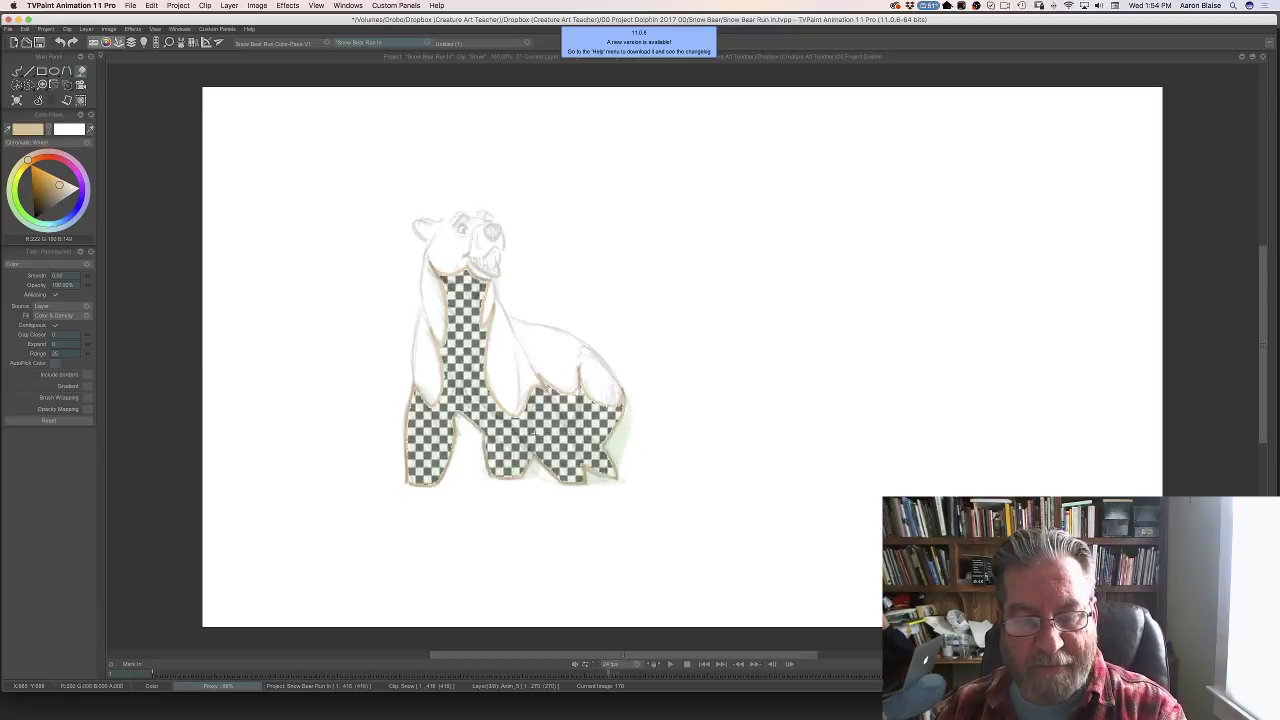
- Fill the bear's outlined shadow area with tan in images 180, 182, 184 and 186
key(Right)
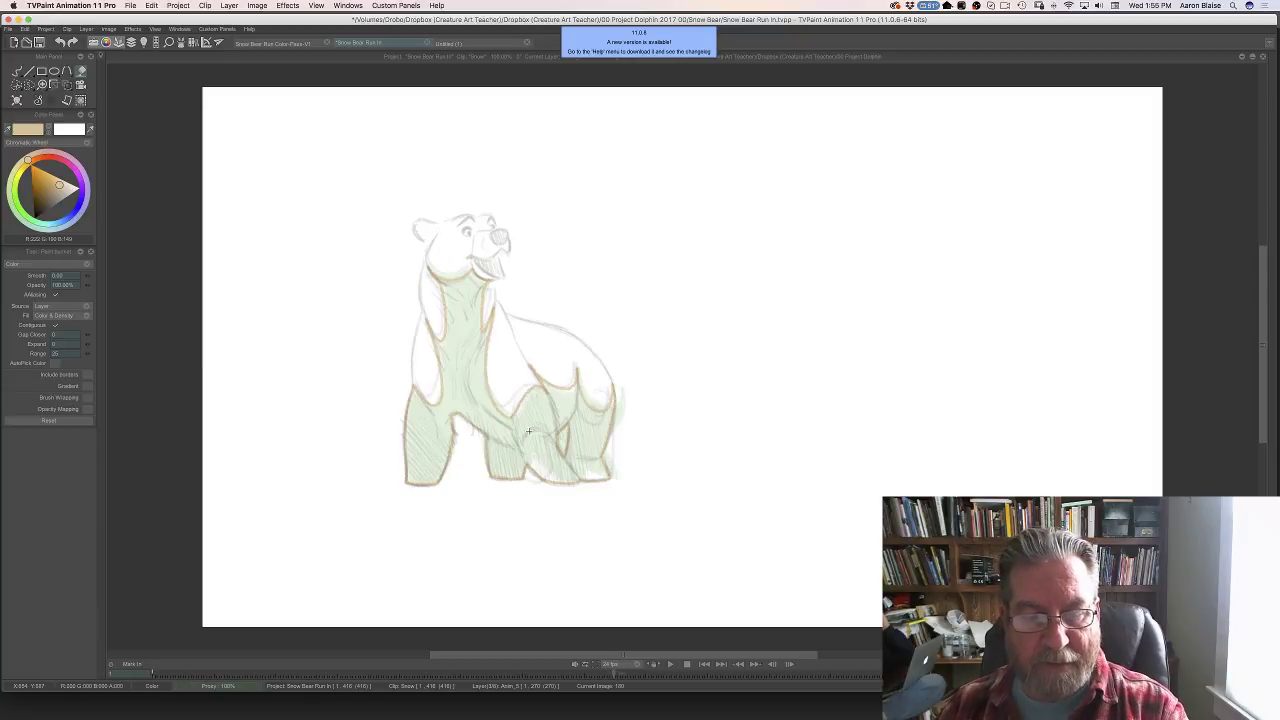
click(526, 431)
key(Right)
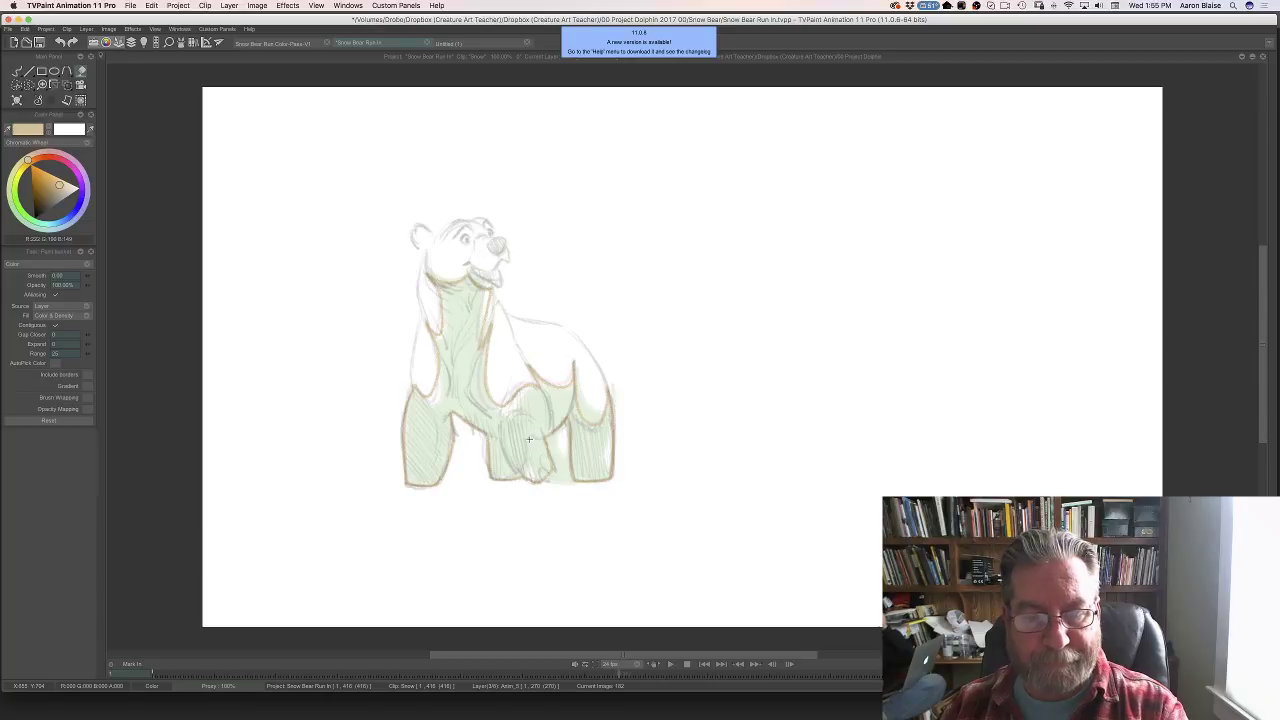
click(520, 449)
key(Right)
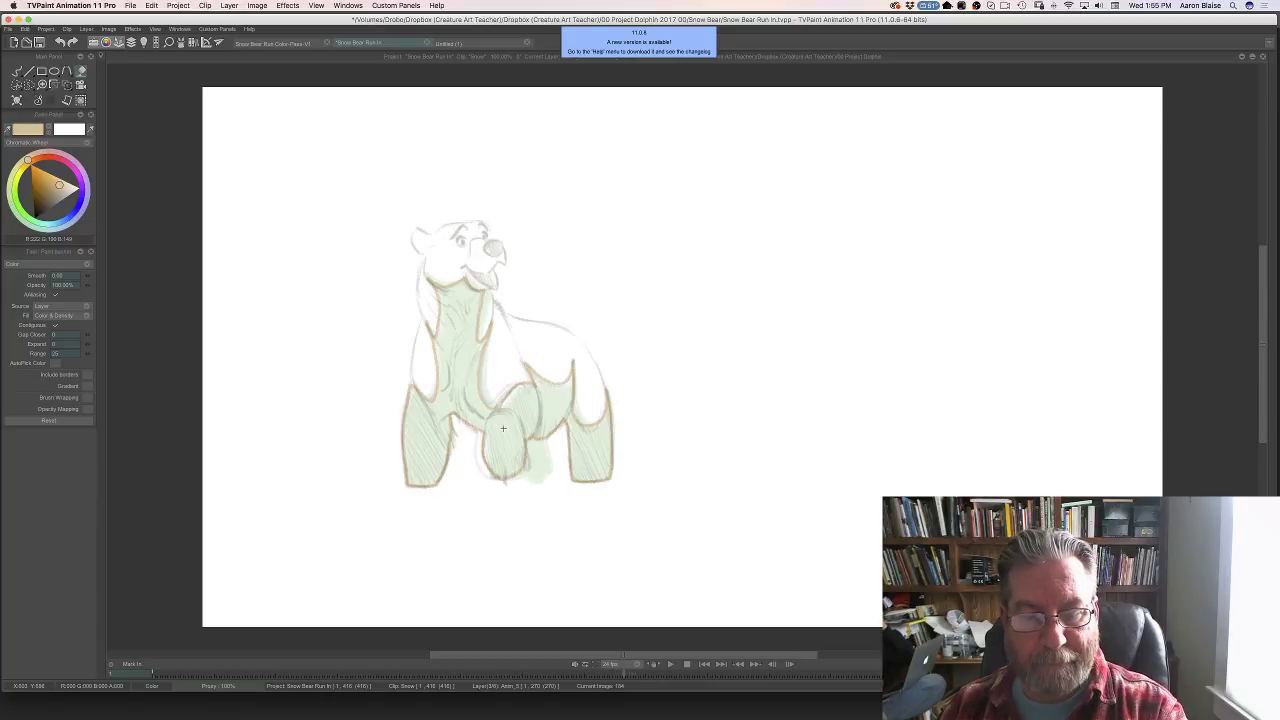
click(506, 433)
key(Right)
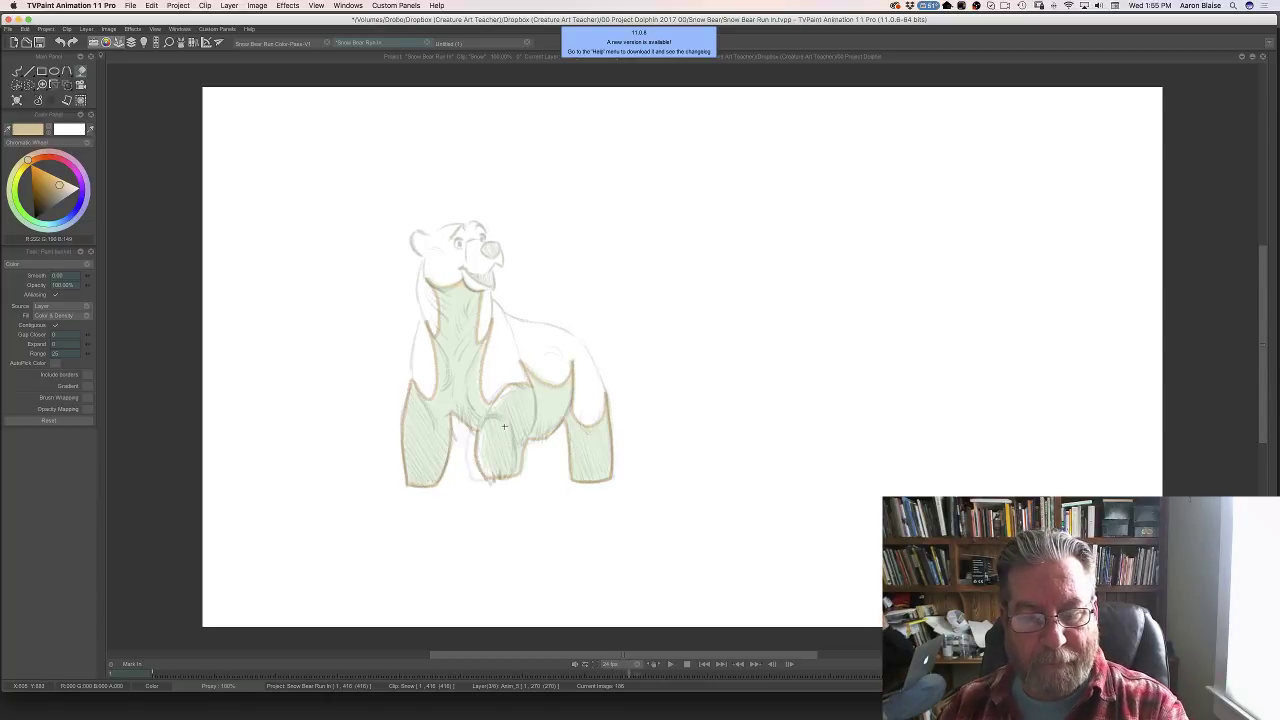
click(504, 427)
- Fill the bear's outlined shadow area with tan in images 188, 190, 192 and 194
key(Right)
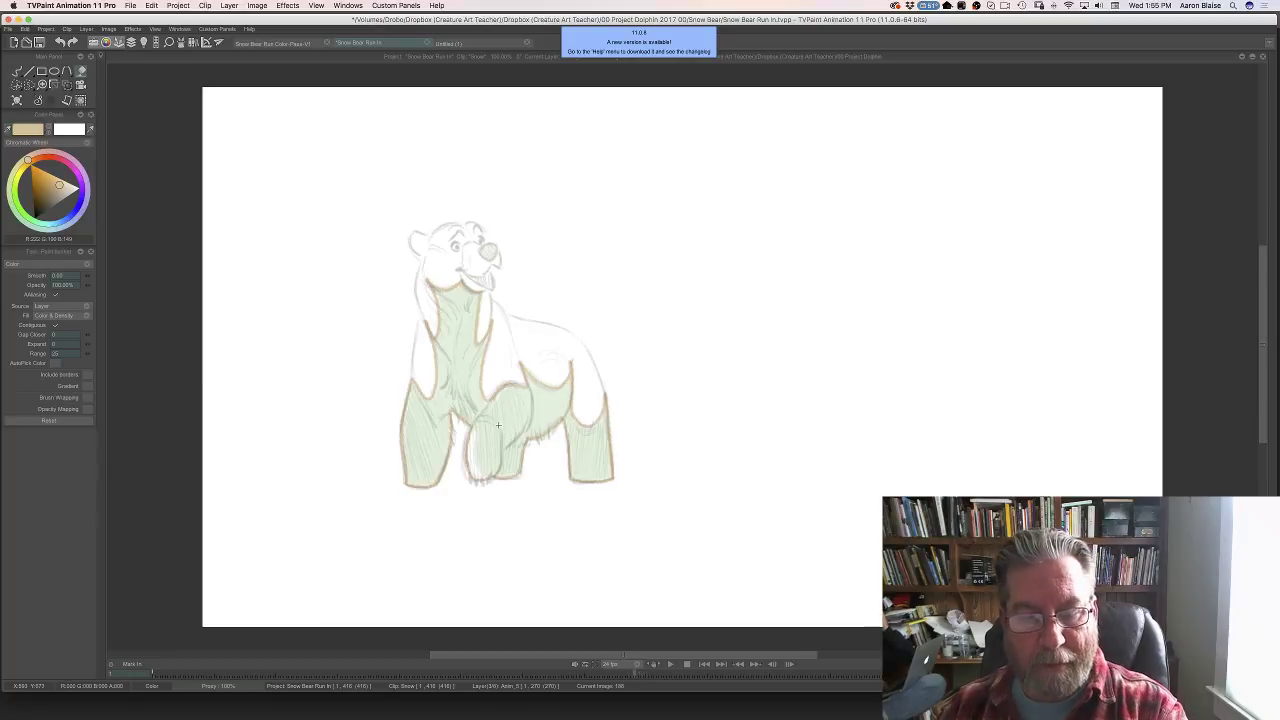
click(498, 425)
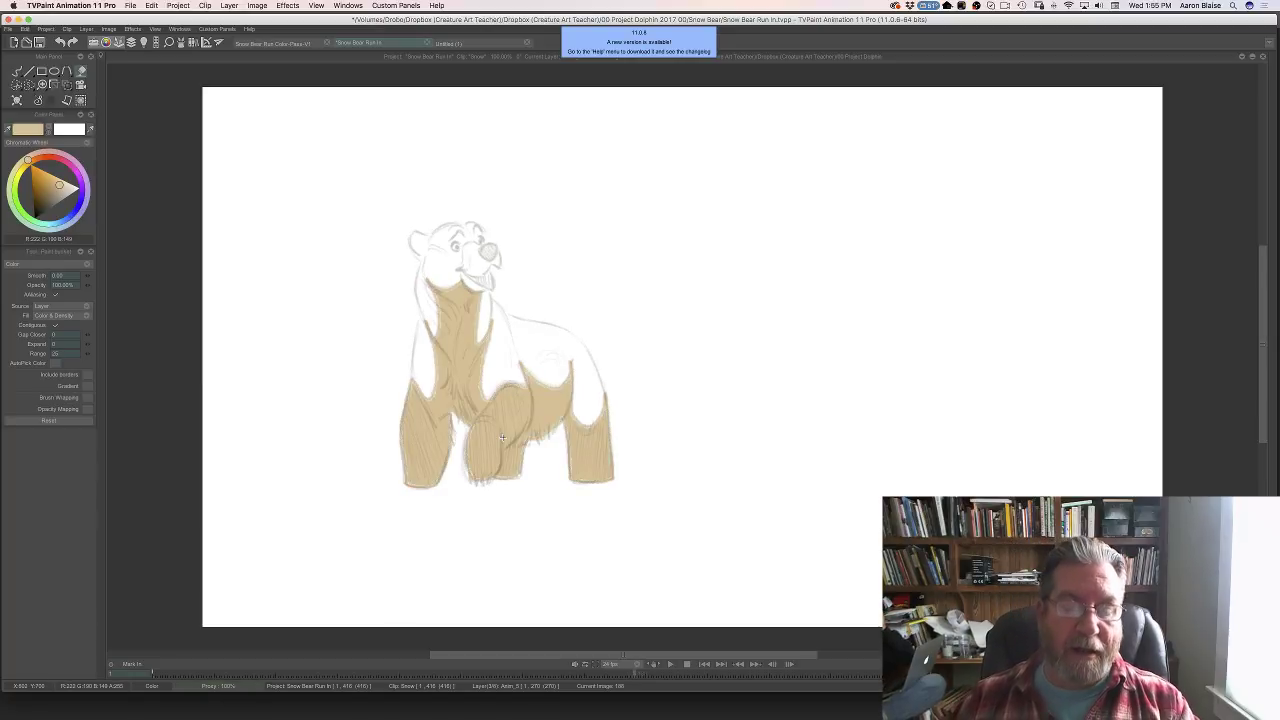
key(Right)
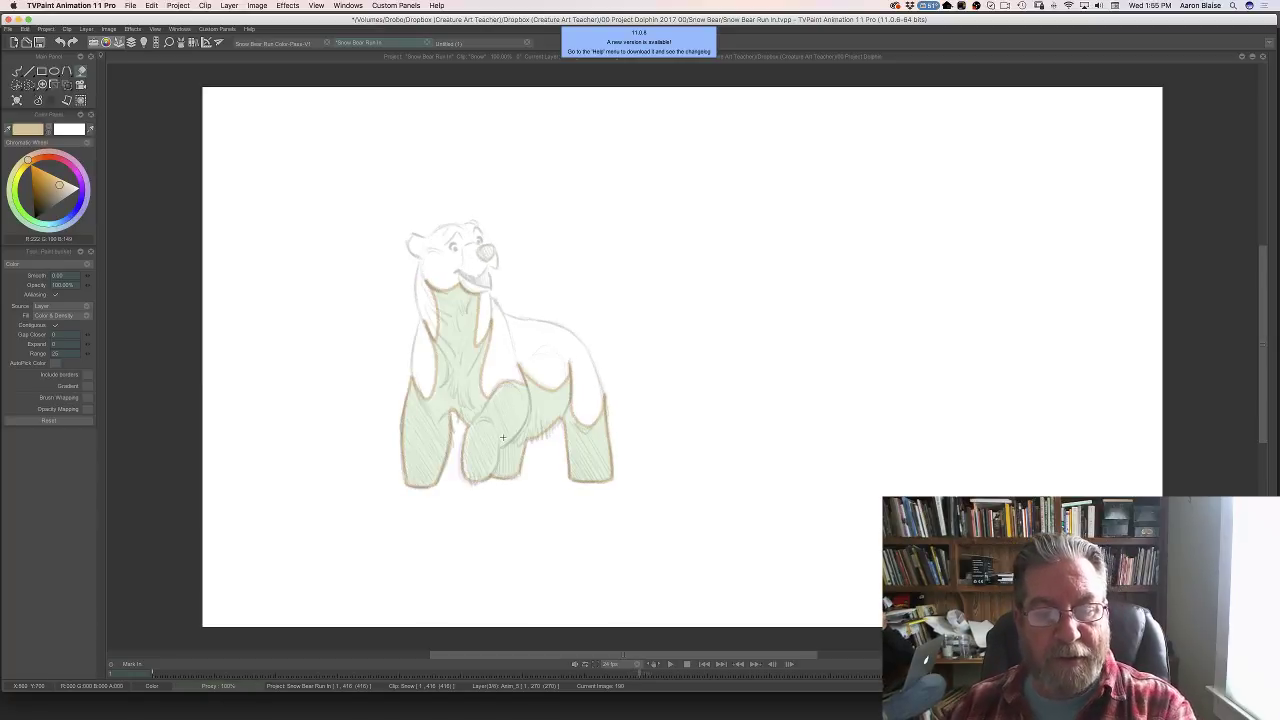
click(503, 437)
key(Right)
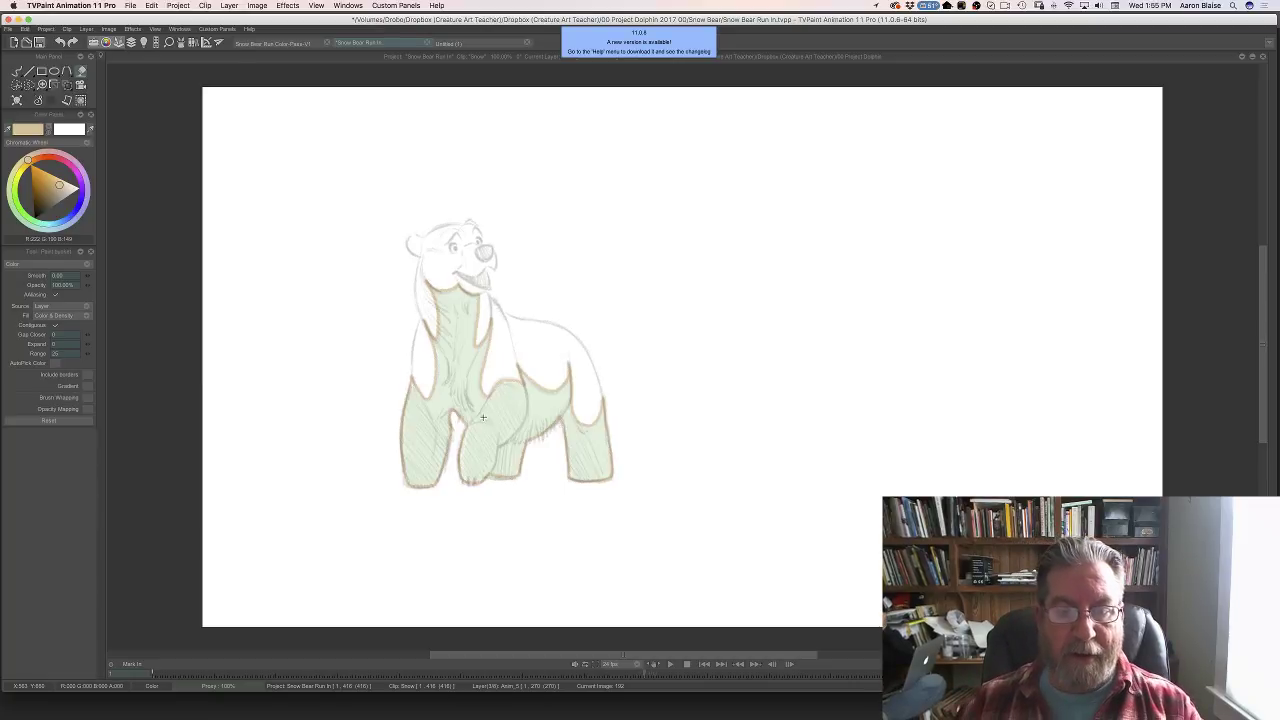
click(484, 420)
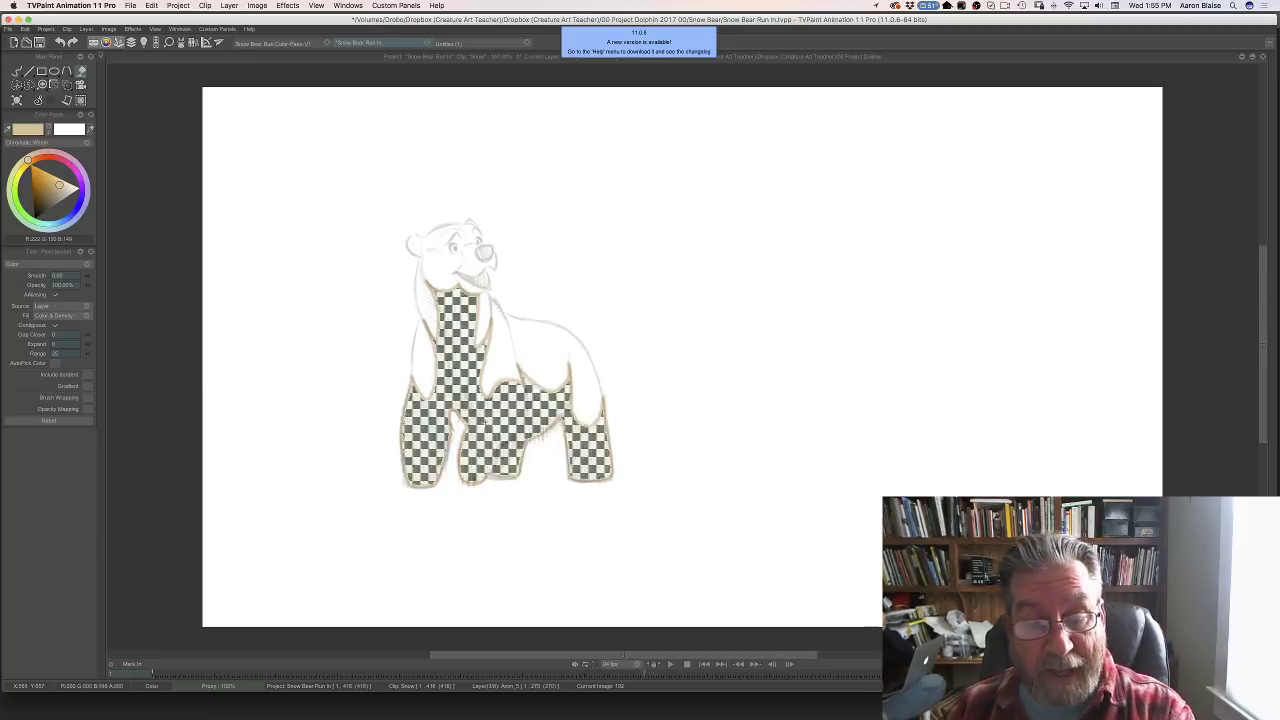
key(Right)
click(482, 428)
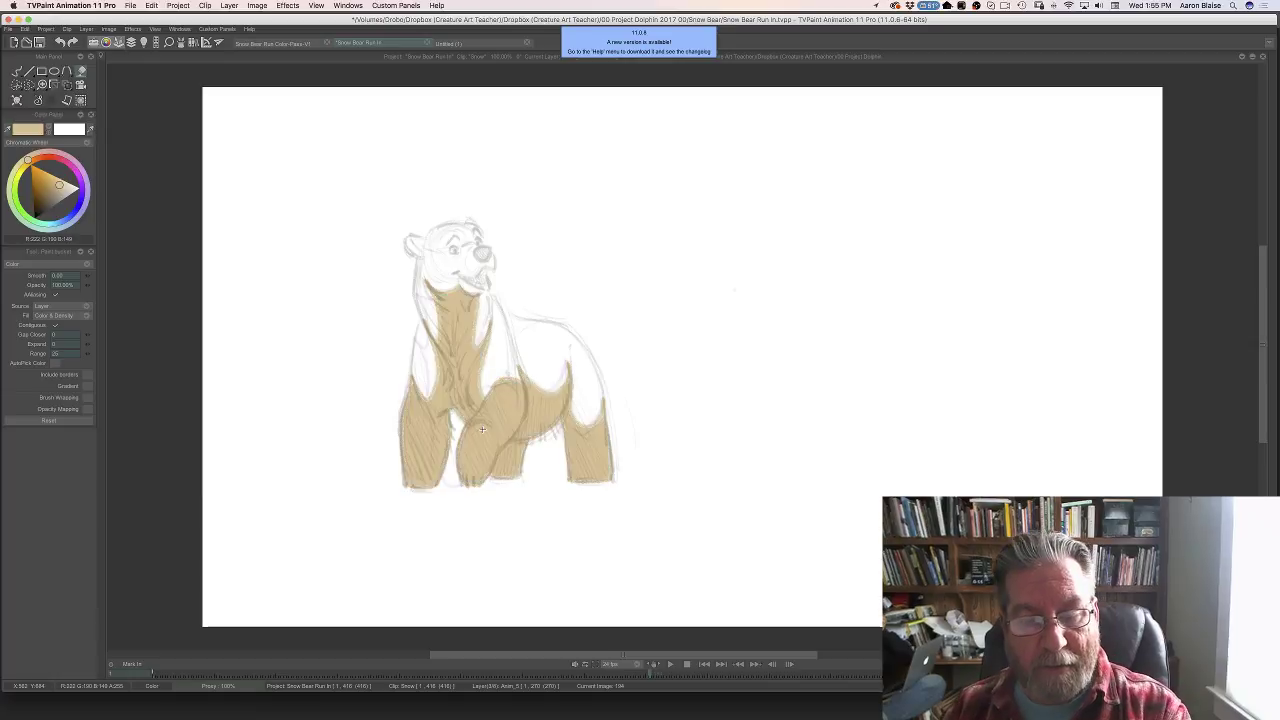
- Fill the bear's outlined shadow area with tan in images 196, 198, 200 and 202
key(Right)
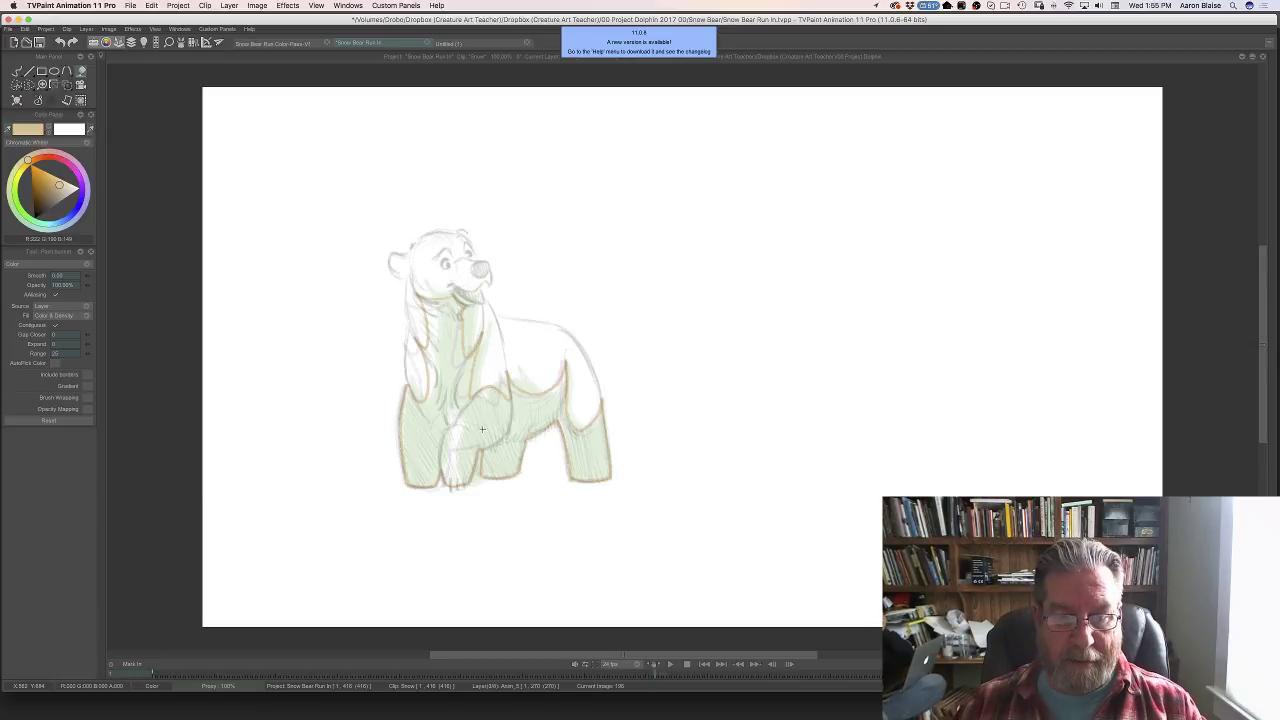
click(480, 429)
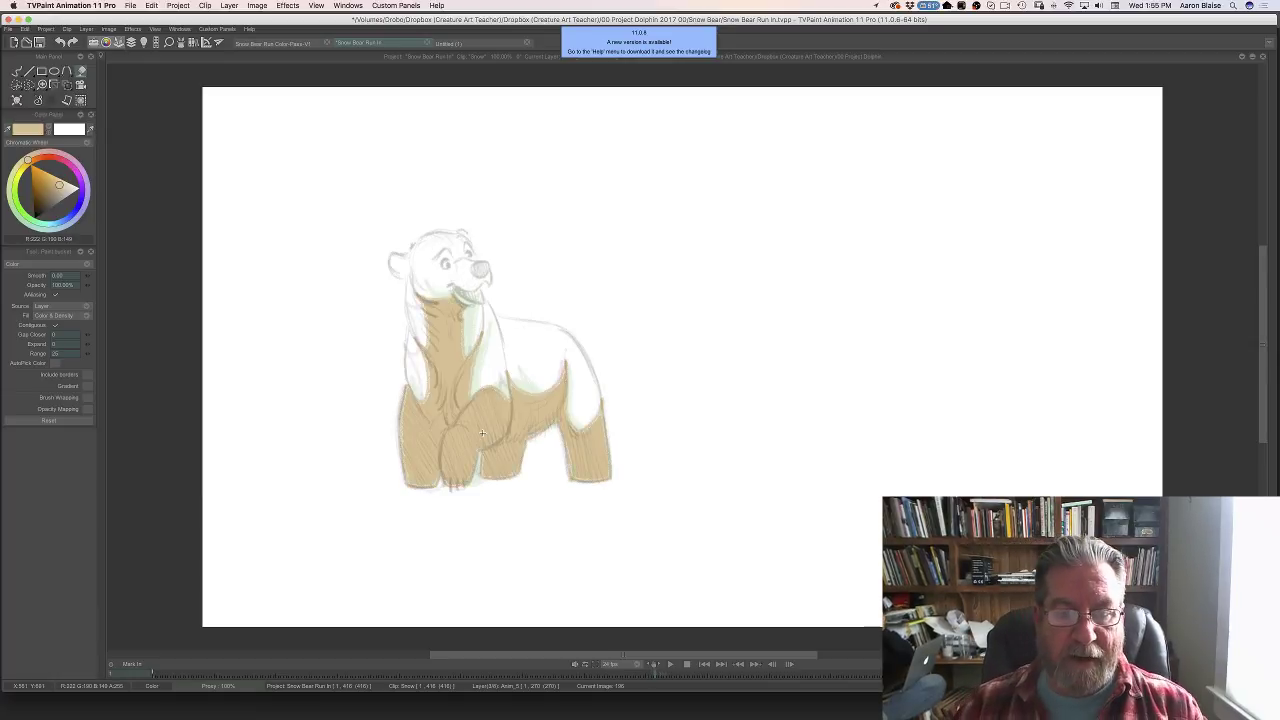
key(Right)
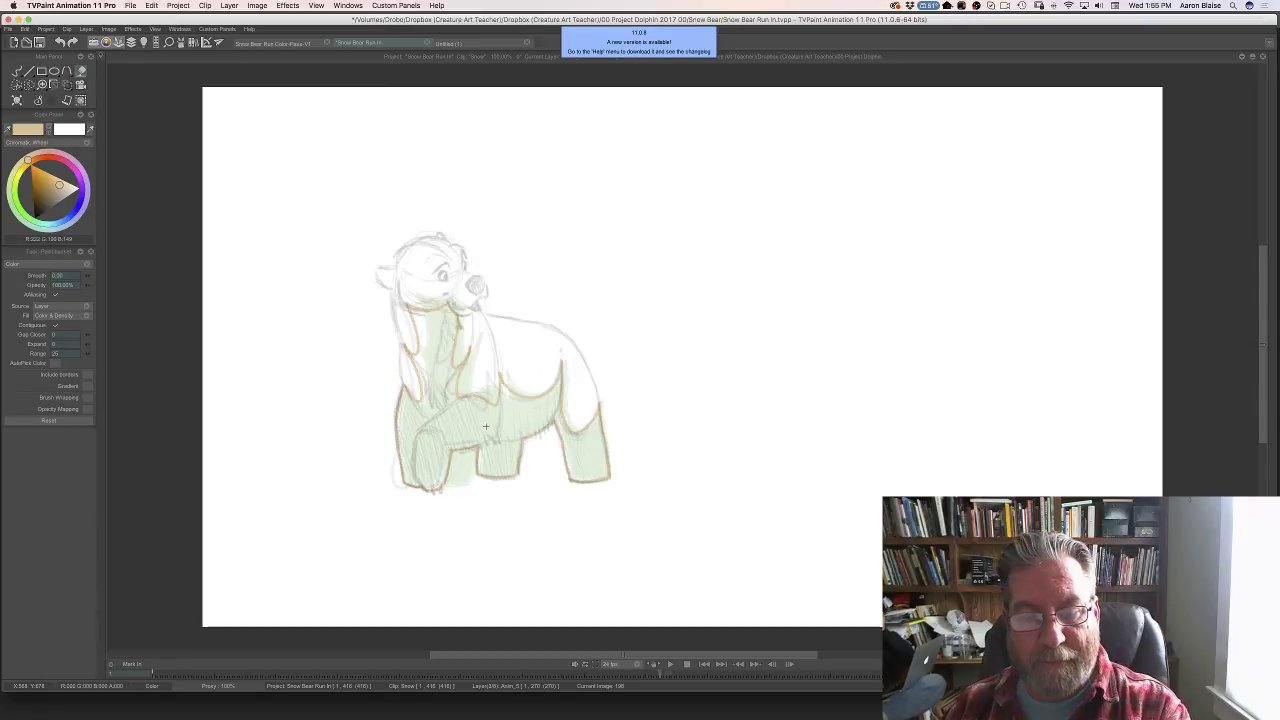
click(485, 427)
key(Right)
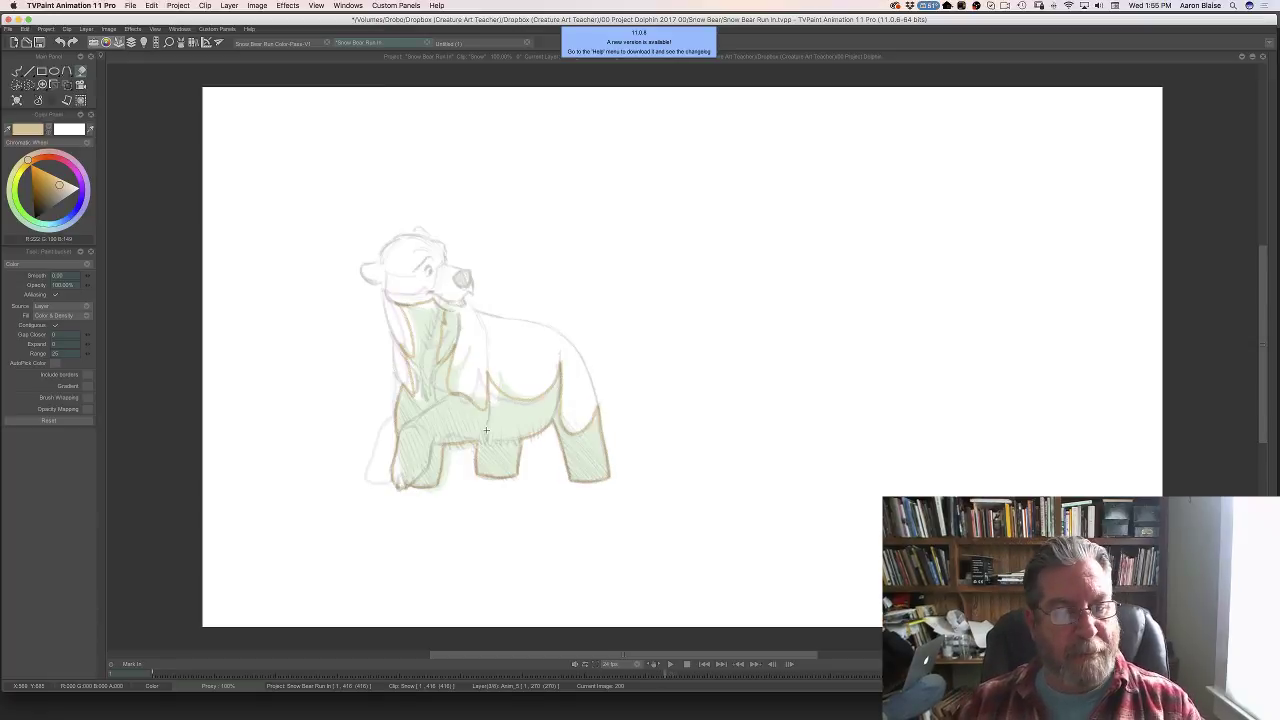
click(495, 420)
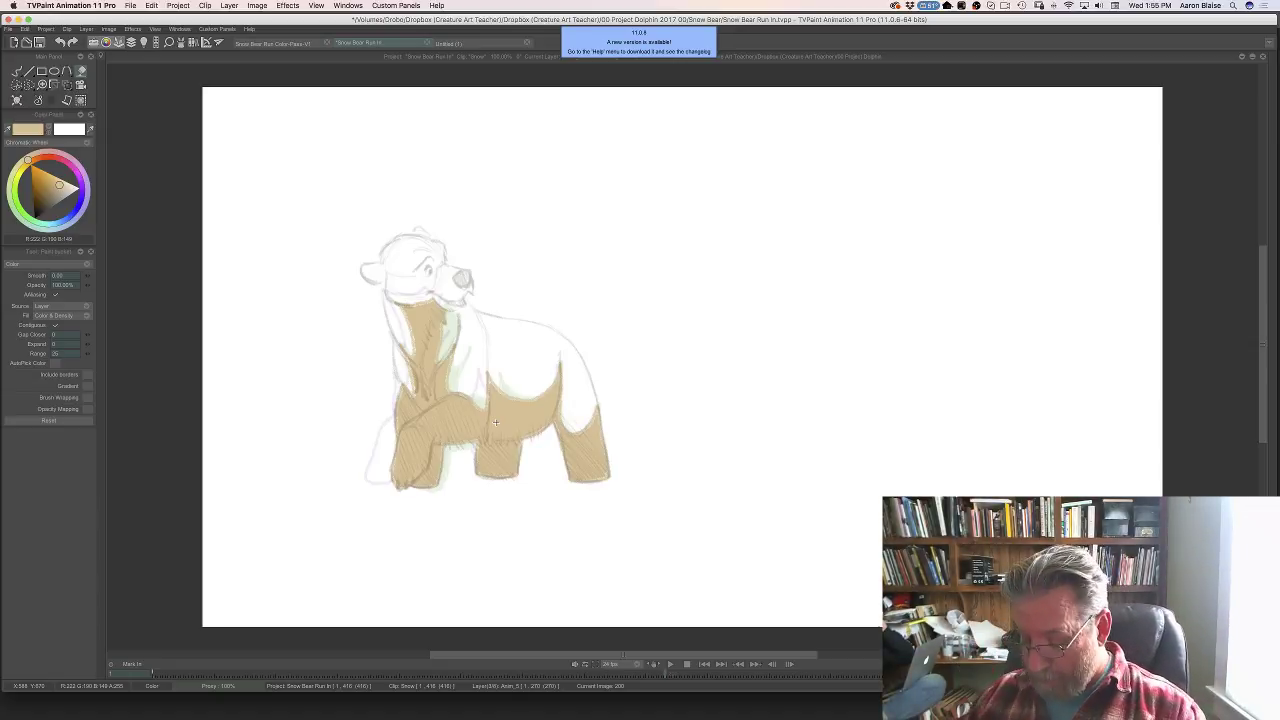
key(Right)
key(Right)
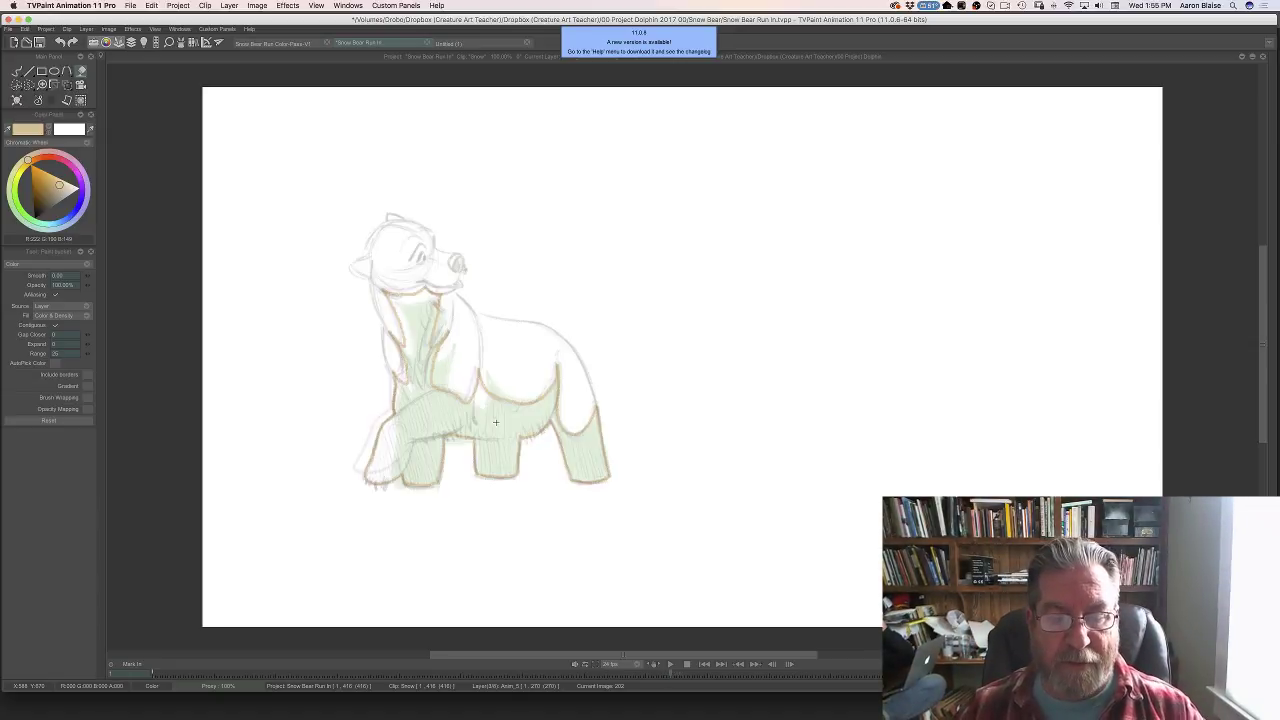
click(490, 428)
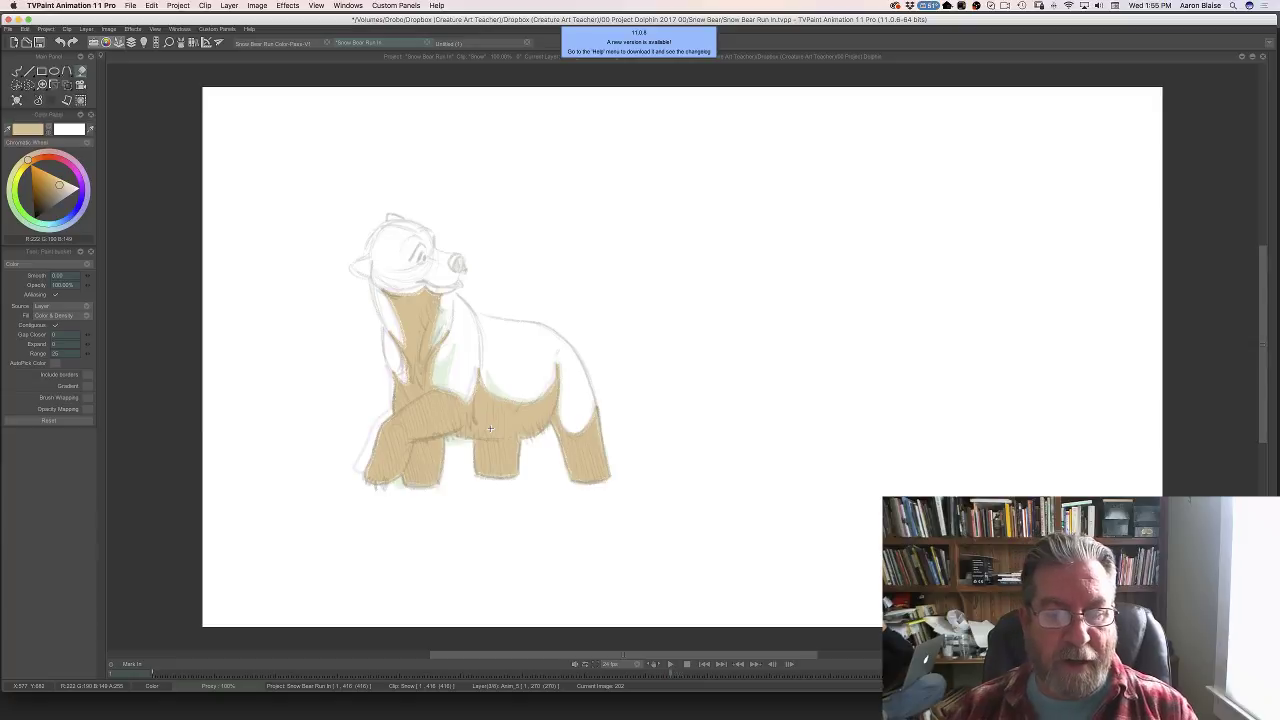
- Fill the standing bear's outlined shadow area with tan in images 204, 206 and 208, including the separate hind-leg area in image 208
key(Right)
click(493, 428)
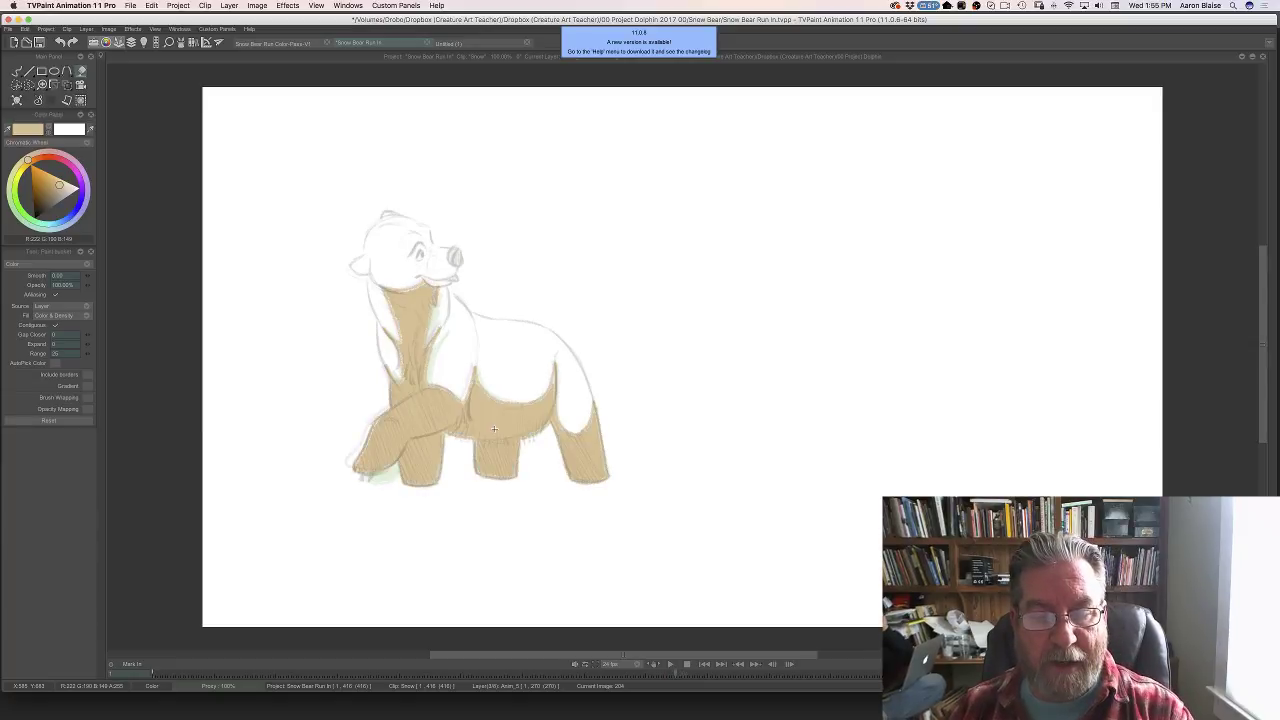
key(Right)
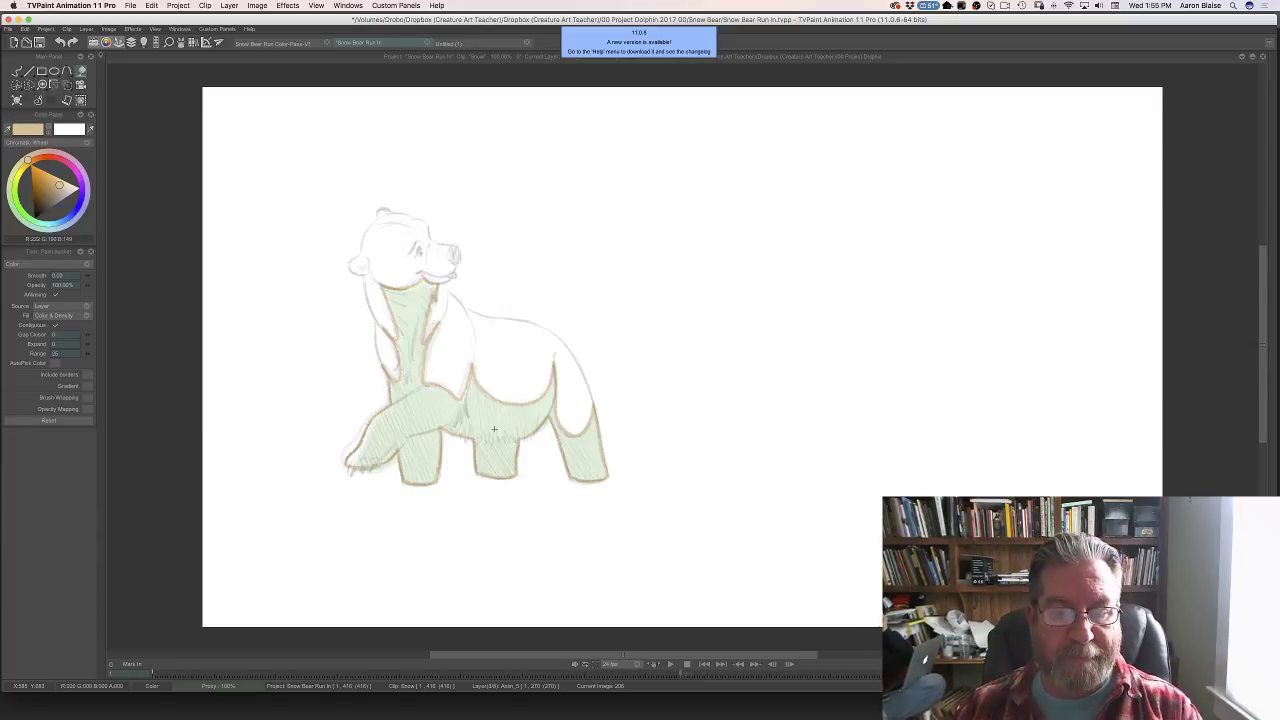
click(490, 425)
key(Right)
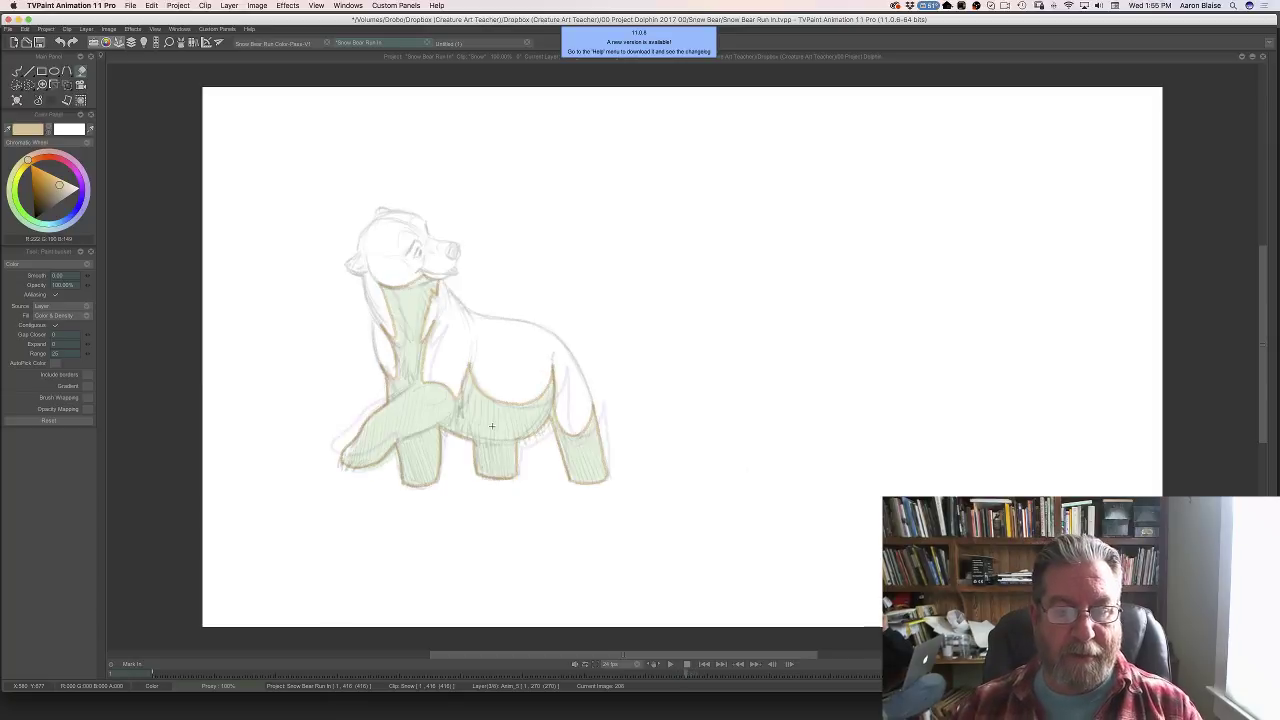
click(490, 428)
click(580, 462)
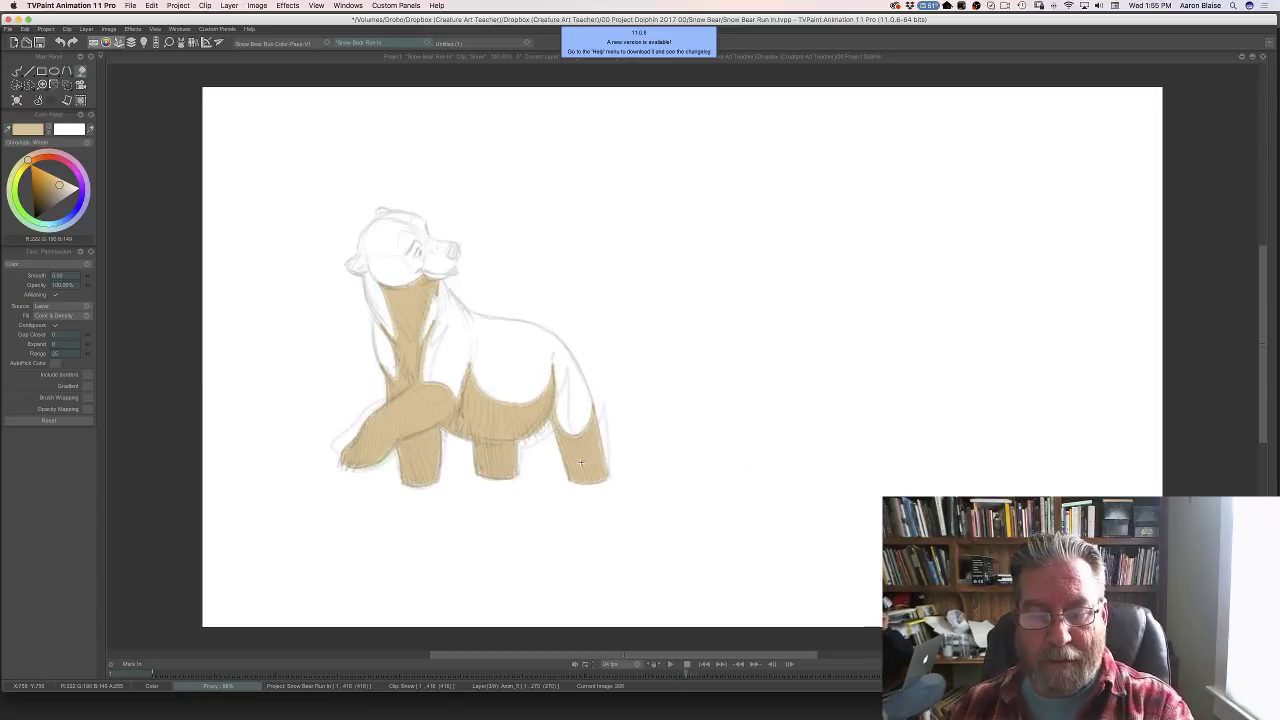
- Fill the bear's outlined shadow area with tan in images 210, 212 and 214
key(Right)
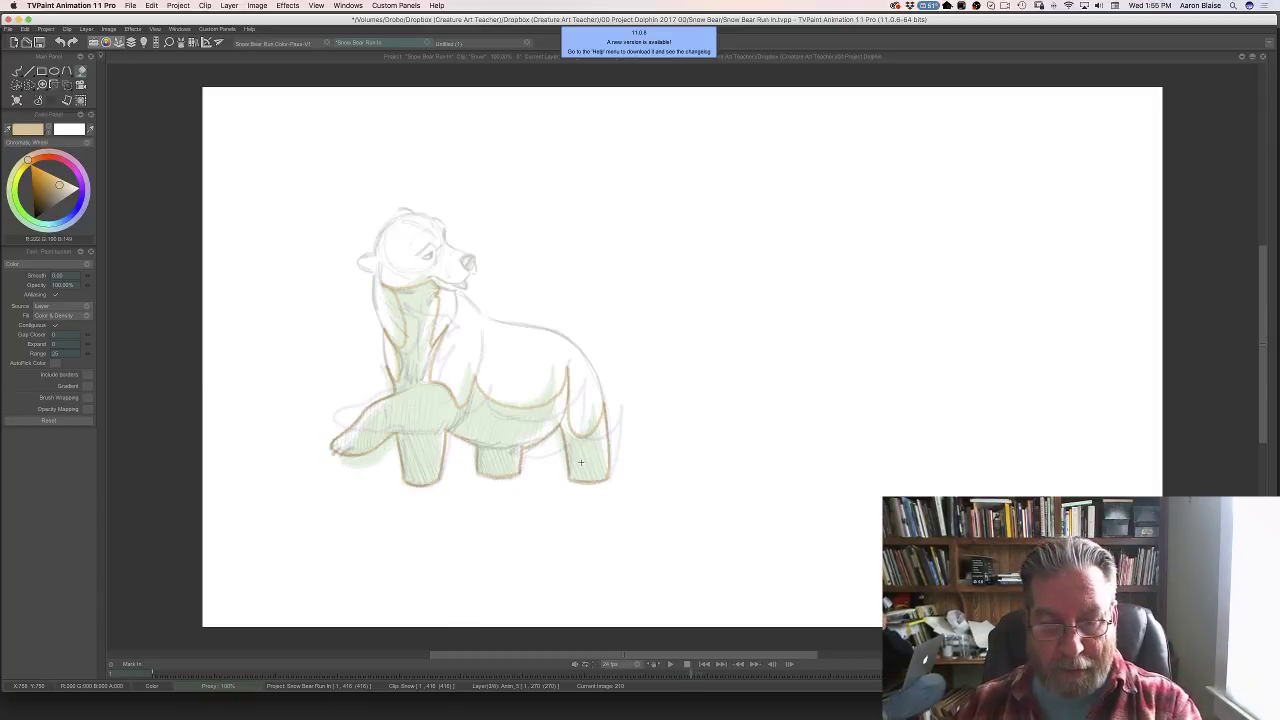
click(580, 462)
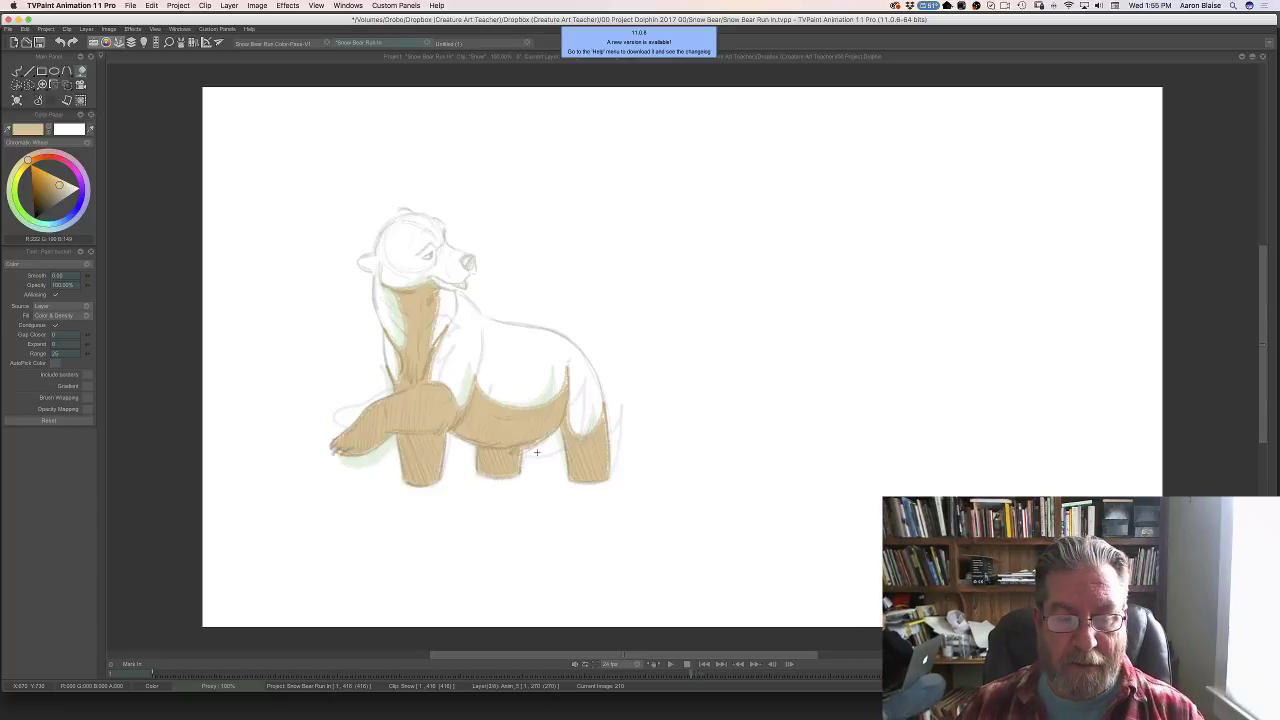
key(Right)
key(Right)
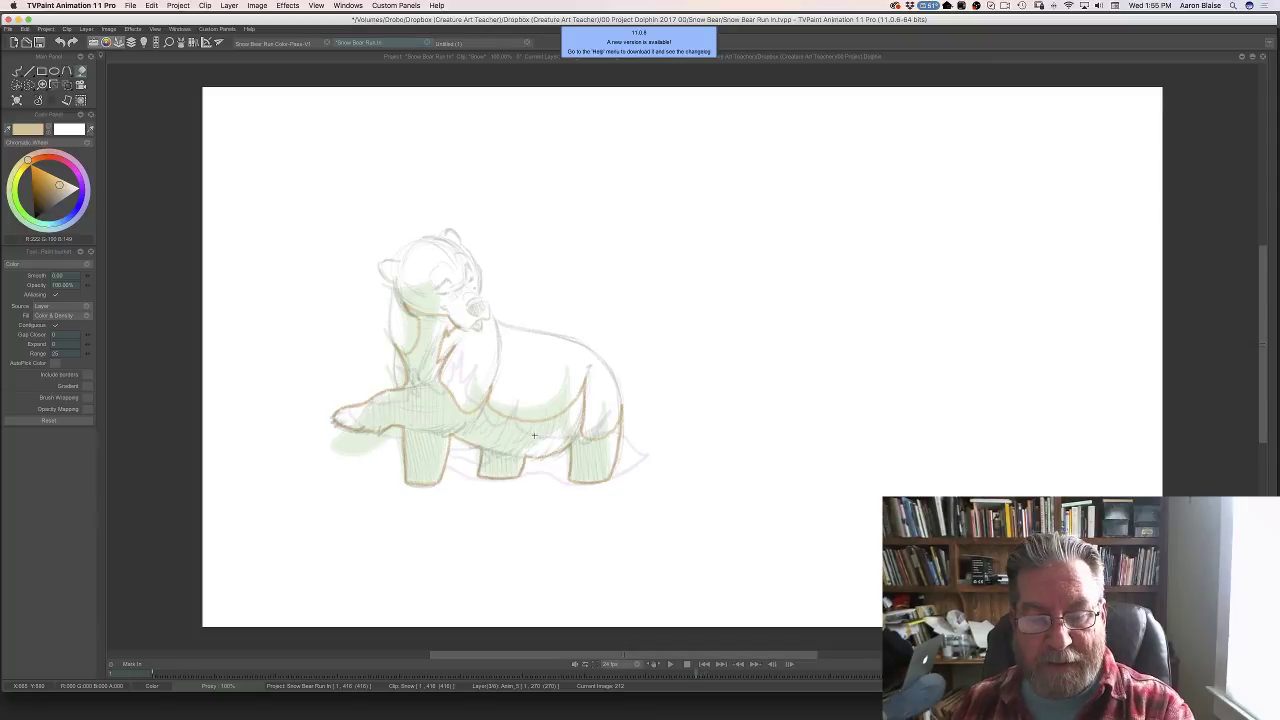
click(533, 436)
key(Right)
key(Right)
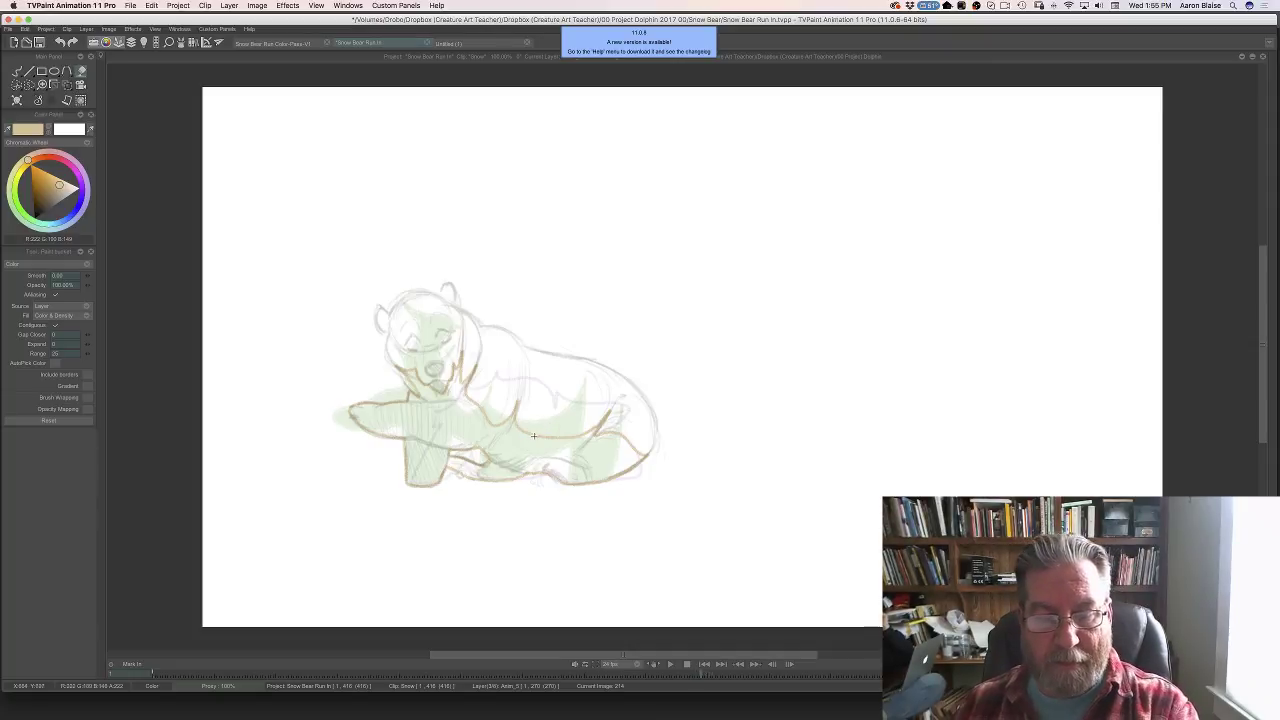
click(530, 450)
- Fill the bear's outlined shadow area with tan in images 216, 218 and 220
key(Right)
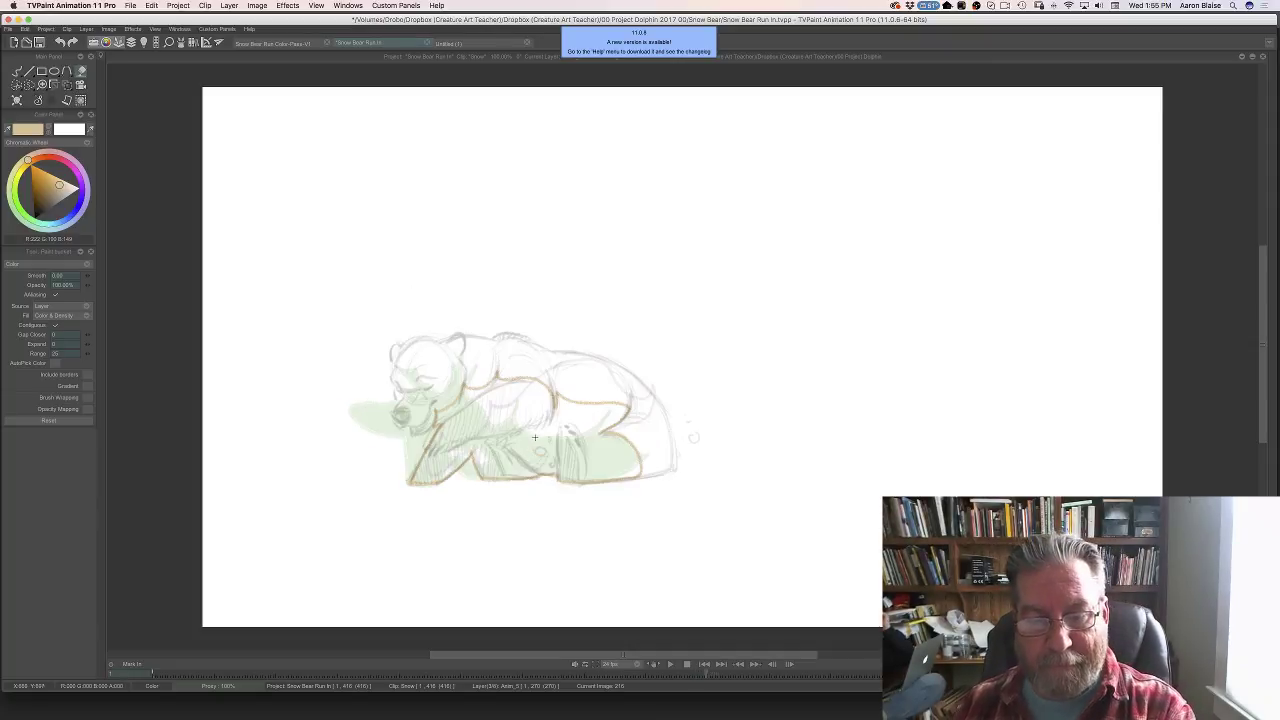
click(534, 437)
key(Right)
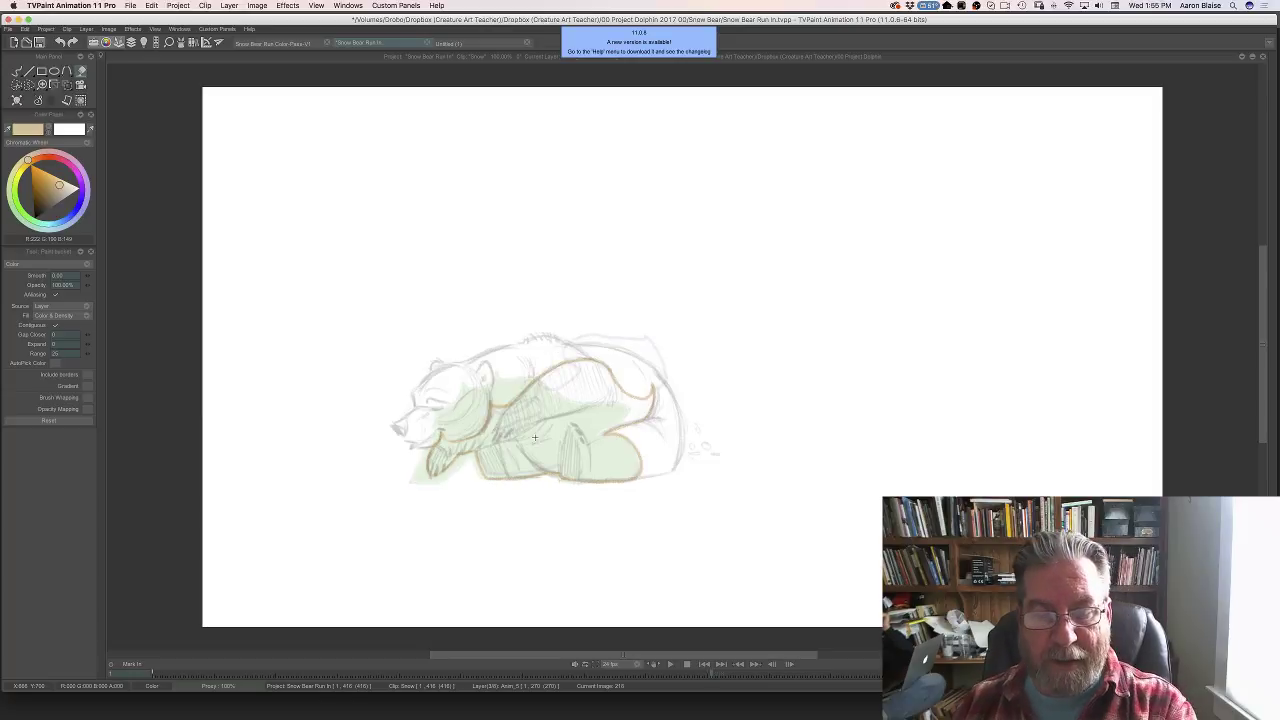
click(545, 434)
key(Right)
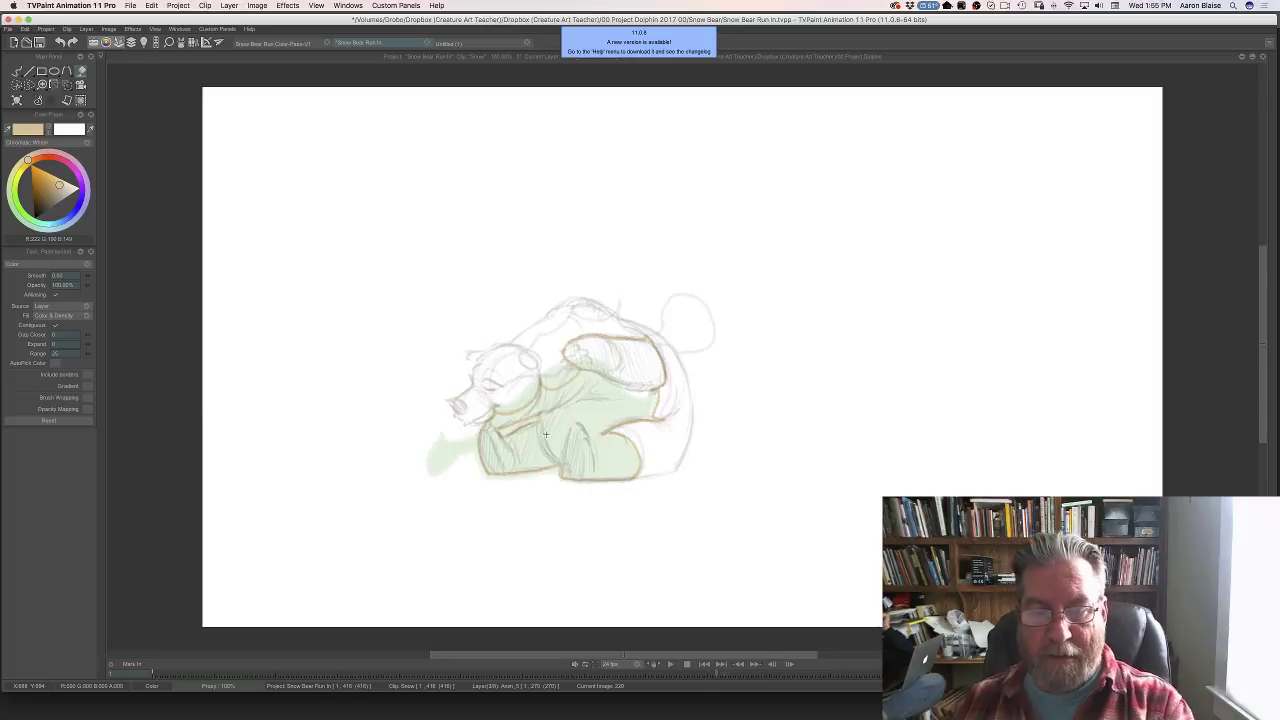
click(570, 440)
- Fill the bear's outlined shadow area with tan in images 222, 224 and 226
key(Right)
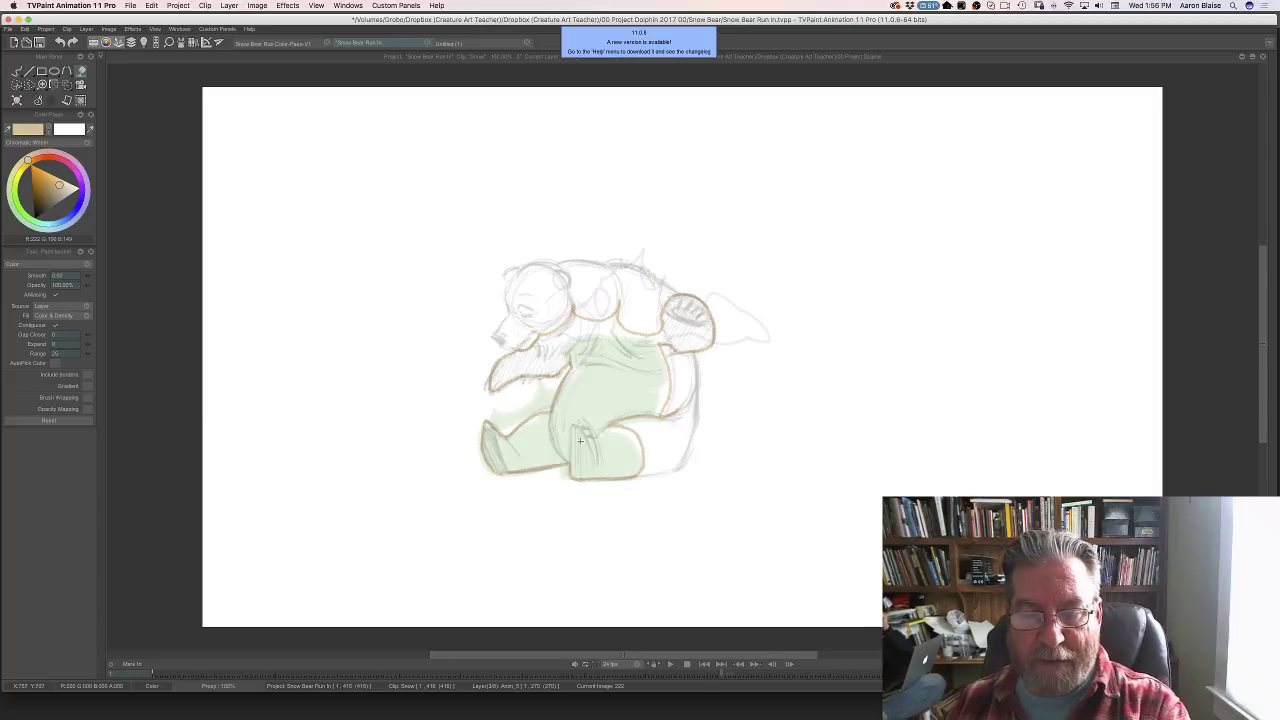
click(590, 398)
key(Right)
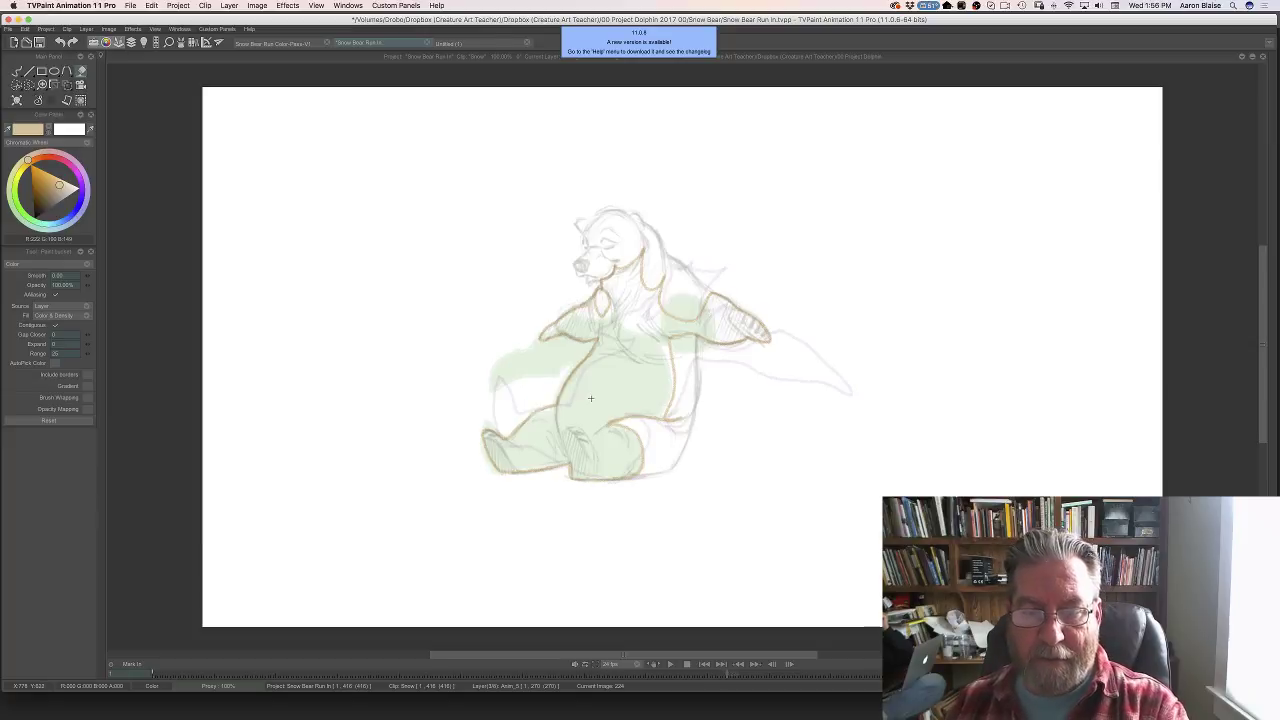
click(610, 400)
key(Right)
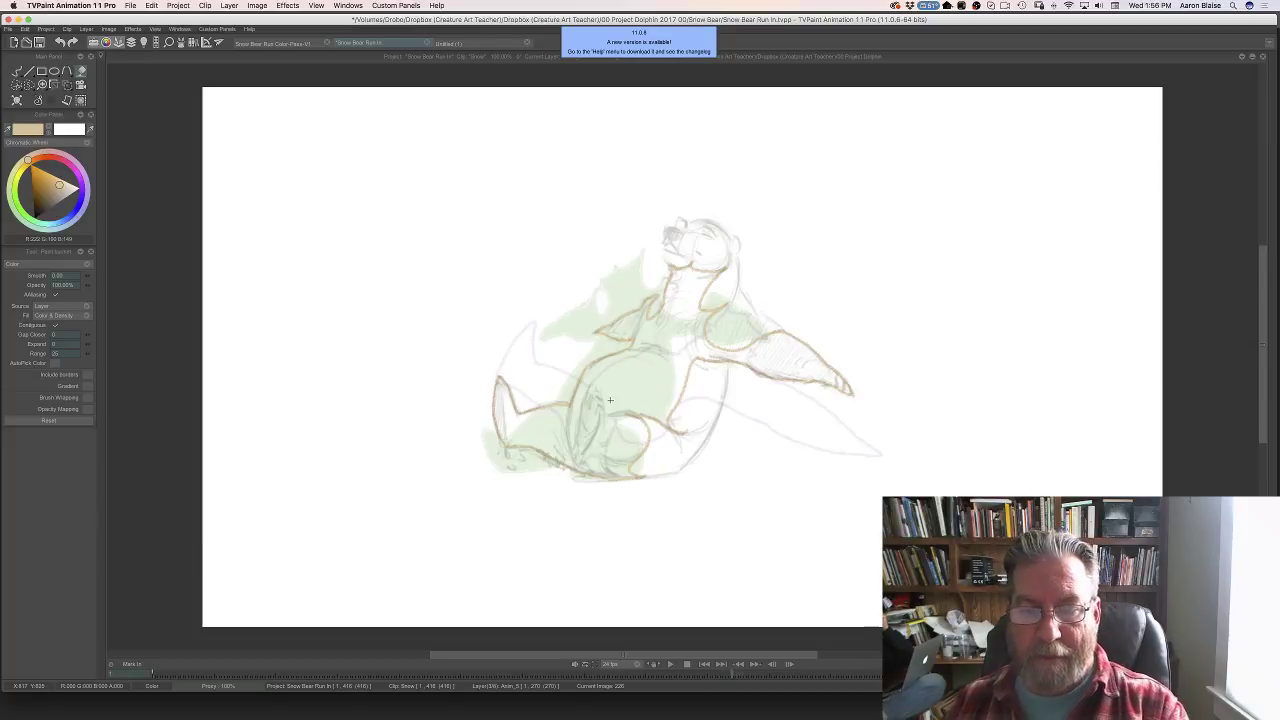
click(626, 385)
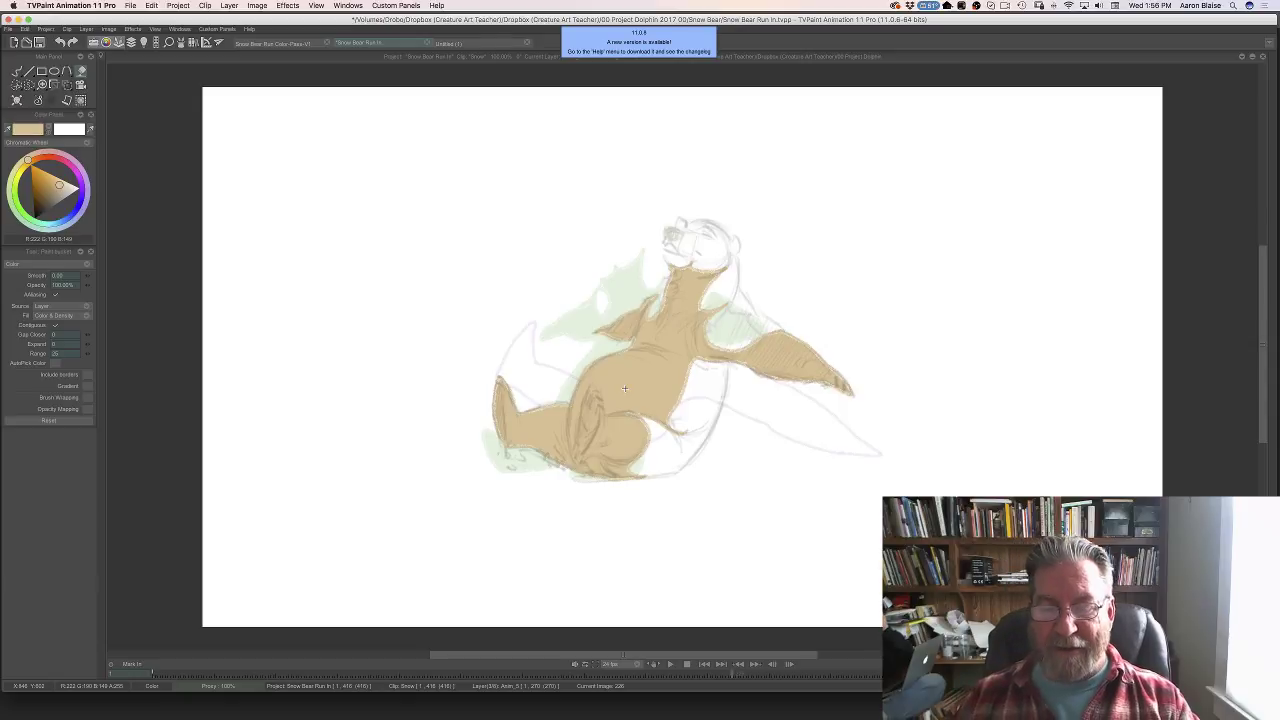
- Fill the falling bear's outlined shadow area with tan in images 228, 230 and 232
key(Right)
click(625, 388)
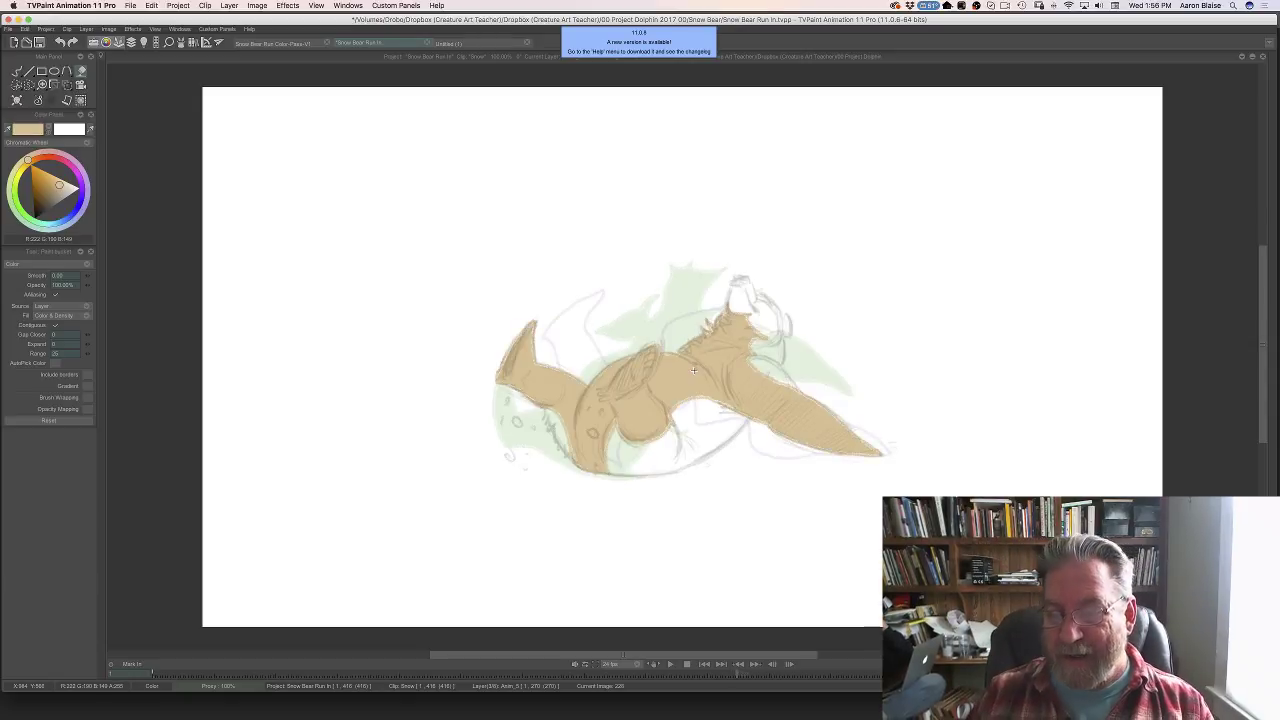
key(Right)
key(Right)
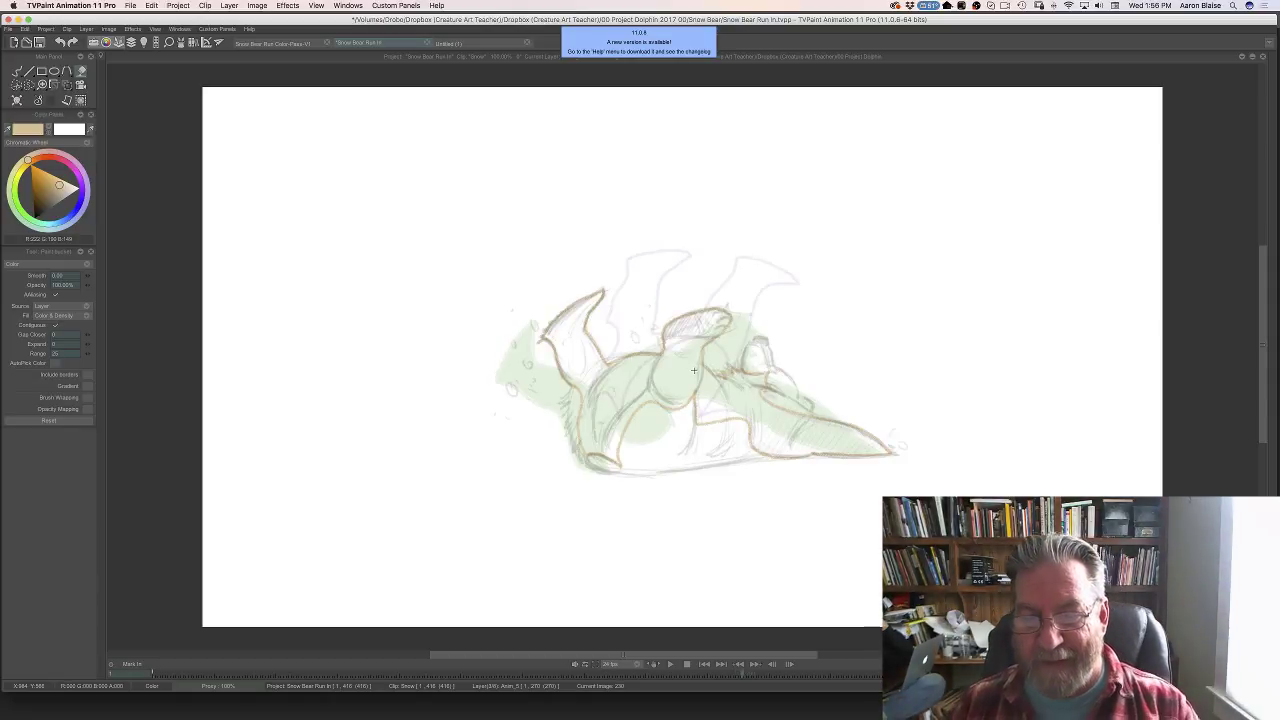
click(728, 399)
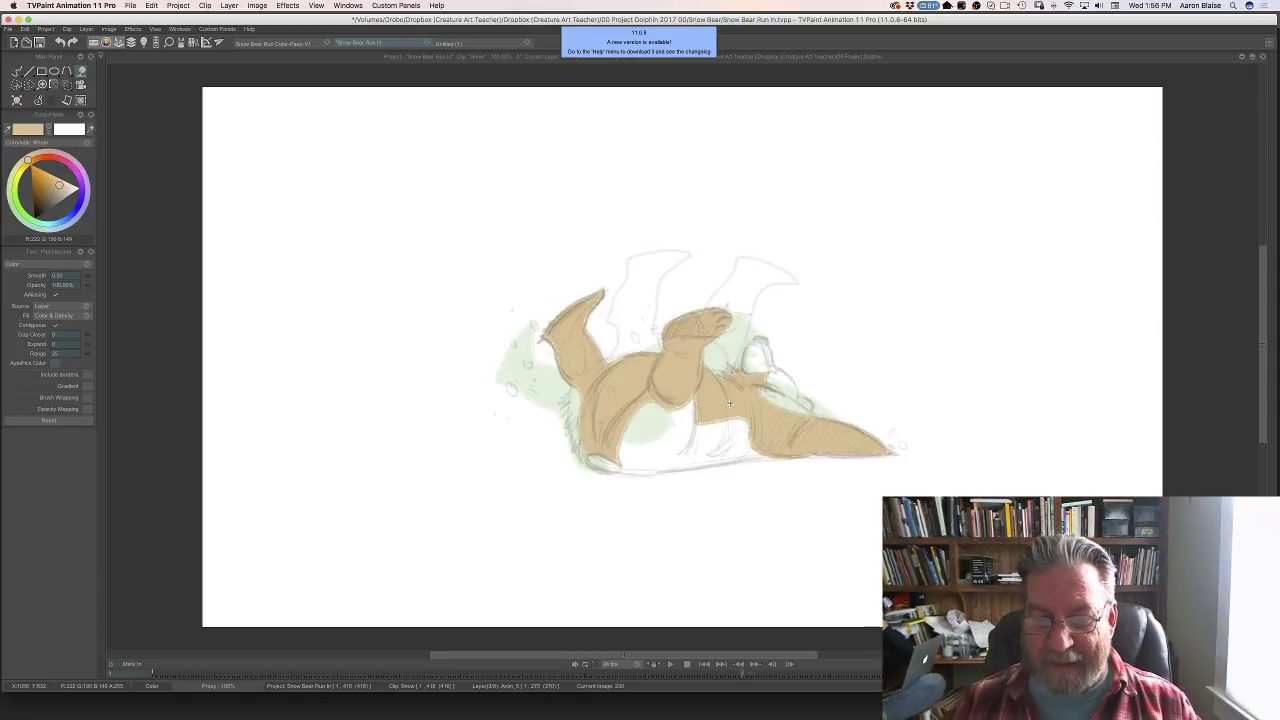
key(Right)
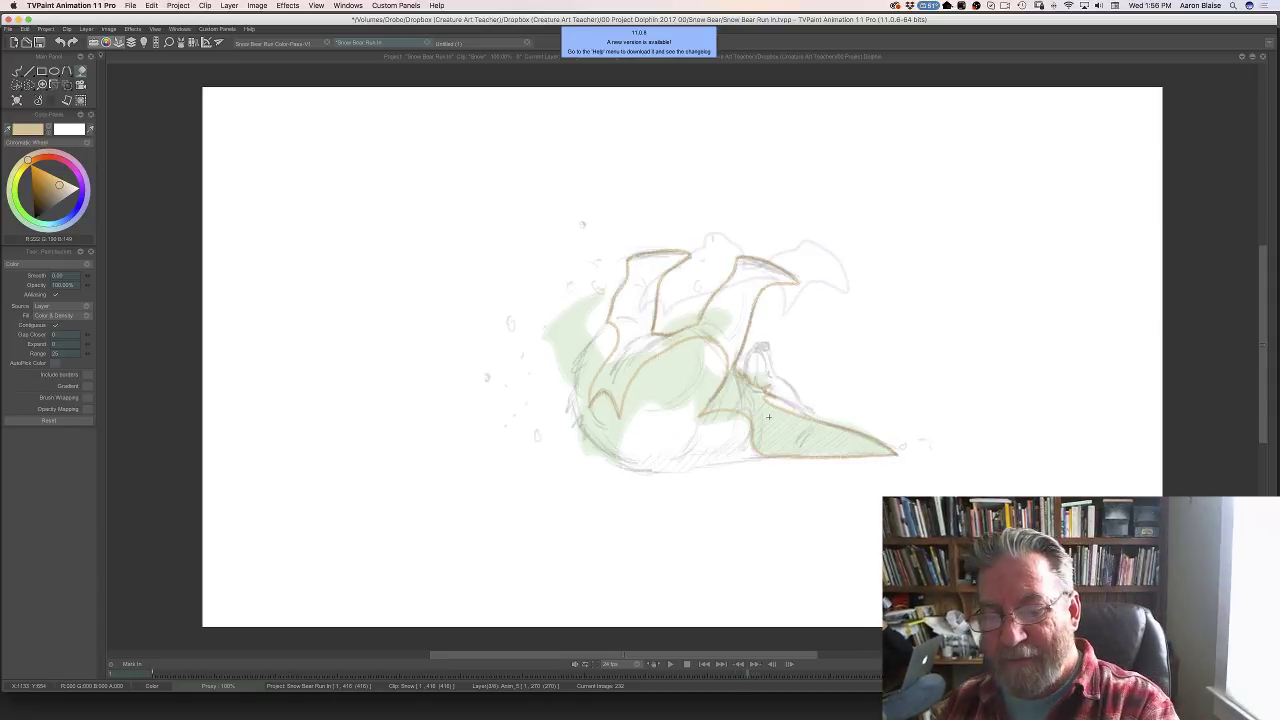
click(767, 428)
- Fill the separate shadow areas on the bear's outstretched arm and raised legs with tan in images 234 and 236
key(Right)
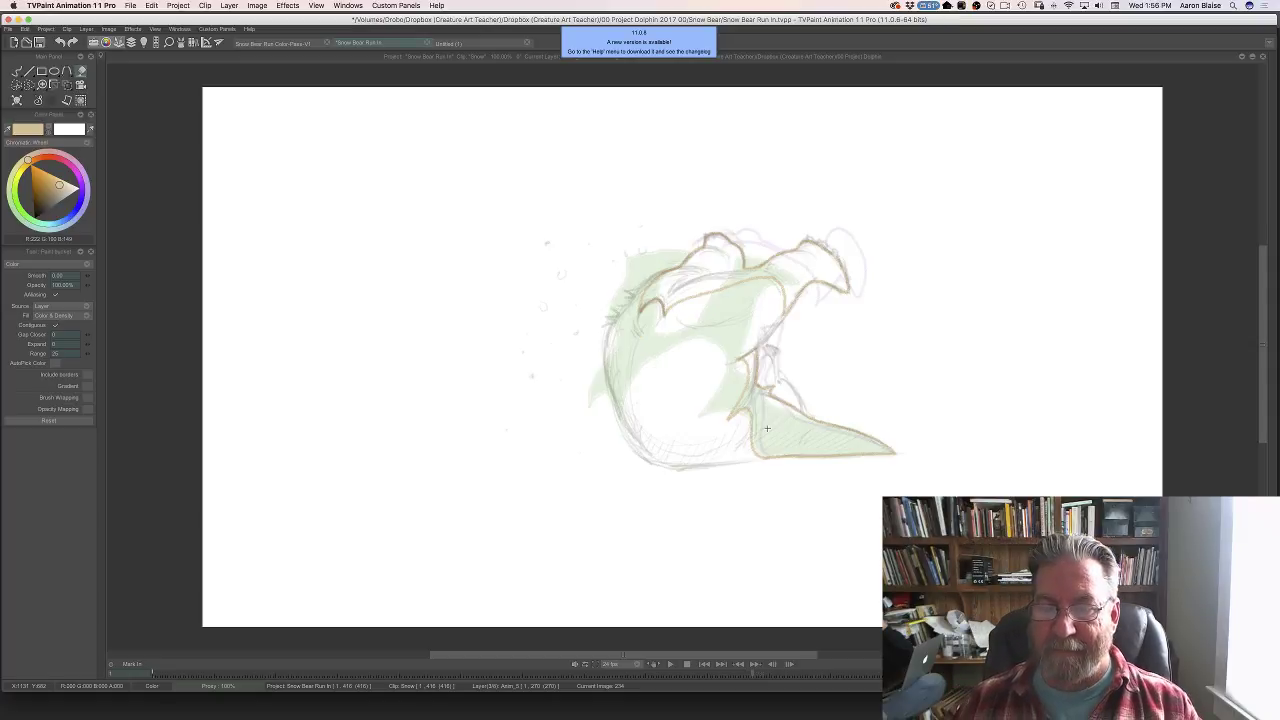
click(782, 437)
click(793, 275)
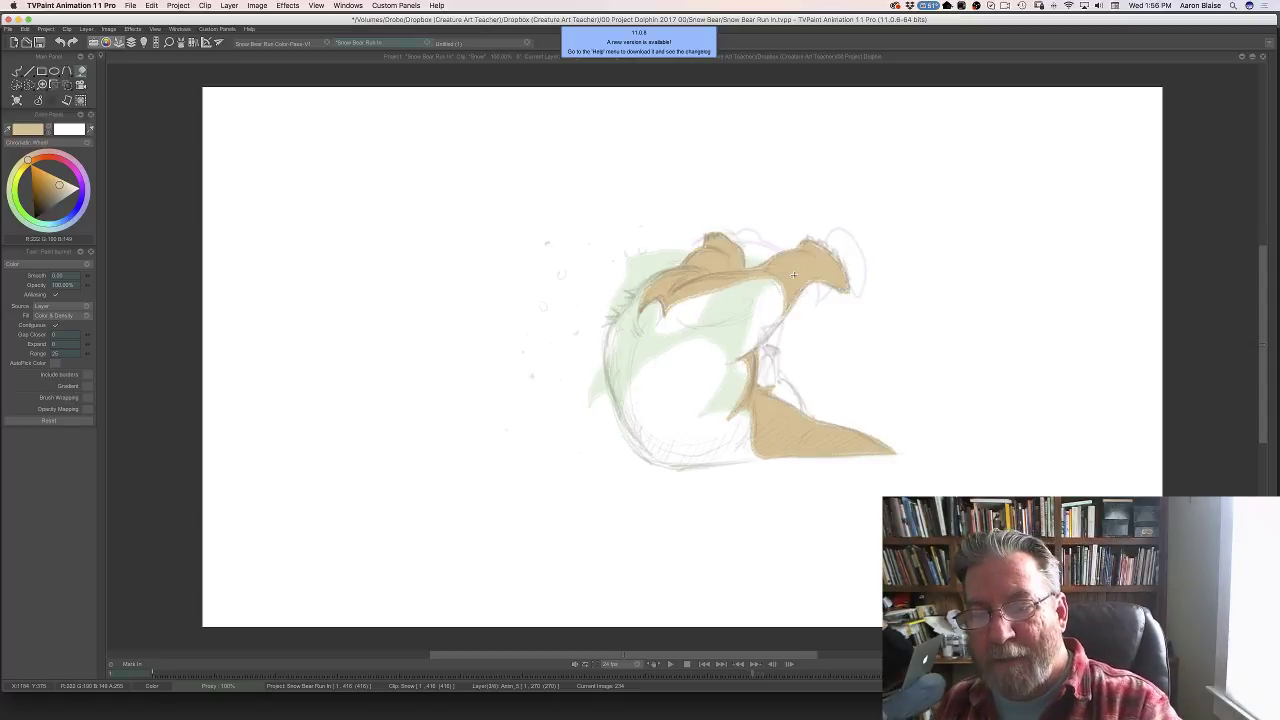
key(Right)
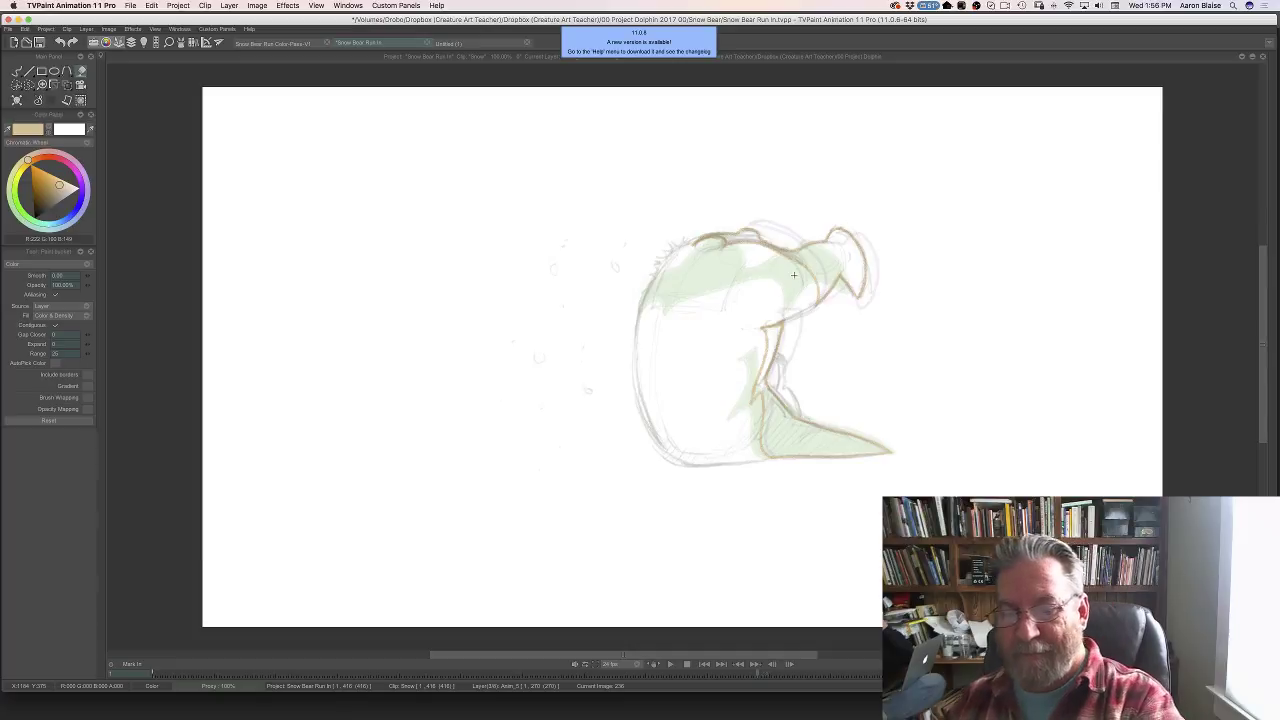
click(790, 425)
click(808, 268)
click(732, 244)
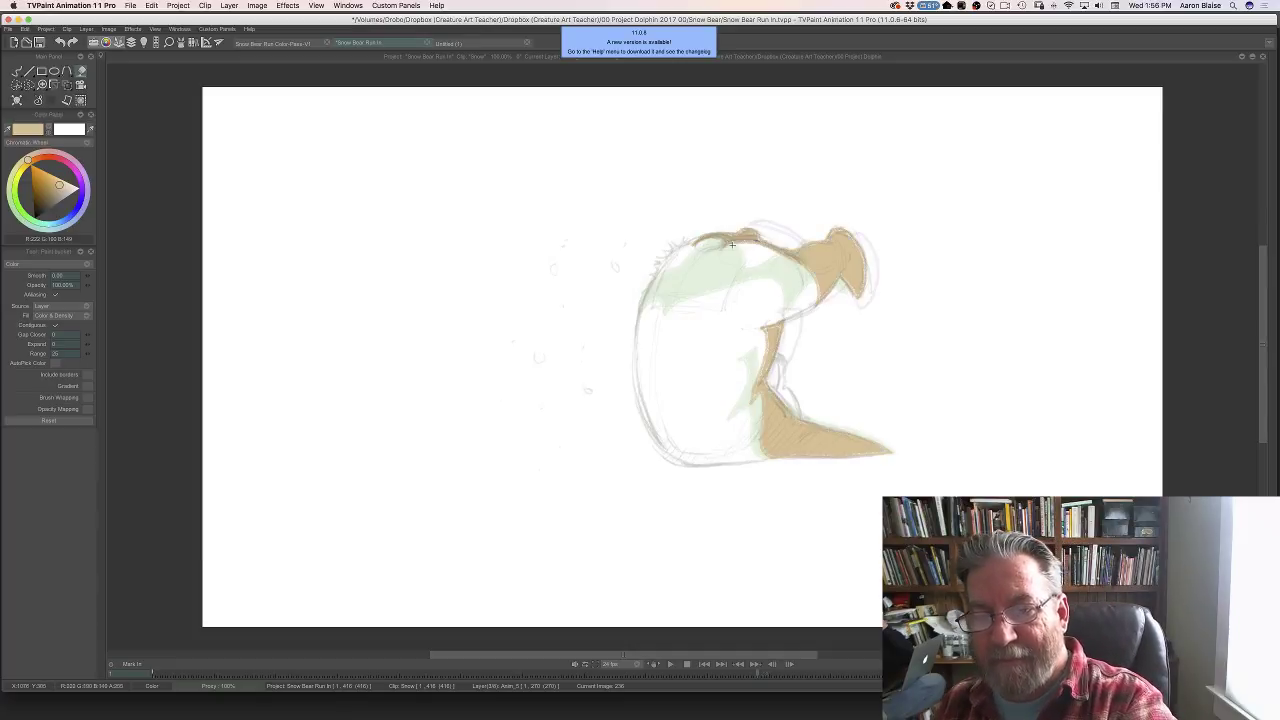
- Fill the shadow areas on the bear's raised legs, body edge and outstretched arm with tan in images 238 and 240
key(Right)
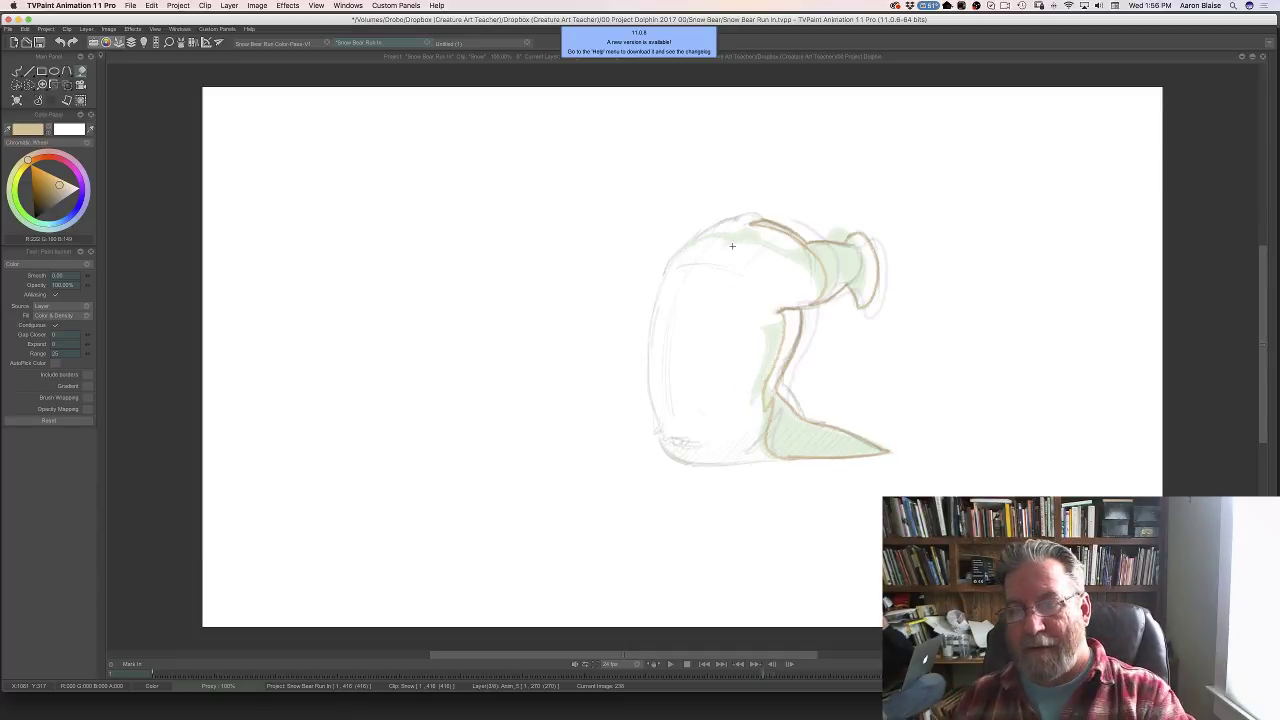
click(839, 268)
click(766, 228)
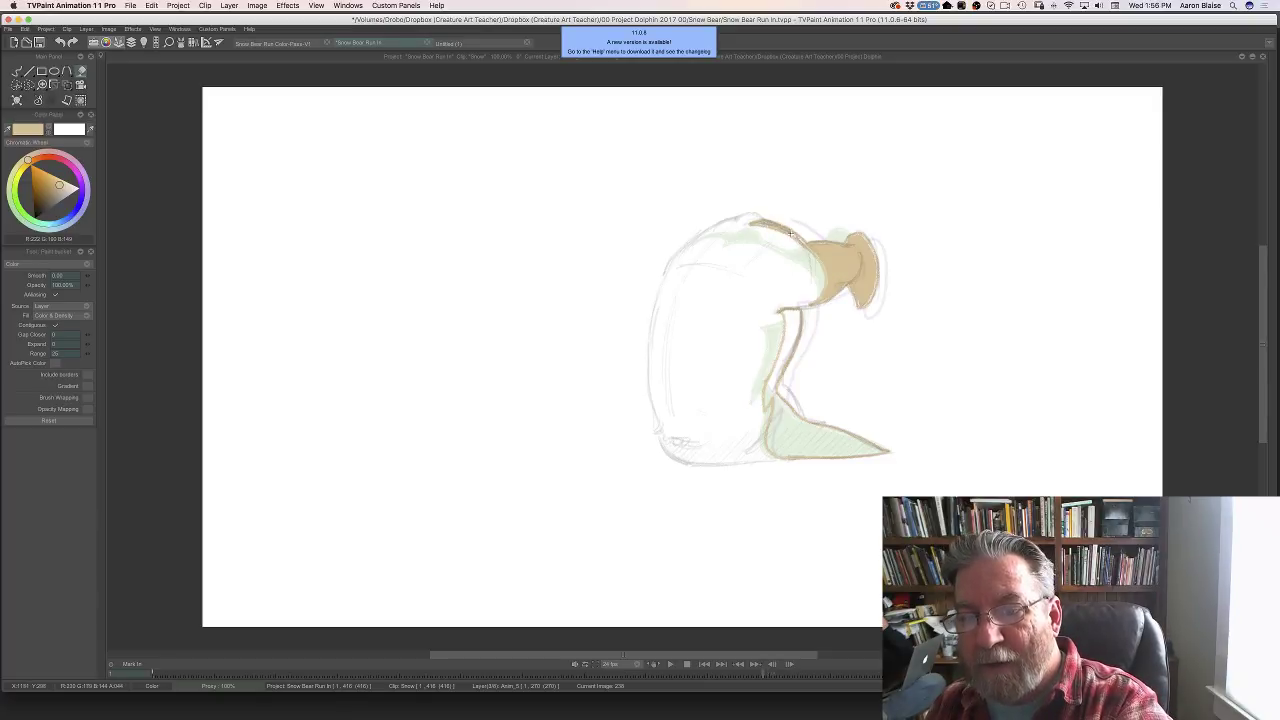
click(788, 336)
key(Right)
key(Right)
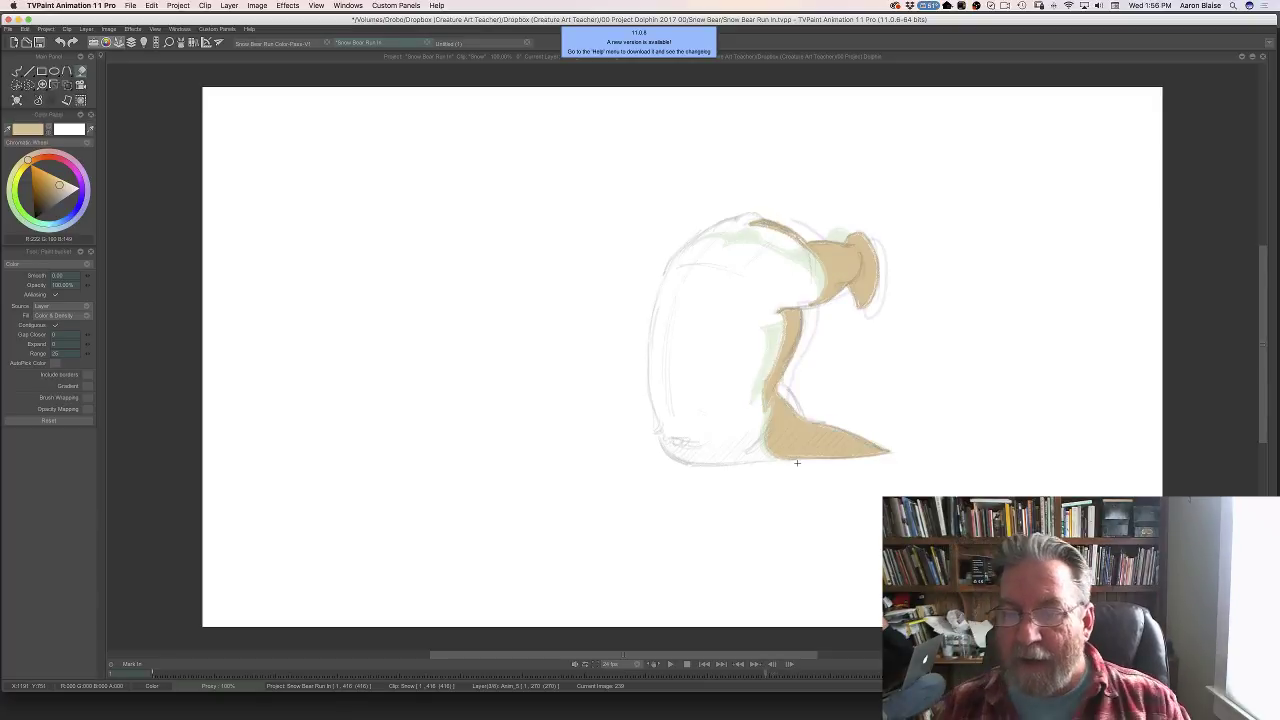
click(841, 286)
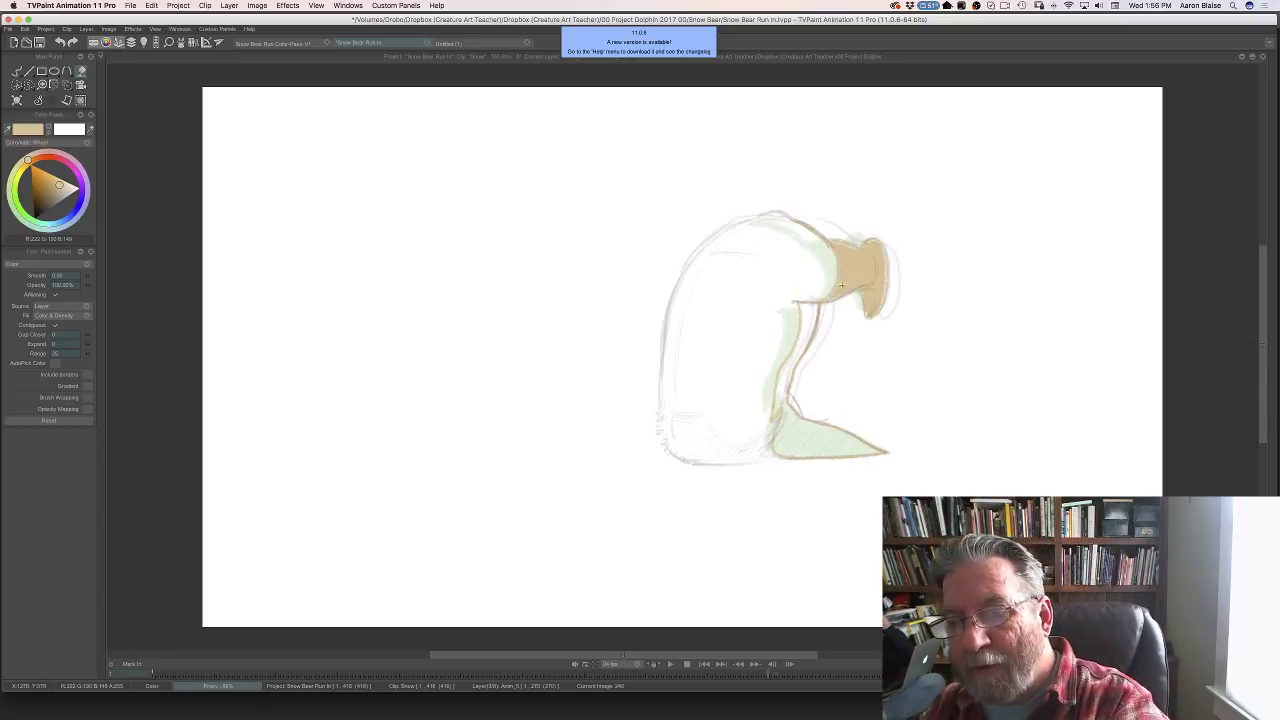
click(788, 373)
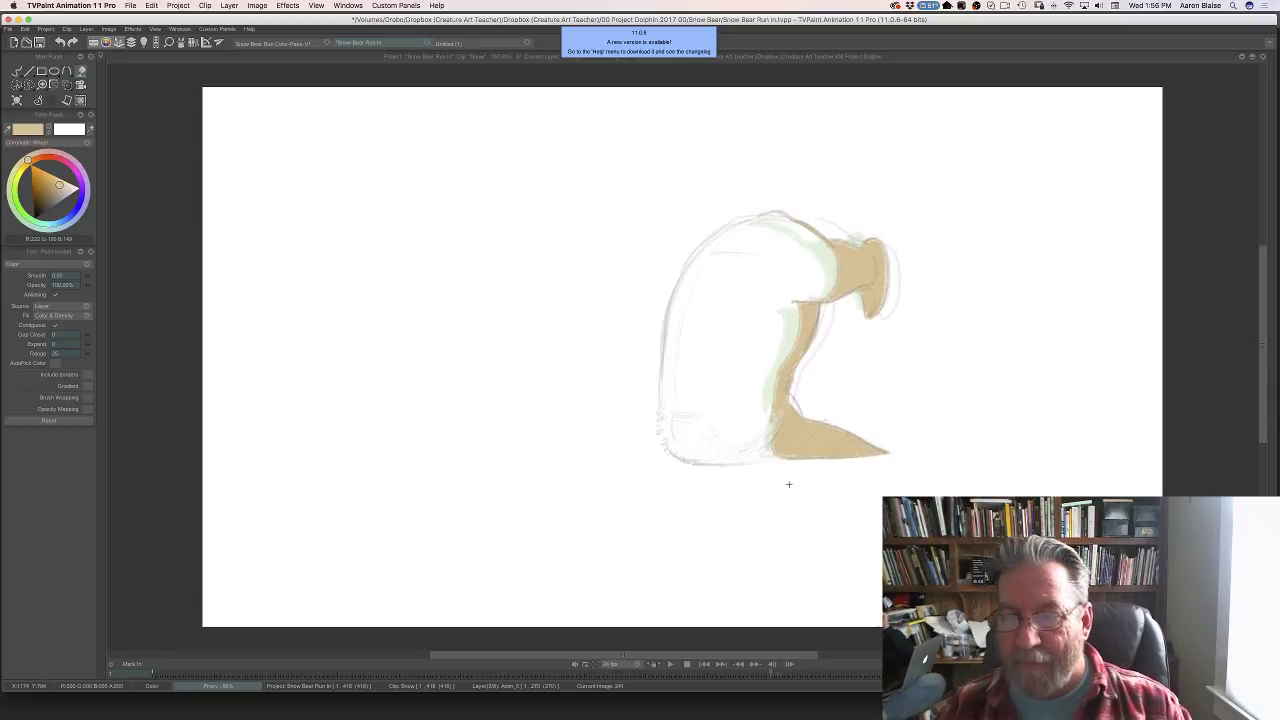
- Fill the bear's separate leg, body-edge and arm shadow areas with tan in images 242 and 244, including the small ground-level patch in 244
key(Right)
click(860, 283)
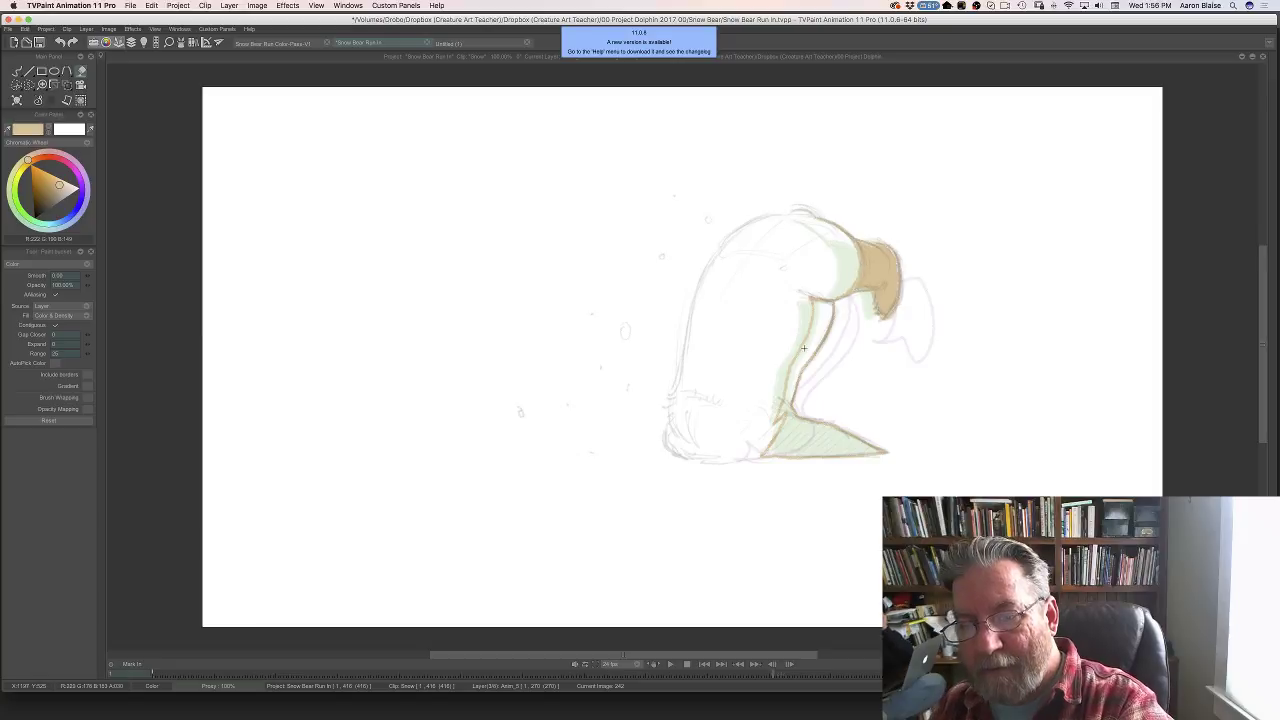
click(788, 379)
key(Right)
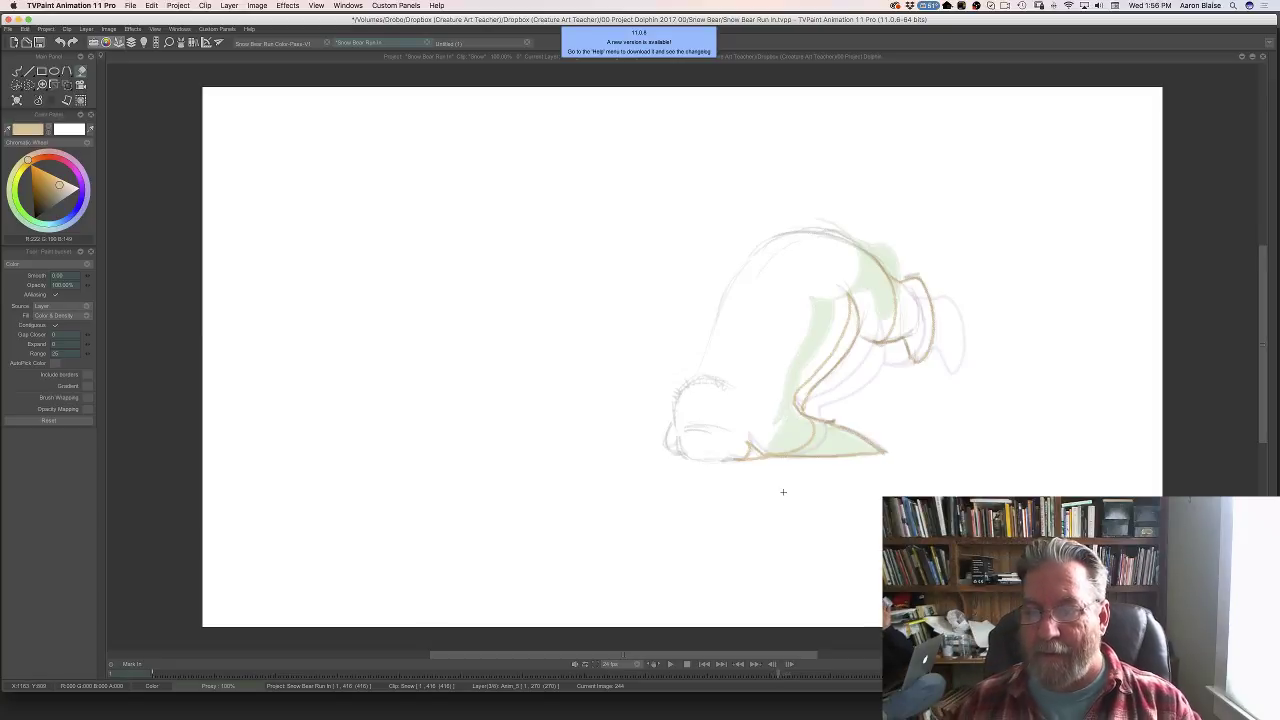
click(897, 313)
click(838, 350)
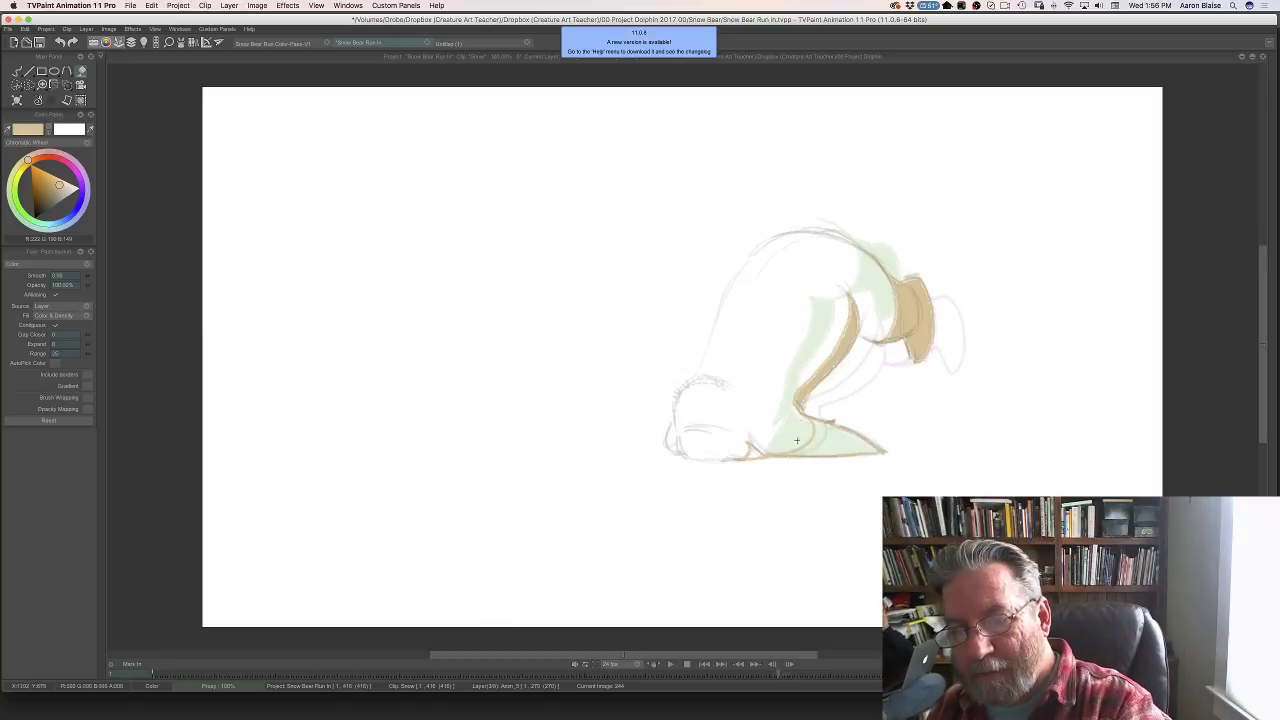
click(808, 441)
click(749, 455)
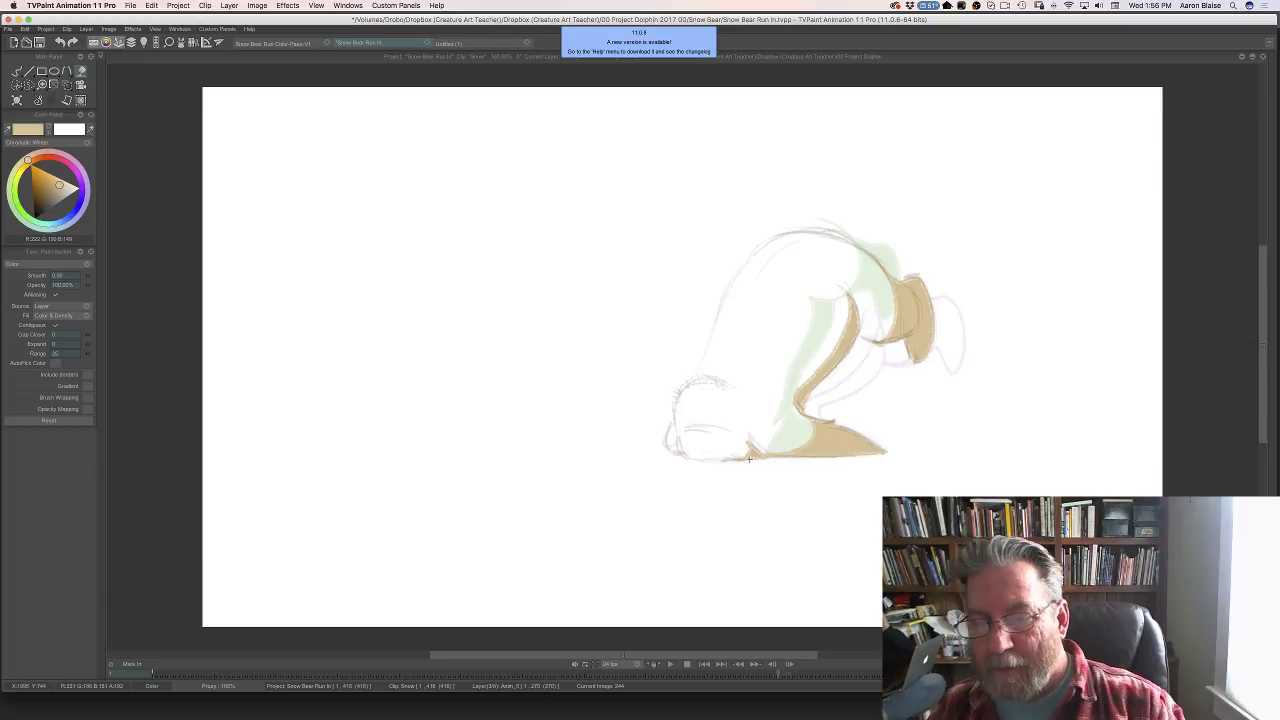
- Fill the leg, belly, outstretched arm and small ground-level shadow areas with tan in image 246
key(Right)
click(933, 318)
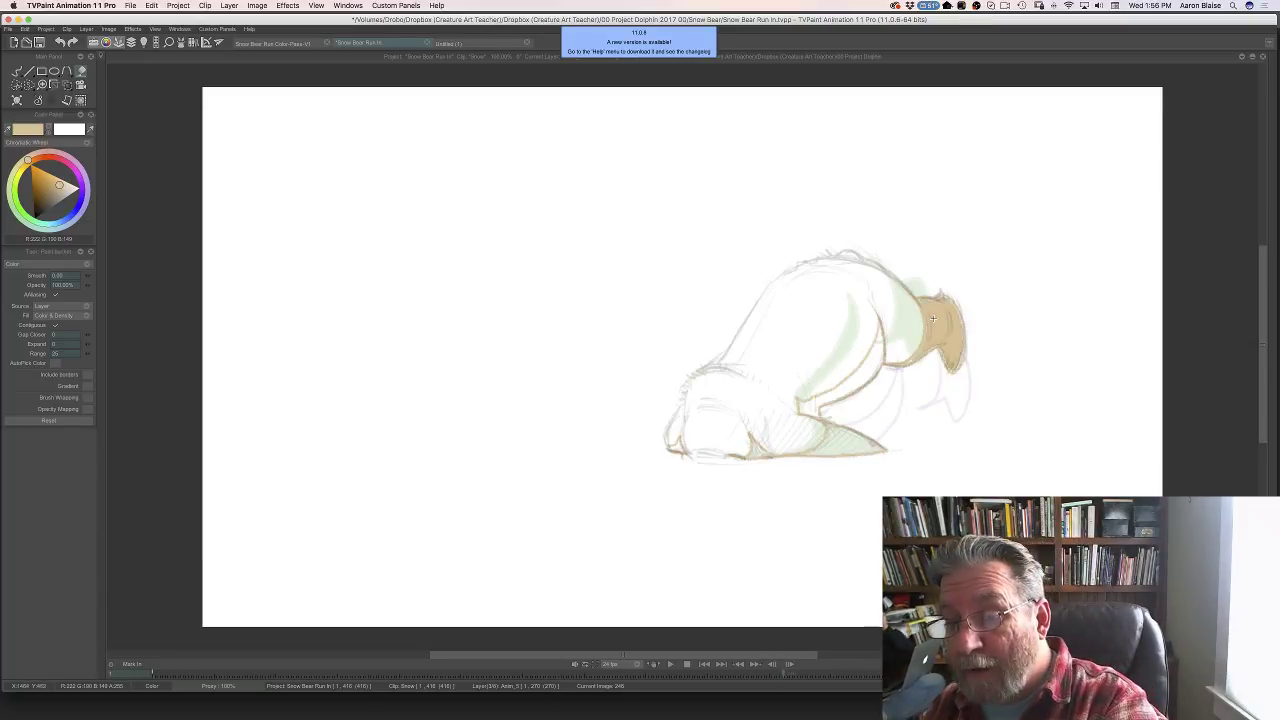
click(856, 374)
click(835, 442)
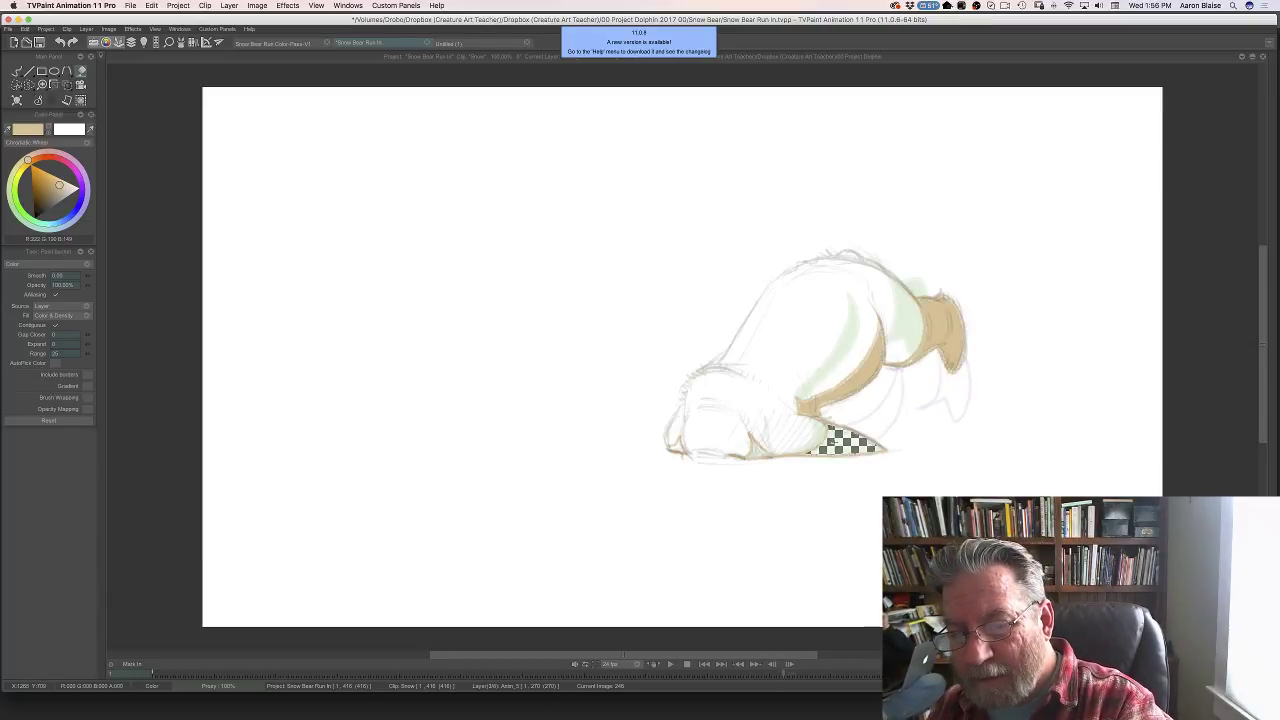
click(752, 450)
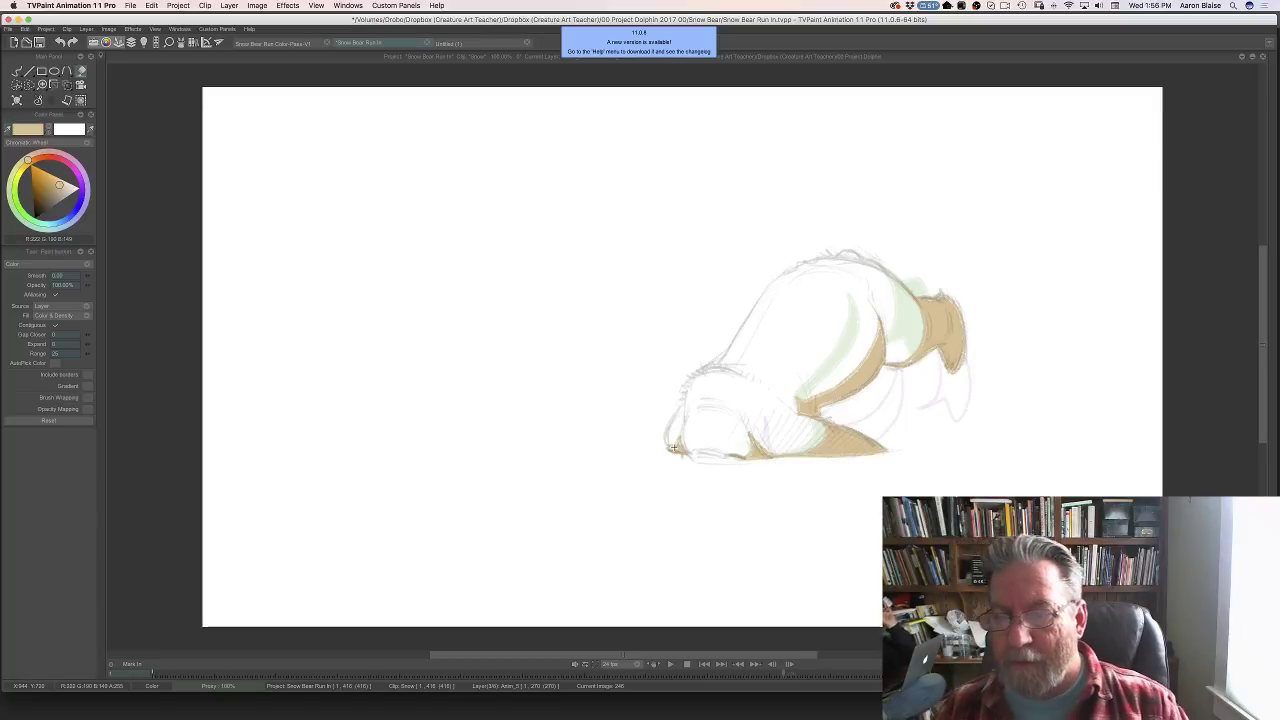
- Fill the hind leg, belly, arm and chin shadow areas of the collapsing bear with tan in image 247
key(Right)
click(951, 382)
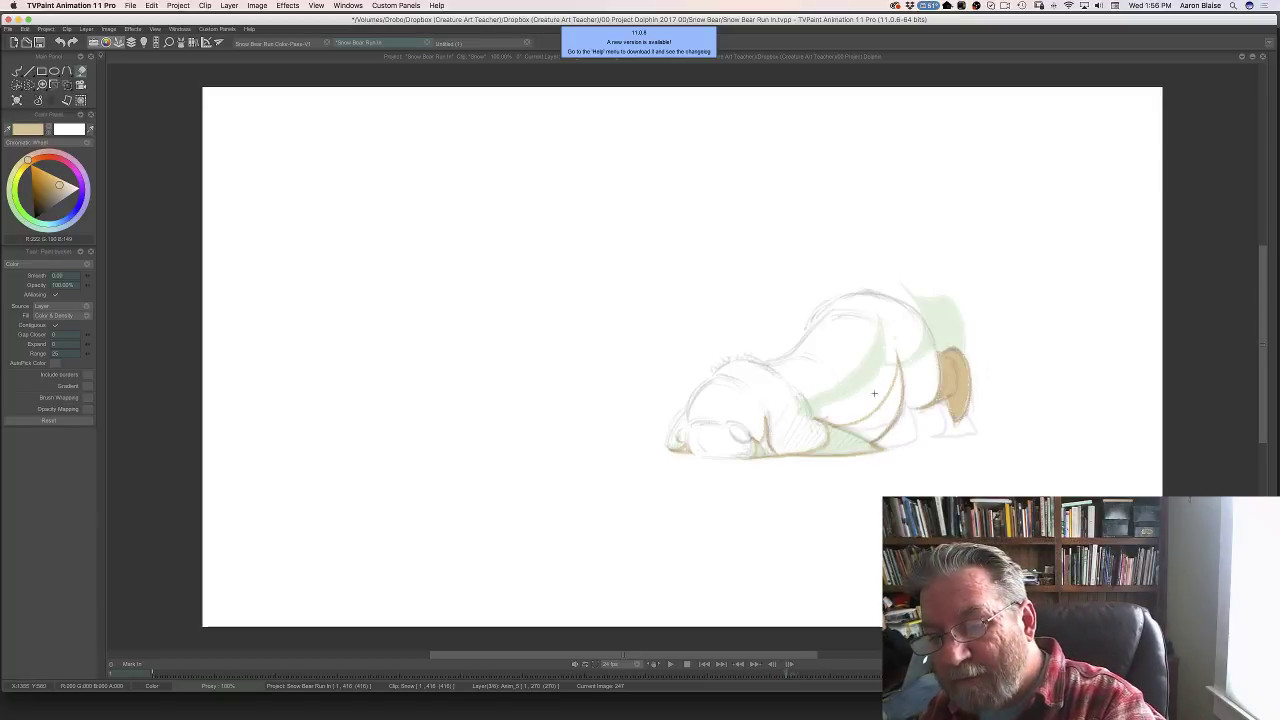
click(879, 415)
click(766, 447)
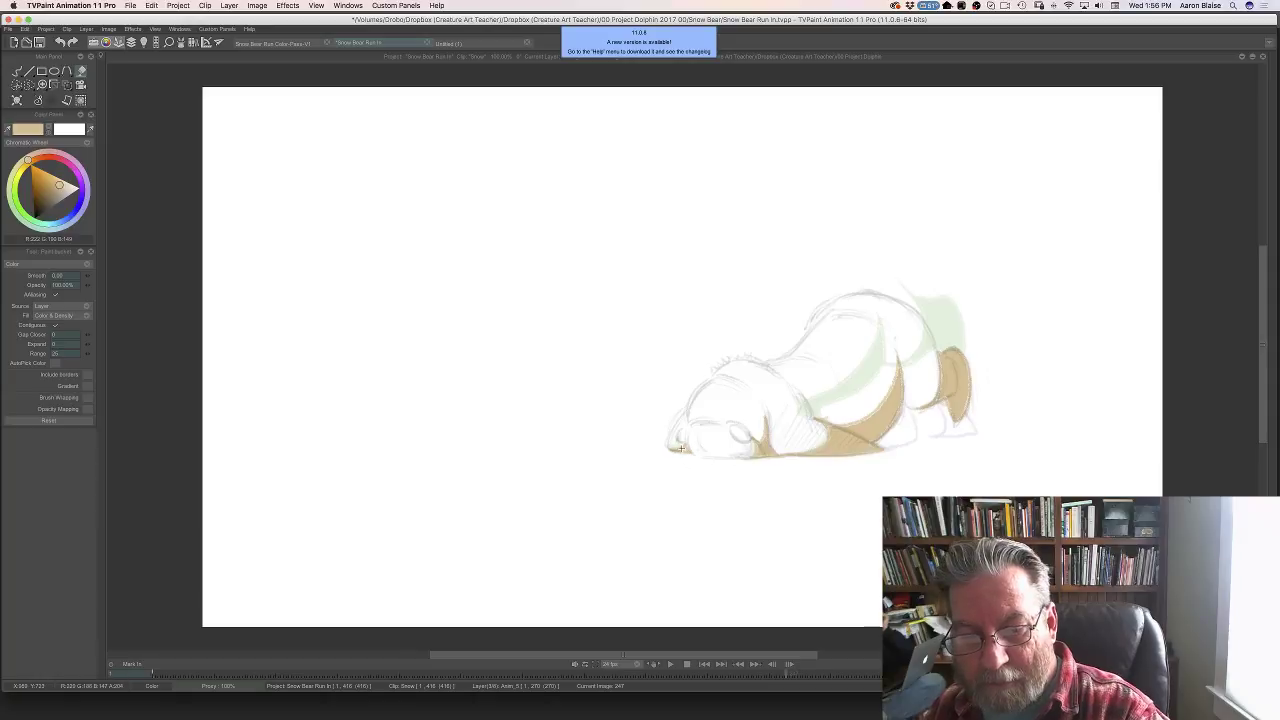
- Fill the hind leg, body-edge and chin shadow areas with tan in image 248, and the leg and body-edge areas in image 249
key(Right)
click(949, 432)
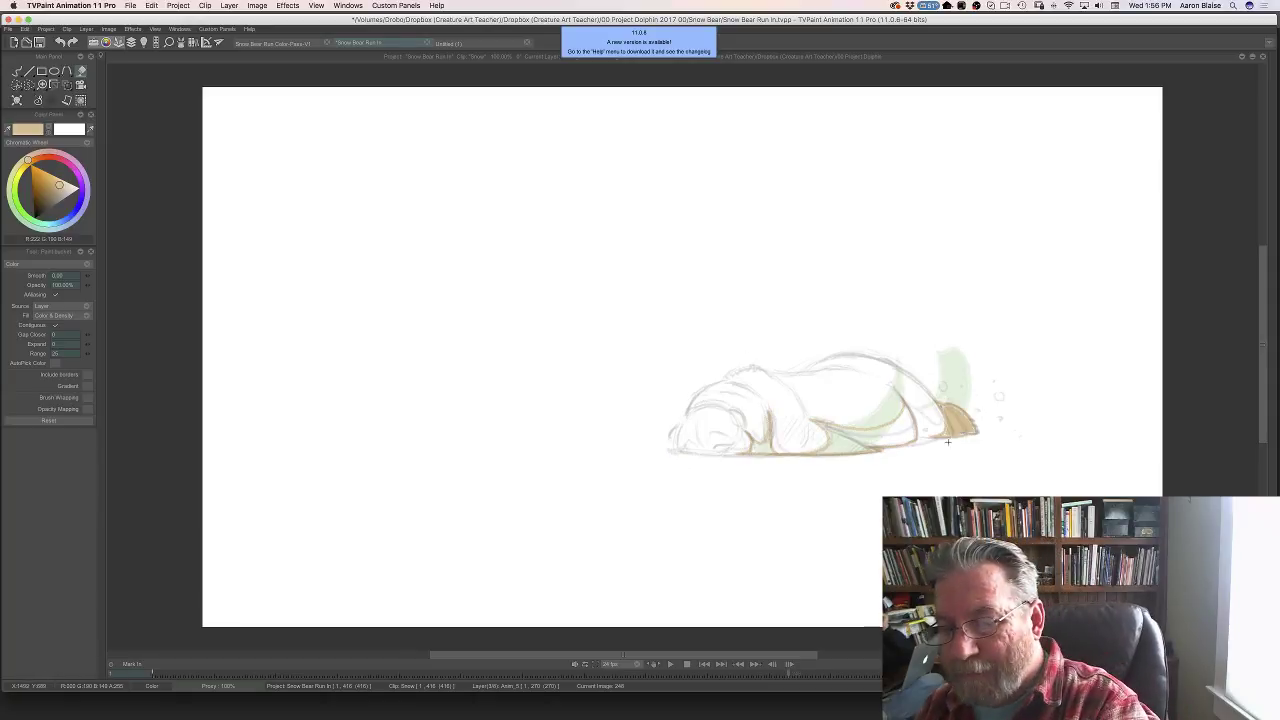
click(889, 437)
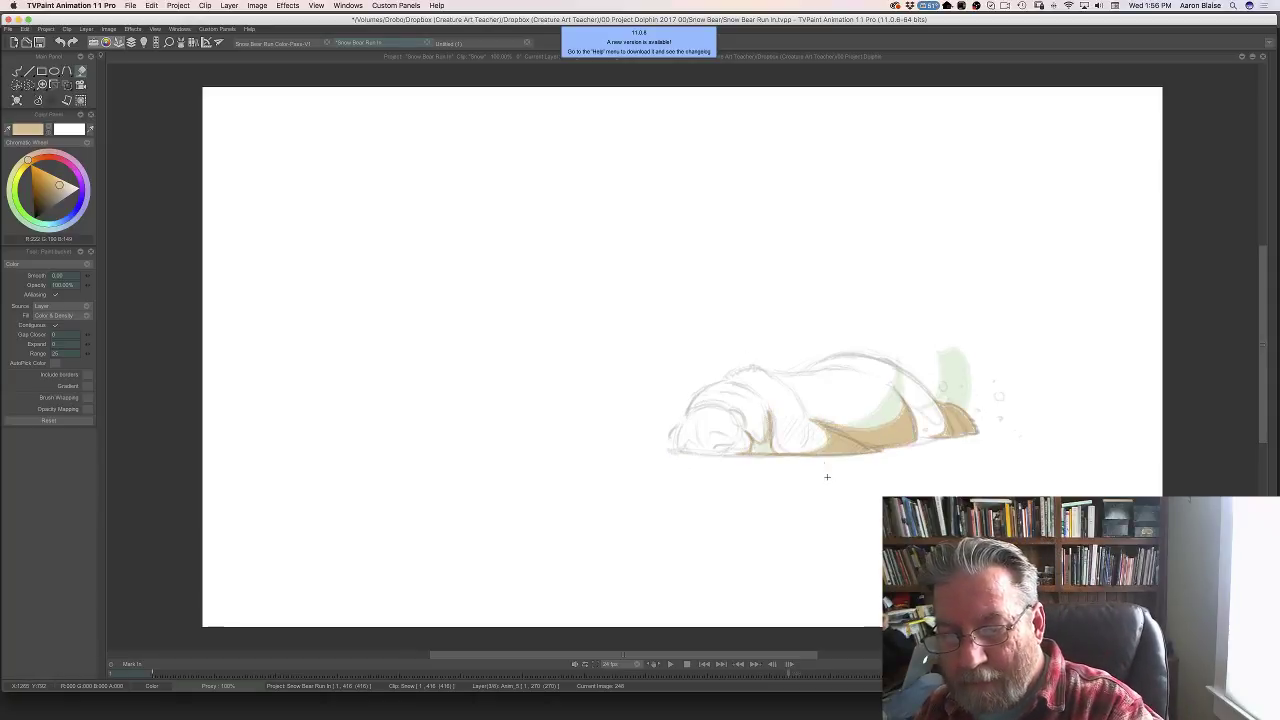
click(758, 446)
key(Right)
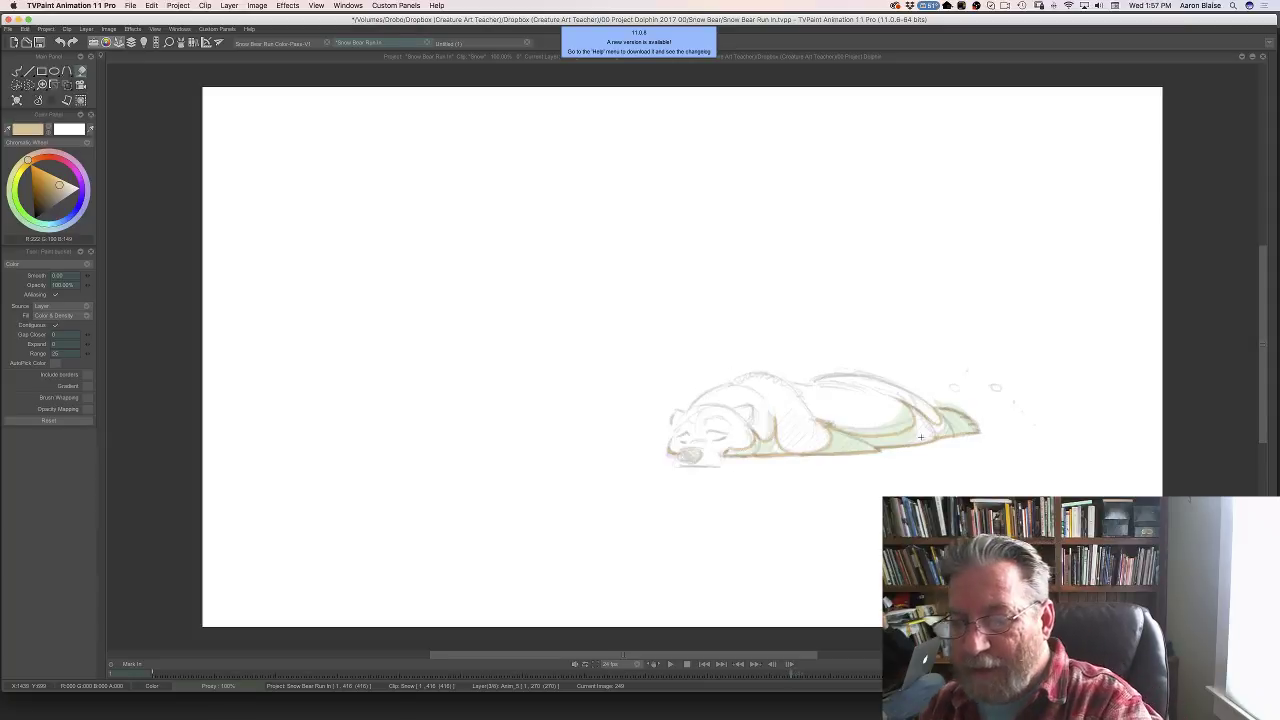
click(905, 445)
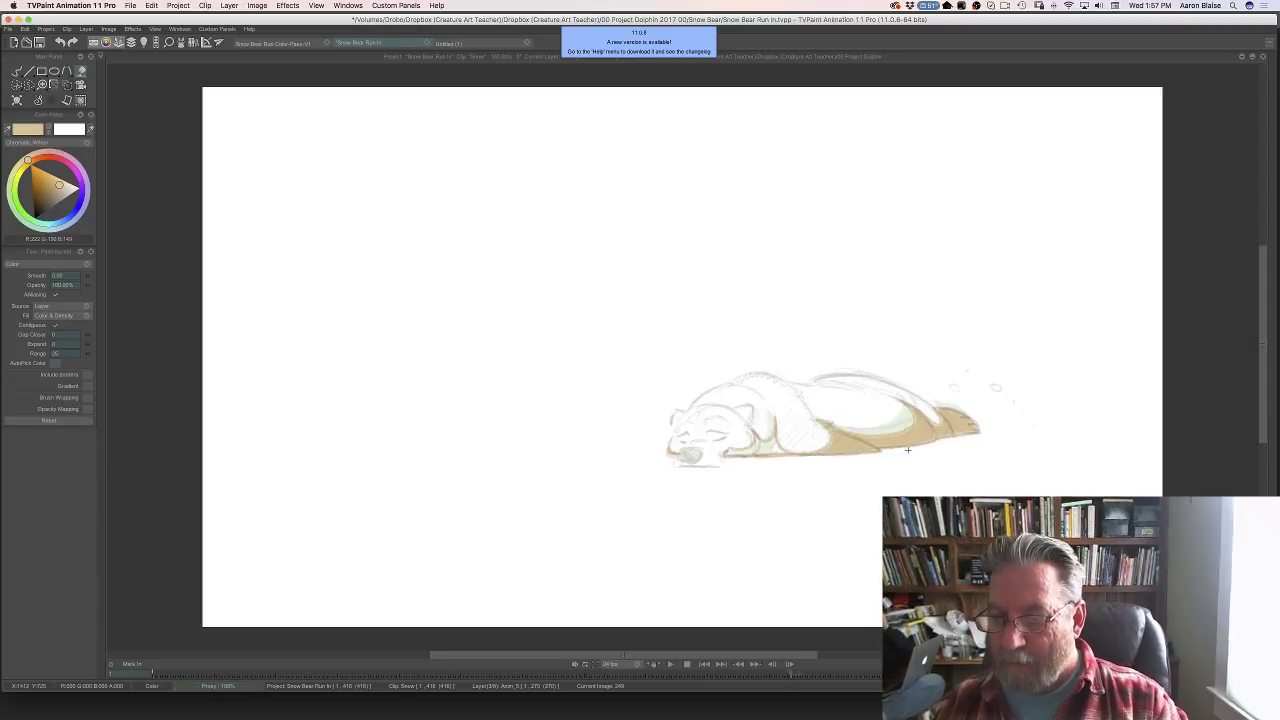
click(762, 457)
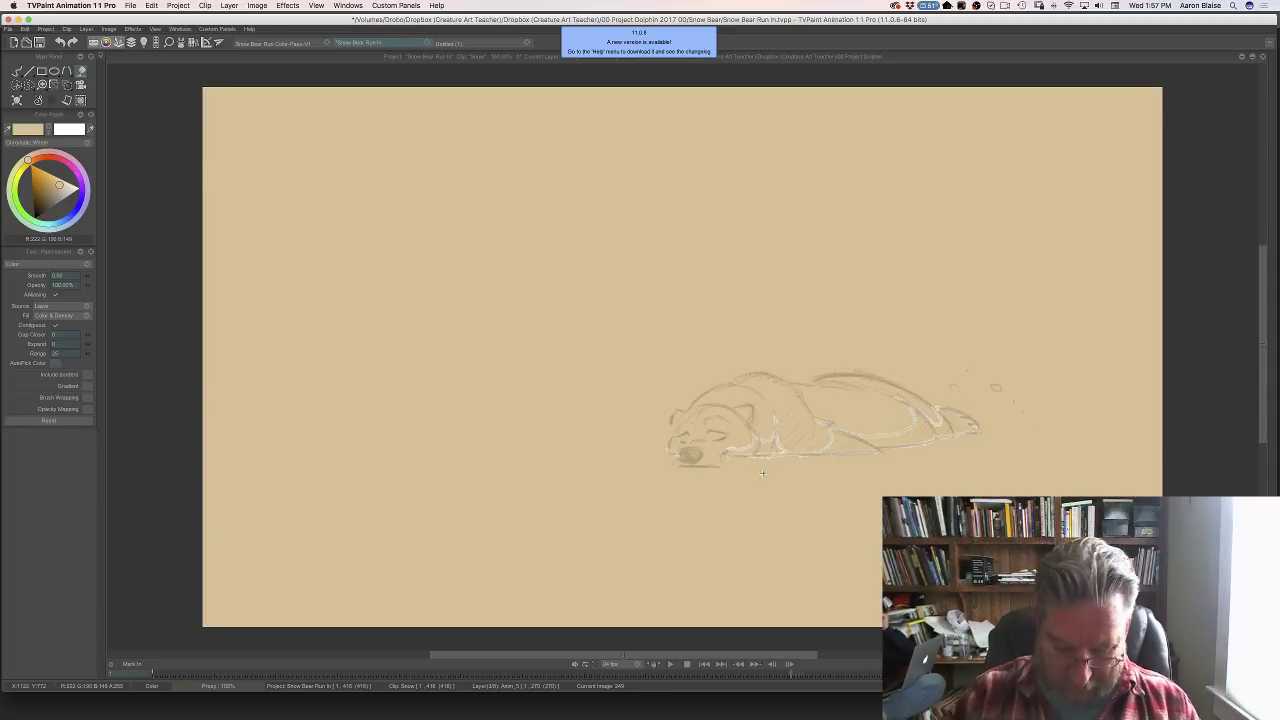
key(ctrl+z)
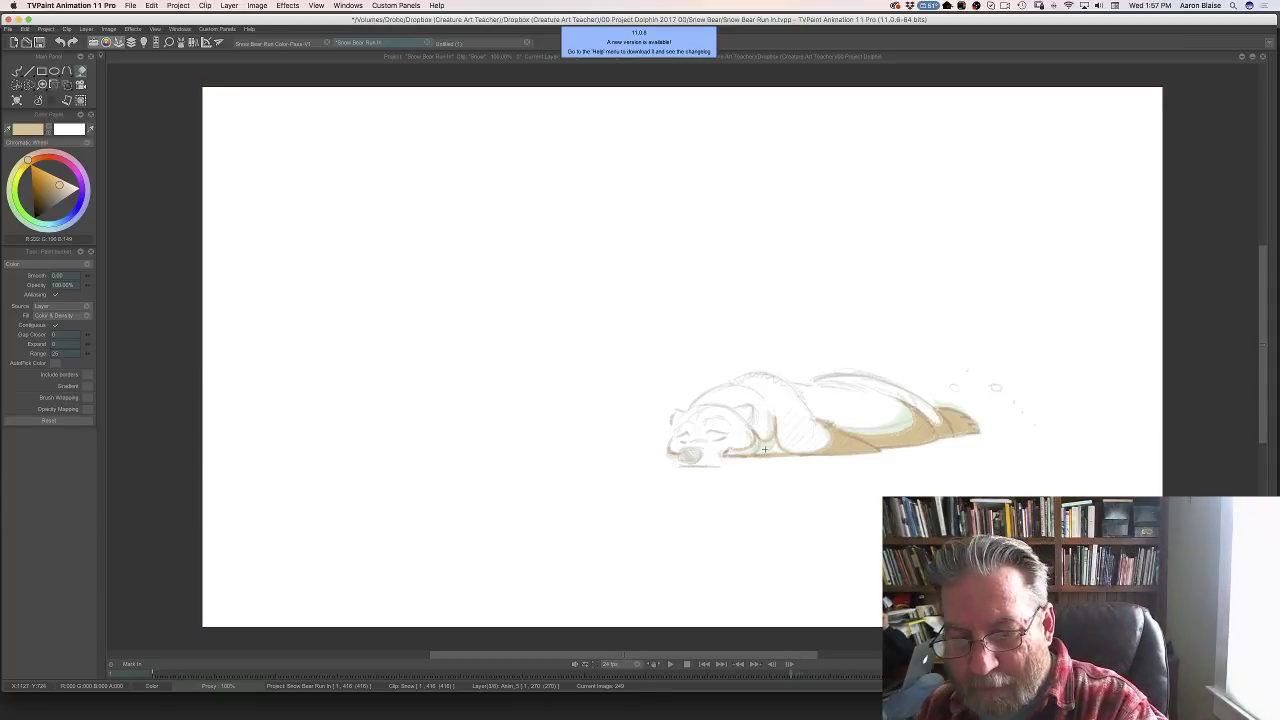
click(762, 449)
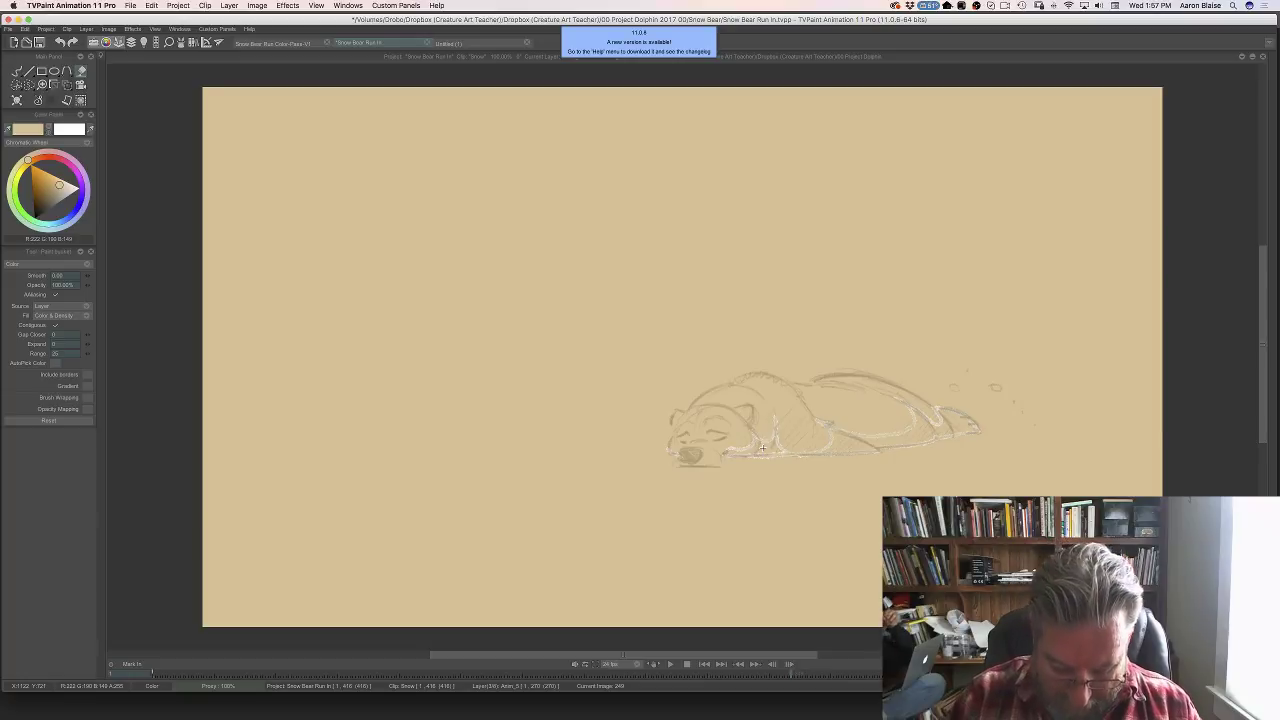
key(ctrl+z)
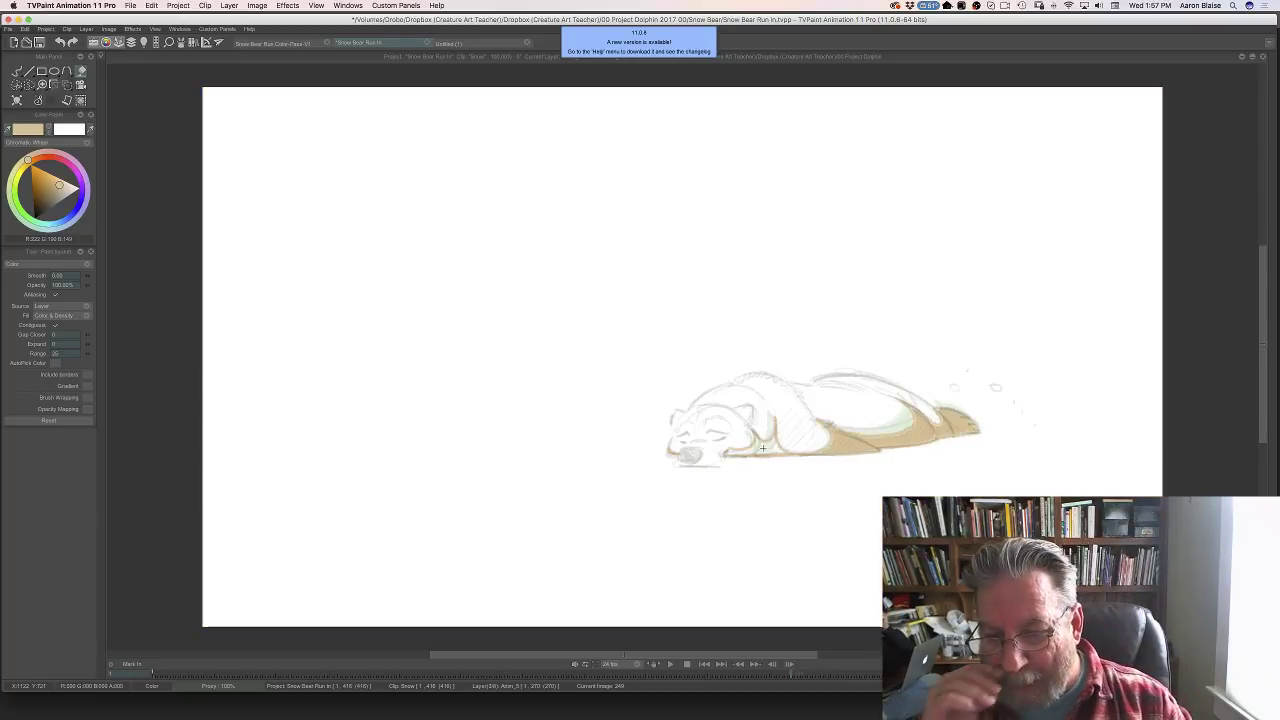
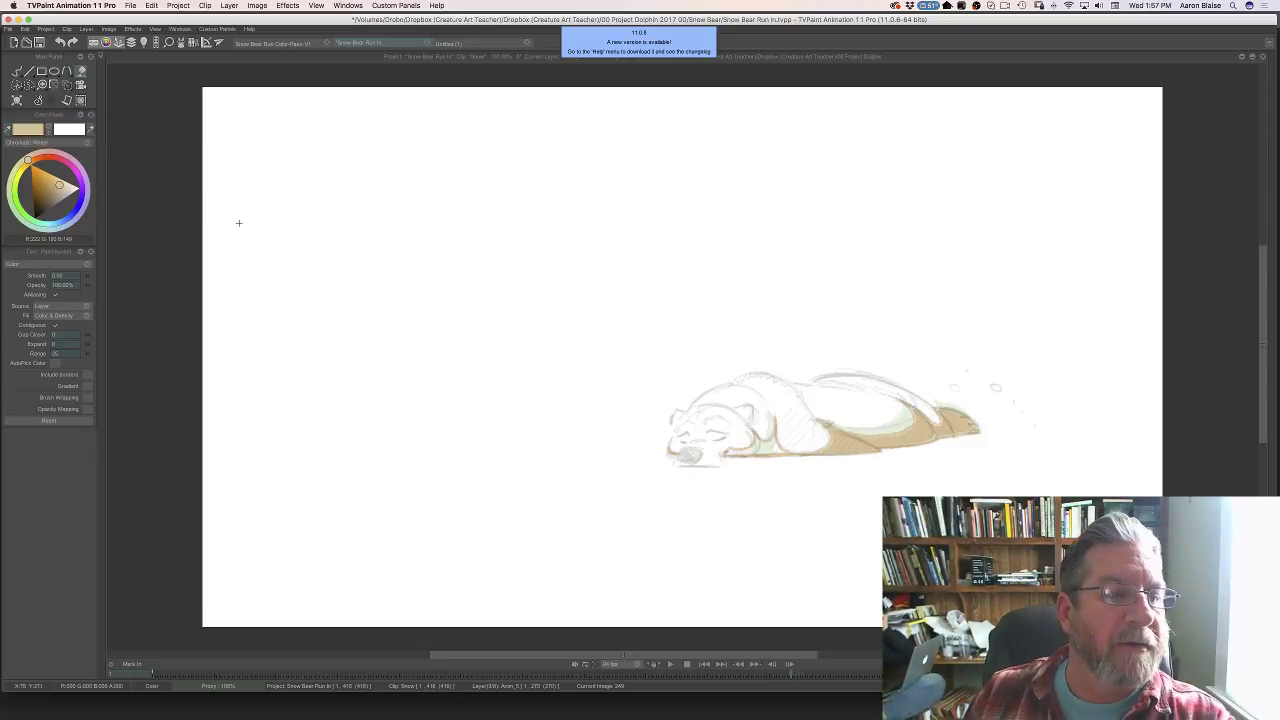
- Close the outline of the chin shadow in image 249 with a brush in the sampled shadow tan, and fill the enclosed area
click(51, 104)
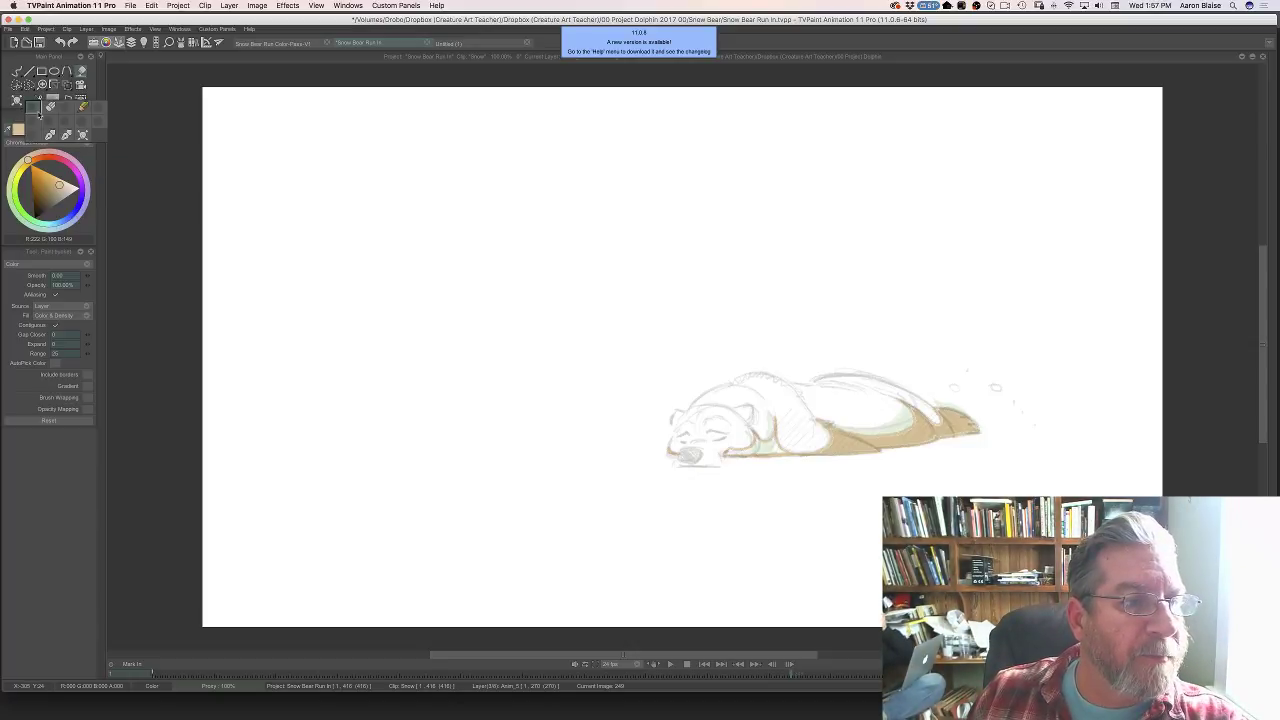
click(79, 106)
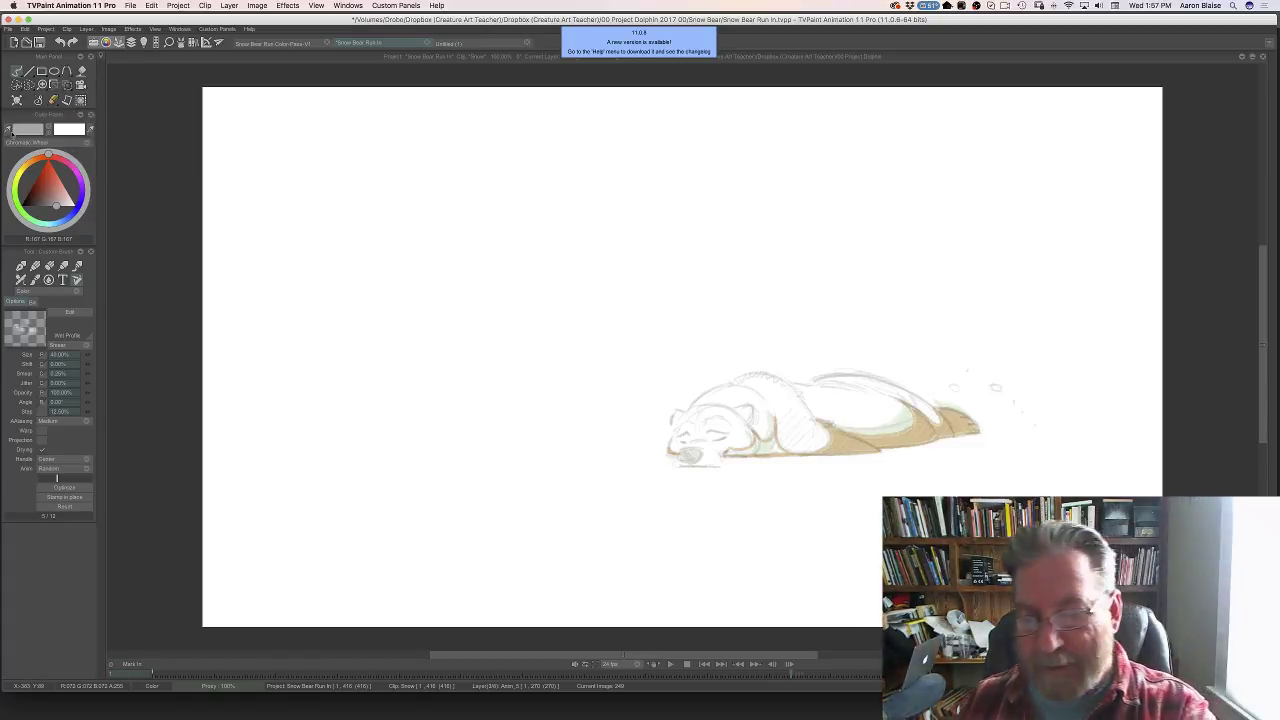
ctrl+click(882, 440)
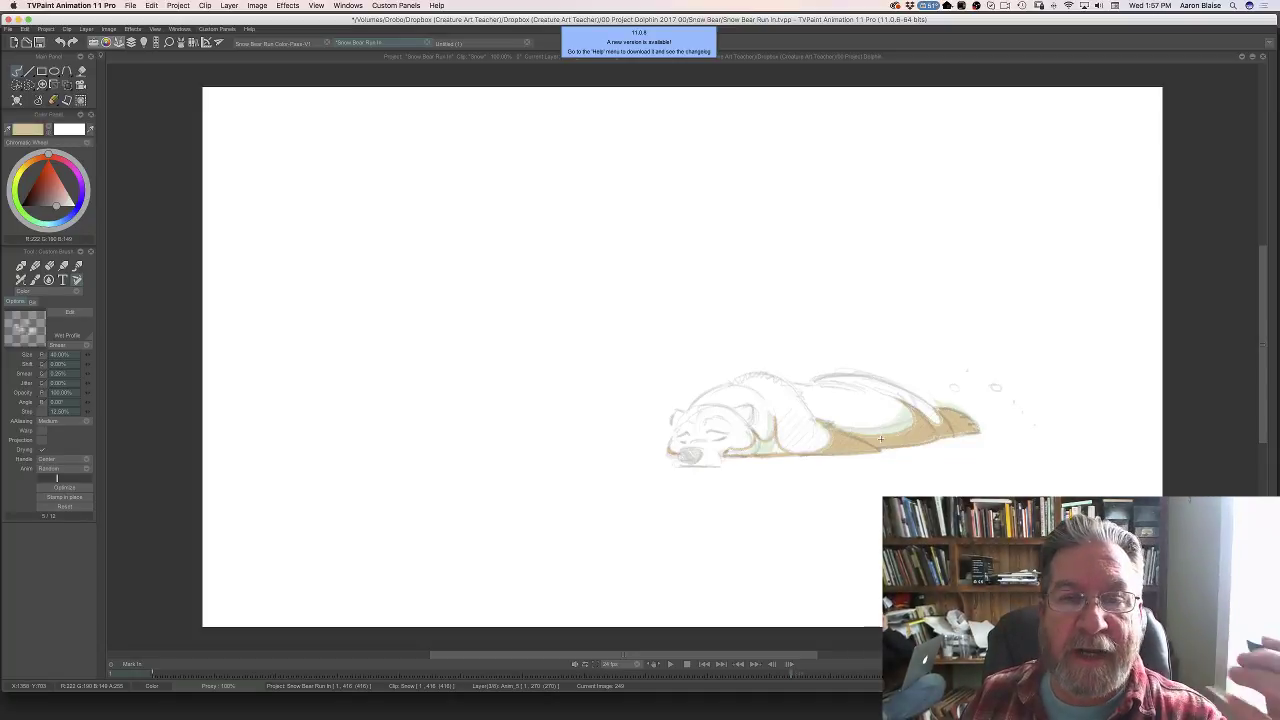
click(772, 457)
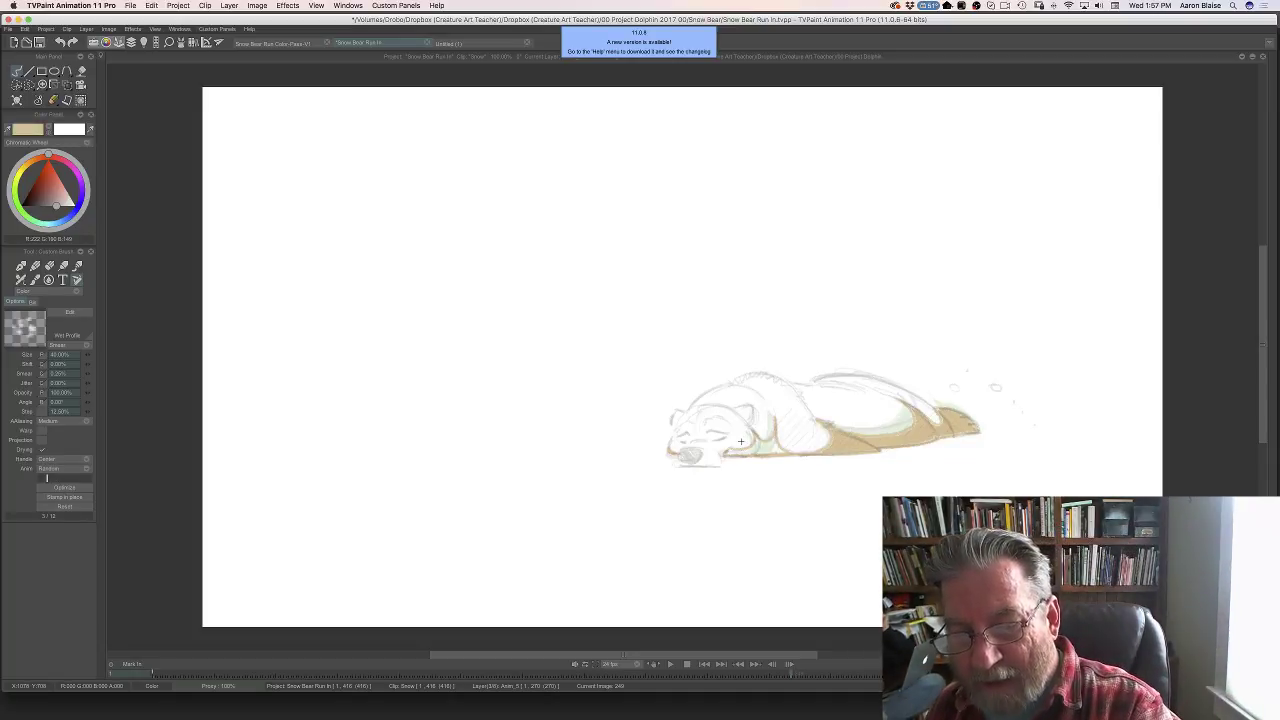
click(772, 457)
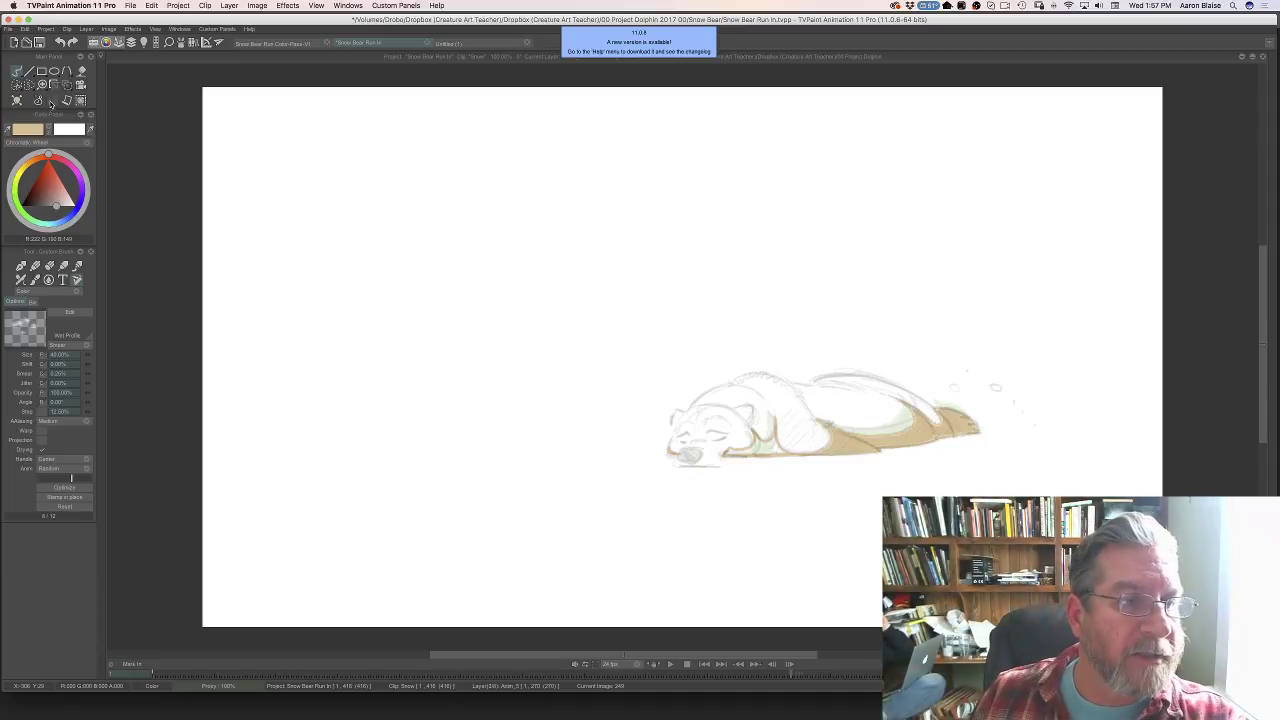
click(80, 72)
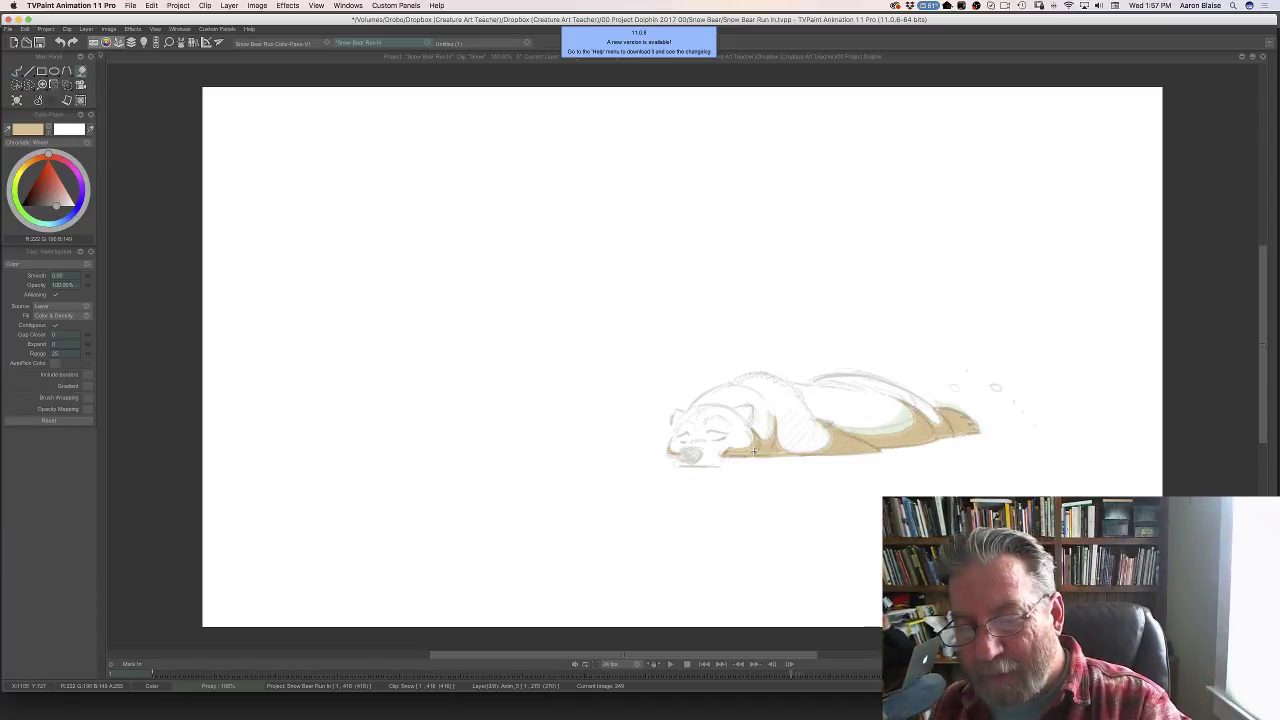
- Fill the lying bear's leg, body-edge and chin shadow areas with tan in image 251
key(Right)
key(Right)
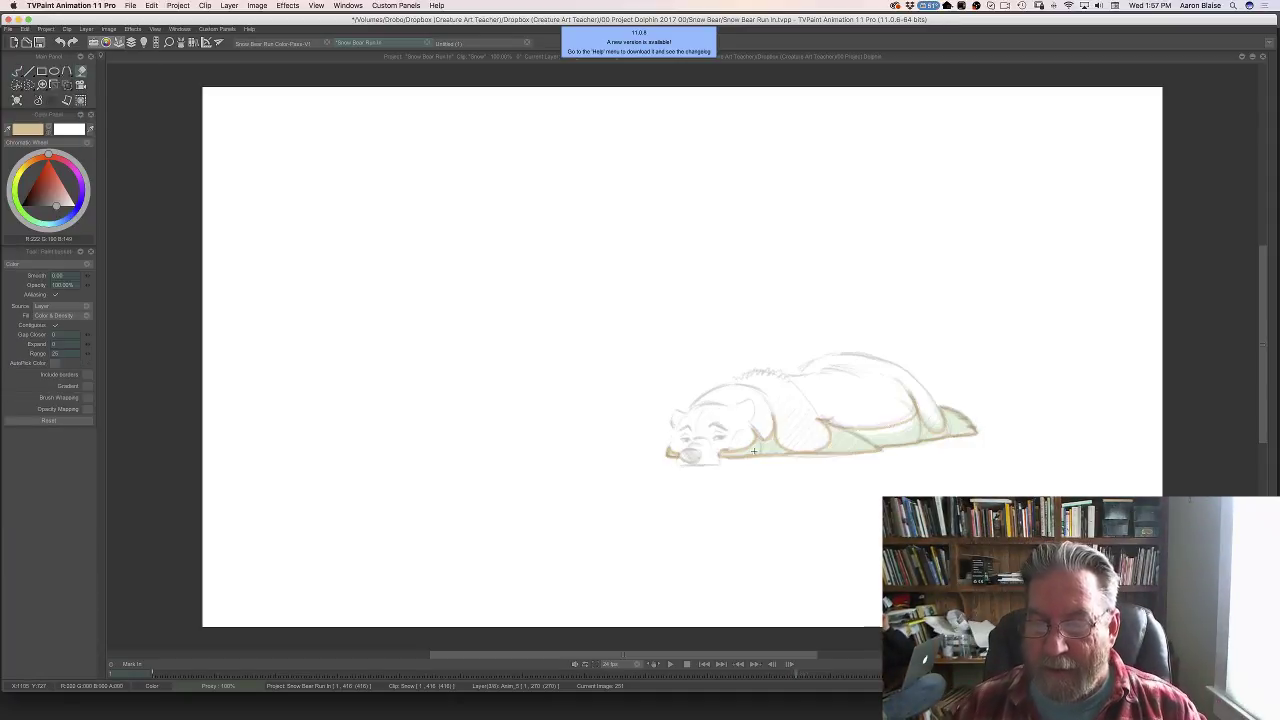
click(888, 443)
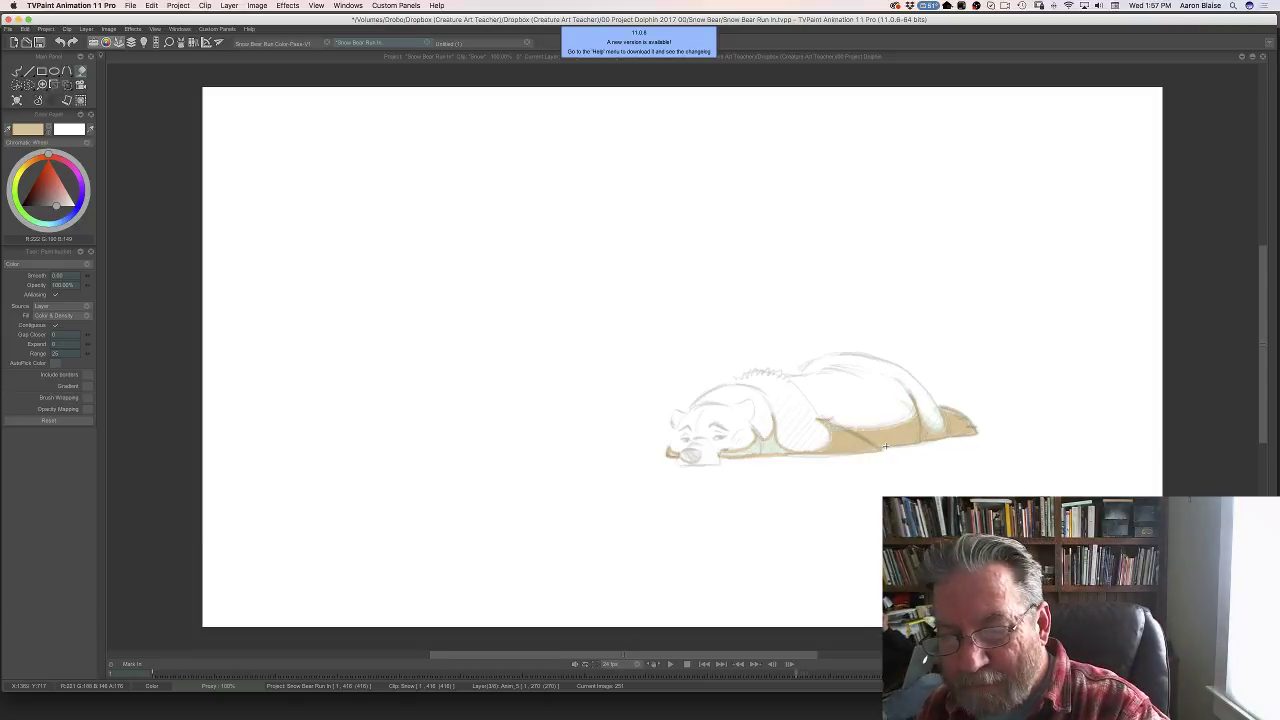
click(763, 445)
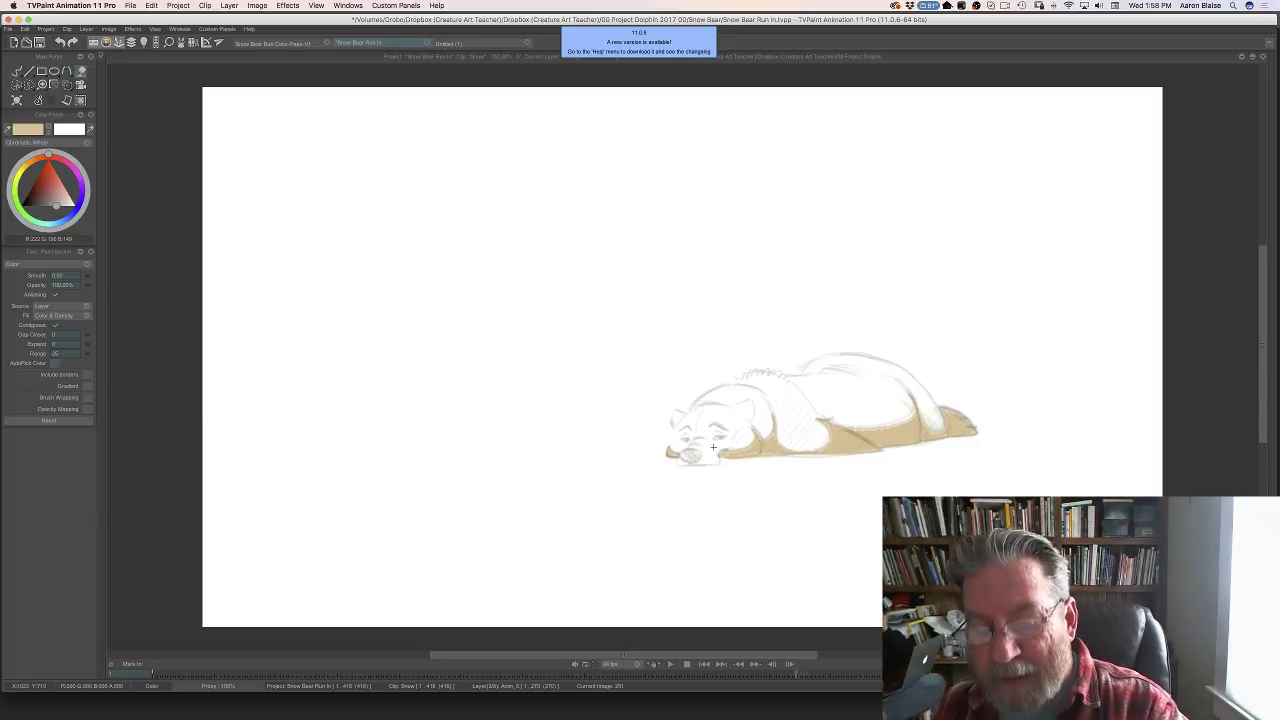
- Fill the leg, body-edge and chin shadow areas along the ground with tan in images 253, 254 and 255
key(Right)
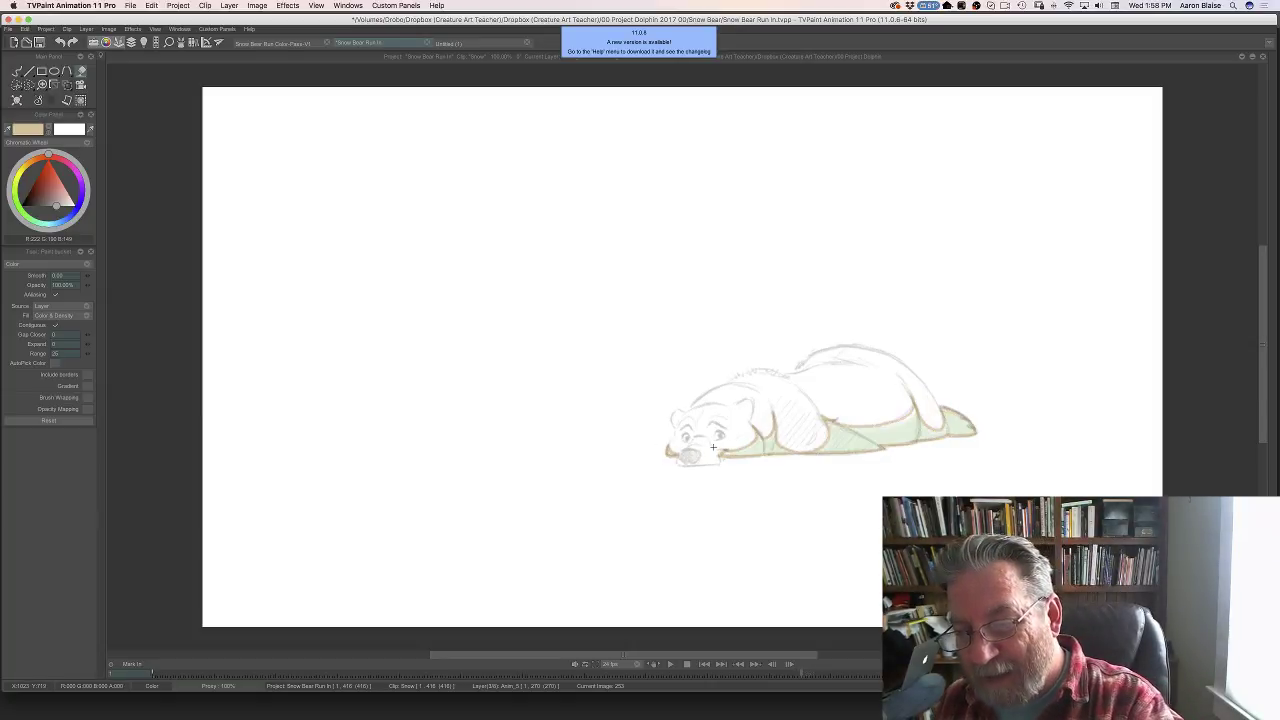
click(842, 438)
click(753, 450)
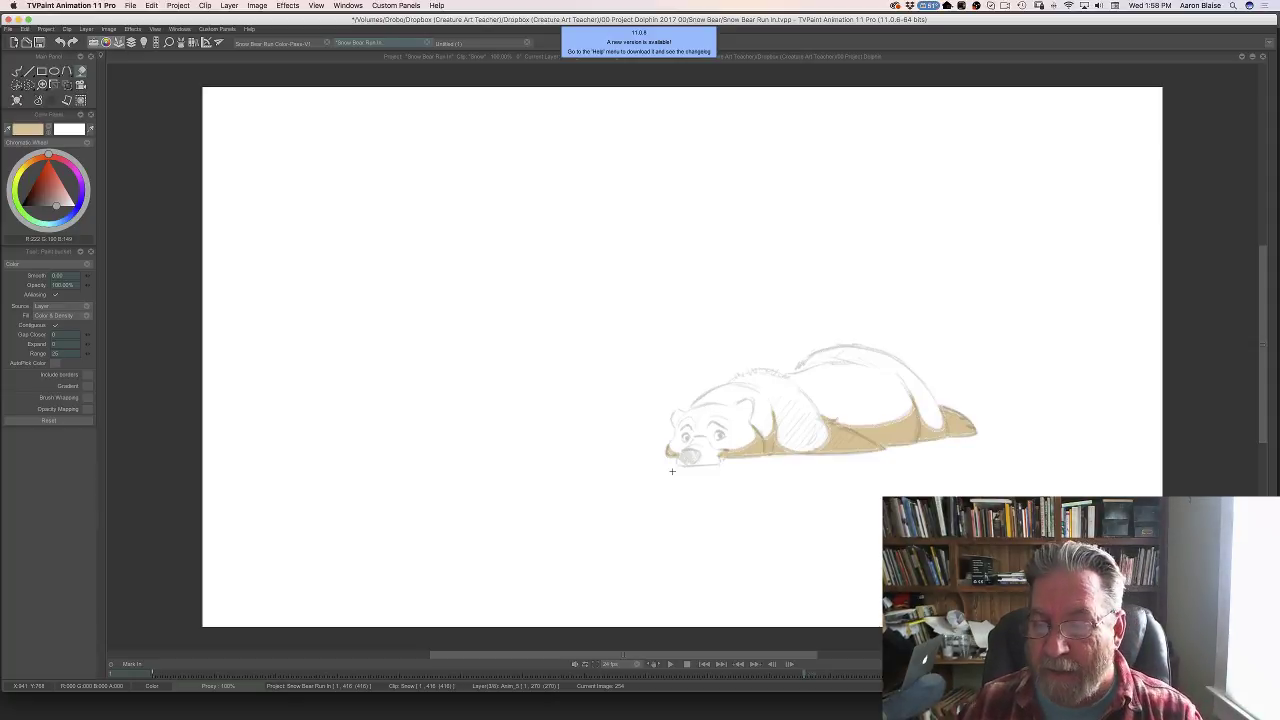
key(Right)
click(850, 440)
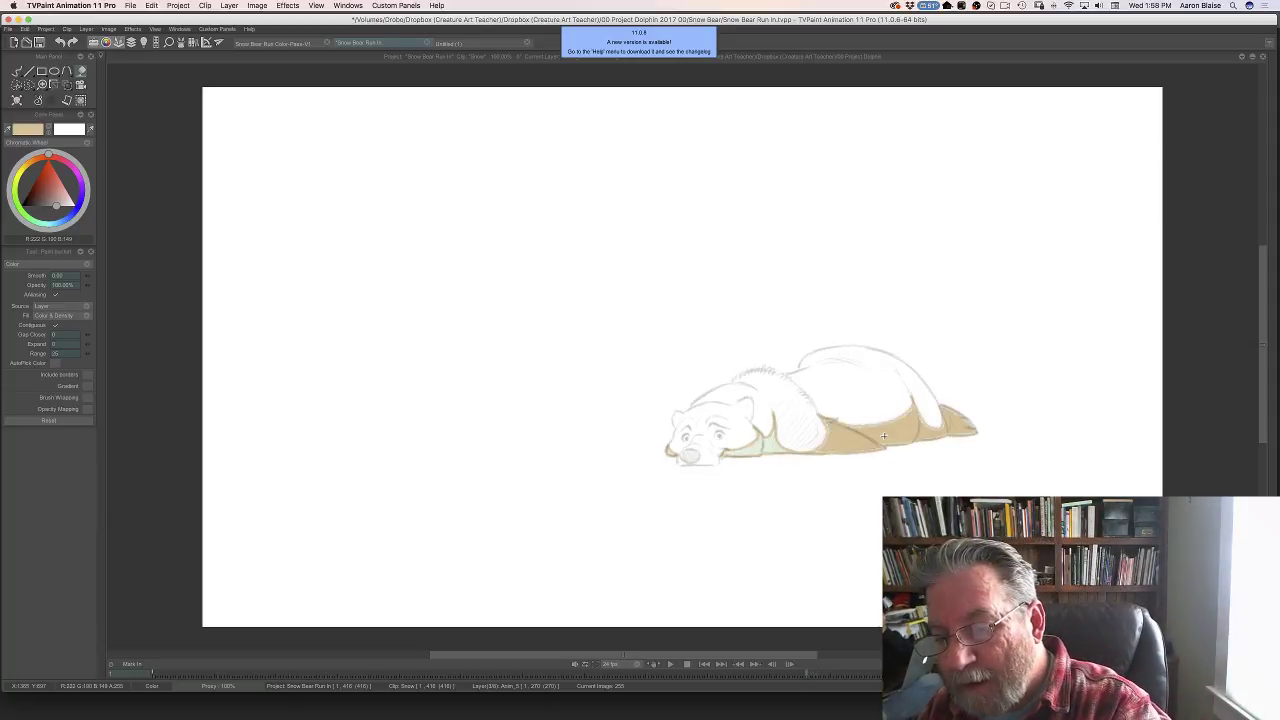
click(760, 450)
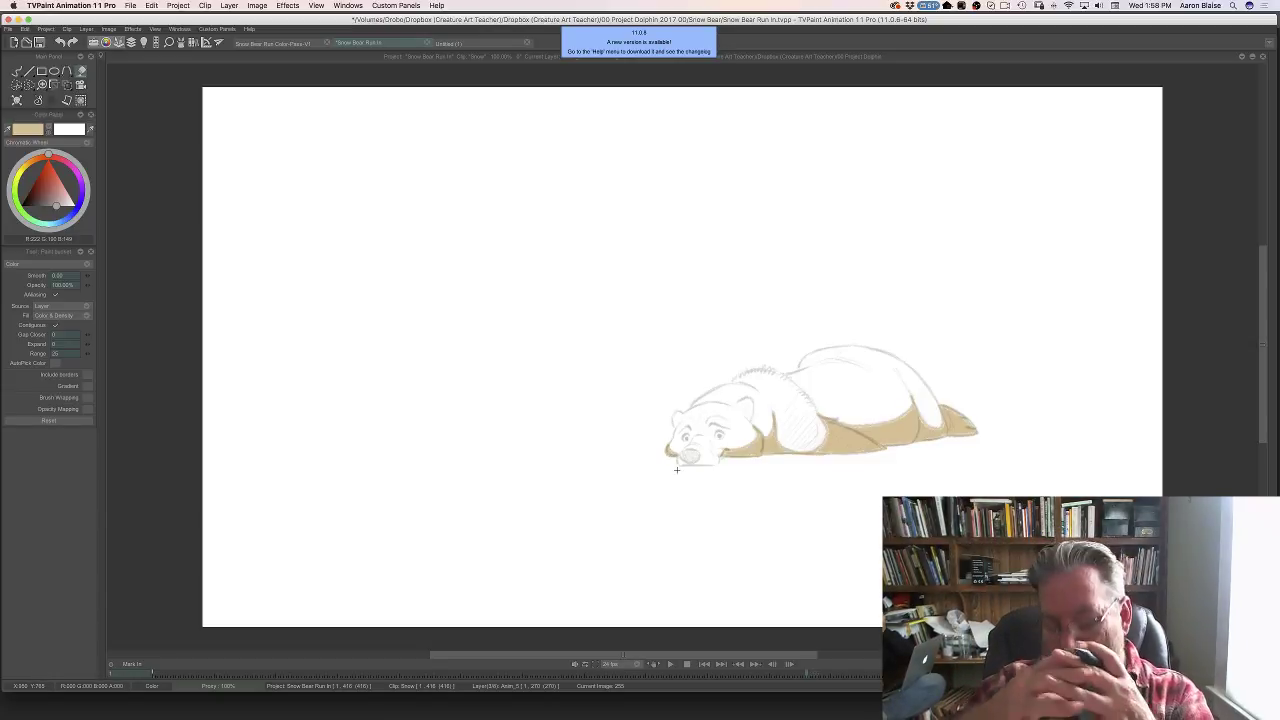
- Fill the leg and body-edge shadow areas with tan in image 257, and try to fill the chin shadow
key(Right)
key(Right)
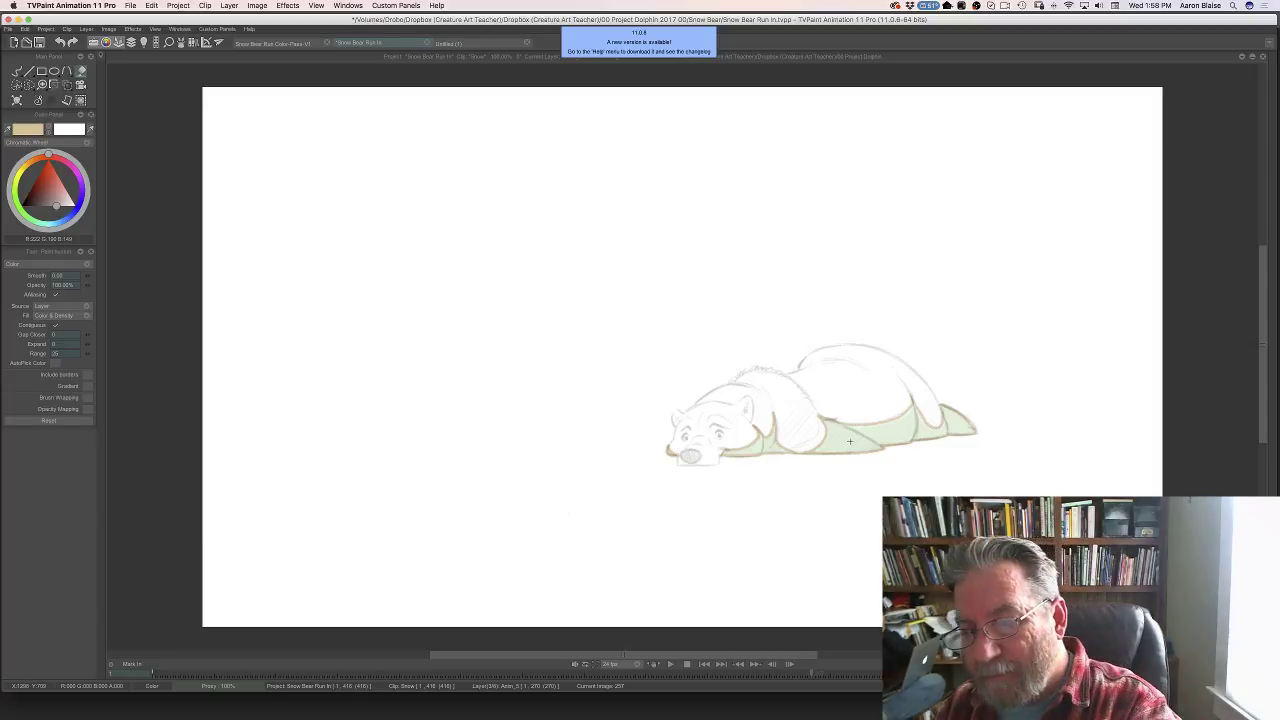
key(Left)
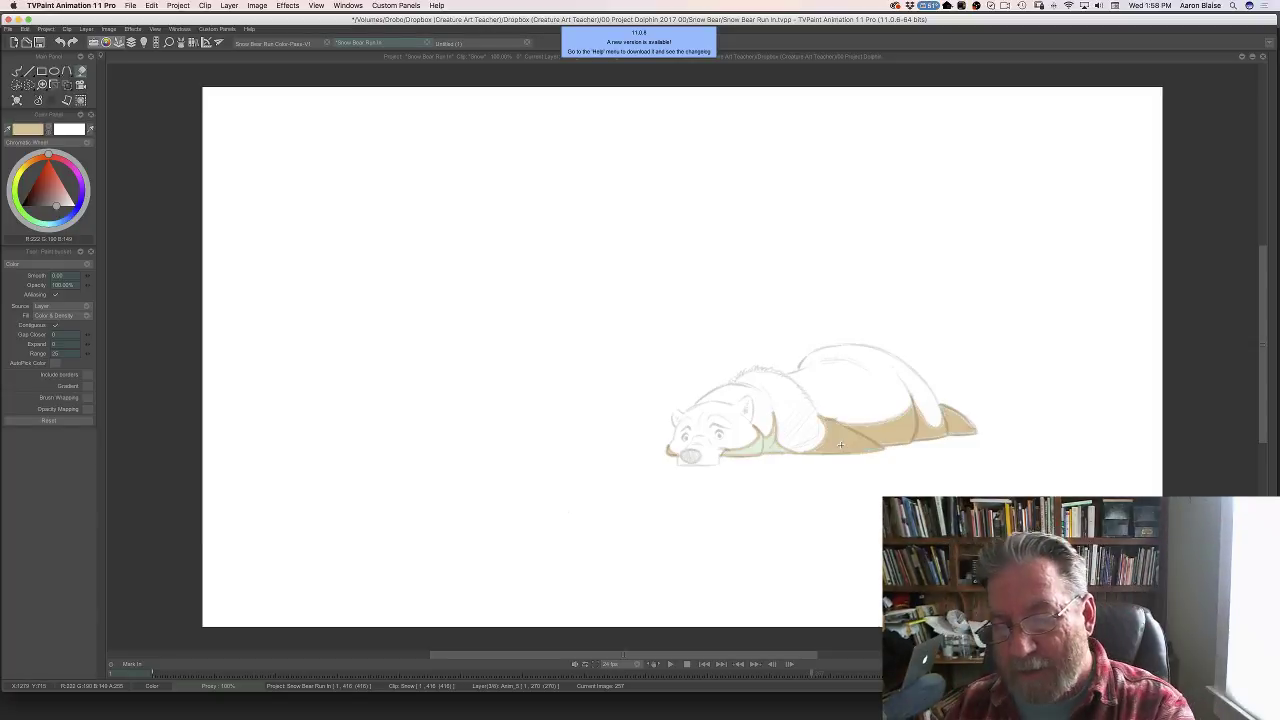
click(757, 445)
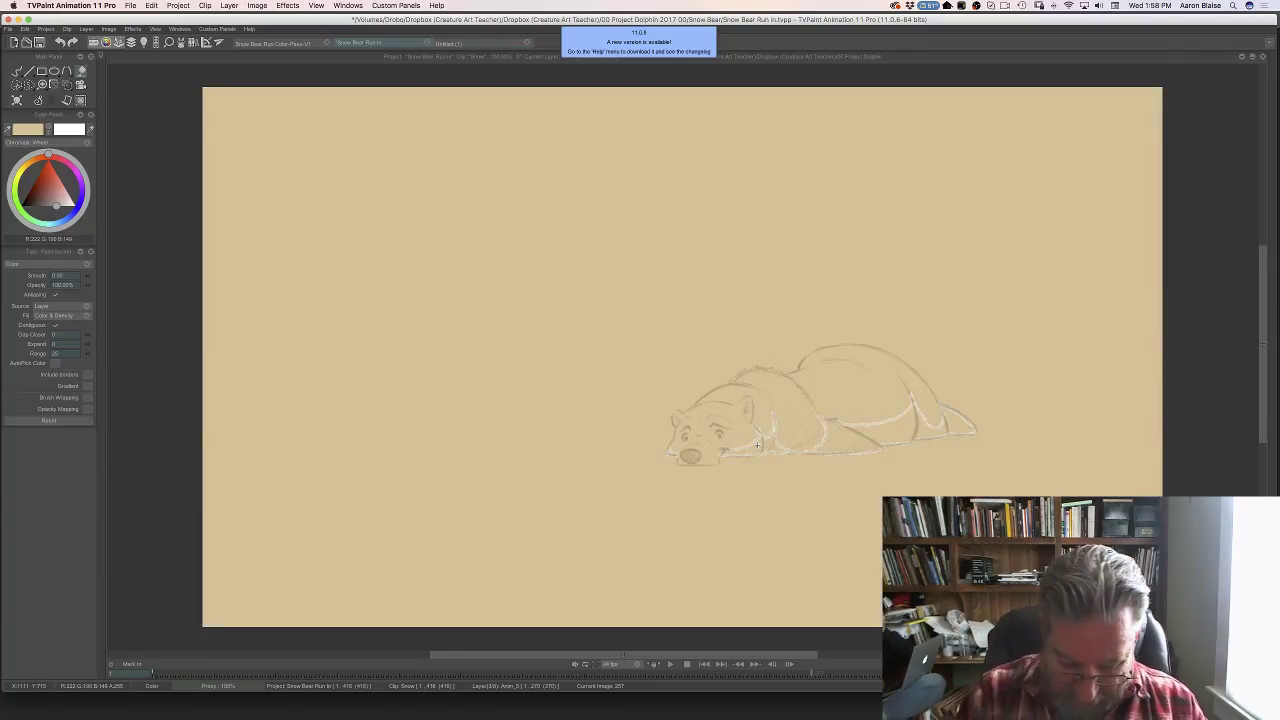
key(ctrl+z)
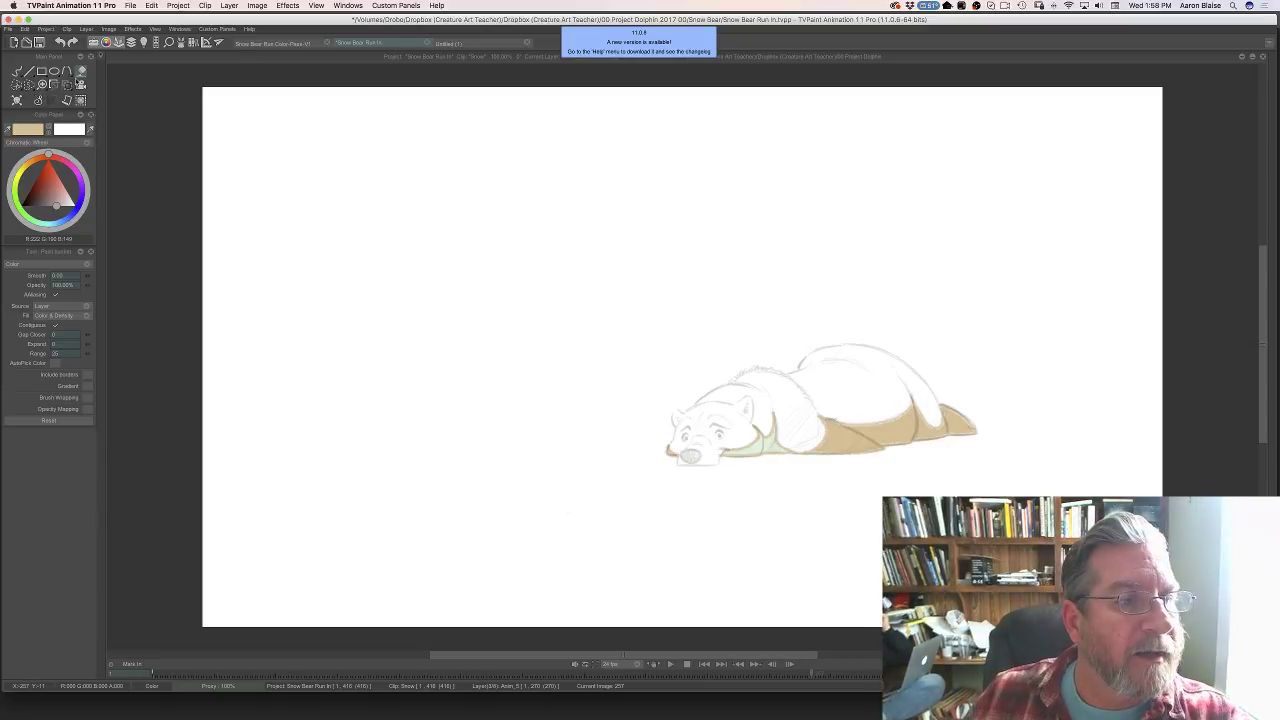
- Close the chin shadow's outline beside the mouth in image 257 with a brush in the sampled shadow tan, and fill the enclosed area
click(53, 101)
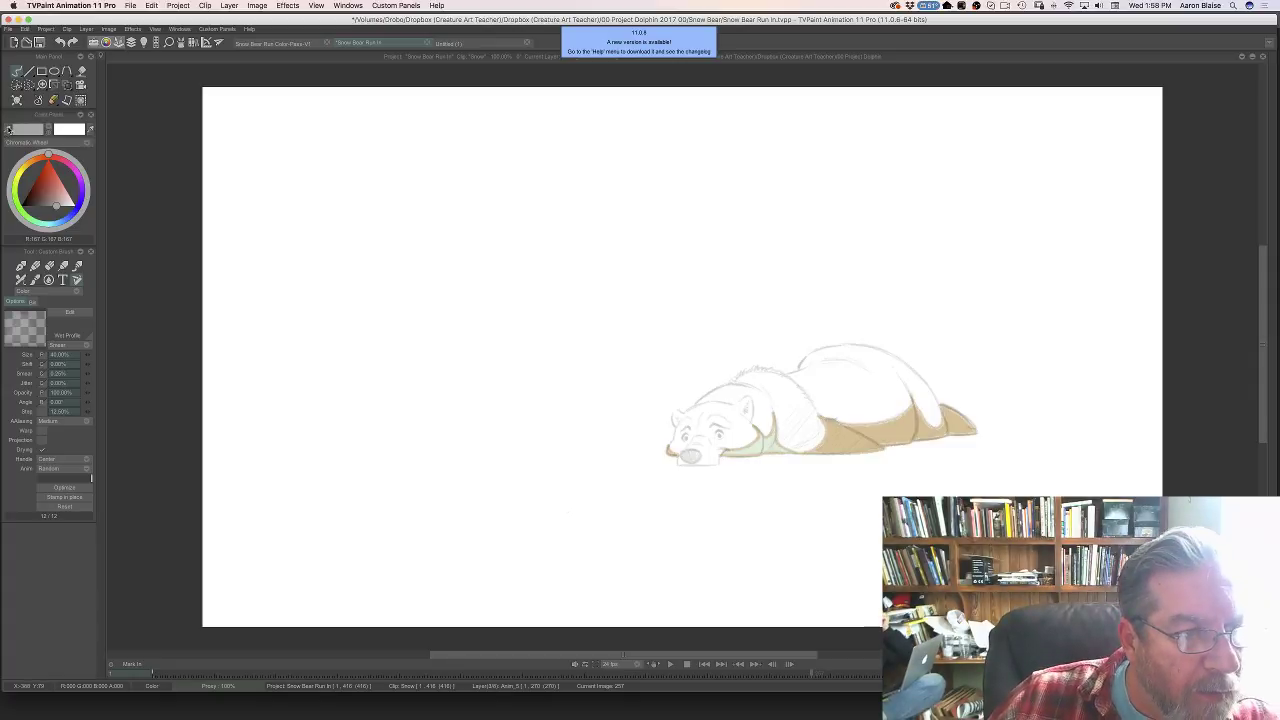
click(18, 132)
click(880, 435)
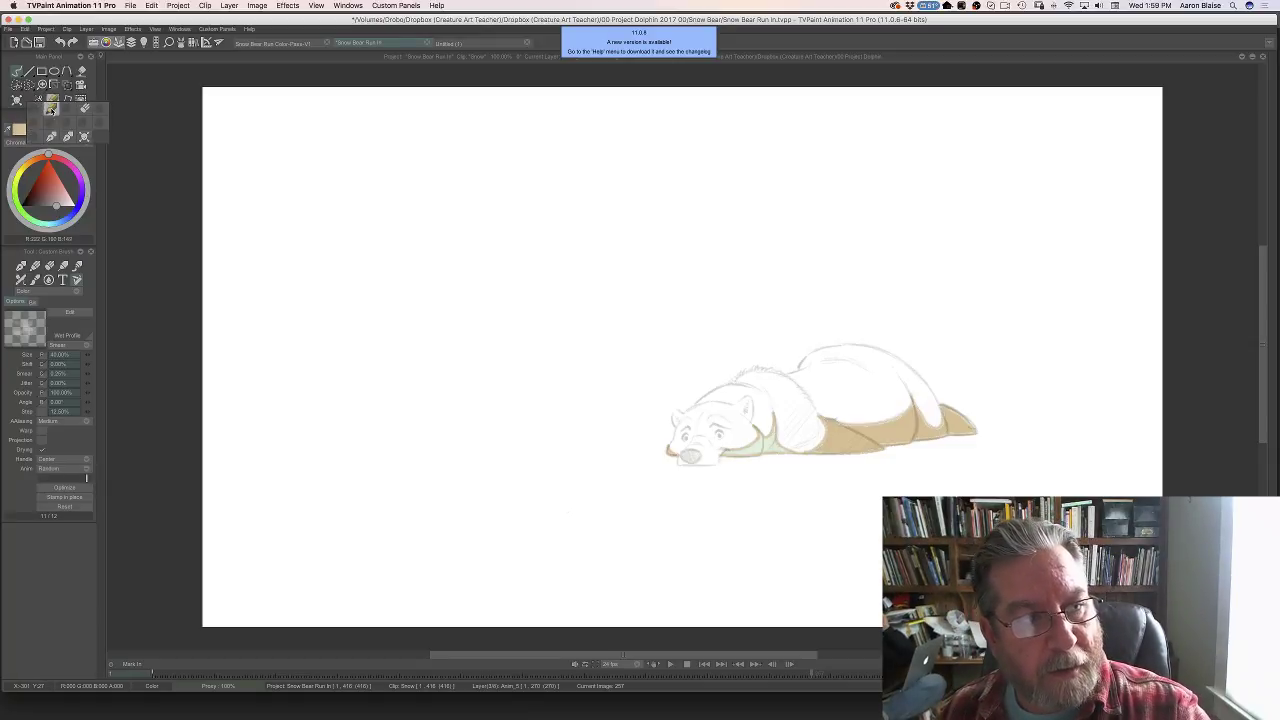
click(57, 115)
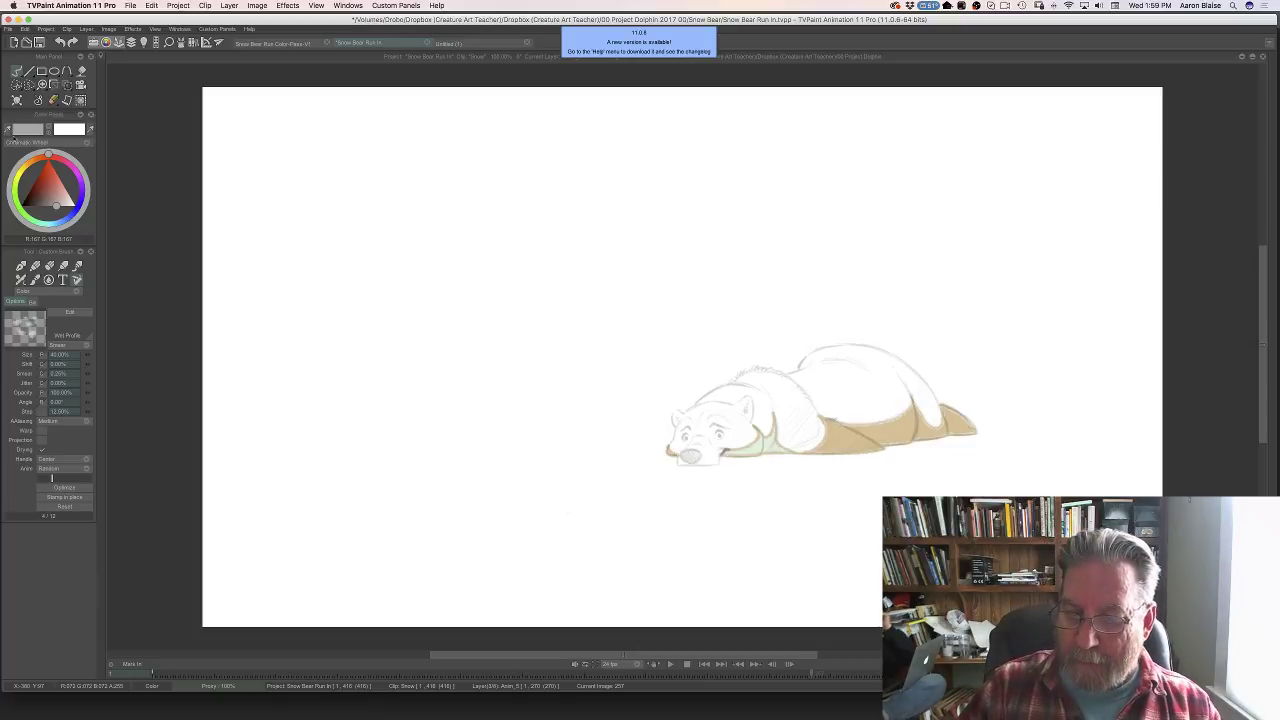
alt+click(376, 529)
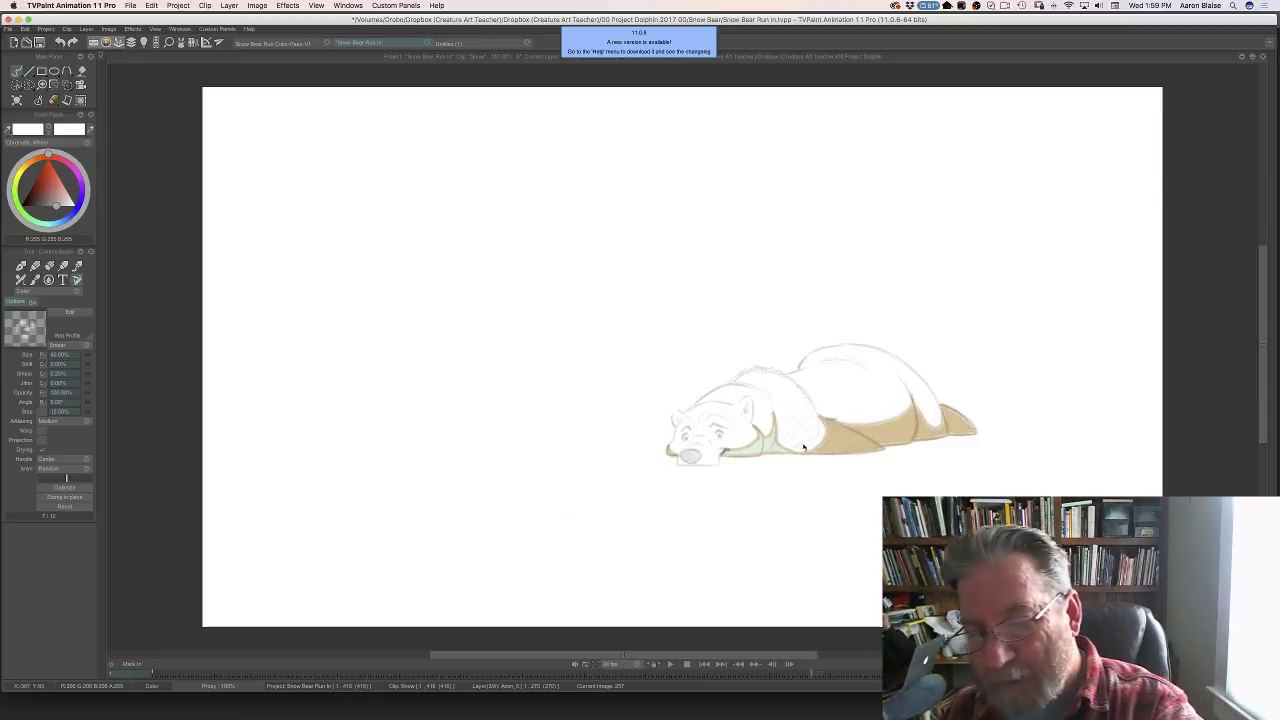
ctrl+click(888, 444)
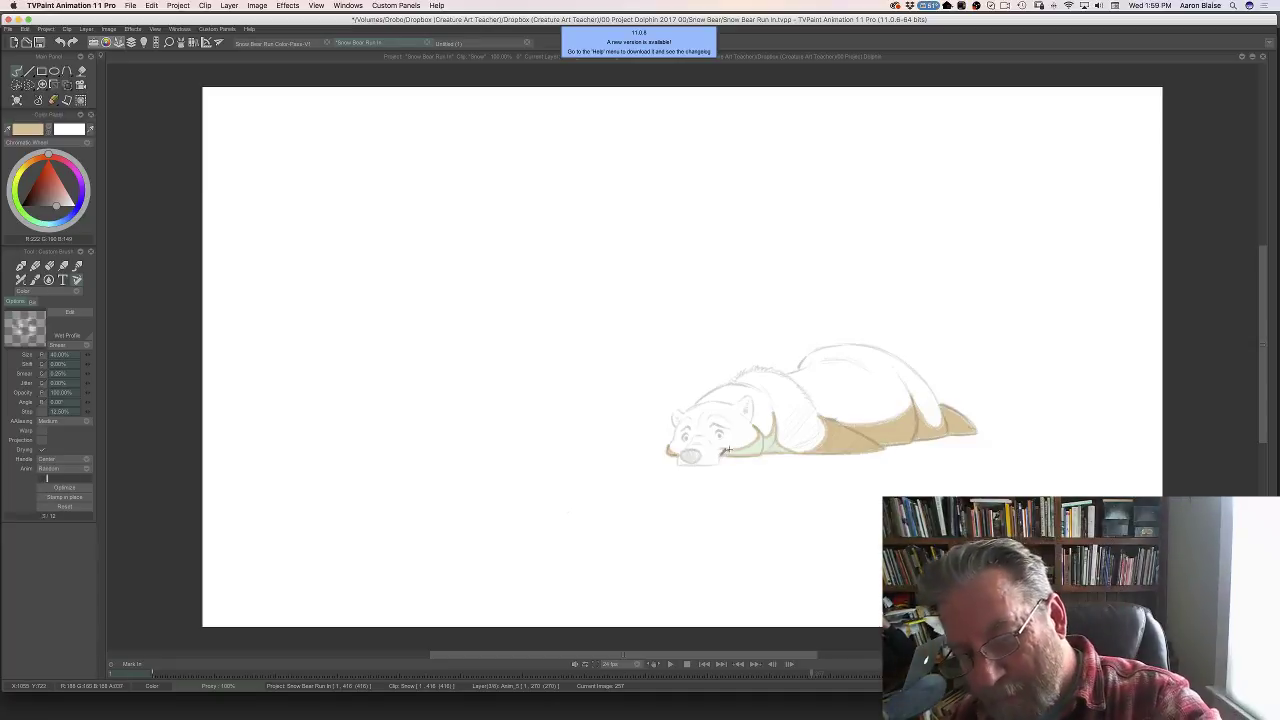
drag(725, 450, 744, 456)
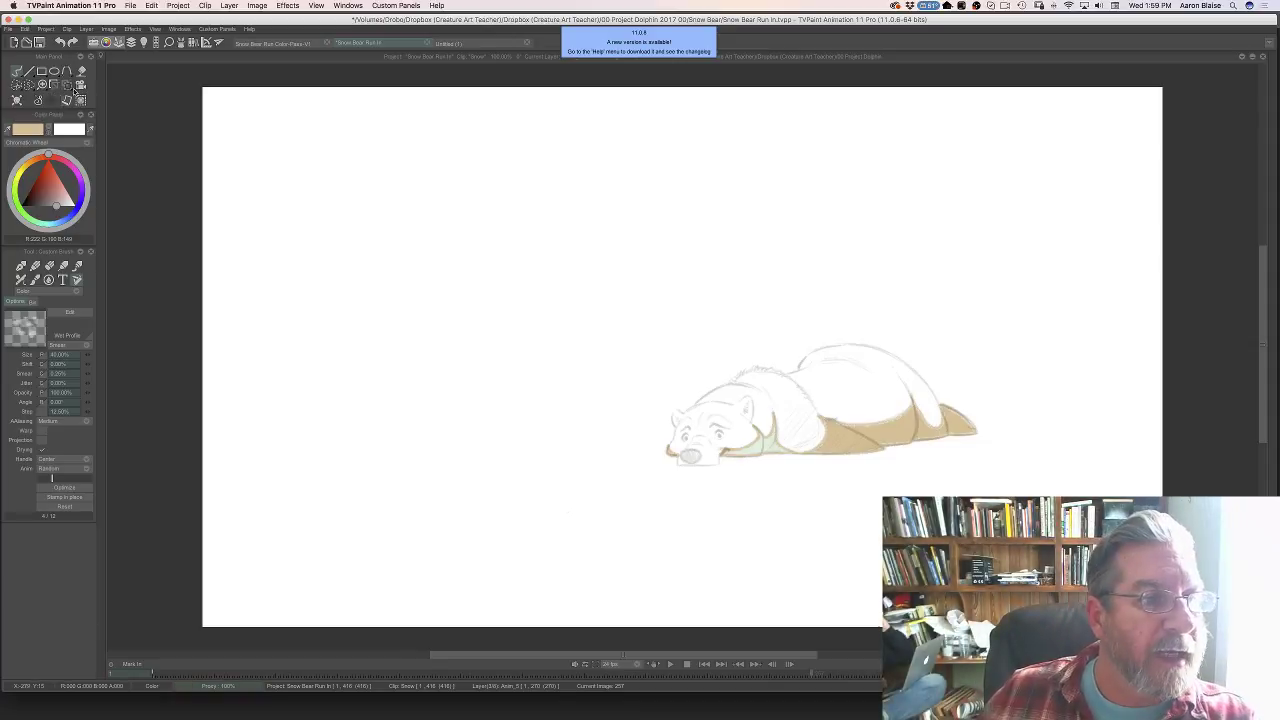
click(81, 71)
click(757, 451)
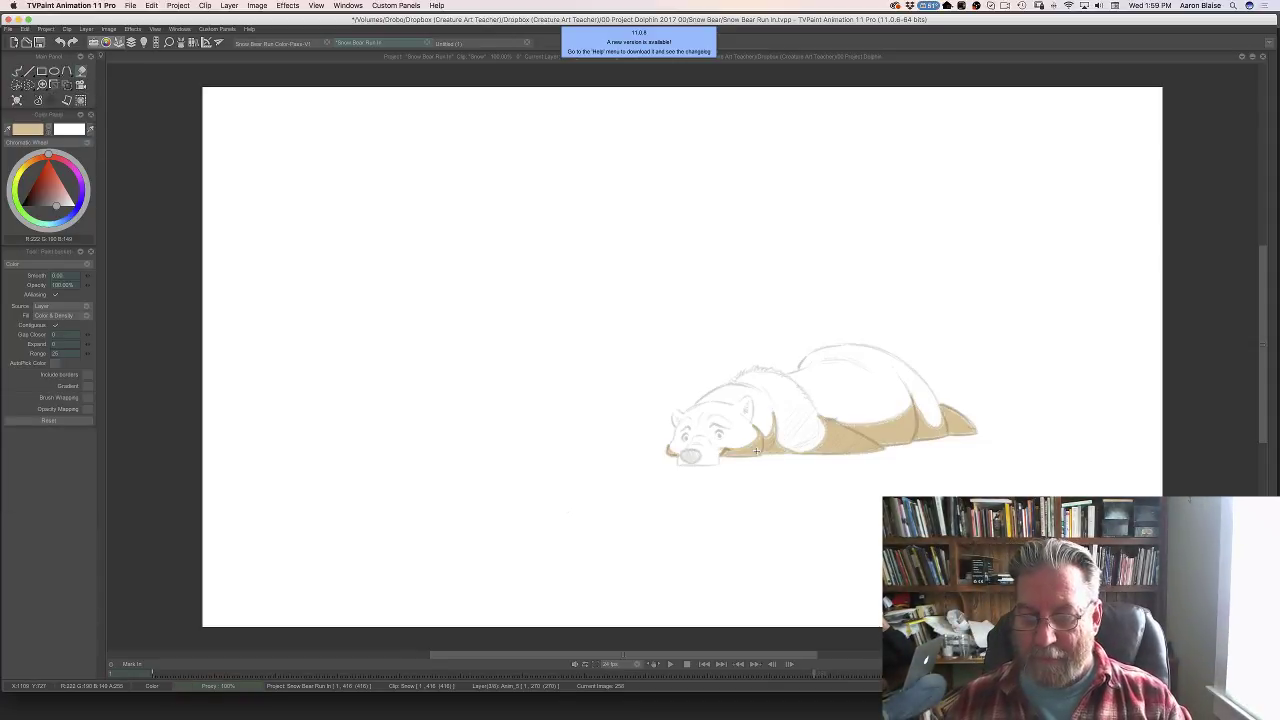
- Fill the lying bear's leg, body-edge and chin shadow areas with tan in images 259 and 261
key(Right)
click(757, 451)
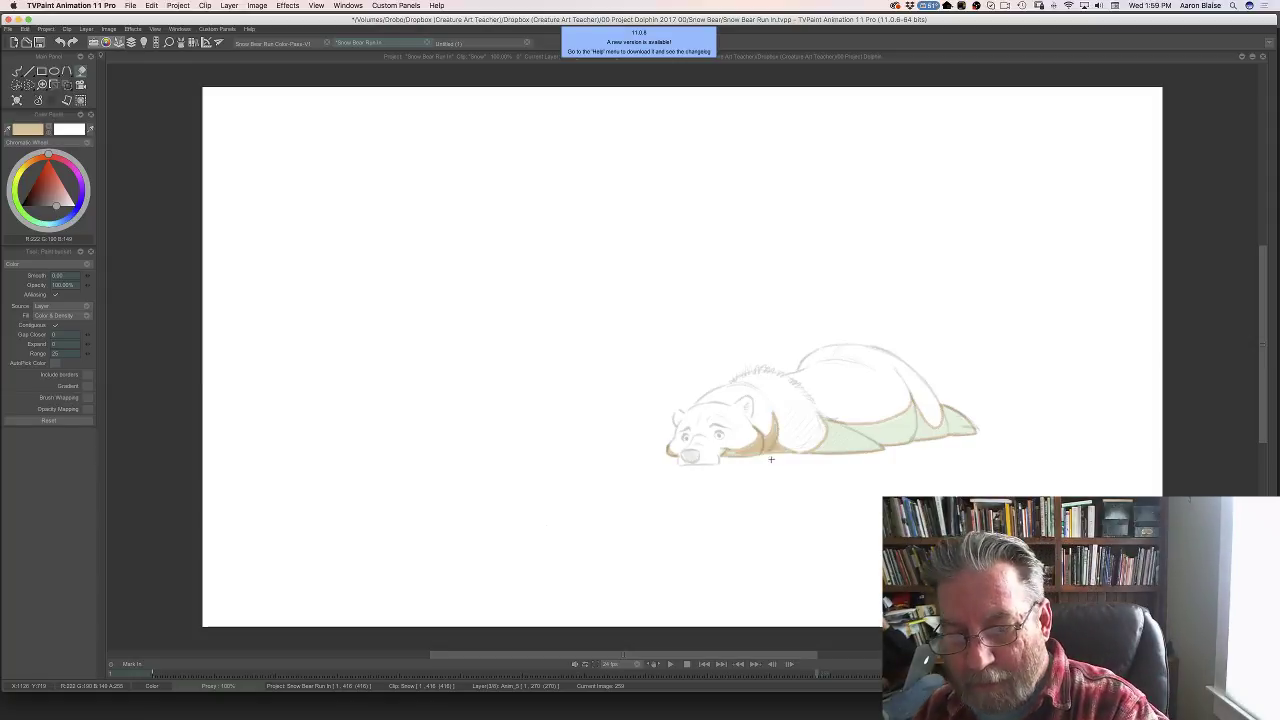
click(853, 443)
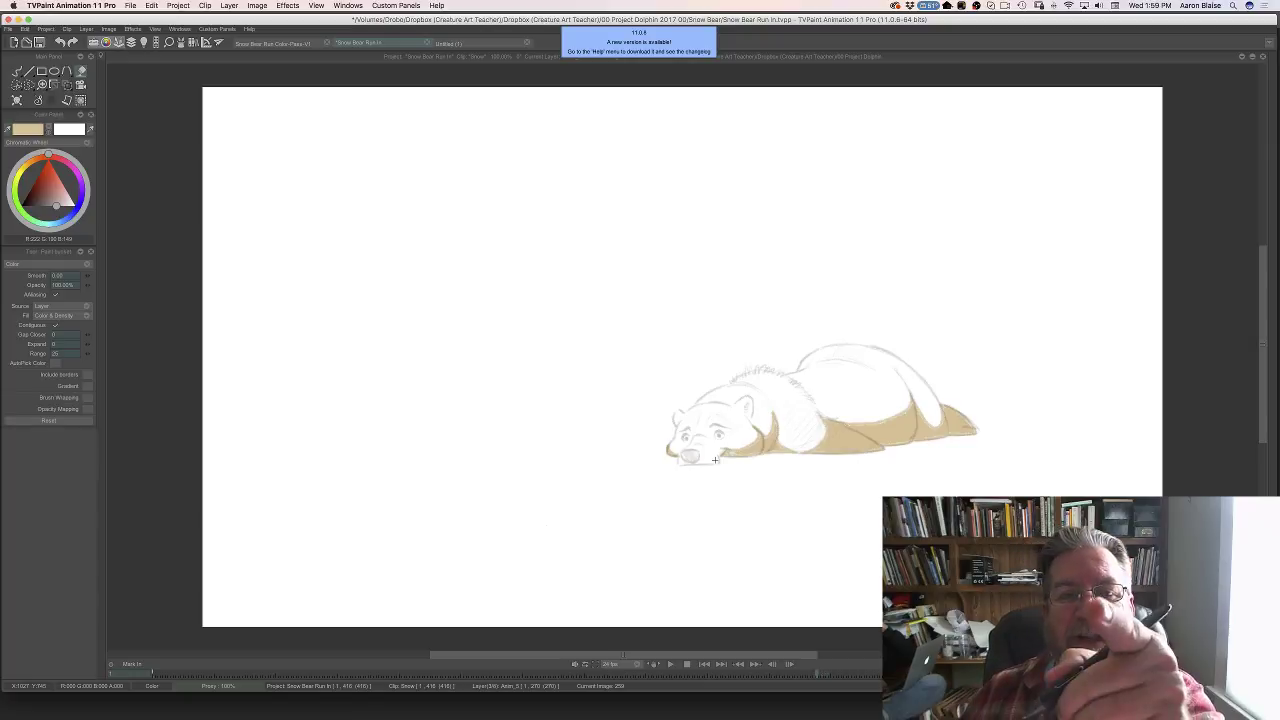
key(Right)
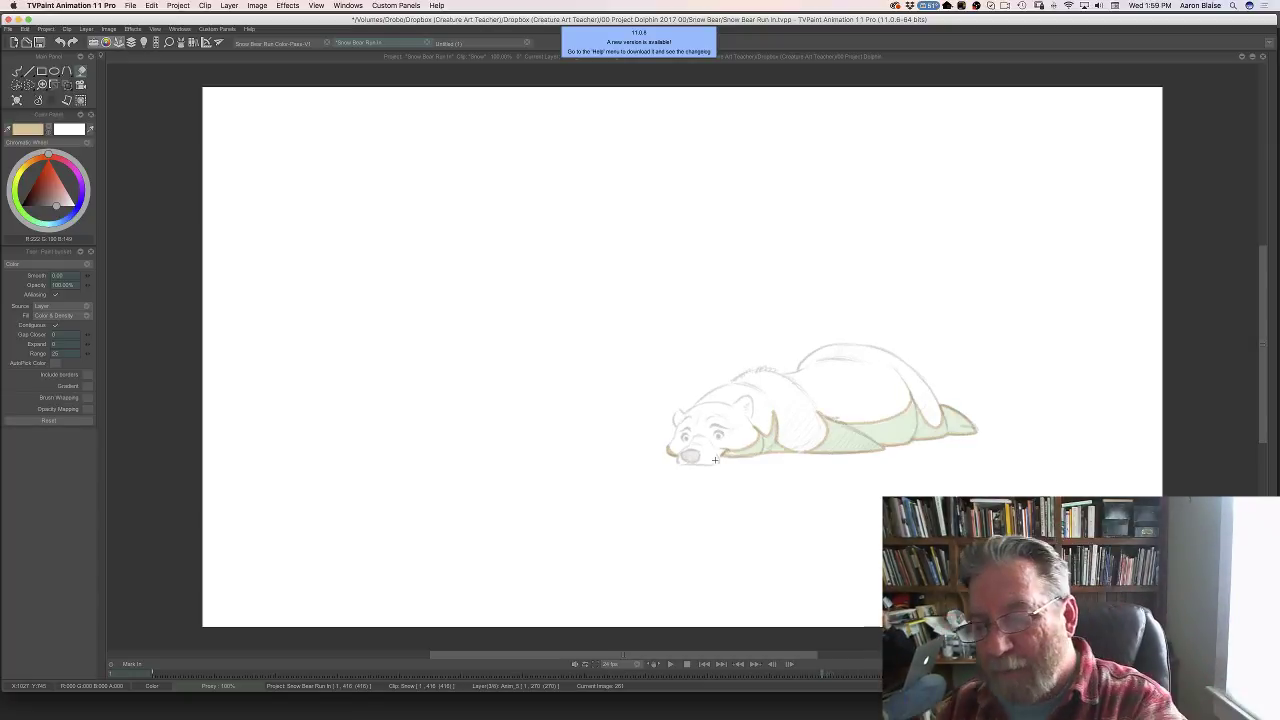
click(886, 438)
click(765, 448)
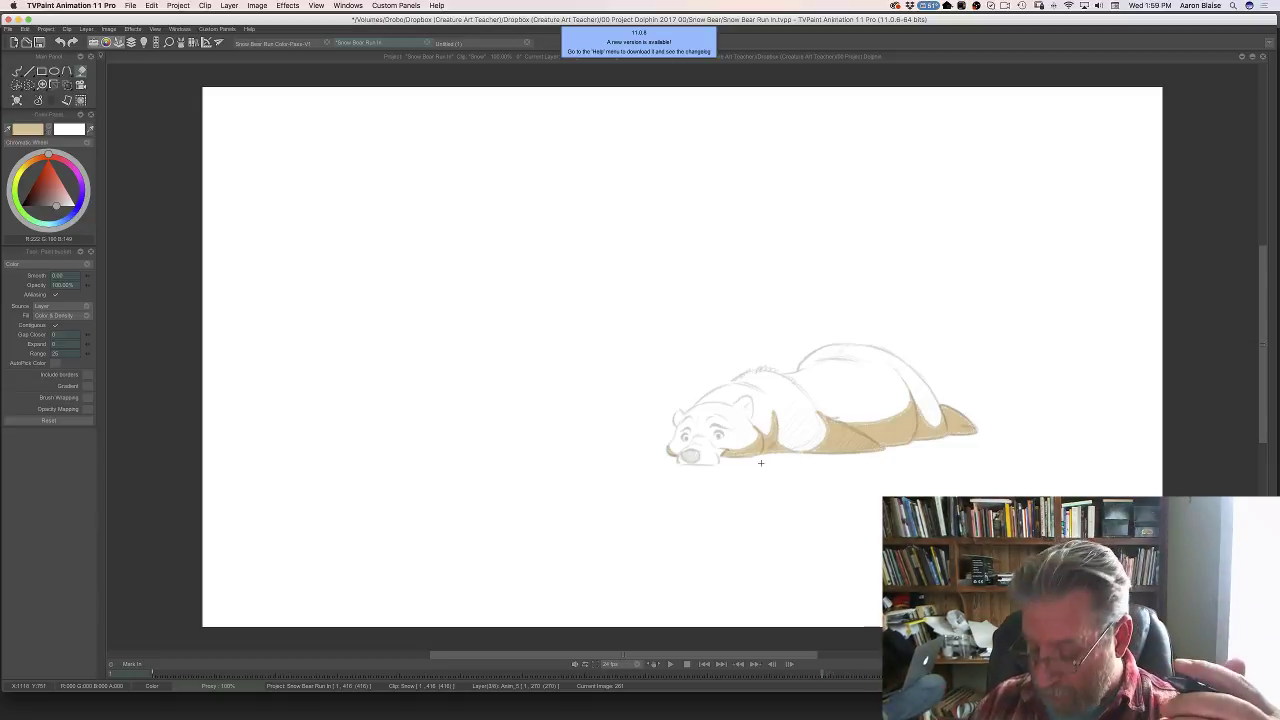
- Fill the leg, body-edge and chin shadow areas along the ground with tan in images 263 and 265
key(Right)
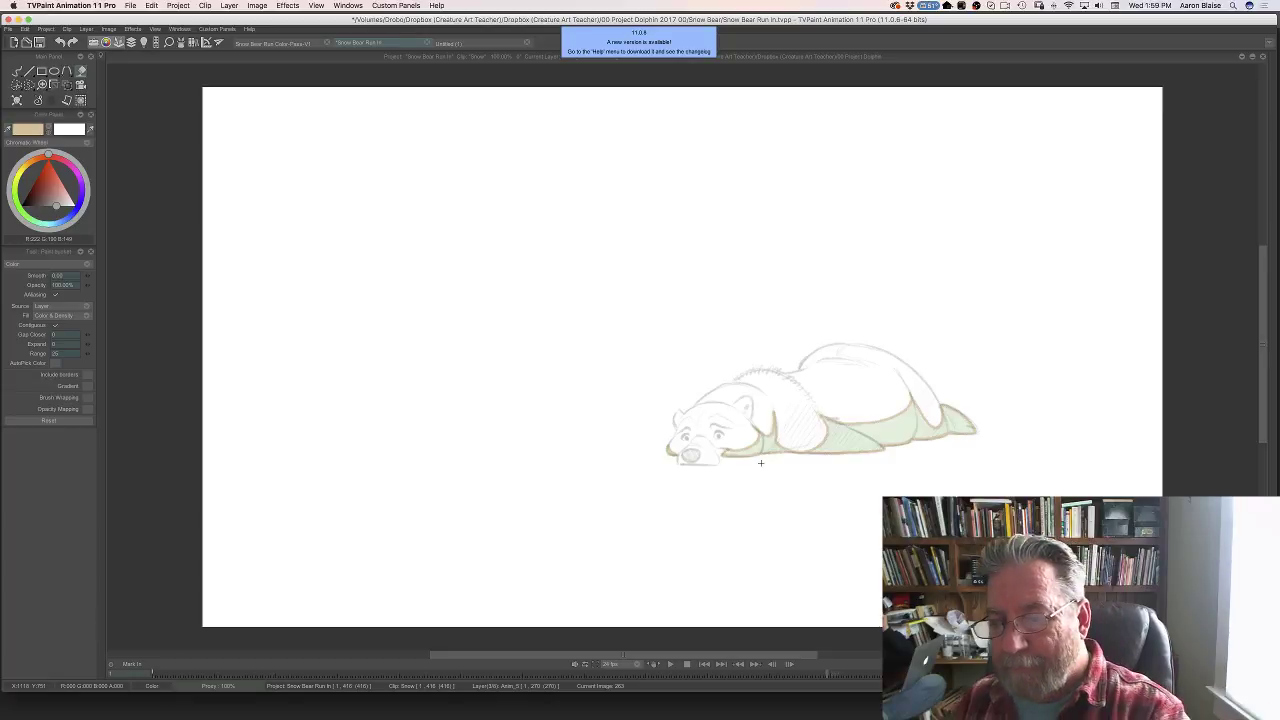
click(862, 440)
click(761, 447)
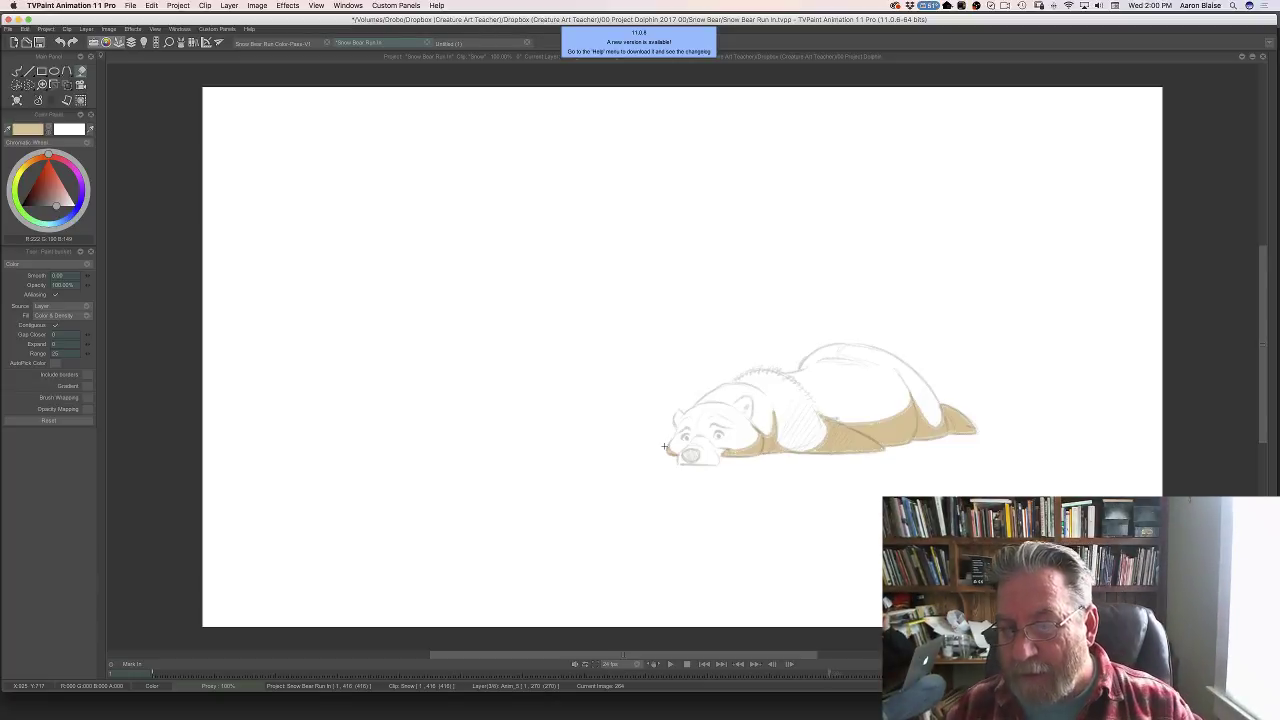
key(Right)
key(Right)
click(855, 435)
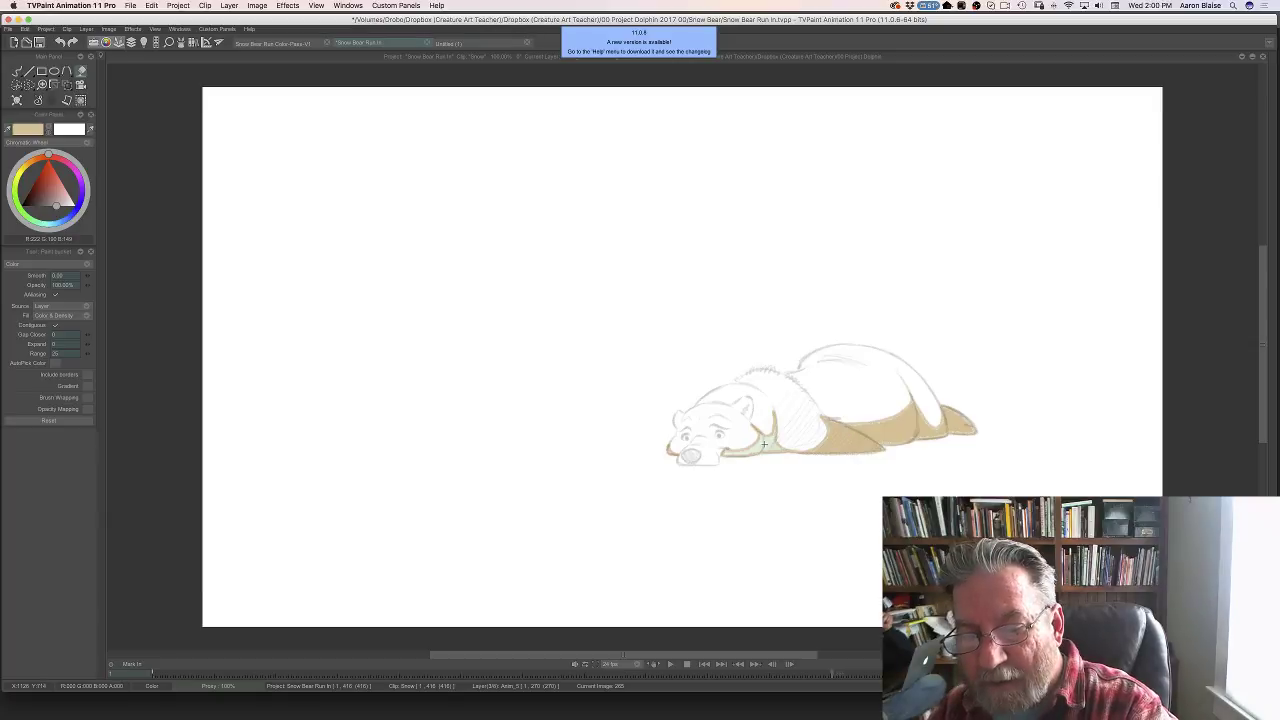
- Fill the leg, body-edge and chin shadow areas with tan in images 267 and 269
key(Right)
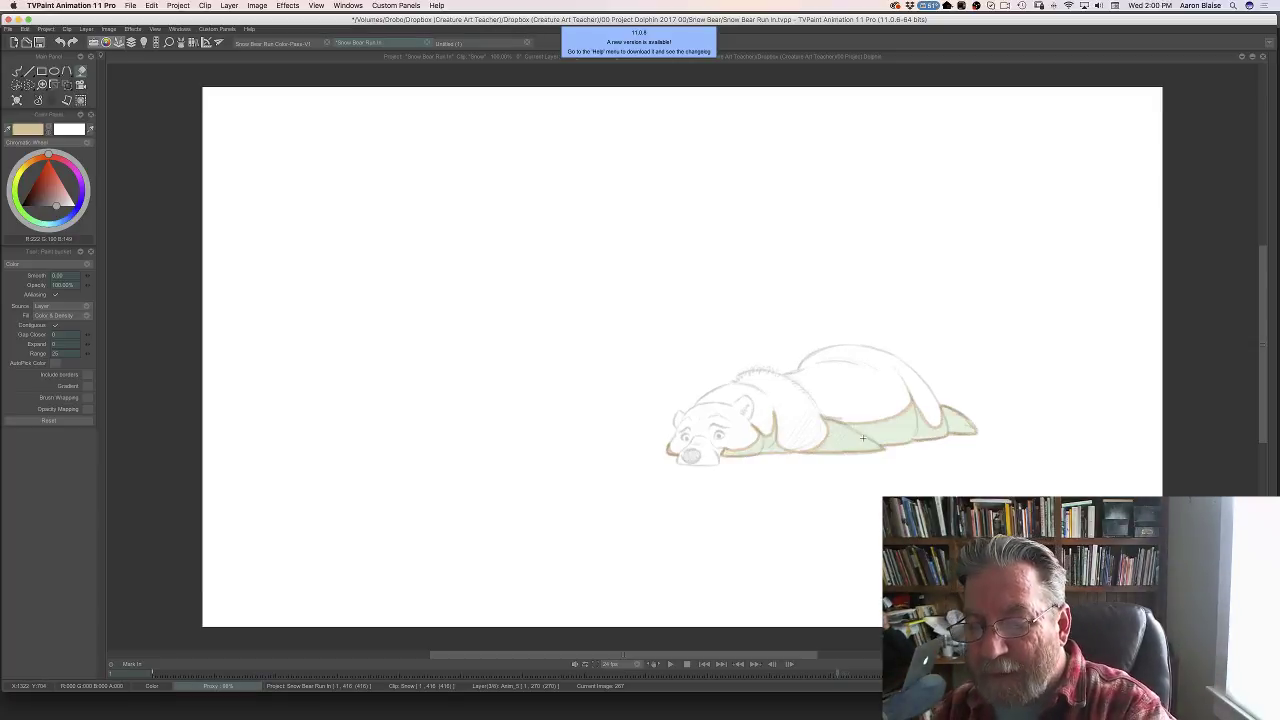
click(854, 443)
click(764, 443)
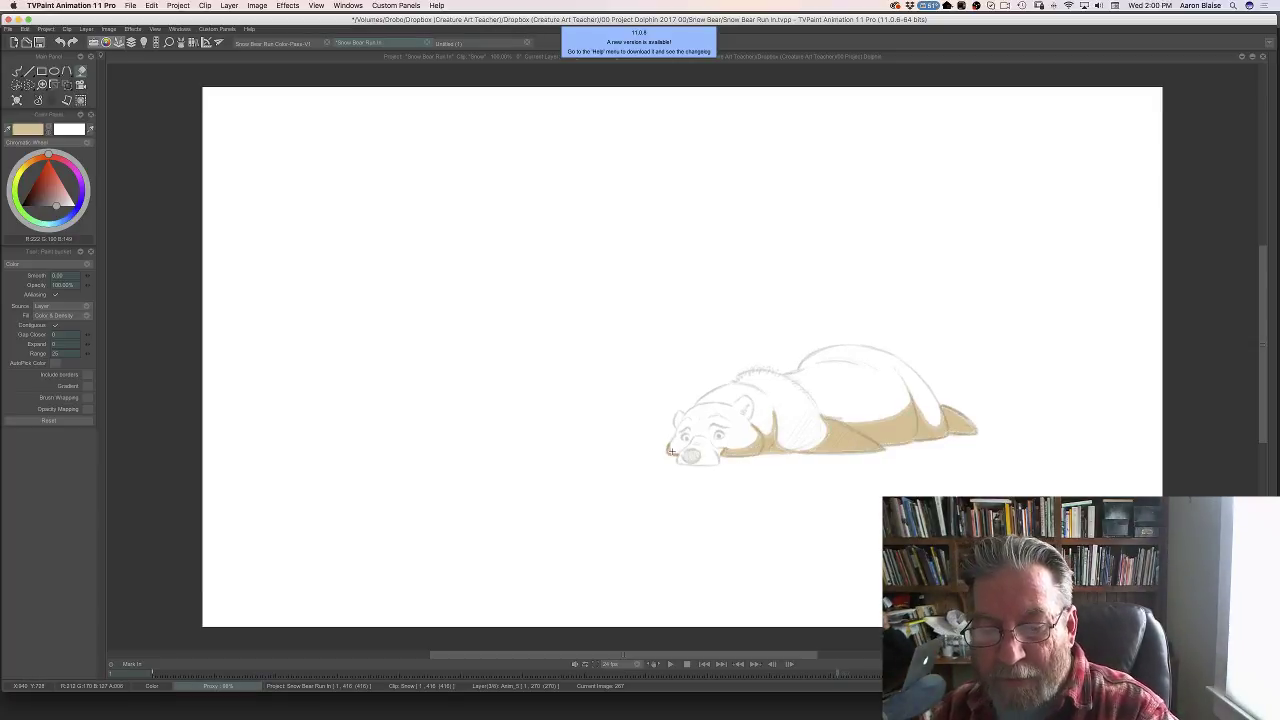
key(Right)
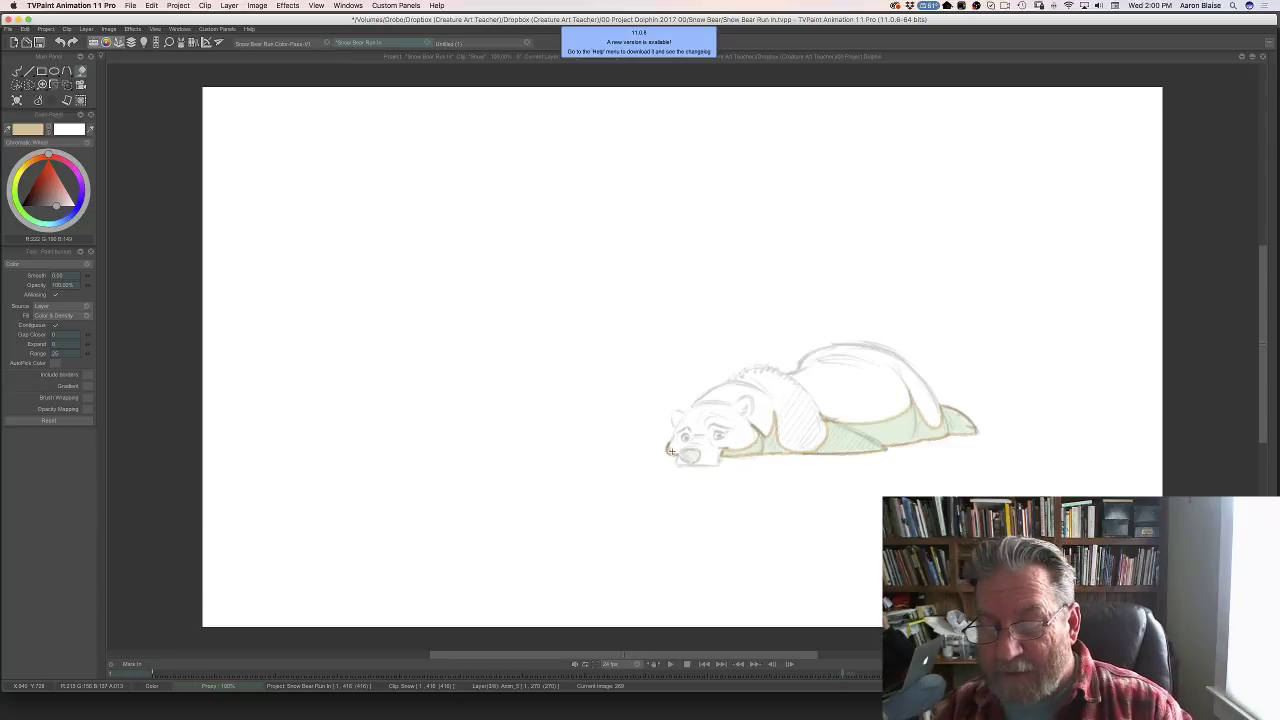
click(840, 450)
click(756, 449)
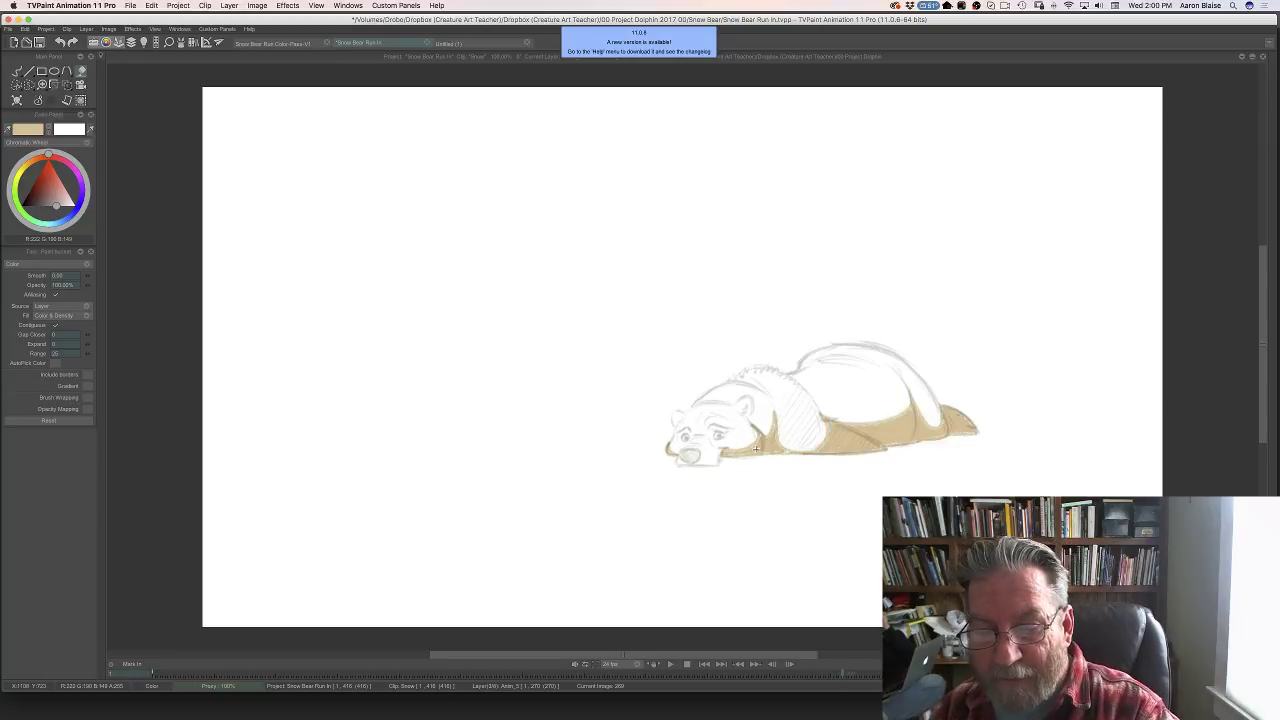
- Bring up the timeline, scrub back from image 271 to the filled standing bear drawing, and save the project
key(Right)
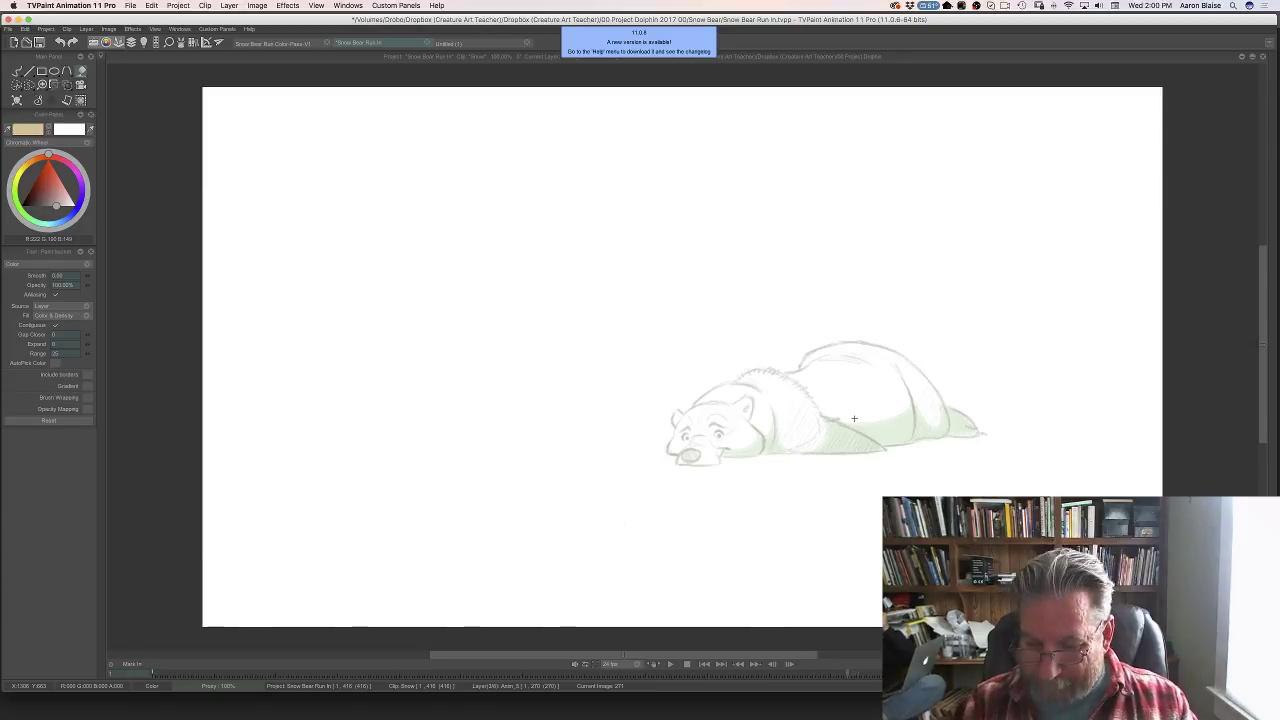
key(Tab)
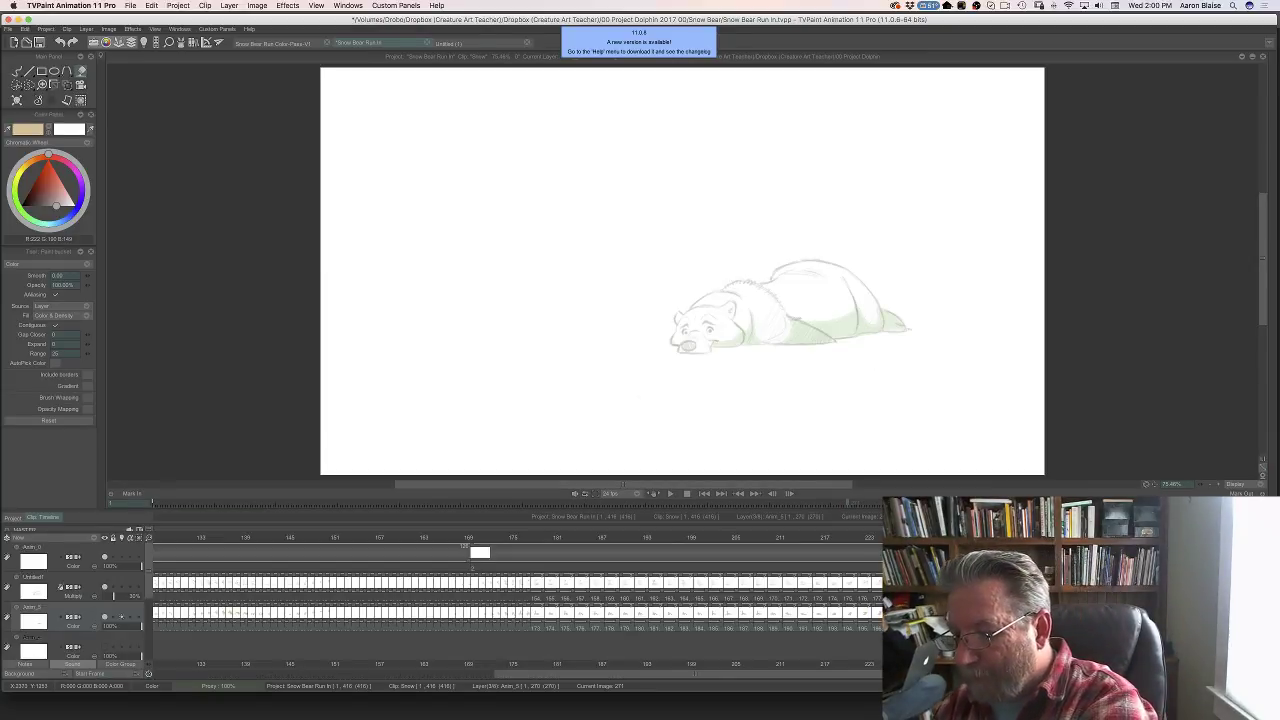
drag(1222, 551, 583, 551)
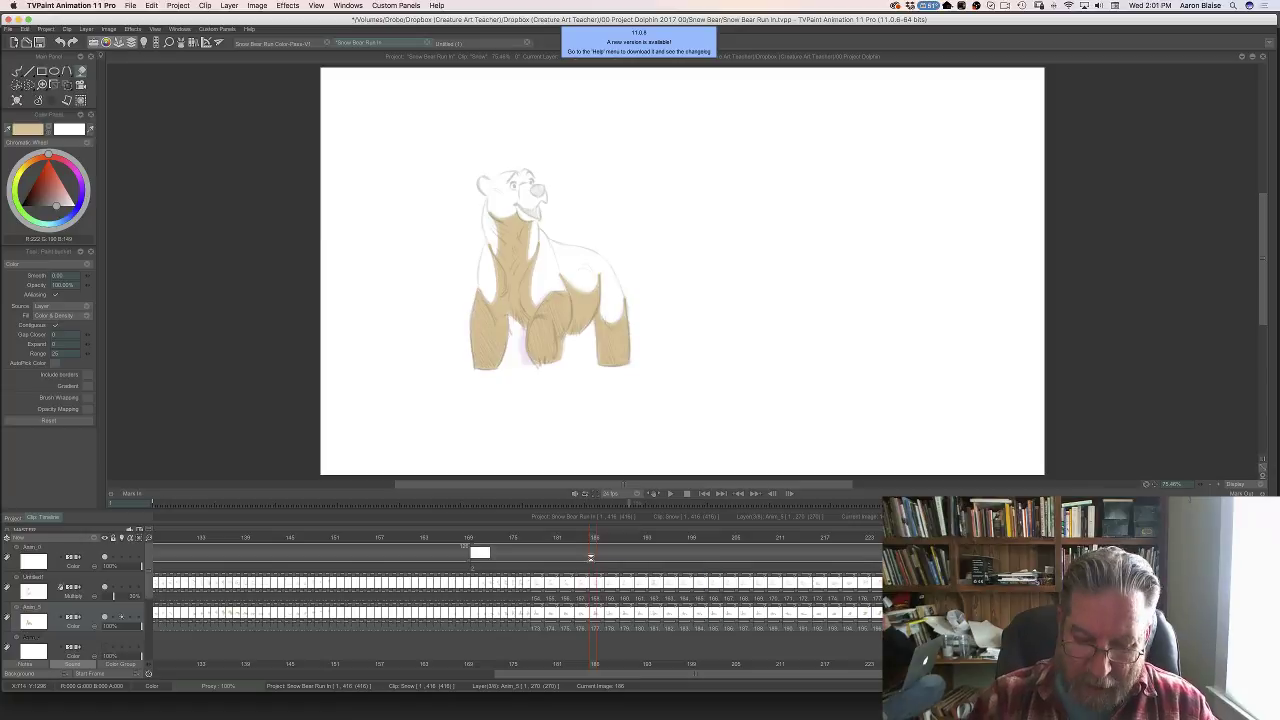
key(super+s)
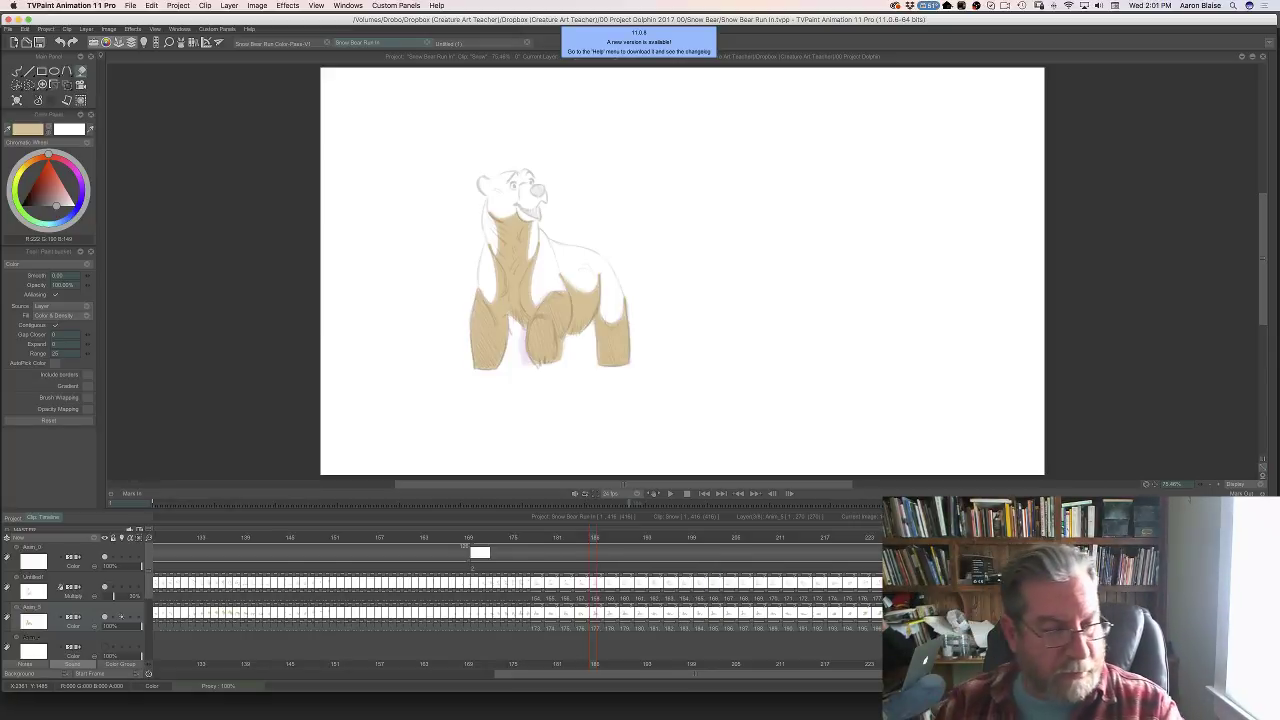
- Select all of layer Anim_5's frames in the timeline and play the filled animation from image 1
drag(150, 538, 134, 538)
scroll(137, 538, down, 5)
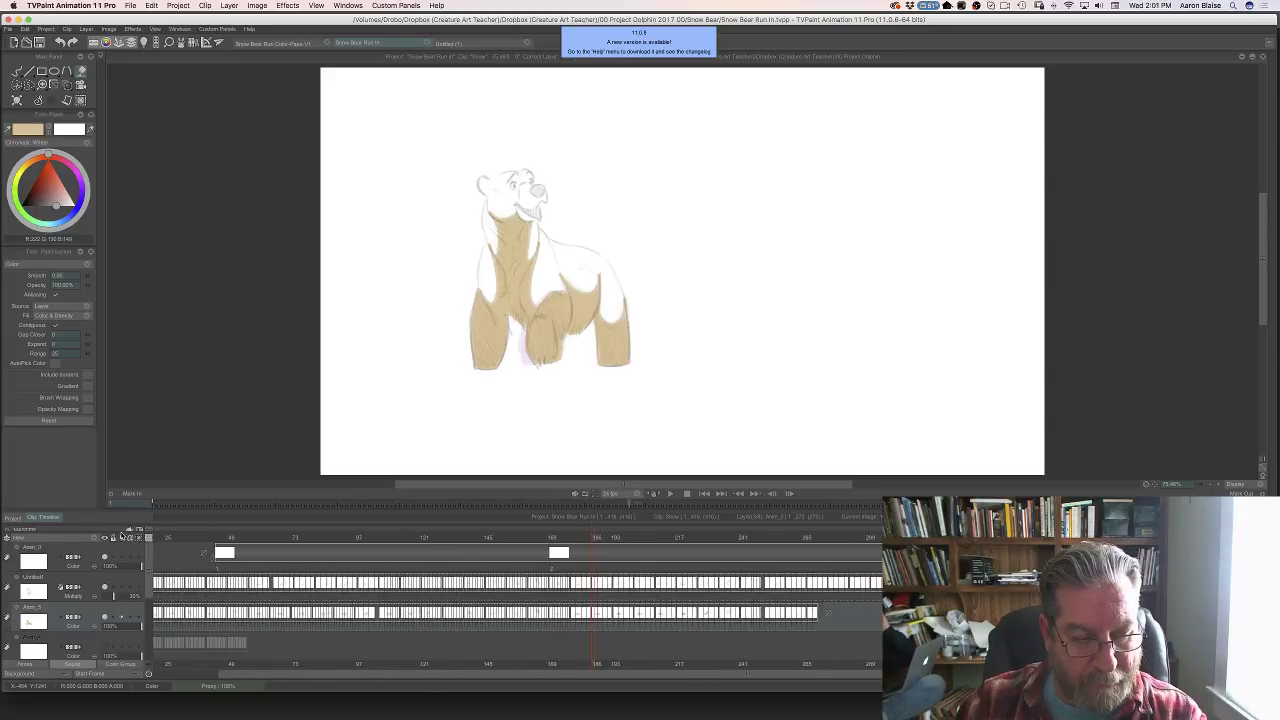
scroll(115, 537, up, 4)
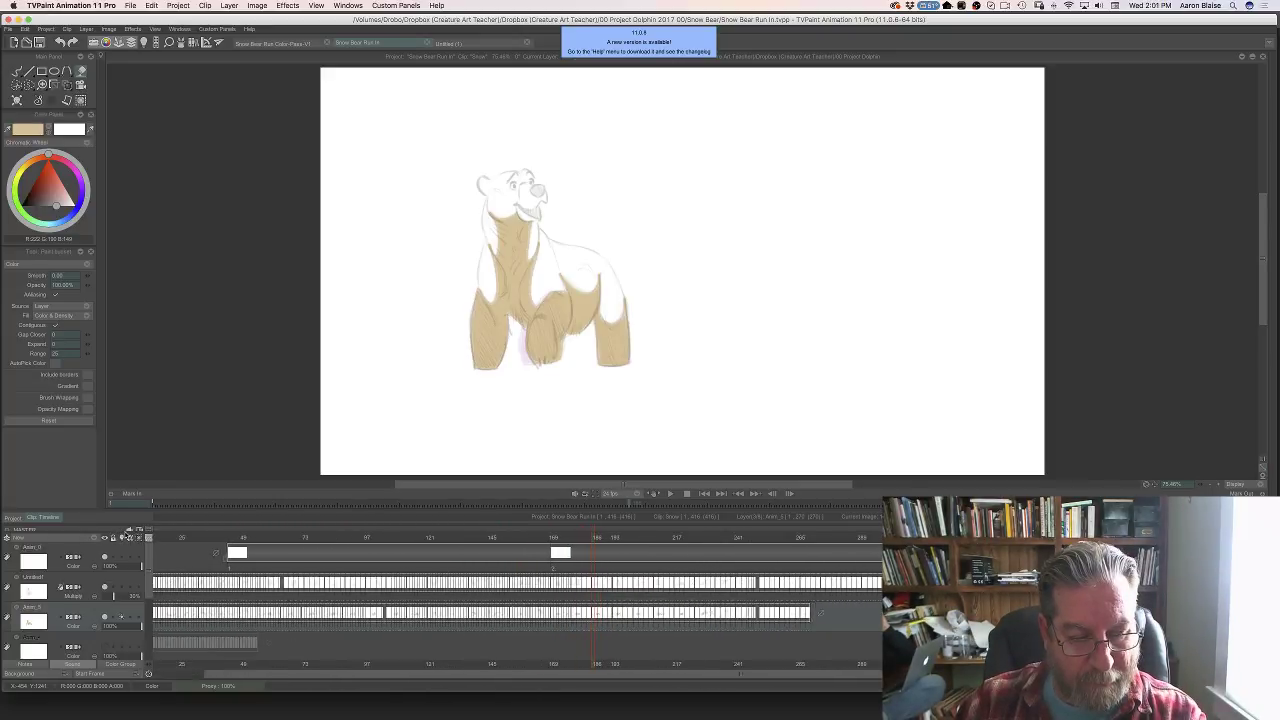
scroll(125, 536, down, 1)
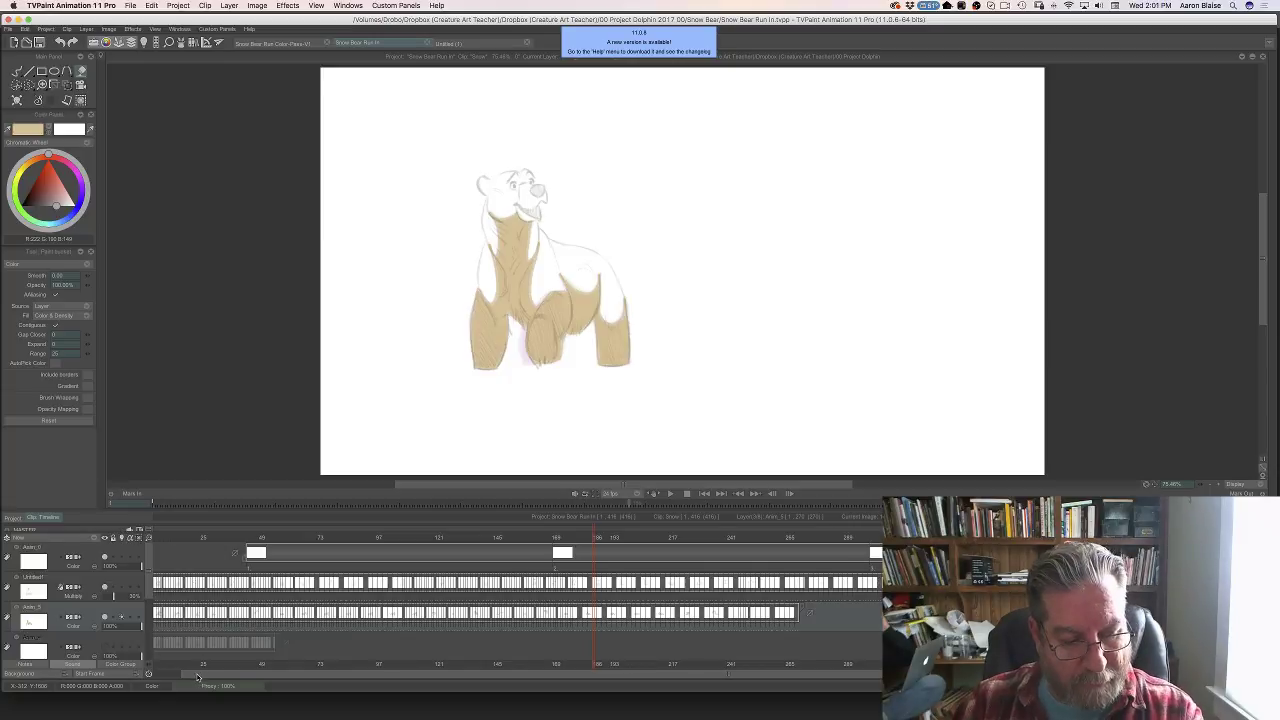
drag(197, 677, 183, 675)
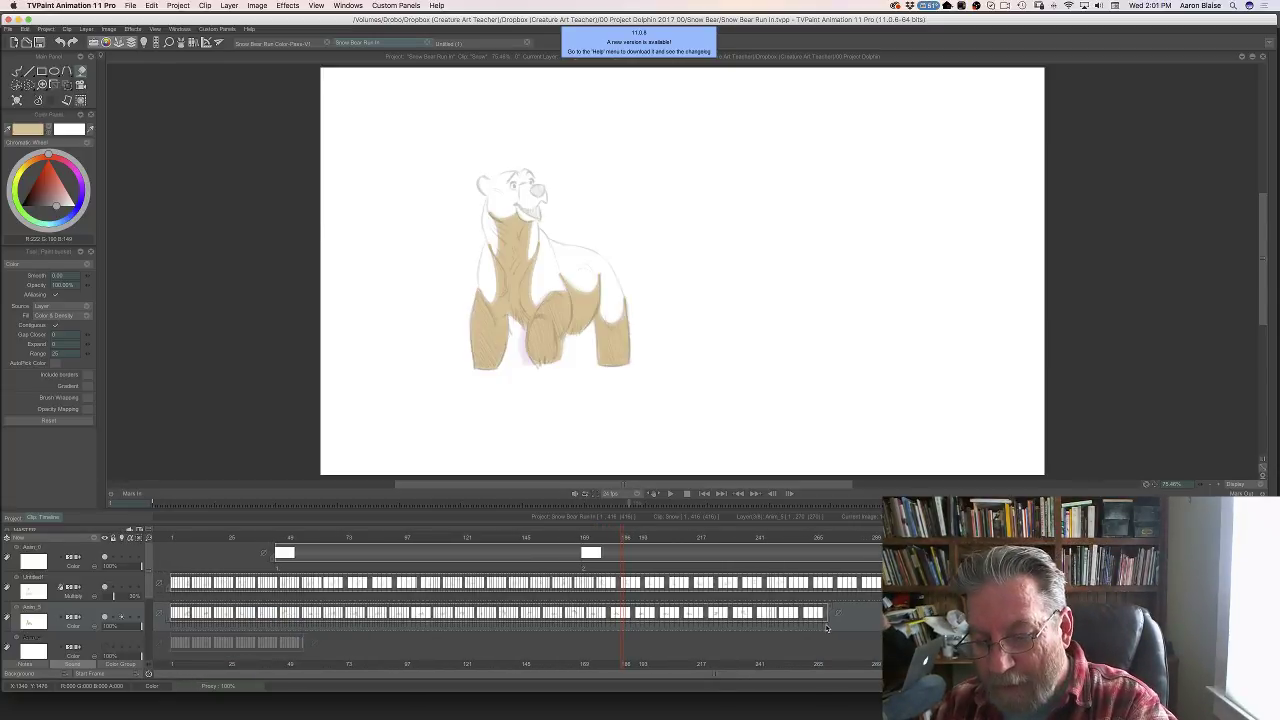
drag(686, 629, 173, 629)
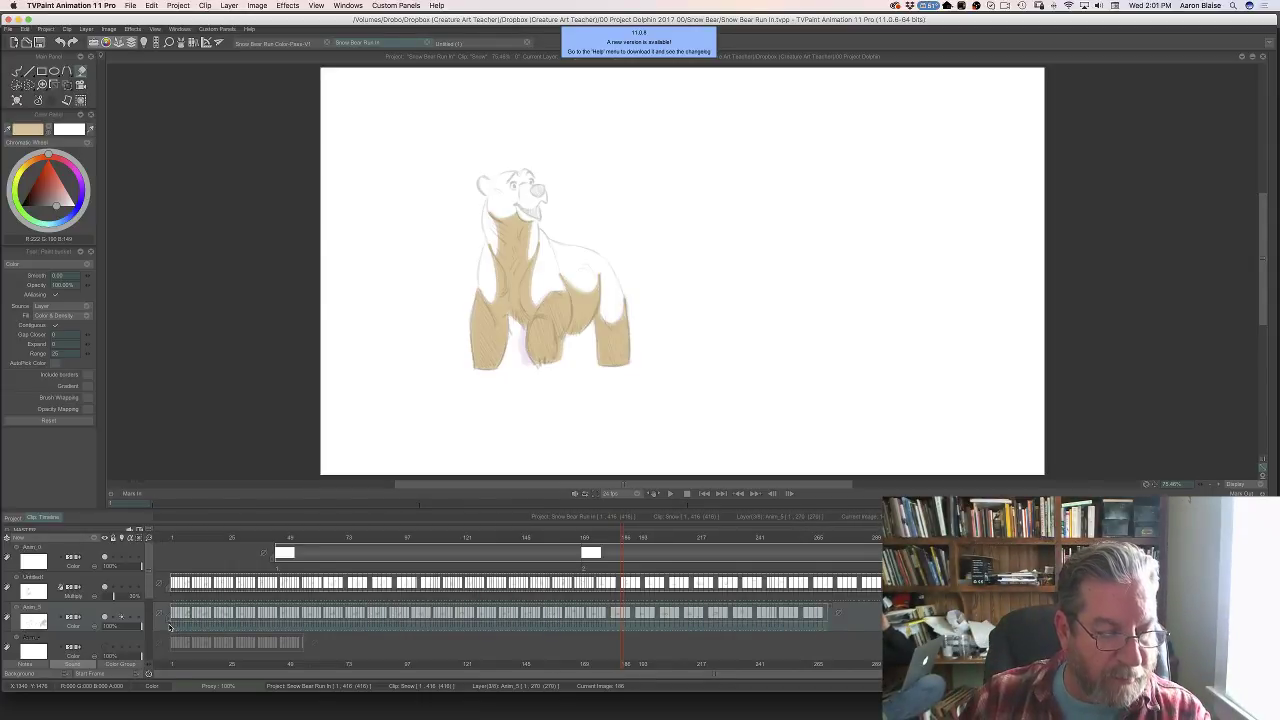
click(170, 627)
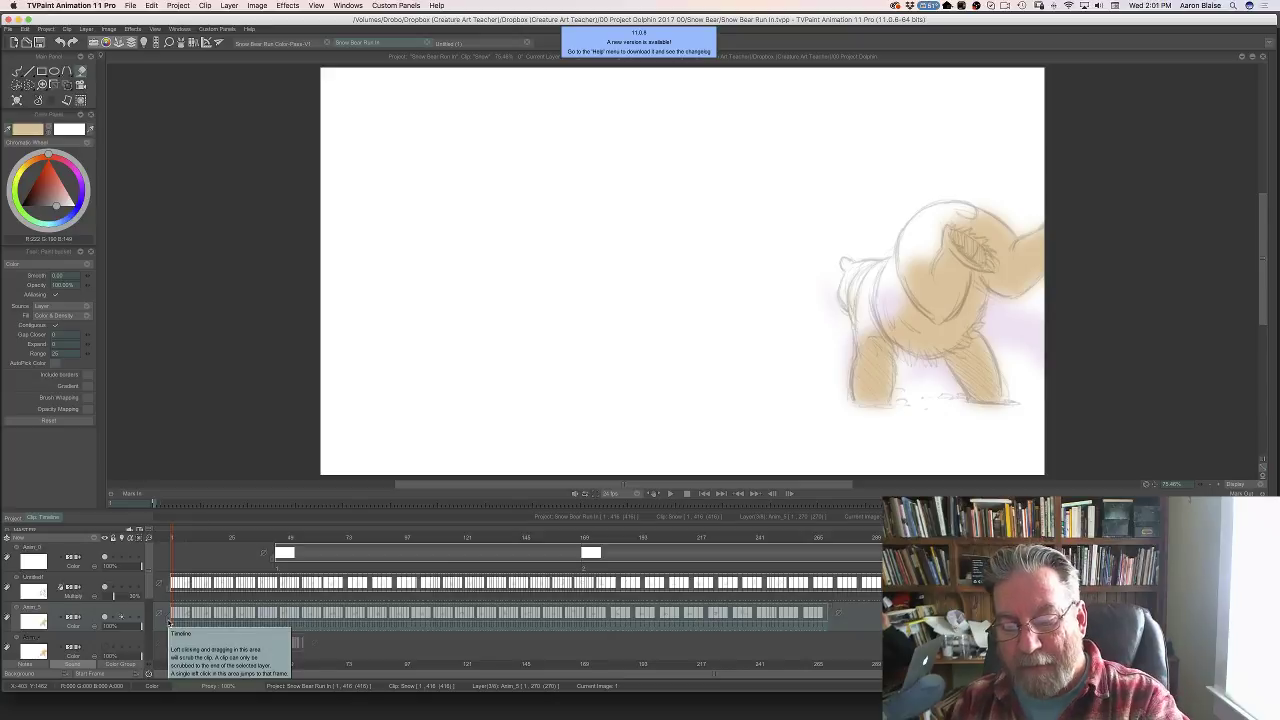
click(670, 493)
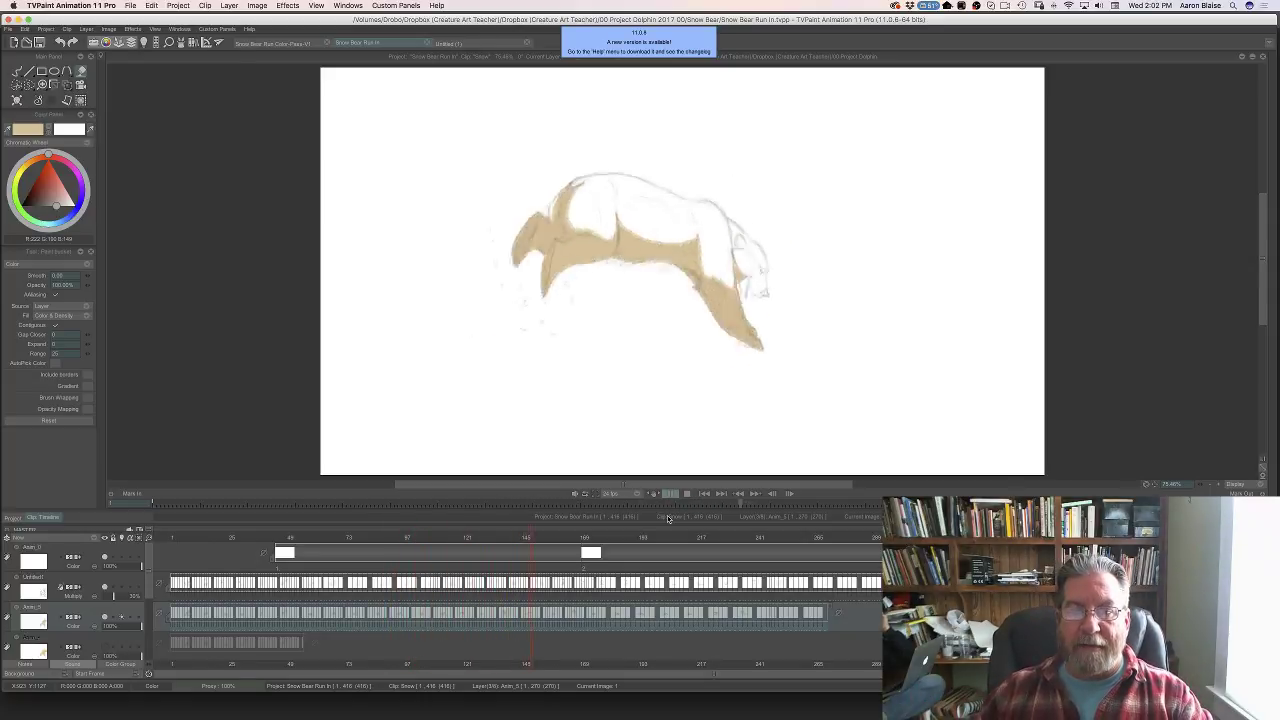
click(686, 494)
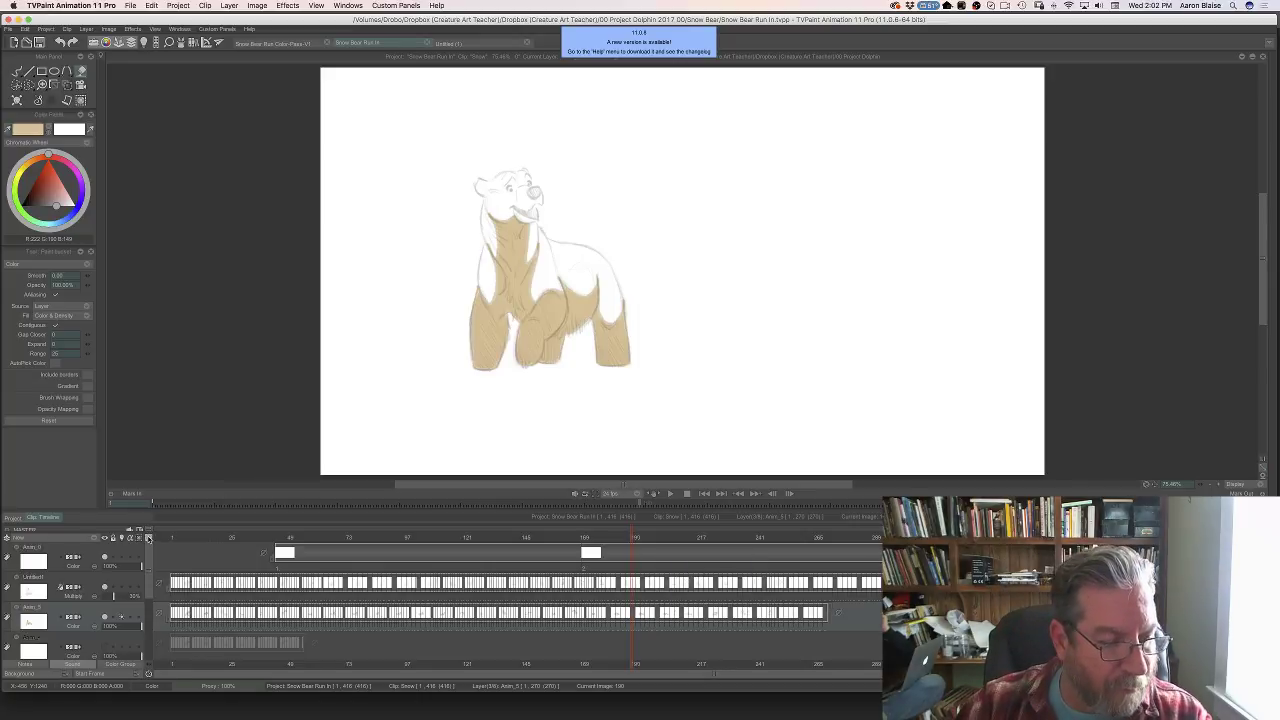
- Scrub back through the clip, reselect layer Anim_5's frames toward the start, and play the animation again
drag(149, 539, 161, 540)
scroll(162, 539, up, 1)
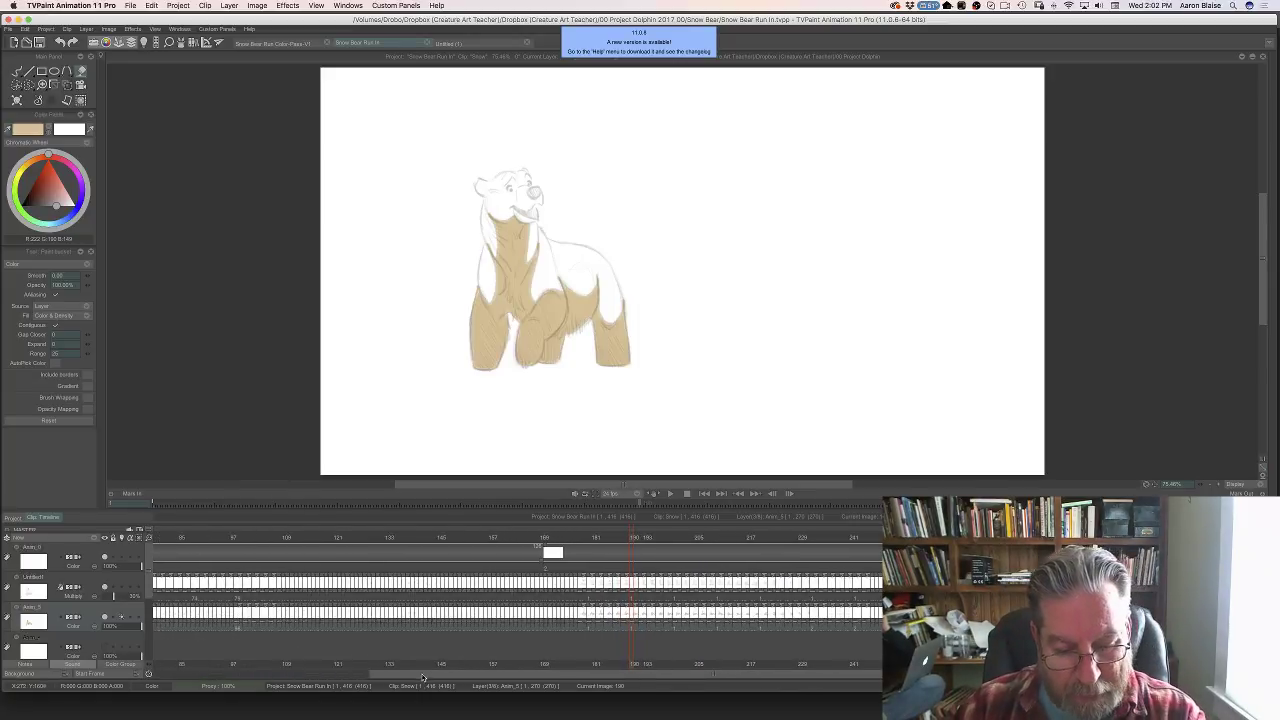
drag(422, 678, 270, 675)
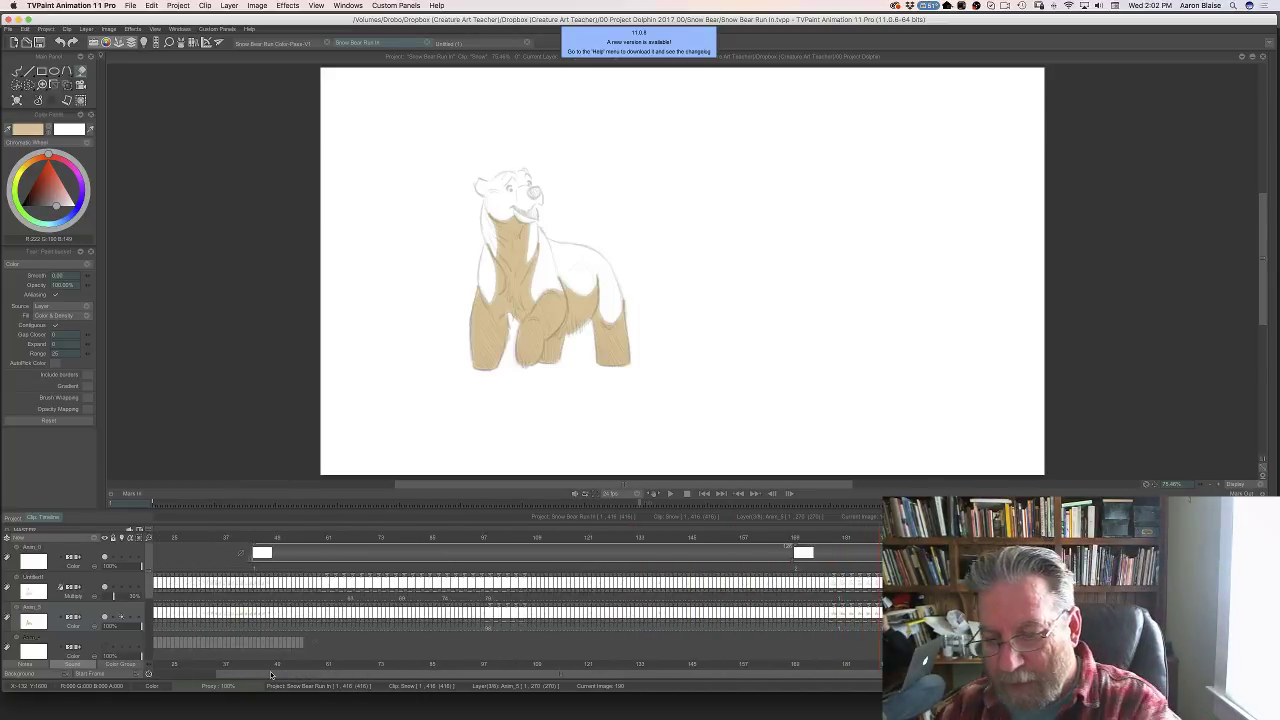
drag(880, 540, 272, 581)
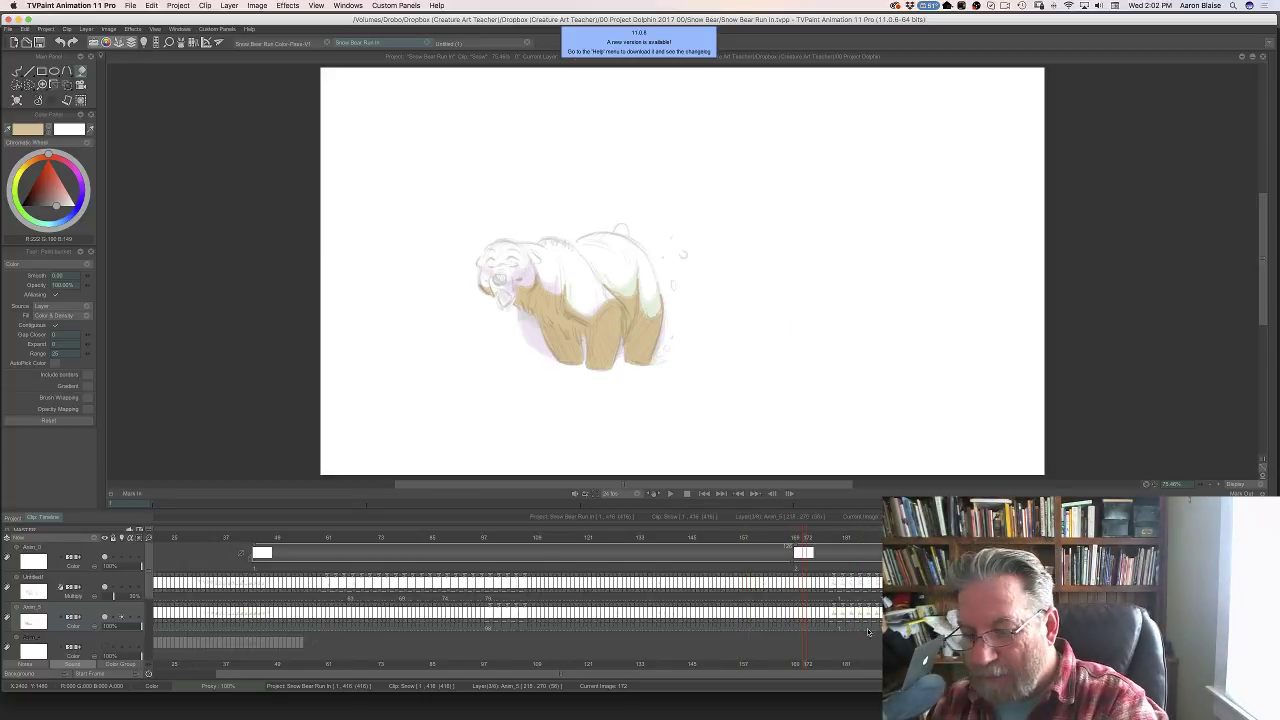
drag(868, 632, 172, 631)
click(671, 494)
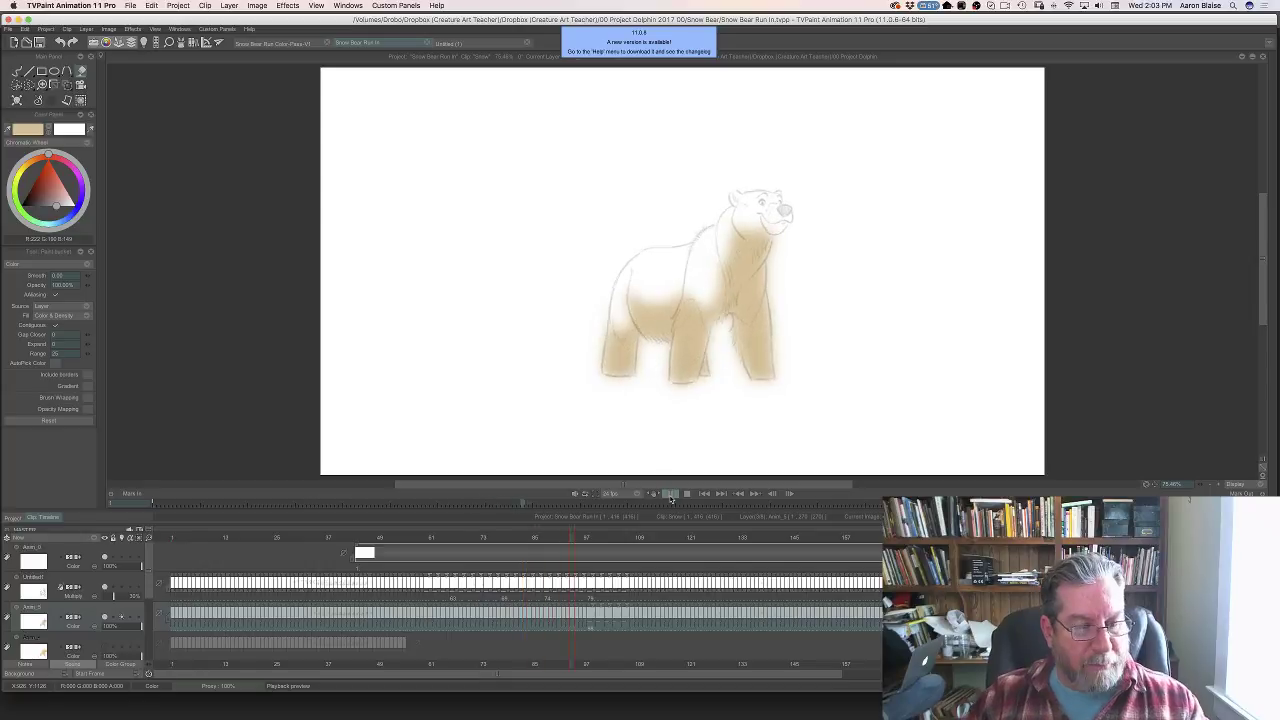
- Lower layer Anim_5's density to just under 50%, and play the animation from the start to judge the lighter tan
click(131, 628)
drag(142, 628, 119, 627)
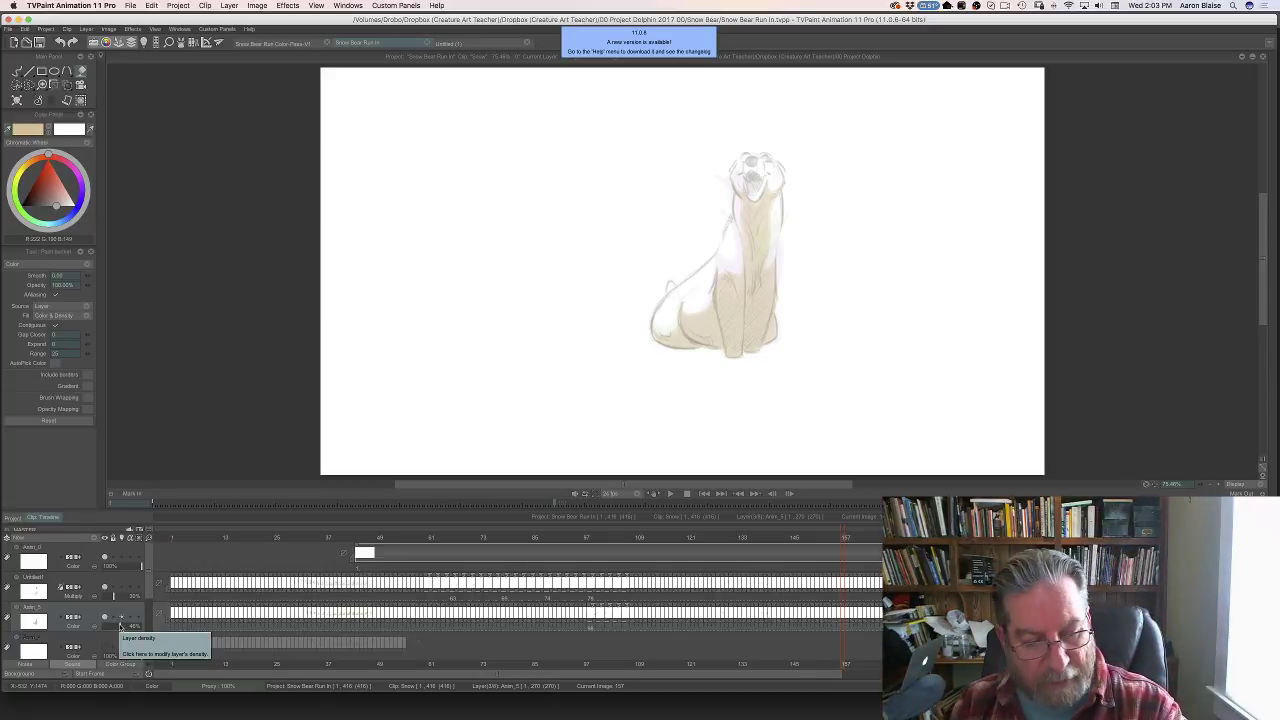
drag(149, 539, 145, 539)
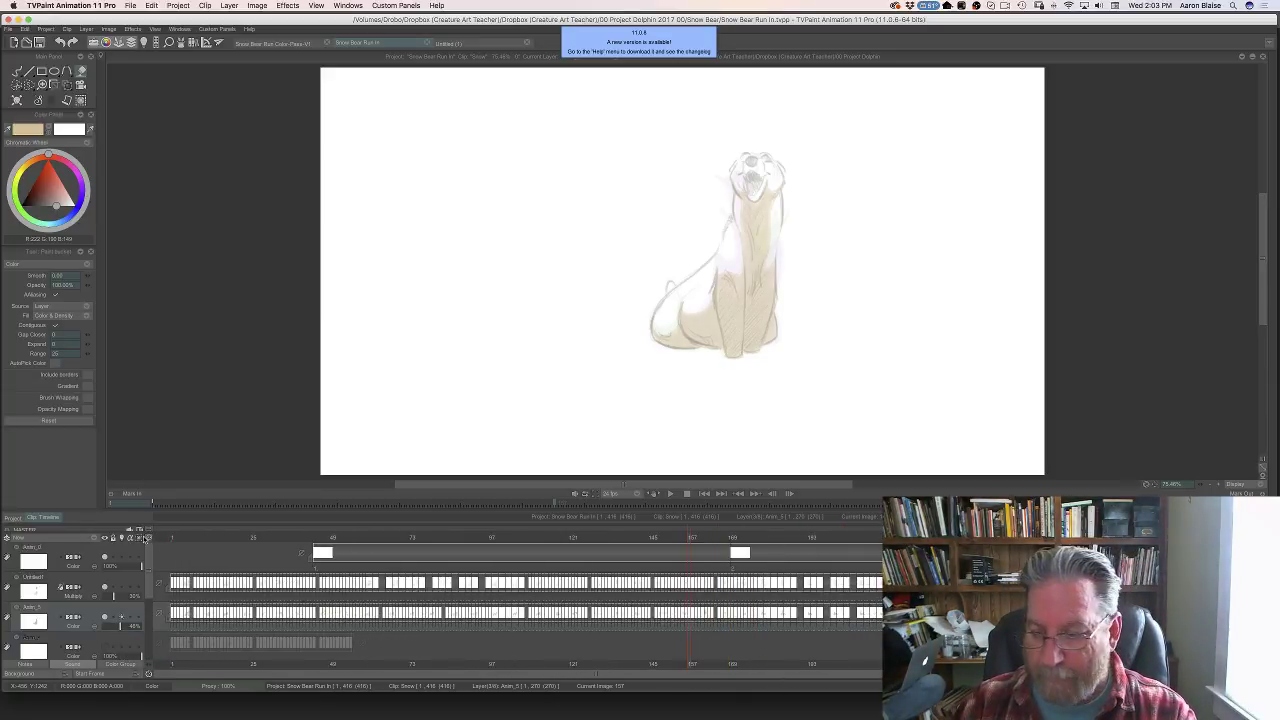
drag(1062, 620, 230, 633)
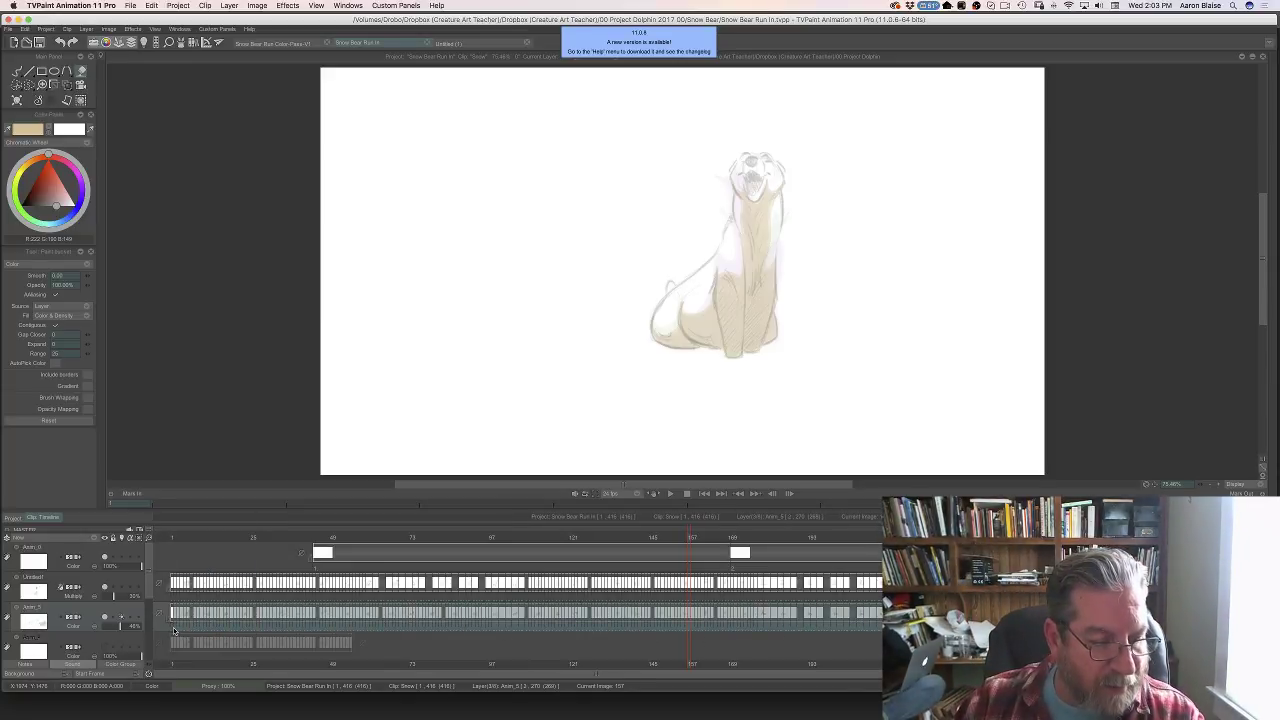
click(172, 630)
click(670, 494)
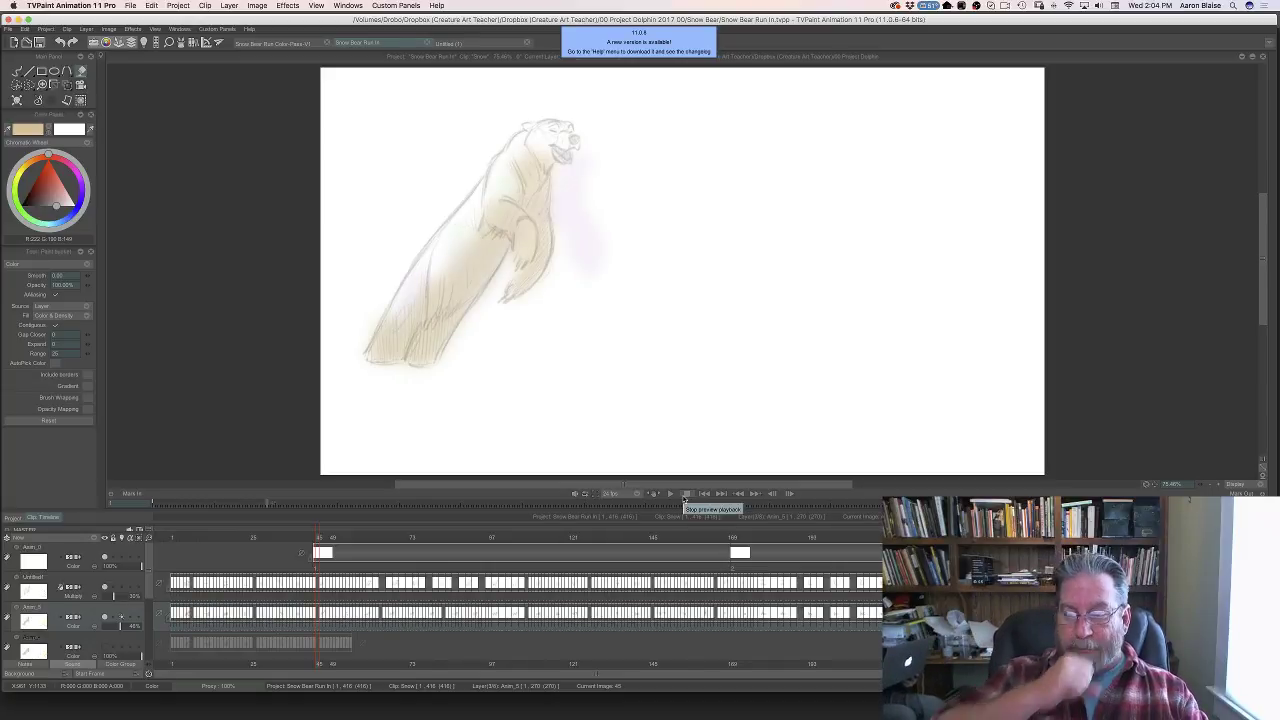
click(685, 497)
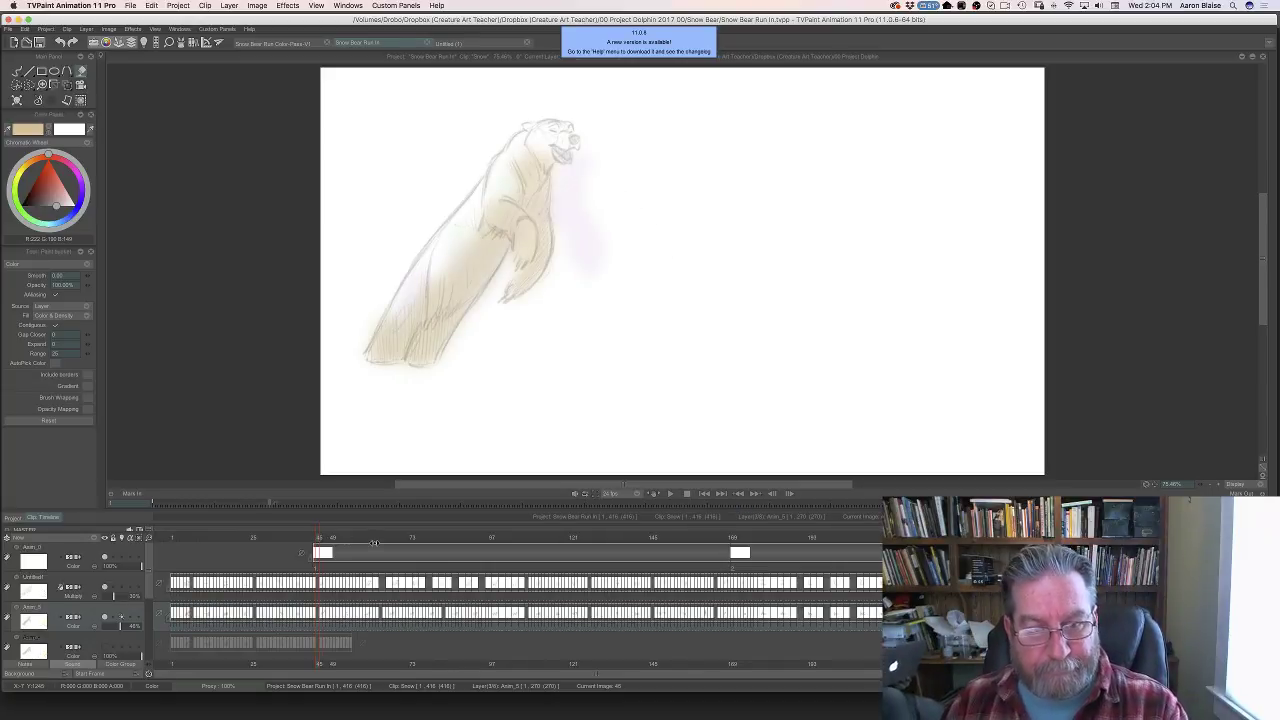
- Set layer Anim_5's density back to 100%, and scrub ahead to the sitting bear to check the full-strength tan
drag(374, 543, 622, 565)
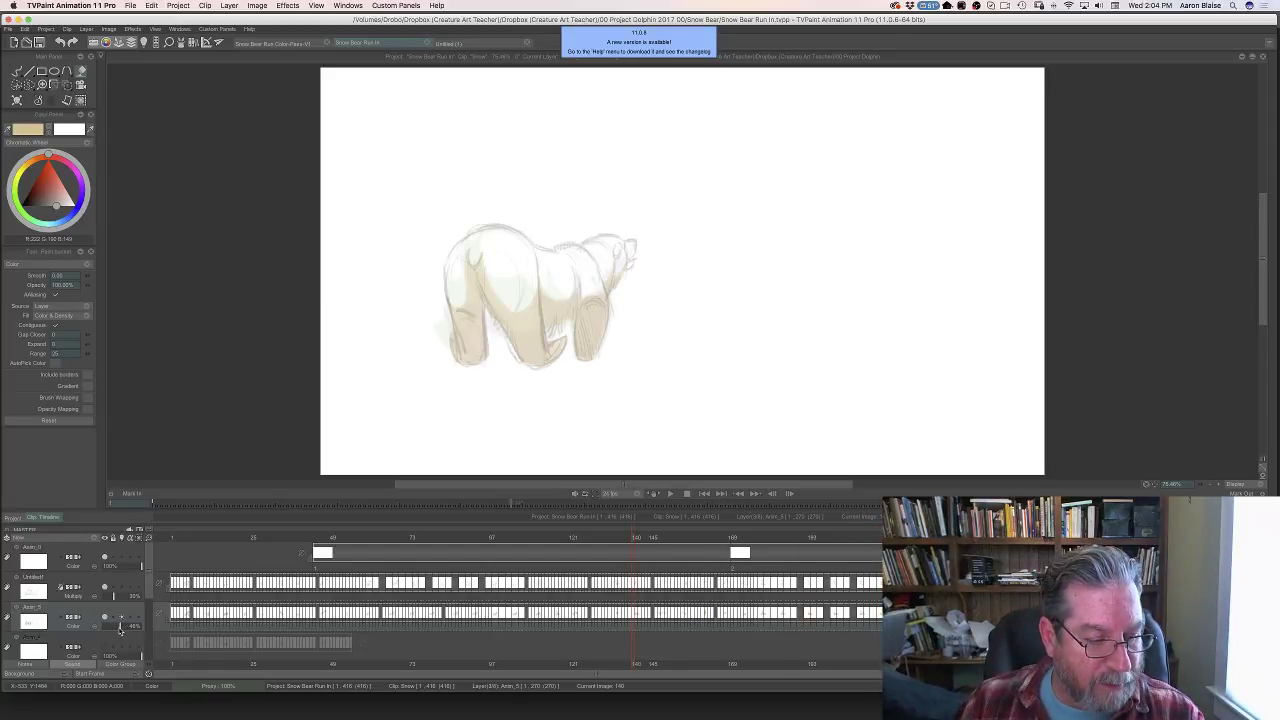
drag(120, 628, 145, 630)
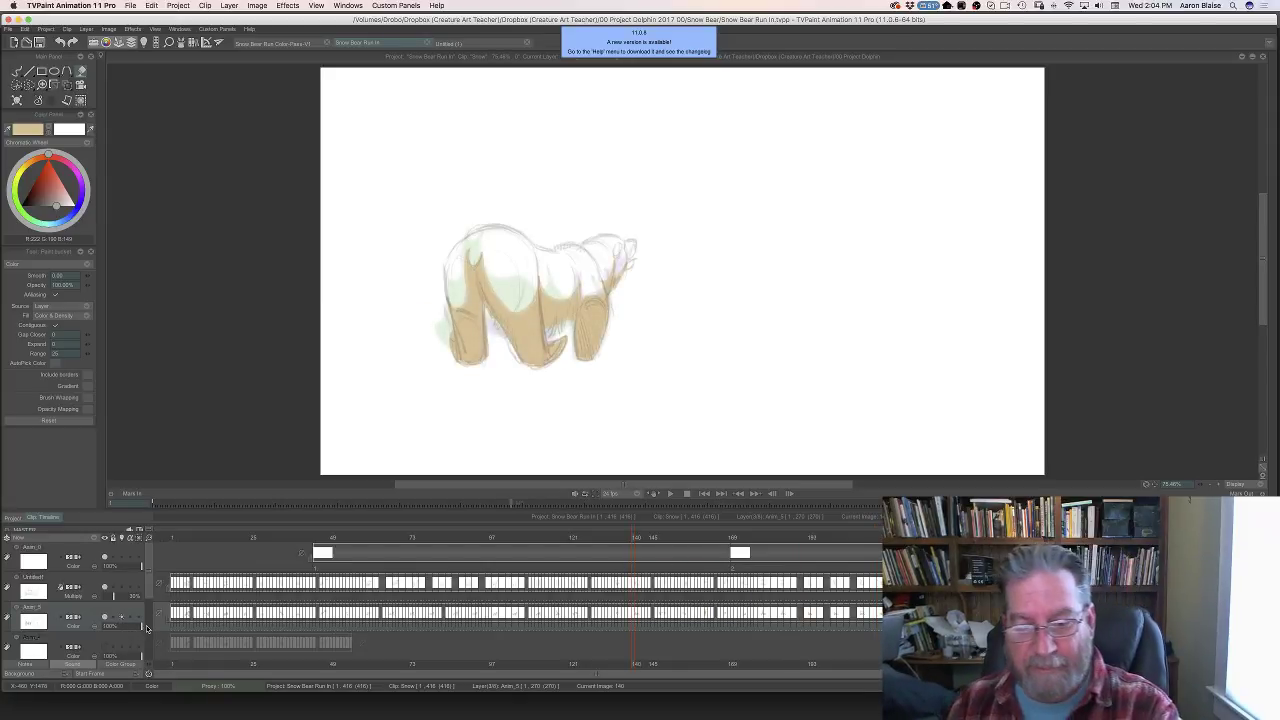
drag(628, 541, 922, 545)
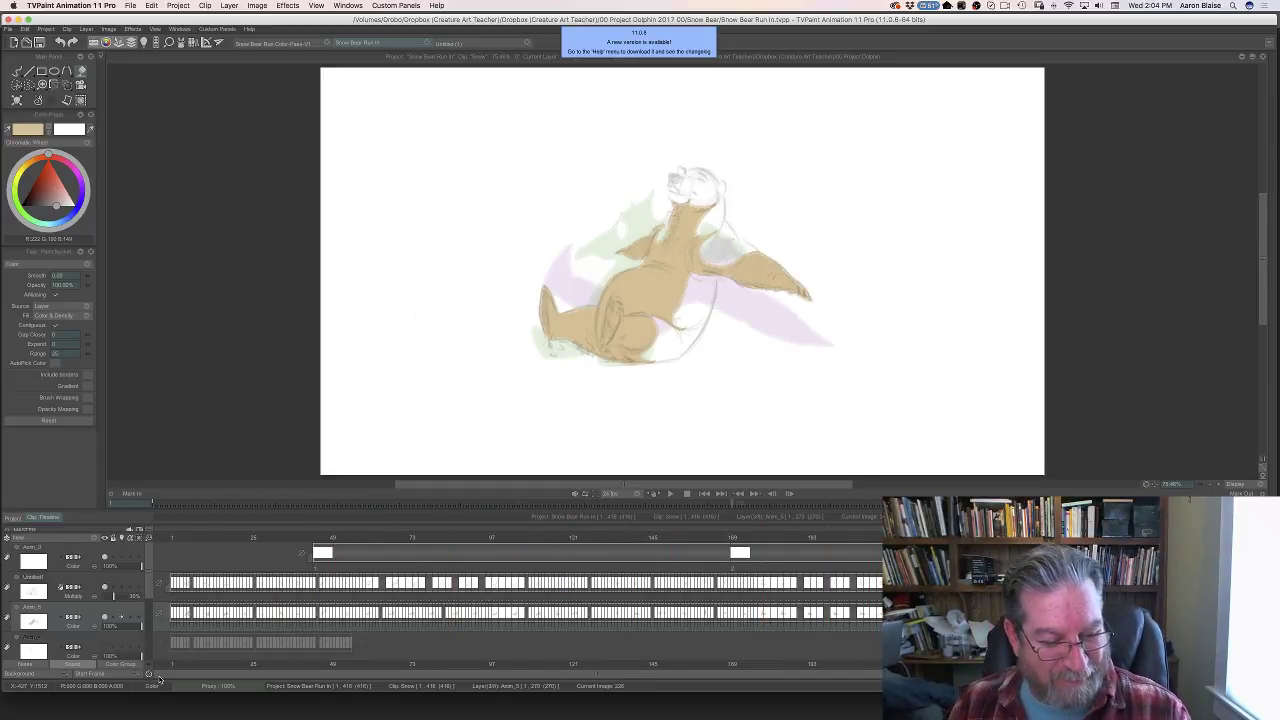
- Examine the final drawings of layer Anim_5 by scrubbing through them to the lying bear in image 270
drag(148, 539, 174, 540)
drag(566, 675, 801, 686)
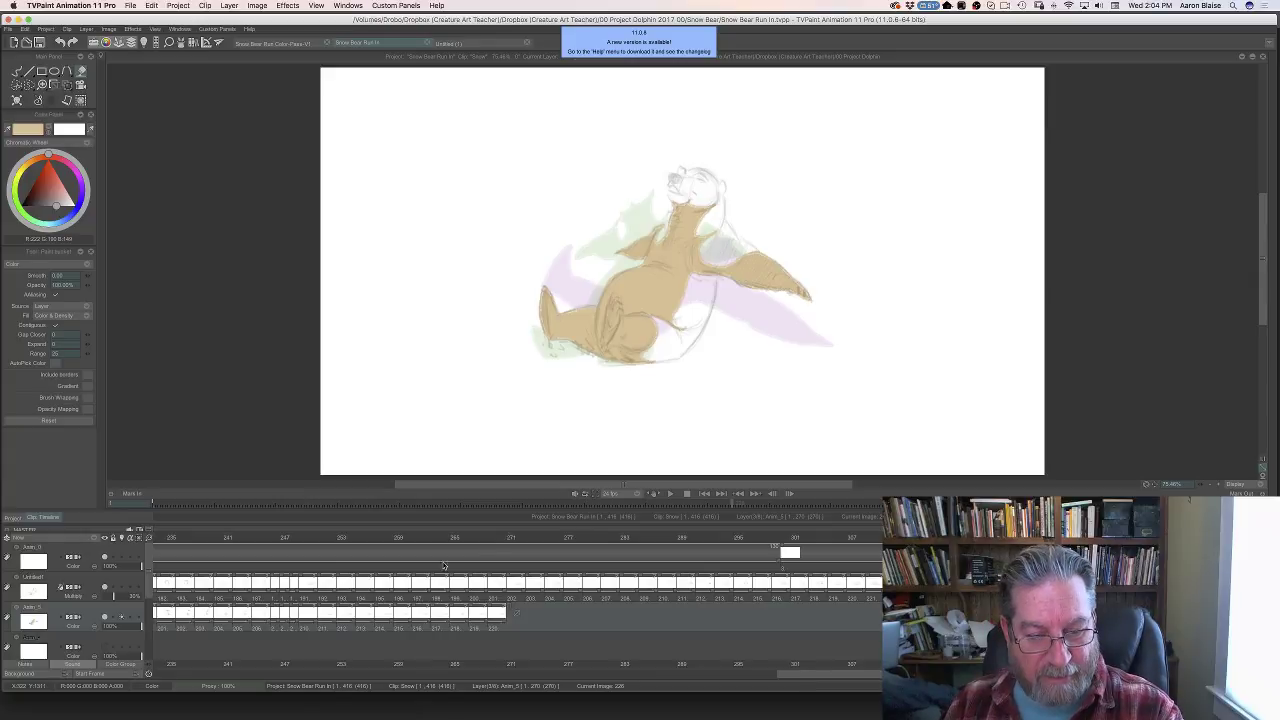
mouse_move(497, 539)
mouse_down()
mouse_move(639, 560)
mouse_move(1060, 570)
mouse_move(391, 599)
mouse_up()
mouse_move(436, 560)
mouse_down()
mouse_move(700, 570)
mouse_move(724, 588)
mouse_move(190, 574)
mouse_move(510, 595)
mouse_up()
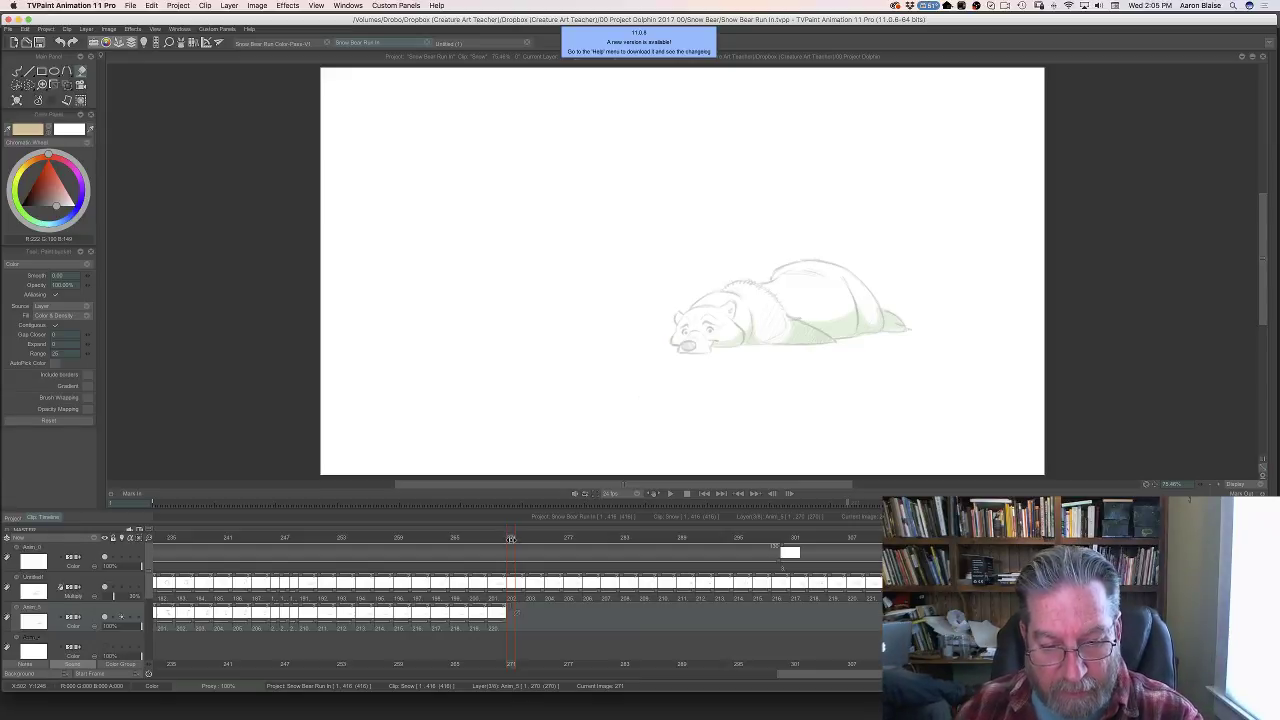
mouse_move(510, 540)
mouse_down()
mouse_move(433, 543)
mouse_move(505, 549)
mouse_up()
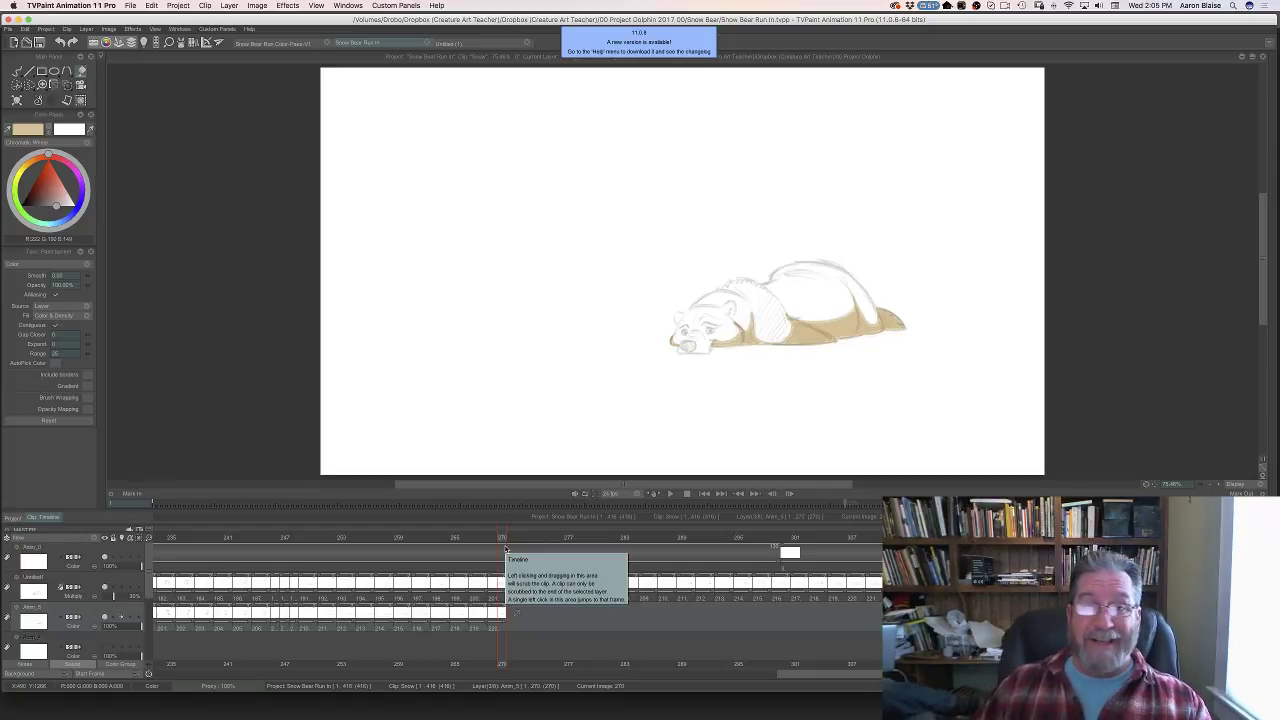